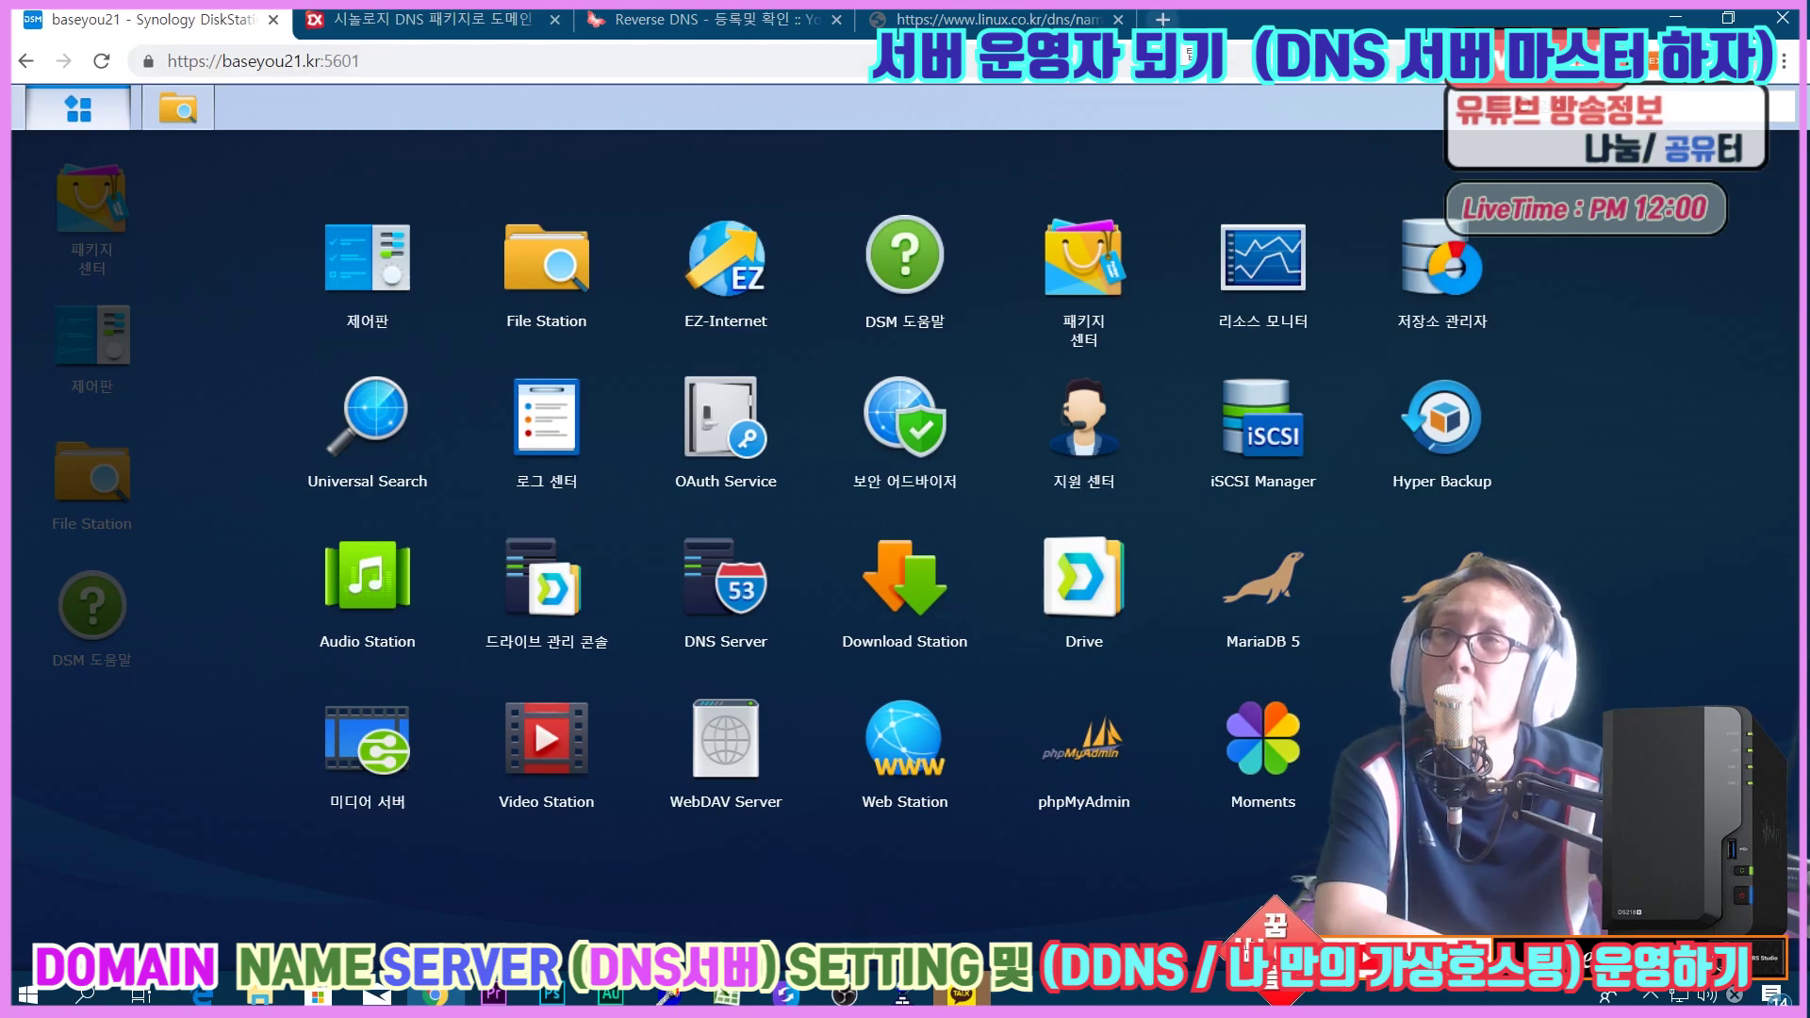
Open a new browser tab and load the YouTube Studio channel dashboard from the YouTube shortcut.
key(ctrl+t)
click(768, 594)
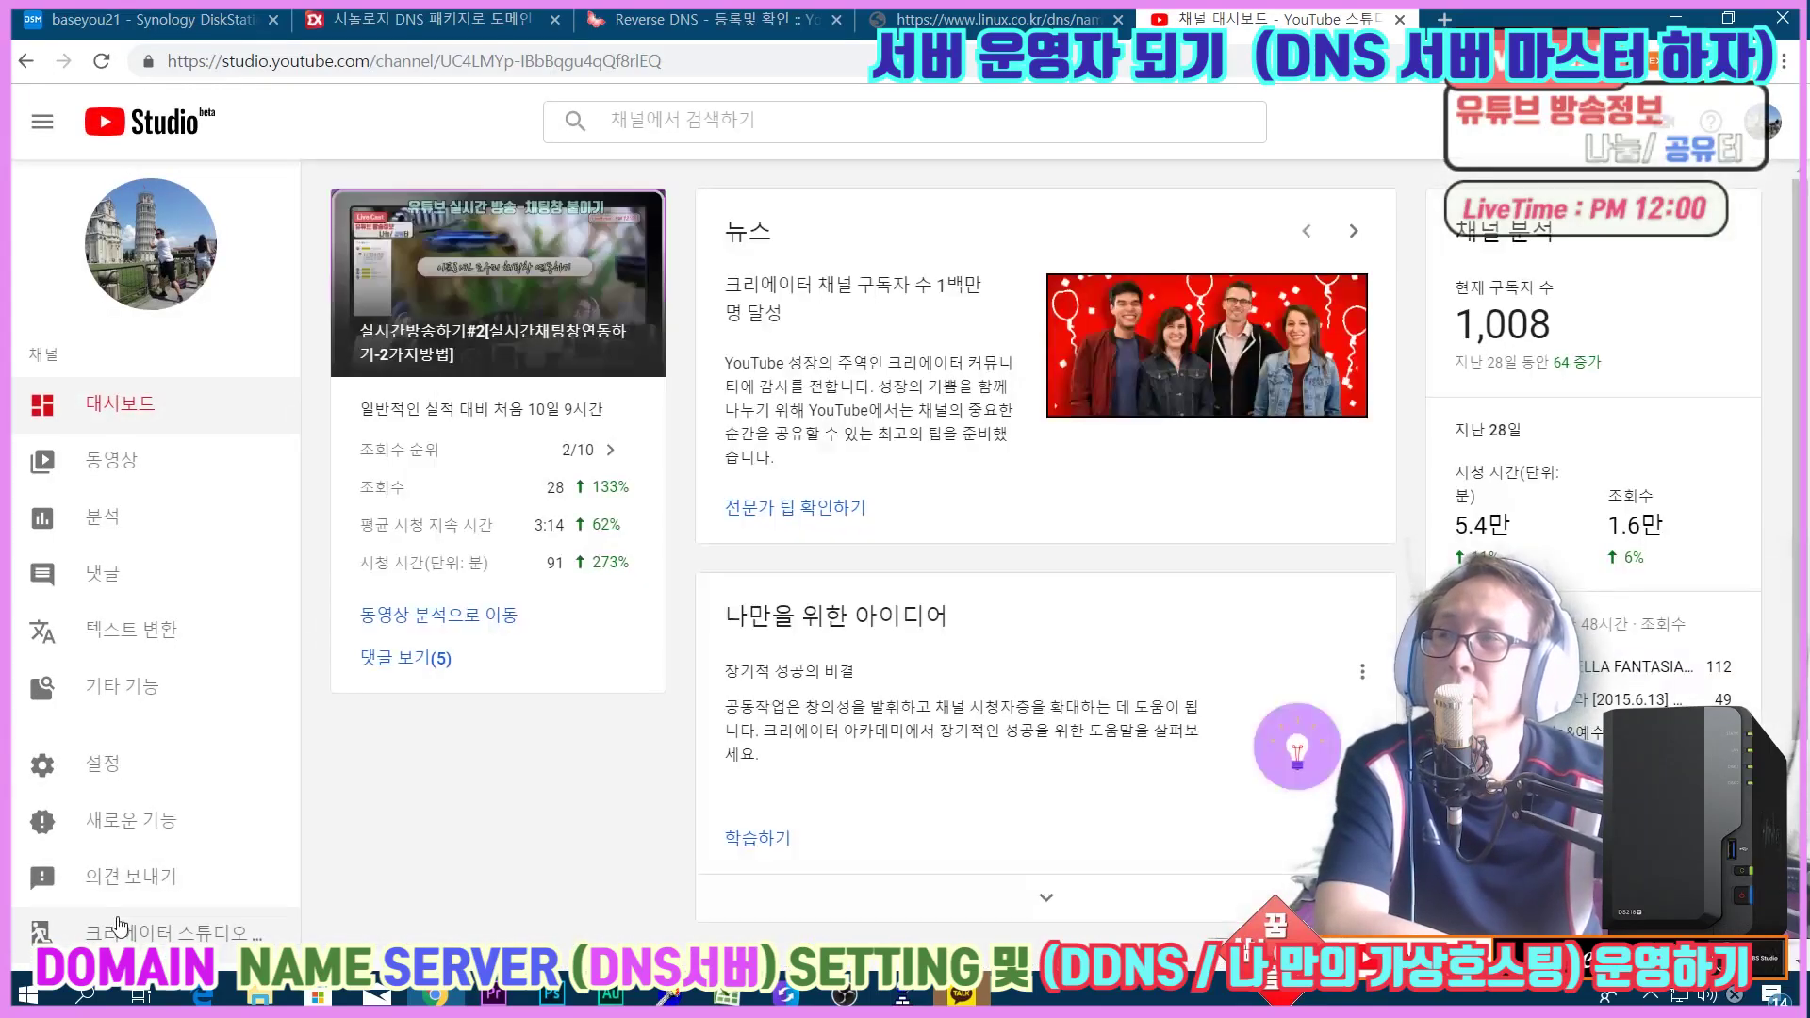
Switch to classic Creator Studio and play the NAS서버셋팅하기 playlist from Video Manager's playlists.
click(133, 937)
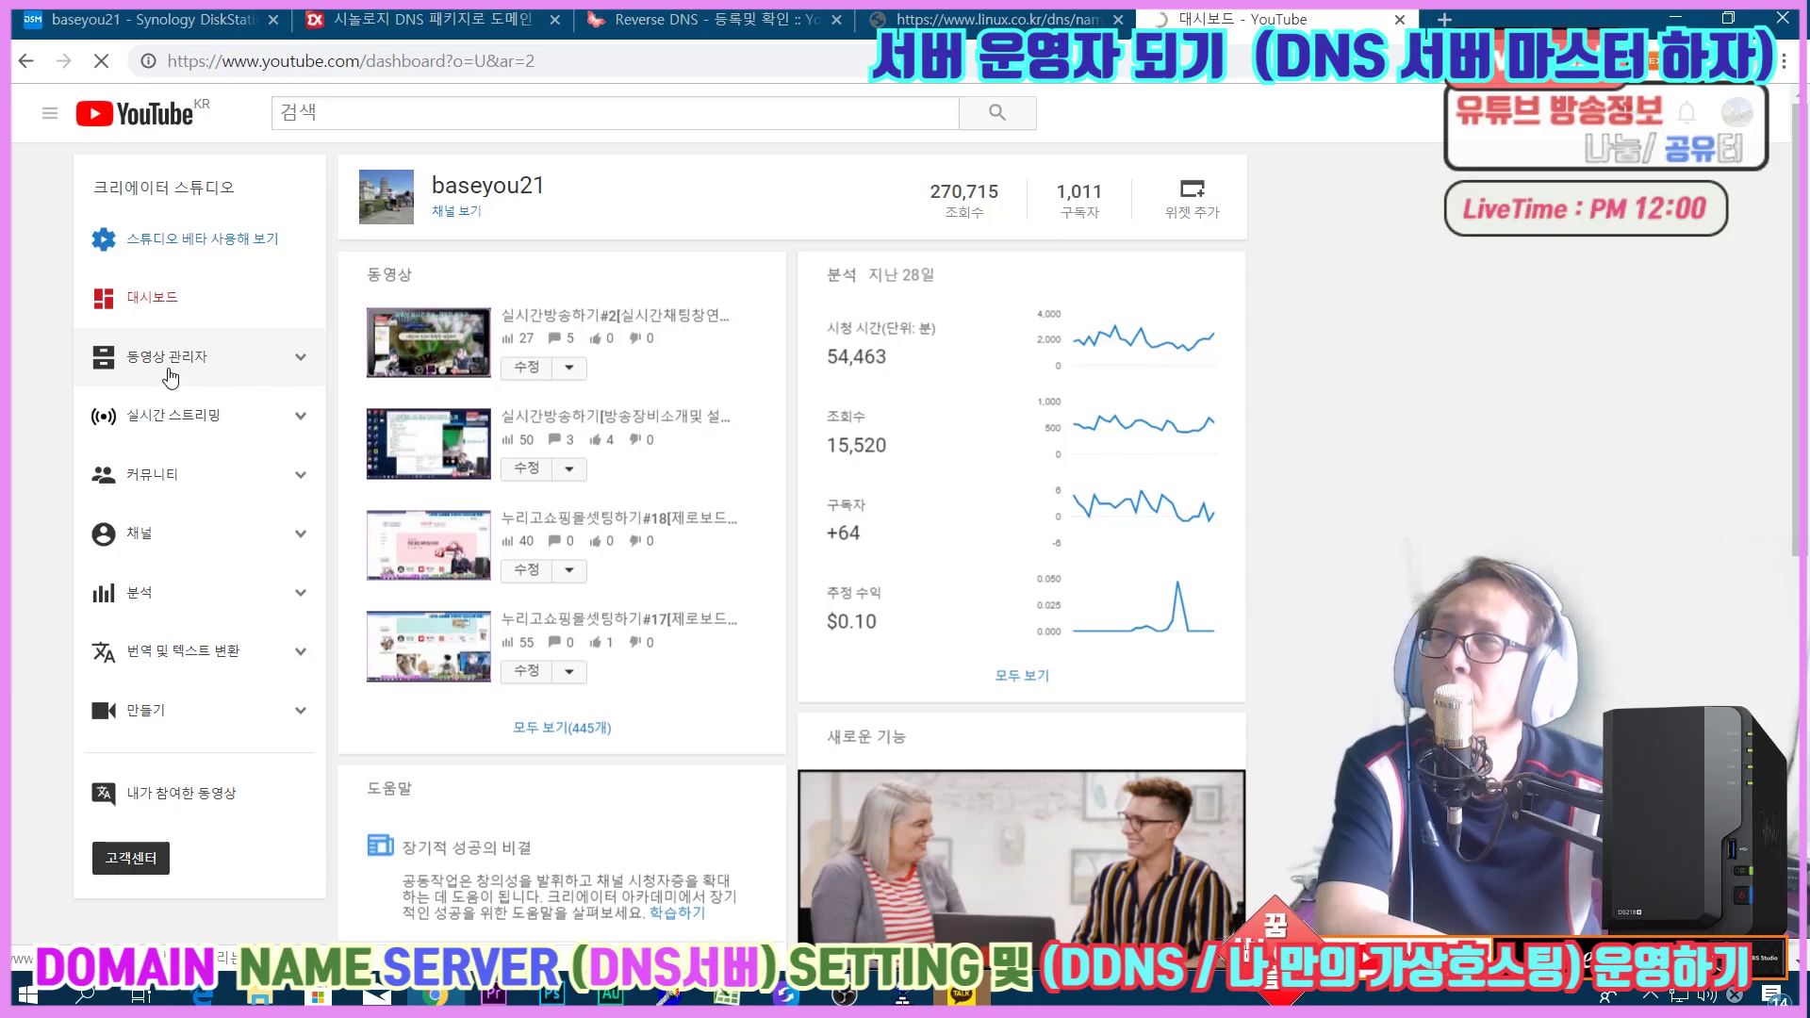
click(111, 358)
click(154, 428)
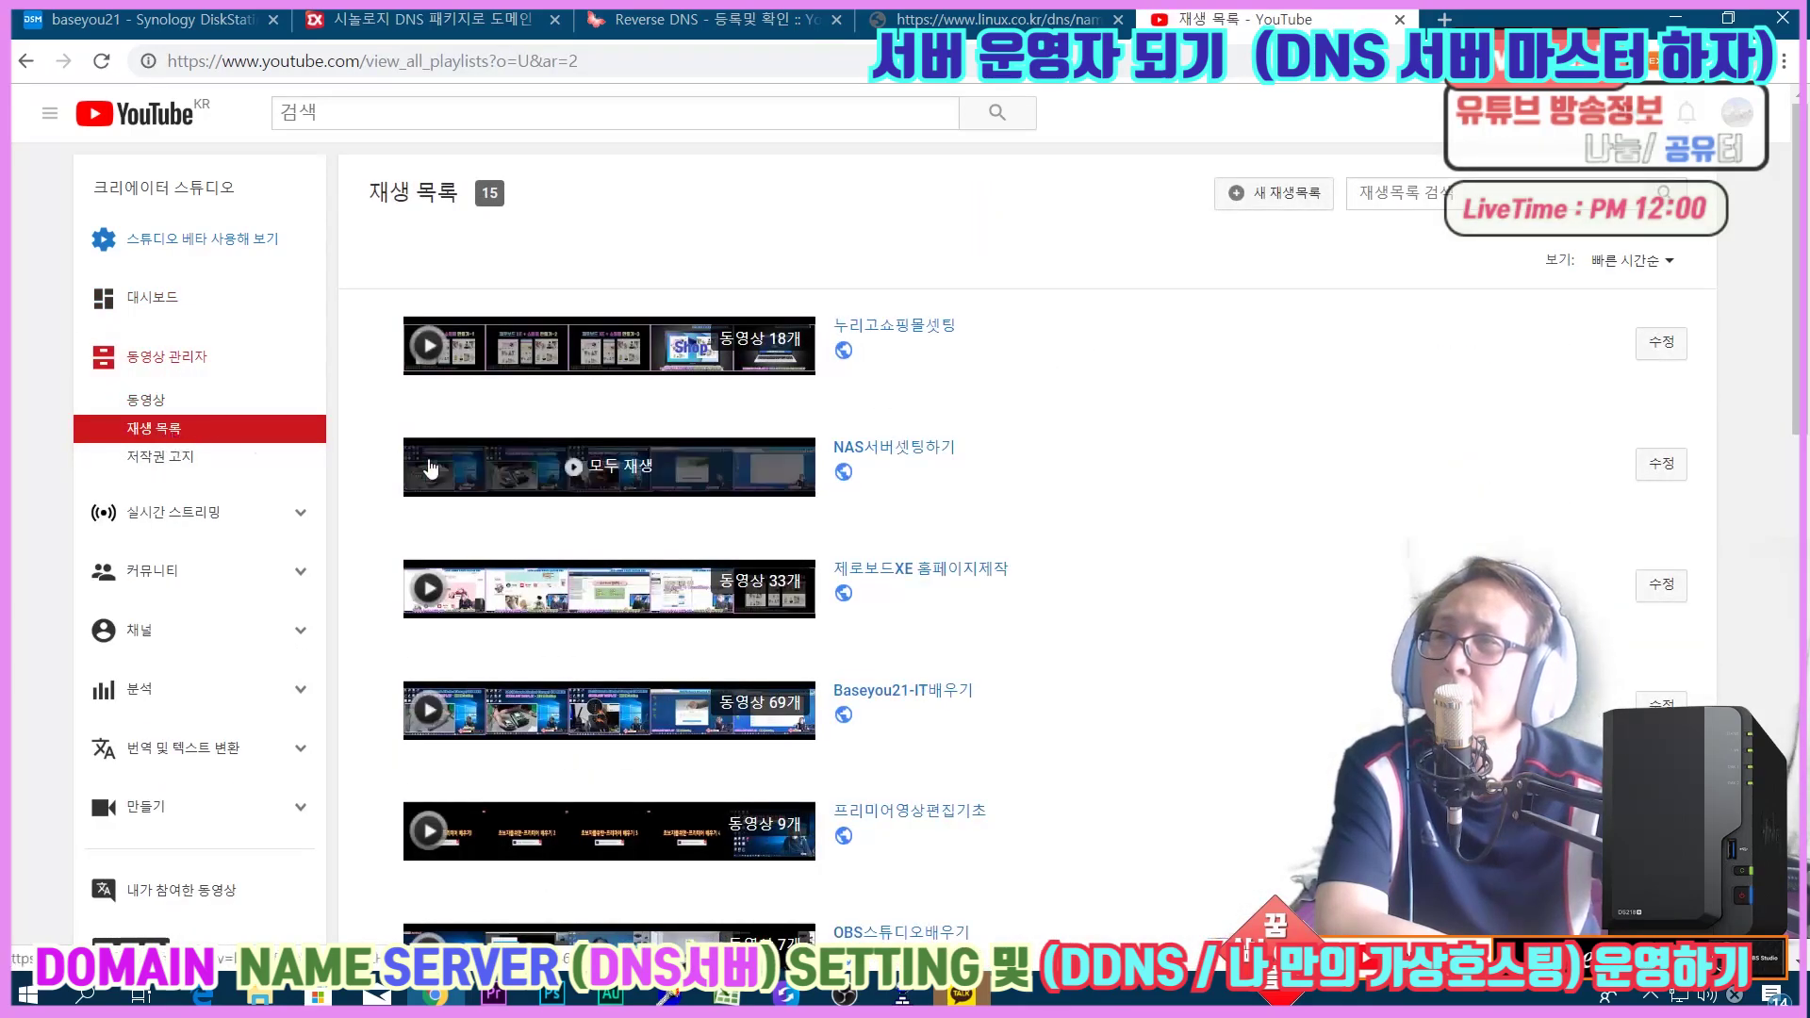
click(540, 474)
Scroll through the playlist's DNS Server videos, then return to the DiskStation tab.
scroll(1676, 585, down, 15)
scroll(1676, 607, down, 6)
scroll(1662, 692, down, 2)
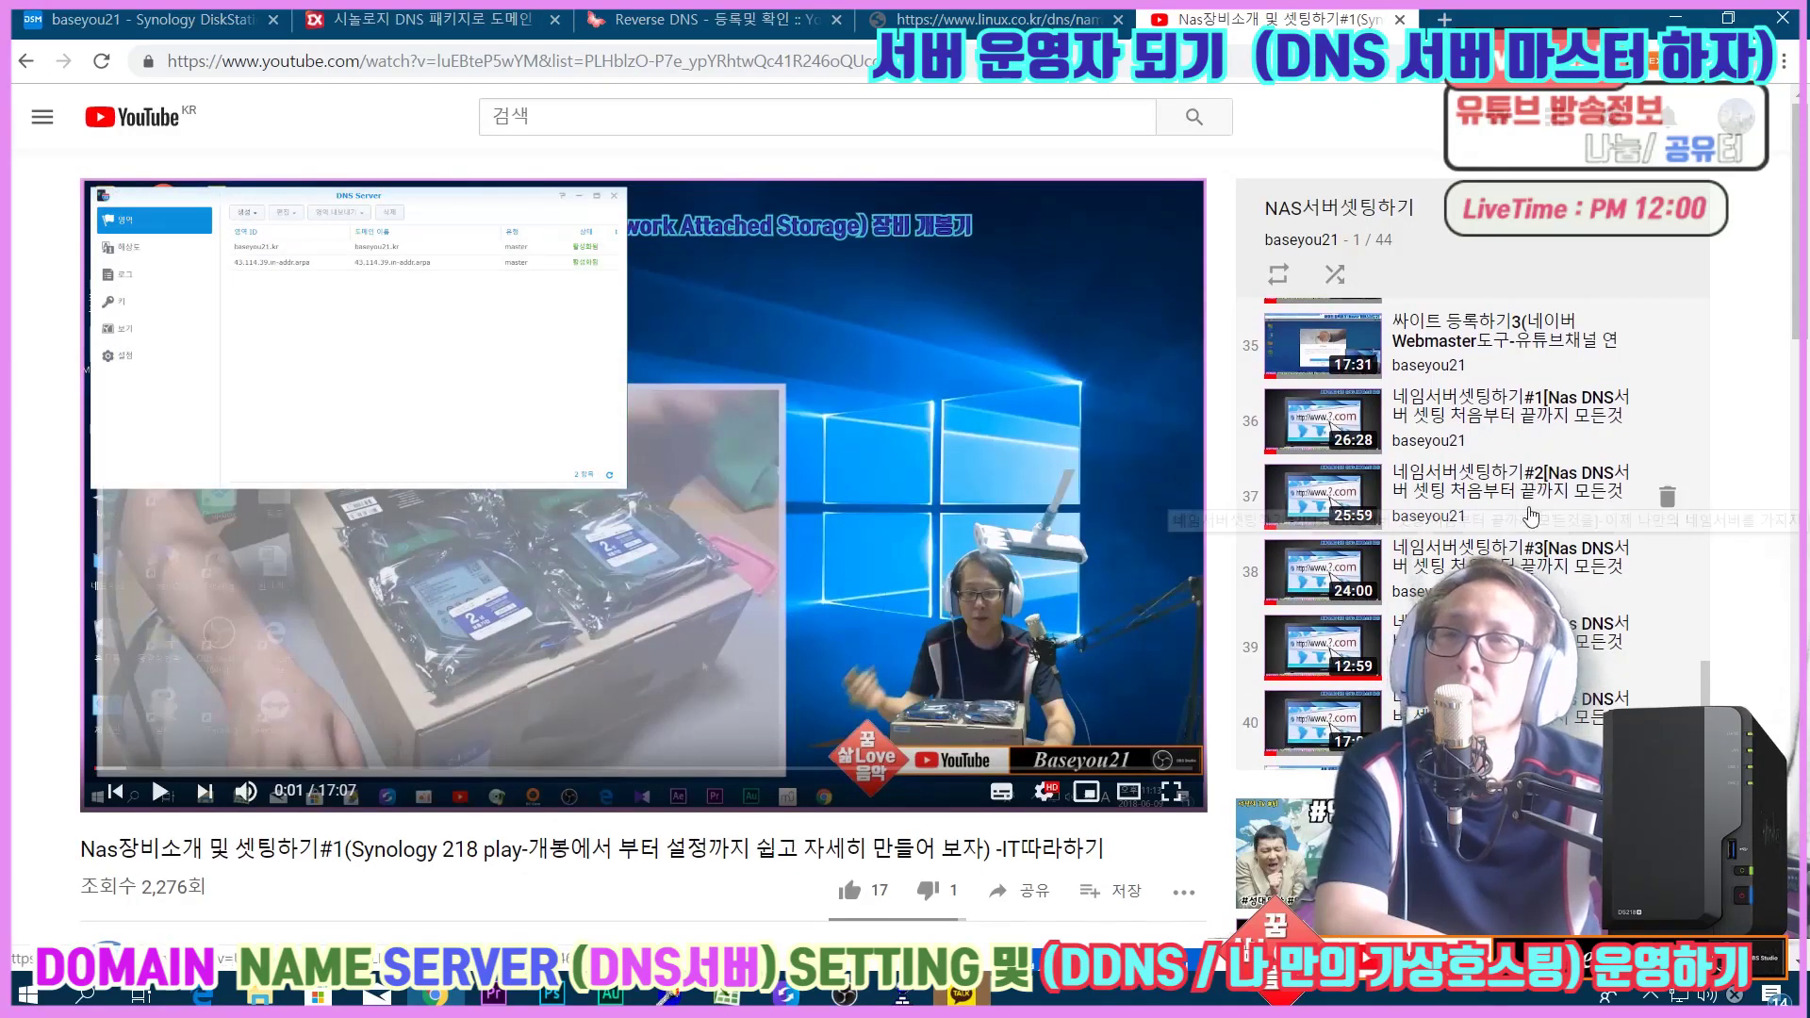
scroll(1531, 517, down, 3)
scroll(1528, 563, down, 1)
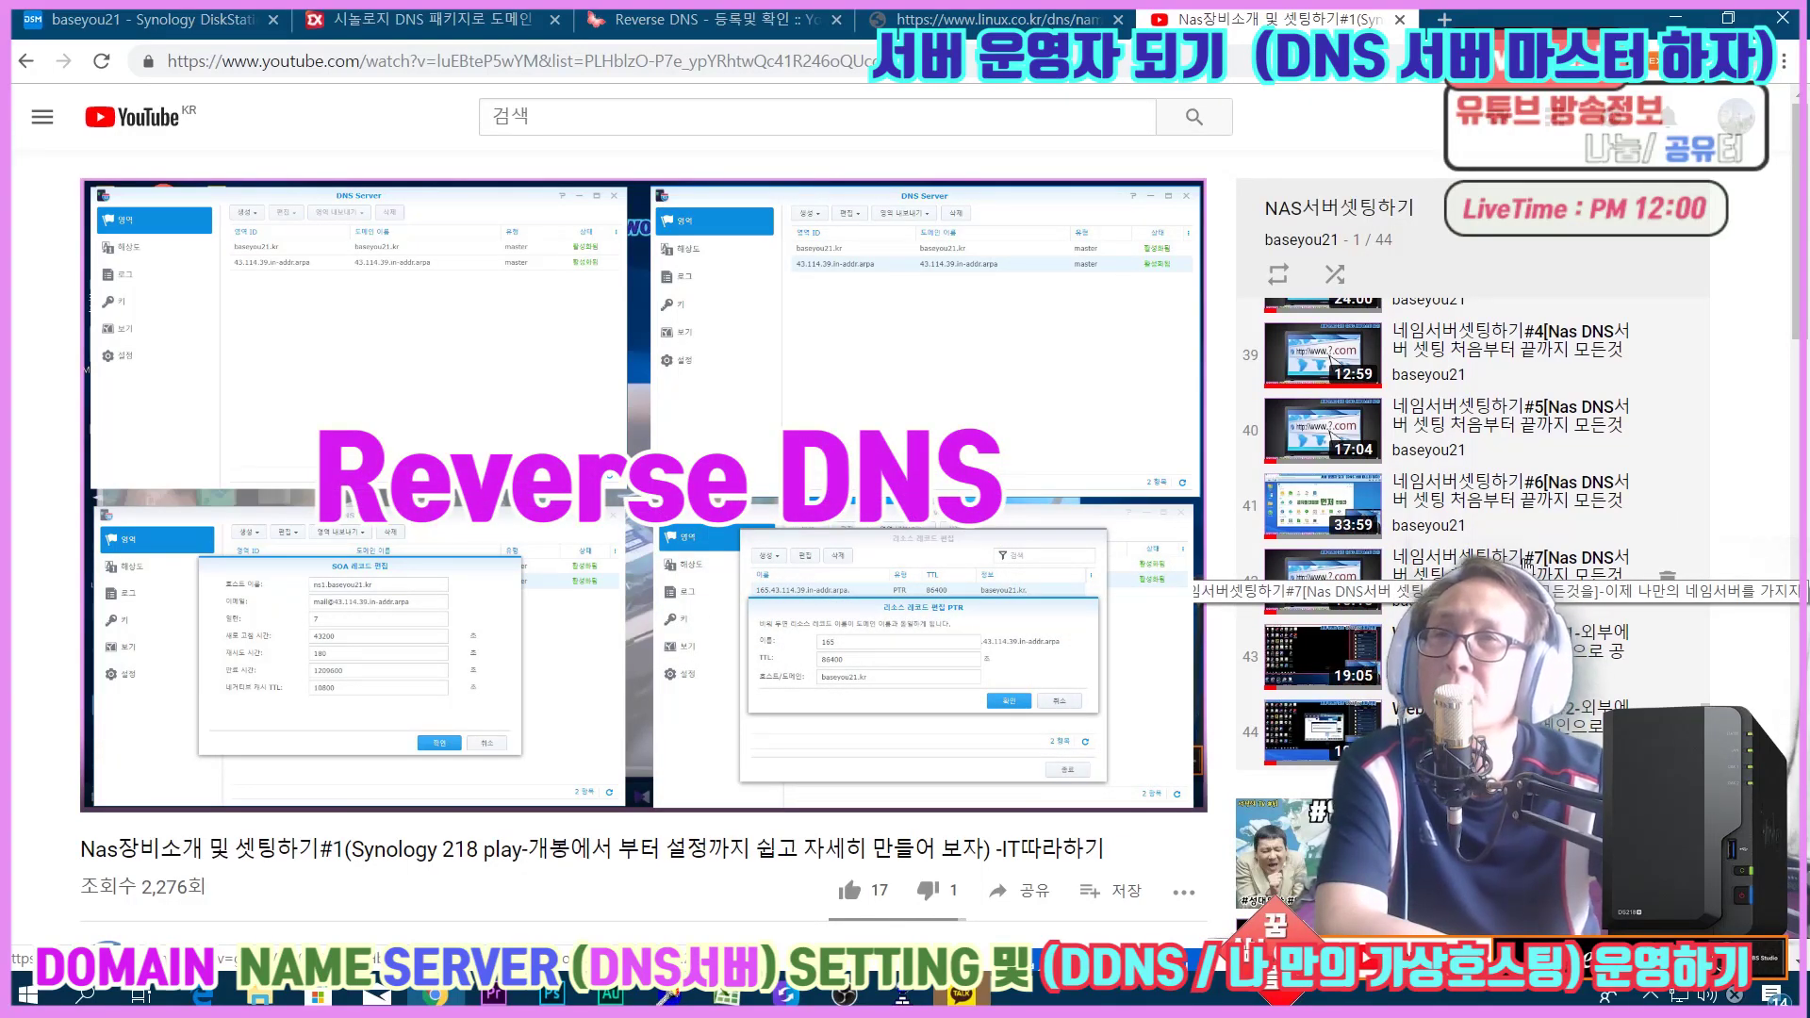
click(146, 27)
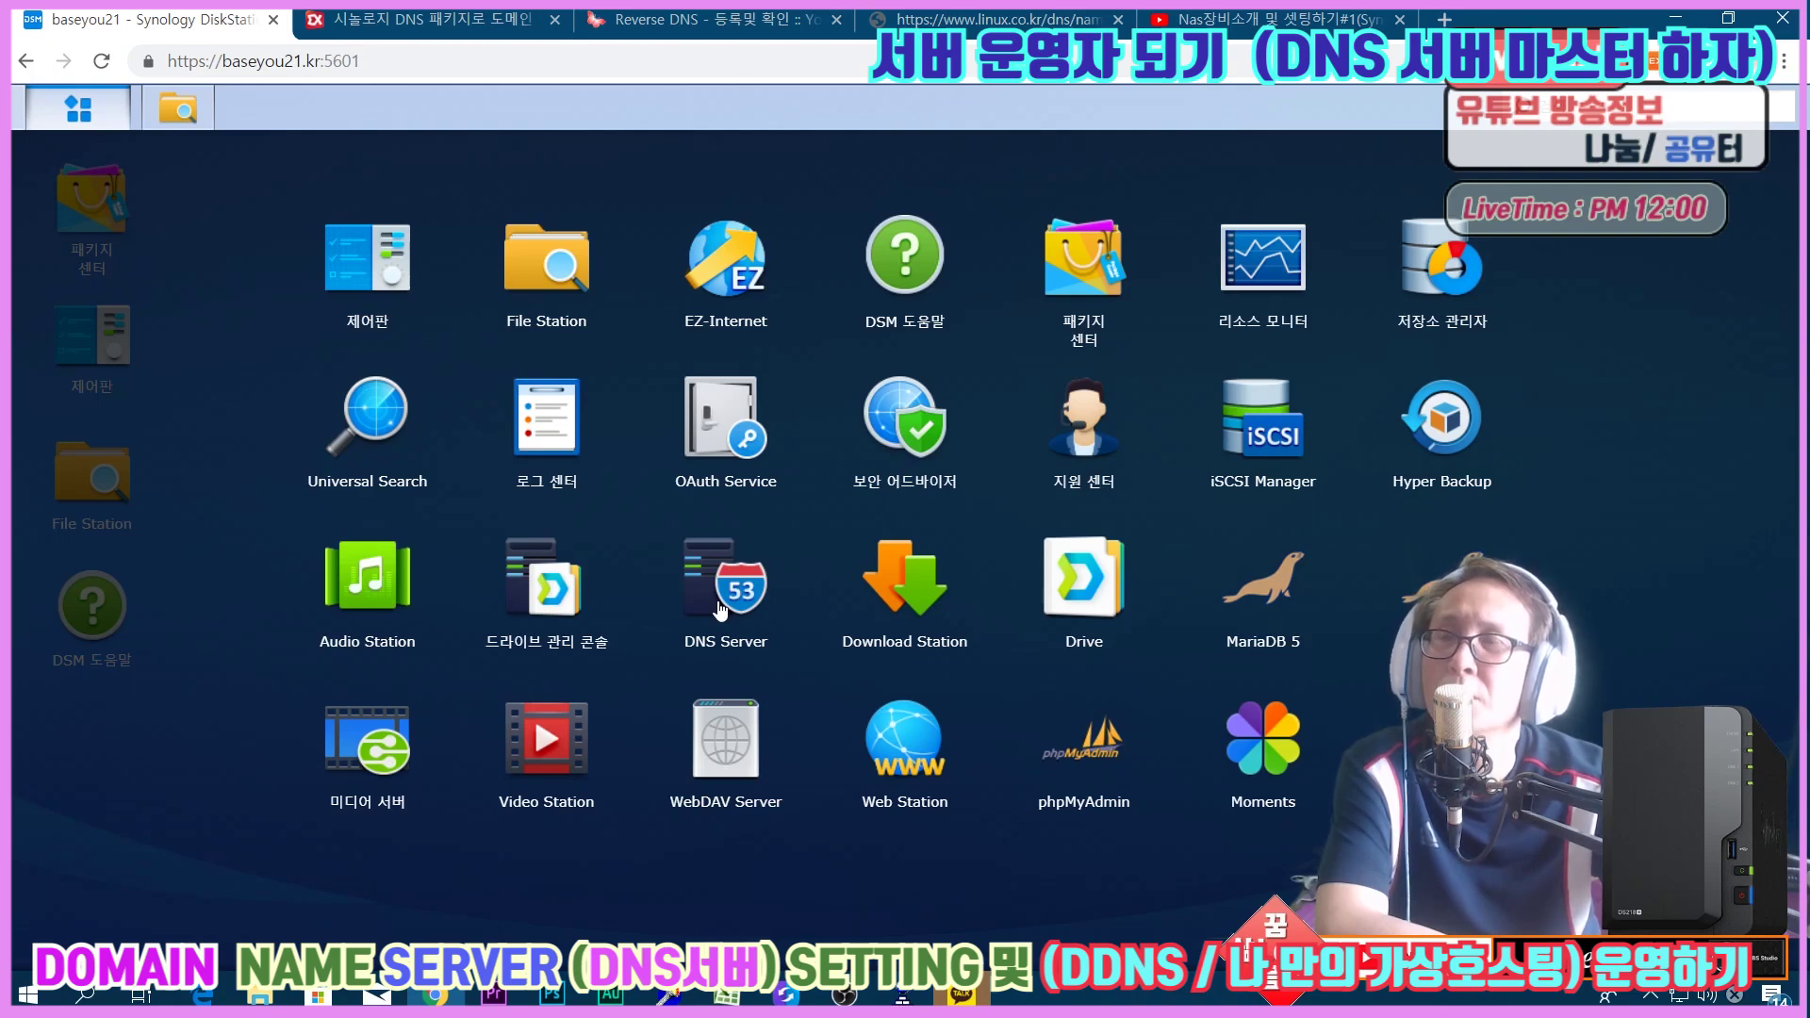
Launch DNS Server to view the baseyou21.kr master zone, then open a blank browser tab.
click(719, 606)
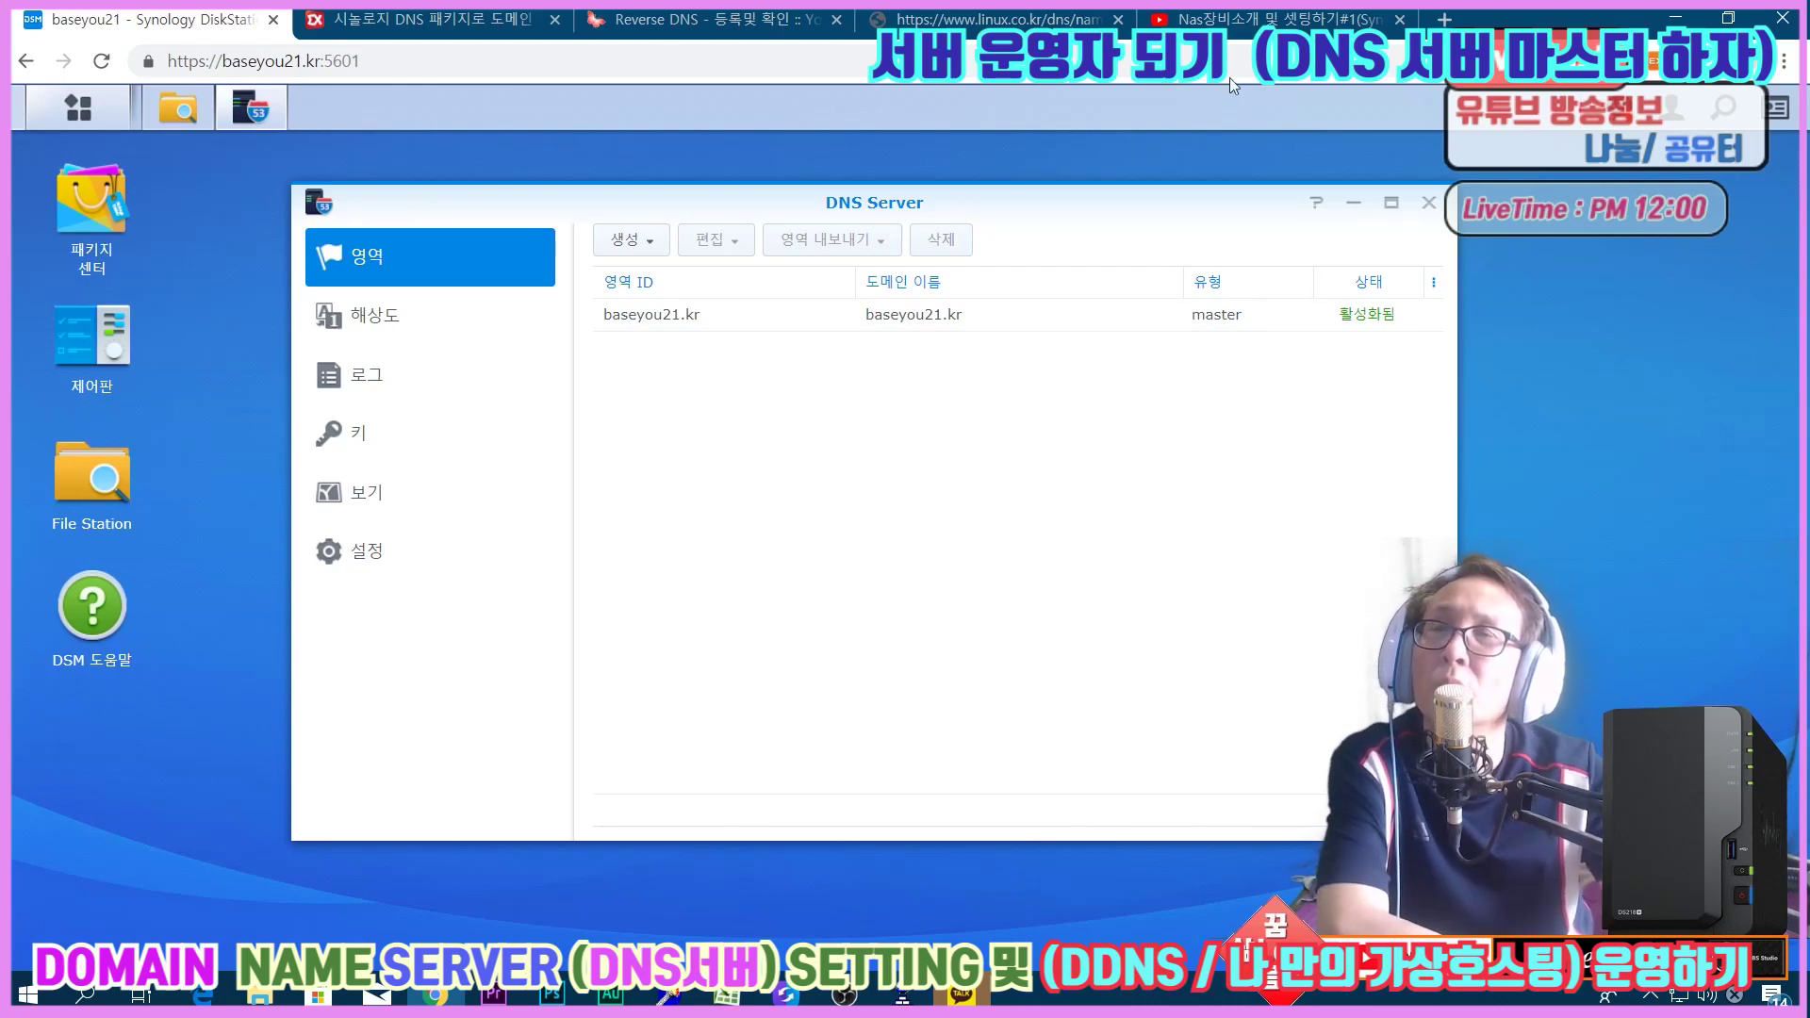
click(1442, 19)
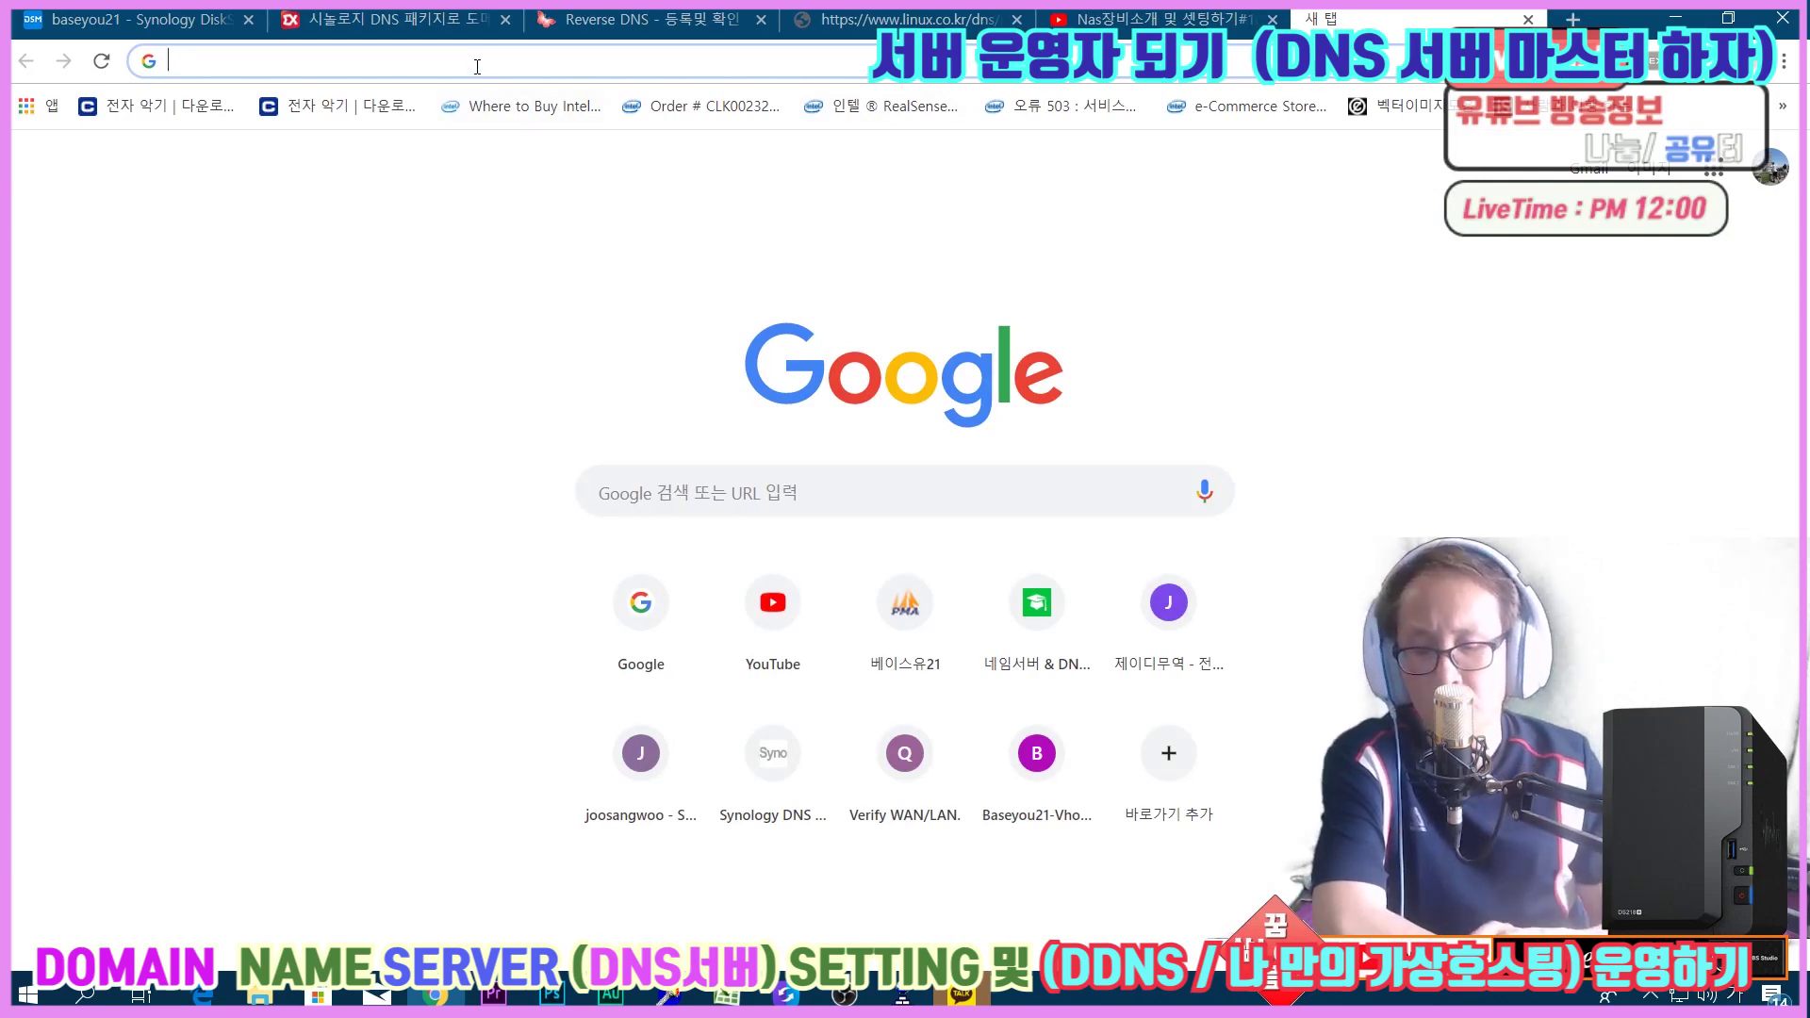
Load the ipTIME router at 192.168.0.1 and log in with the admin name and router password.
text(192.168.0.1)
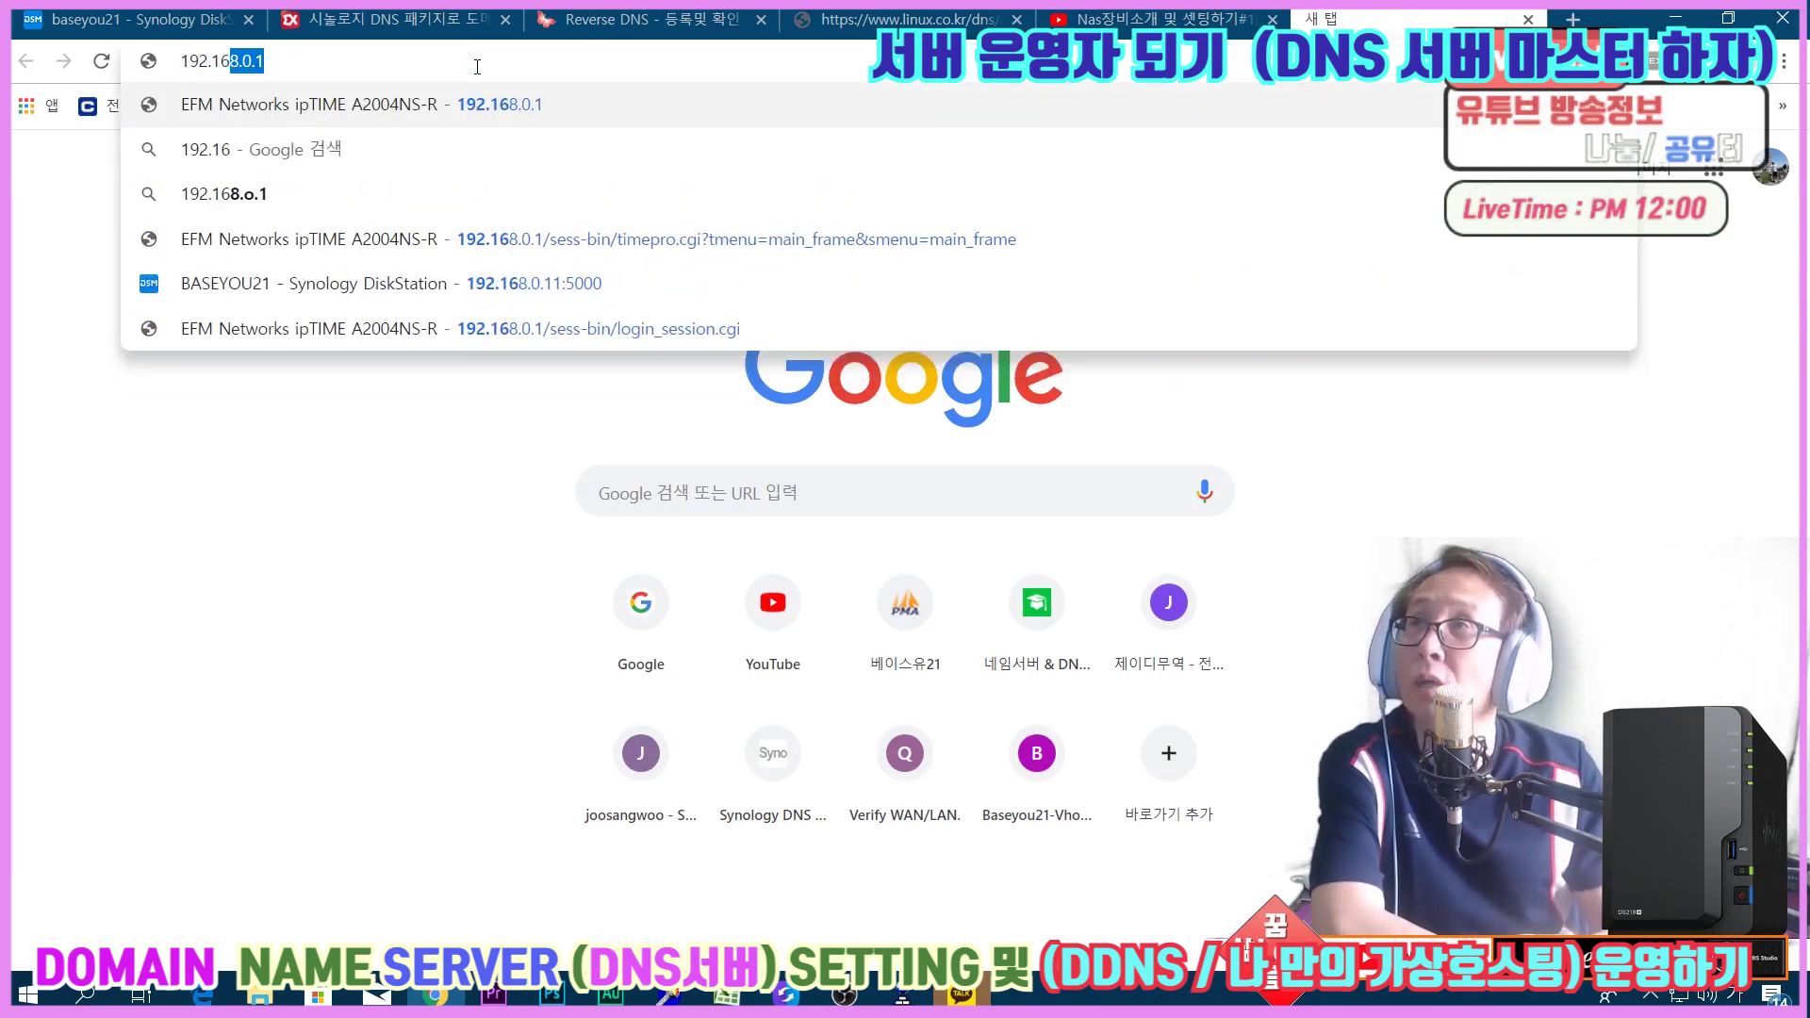
key(Return)
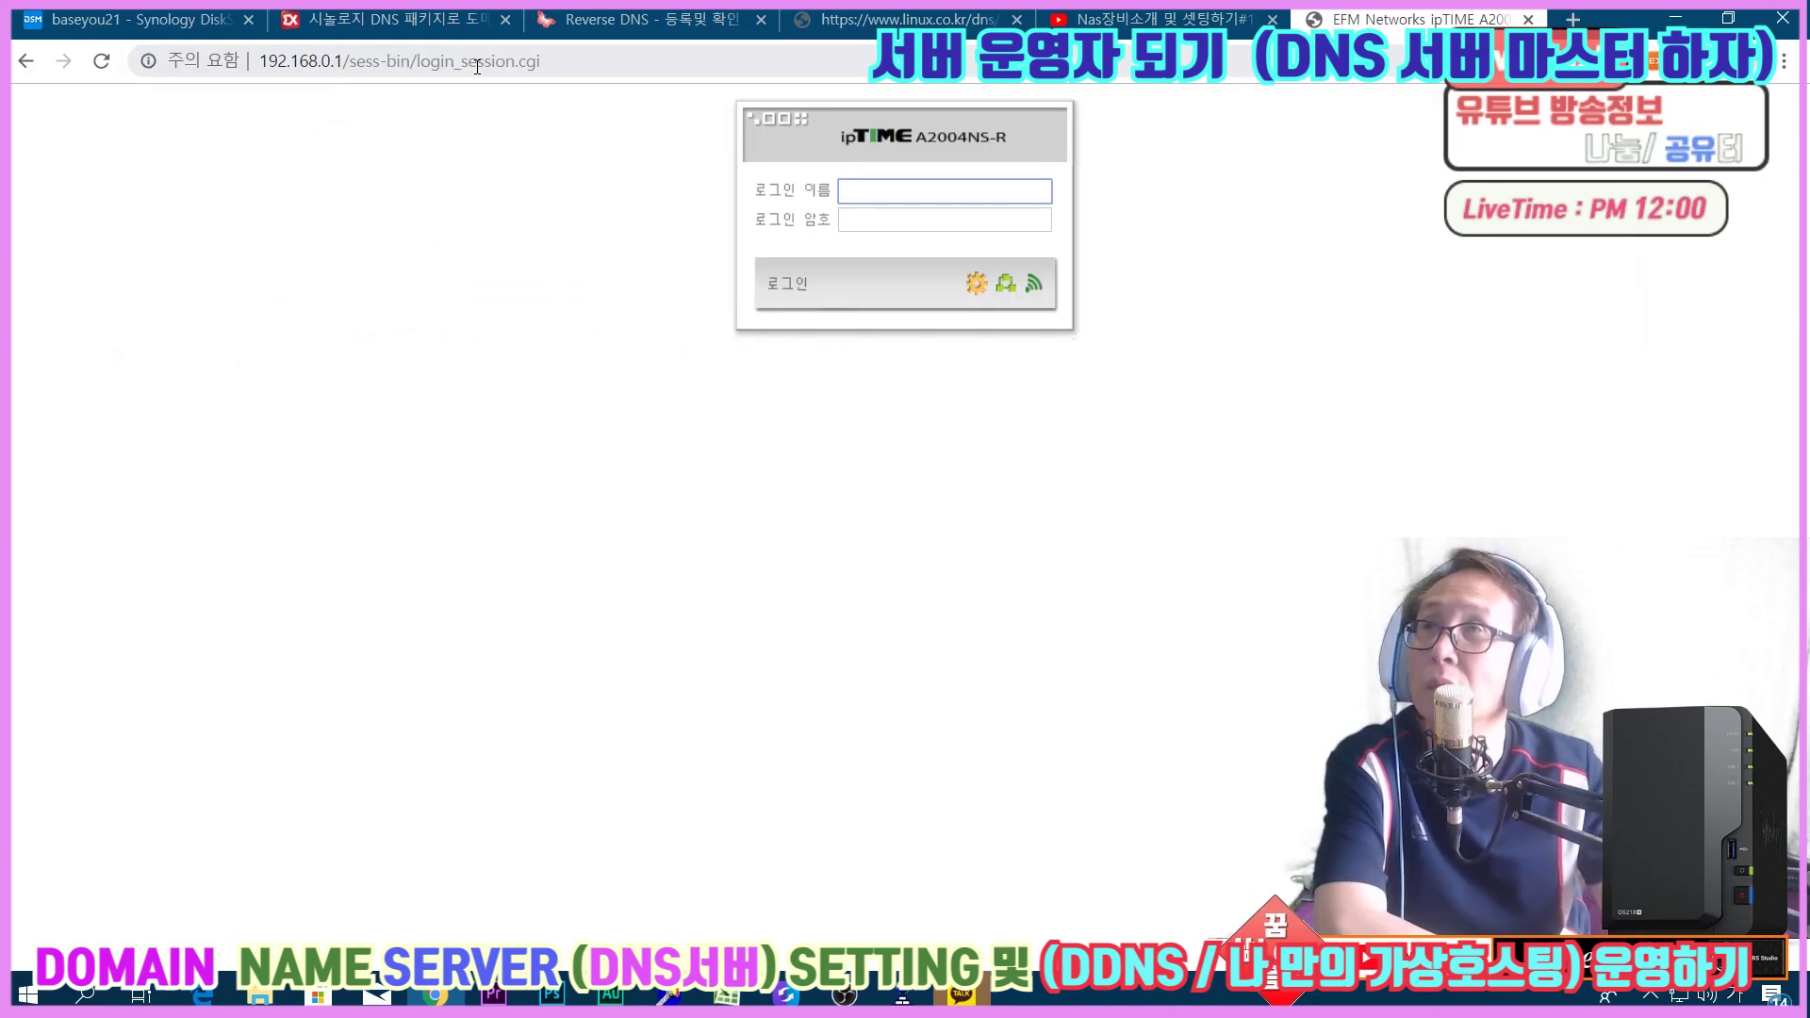
text(ㅁ으ㅑㅜ)
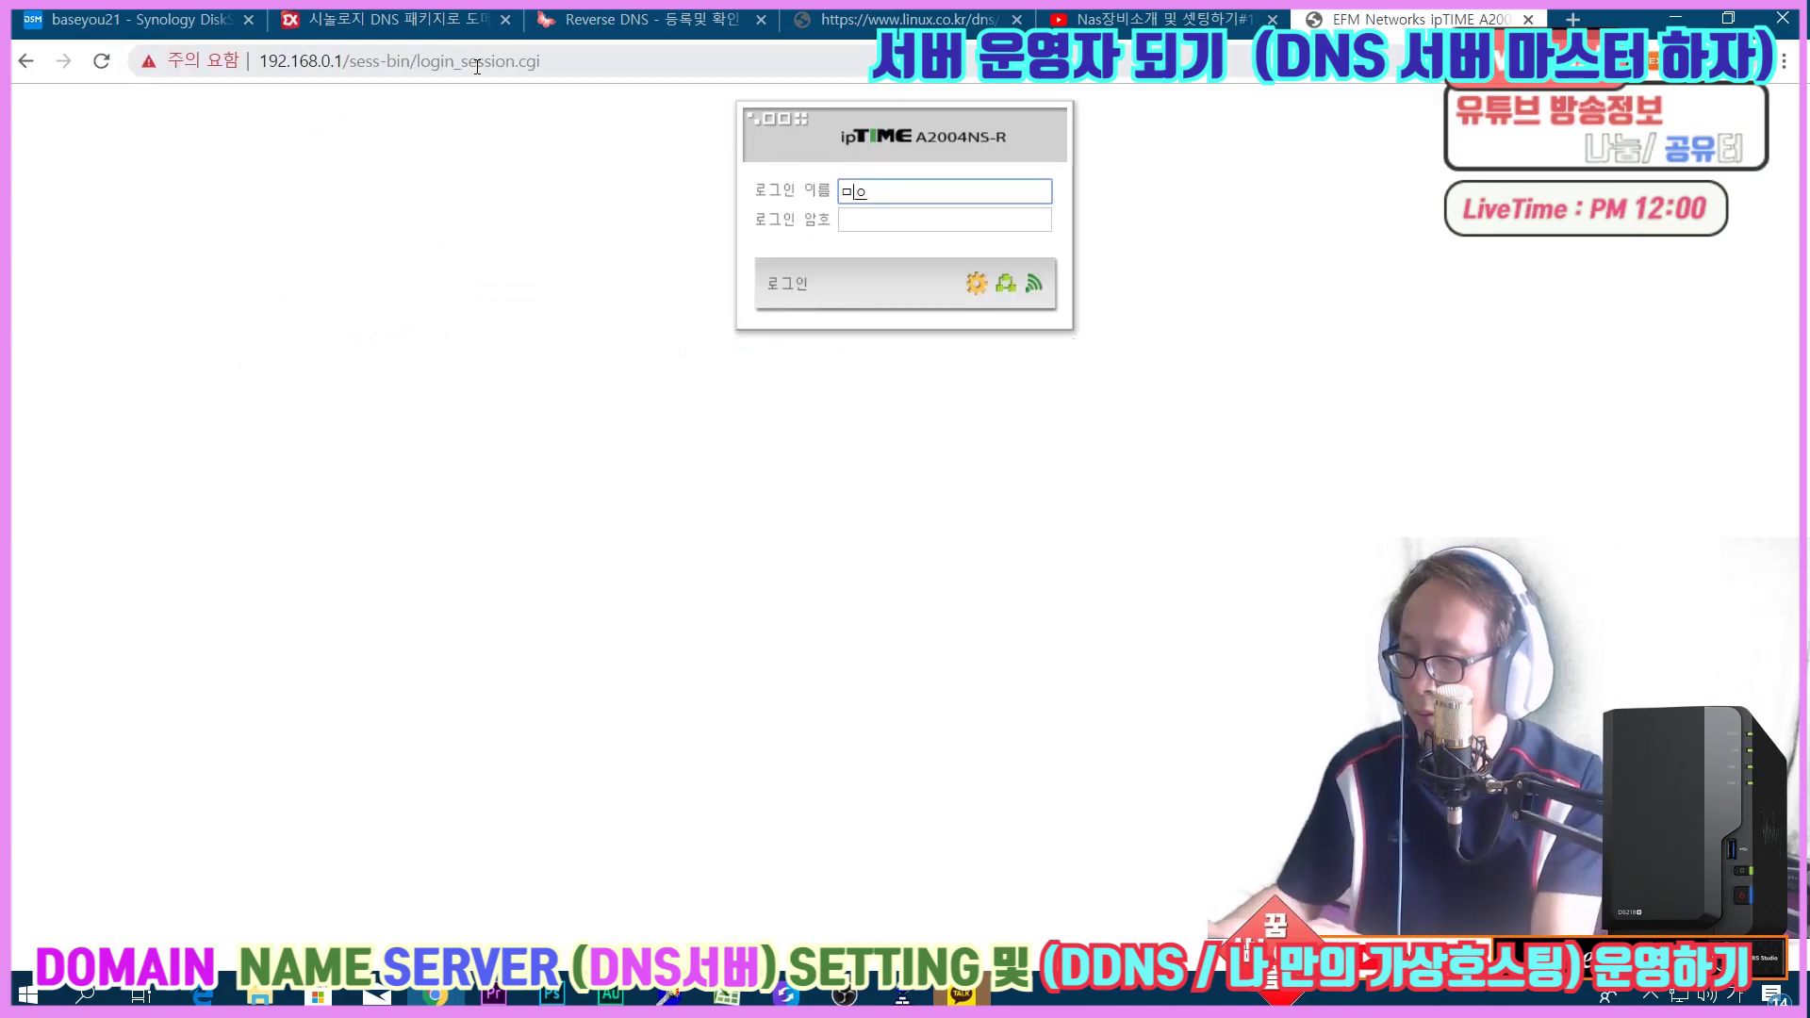
key(Tab)
key(shift+Tab)
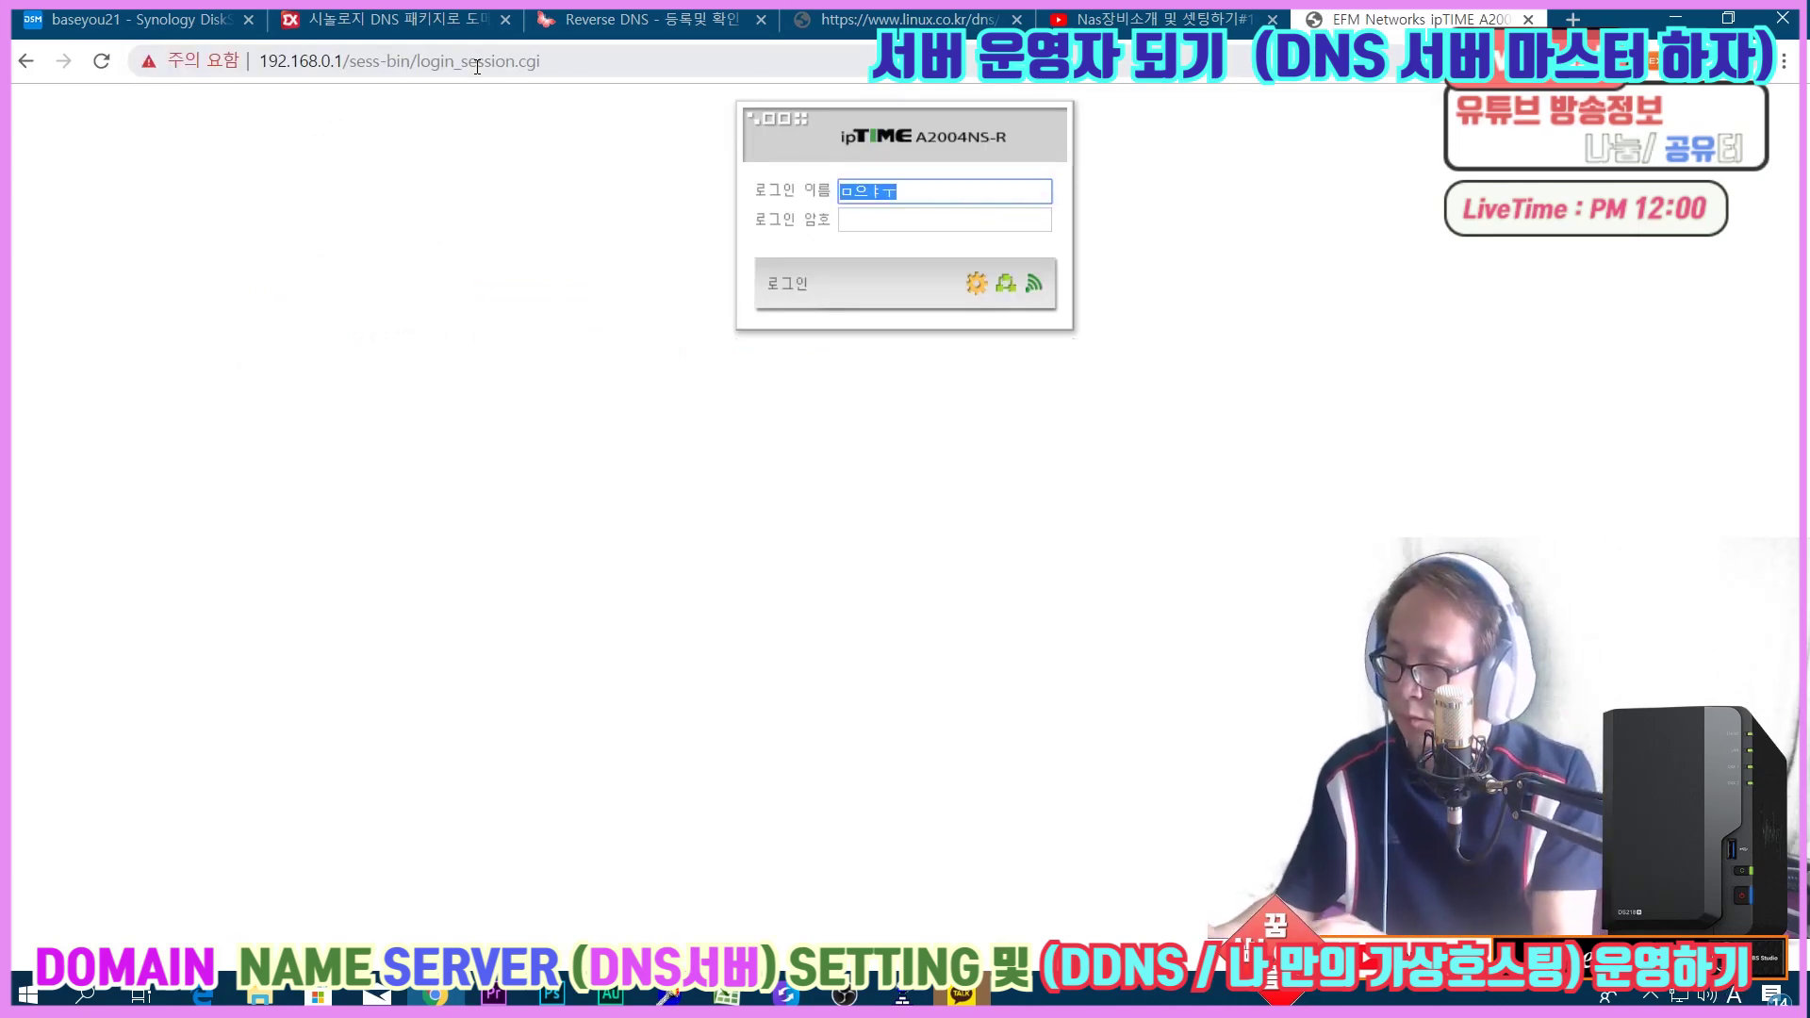
text(ㅁ으ㅑㅜ)
key(Tab)
key(shift+Tab)
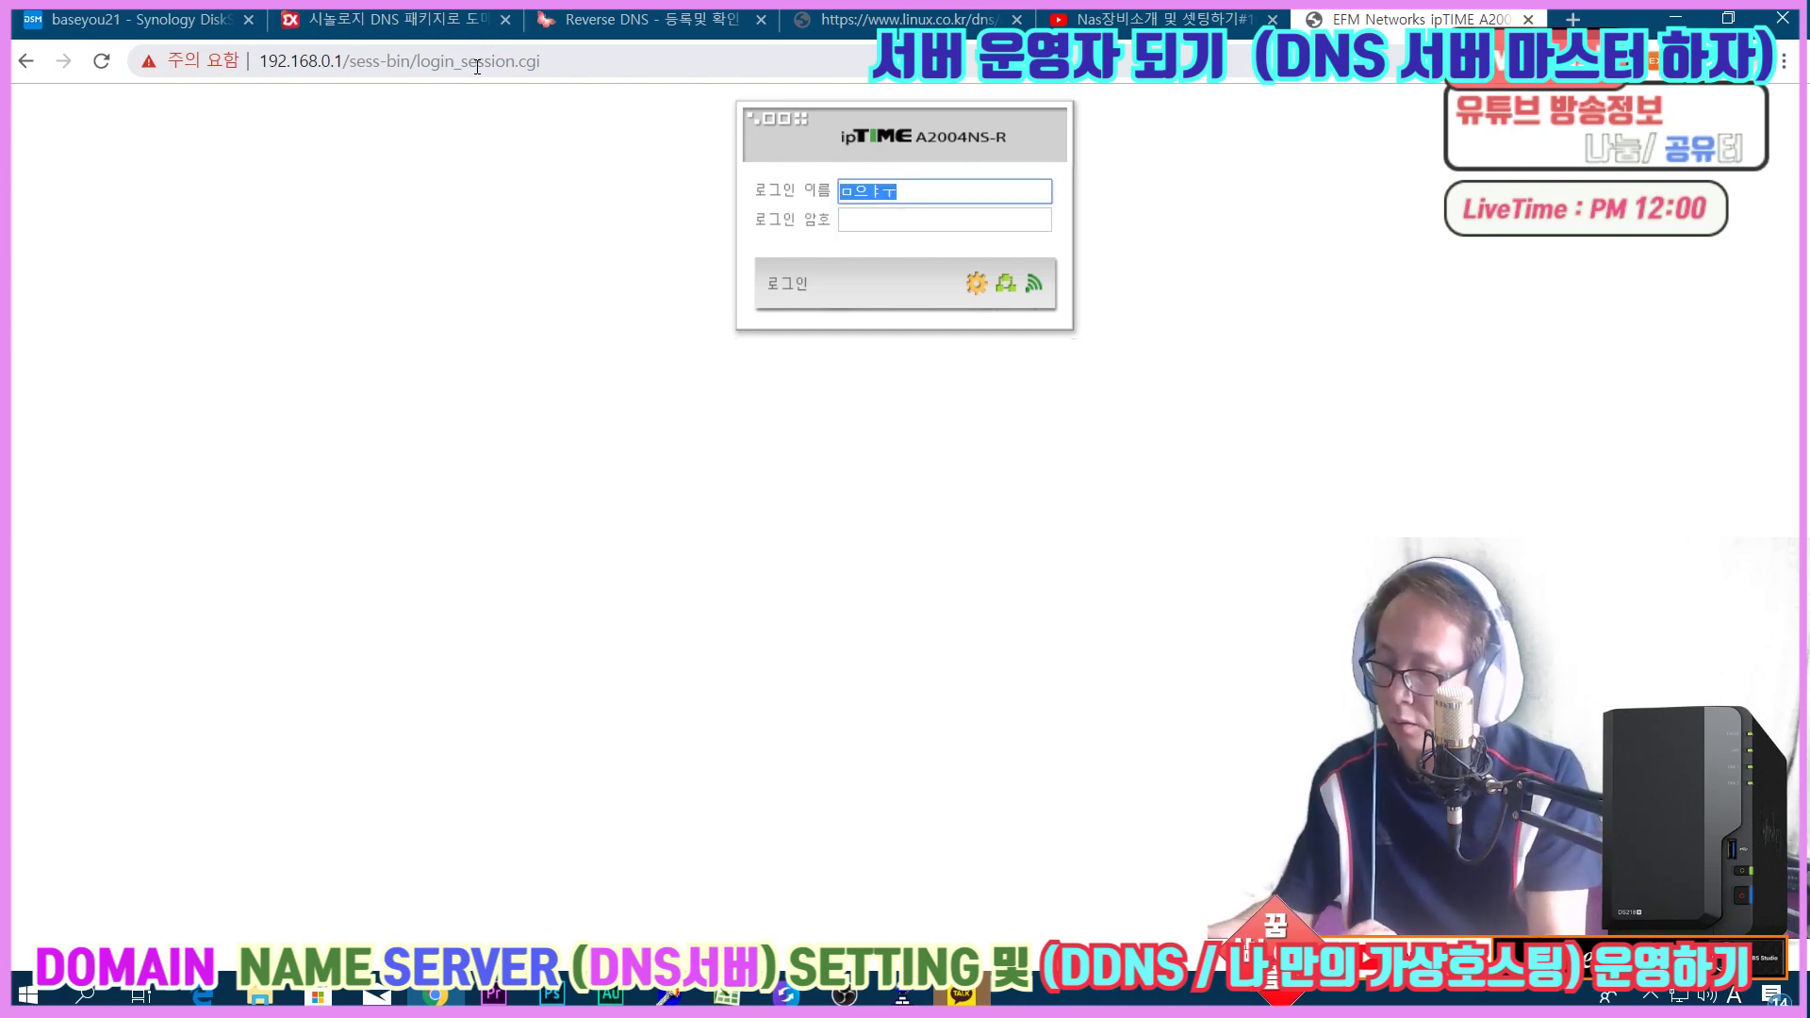
key(Hangul)
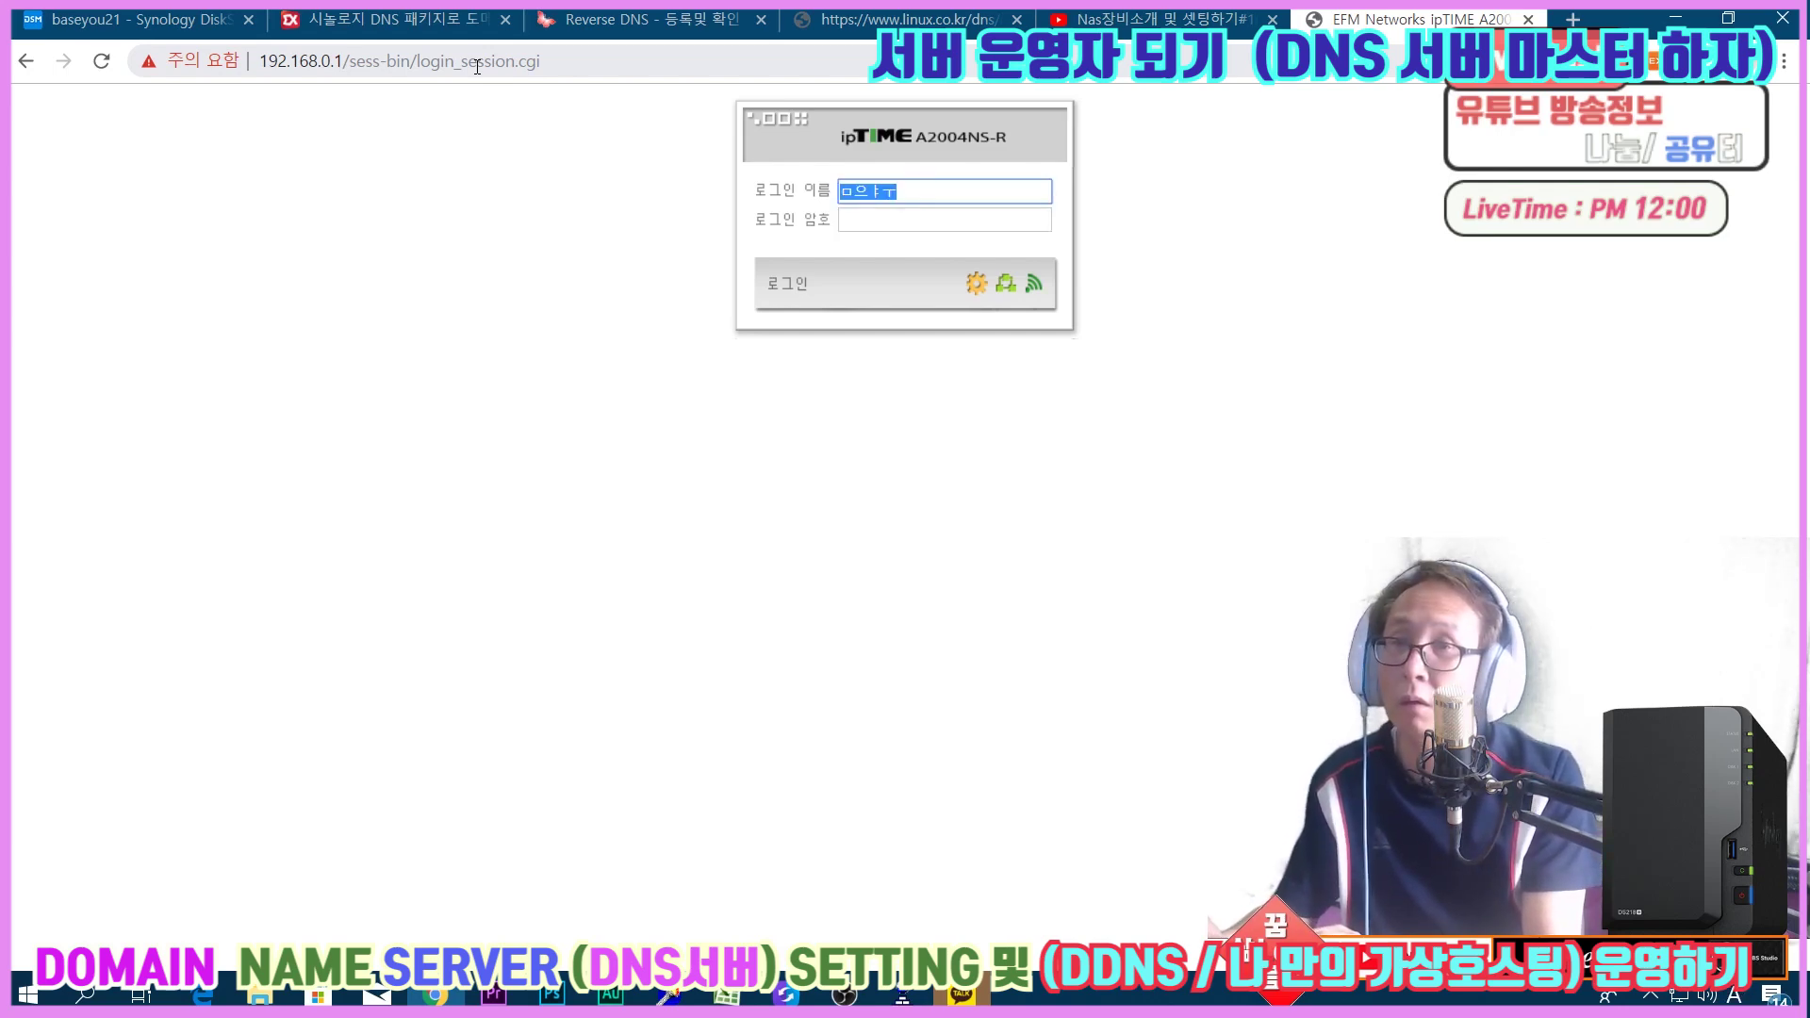
text(admin)
key(Tab)
text(•••••••••)
key(Return)
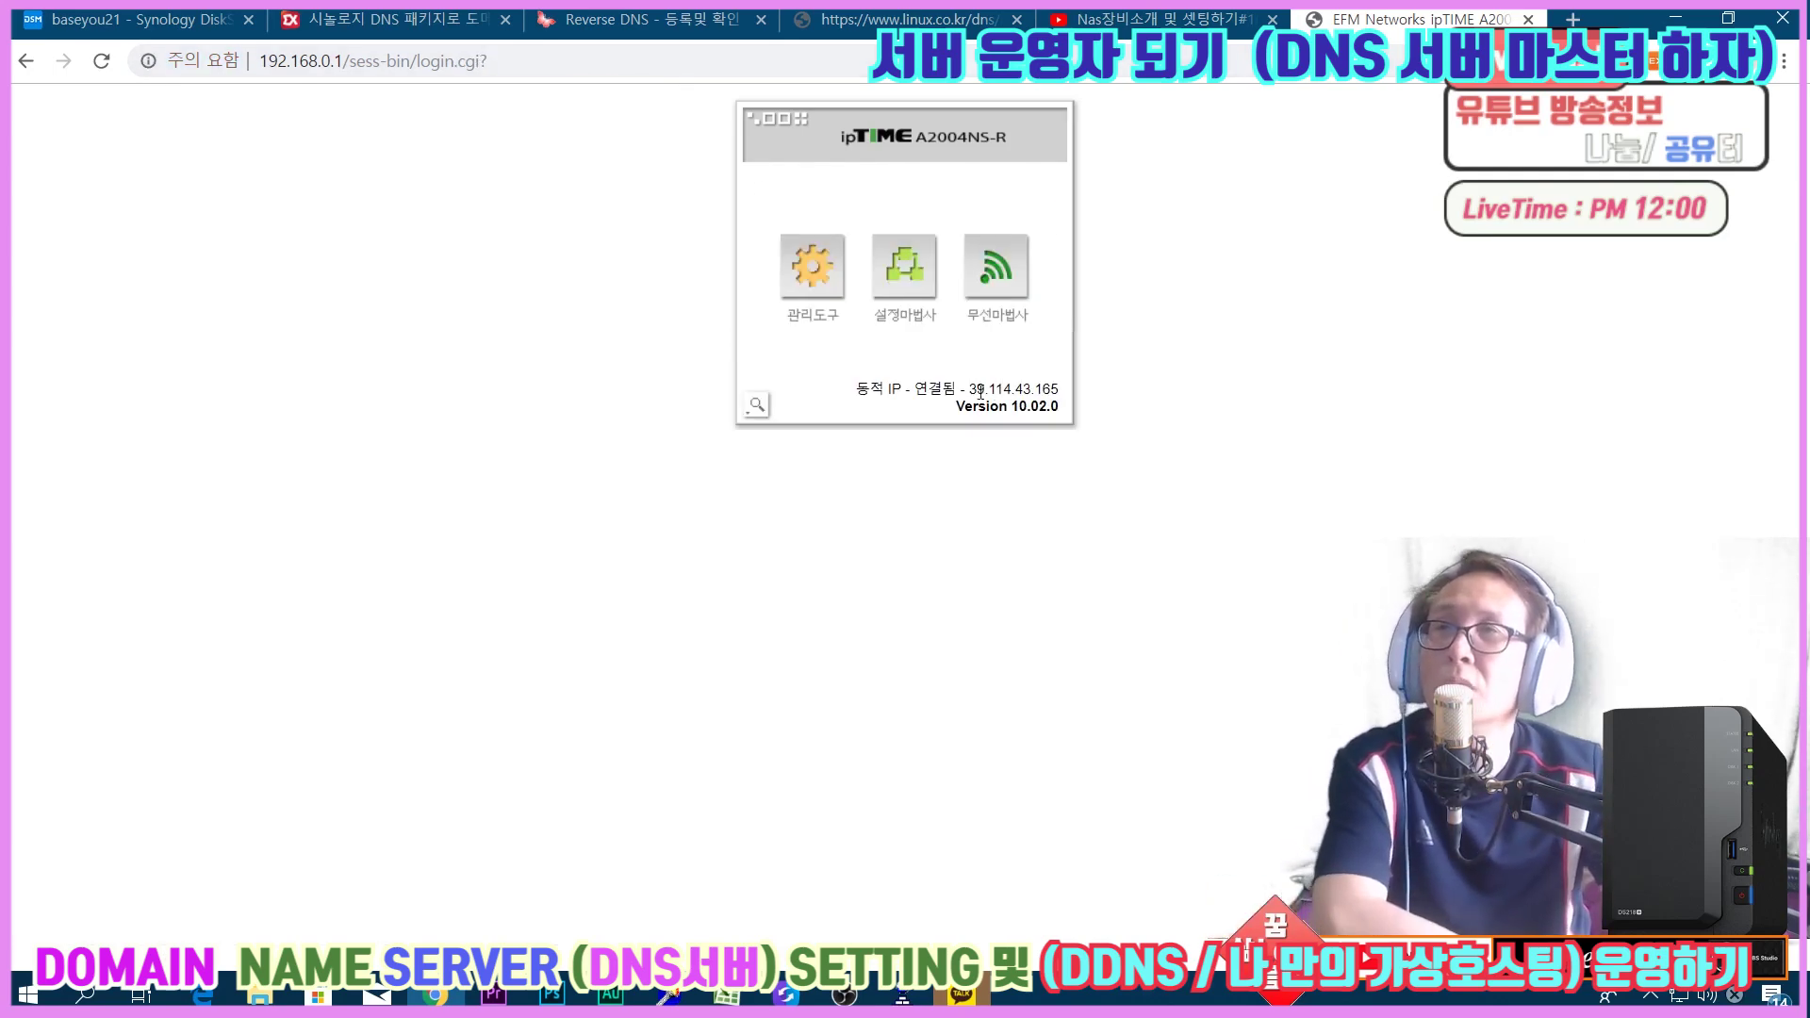
drag(975, 394, 1050, 387)
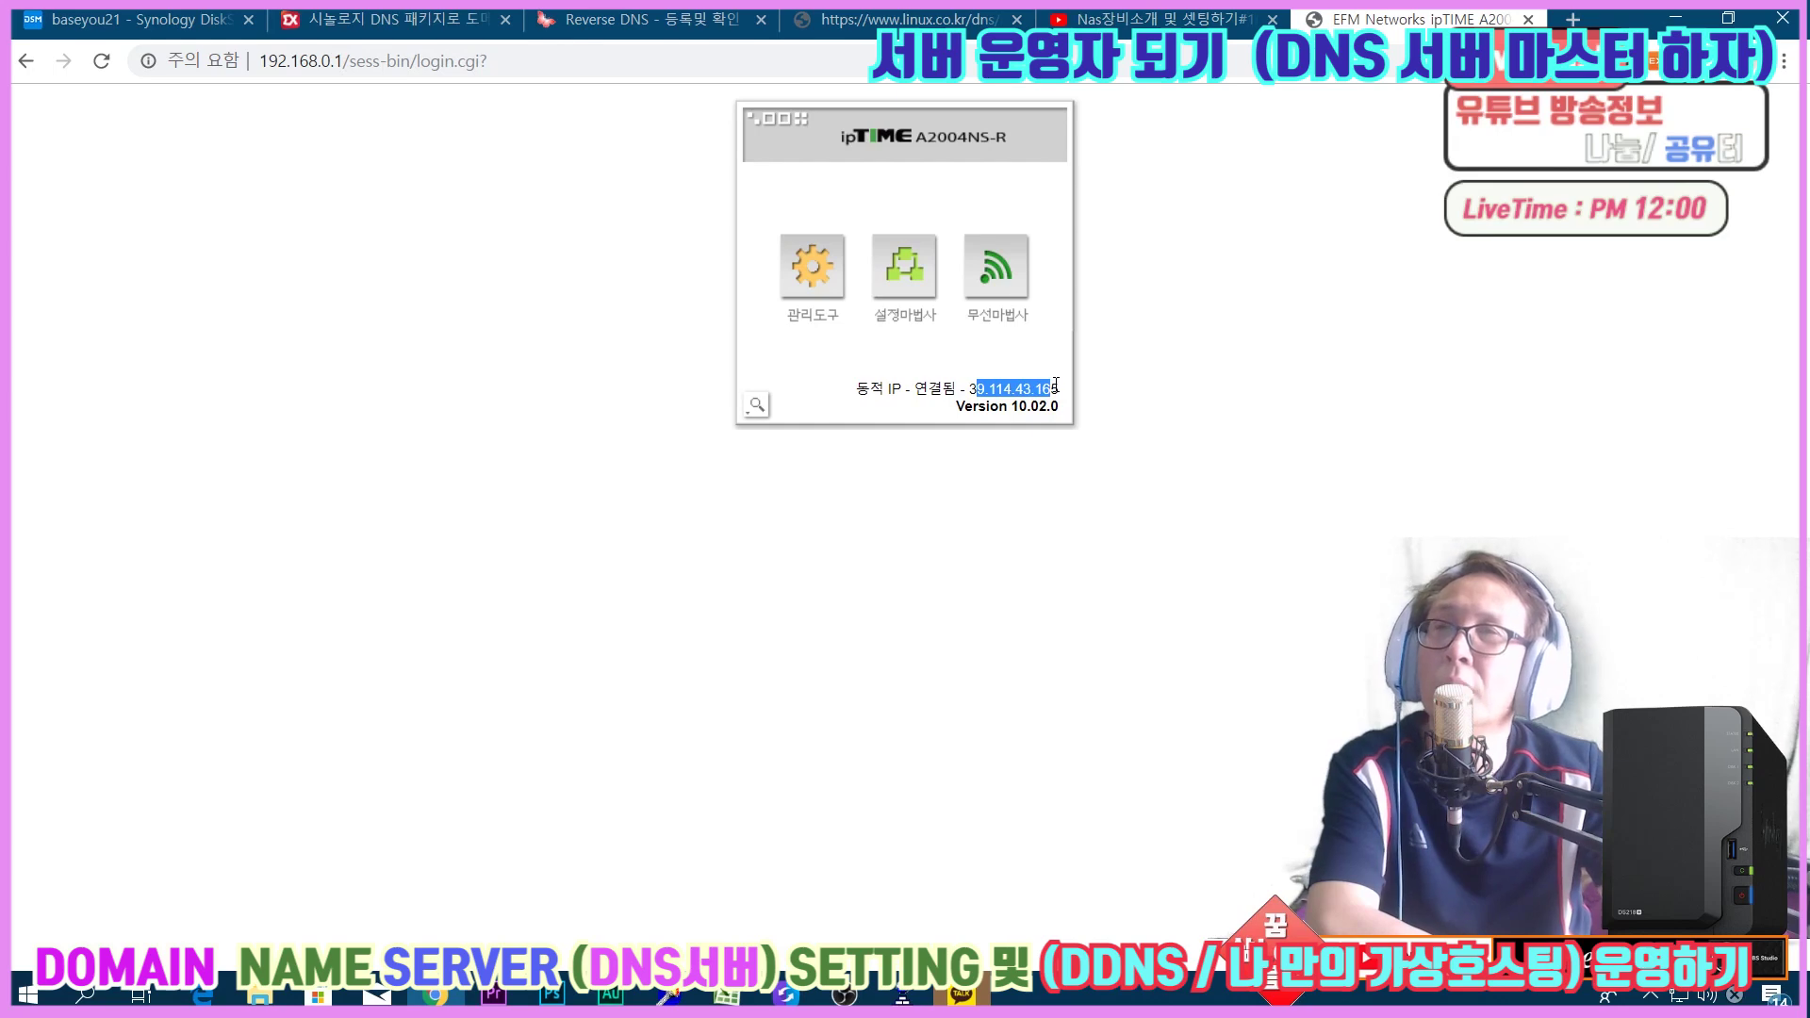
click(1053, 416)
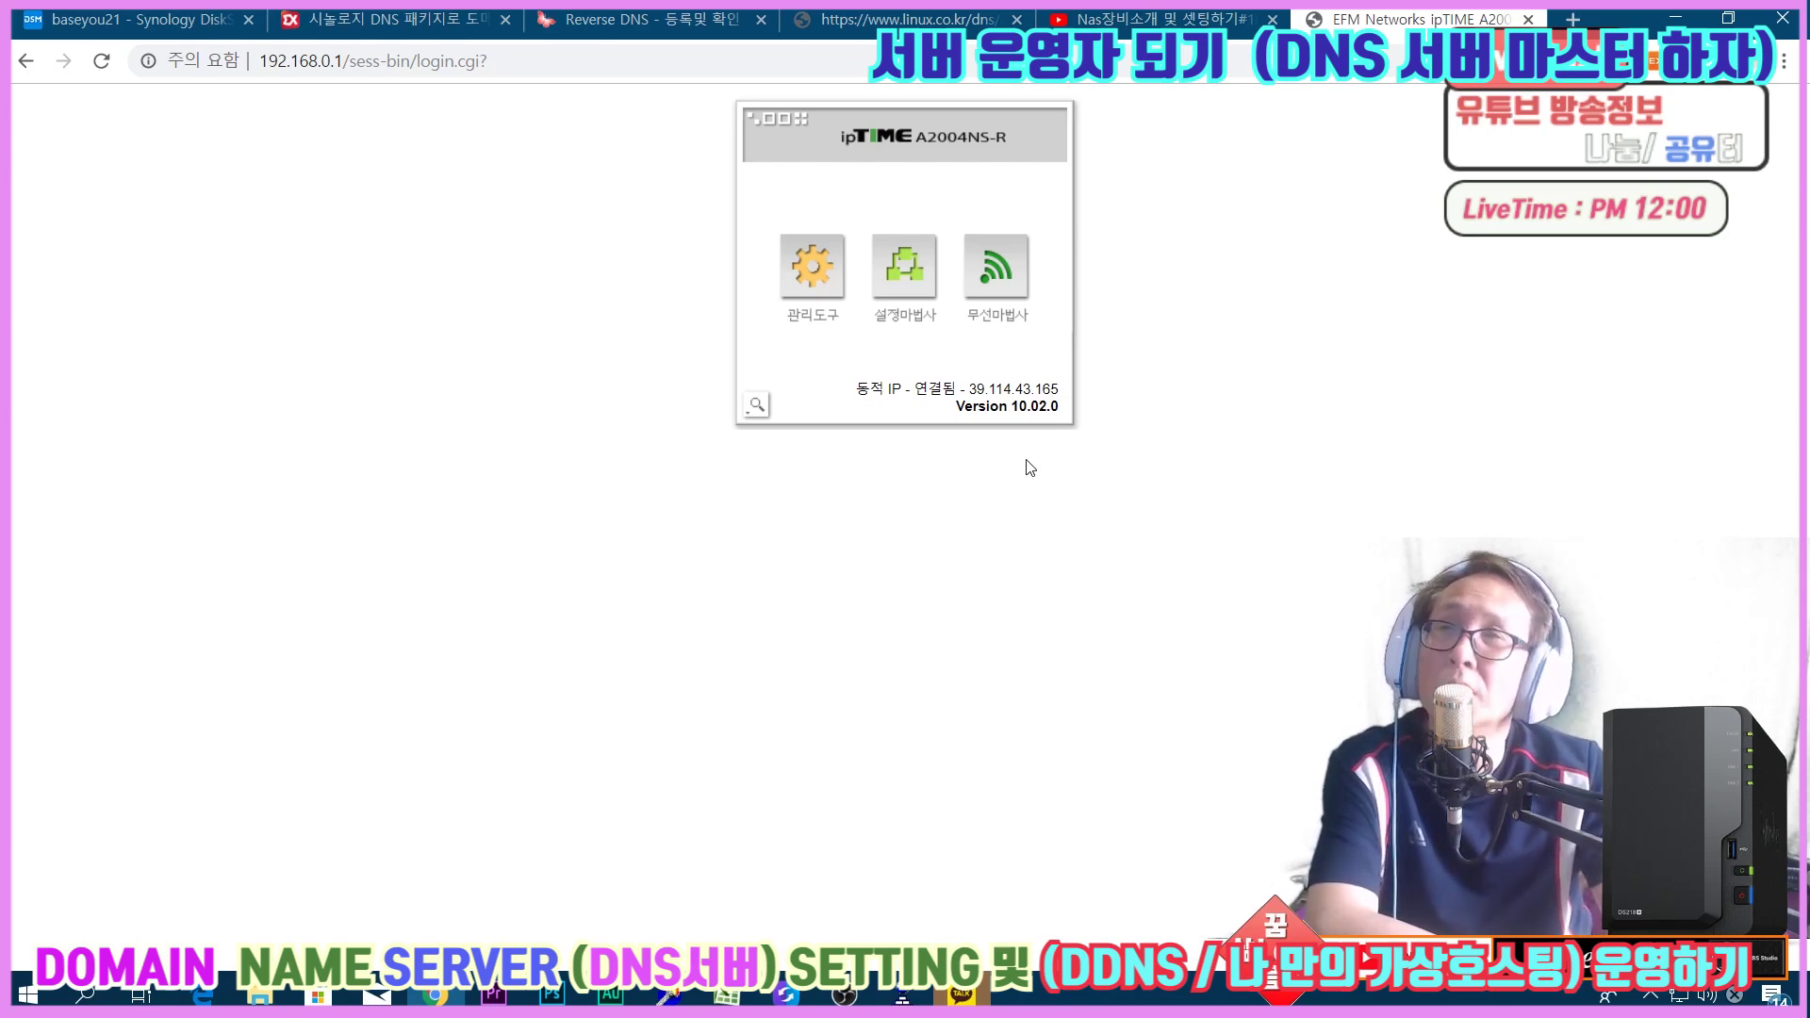
drag(968, 389, 1060, 389)
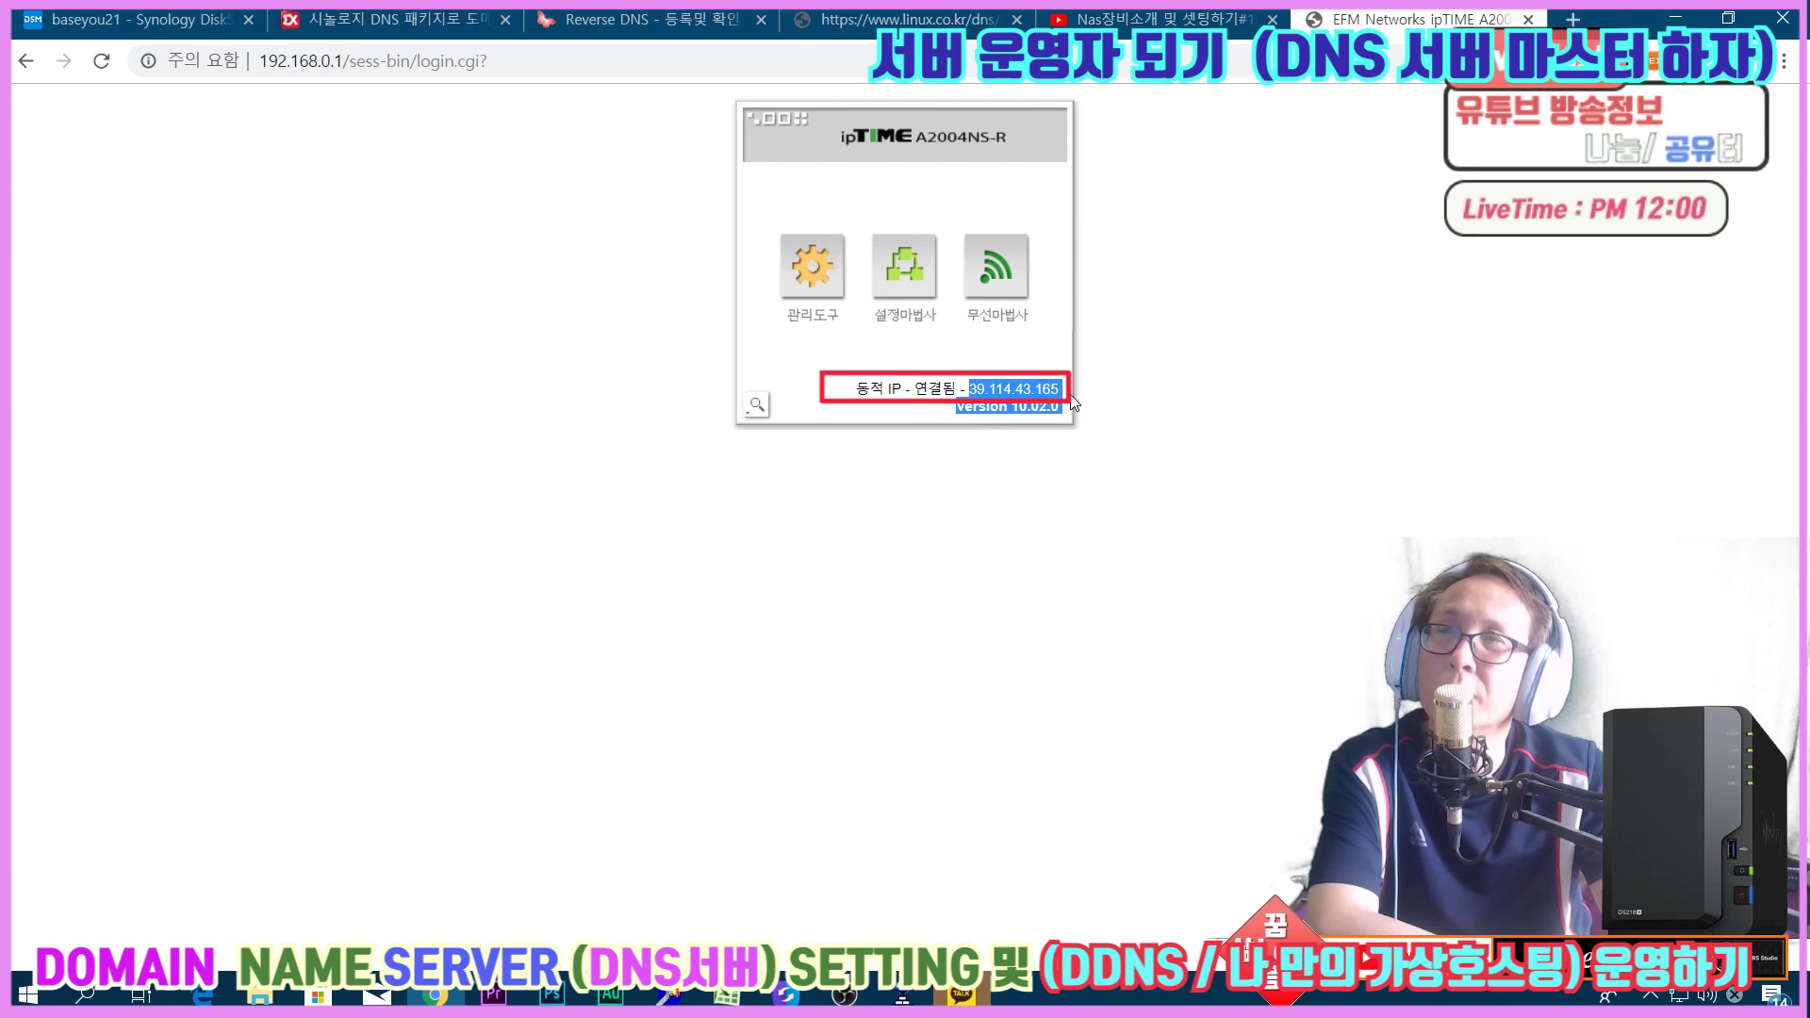
click(781, 272)
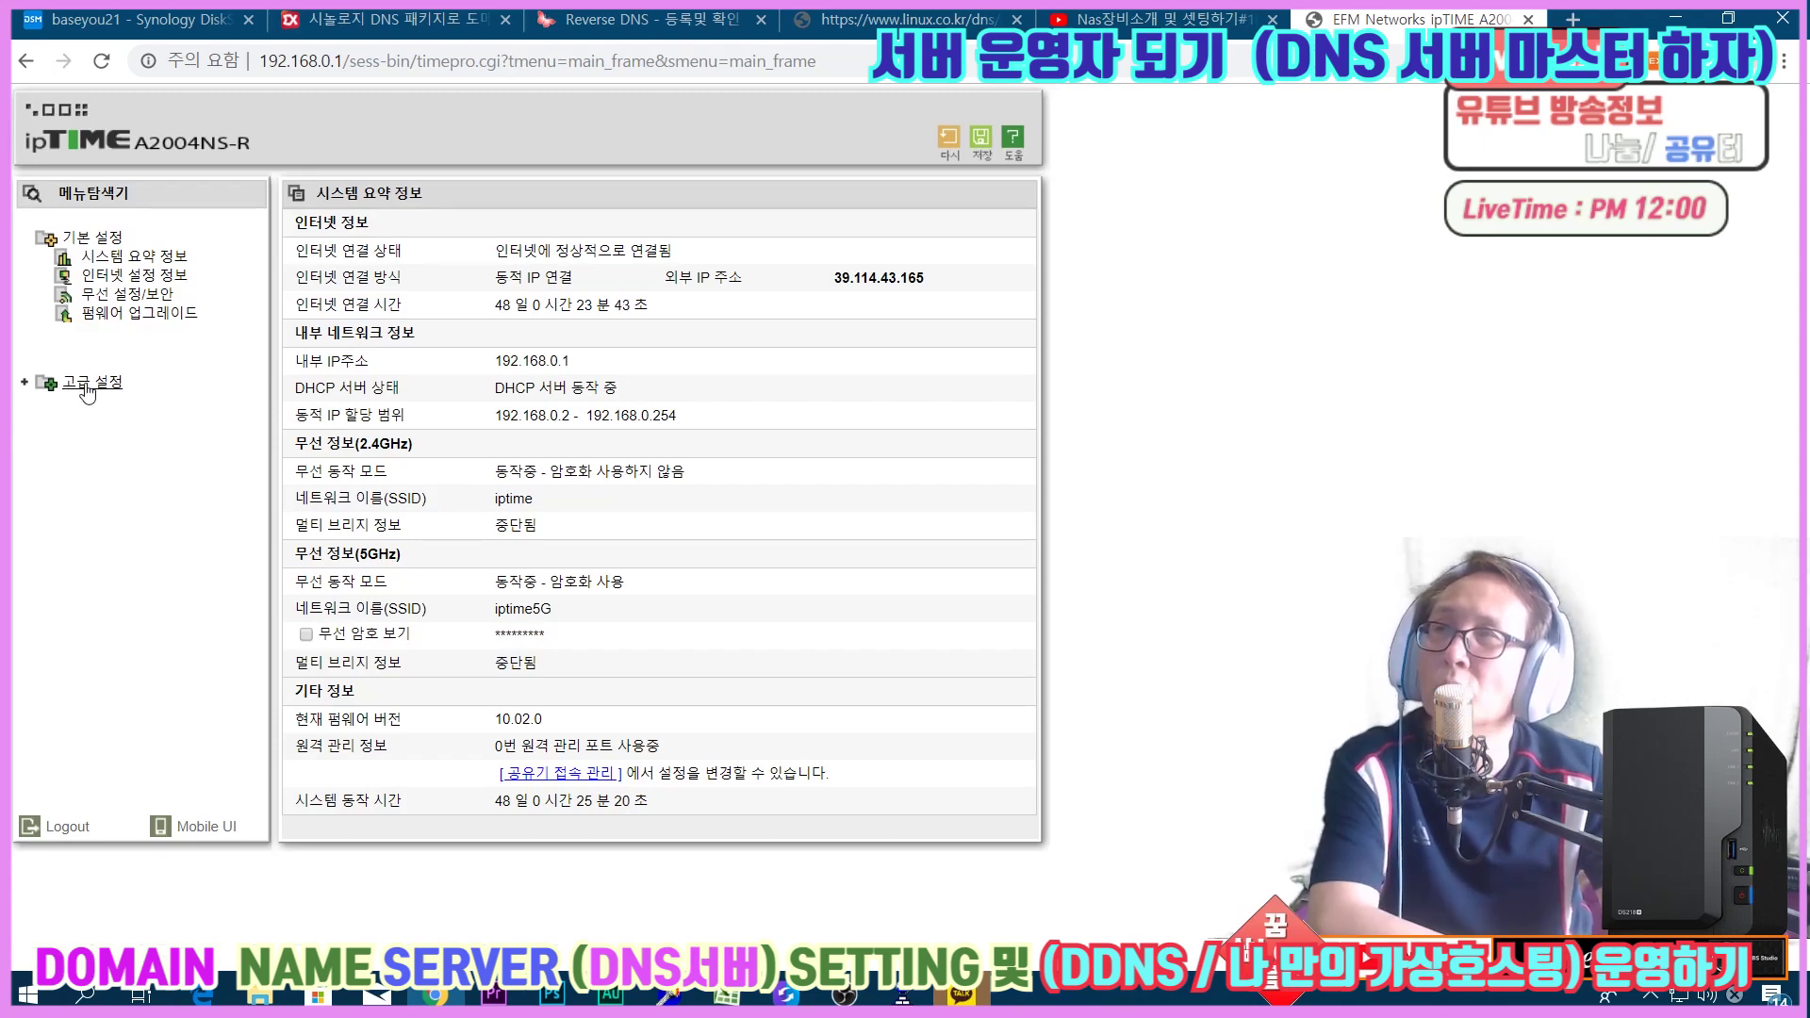
mouse_move(842, 277)
mouse_down()
mouse_move(933, 281)
mouse_move(830, 282)
mouse_up()
click(830, 282)
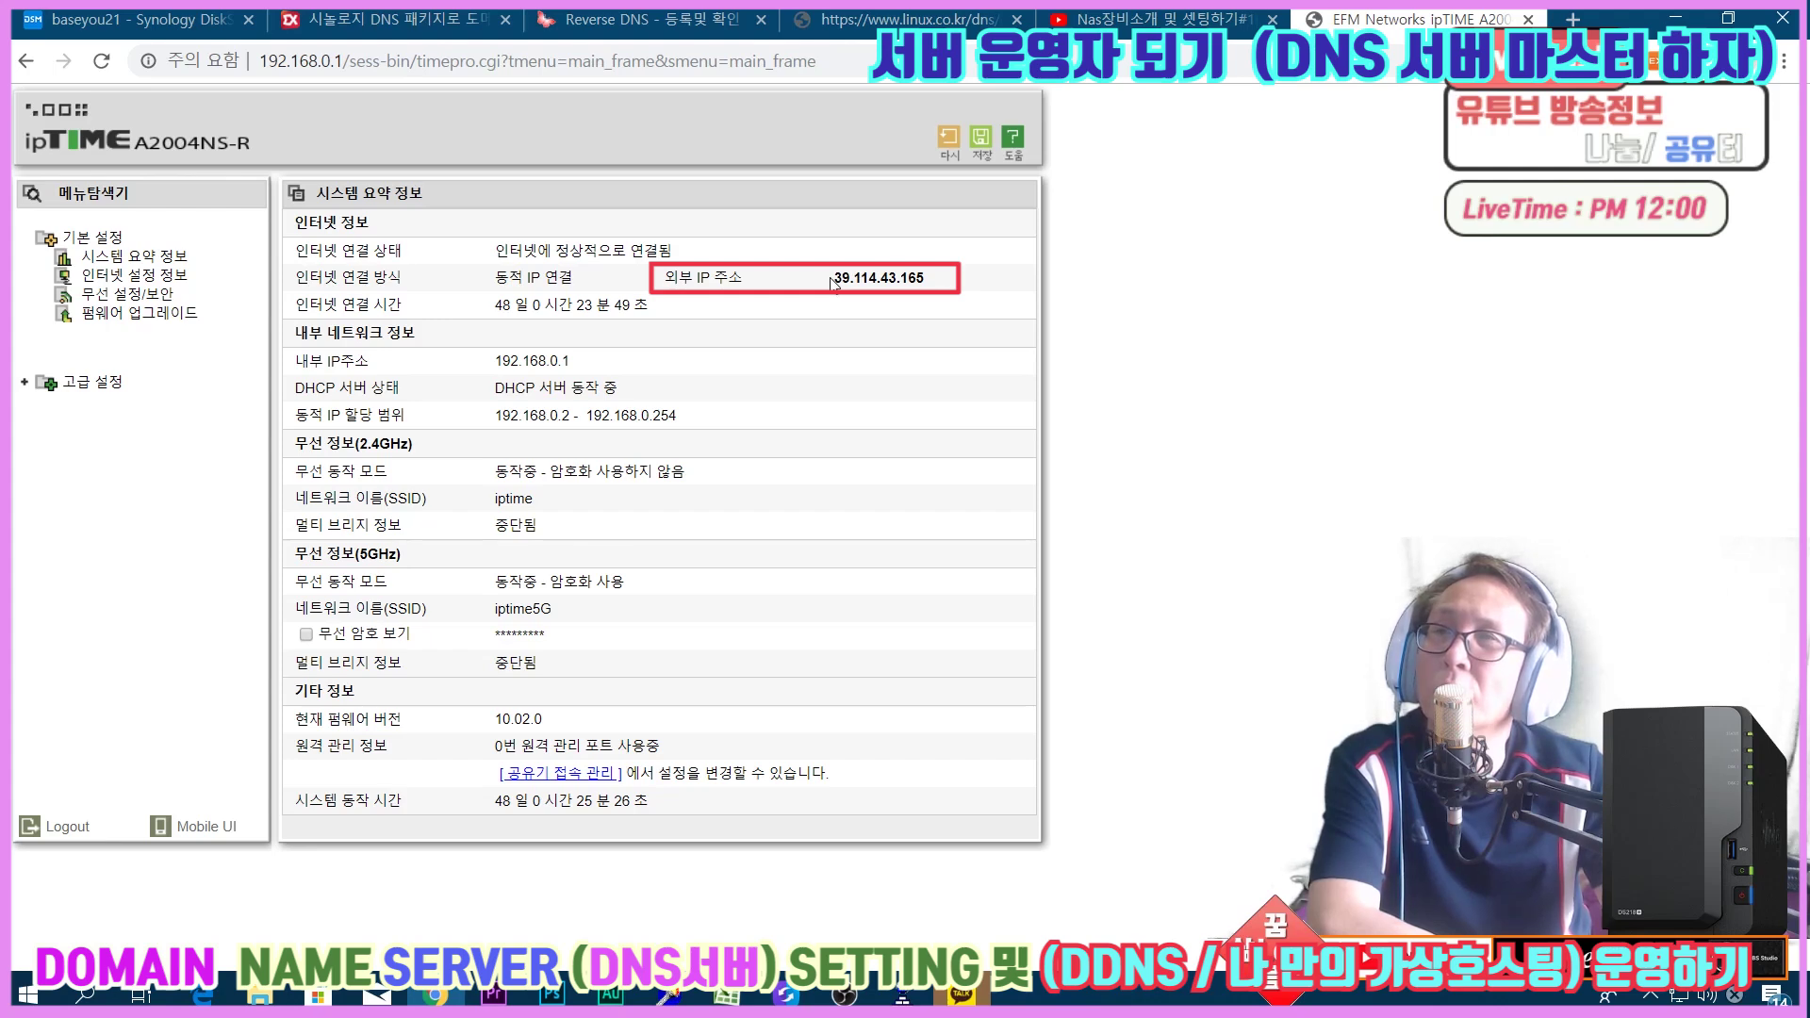
drag(833, 283, 929, 284)
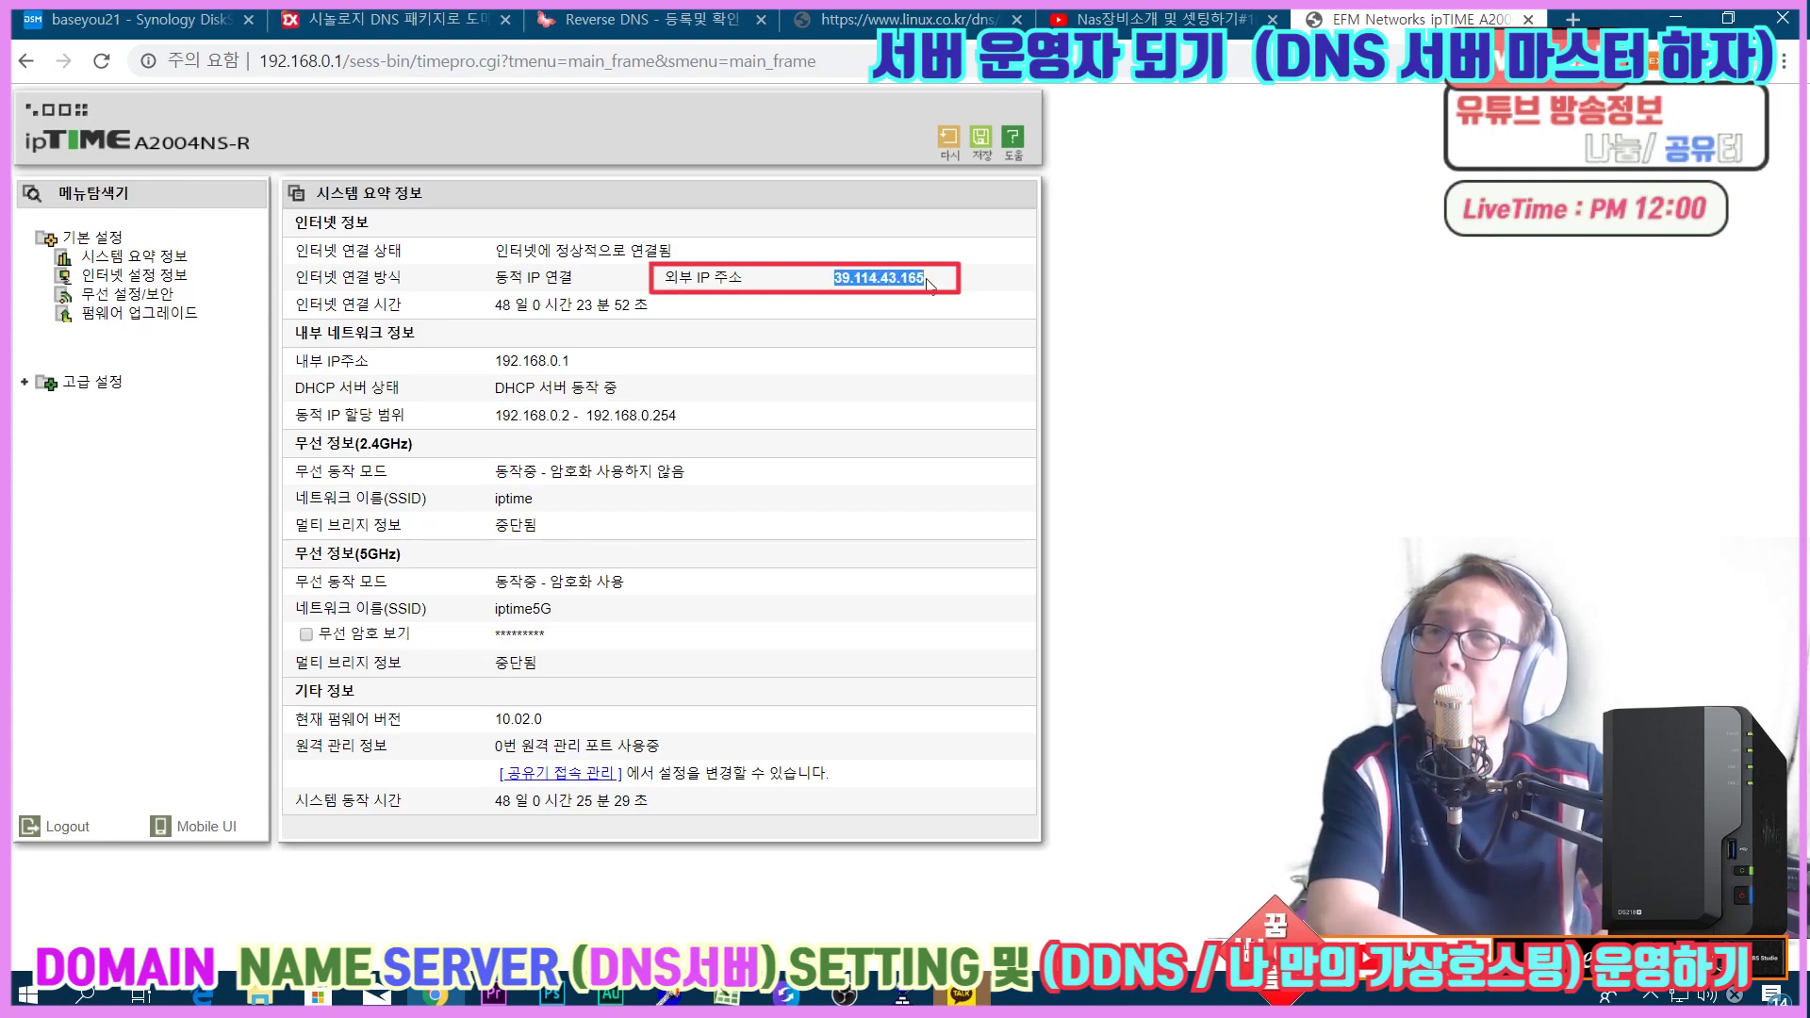
click(942, 285)
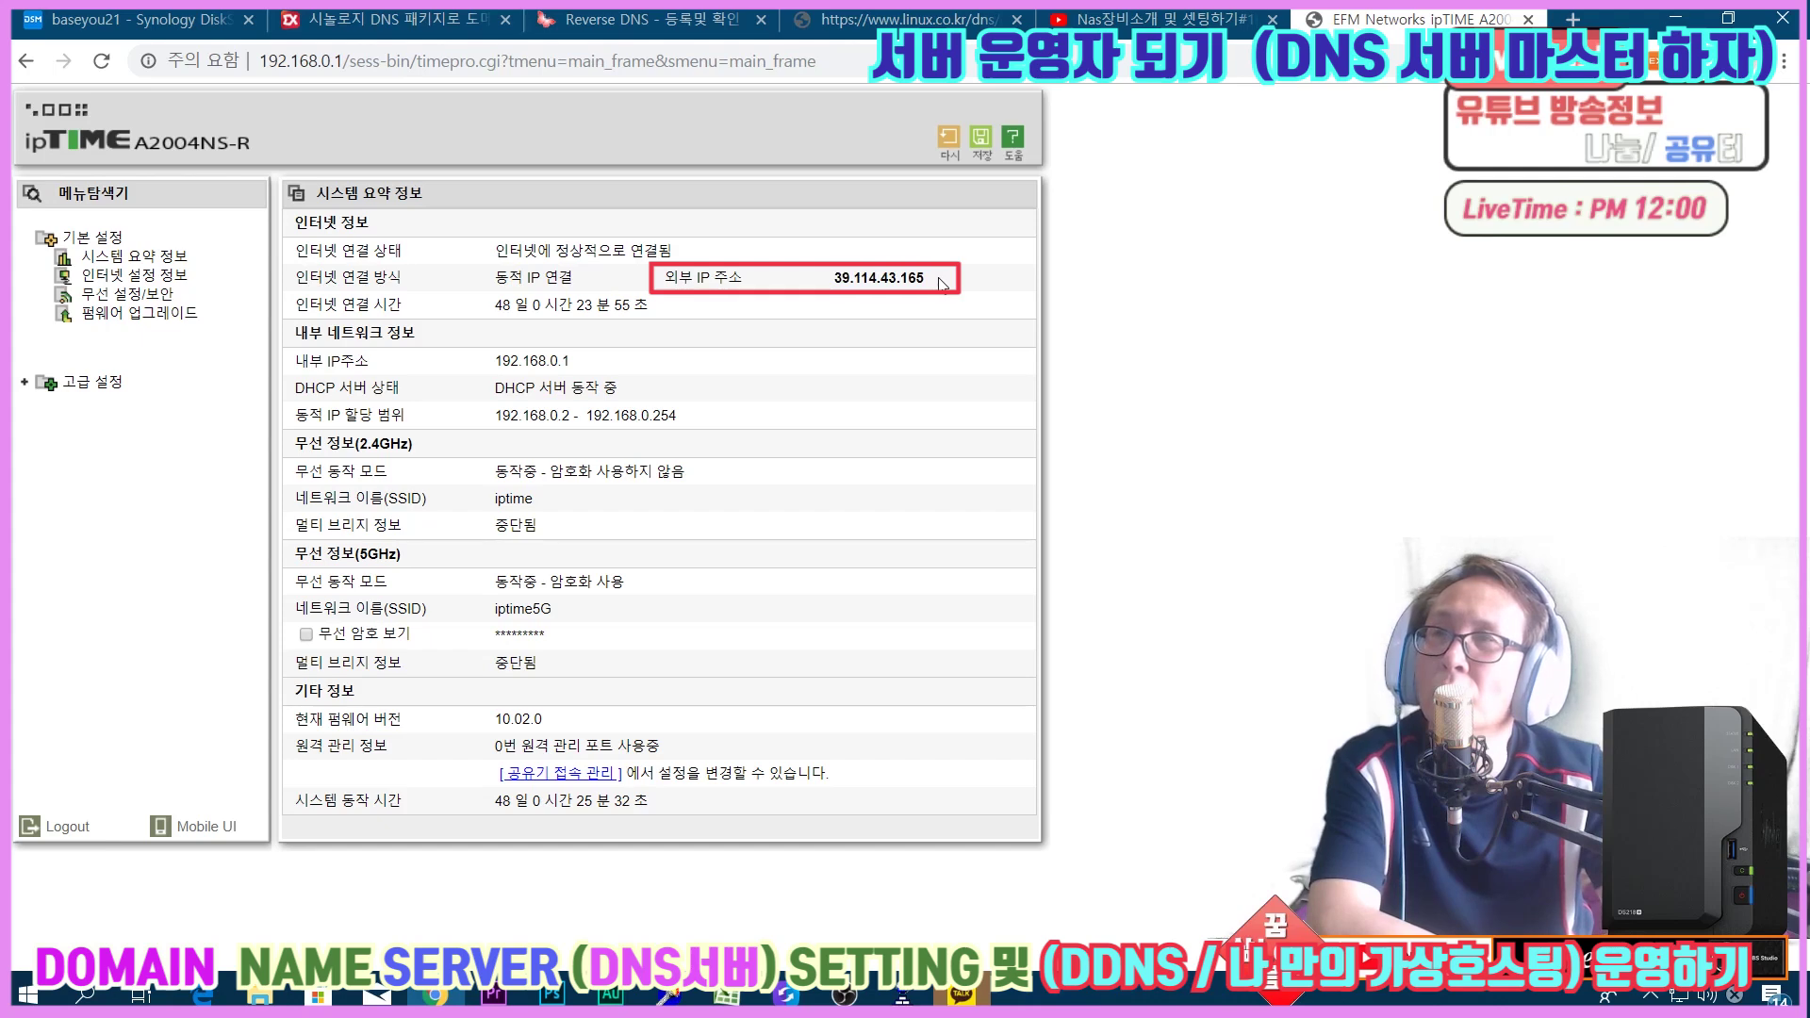
drag(943, 284, 831, 285)
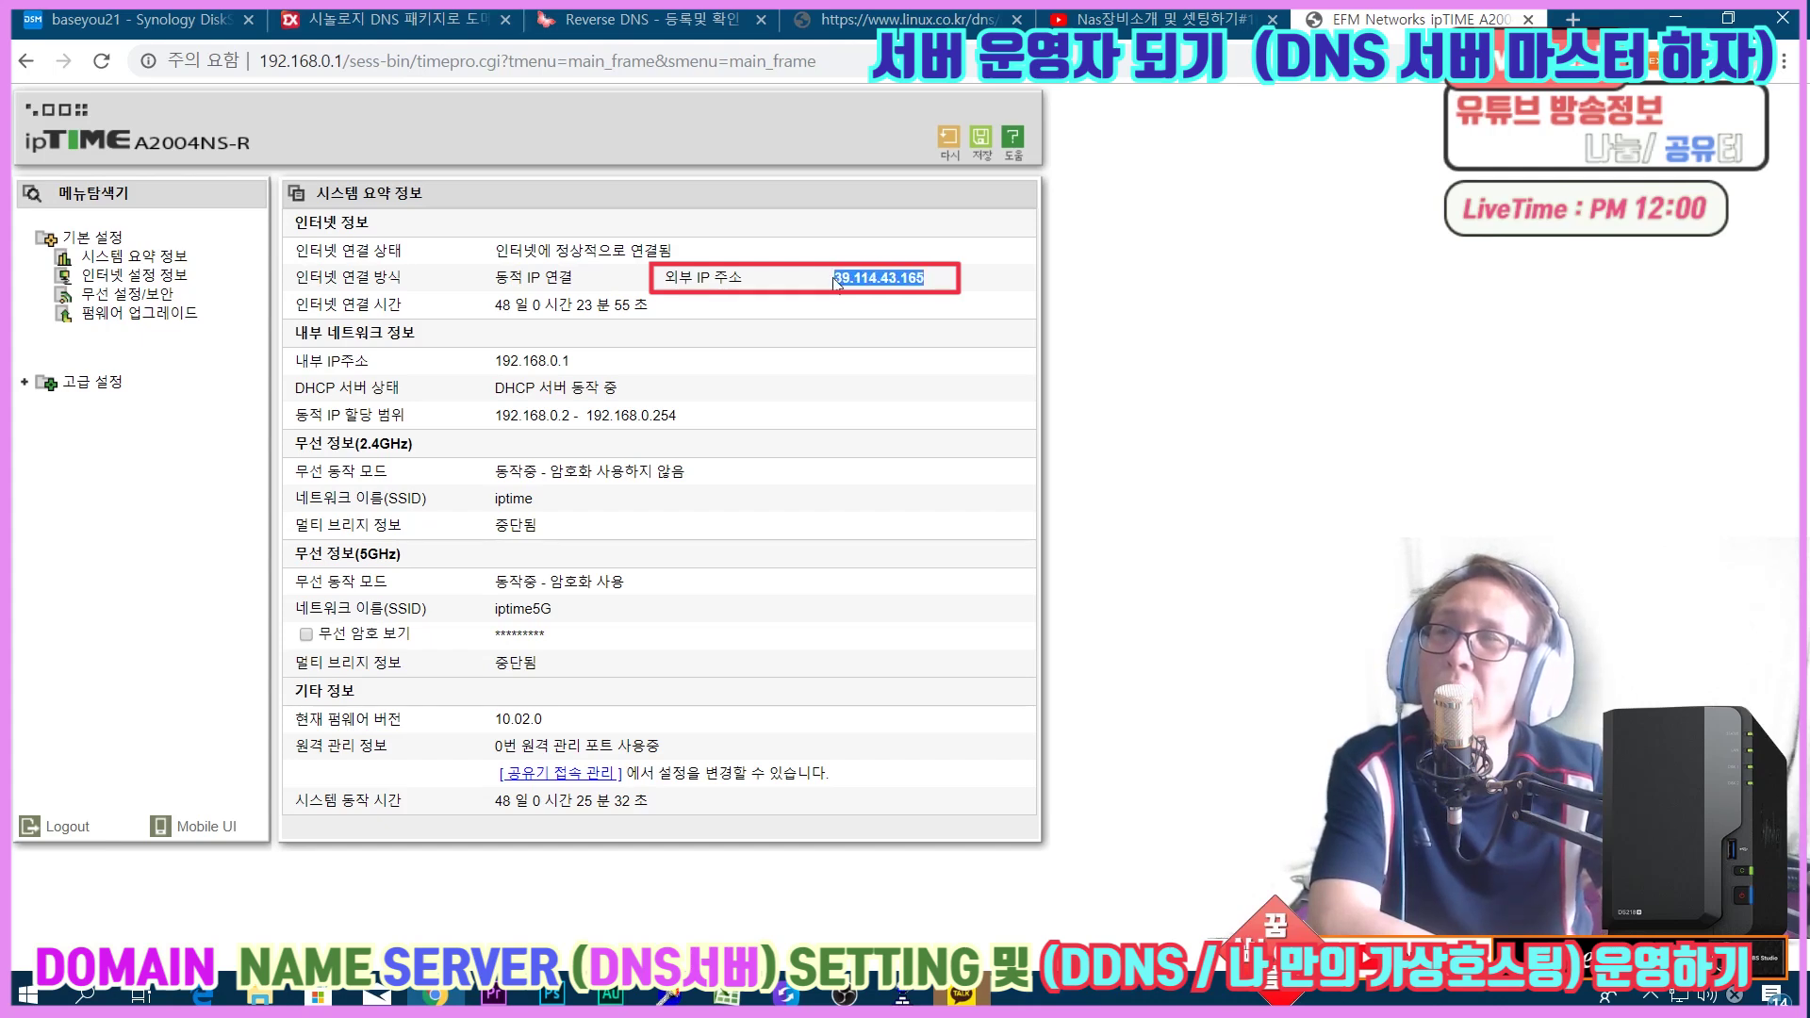
click(831, 284)
click(26, 382)
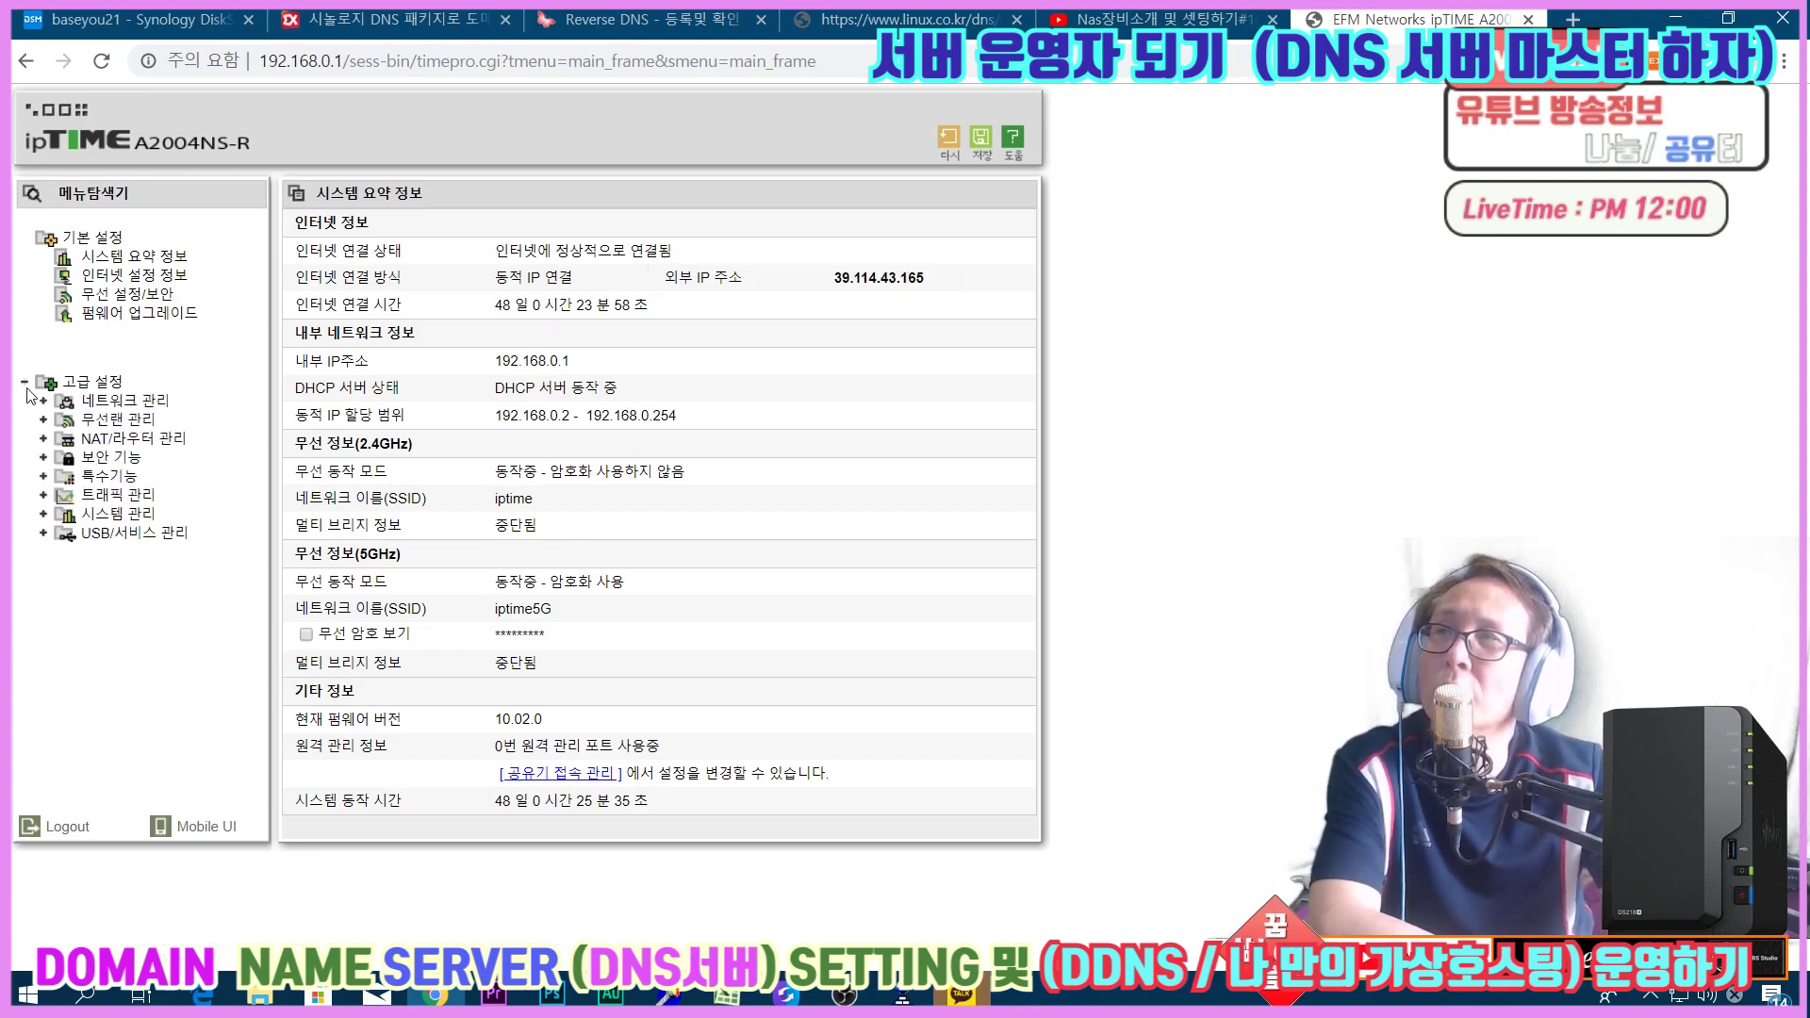
click(75, 441)
click(116, 460)
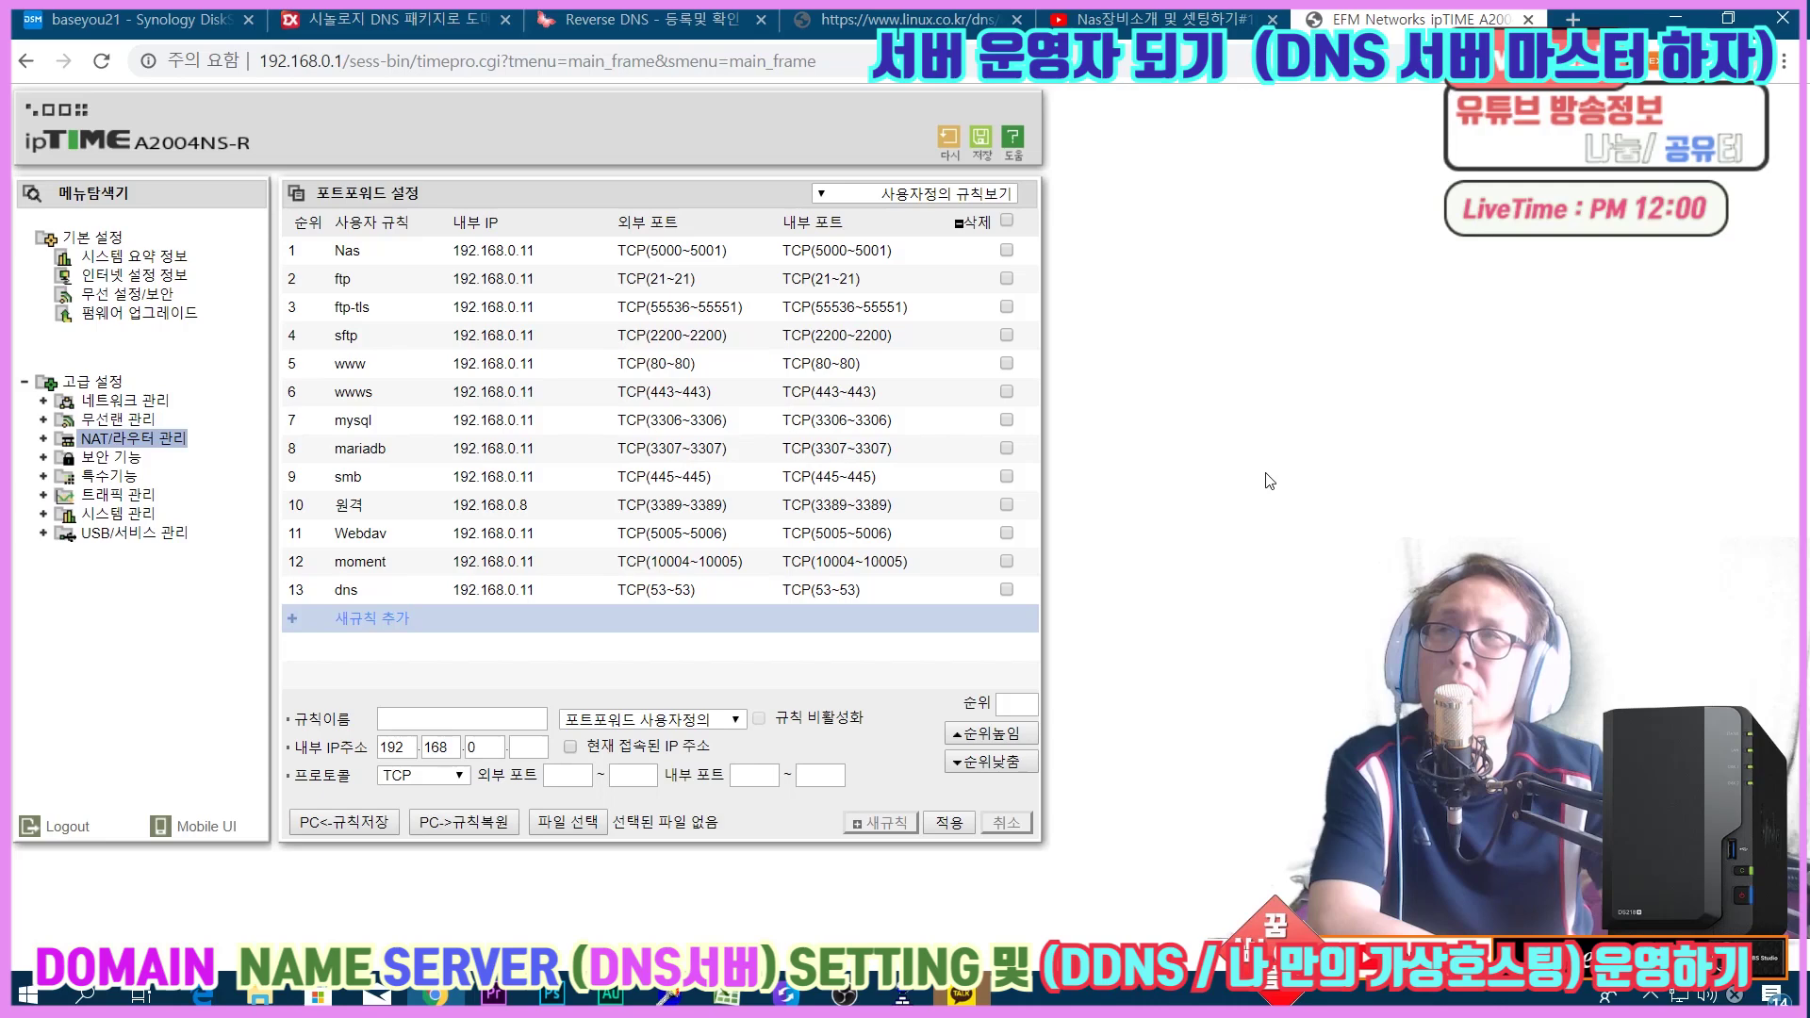
double_click(92, 382)
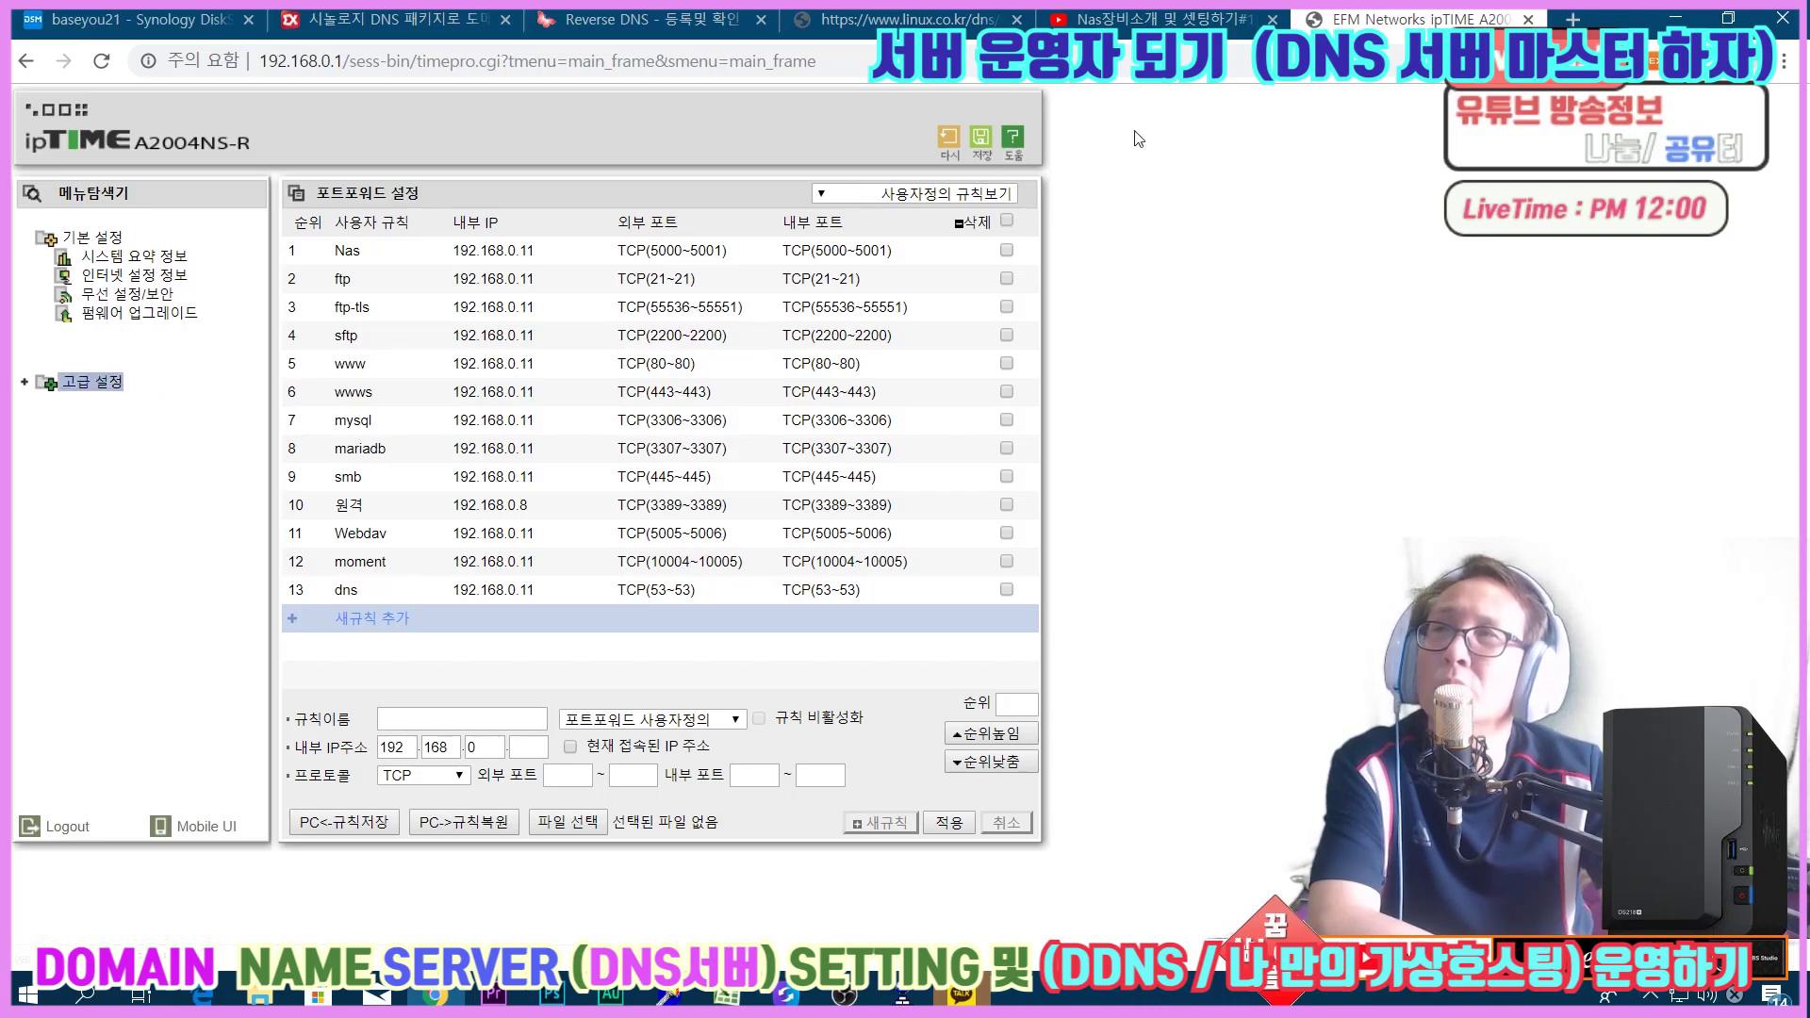
click(27, 60)
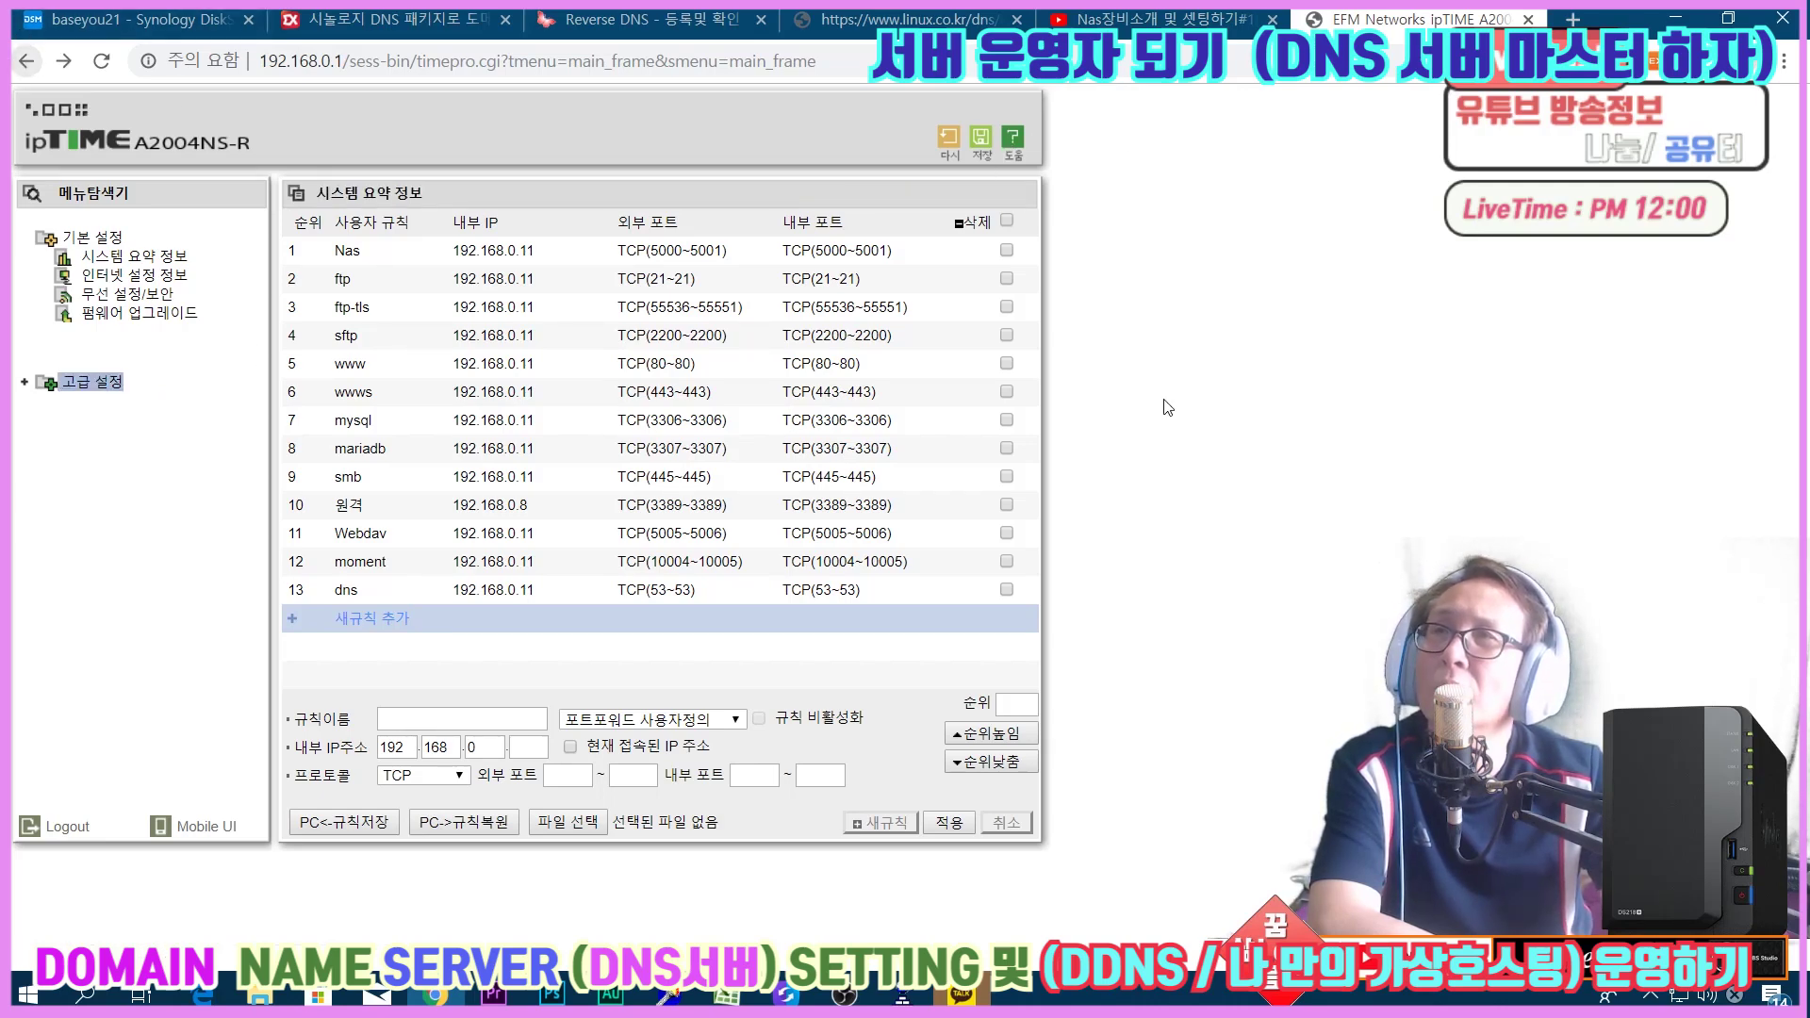
click(27, 61)
drag(835, 283, 925, 279)
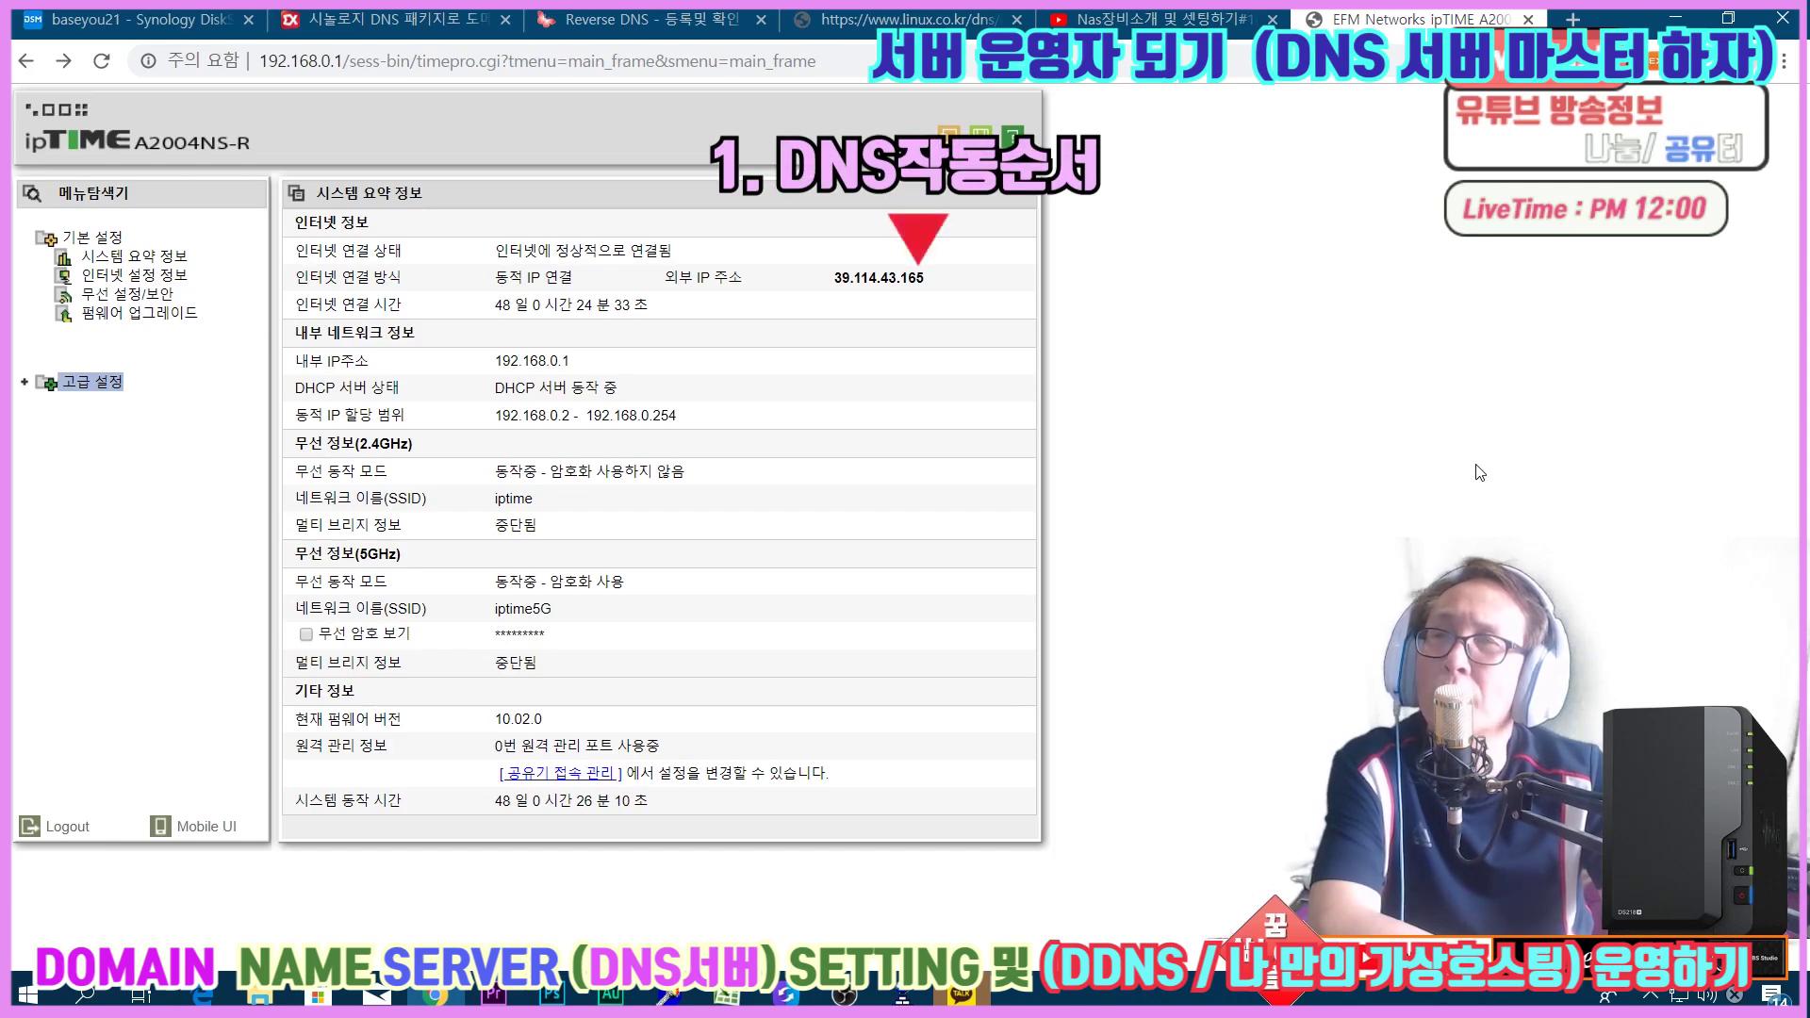
Compare DSM and the router status tabs, select the baseyou21.kr zone, then return to the router tab.
click(141, 19)
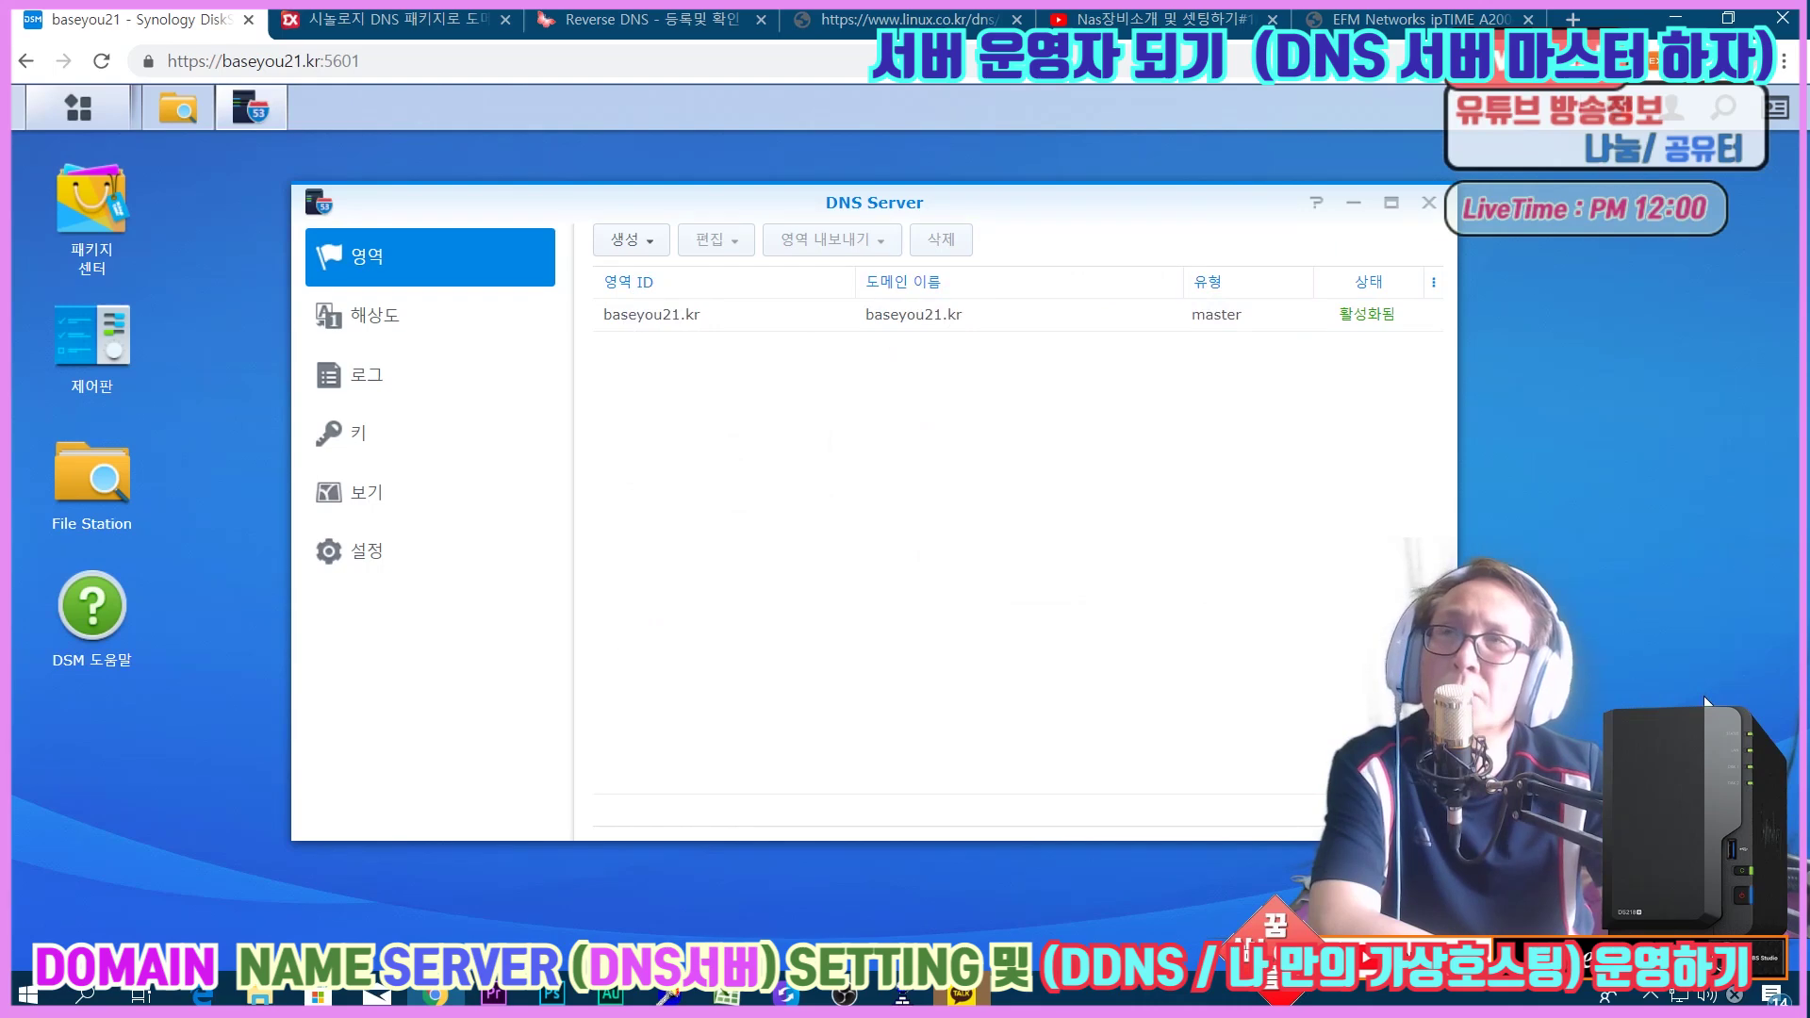
click(1394, 28)
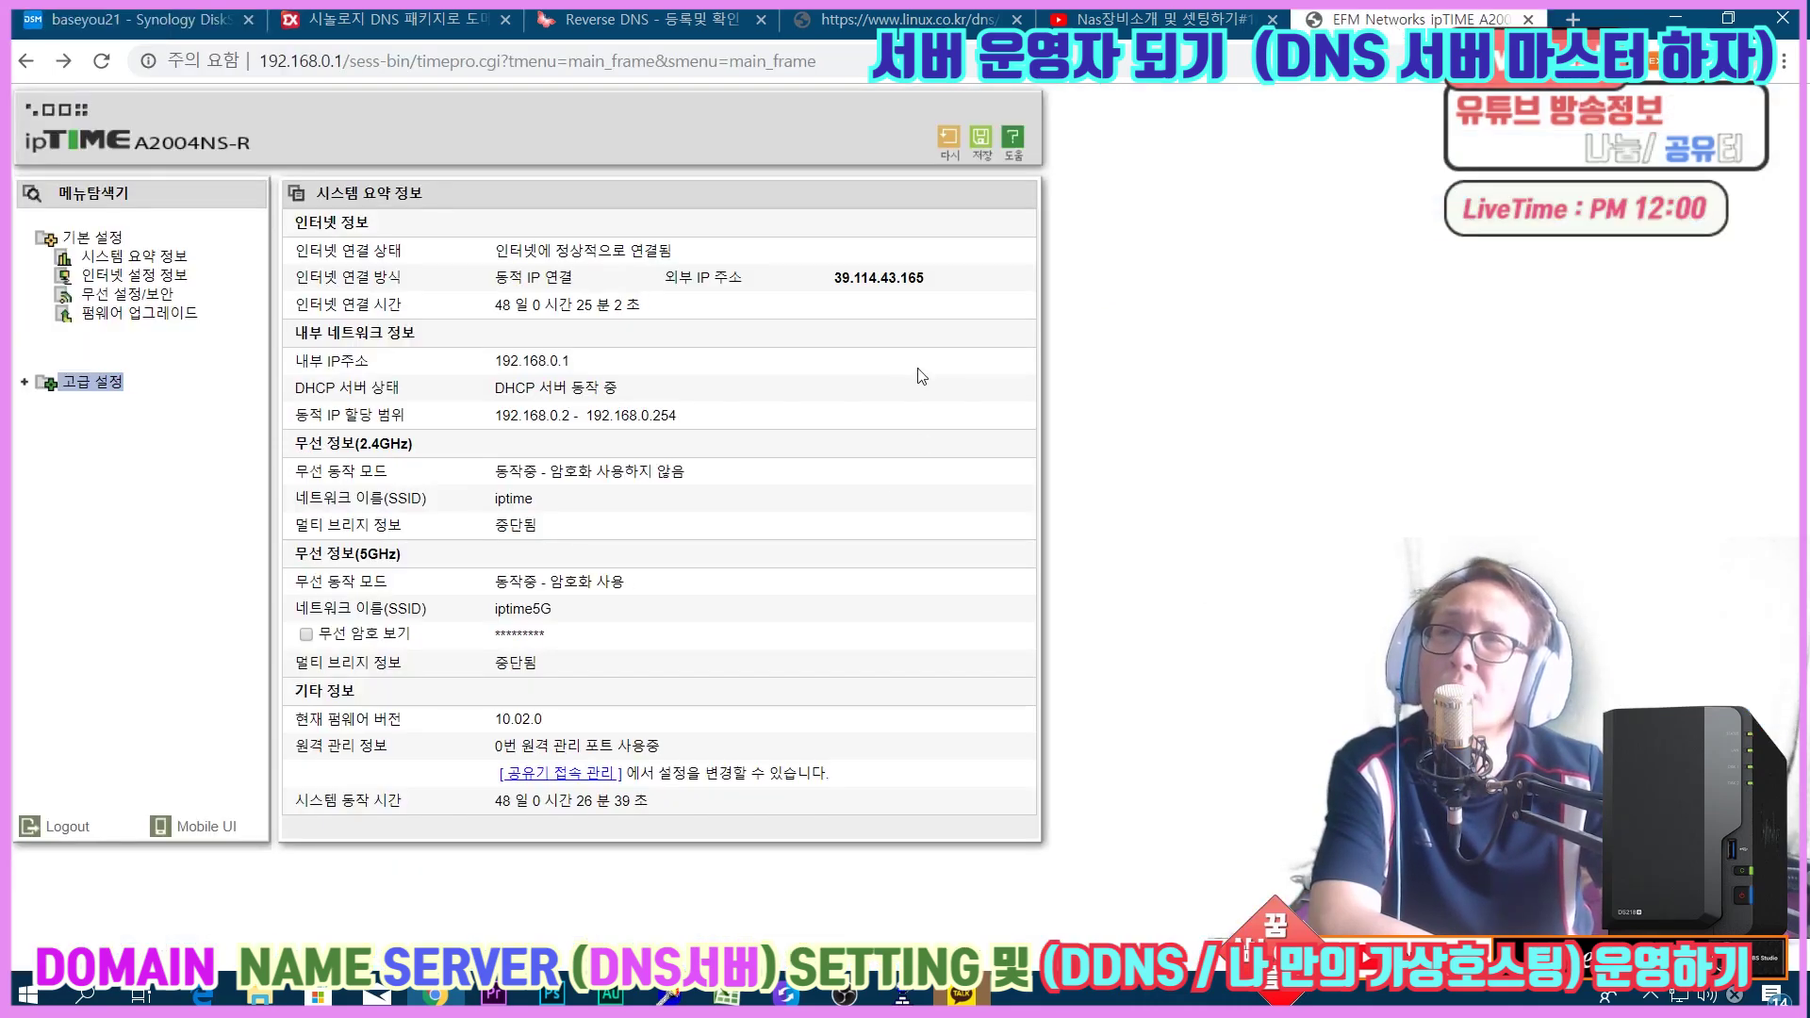
click(97, 29)
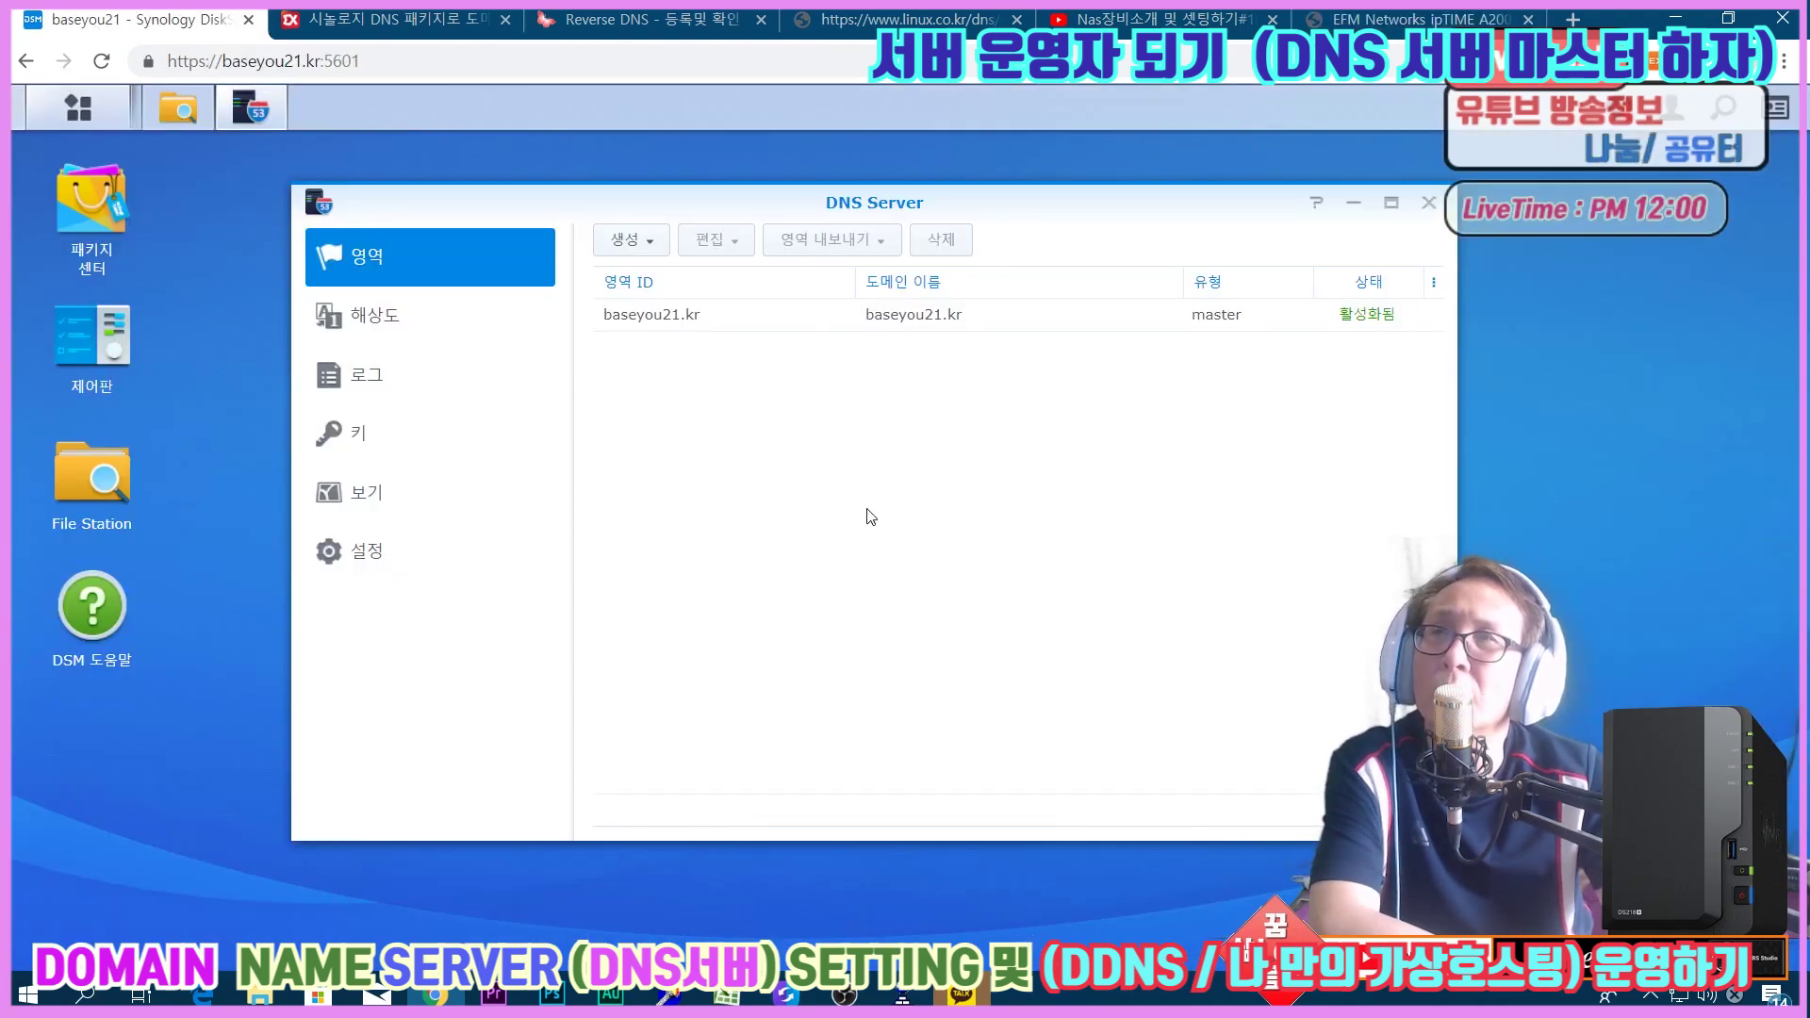
click(898, 323)
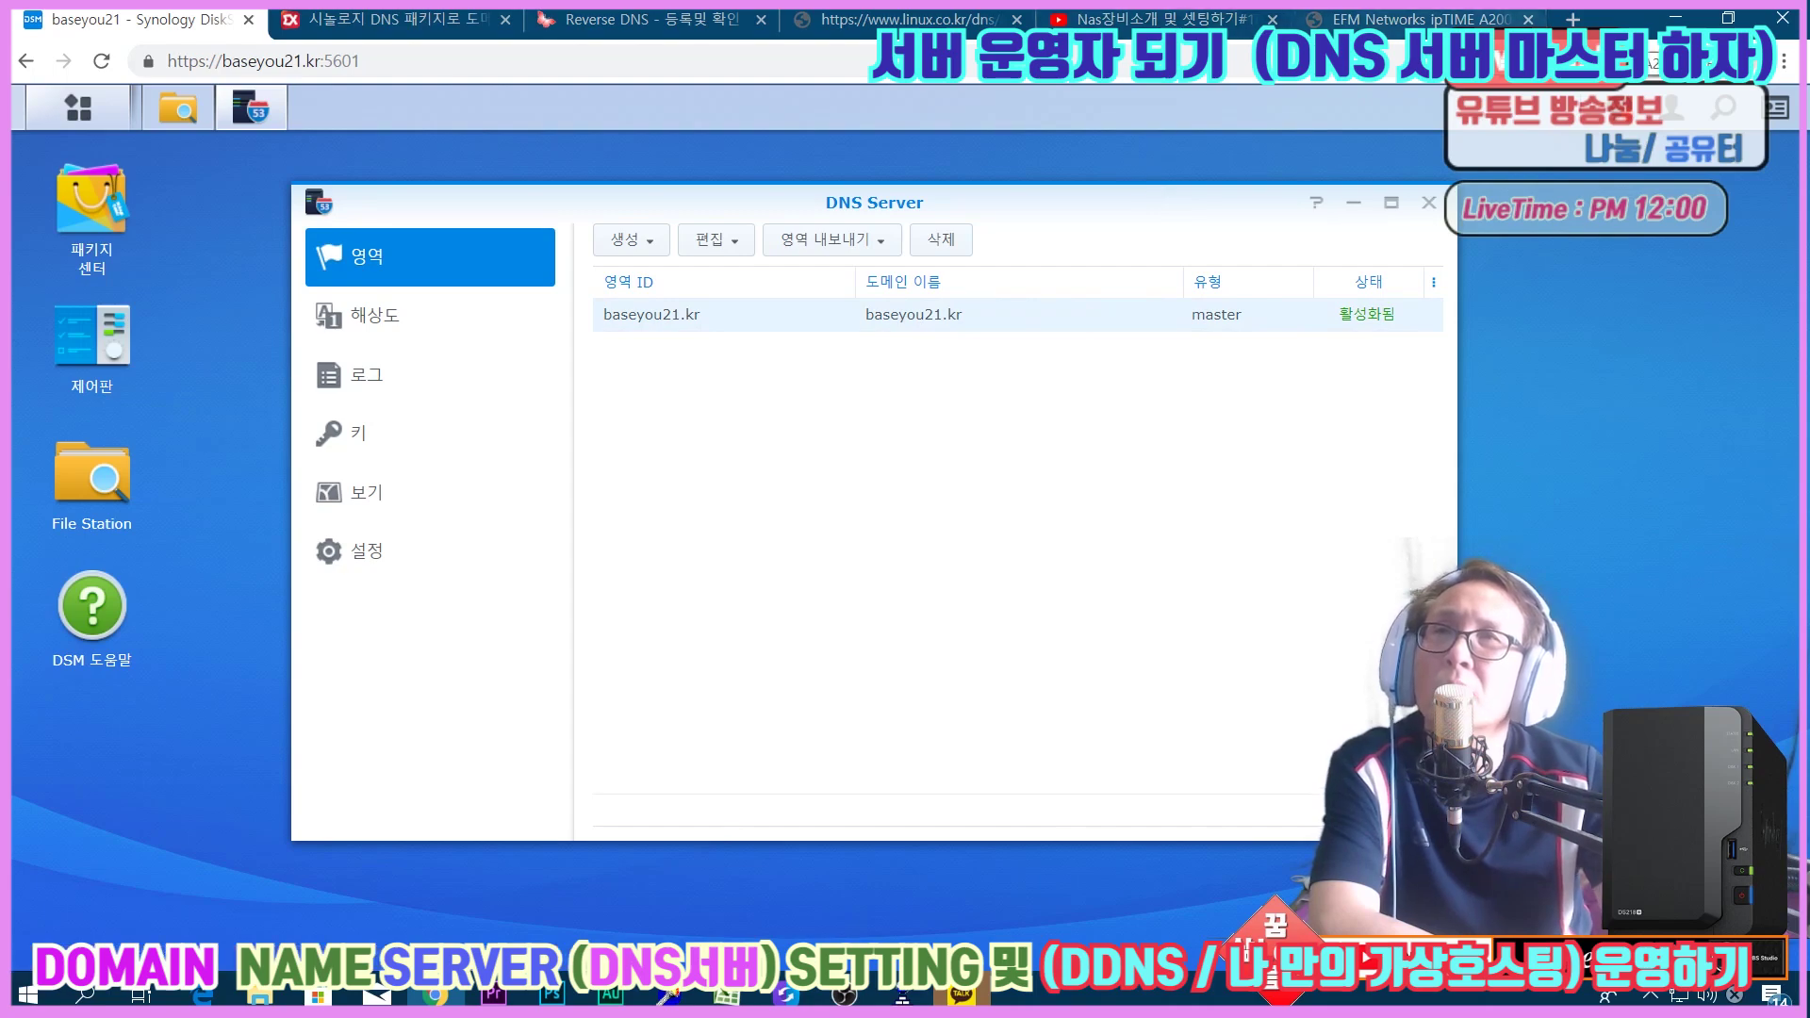
key(ctrl+9)
click(602, 53)
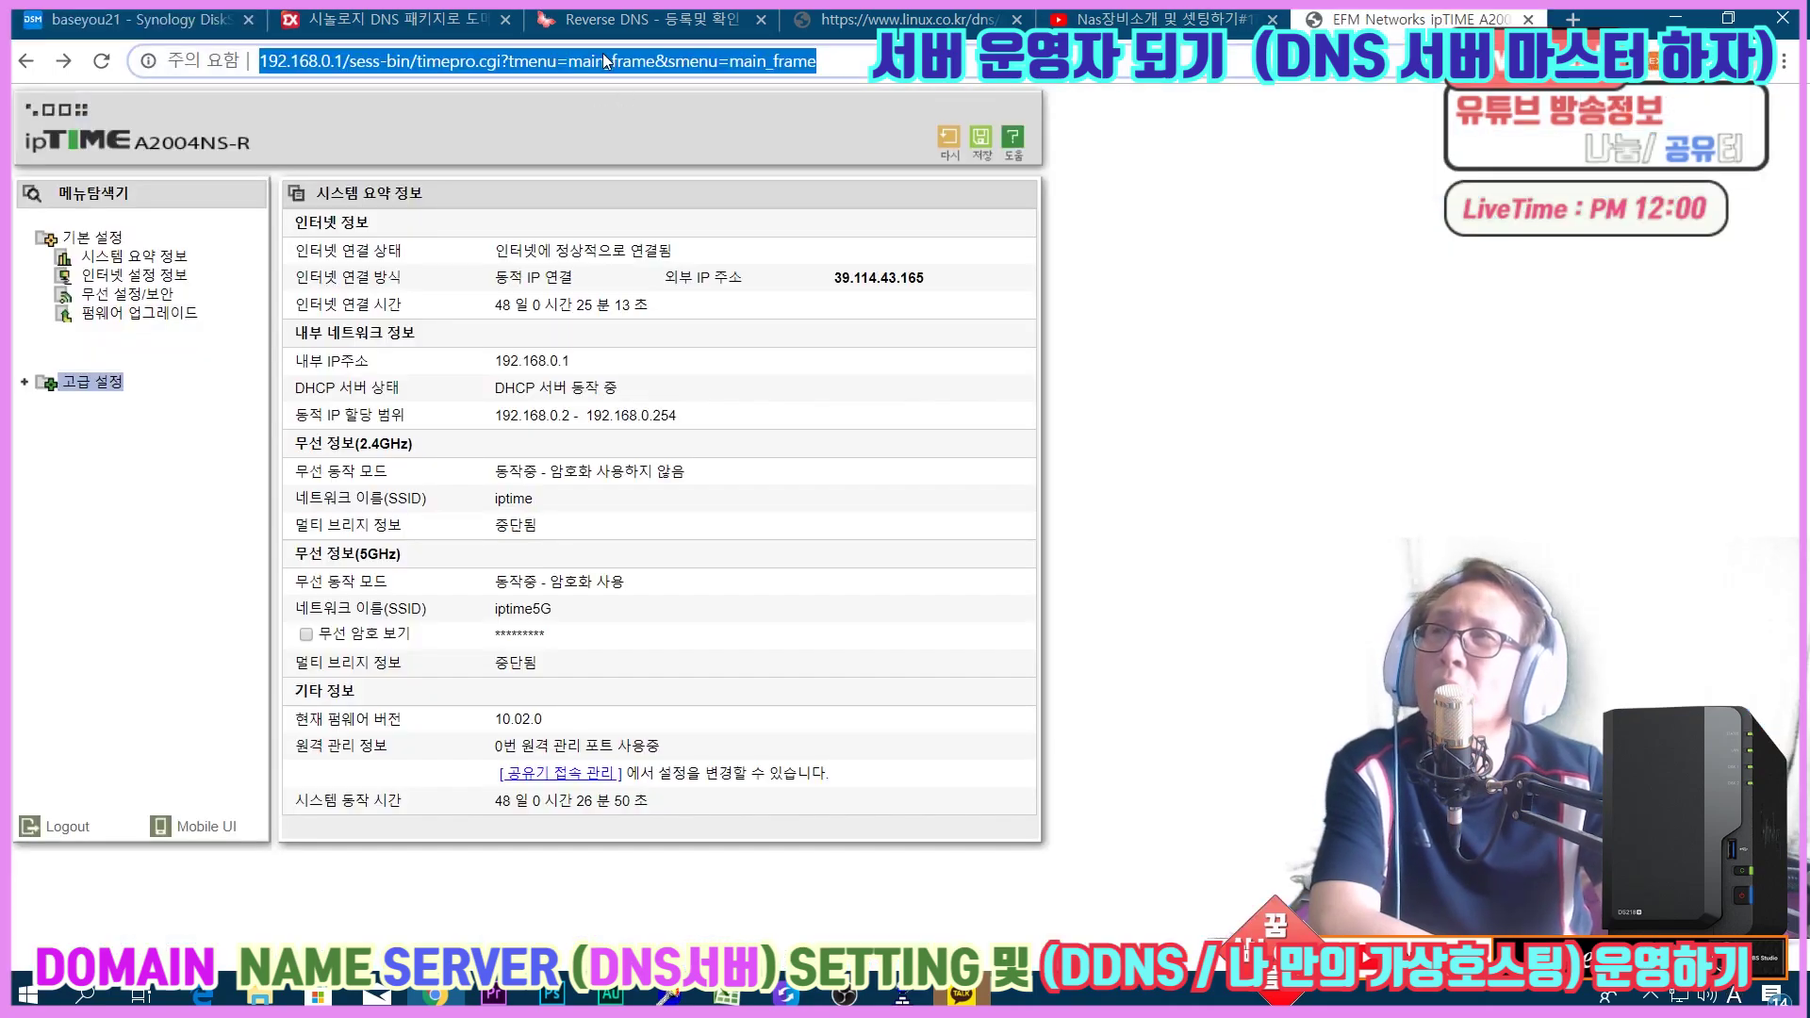
Search Google for 가비아 and open the gabia.com website.
text(rkqldk)
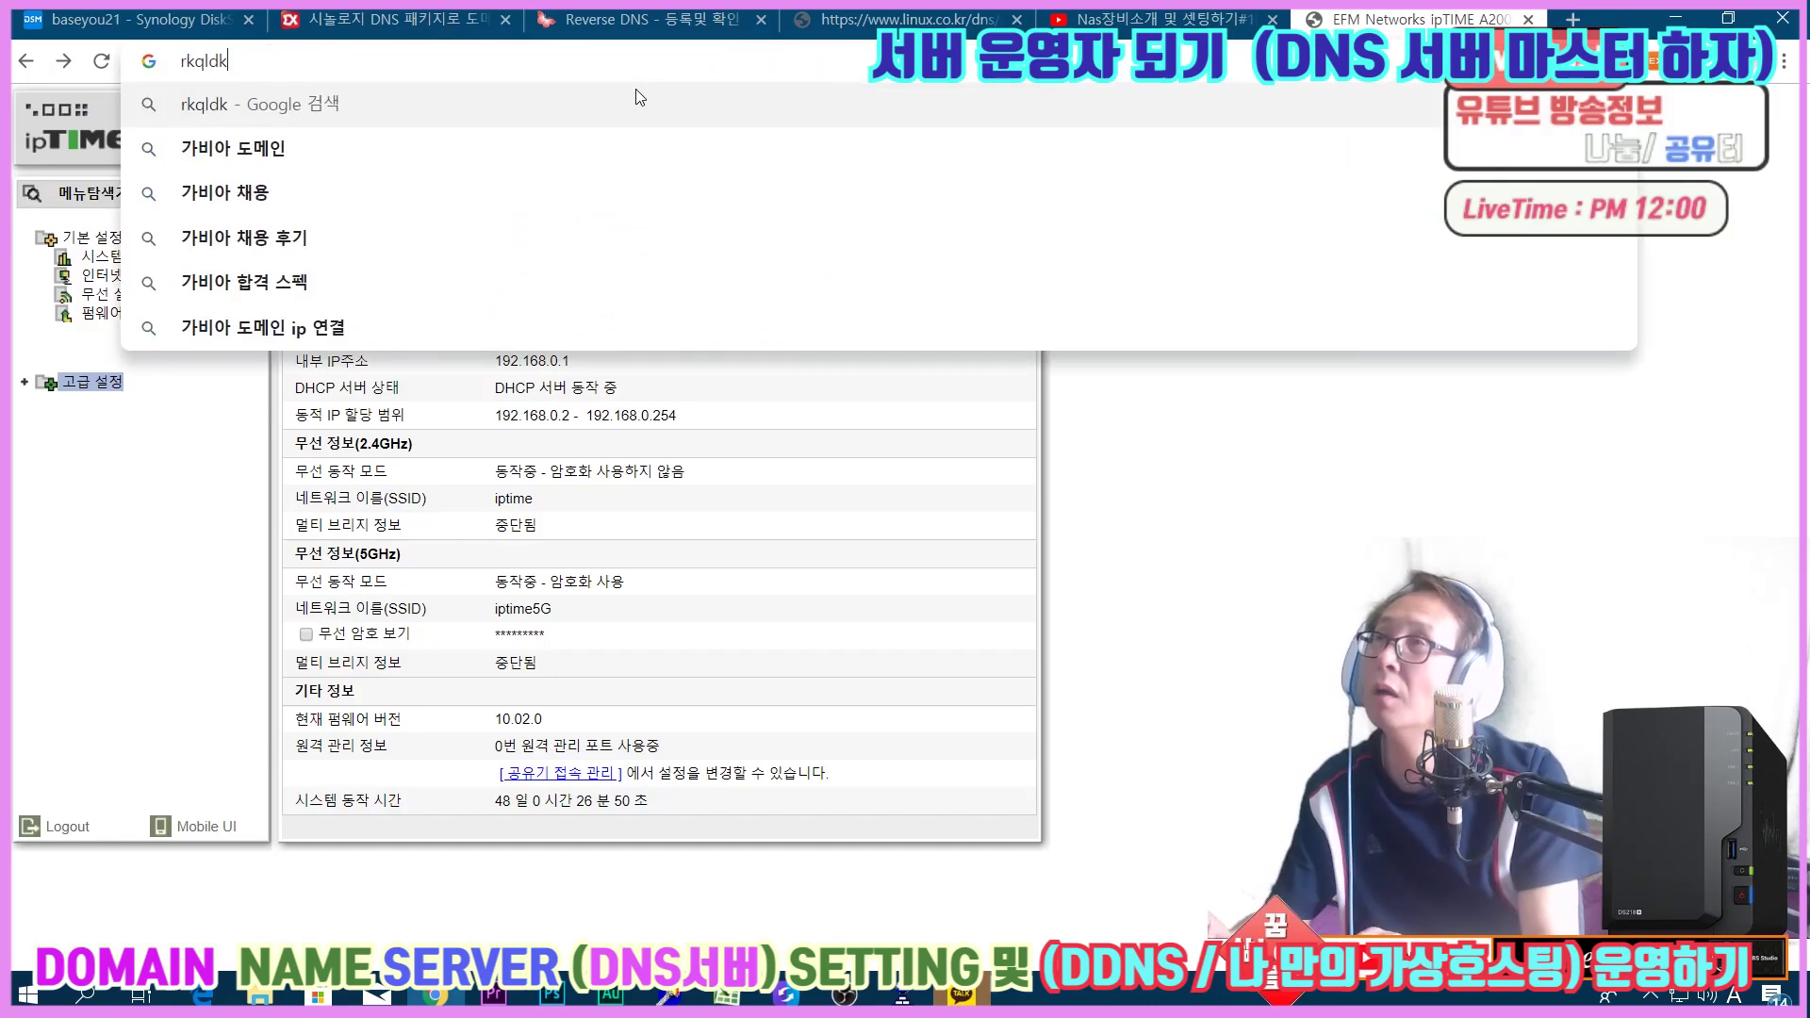
key(BackSpace)
key(BackSpace)
key(BackSpace)
key(BackSpace)
key(BackSpace)
key(BackSpace)
text(가비아)
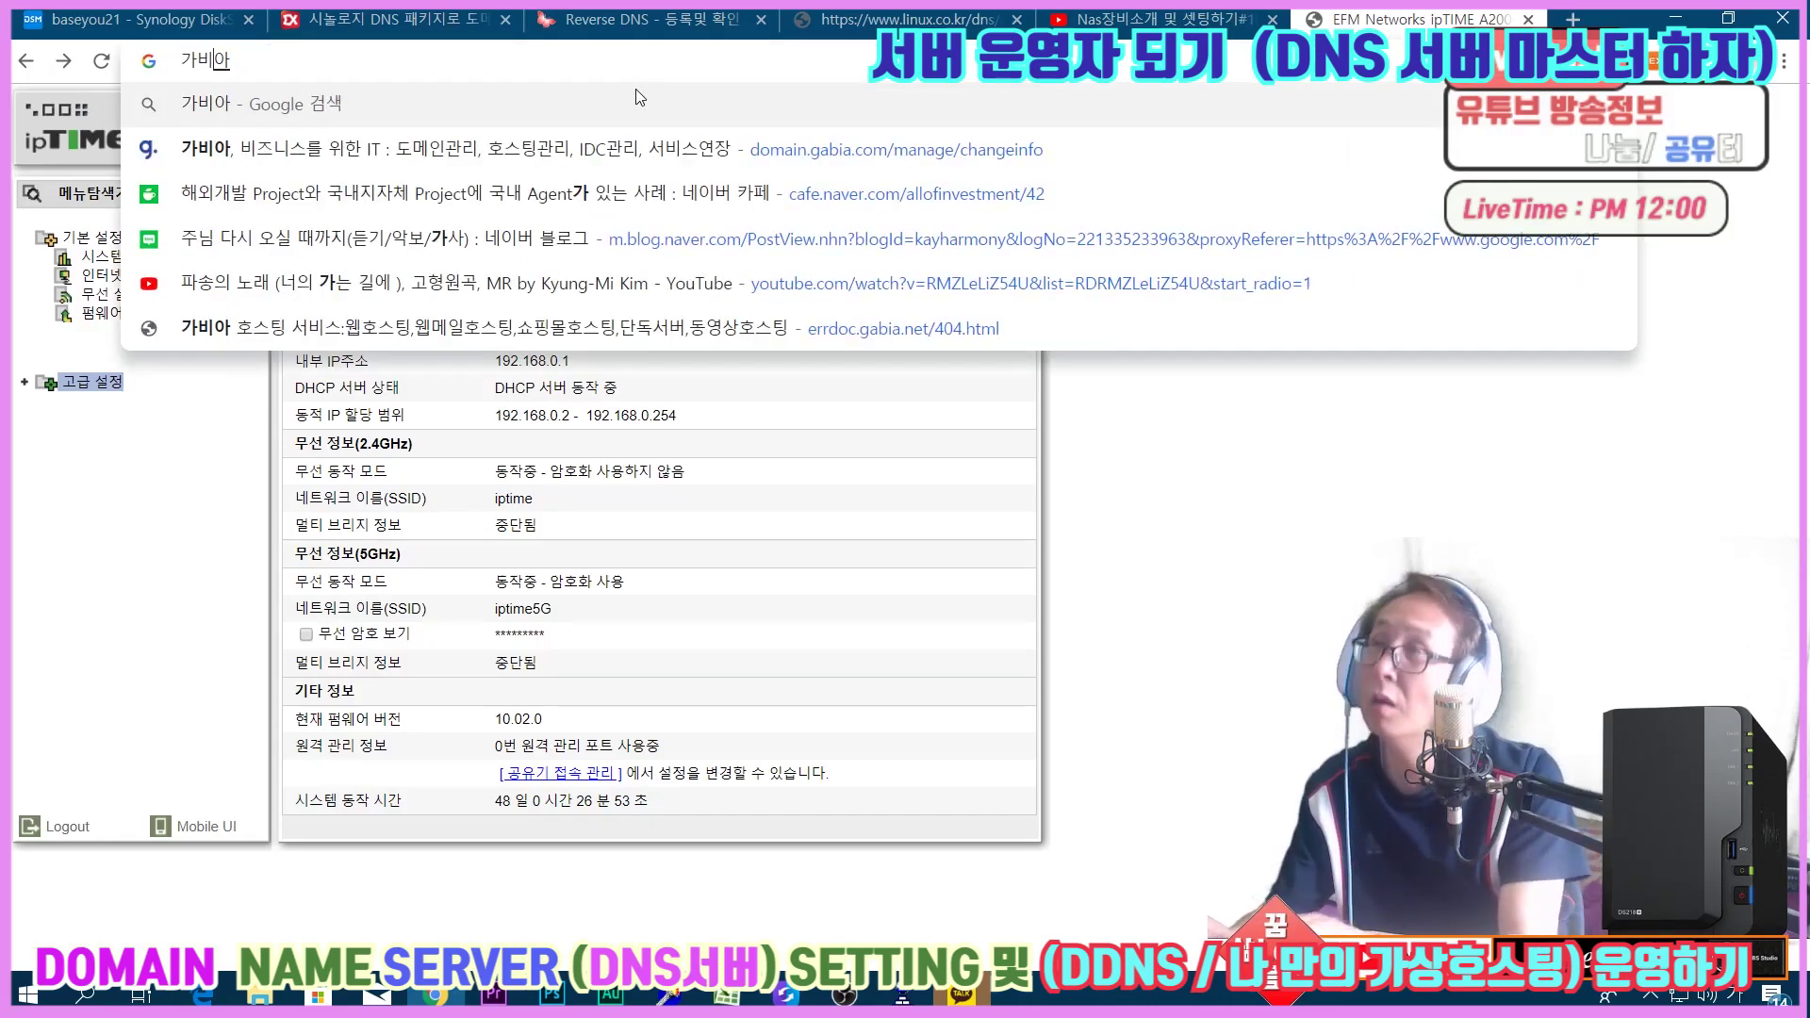
key(Return)
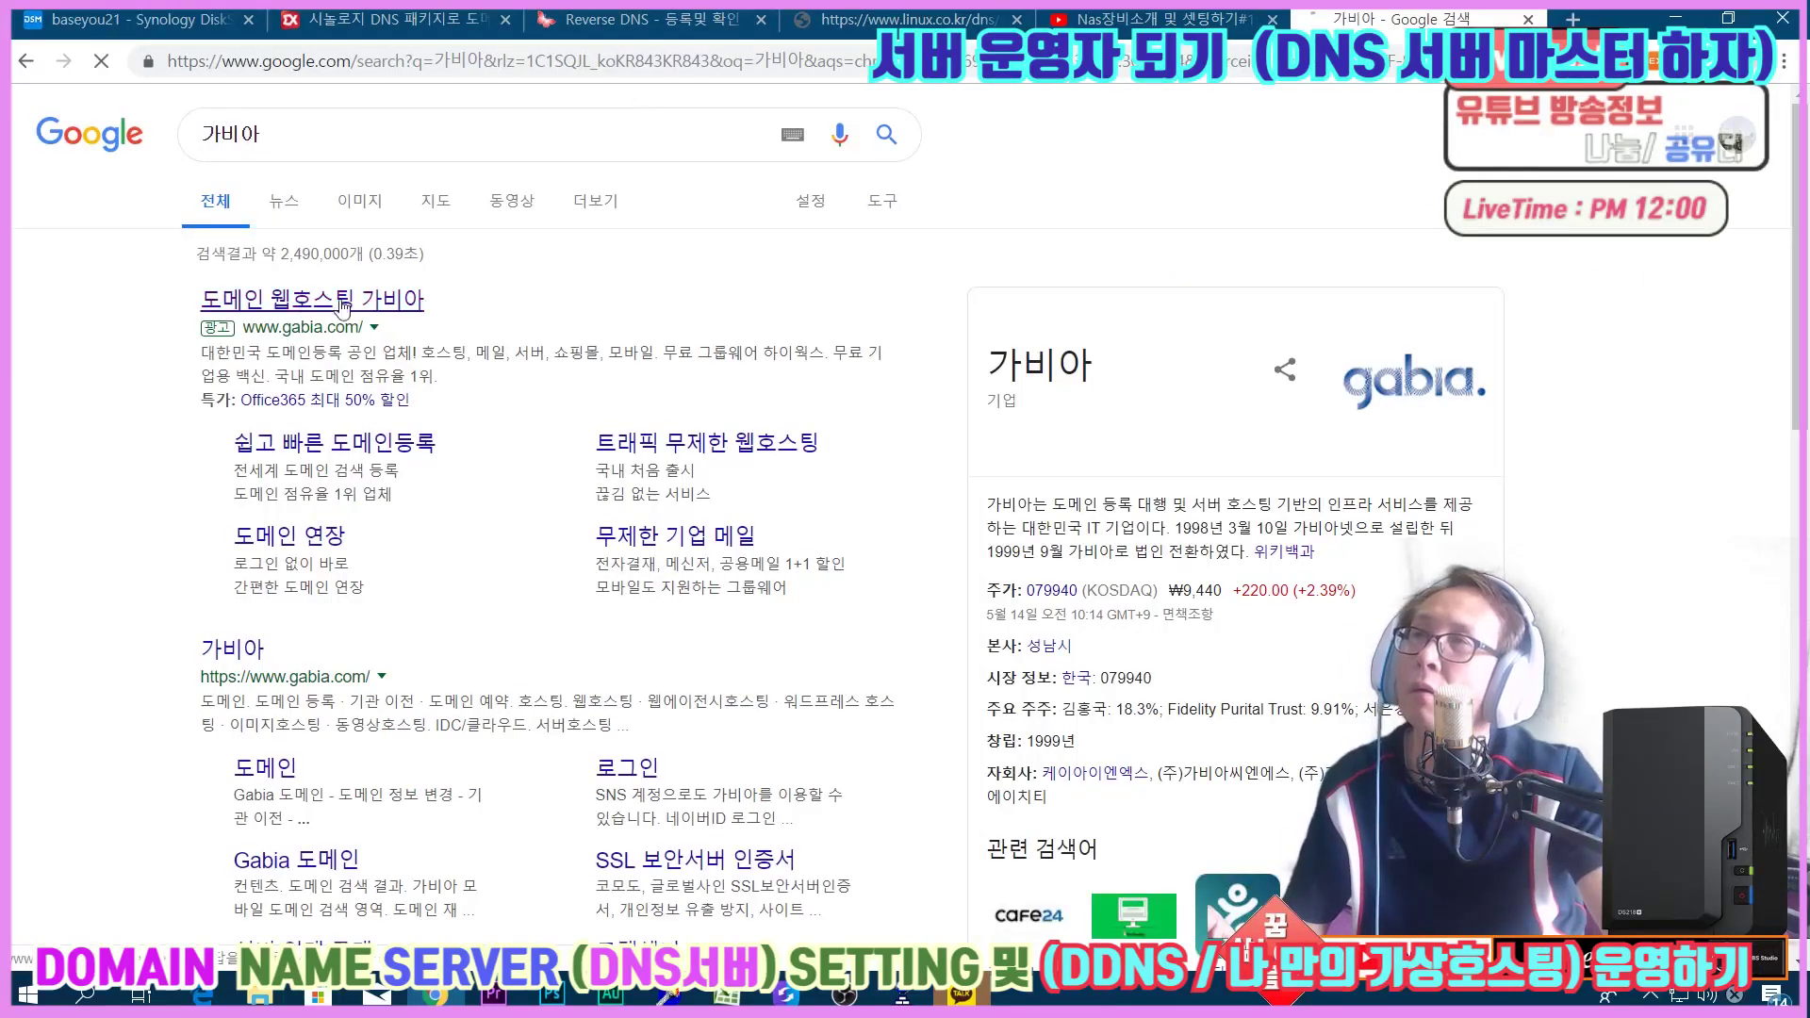
click(339, 302)
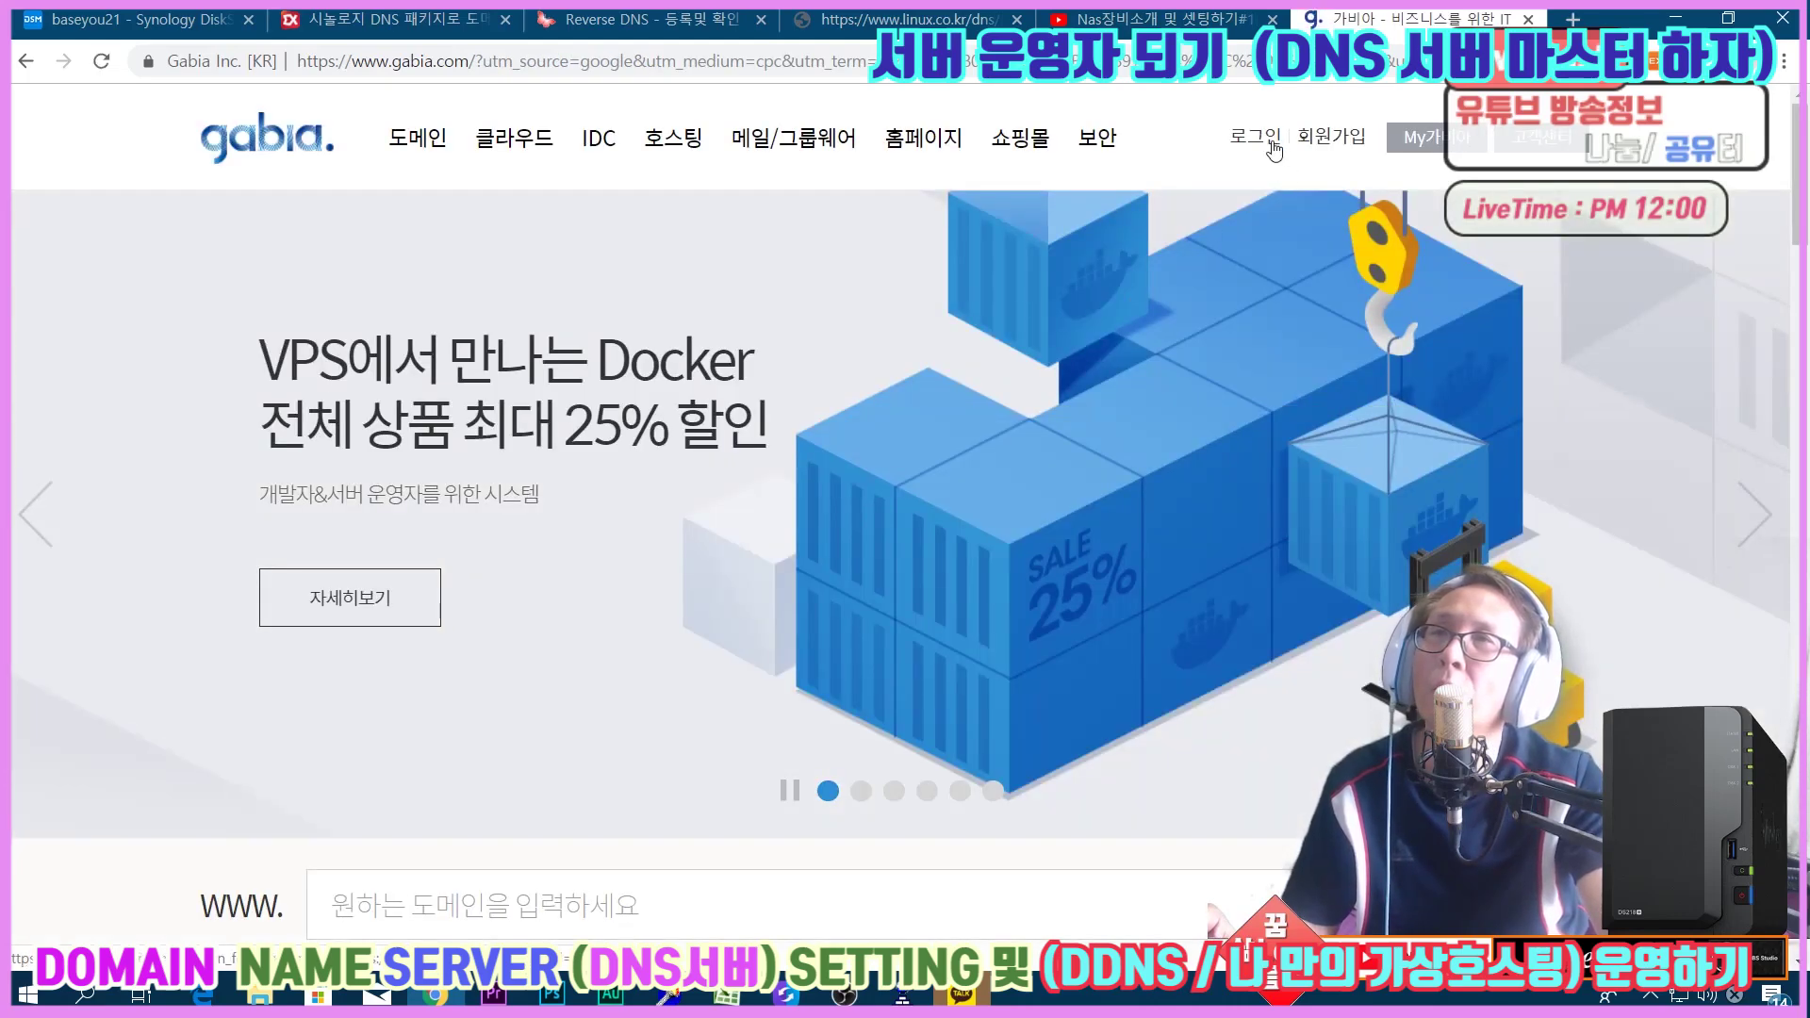
Sign in to Gabia with the security code, skipping the password change and dismissing the My가비아 intro.
click(1423, 141)
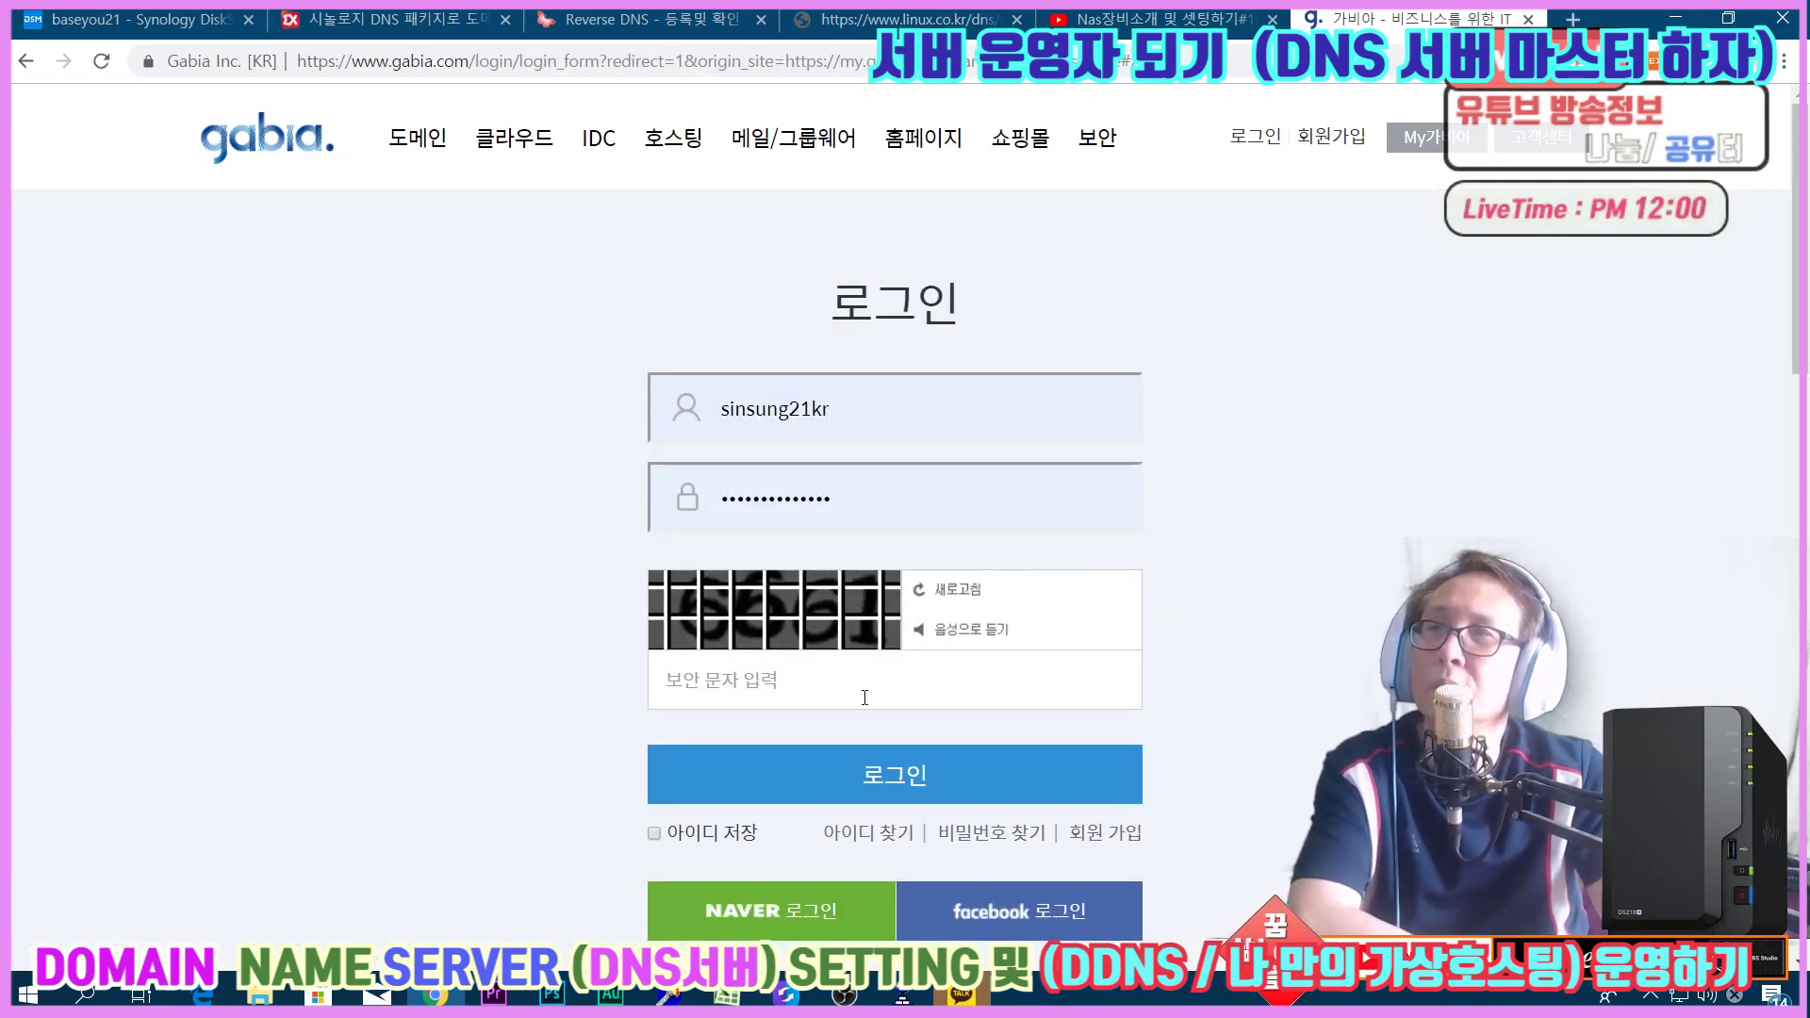
click(868, 689)
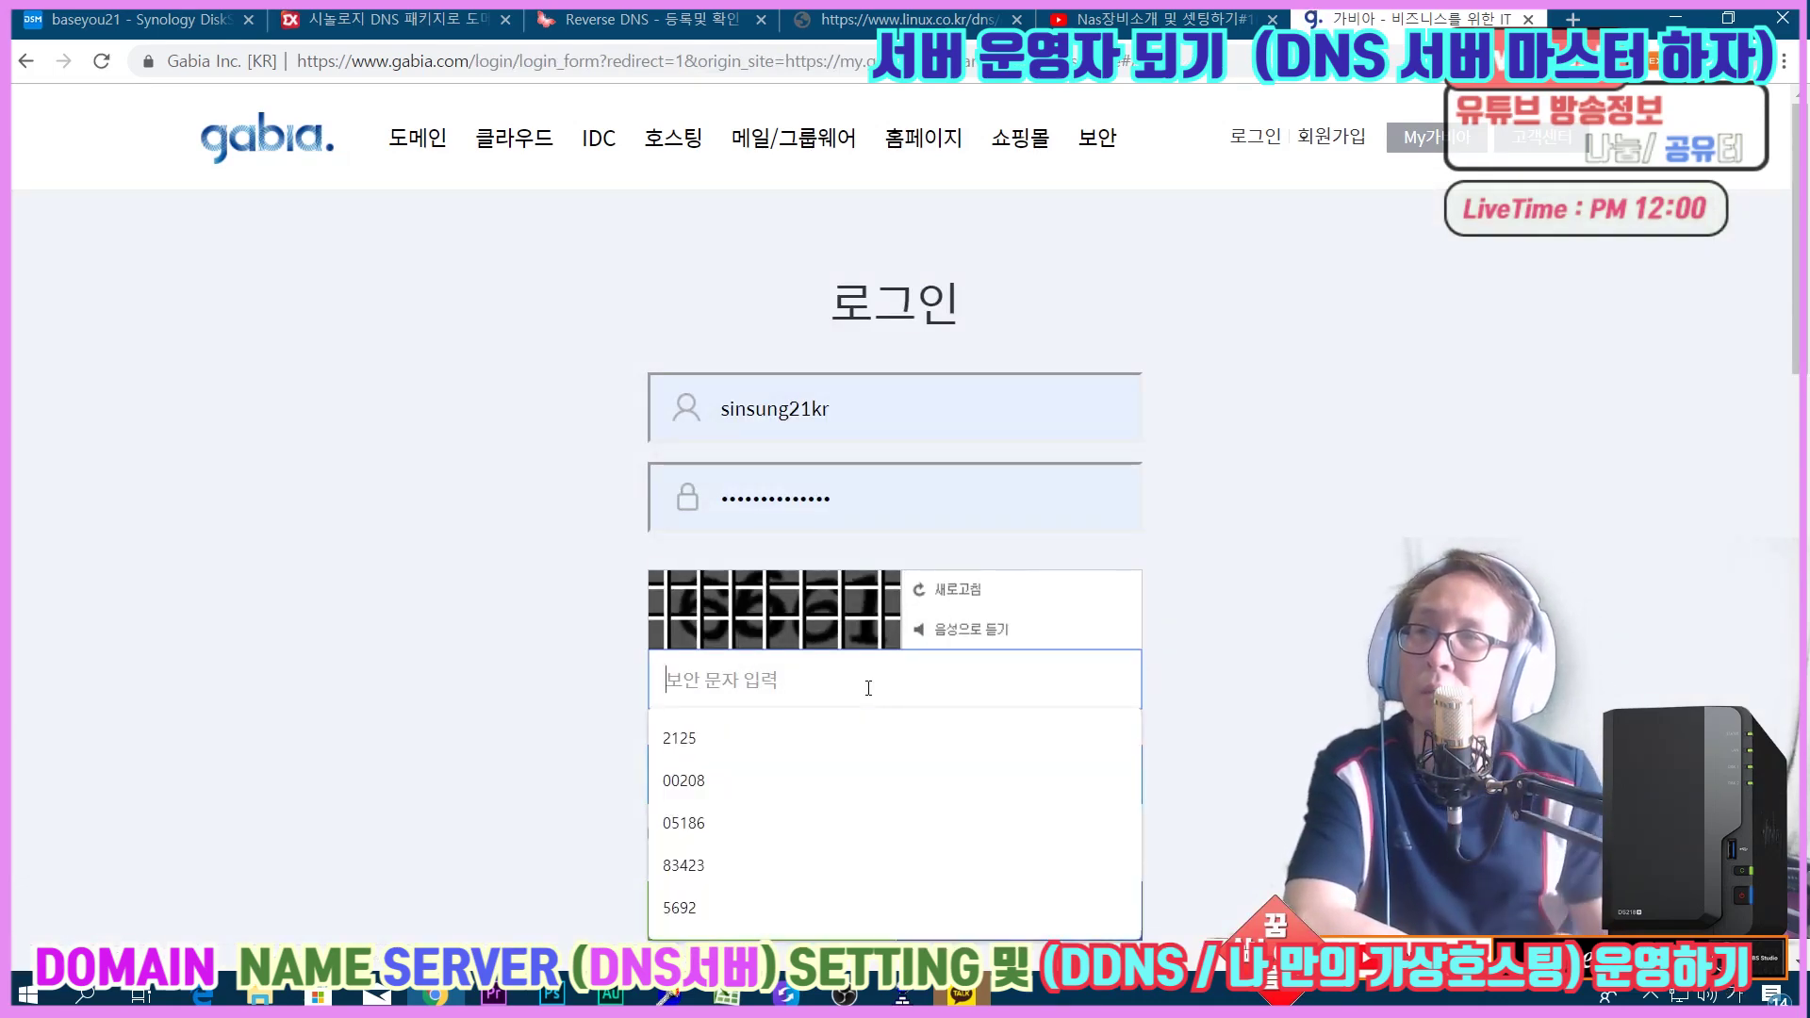
click(1122, 779)
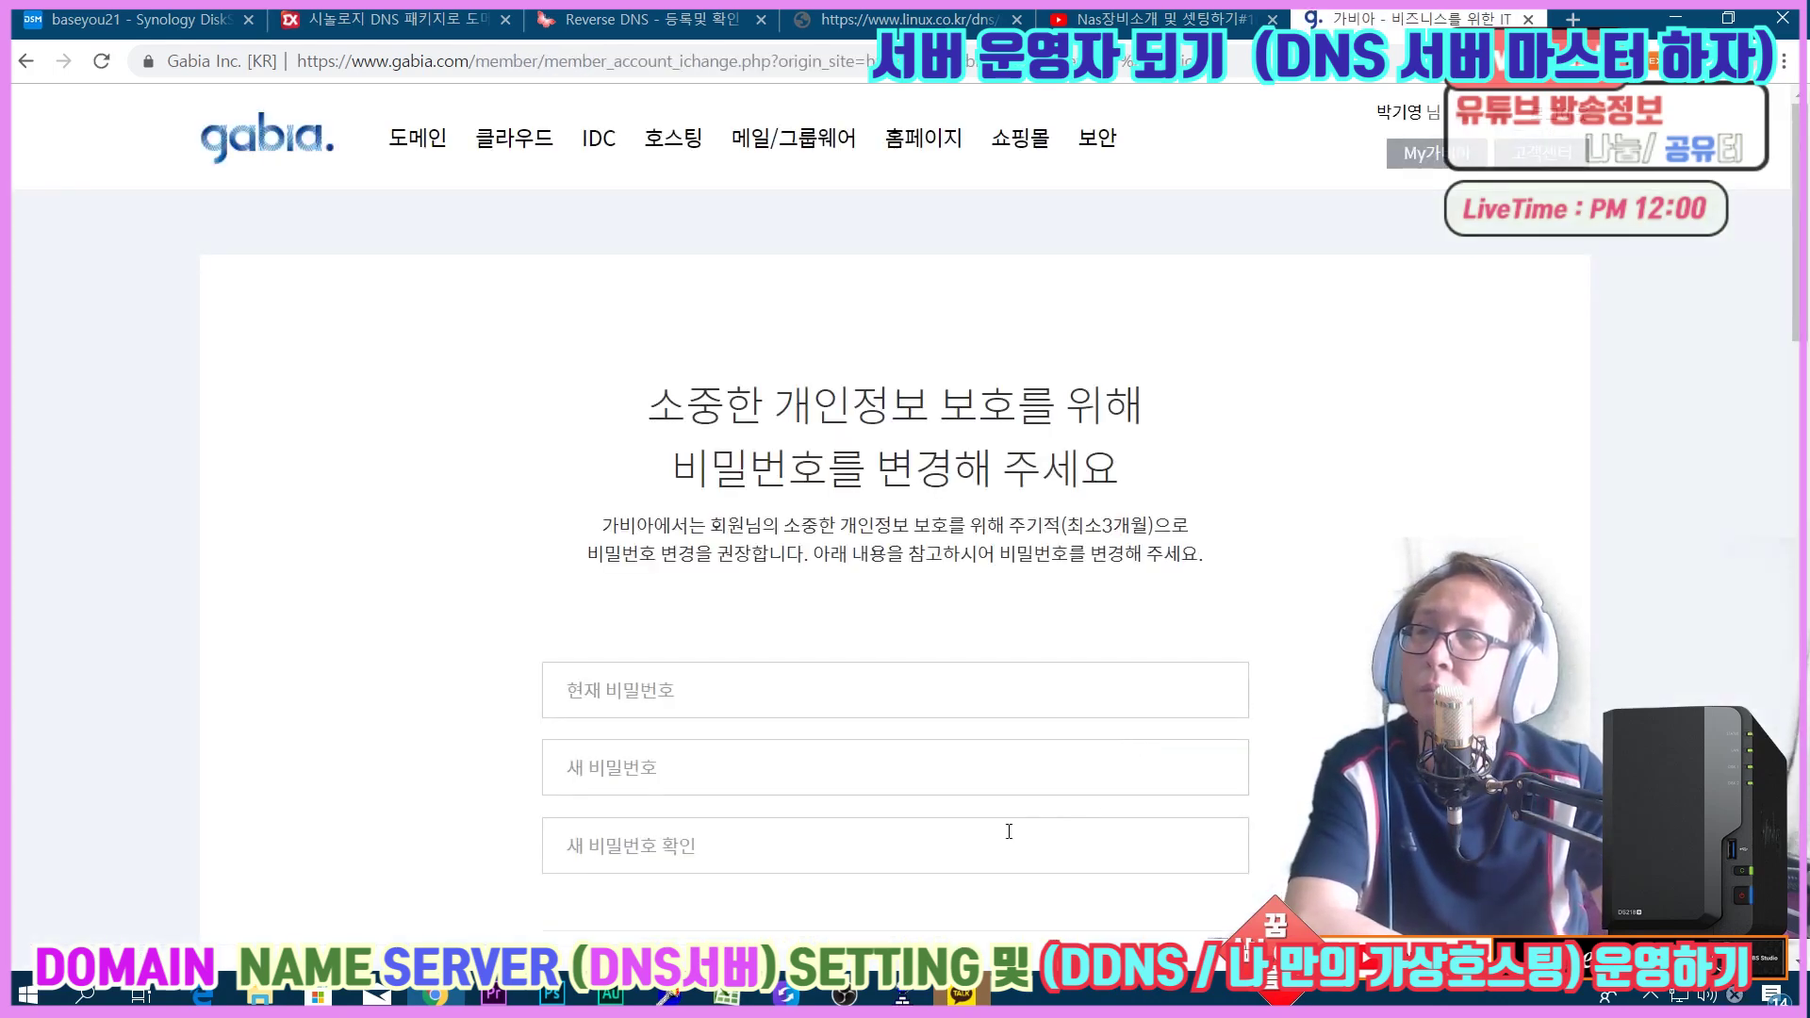
scroll(1008, 832, down, 5)
click(997, 869)
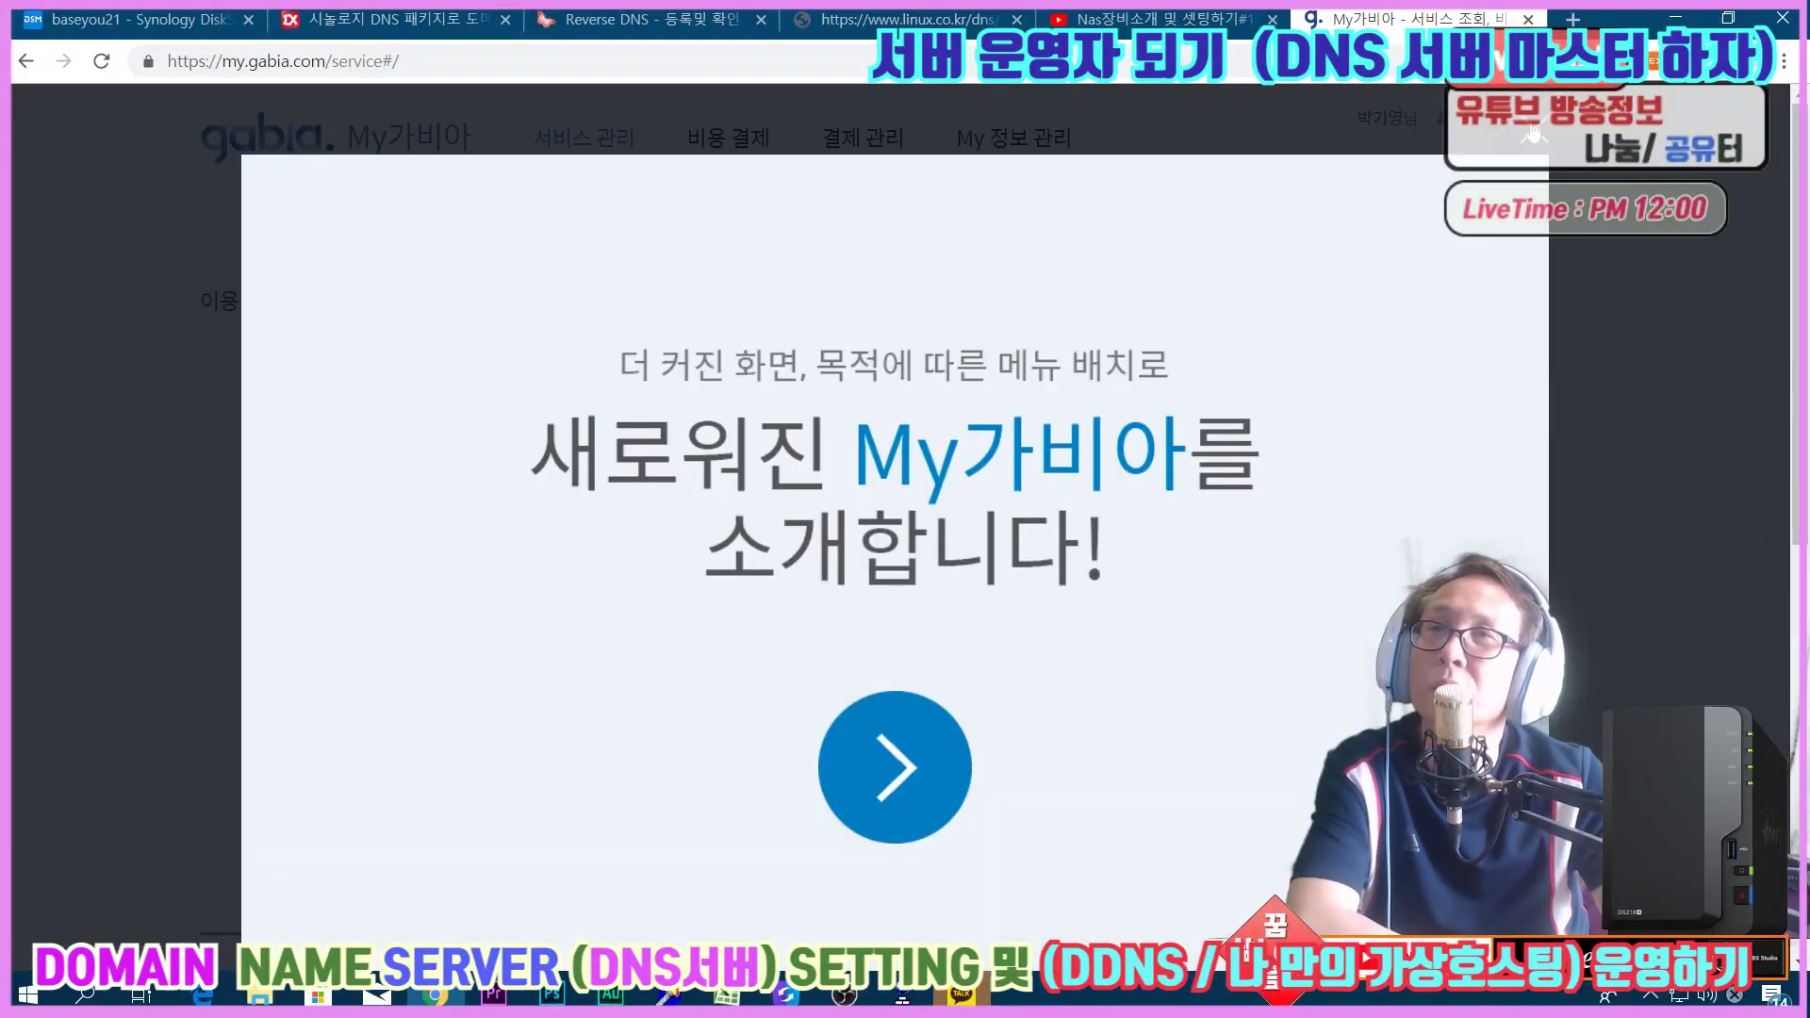
click(1763, 266)
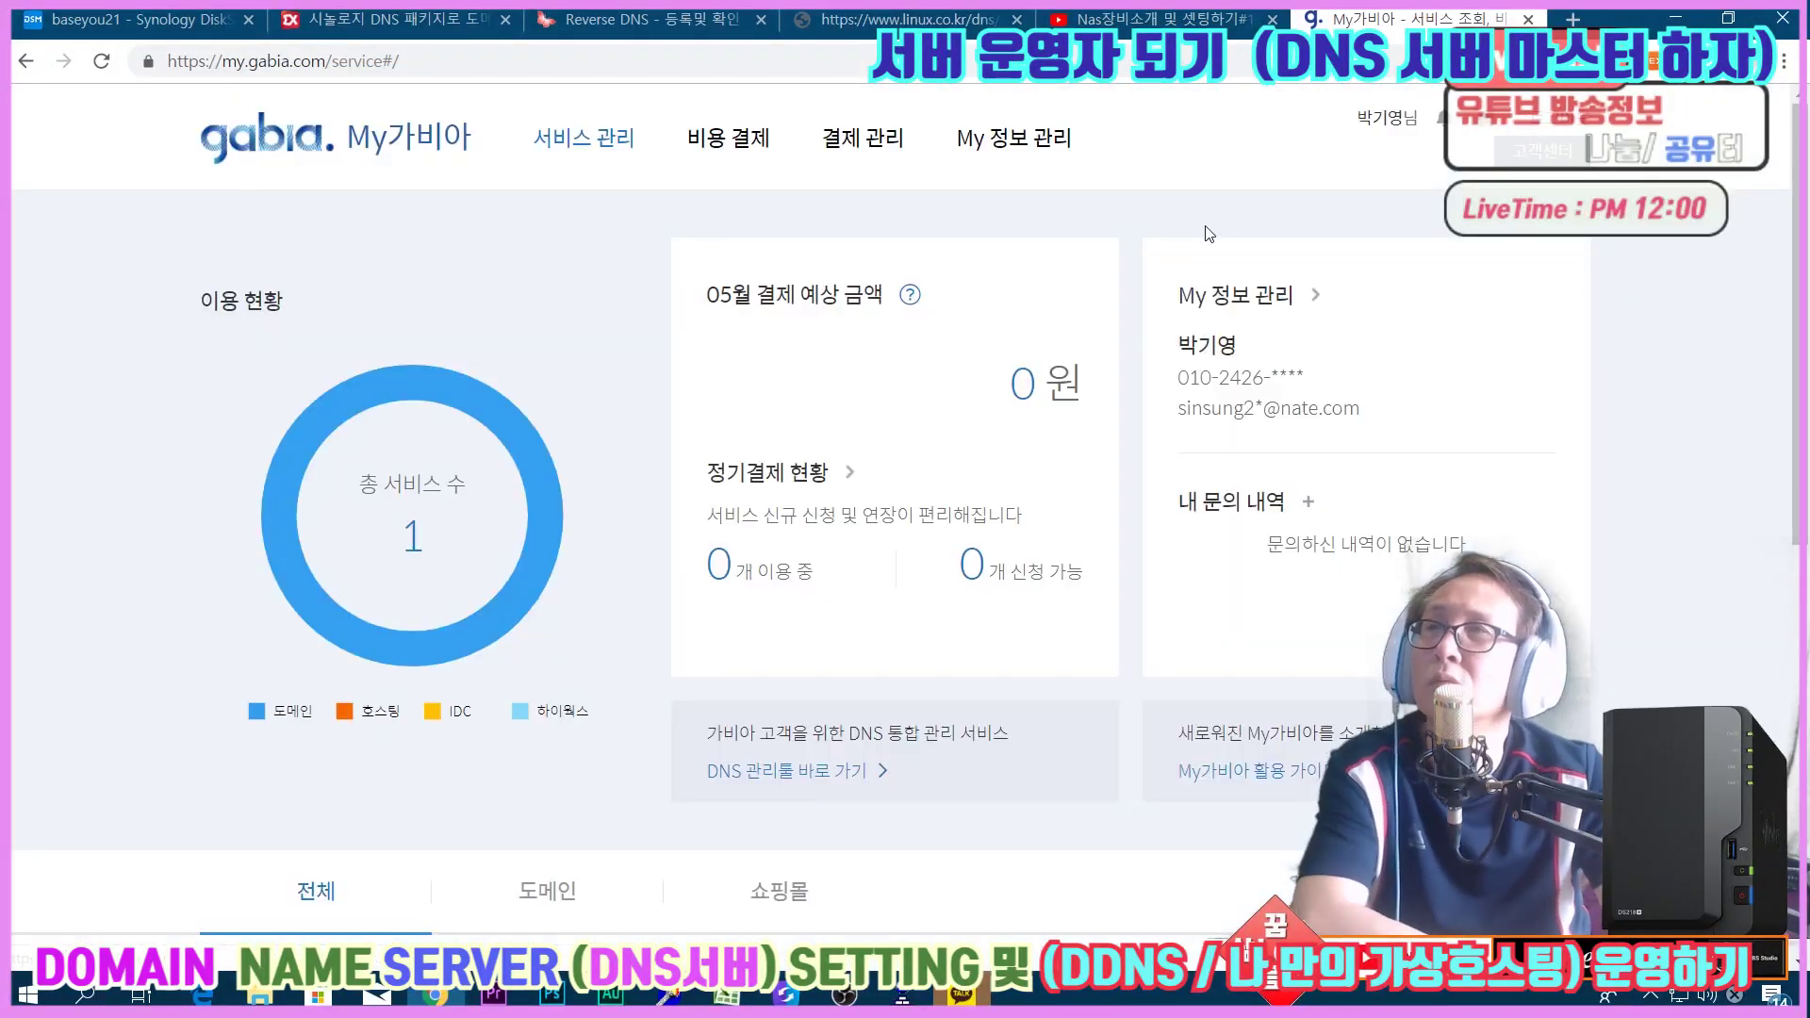
Open the My가비아 service list and the management tool for baseyou21.kr.
mouse_move(584, 138)
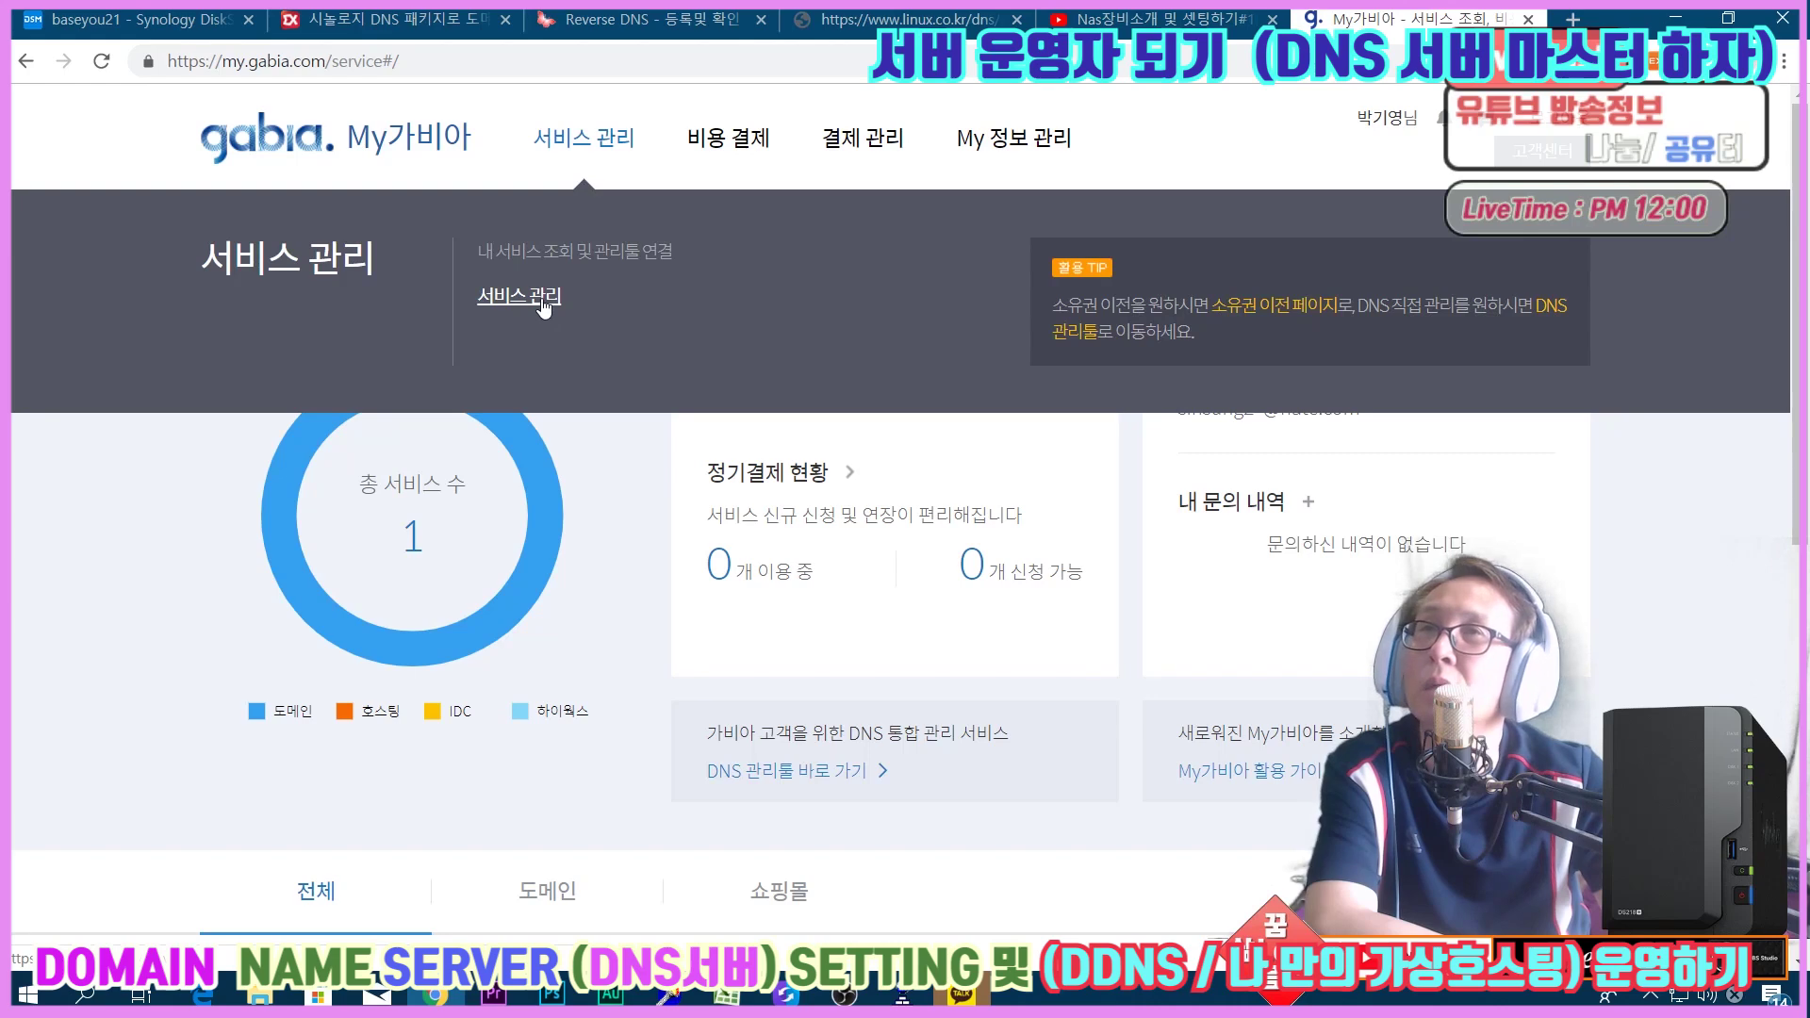
click(541, 298)
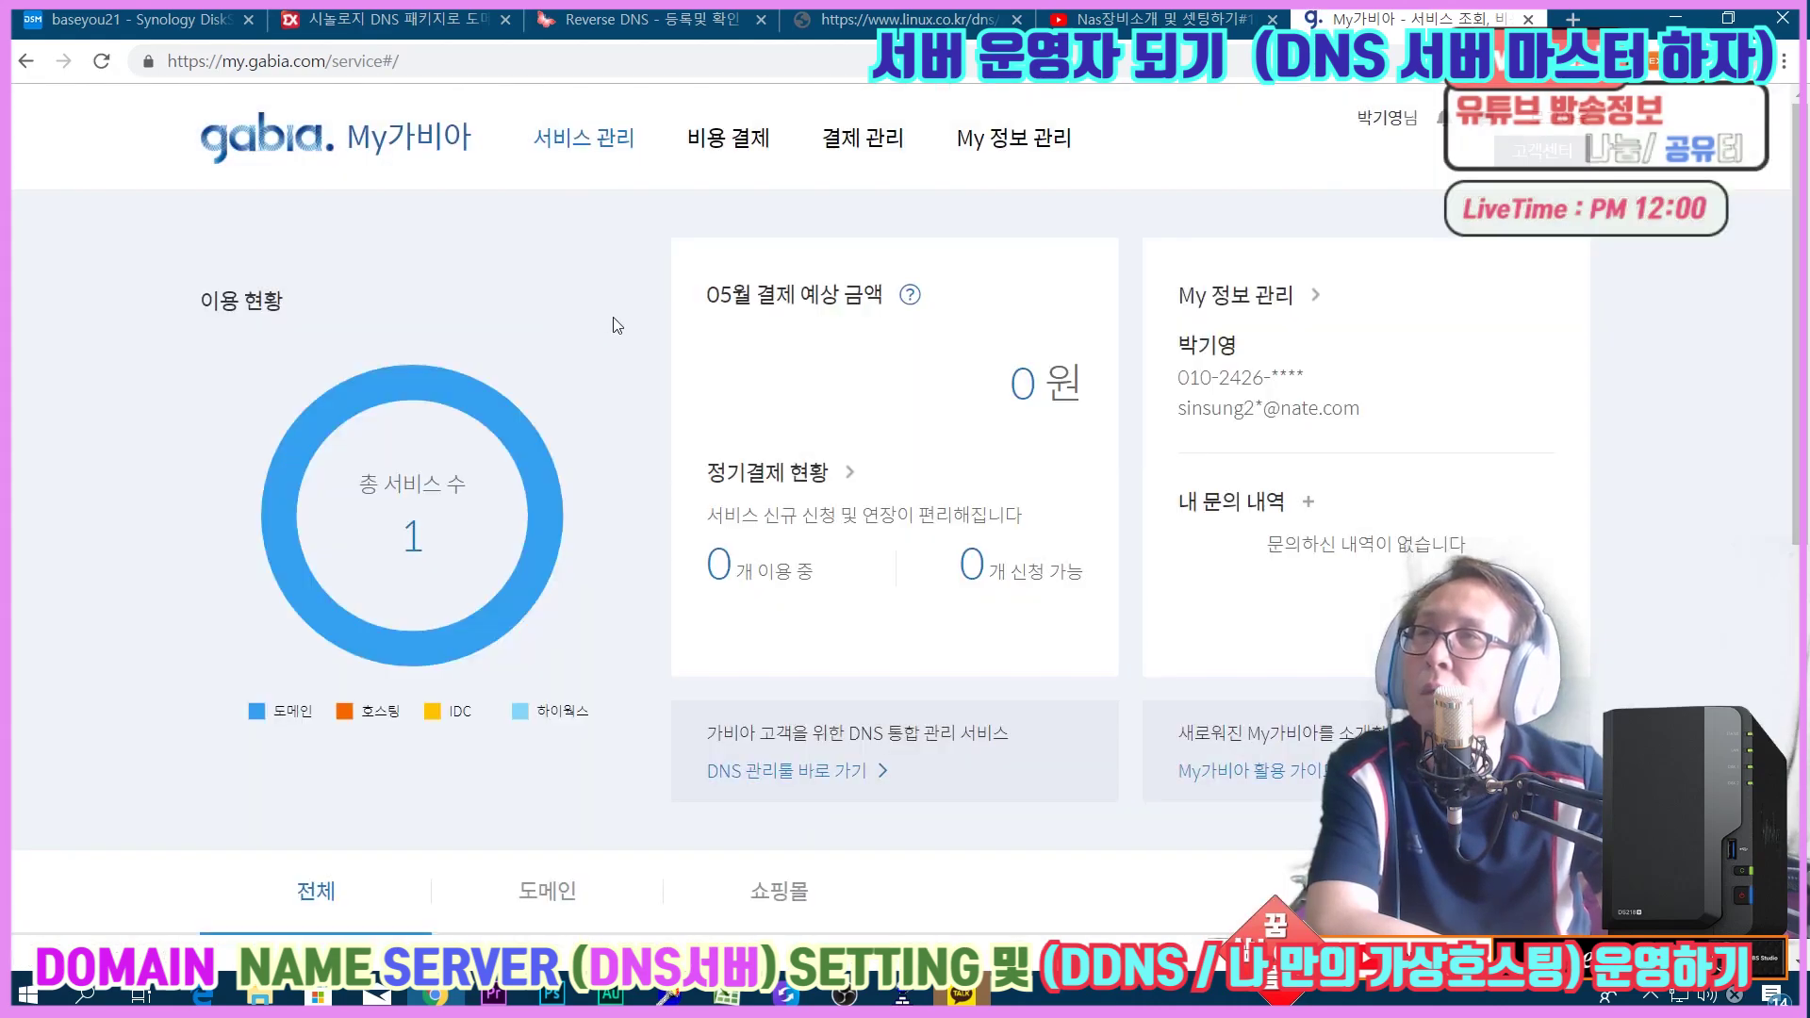
scroll(617, 325, down, 1)
scroll(620, 325, down, 5)
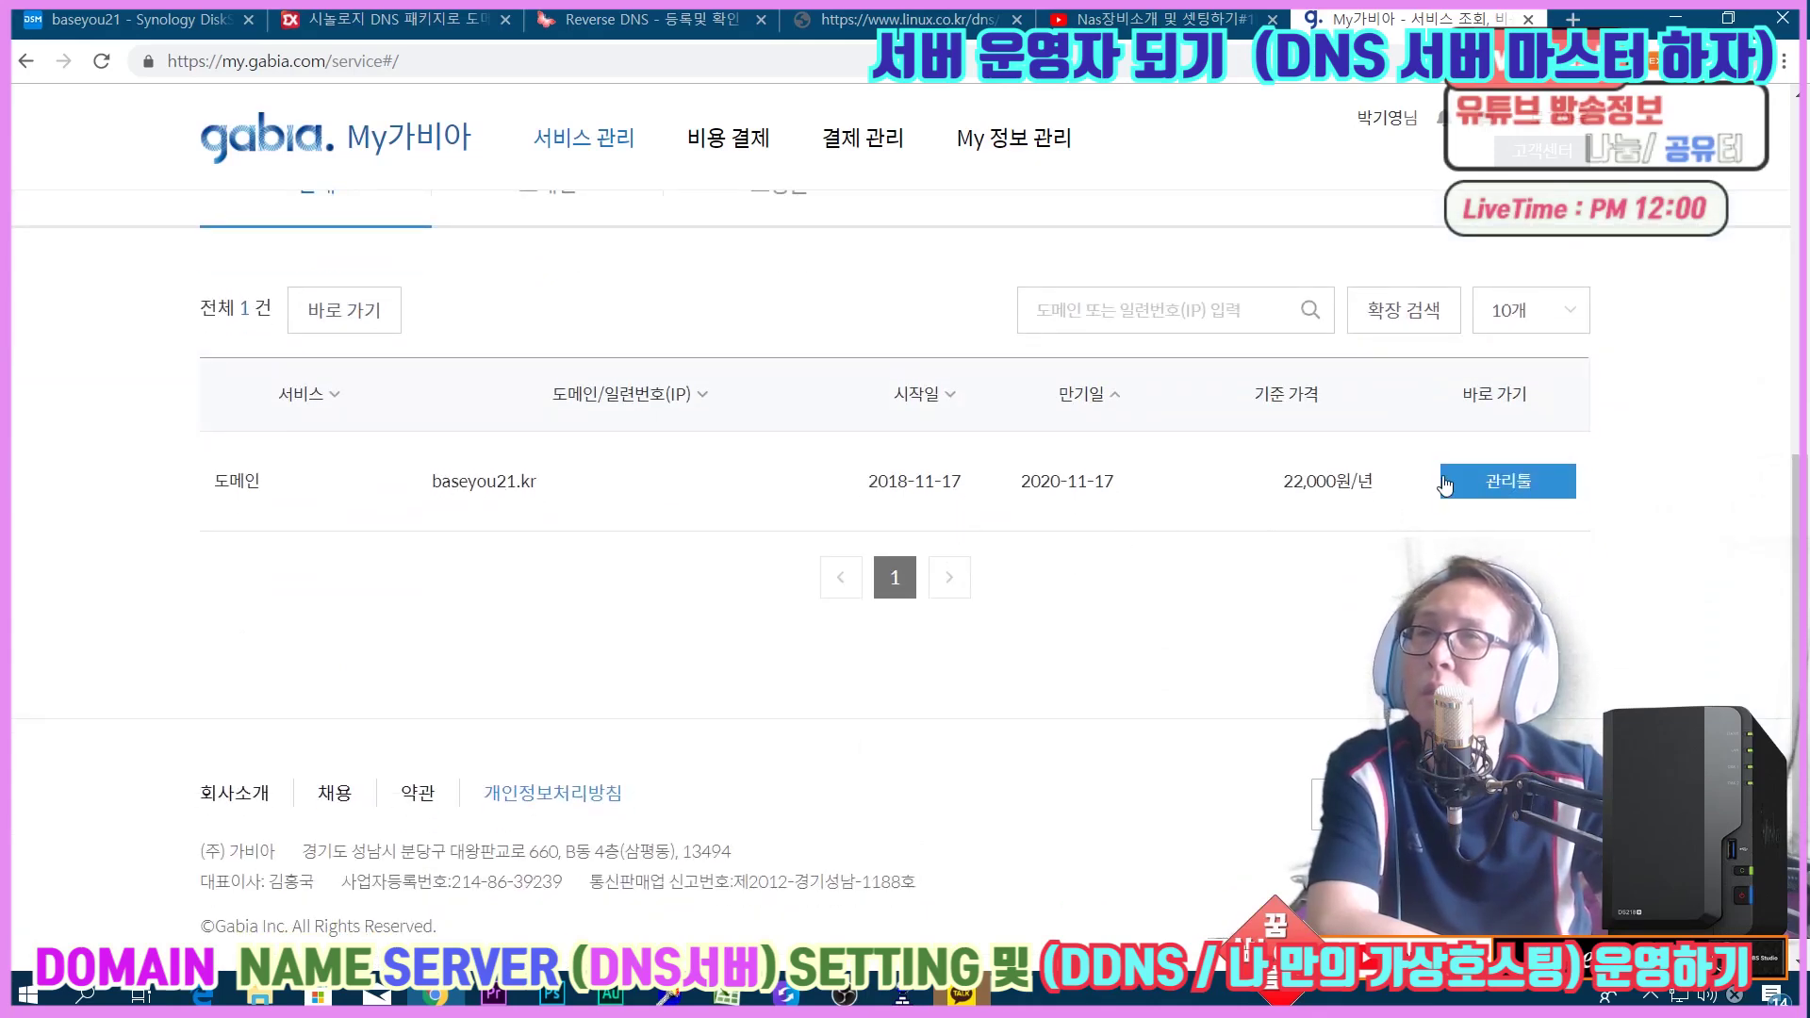
click(1494, 490)
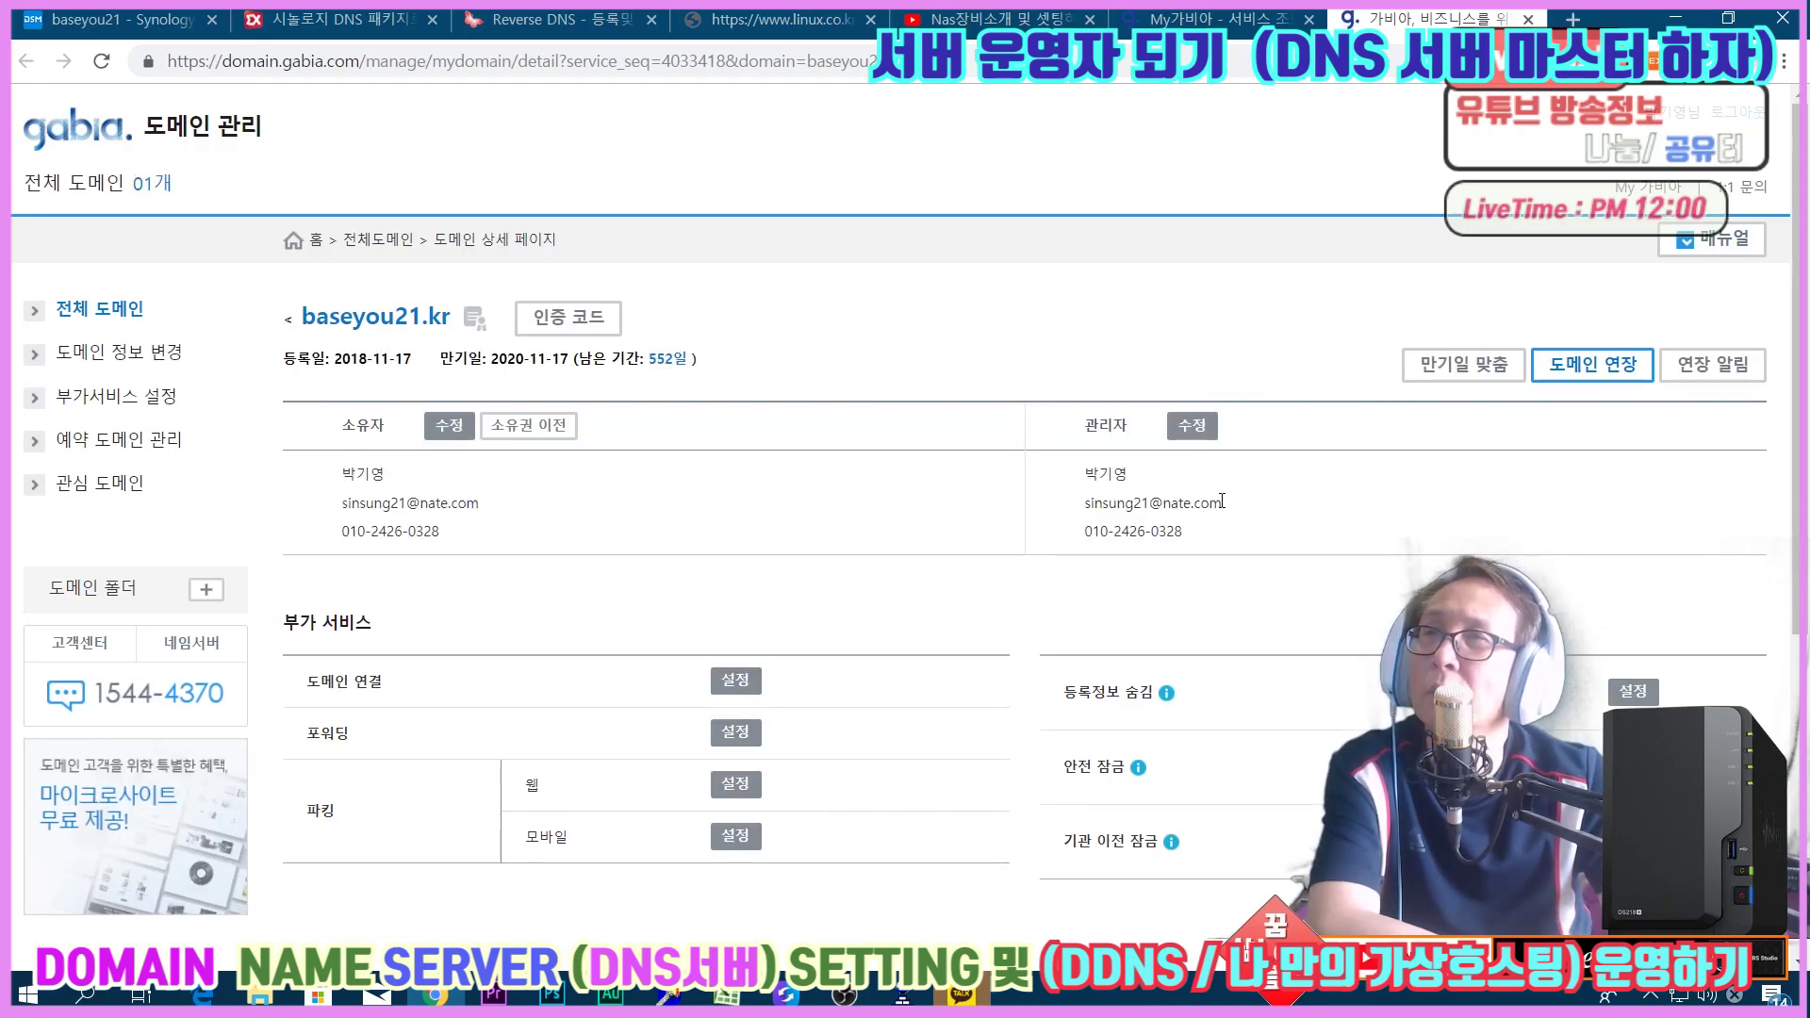
Scroll to the 네임서버 section, highlight ns1/ns2.baseyou21.kr, then switch back to the Synology DSM tab.
scroll(1221, 500, down, 5)
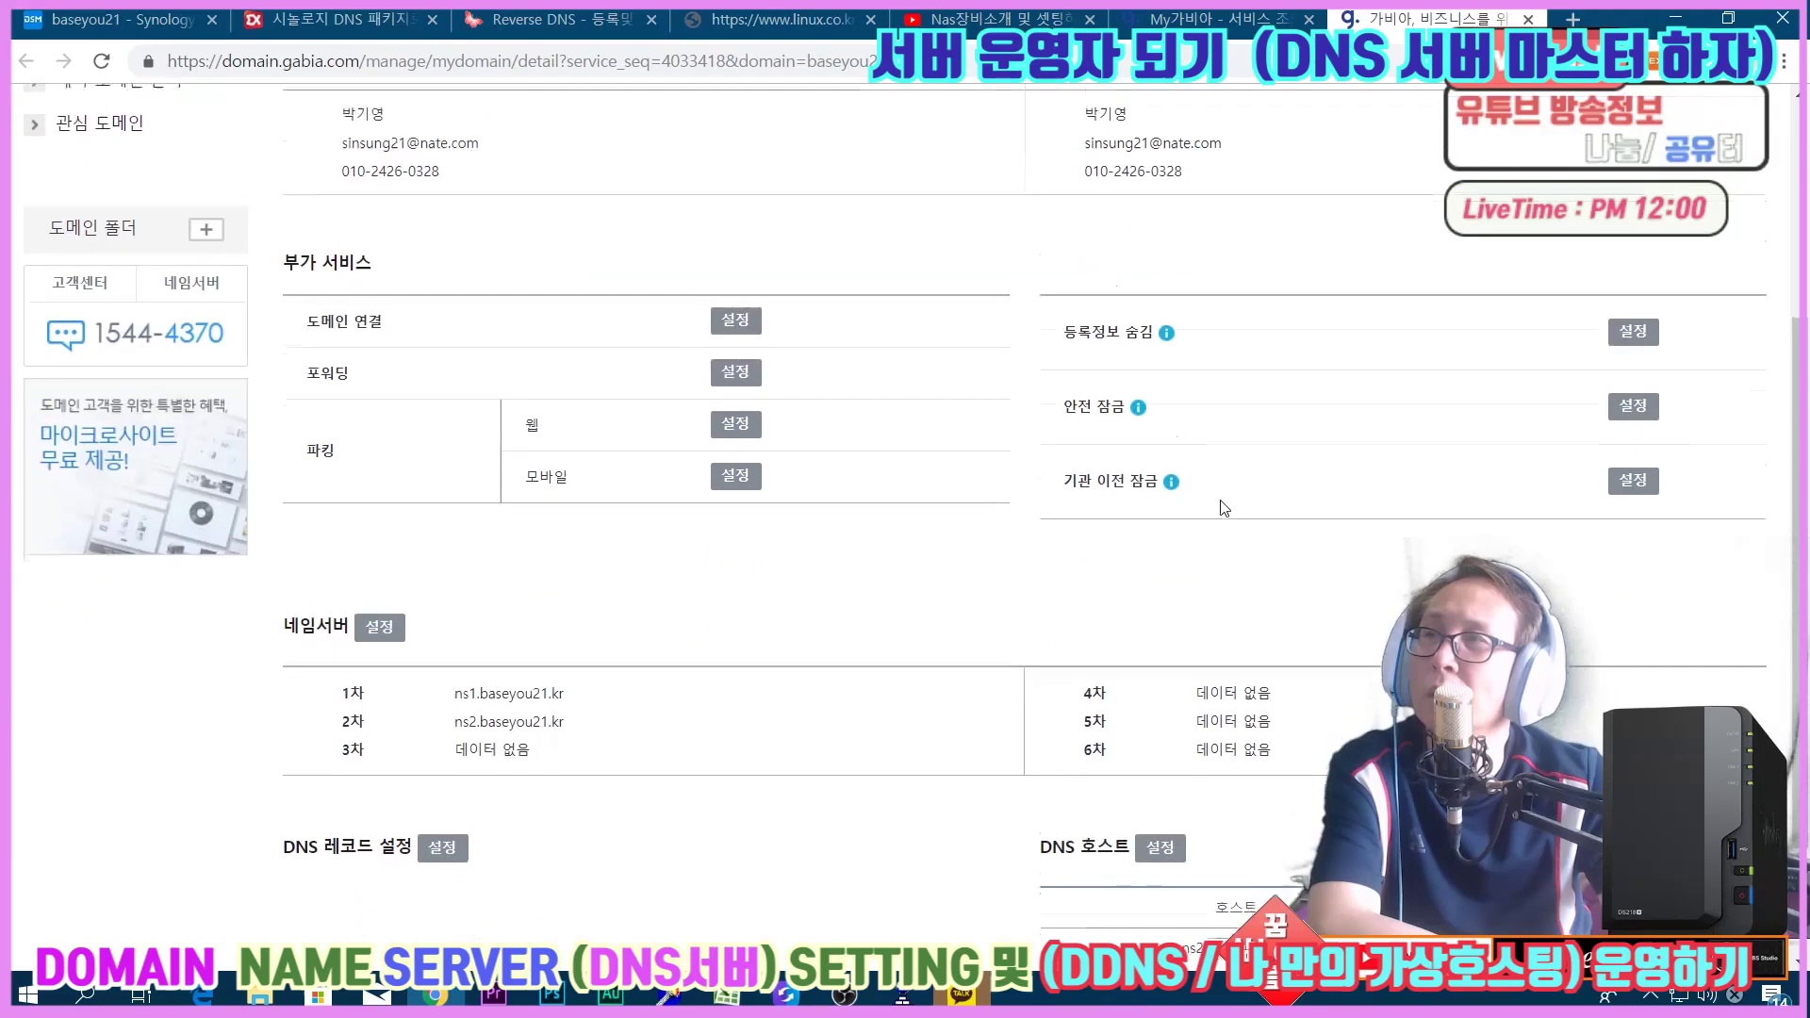
scroll(1222, 508, down, 1)
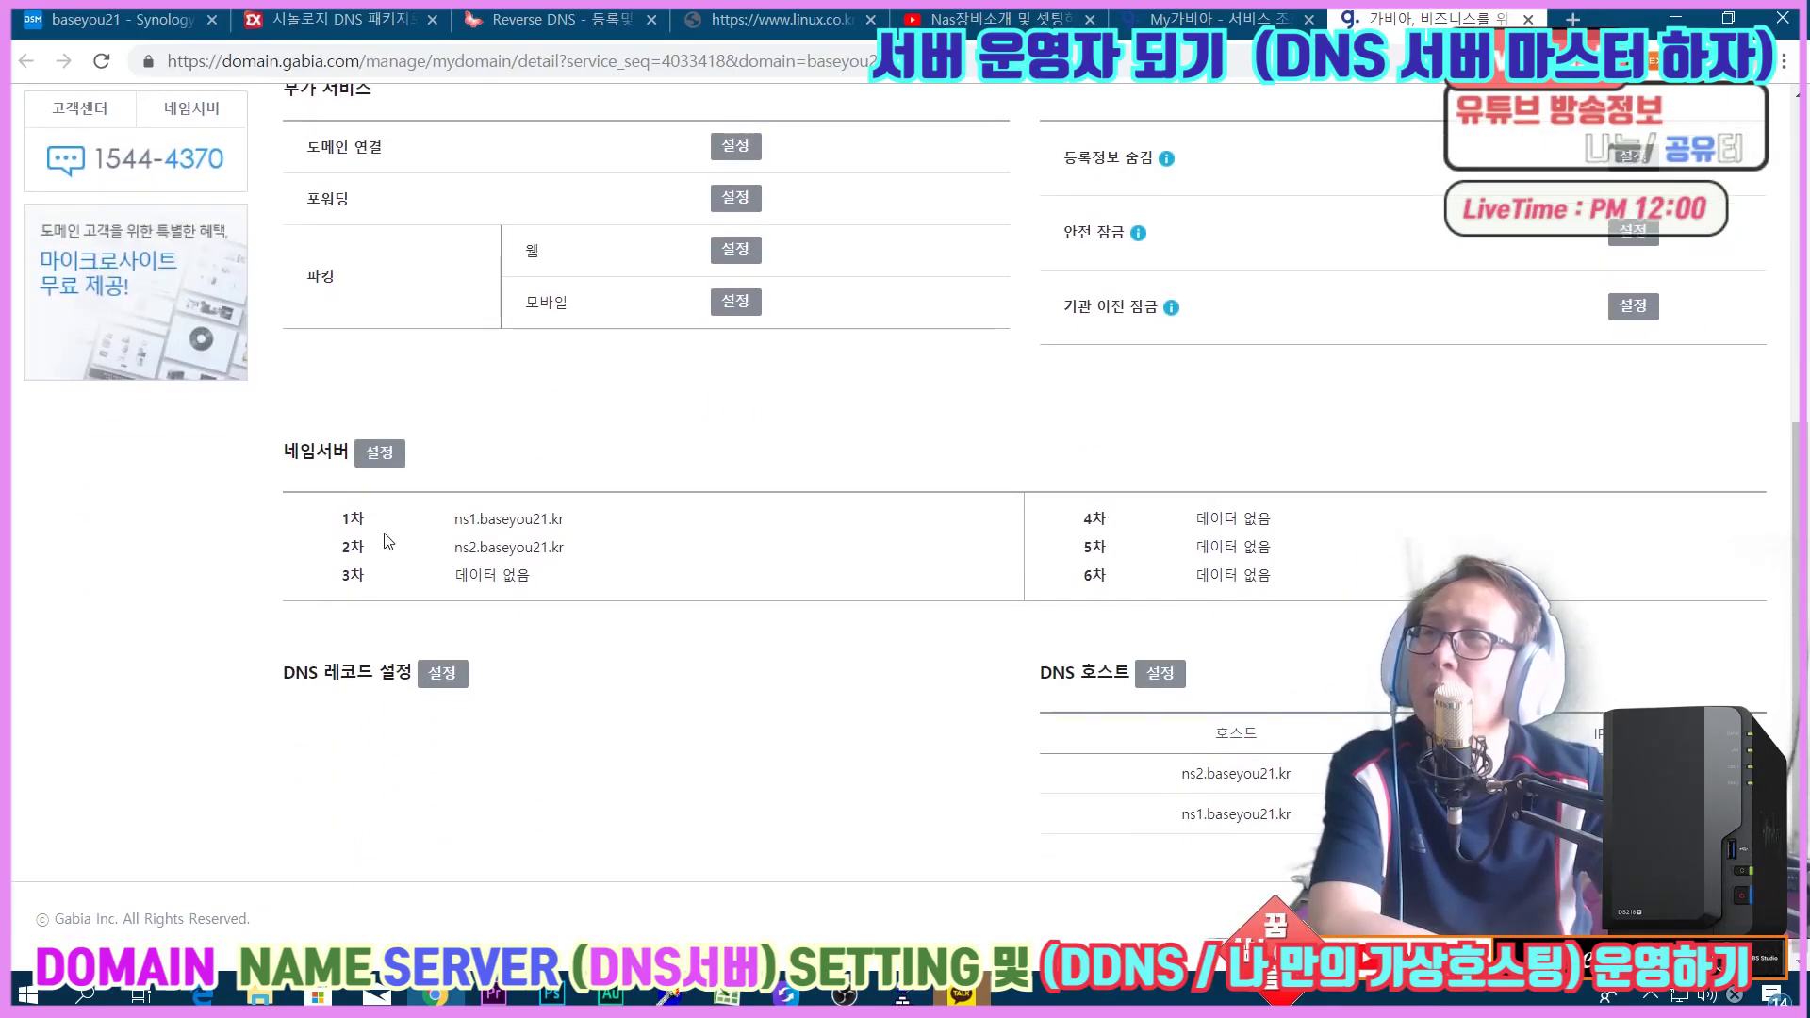
drag(467, 524, 589, 539)
click(673, 601)
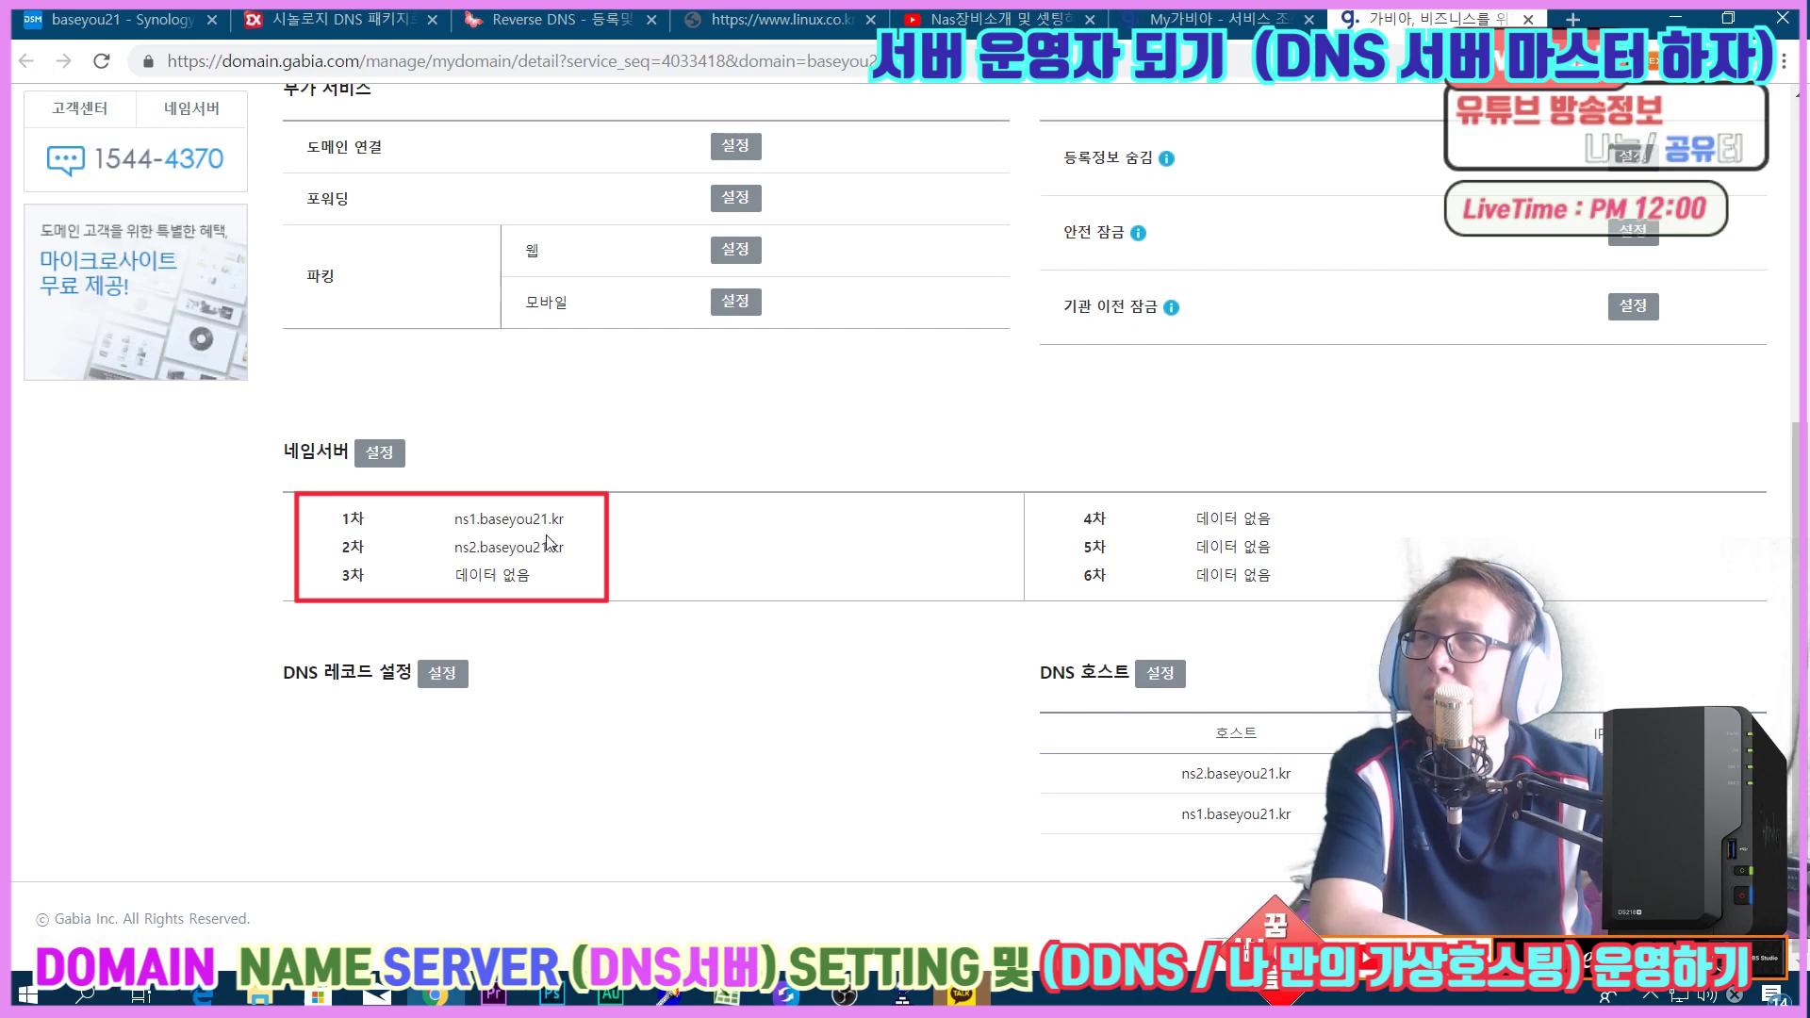
drag(453, 524, 559, 565)
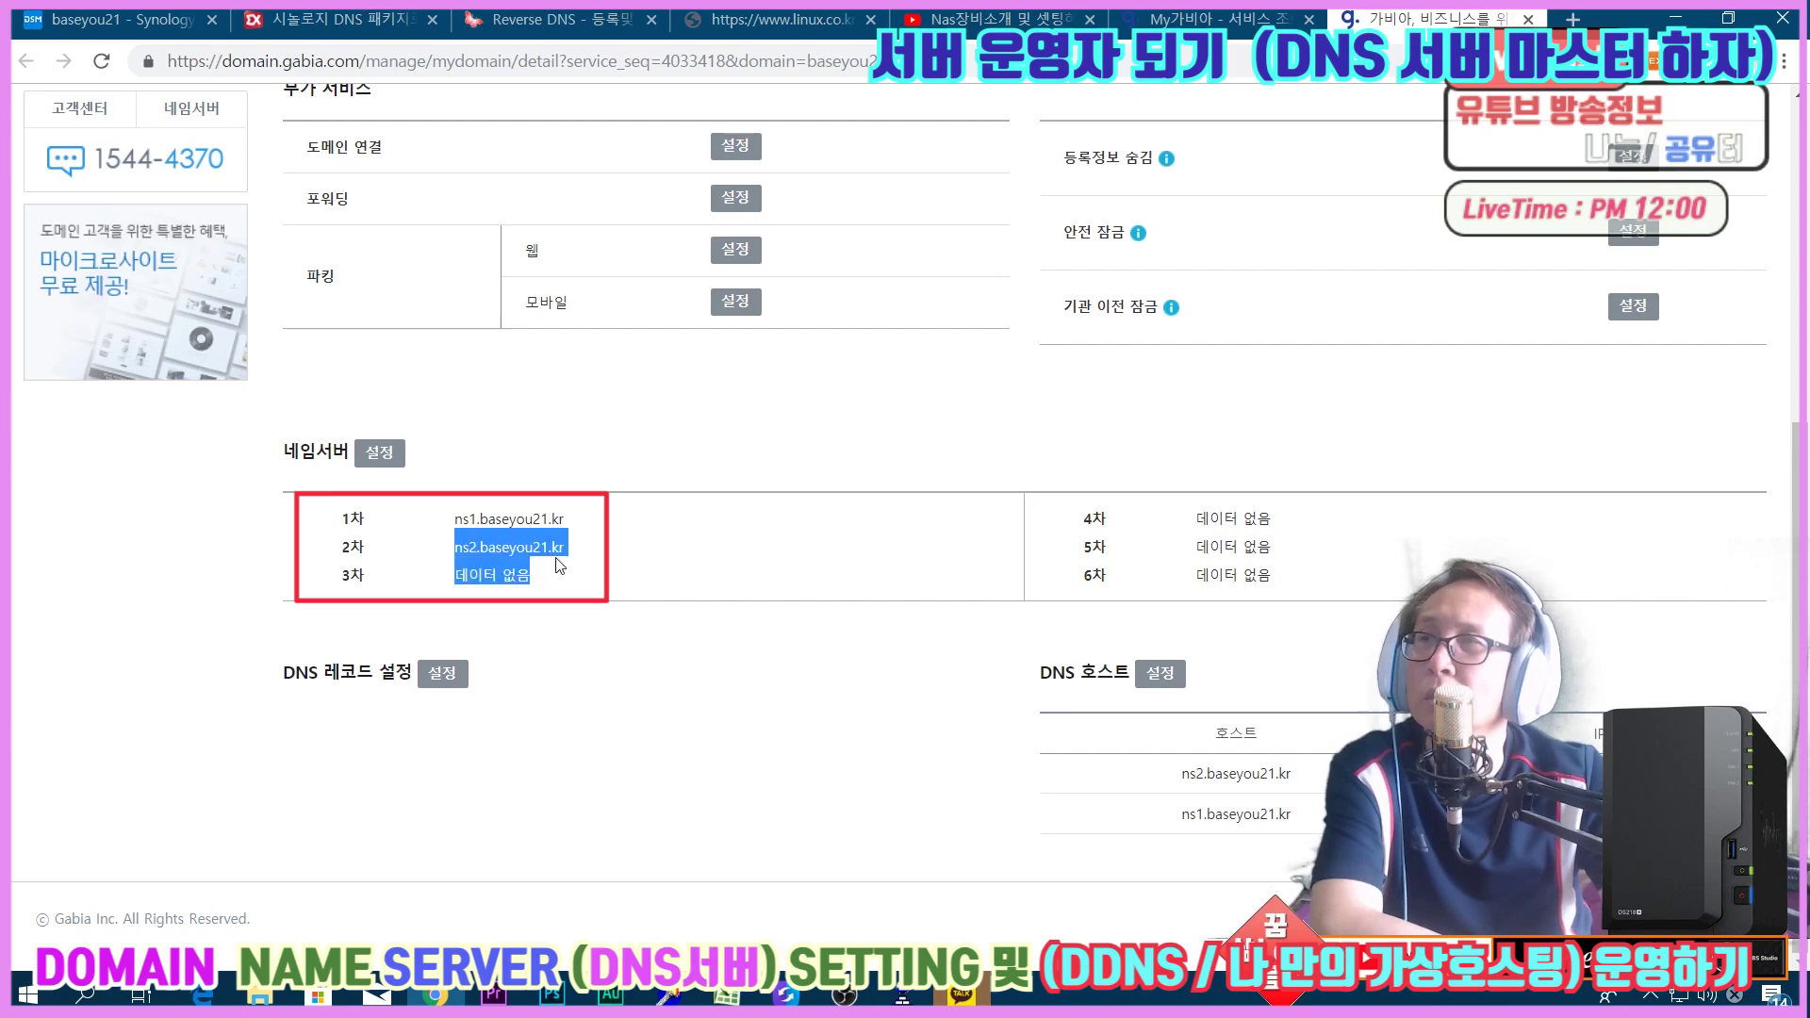
click(649, 560)
drag(455, 519, 568, 530)
click(631, 545)
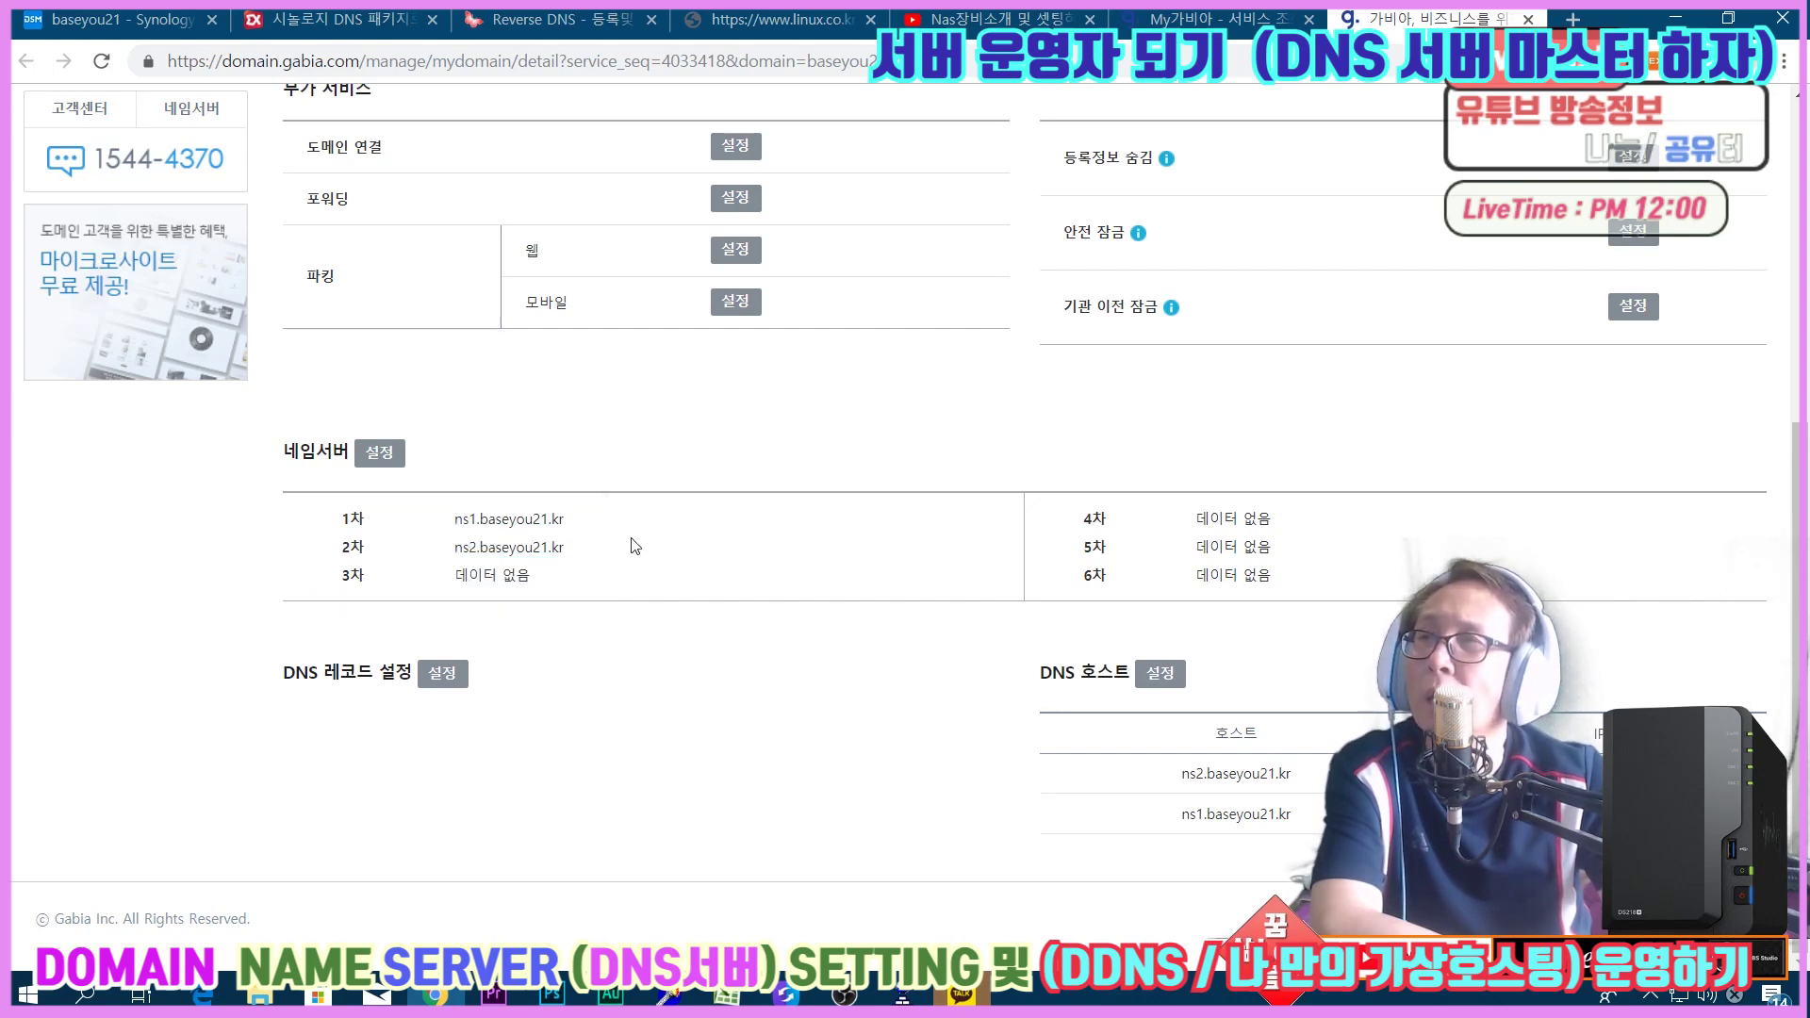
drag(463, 520, 578, 532)
click(597, 533)
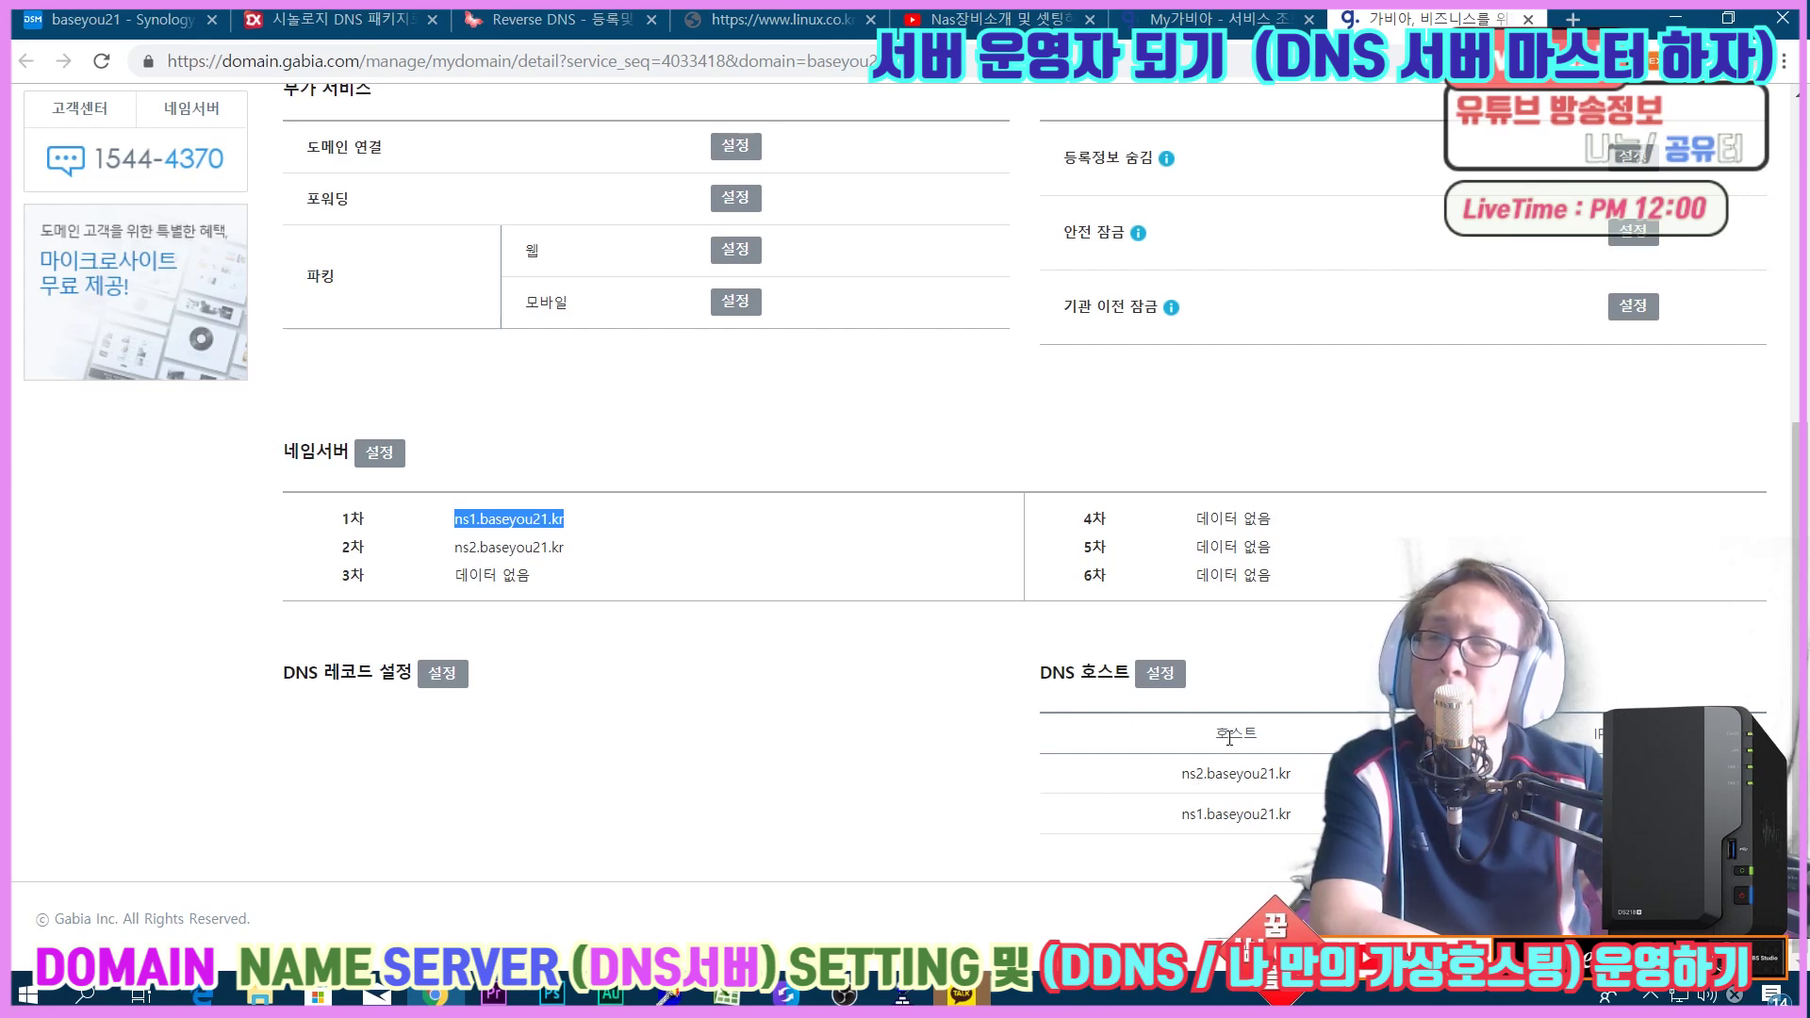
click(1414, 659)
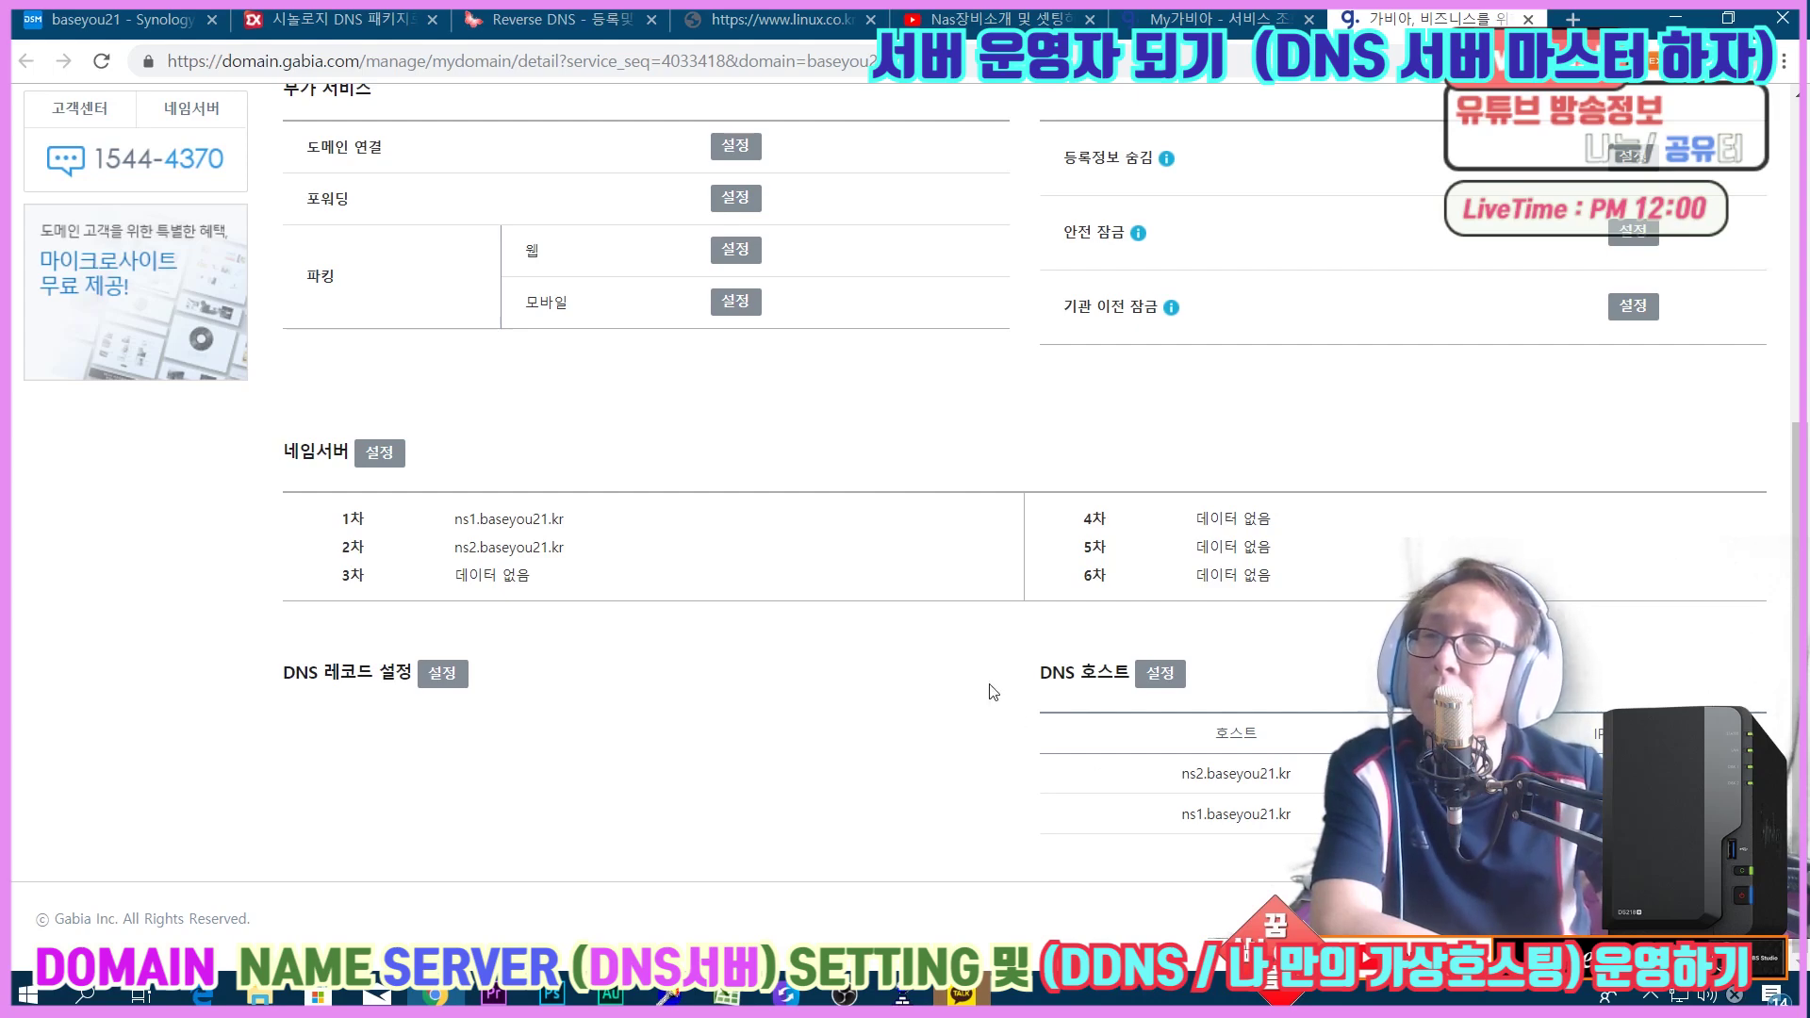
click(90, 21)
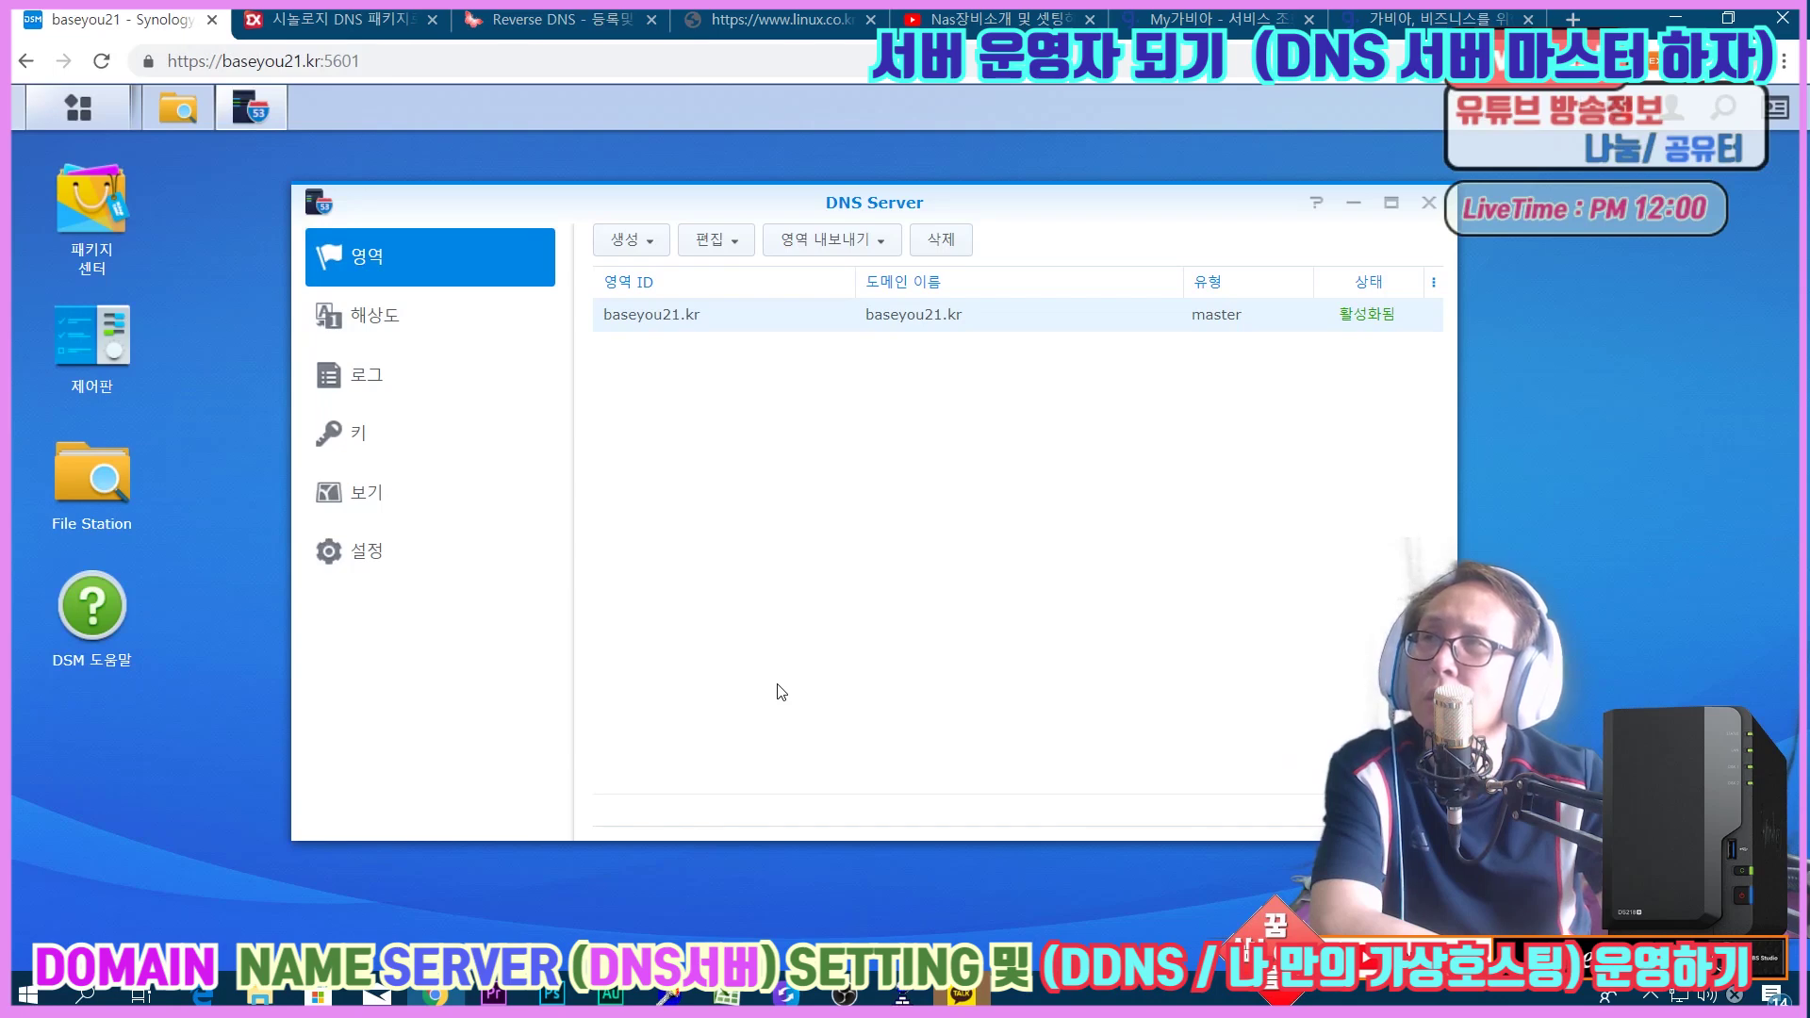
click(94, 209)
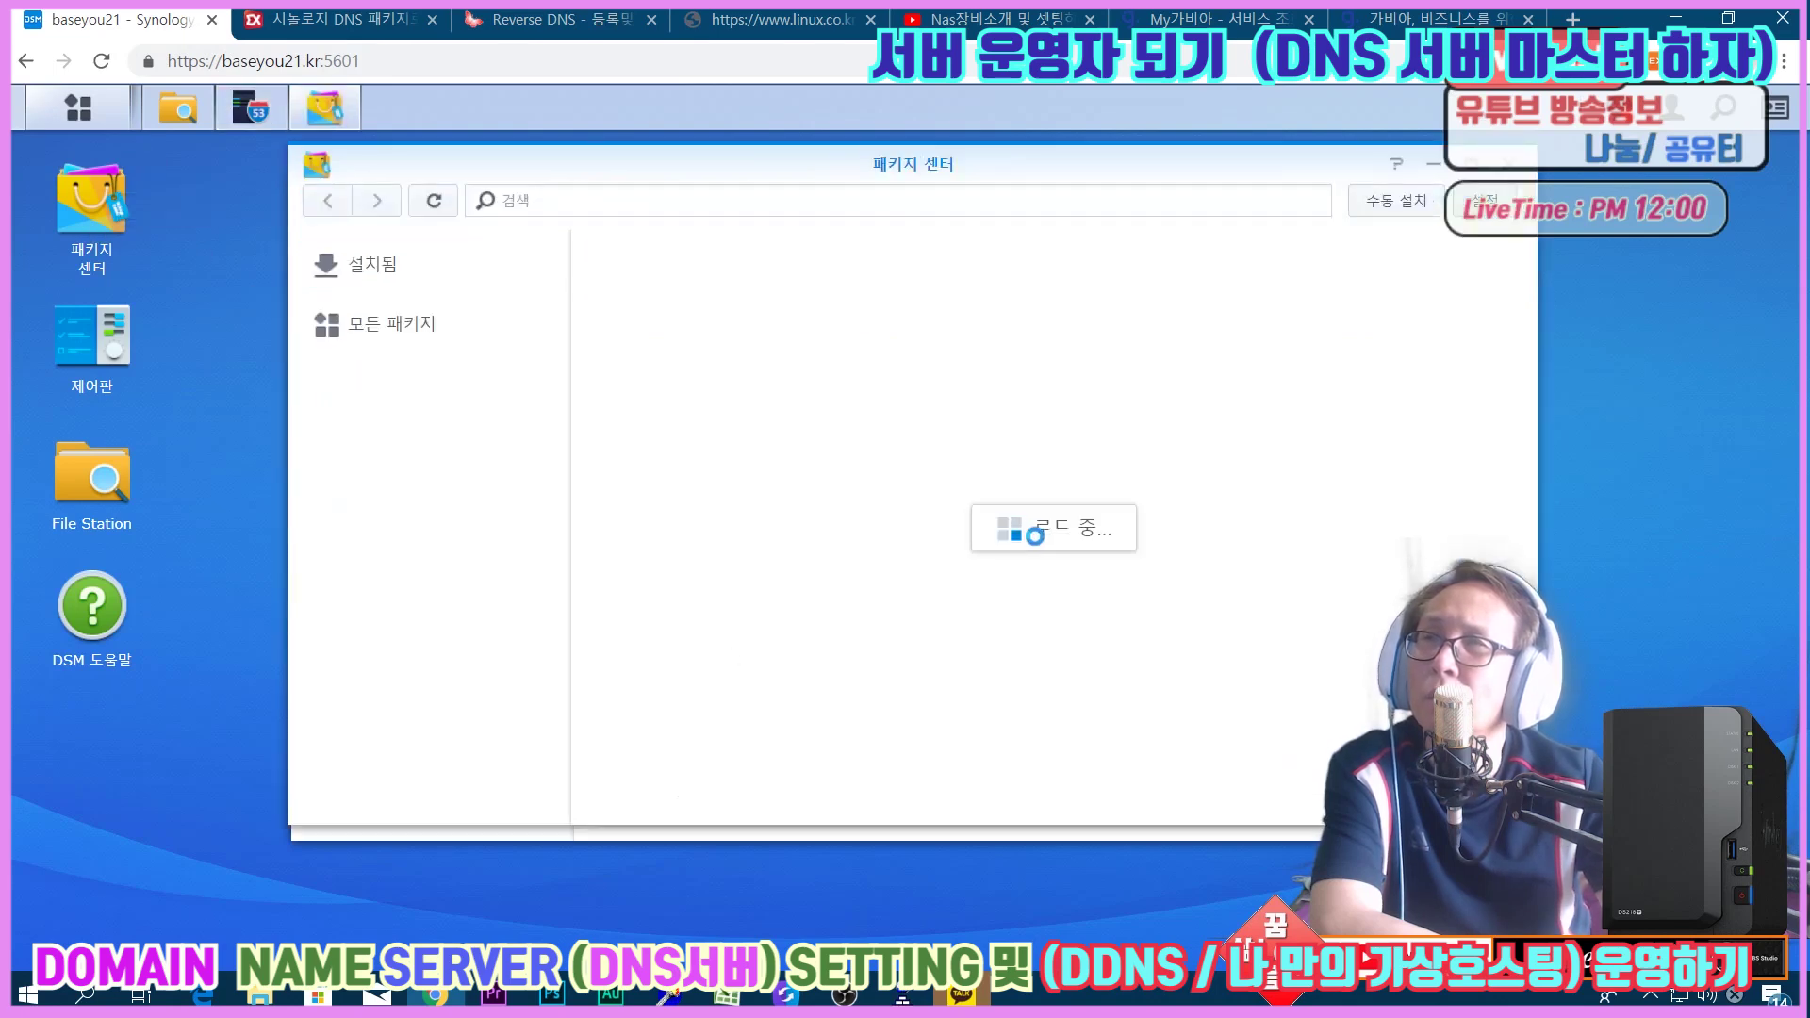
click(429, 277)
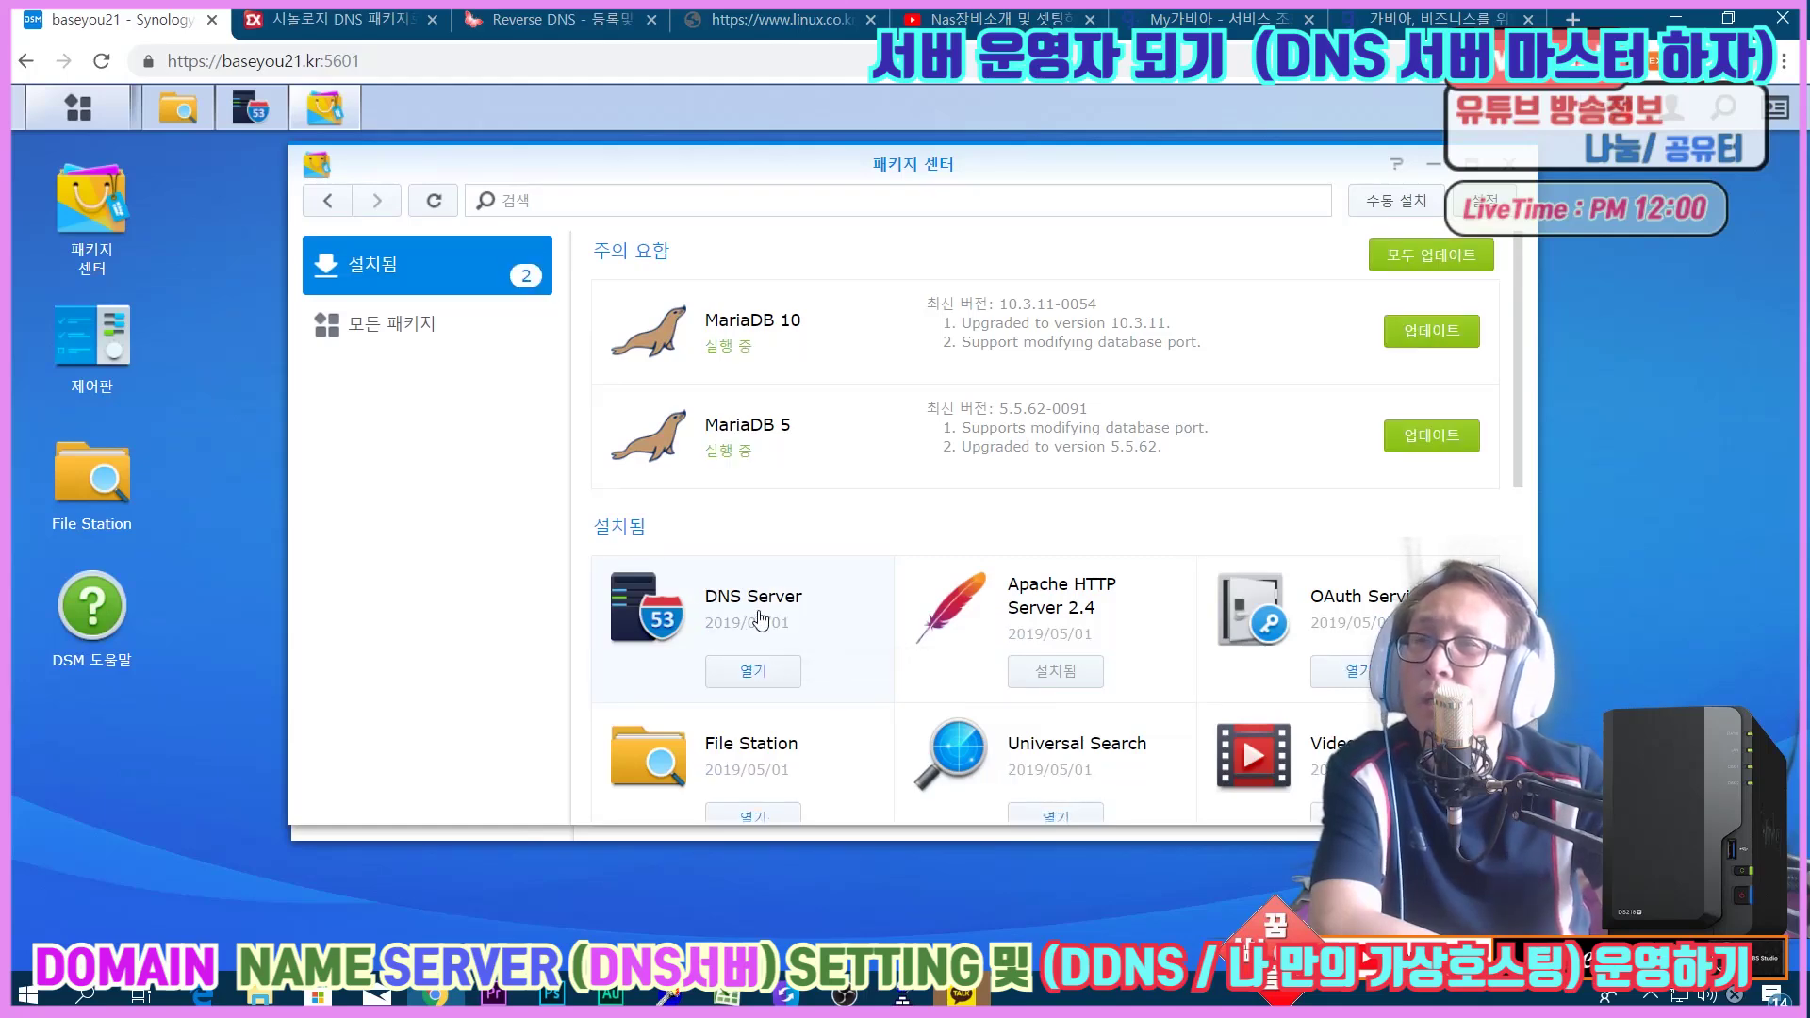
click(1512, 168)
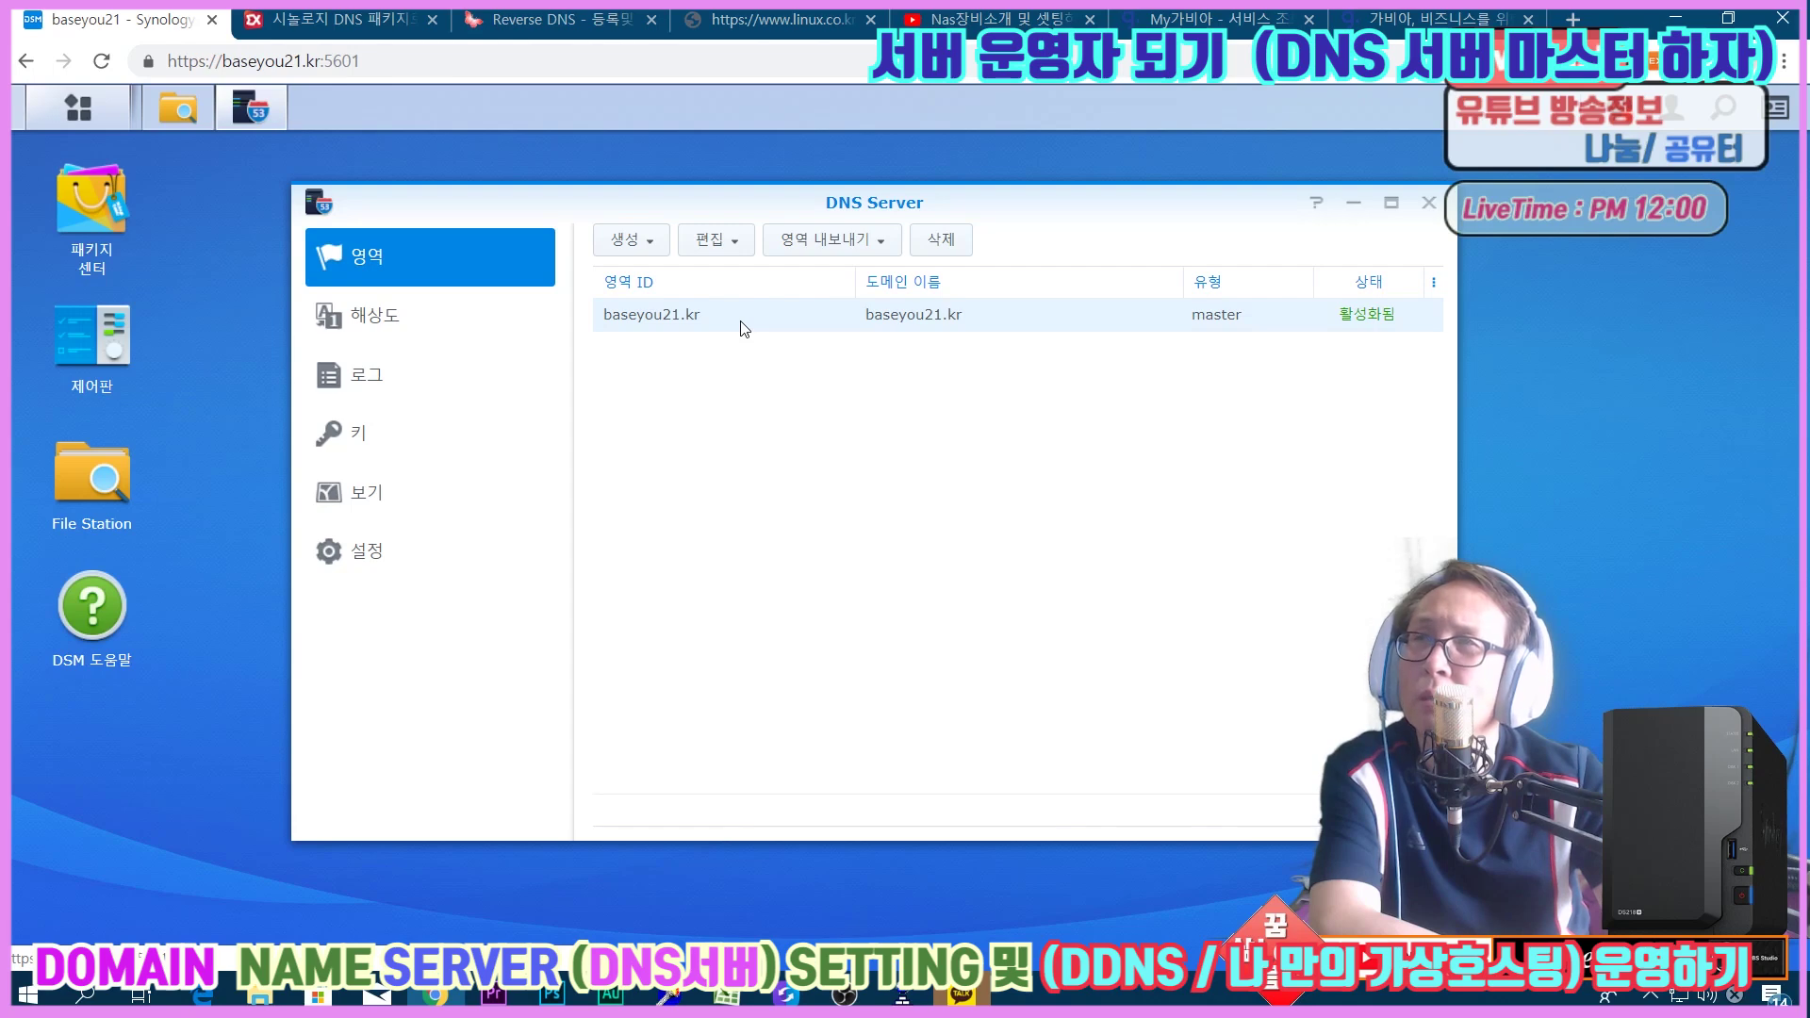
Open the SOA record editor for the baseyou21.kr zone and cancel without changes.
right_click(745, 328)
click(820, 408)
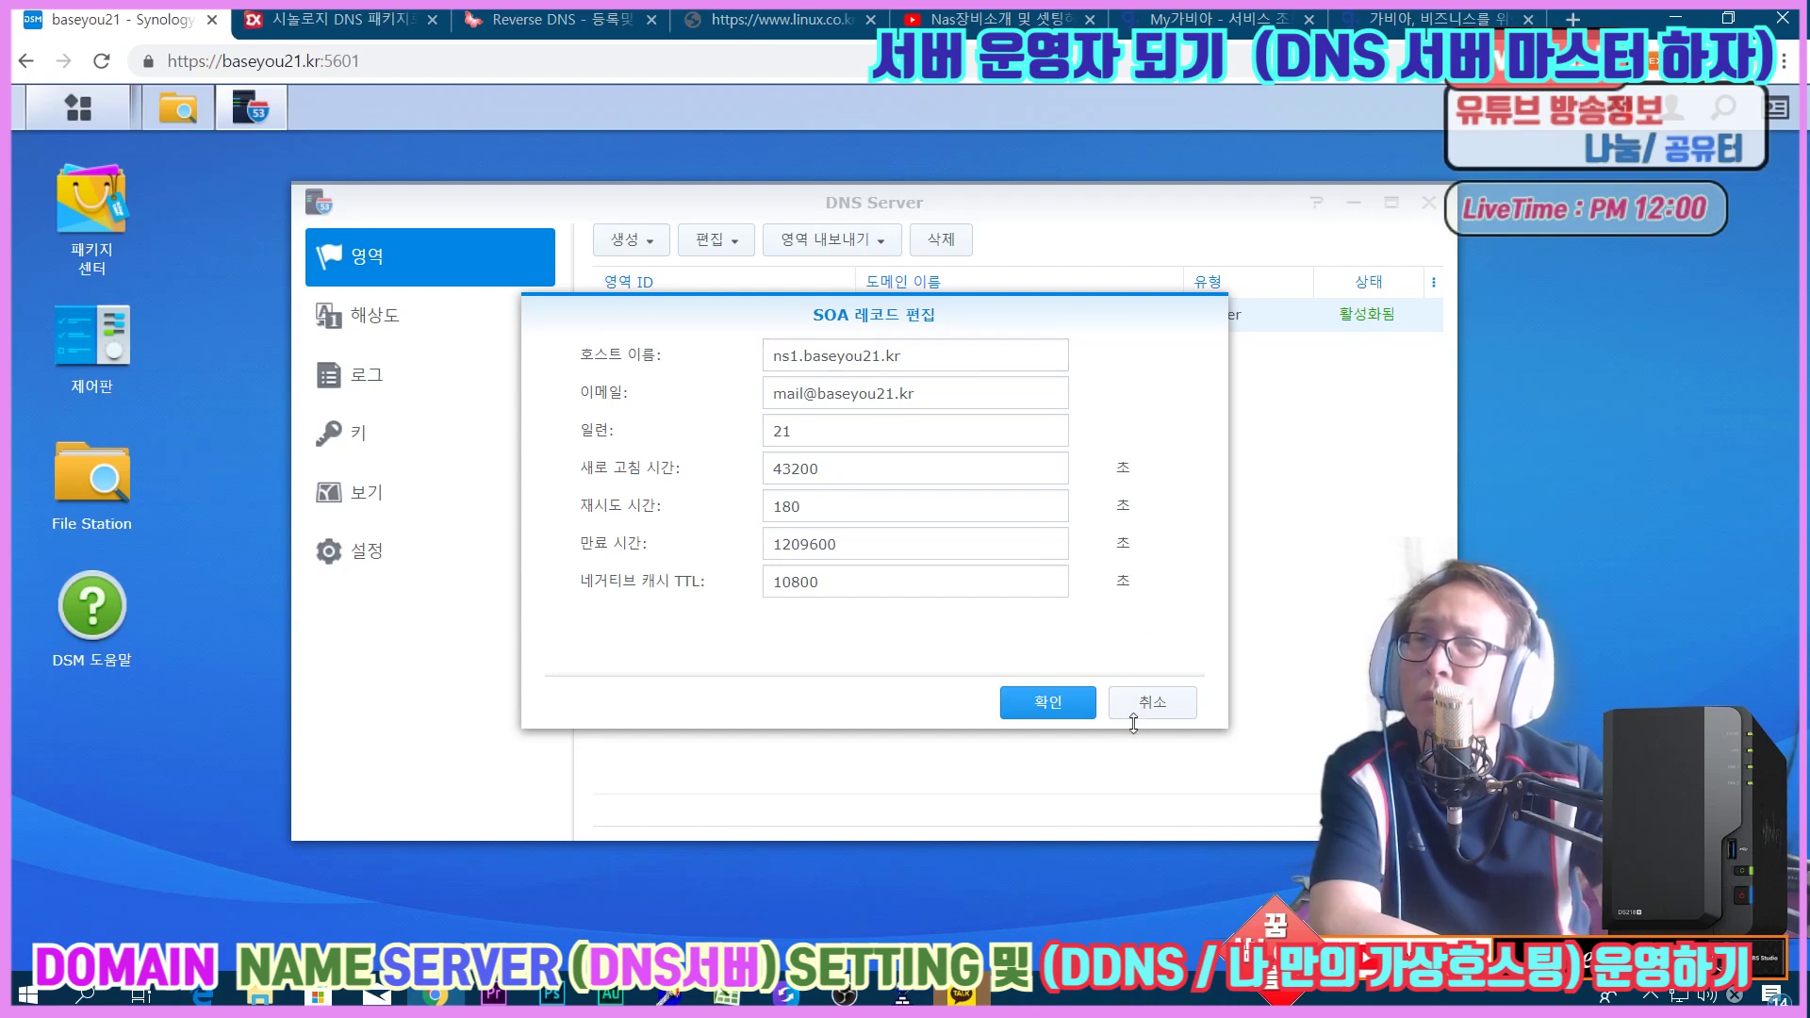
click(1144, 710)
Open the baseyou21.kr resource records and scroll through its 13 entries.
double_click(752, 323)
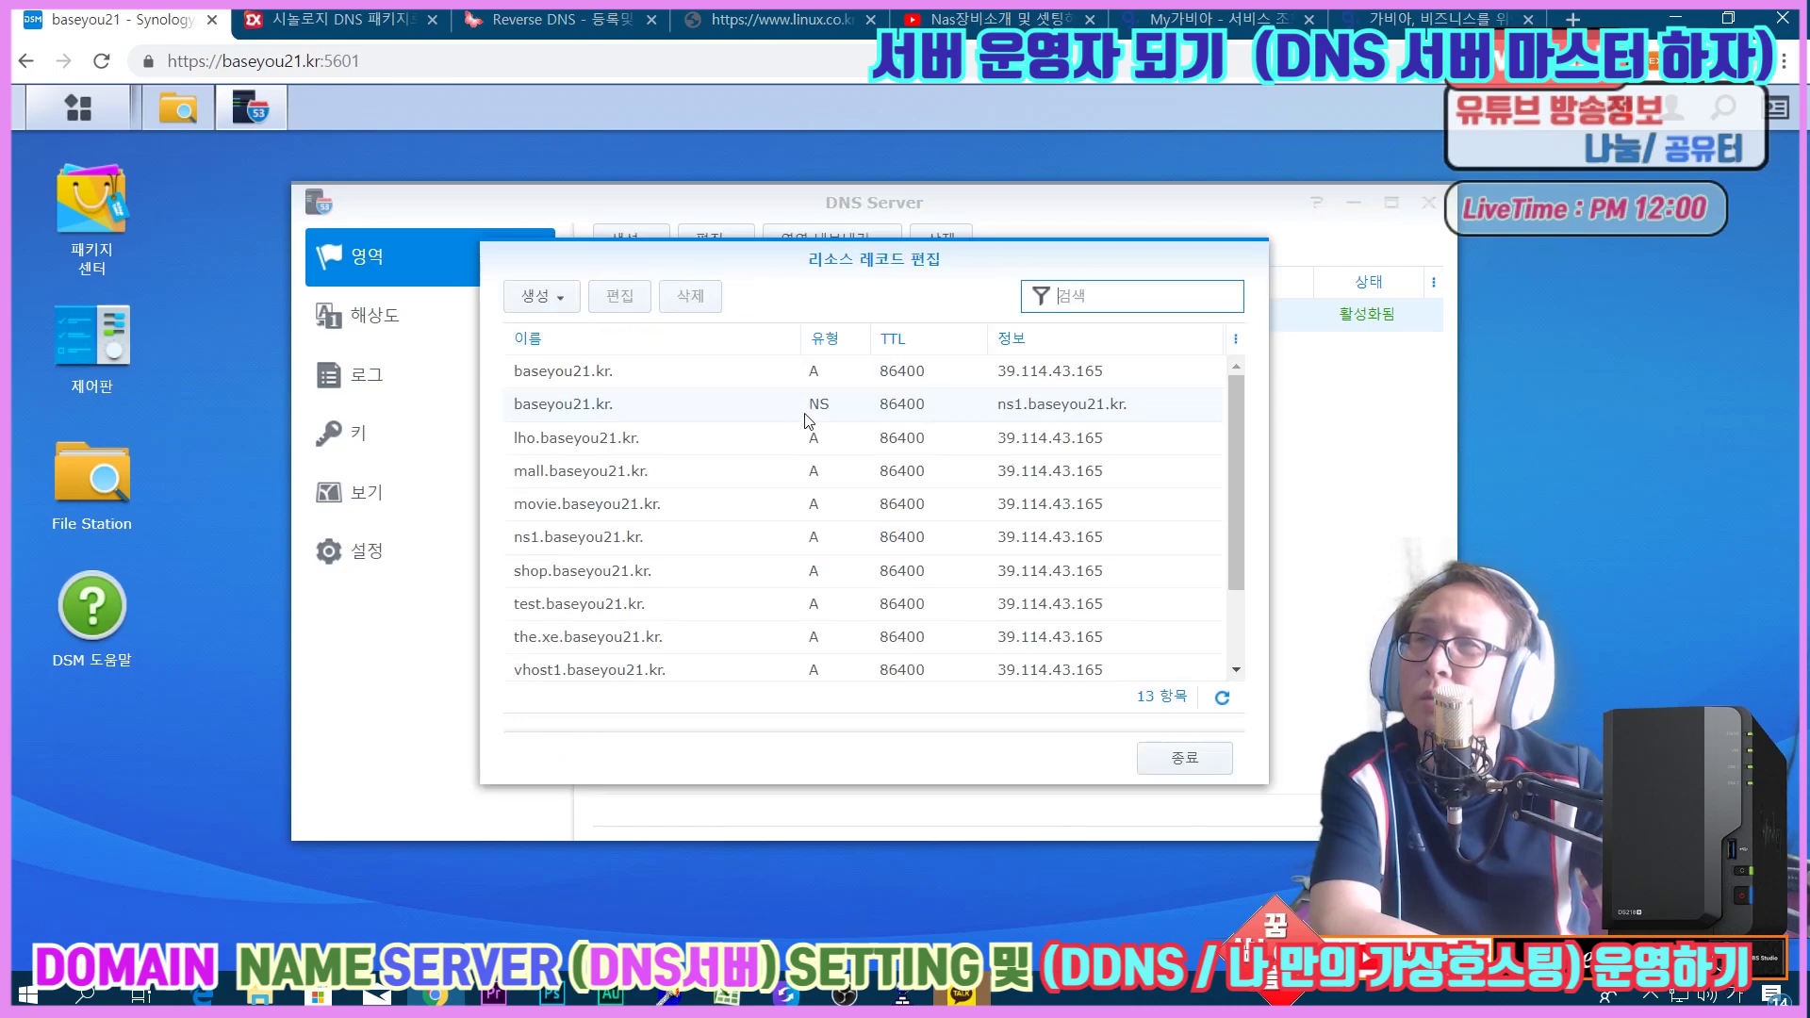
scroll(732, 451, down, 3)
scroll(732, 450, up, 3)
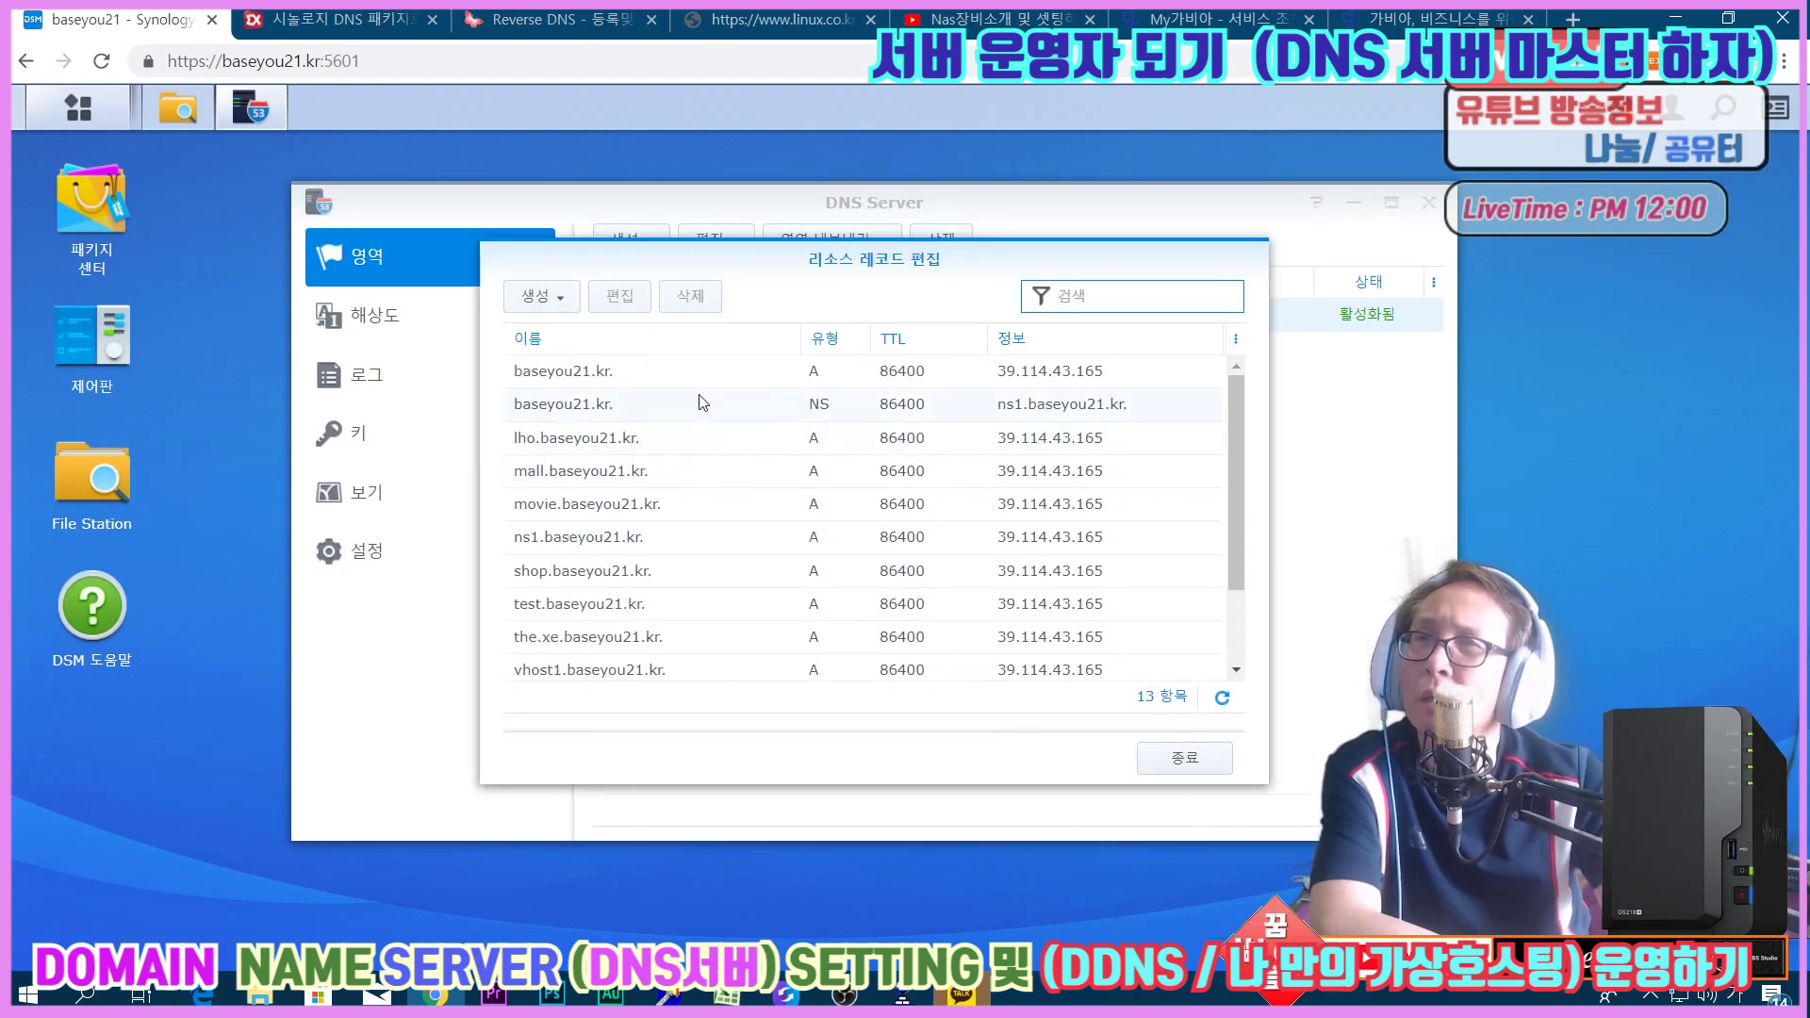
scroll(1009, 490, down, 3)
scroll(1010, 566, up, 3)
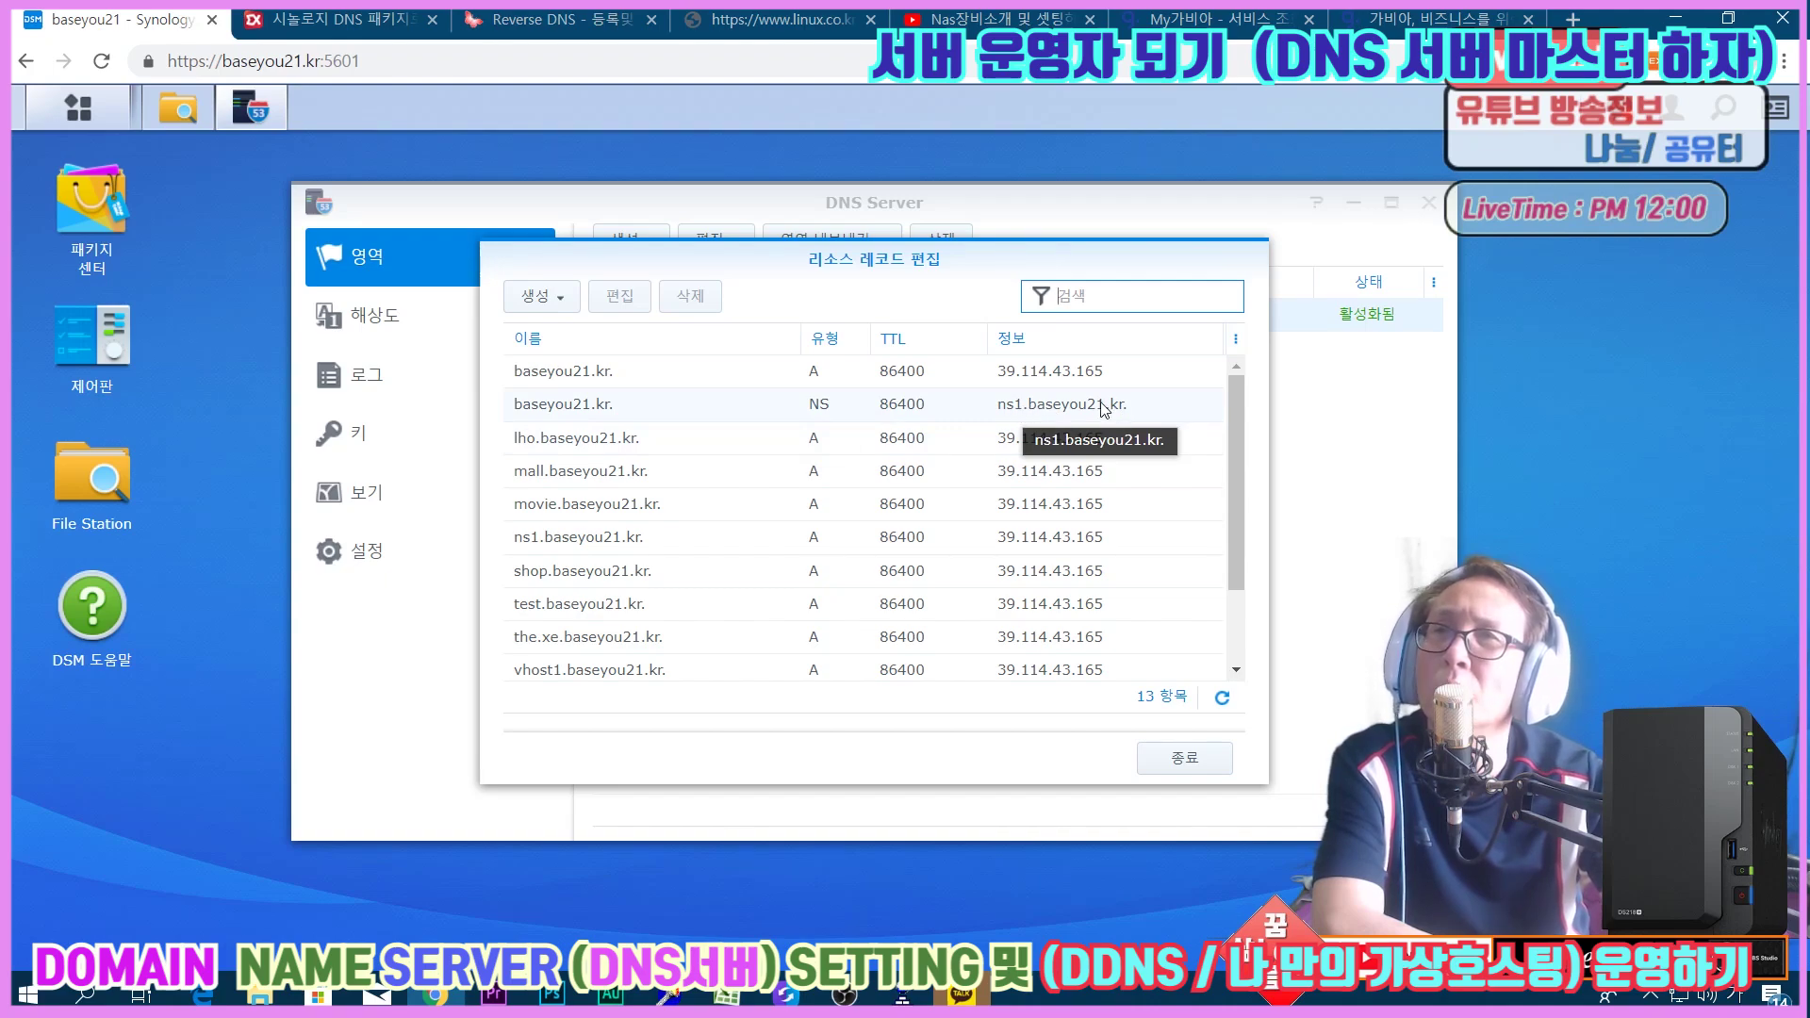
Glance at Gabia's nameserver tab and DSM's records, then switch to the My가비아 service list.
click(1461, 18)
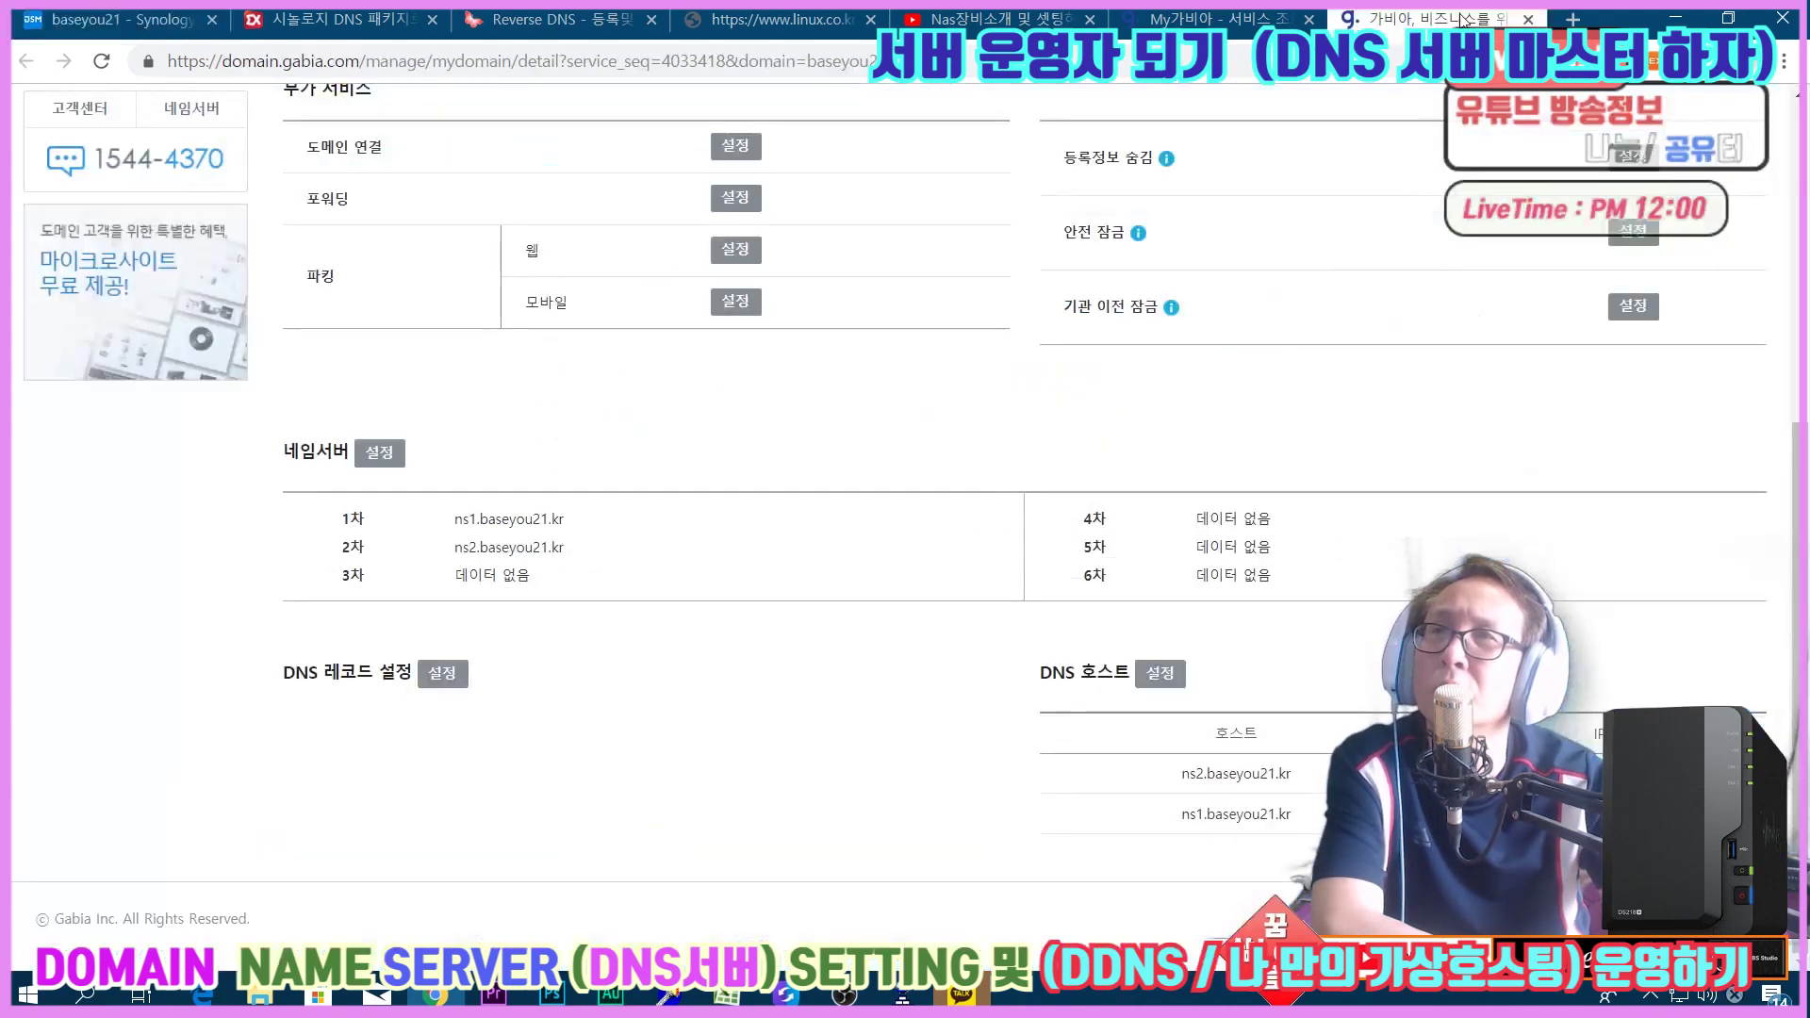
click(123, 19)
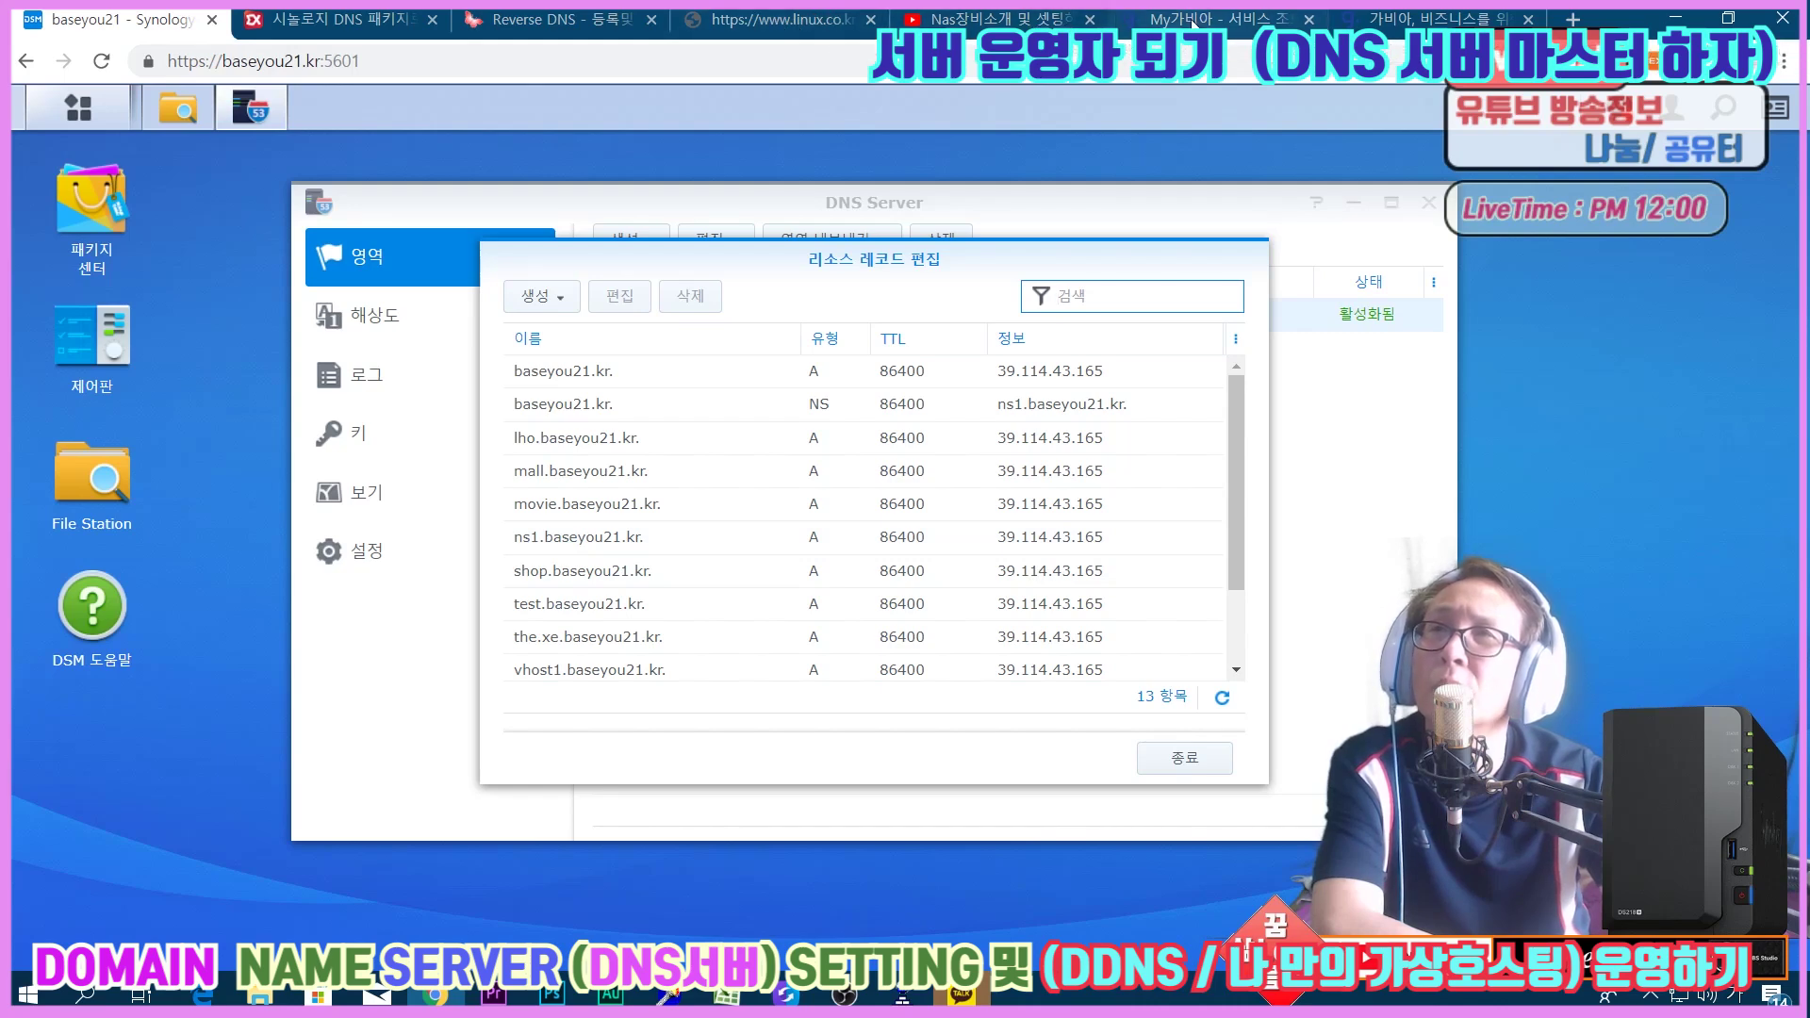
click(1256, 21)
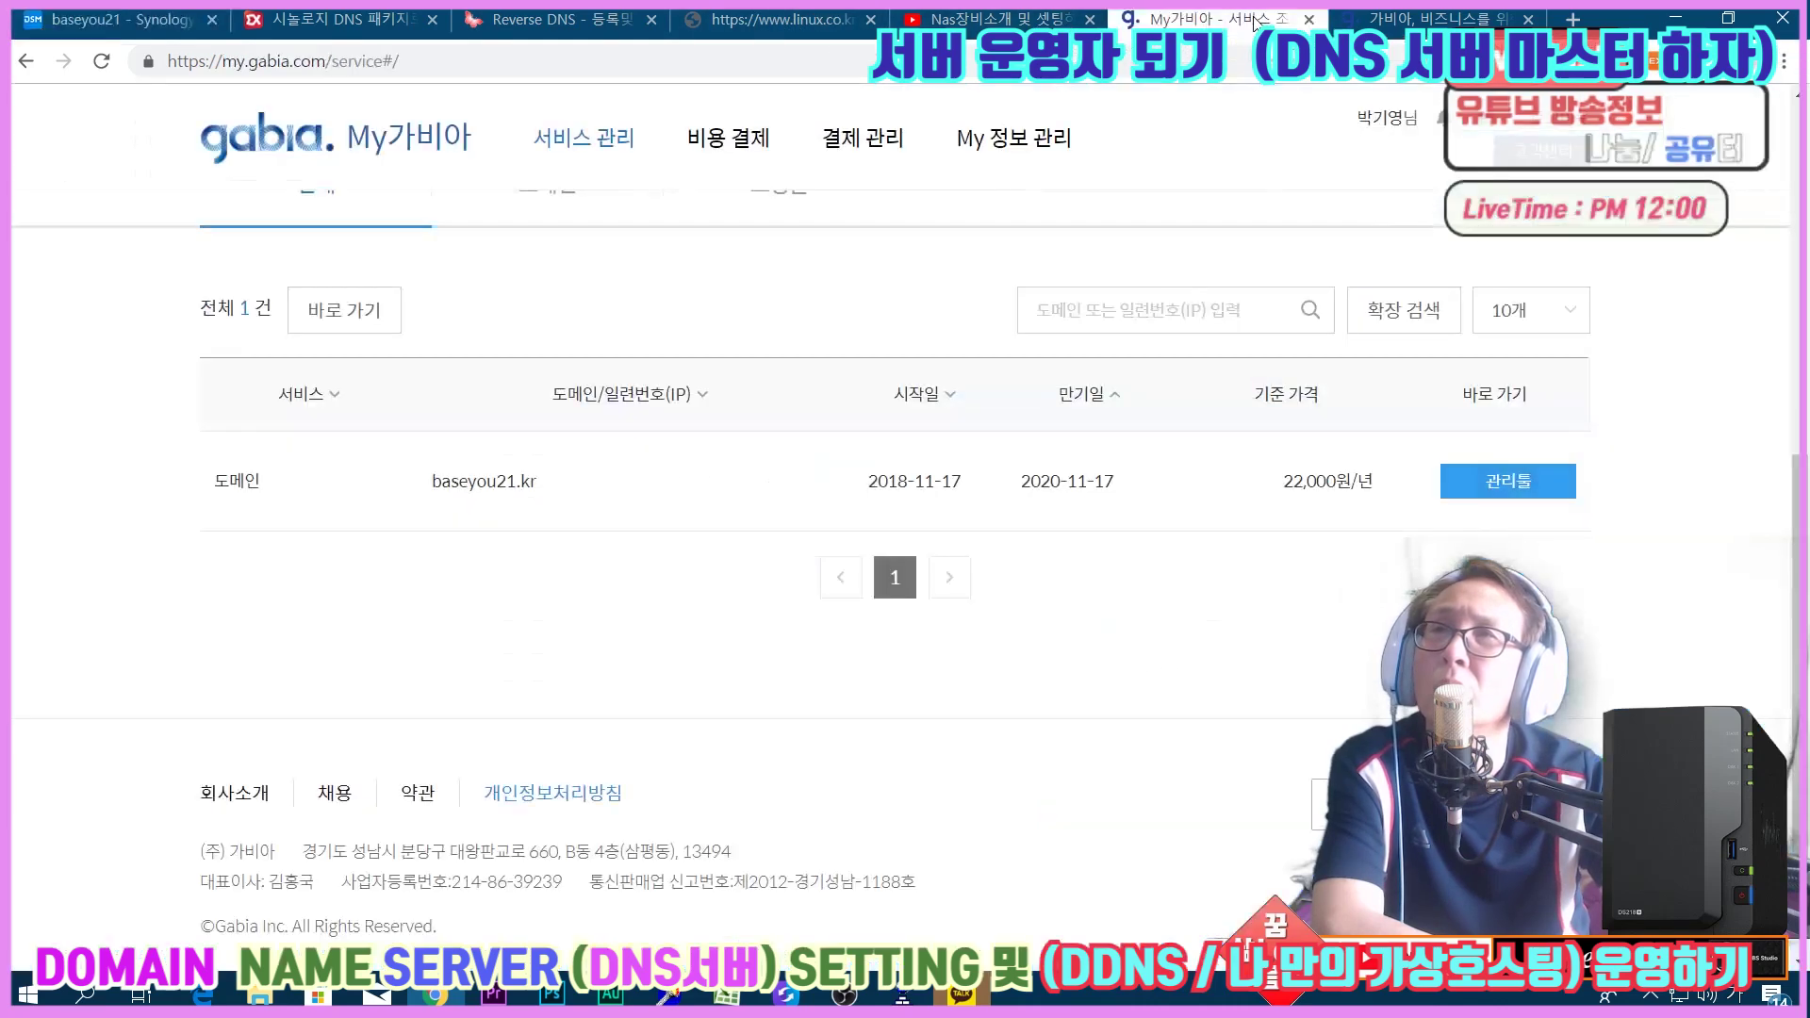
click(1572, 19)
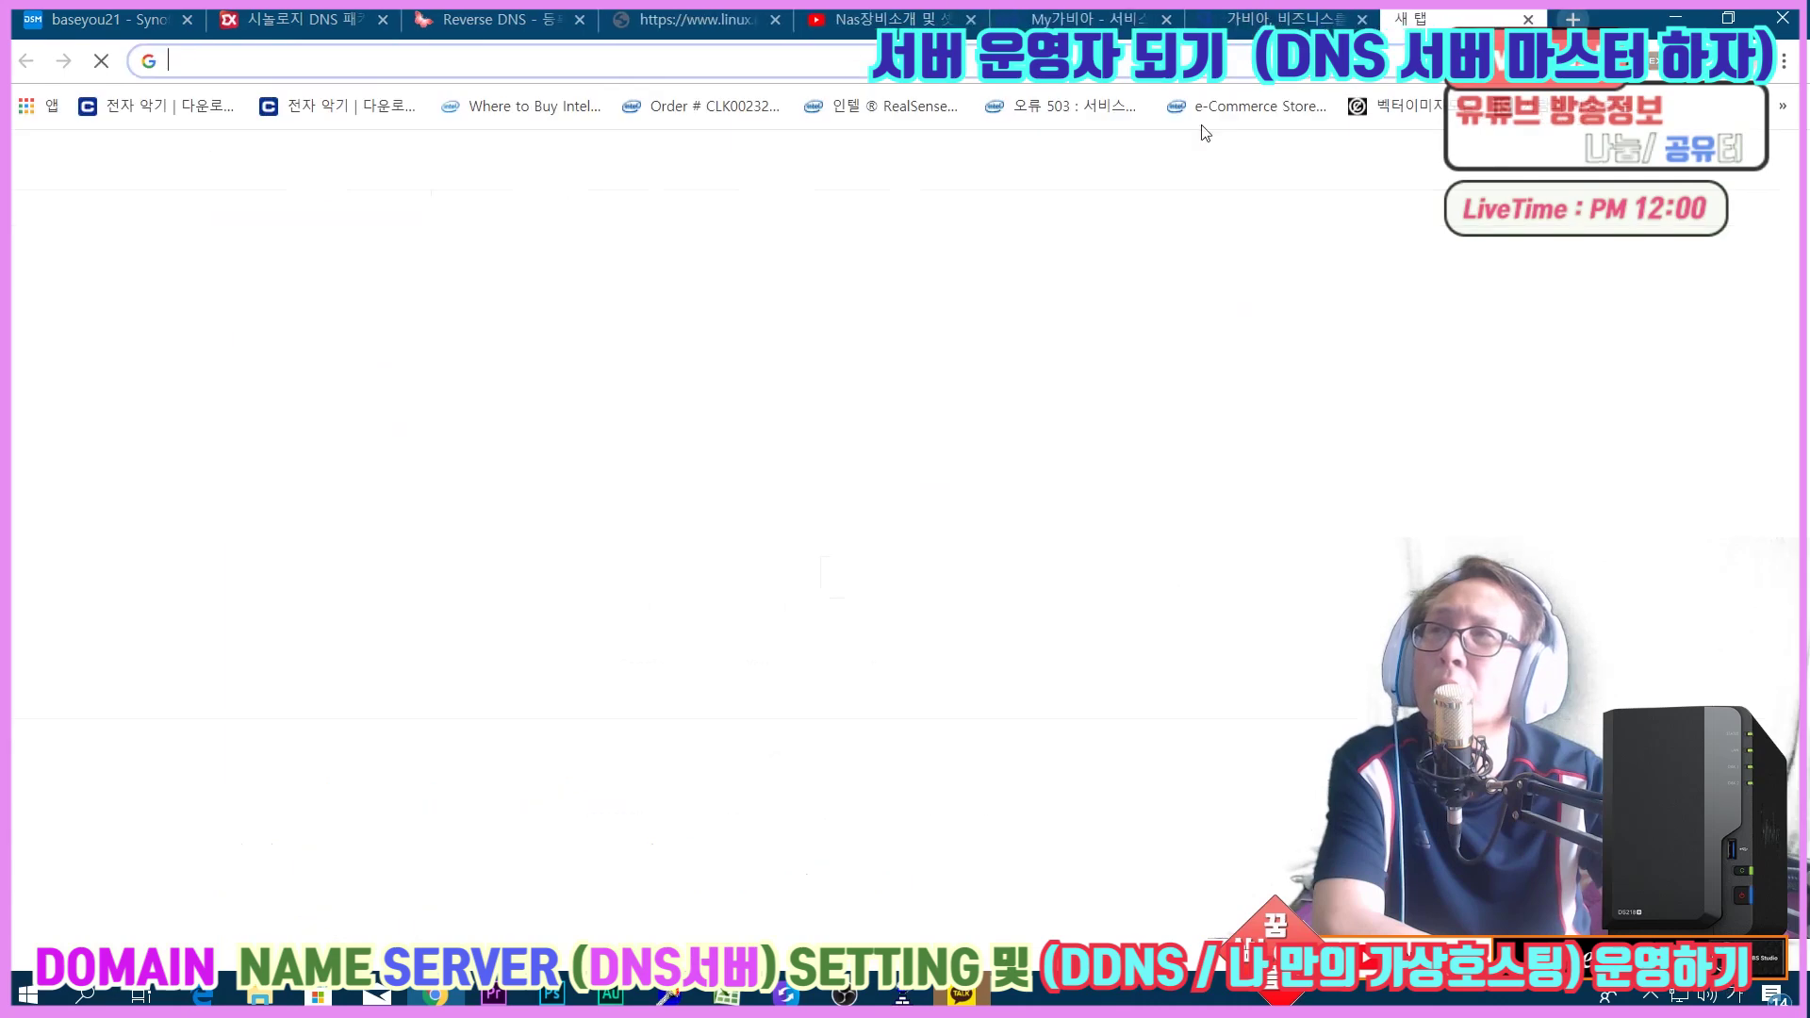
text(192.168.0.1)
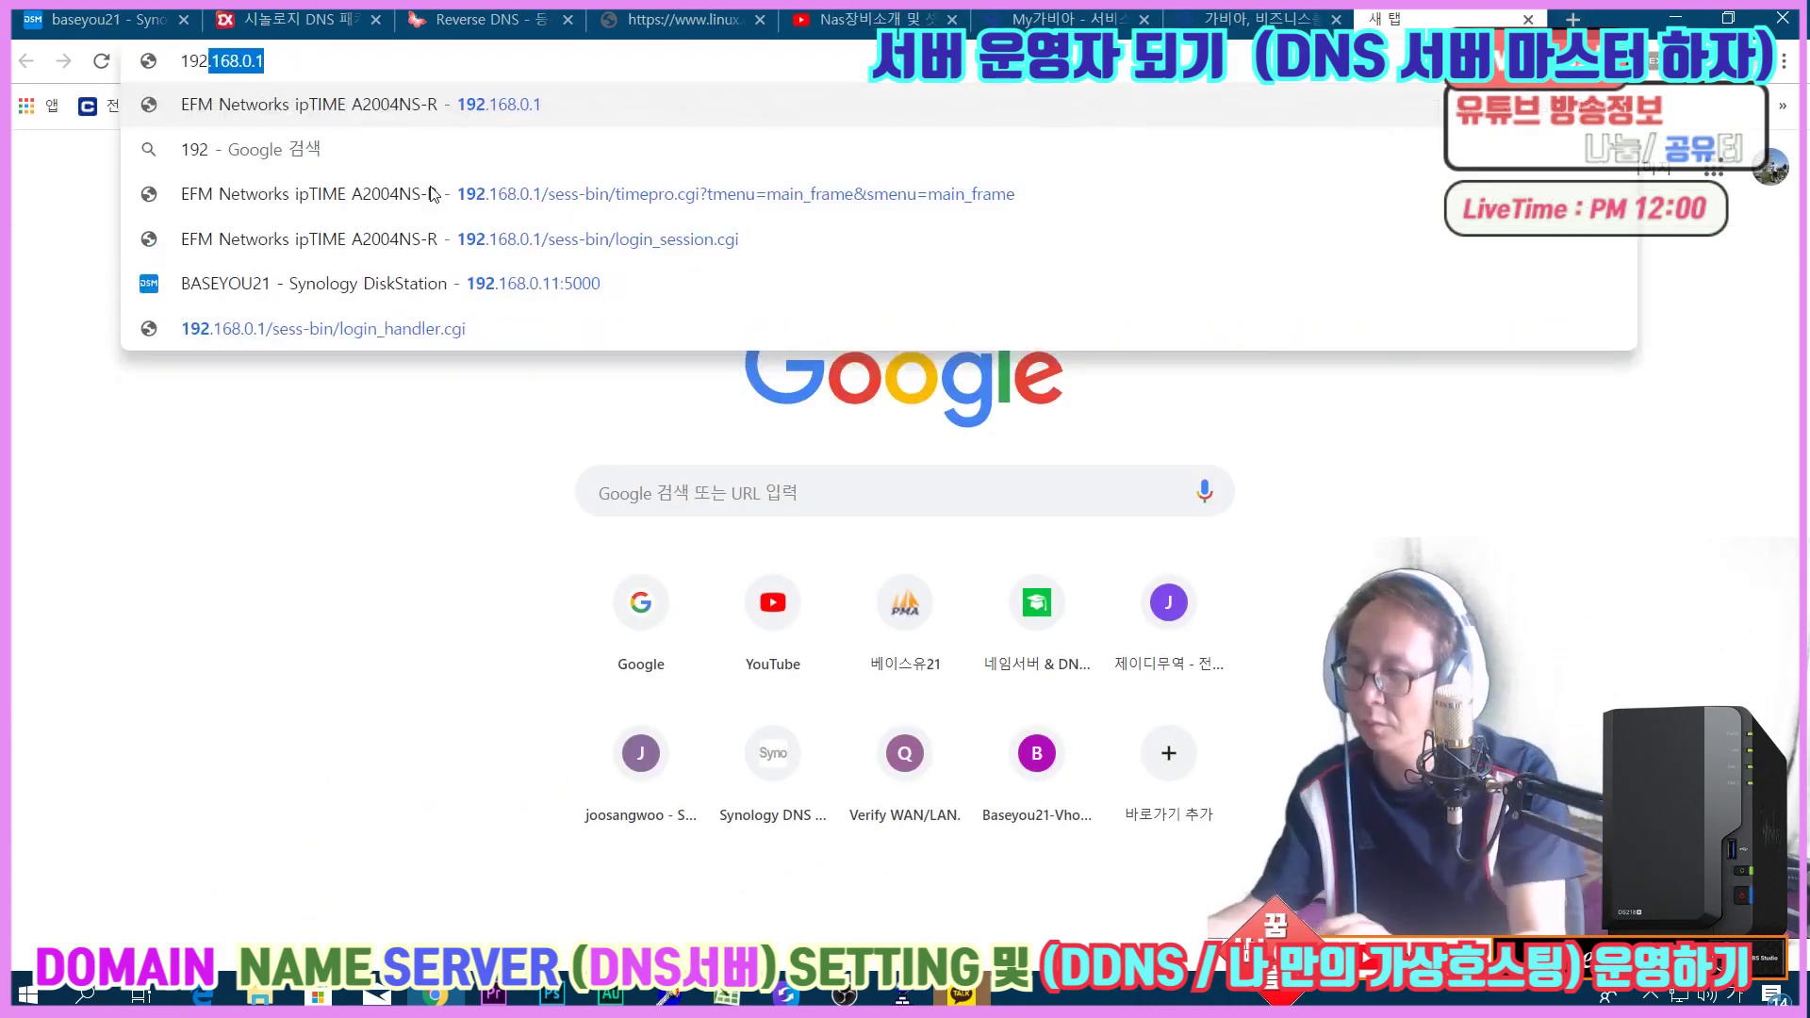
key(Return)
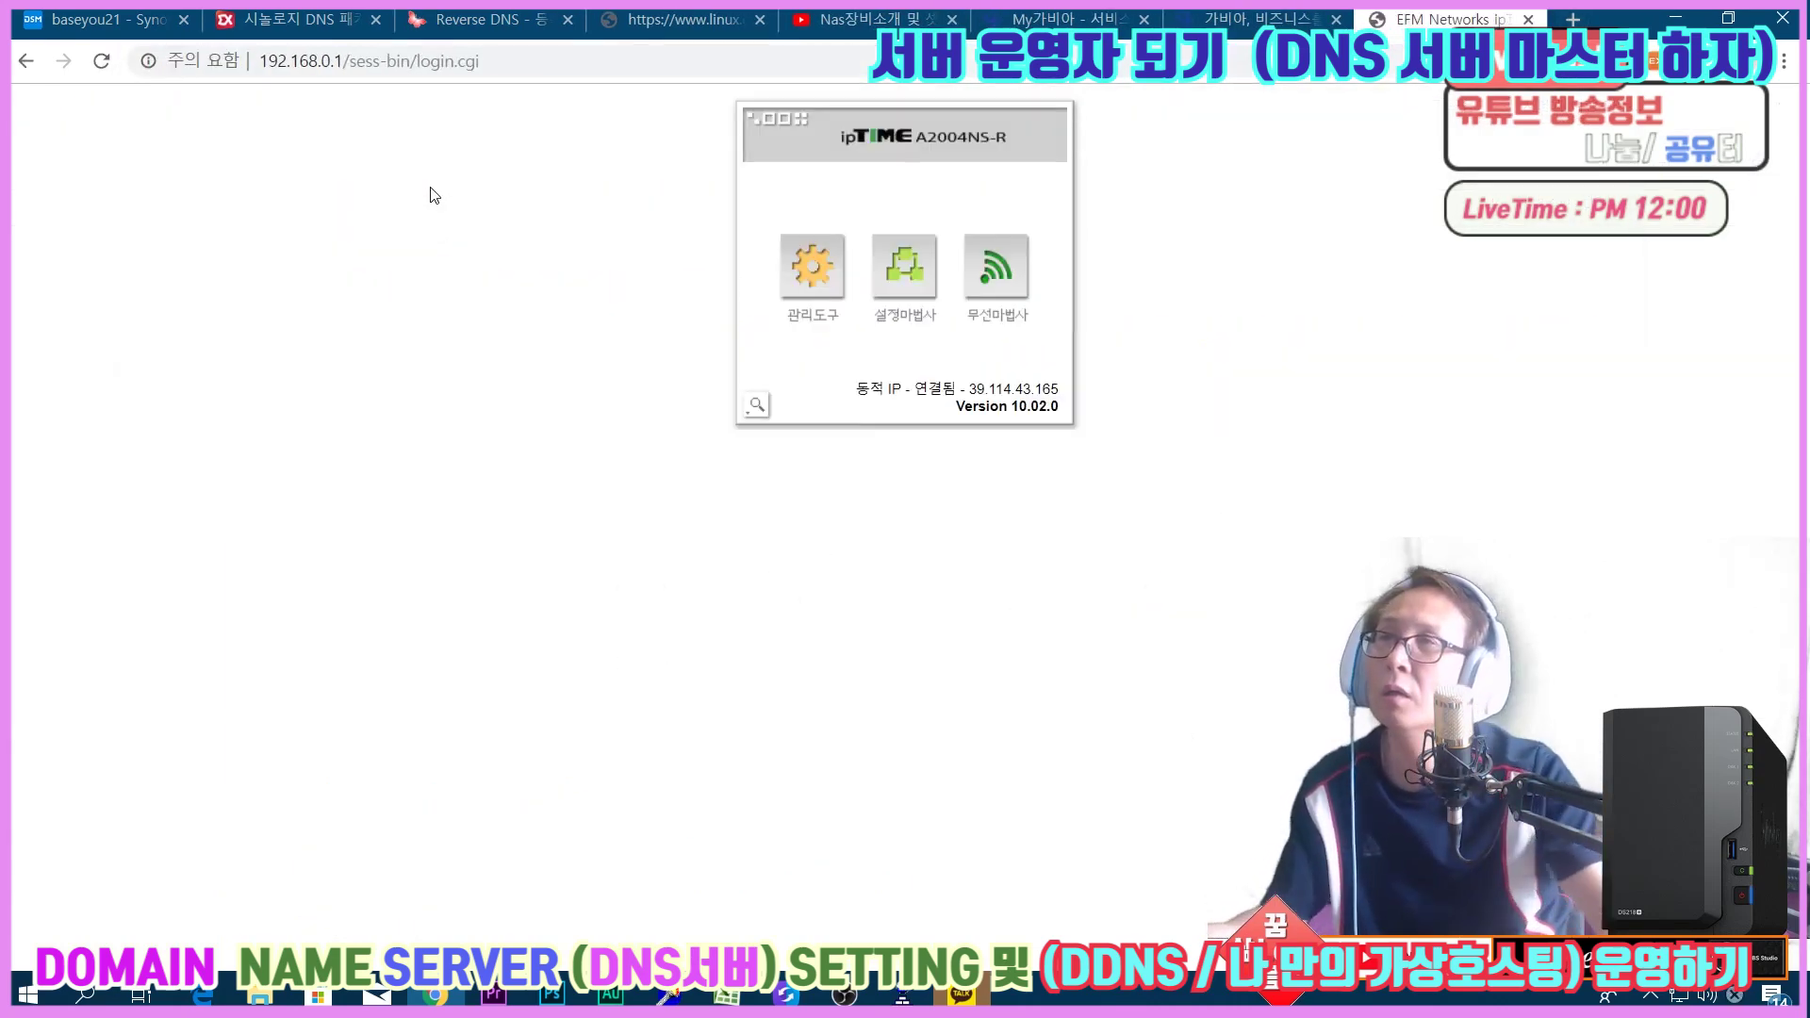
drag(963, 388, 1060, 391)
click(1191, 423)
click(780, 294)
Check the dns rule under 고급 설정 > NAT/라우터 관리 > 포트포워드 설정, then return to Synology.
click(92, 382)
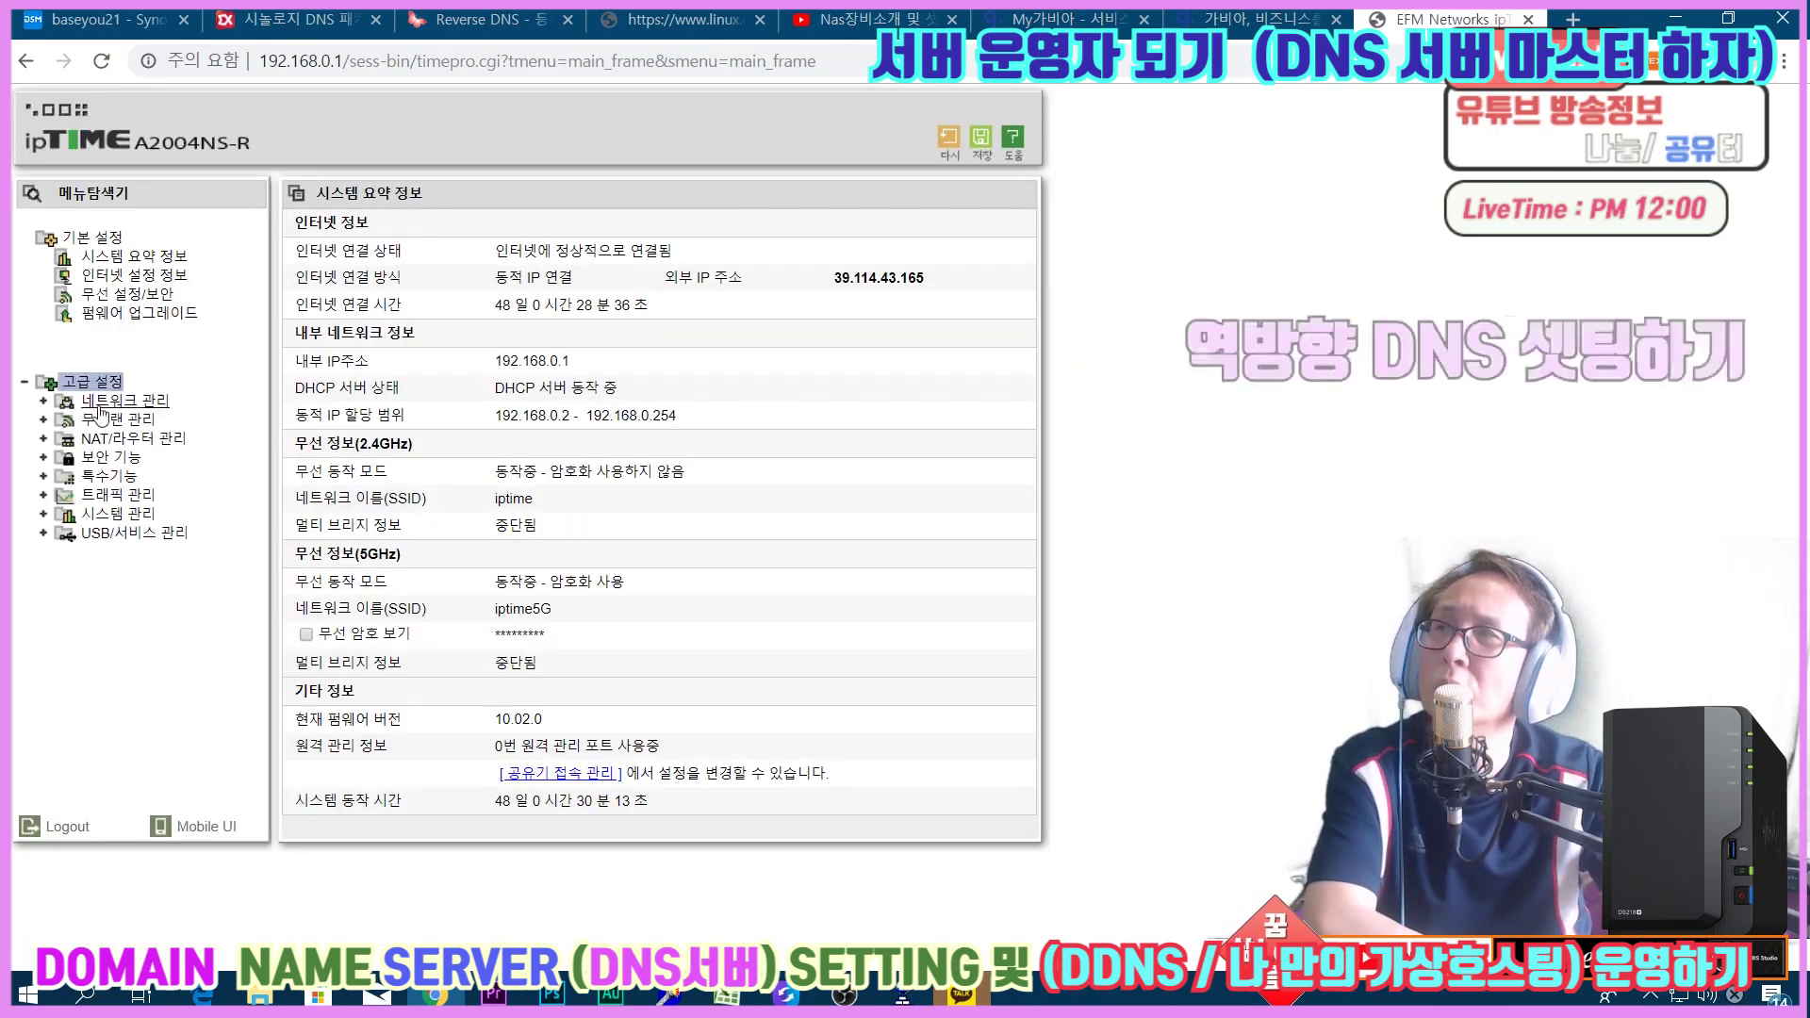
click(98, 439)
click(113, 458)
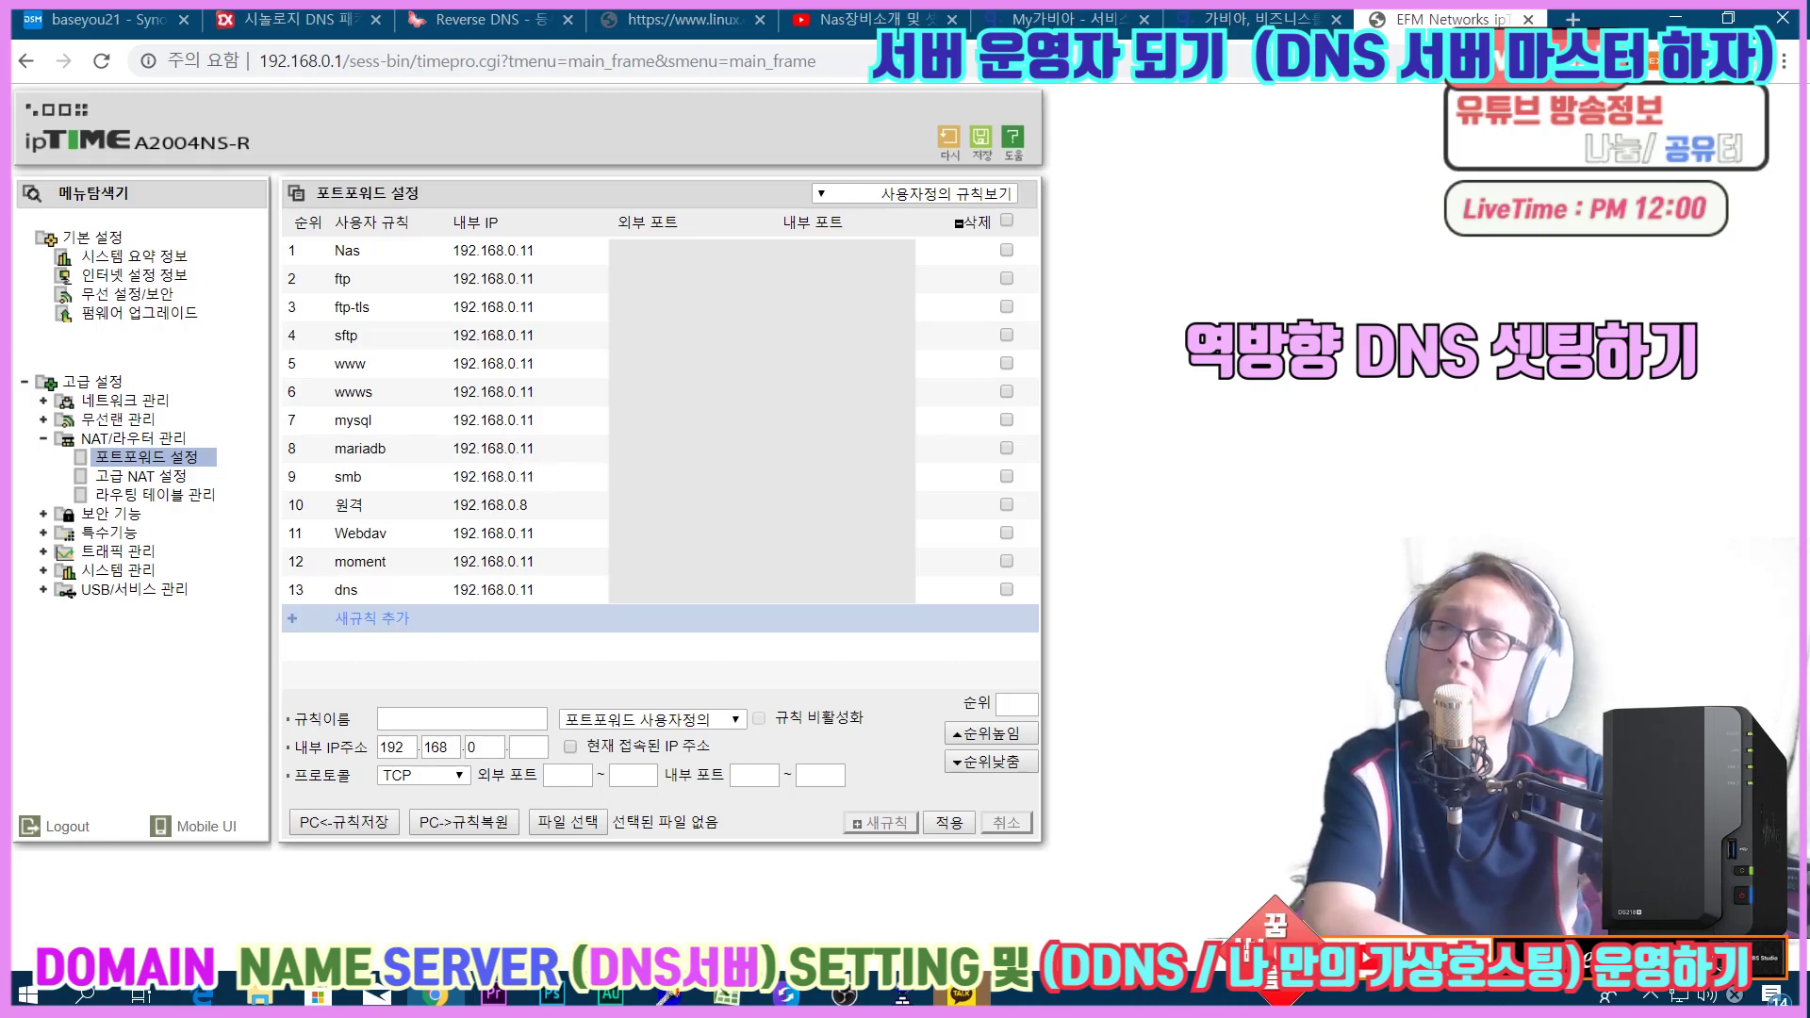
key(ctrl+1)
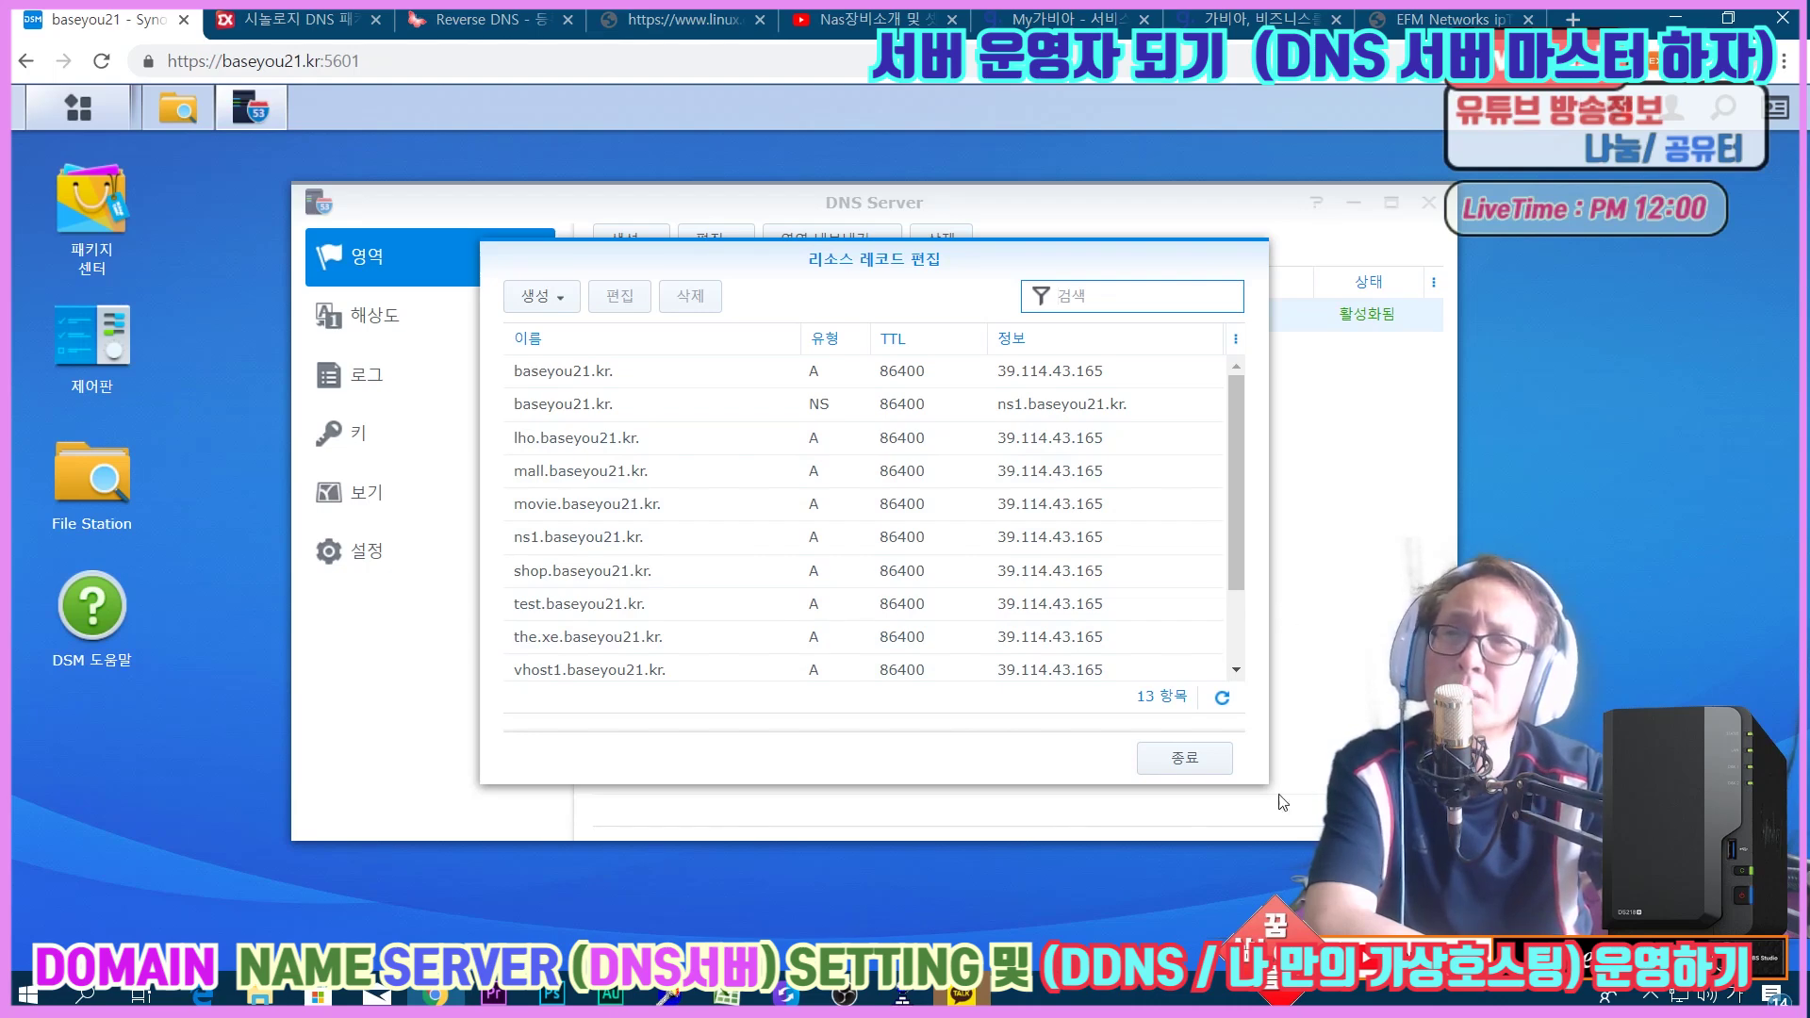
Close the baseyou21.kr resource record editor with 종료.
click(1199, 765)
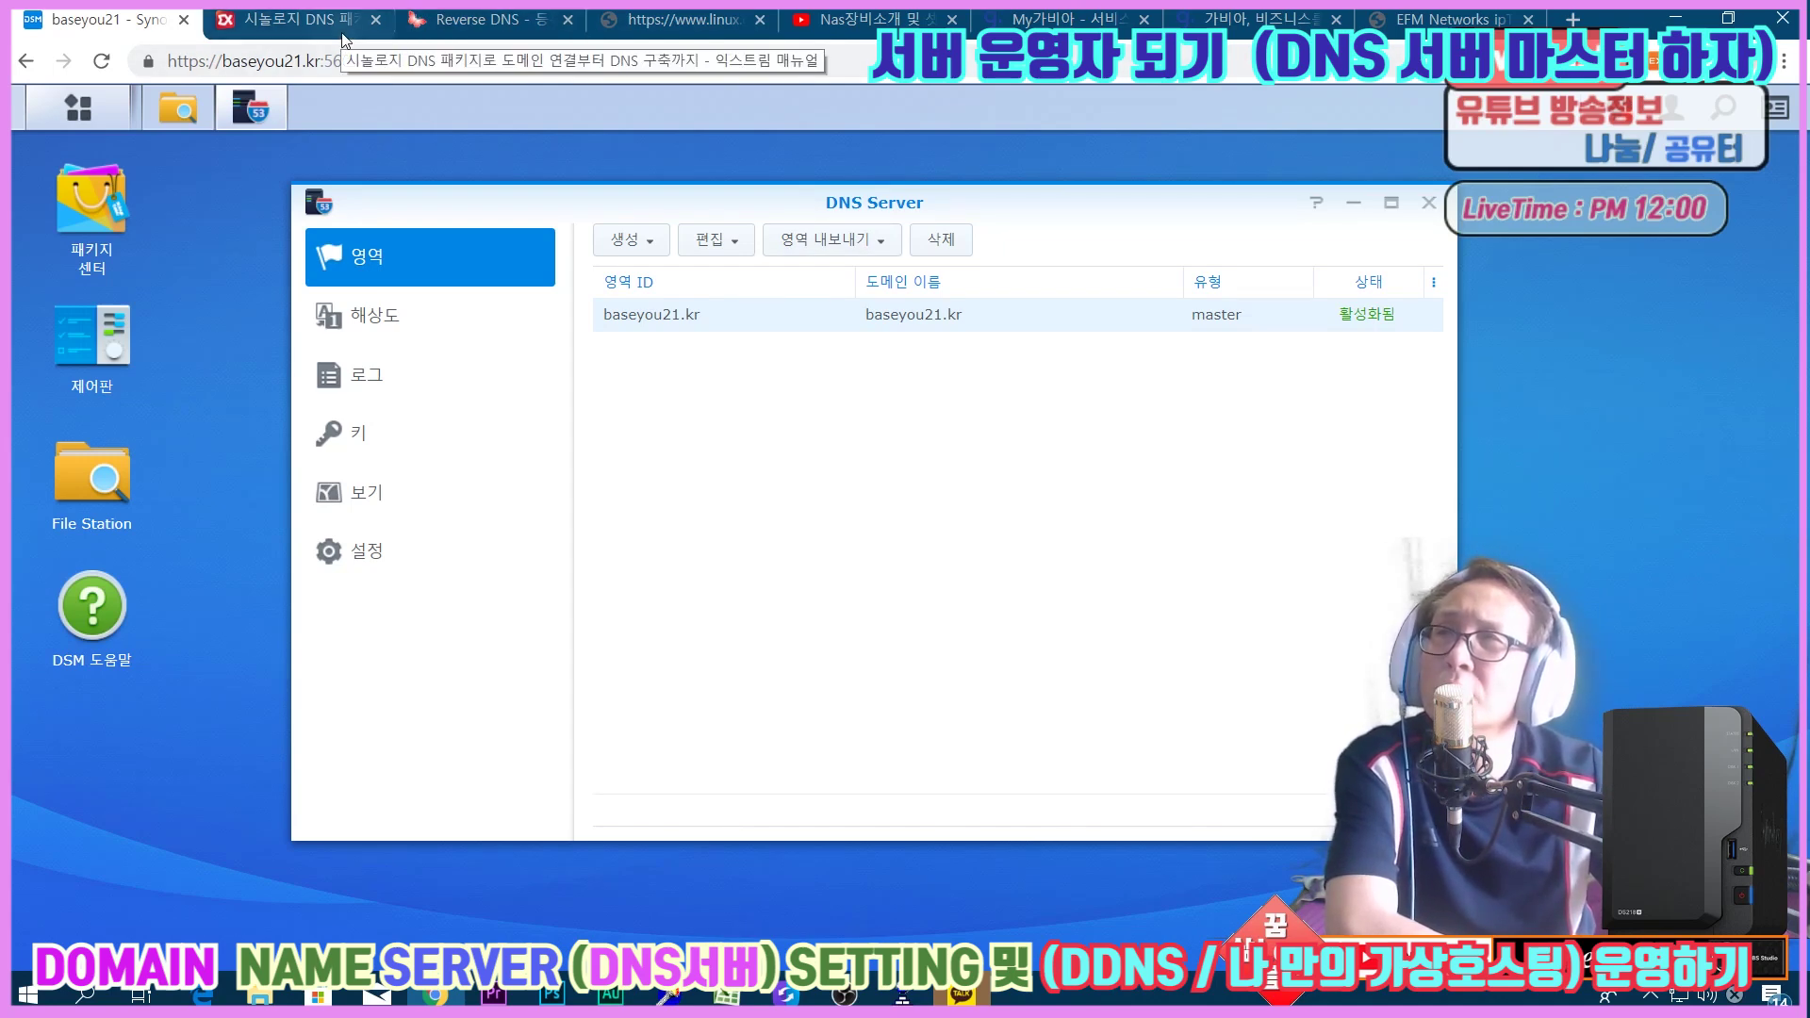
On the Reverse DNS article, highlight the RDNS heading and the sentence on its basic purpose.
click(469, 24)
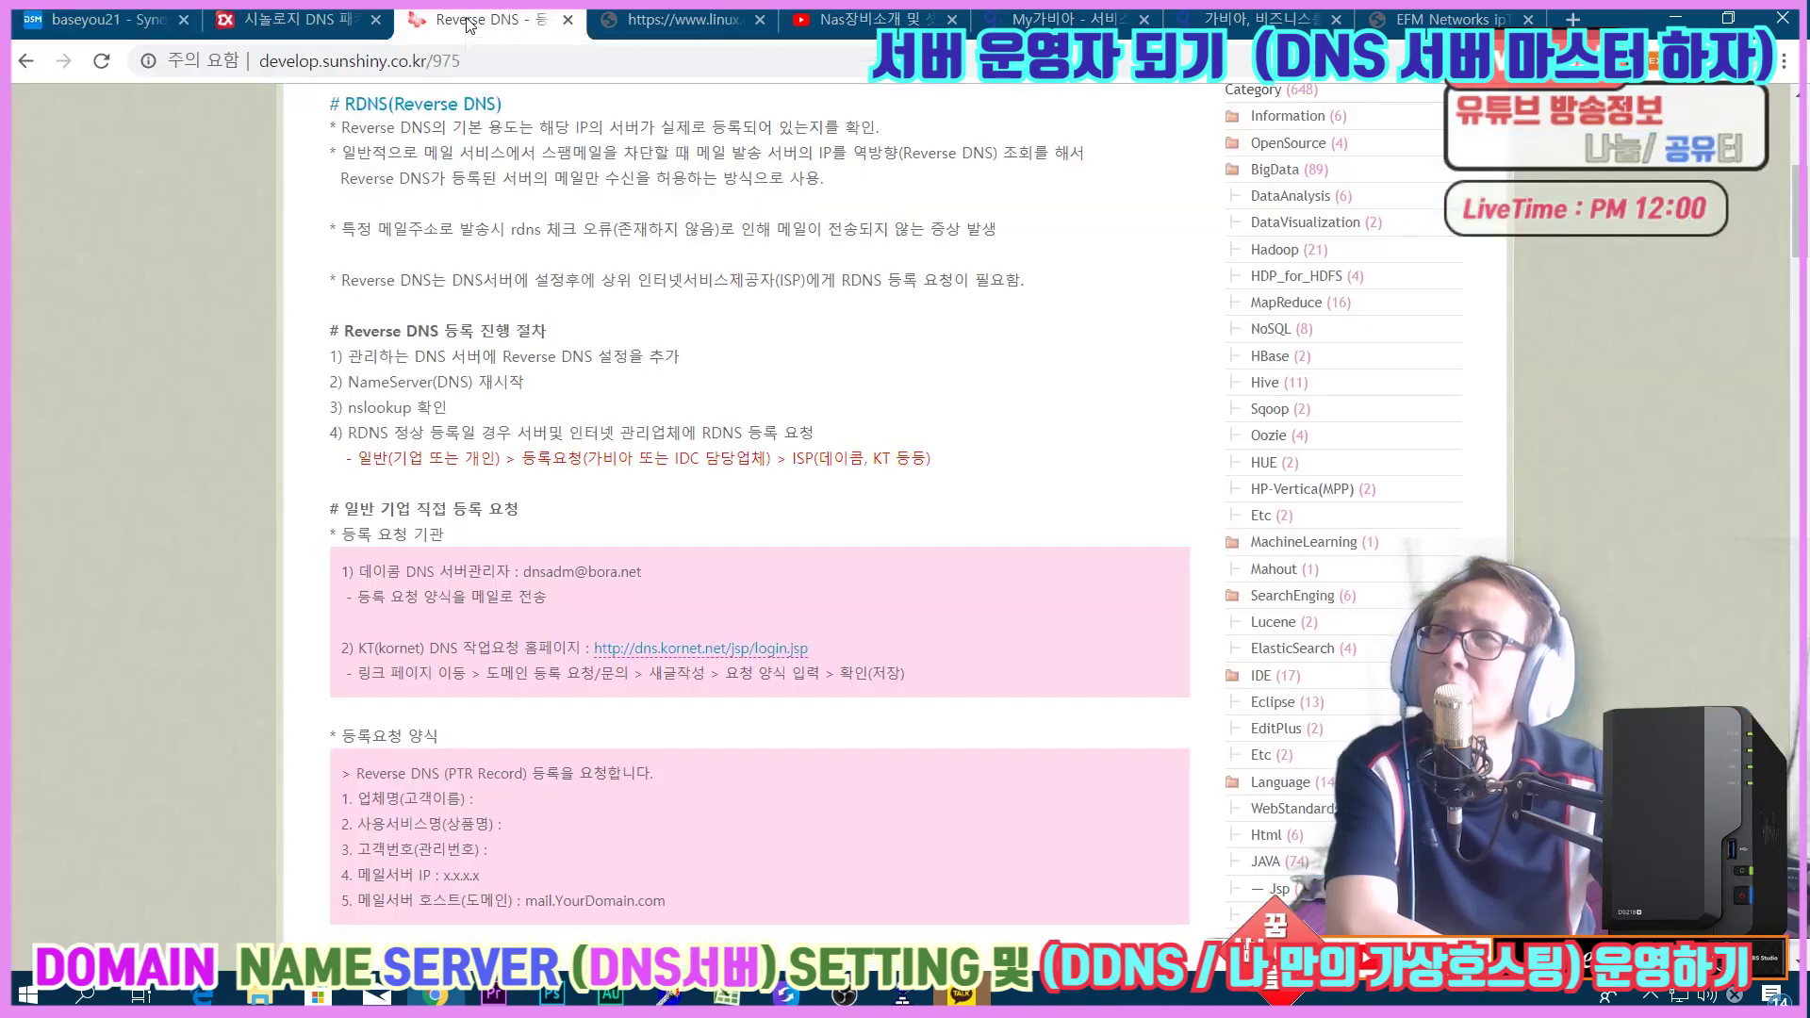
scroll(632, 334, down, 2)
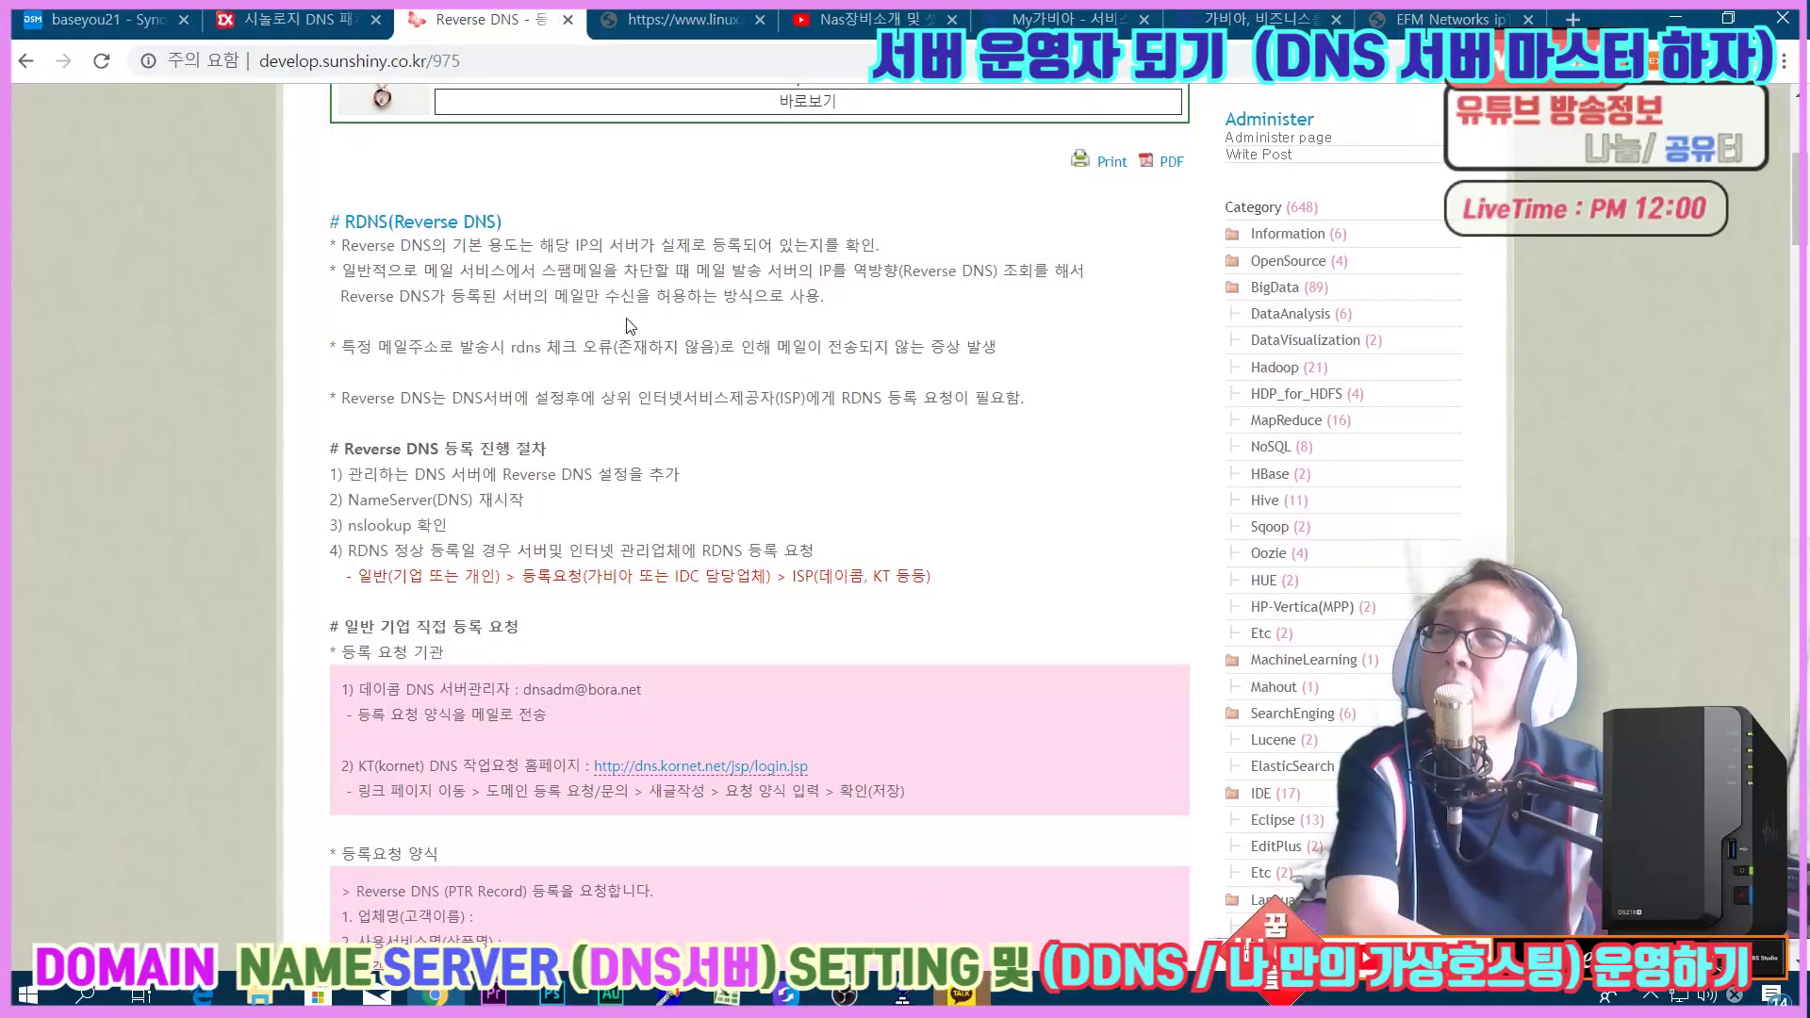
drag(345, 221, 497, 219)
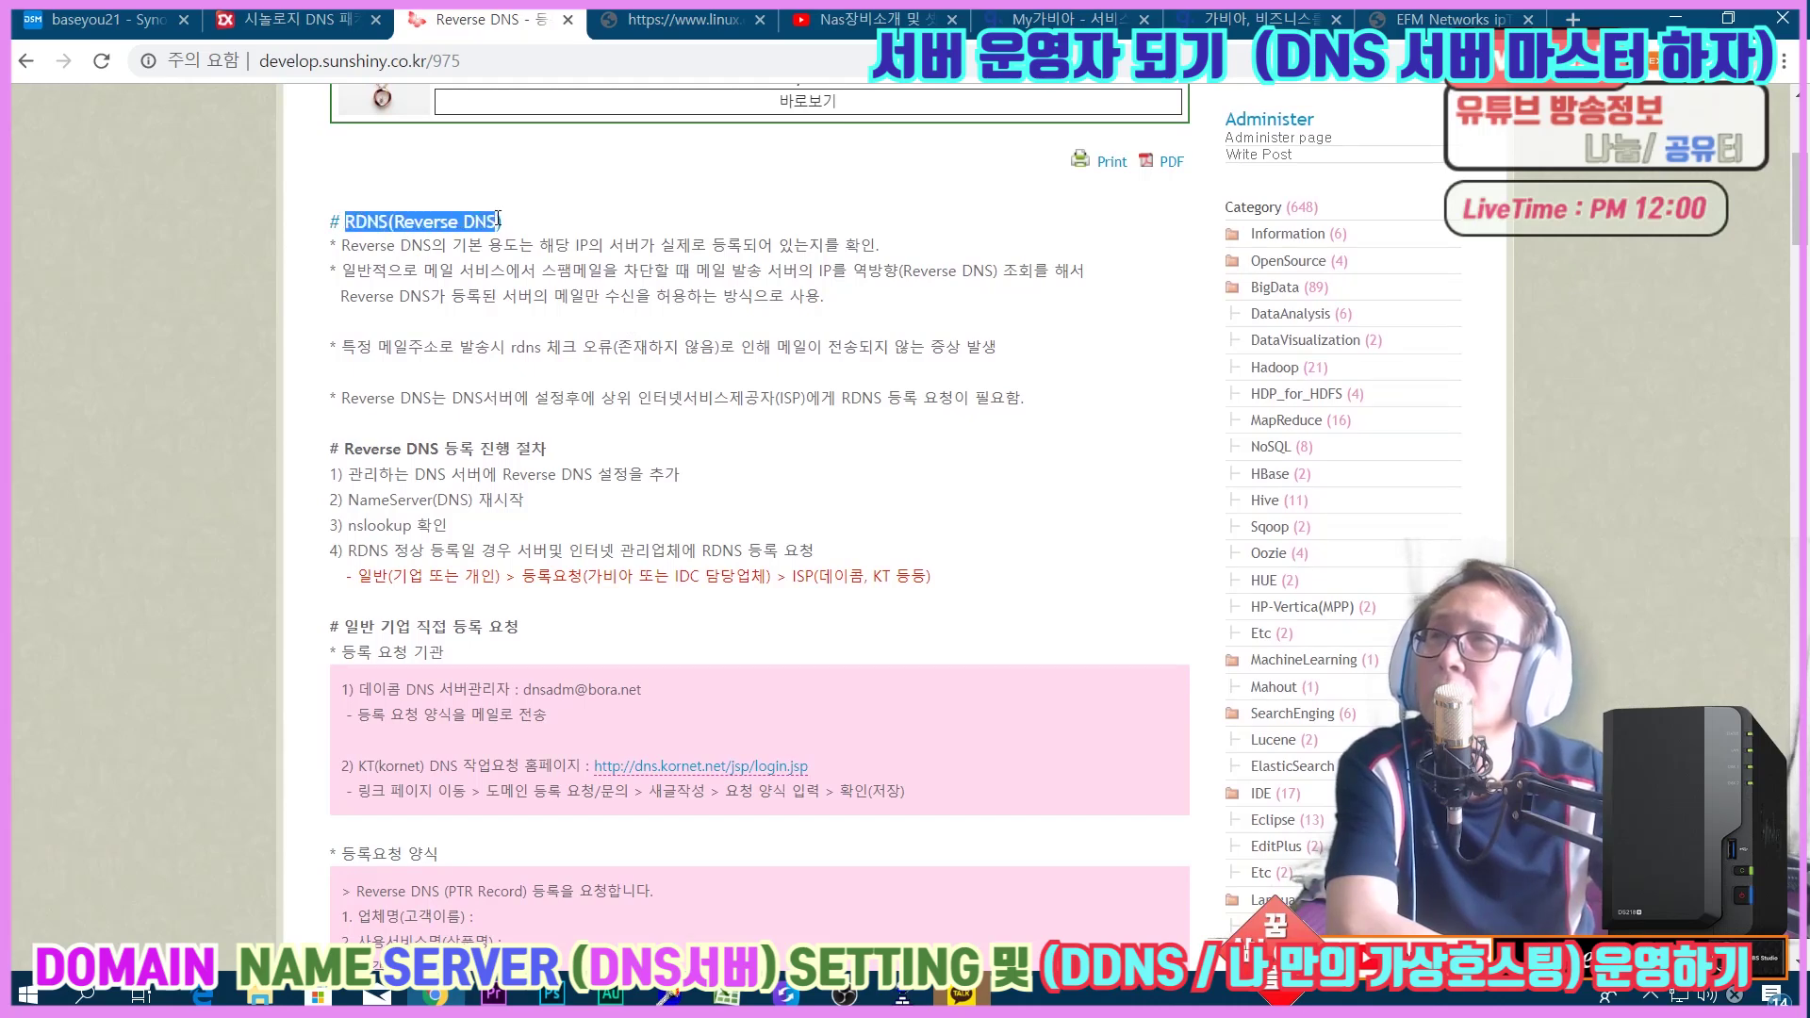
click(555, 224)
drag(347, 248, 902, 253)
click(574, 248)
click(944, 245)
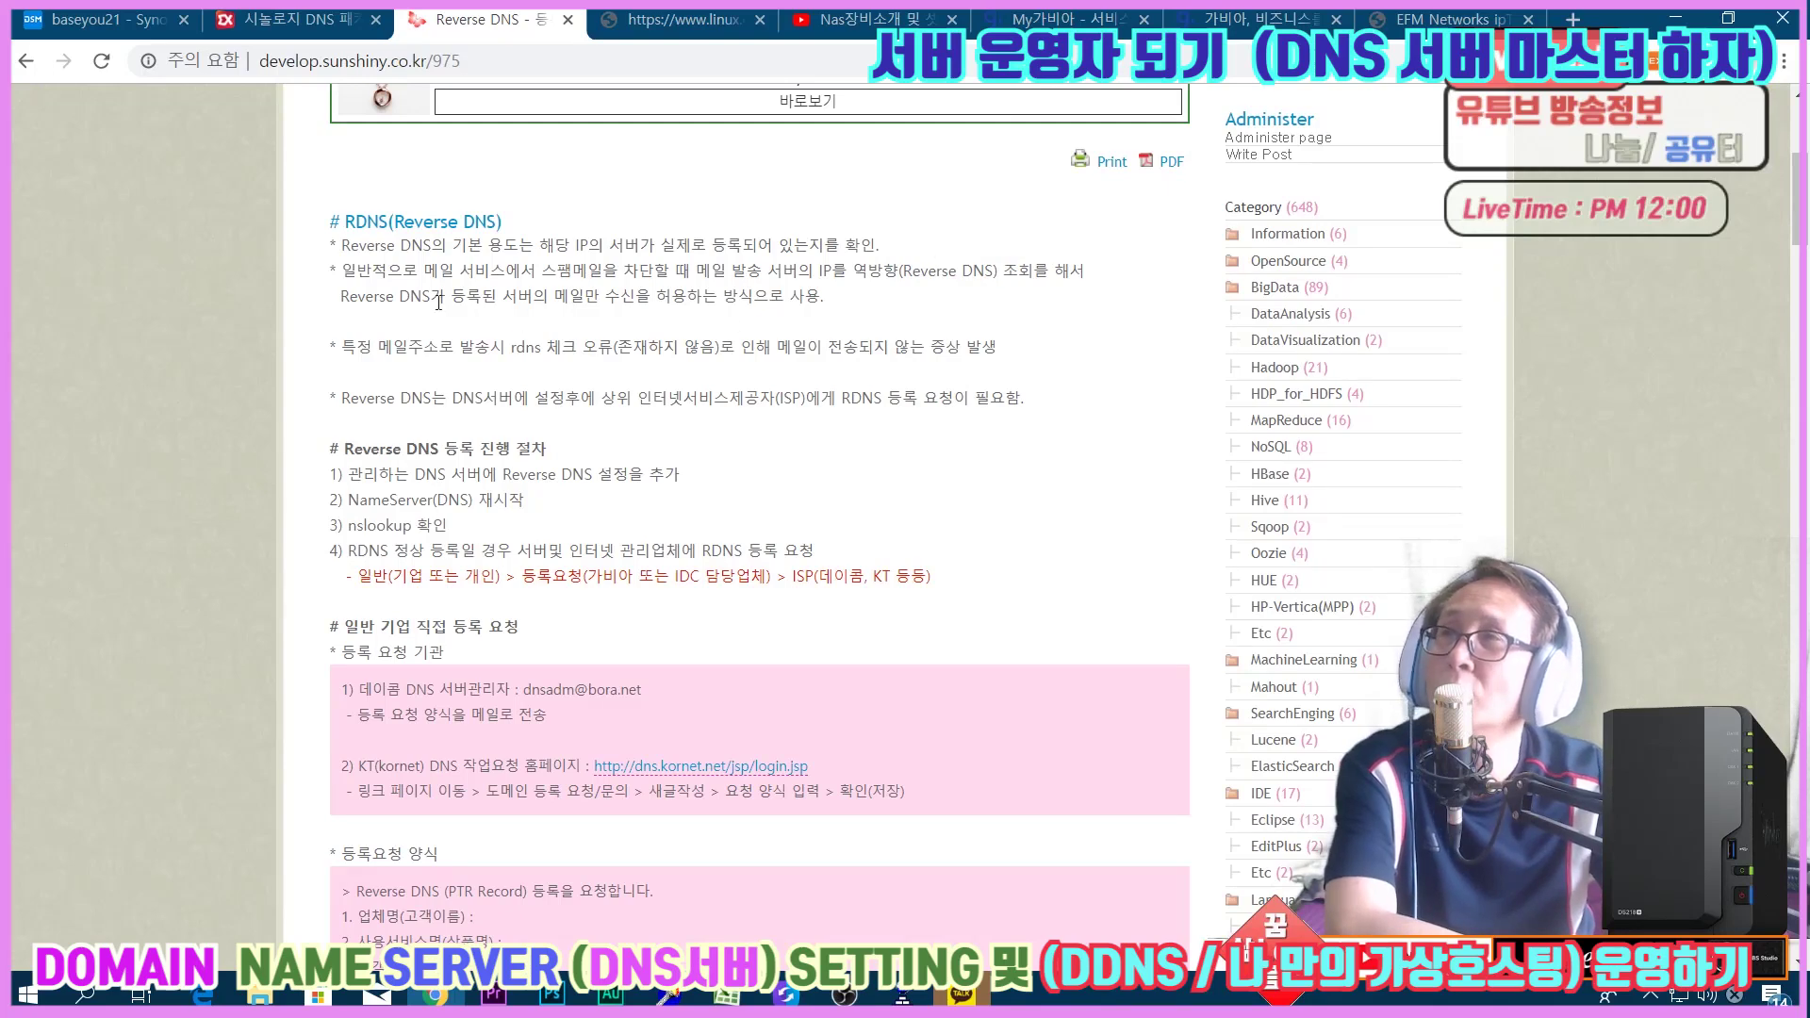
Highlight the second bullet's phrases on mail service and the mail-sending server IP.
drag(345, 272, 403, 271)
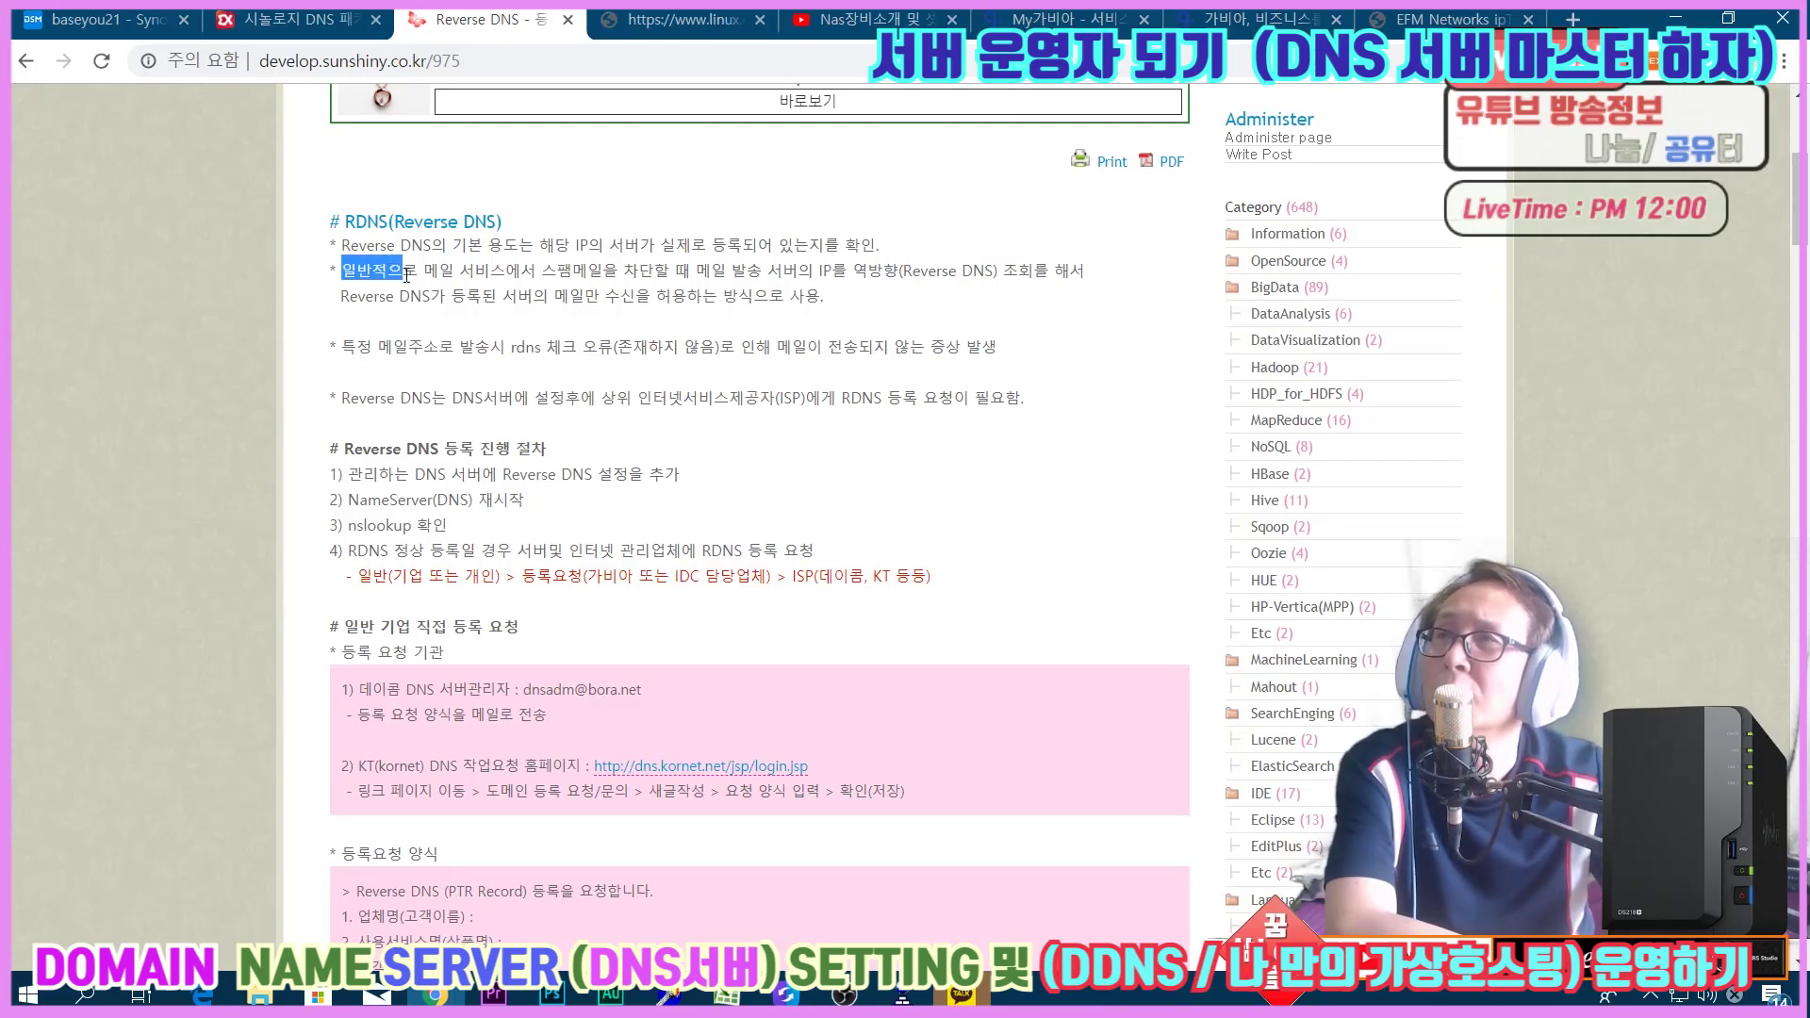
click(780, 338)
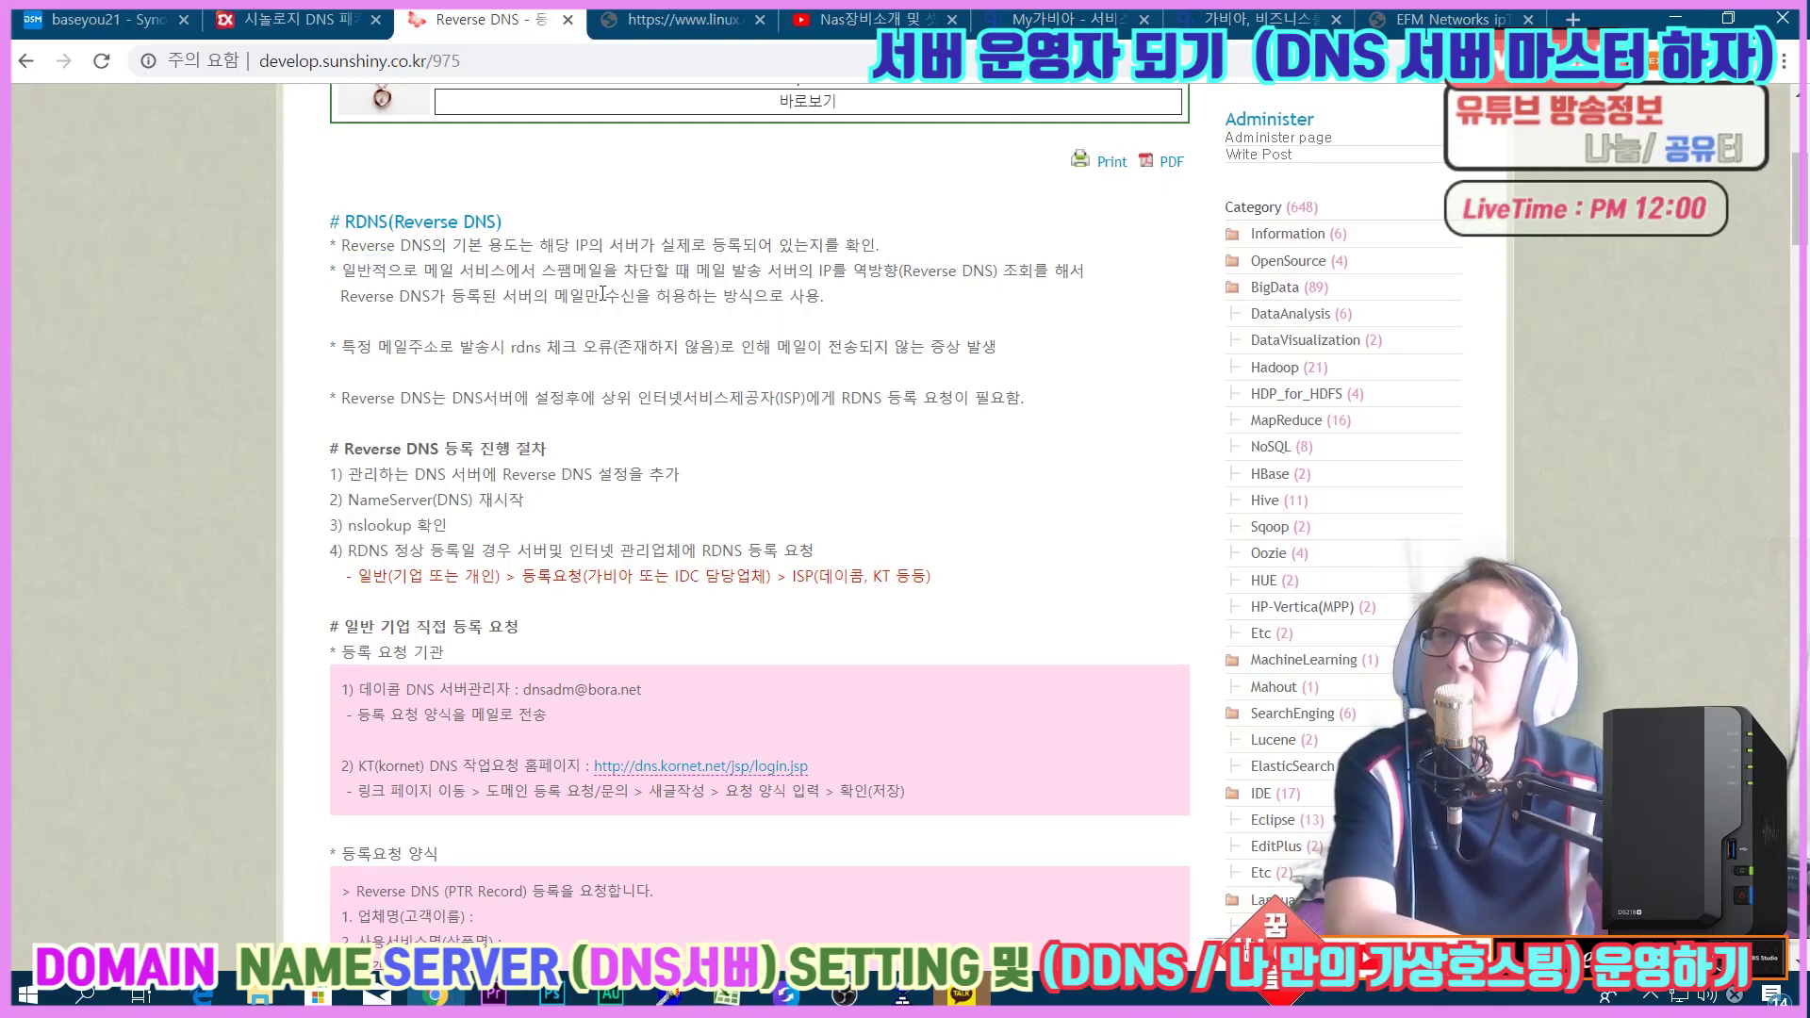
drag(403, 274, 512, 273)
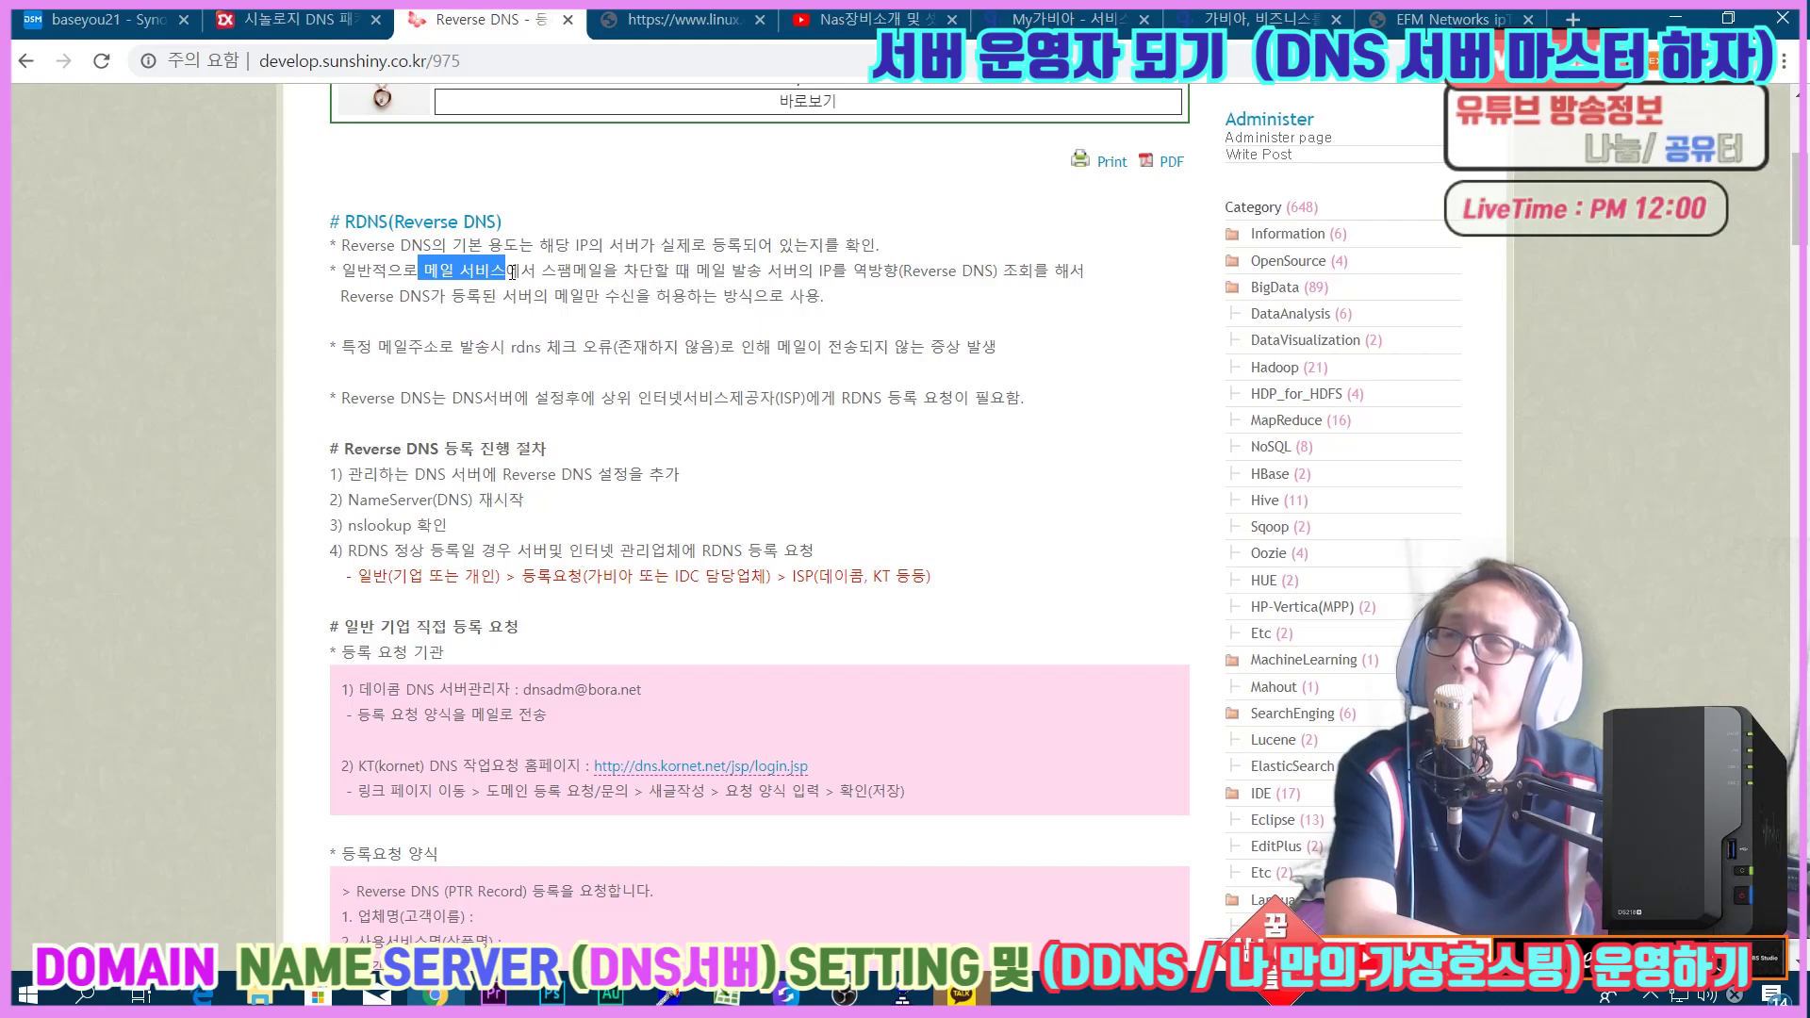
click(609, 274)
drag(691, 273, 1064, 299)
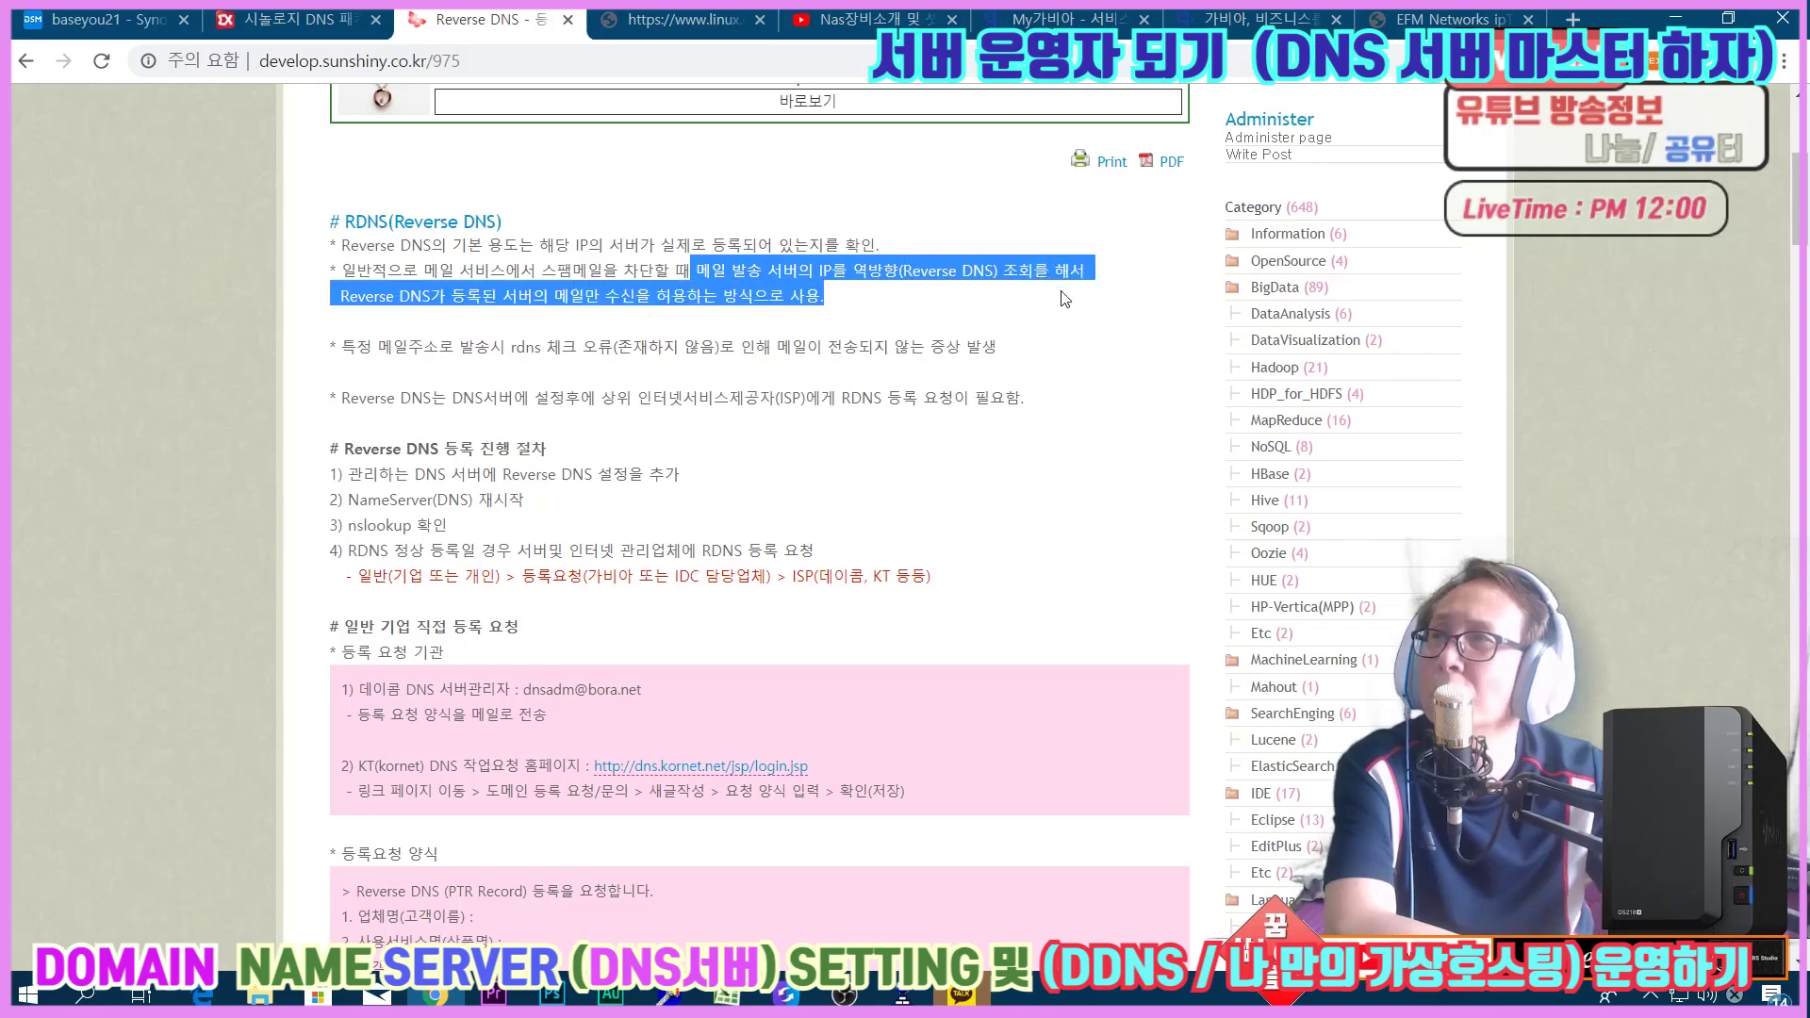
click(1004, 314)
drag(517, 297, 792, 297)
click(869, 311)
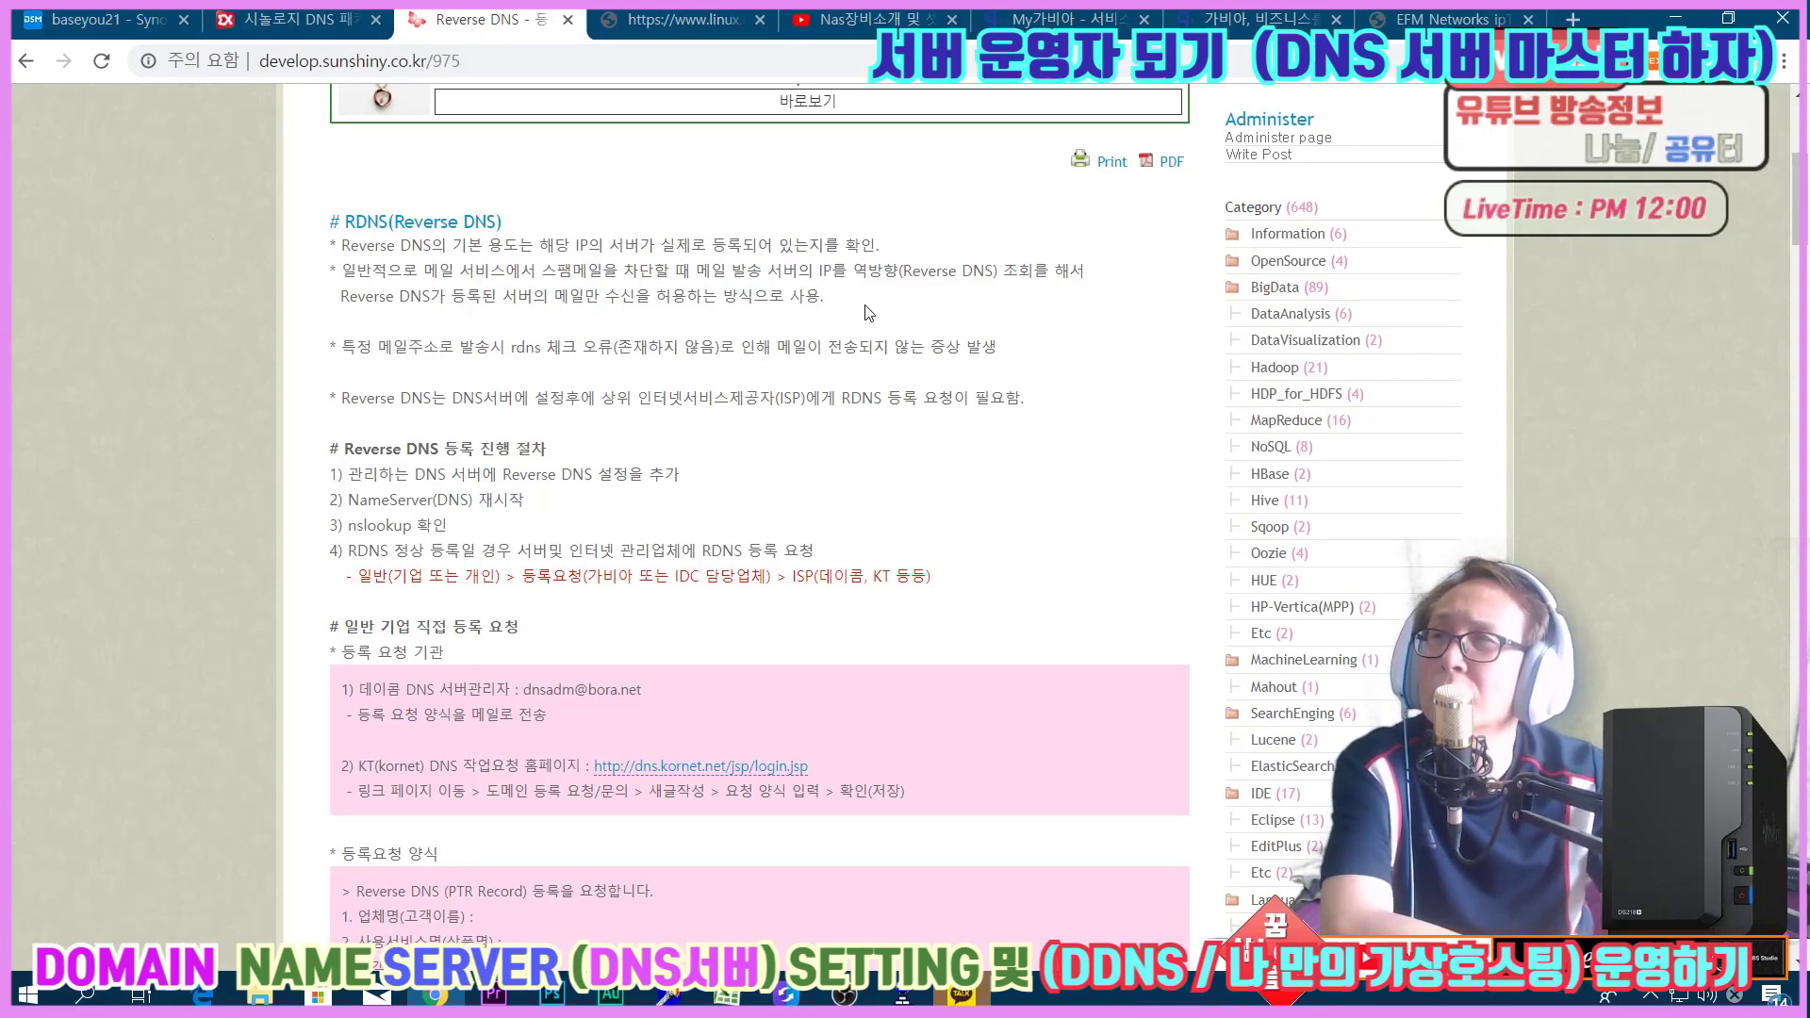
scroll(869, 312, down, 2)
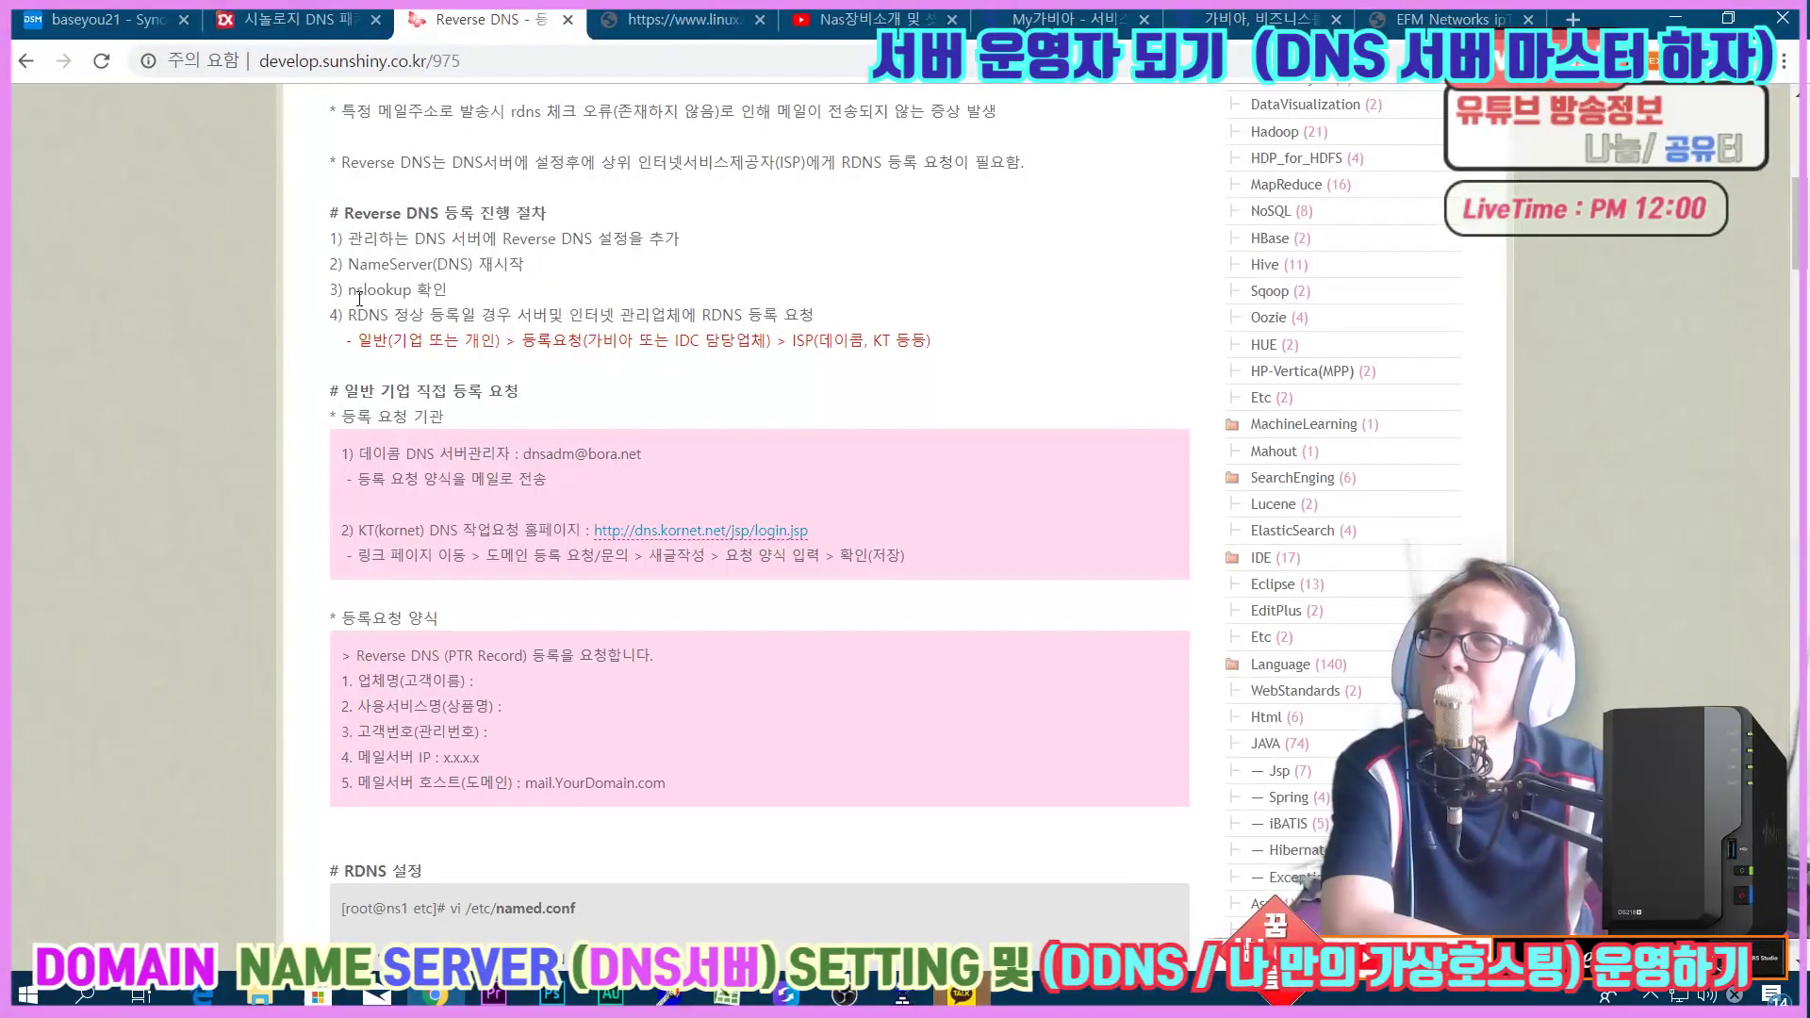
drag(347, 290, 490, 289)
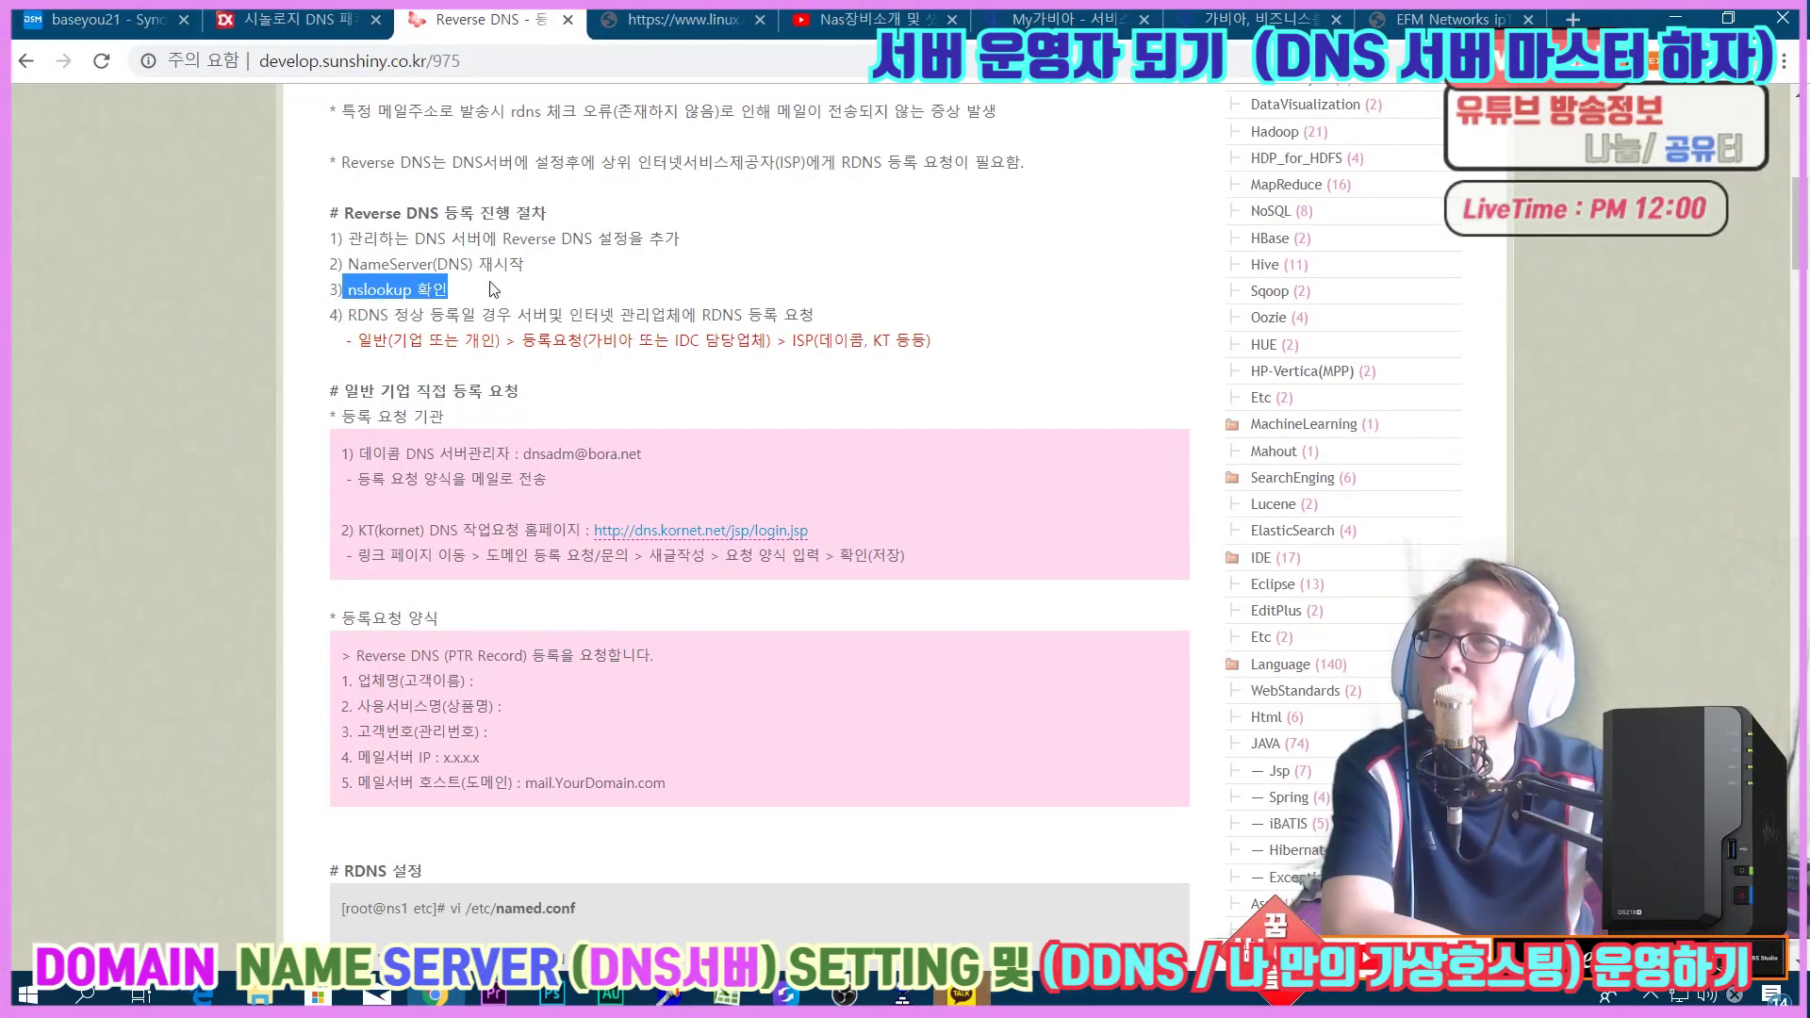
click(563, 290)
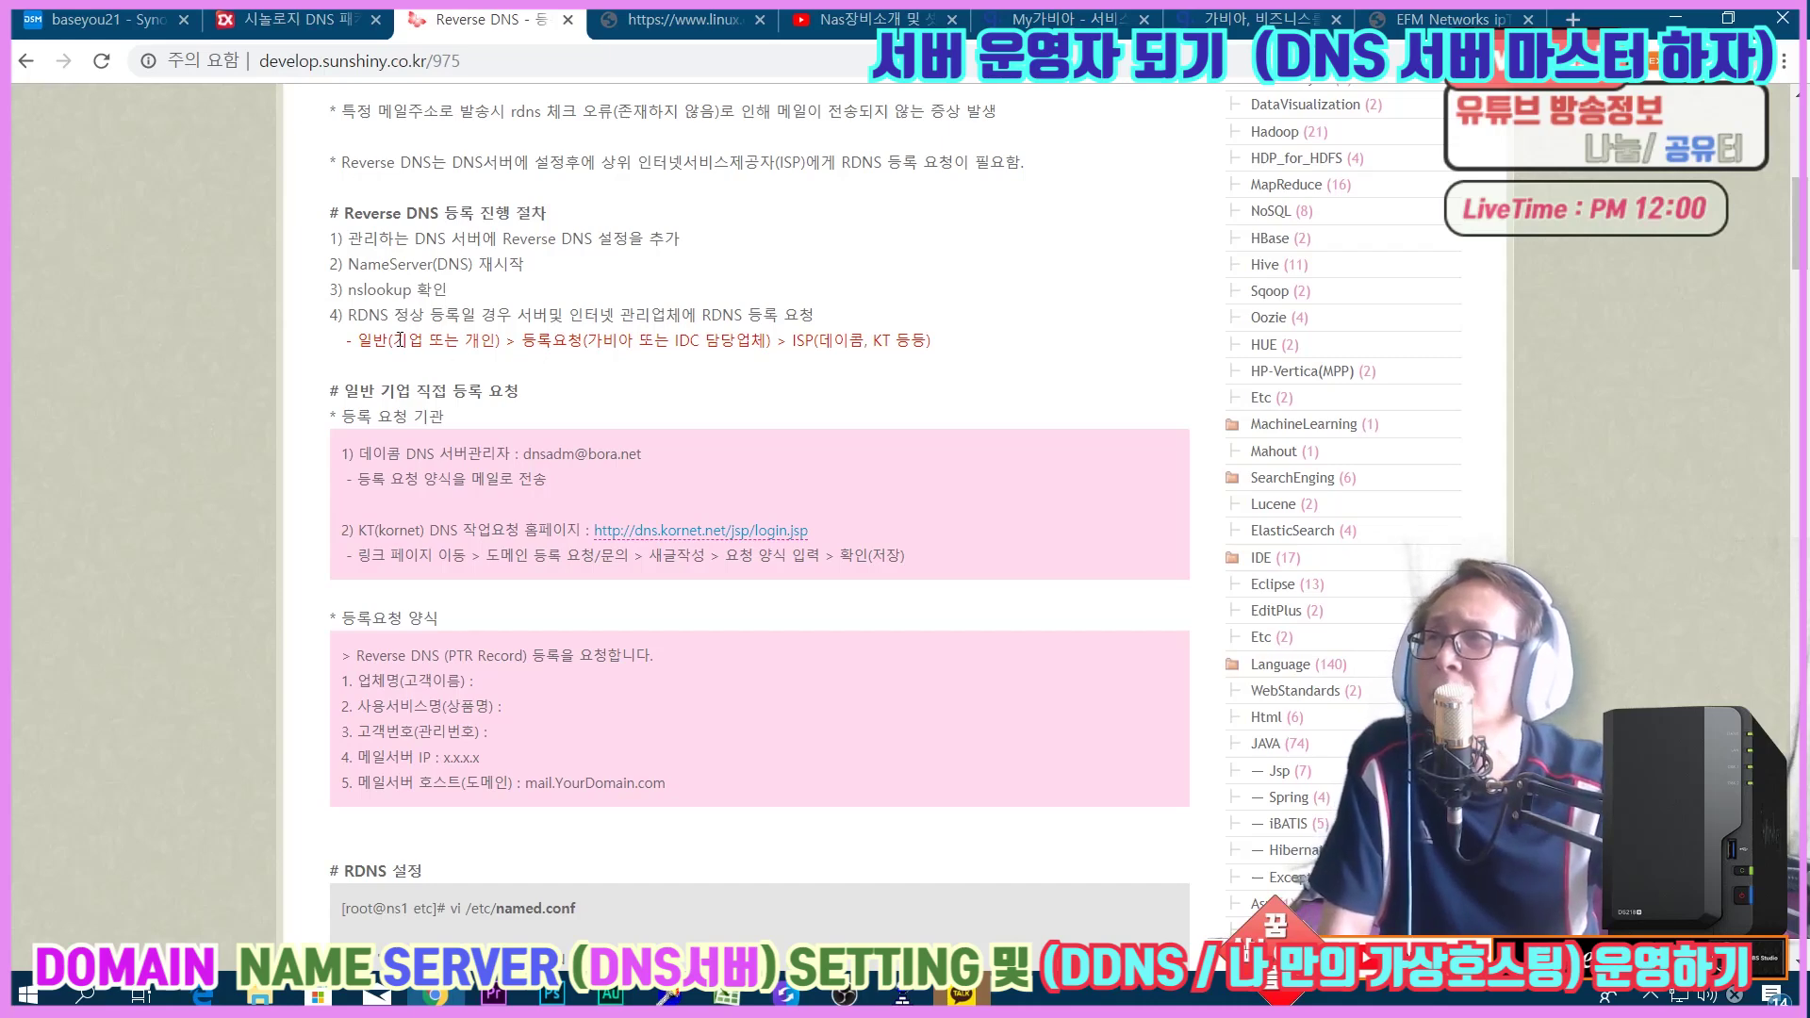
drag(350, 313, 840, 321)
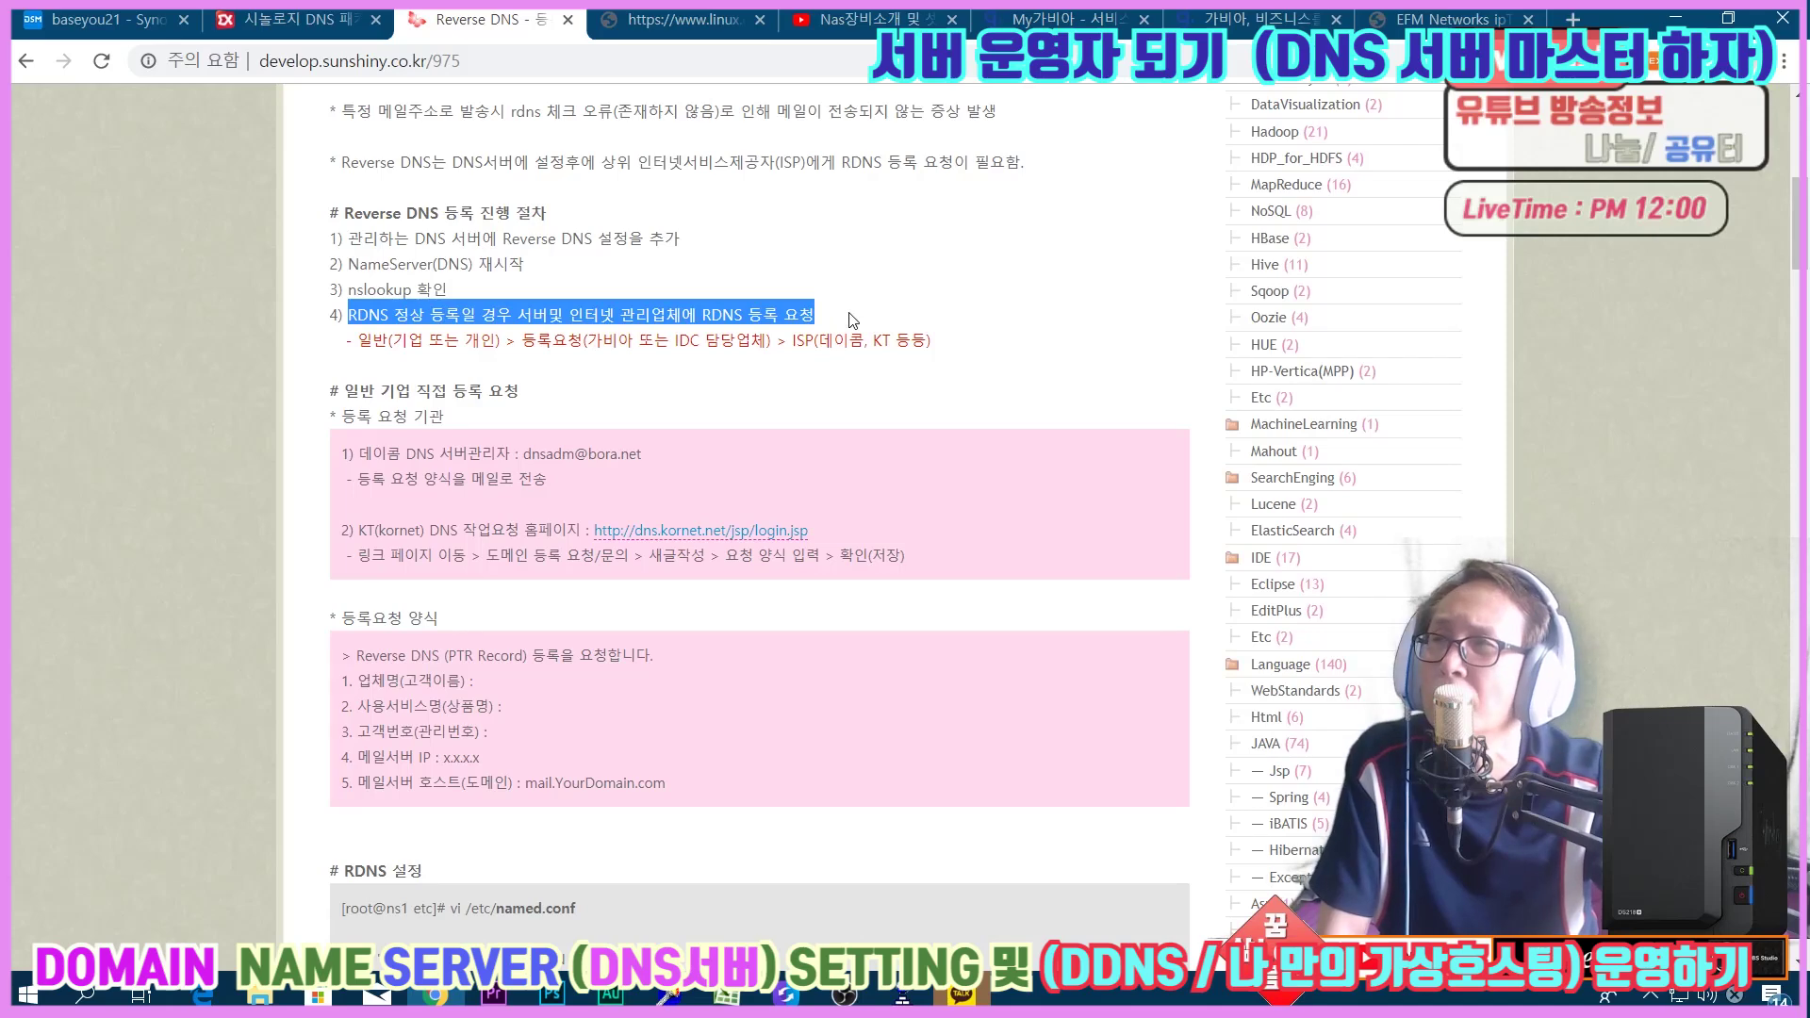
click(836, 350)
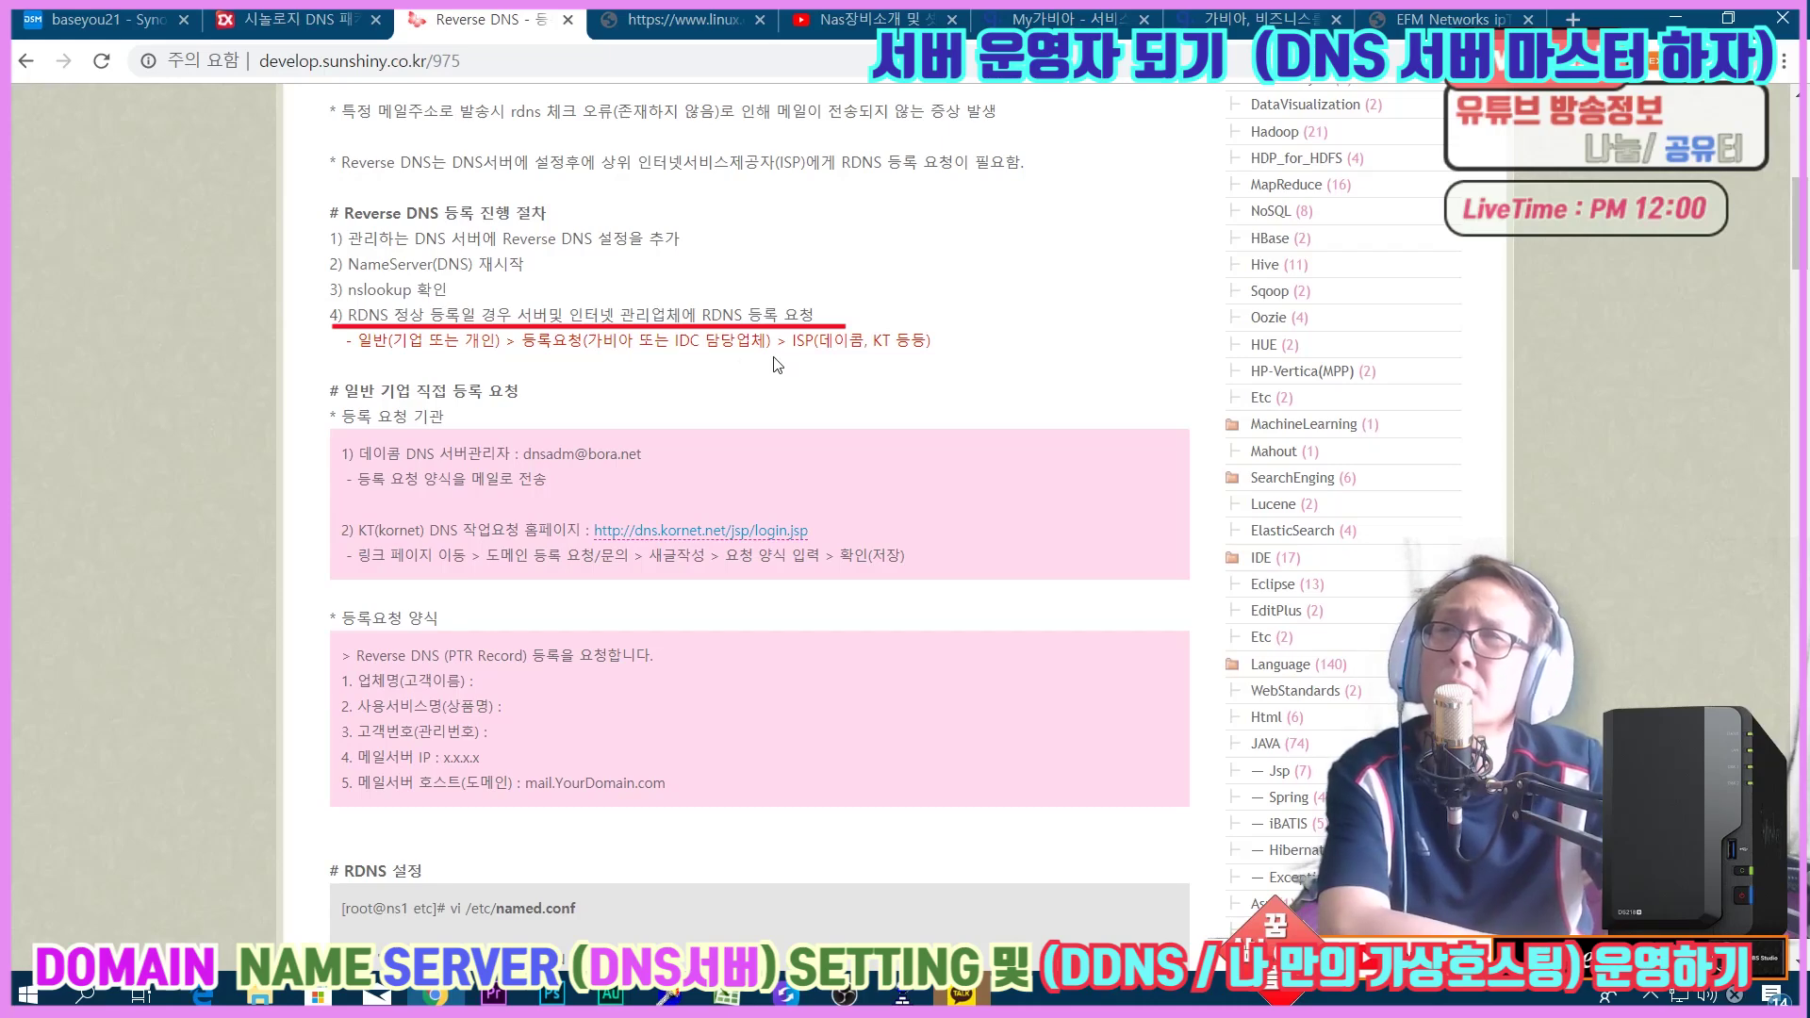
drag(359, 341, 952, 351)
click(1021, 361)
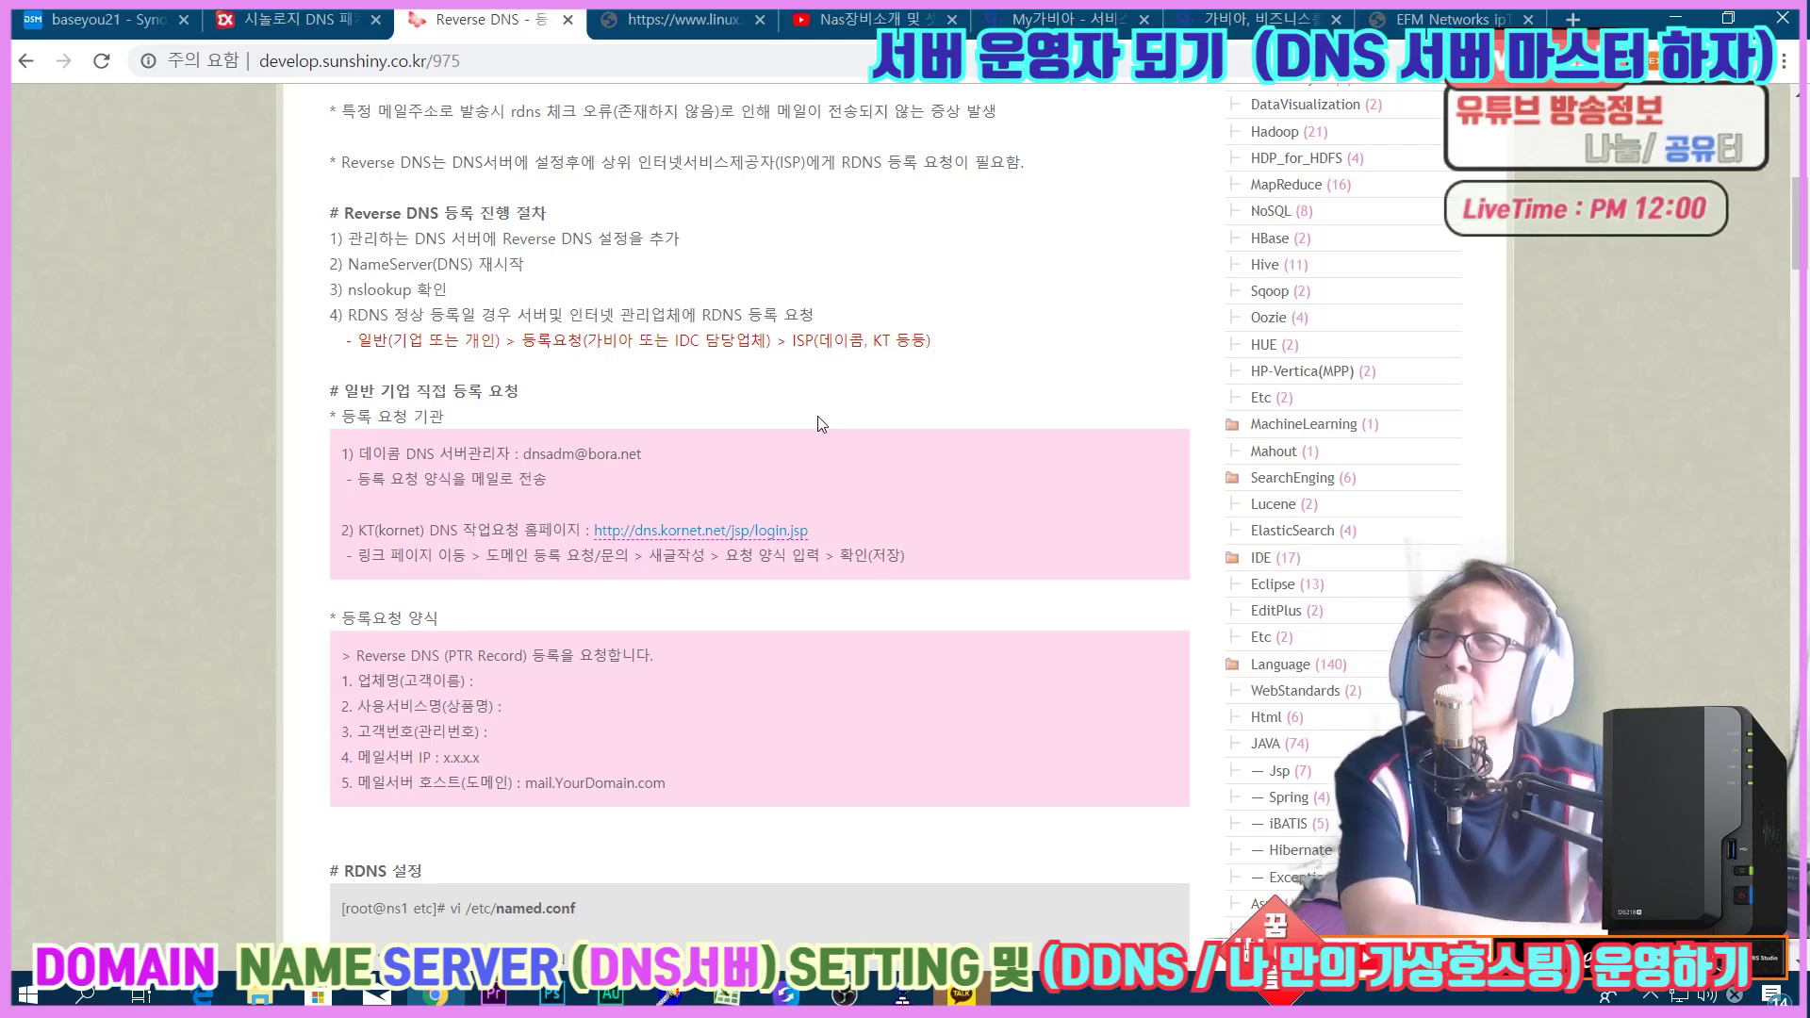
Highlight named.conf in the config line, then the nslookup command and default server address.
scroll(817, 416, down, 7)
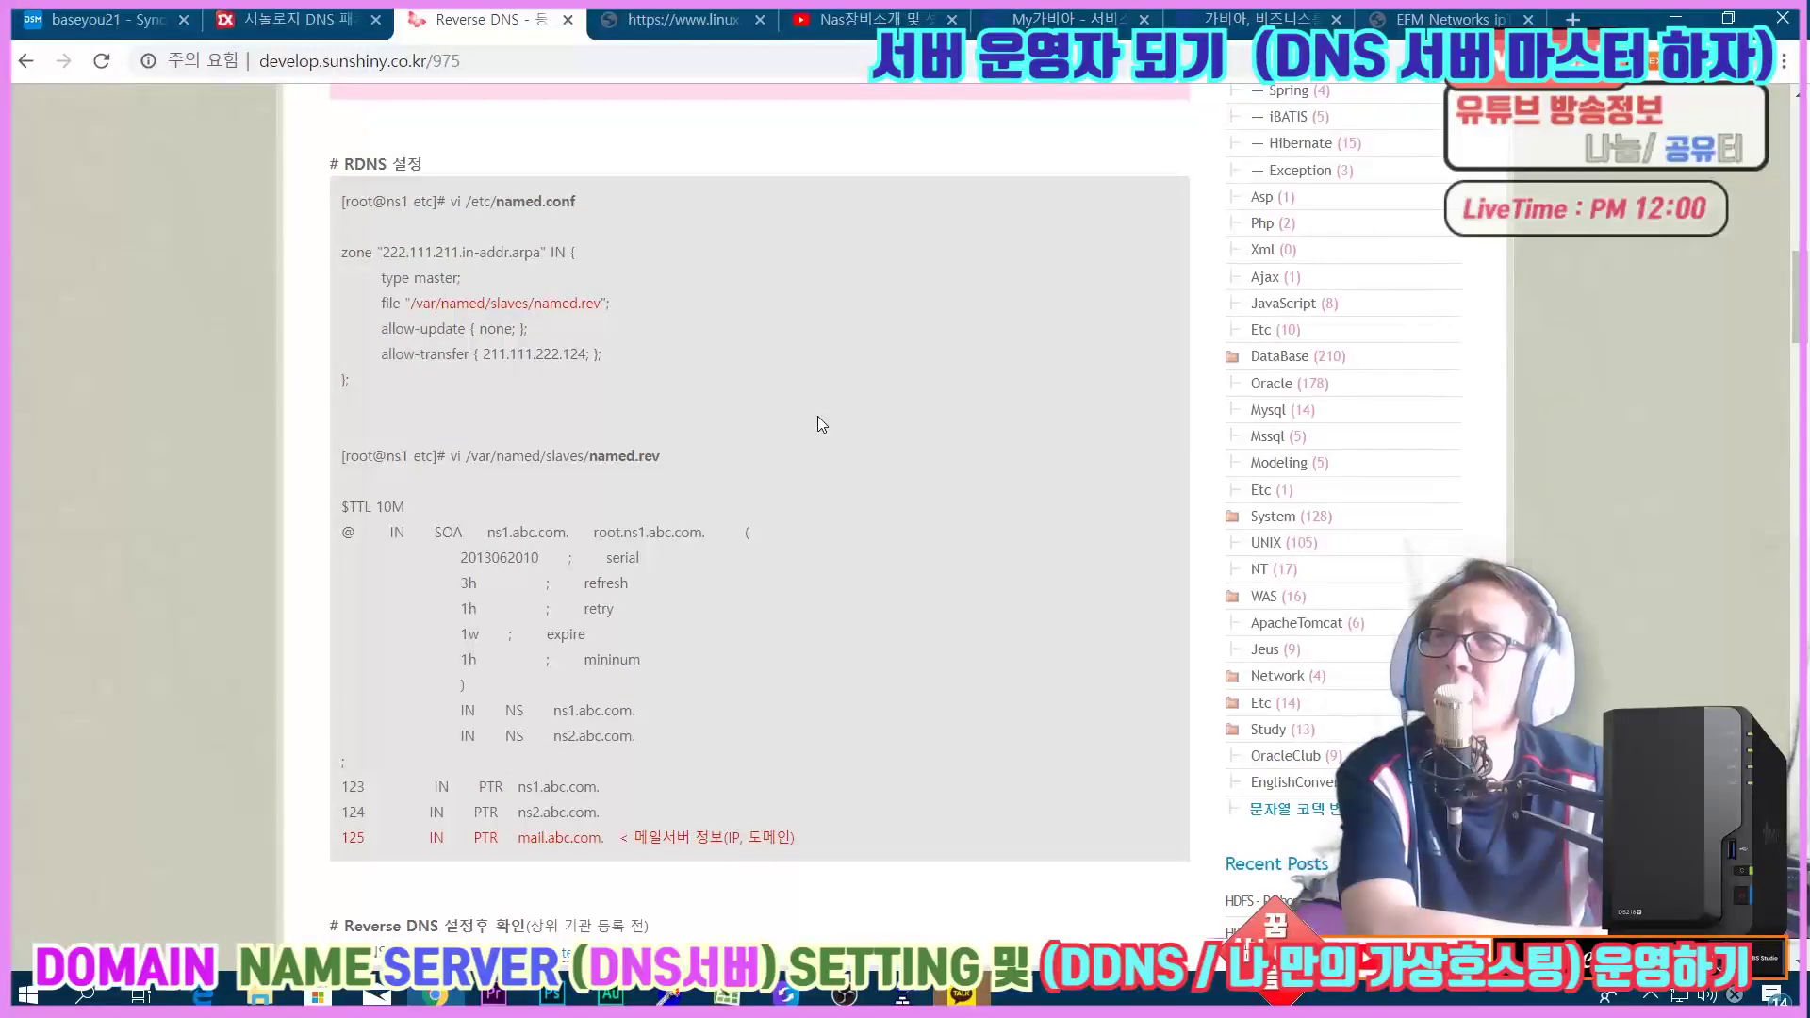
drag(499, 201, 589, 207)
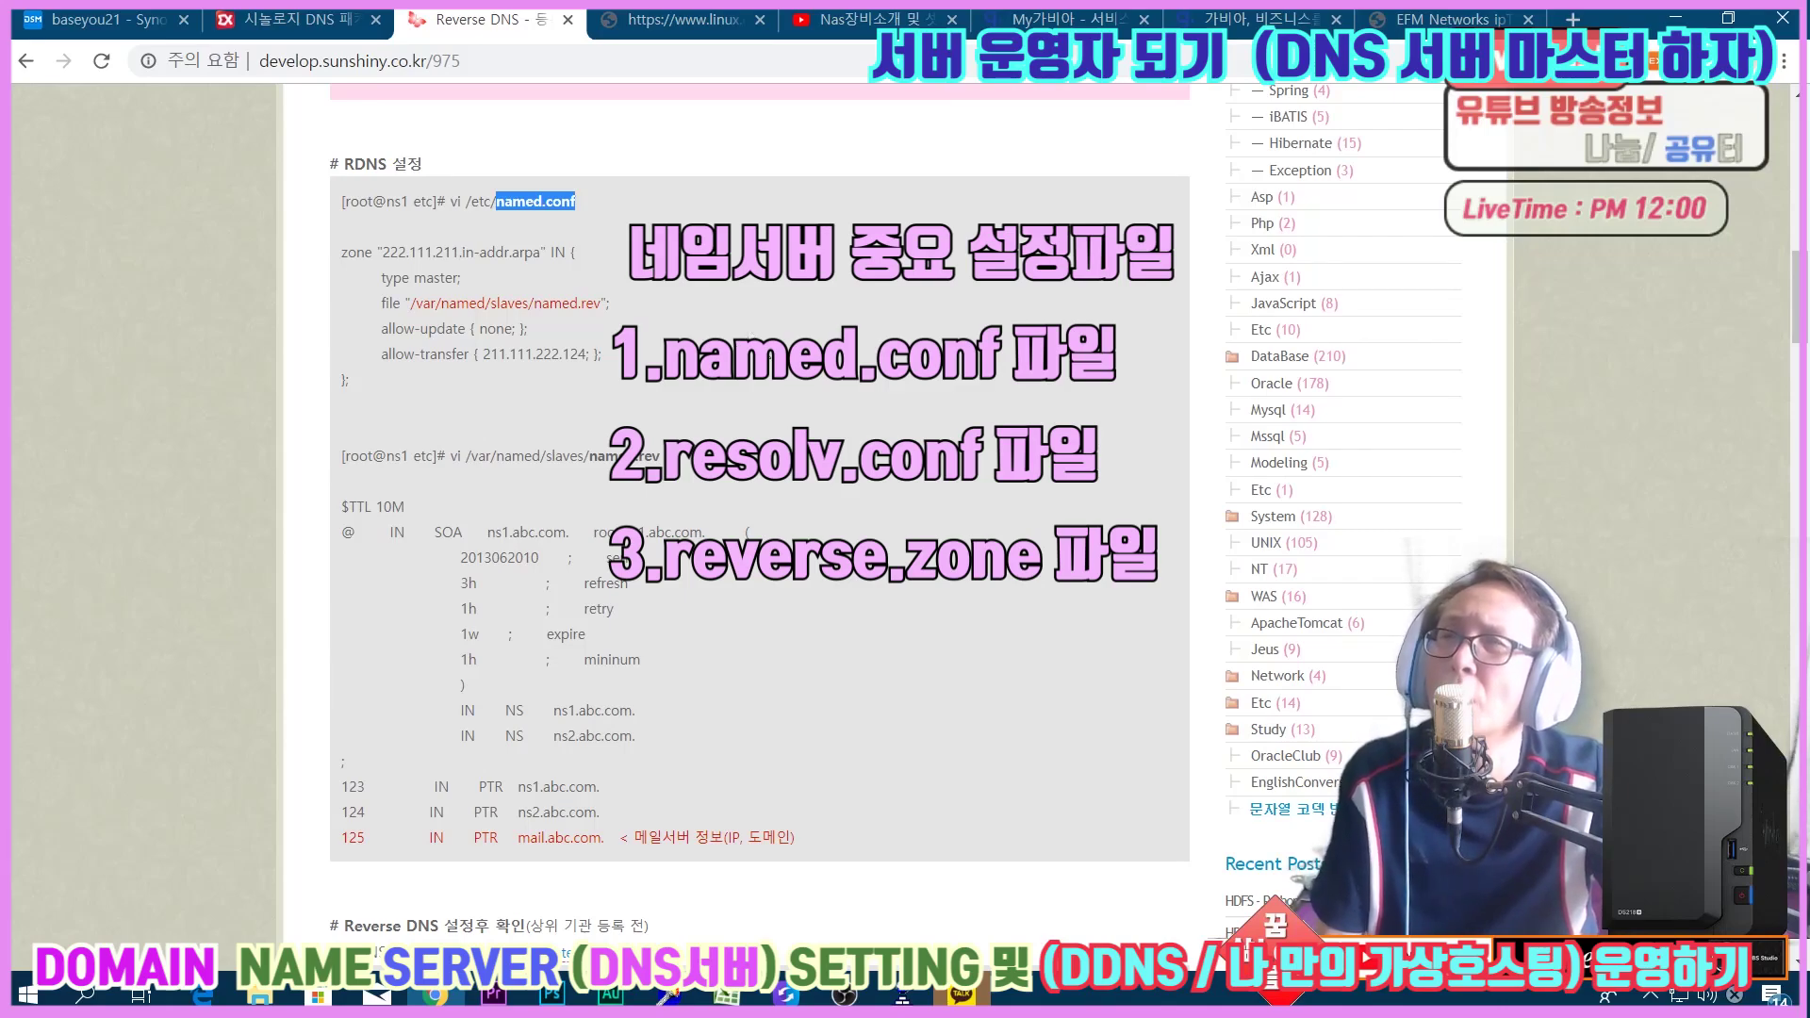
scroll(764, 355, down, 4)
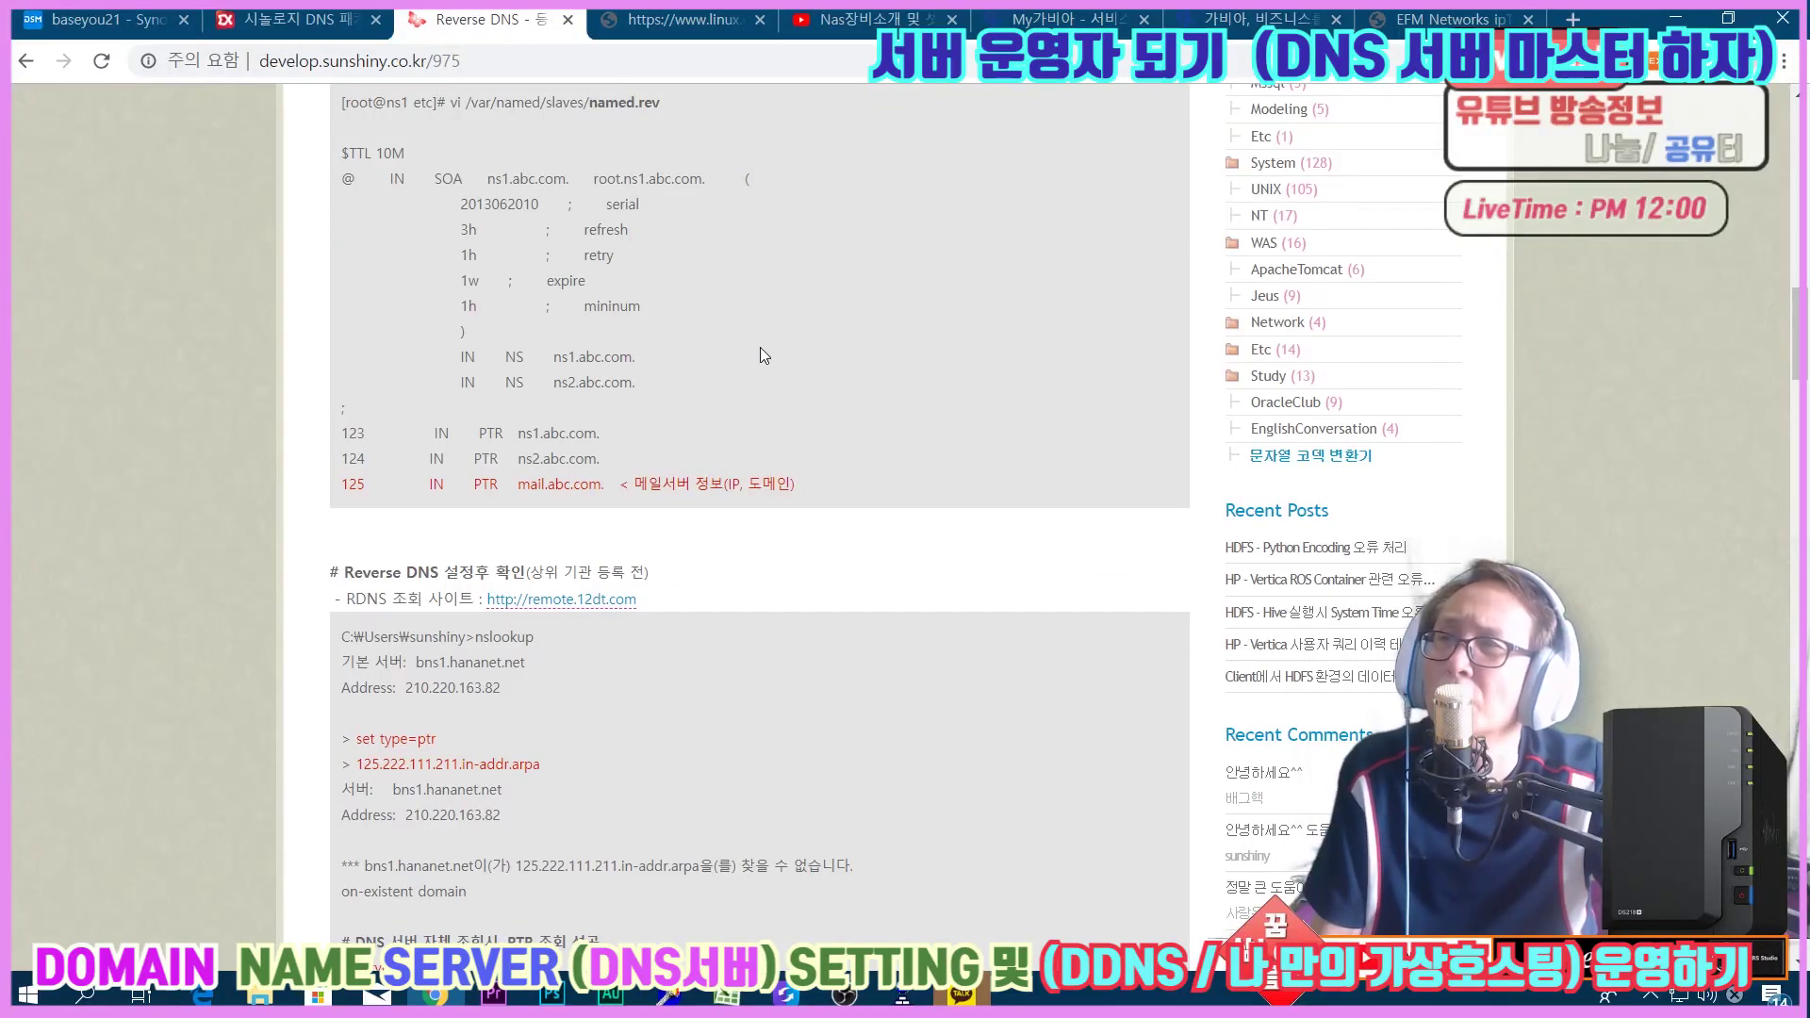
scroll(761, 355, down, 4)
drag(467, 291, 534, 292)
drag(406, 336, 483, 336)
click(526, 357)
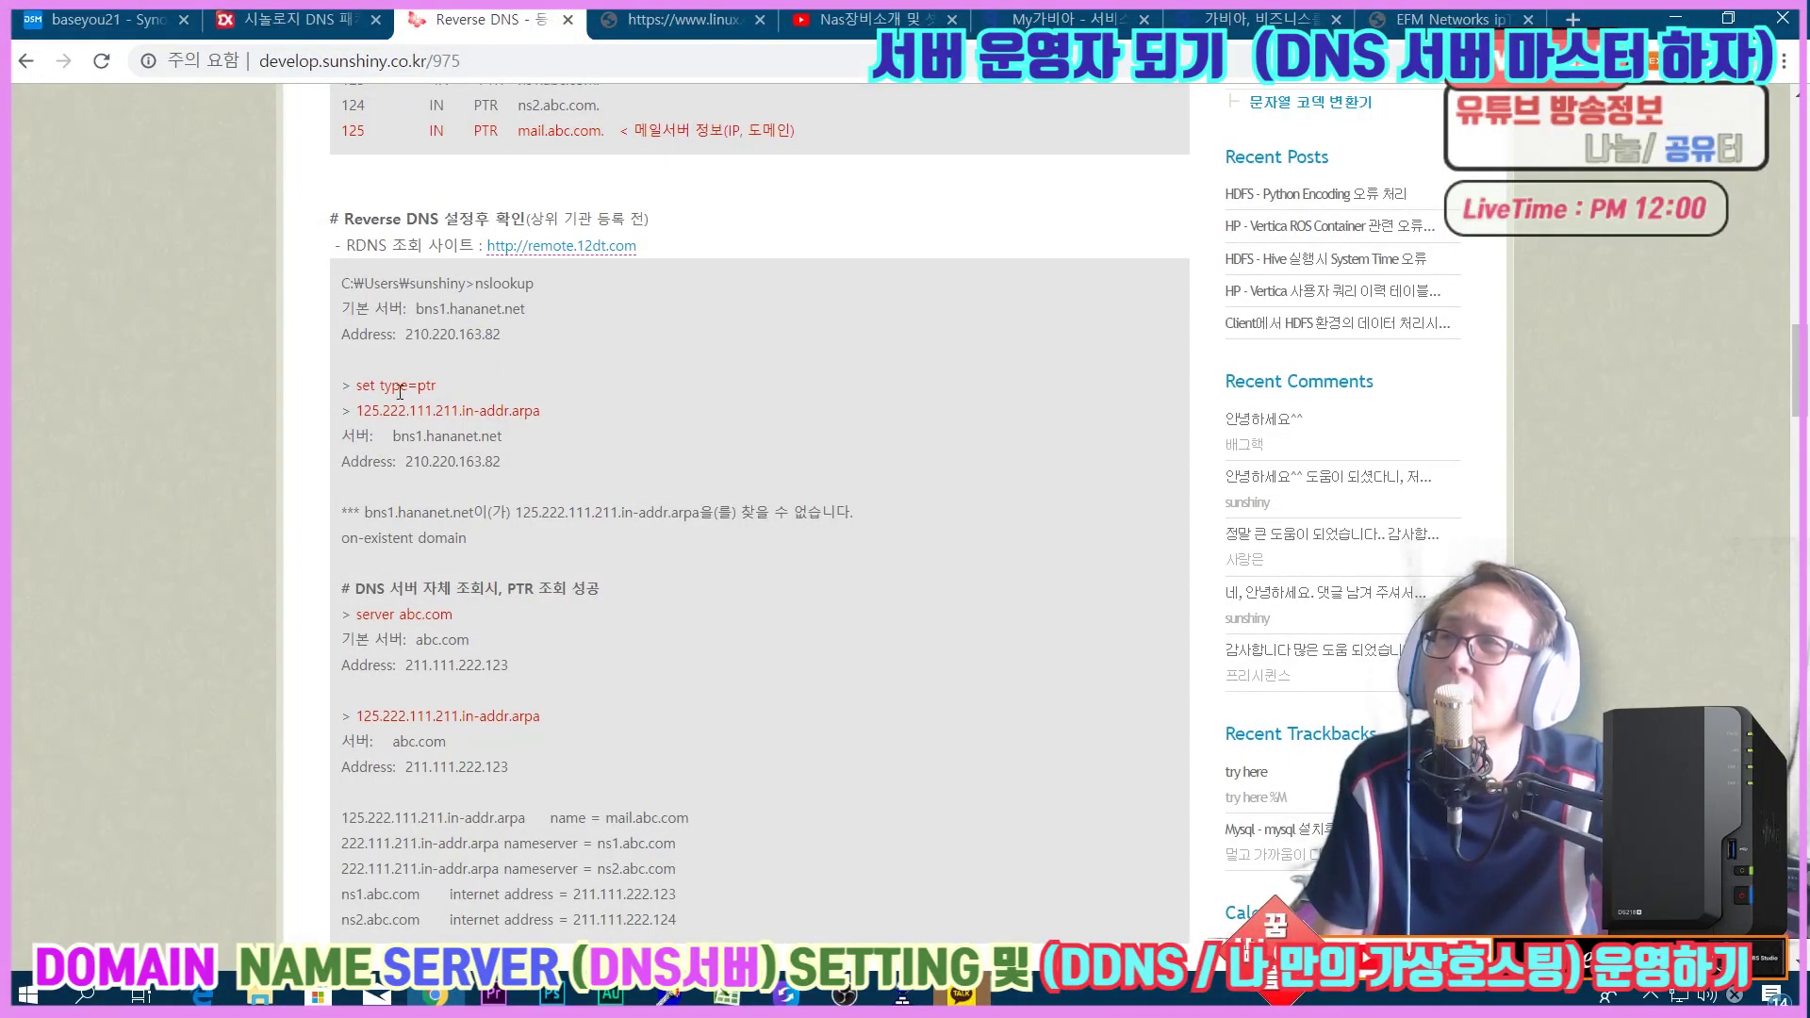
Highlight the set type=ptr command, the reverse lookup query and the can't-find error.
drag(354, 386, 518, 412)
drag(431, 462, 474, 462)
drag(387, 511, 860, 519)
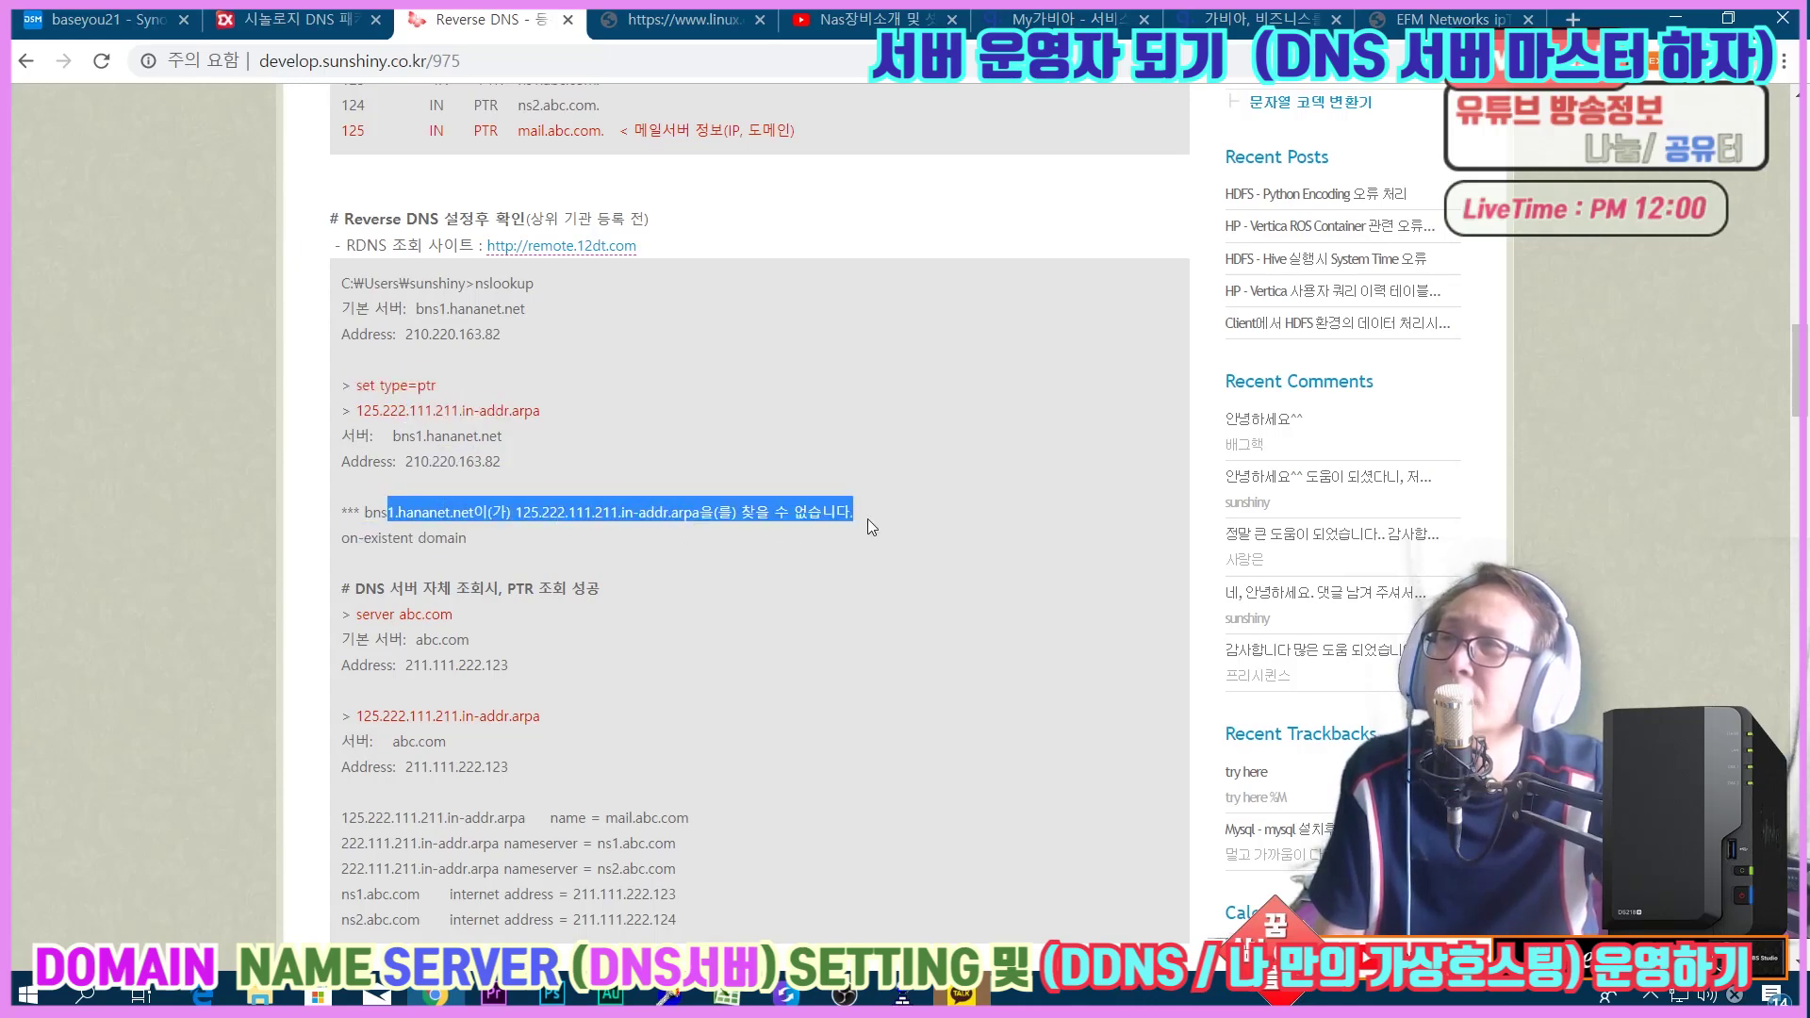
click(899, 518)
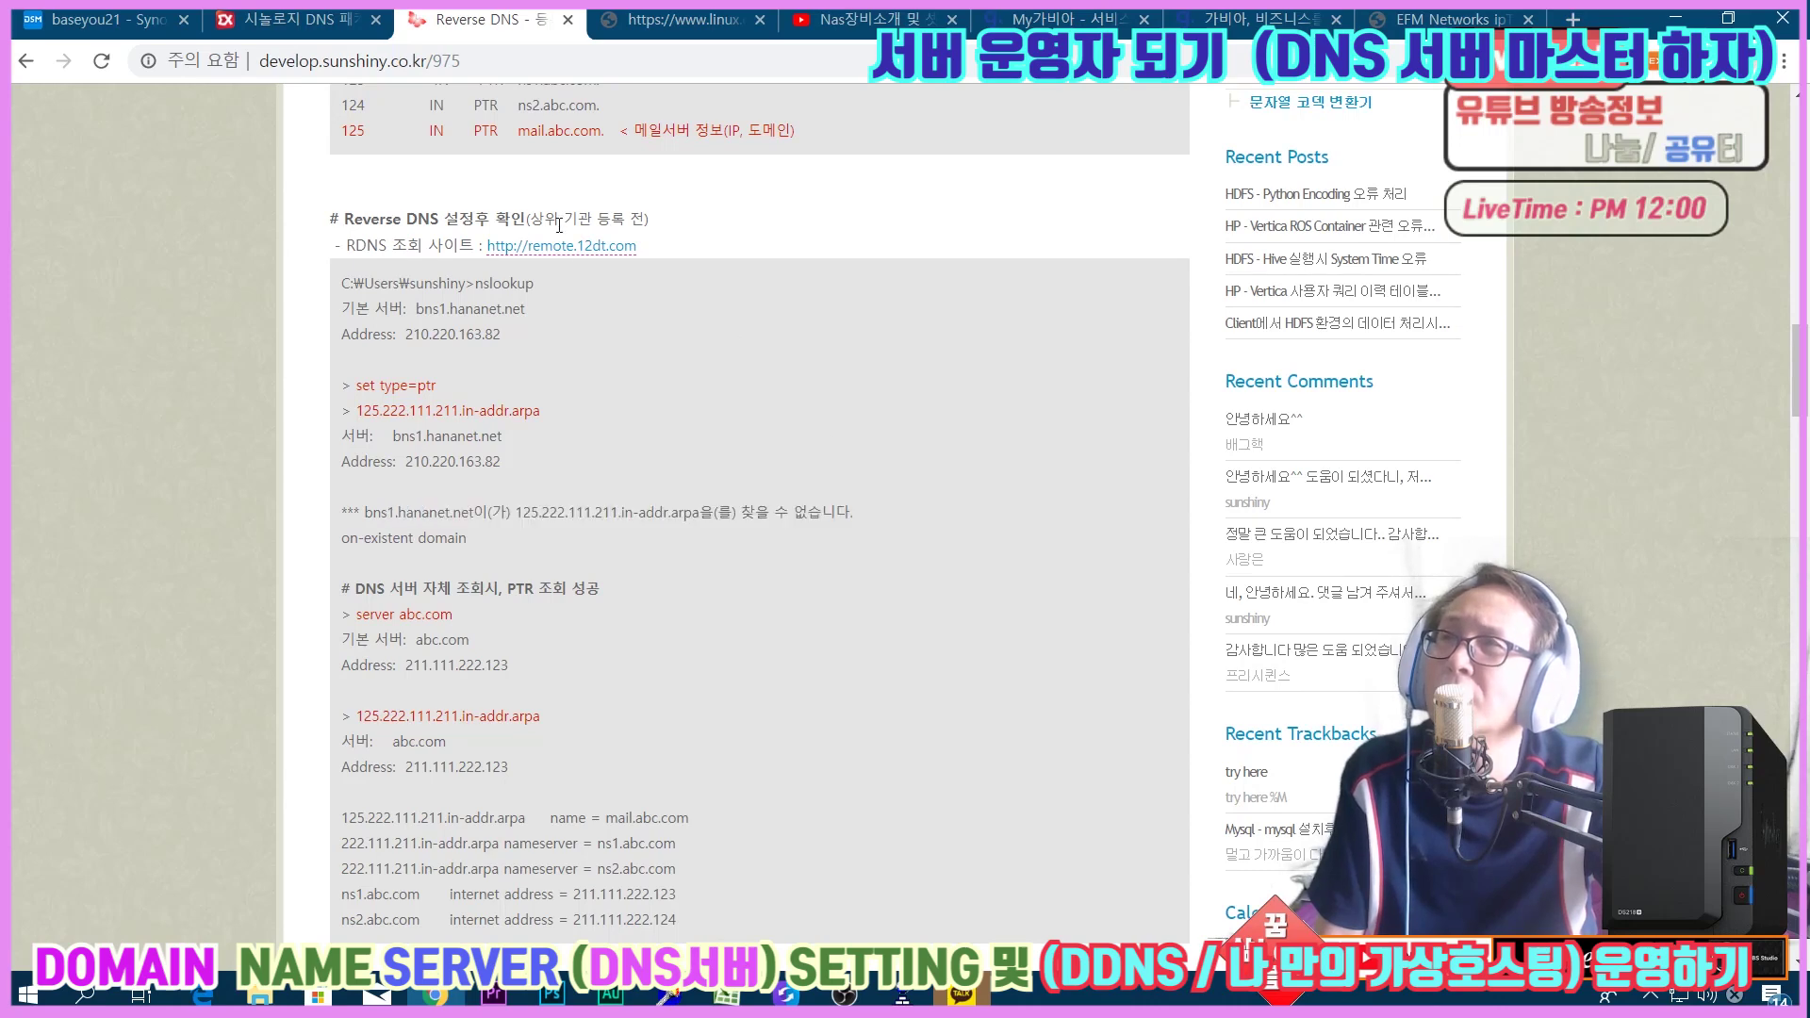
Highlight the before-registration note, failed lookup output and PTR success heading, then go to the Synology DSM tab.
drag(530, 222, 647, 222)
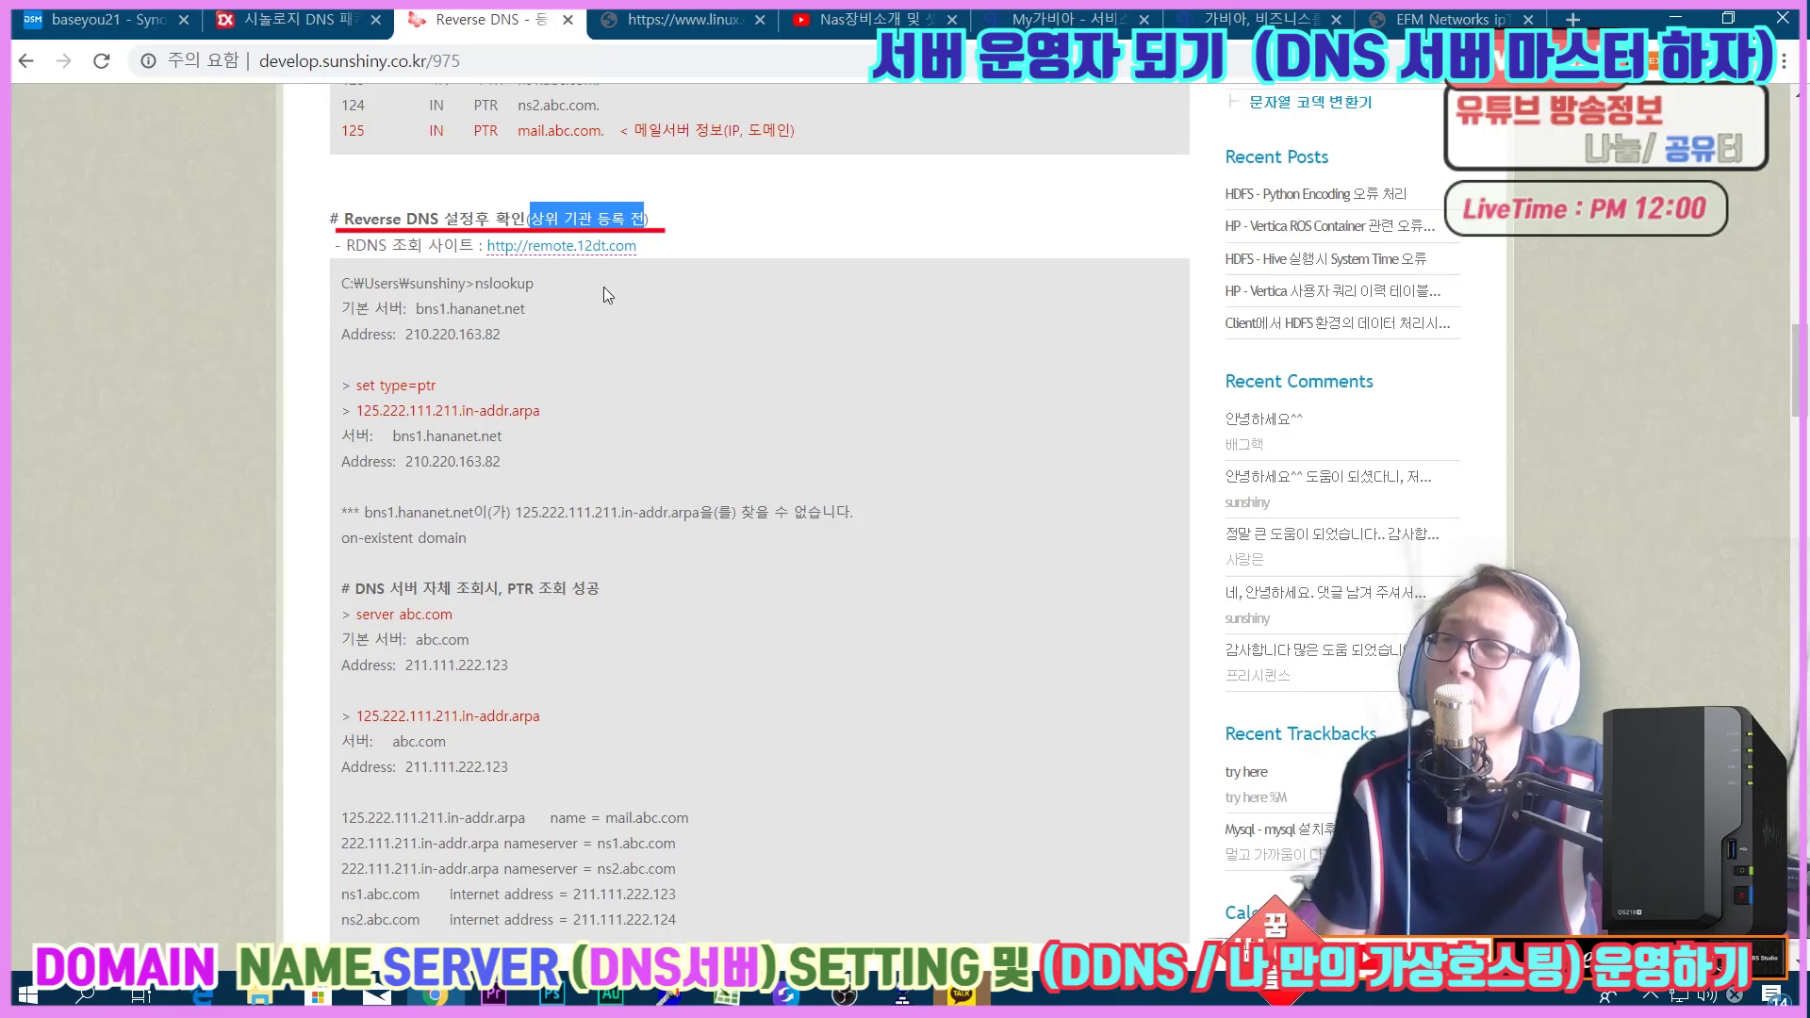
drag(341, 401, 569, 471)
click(692, 526)
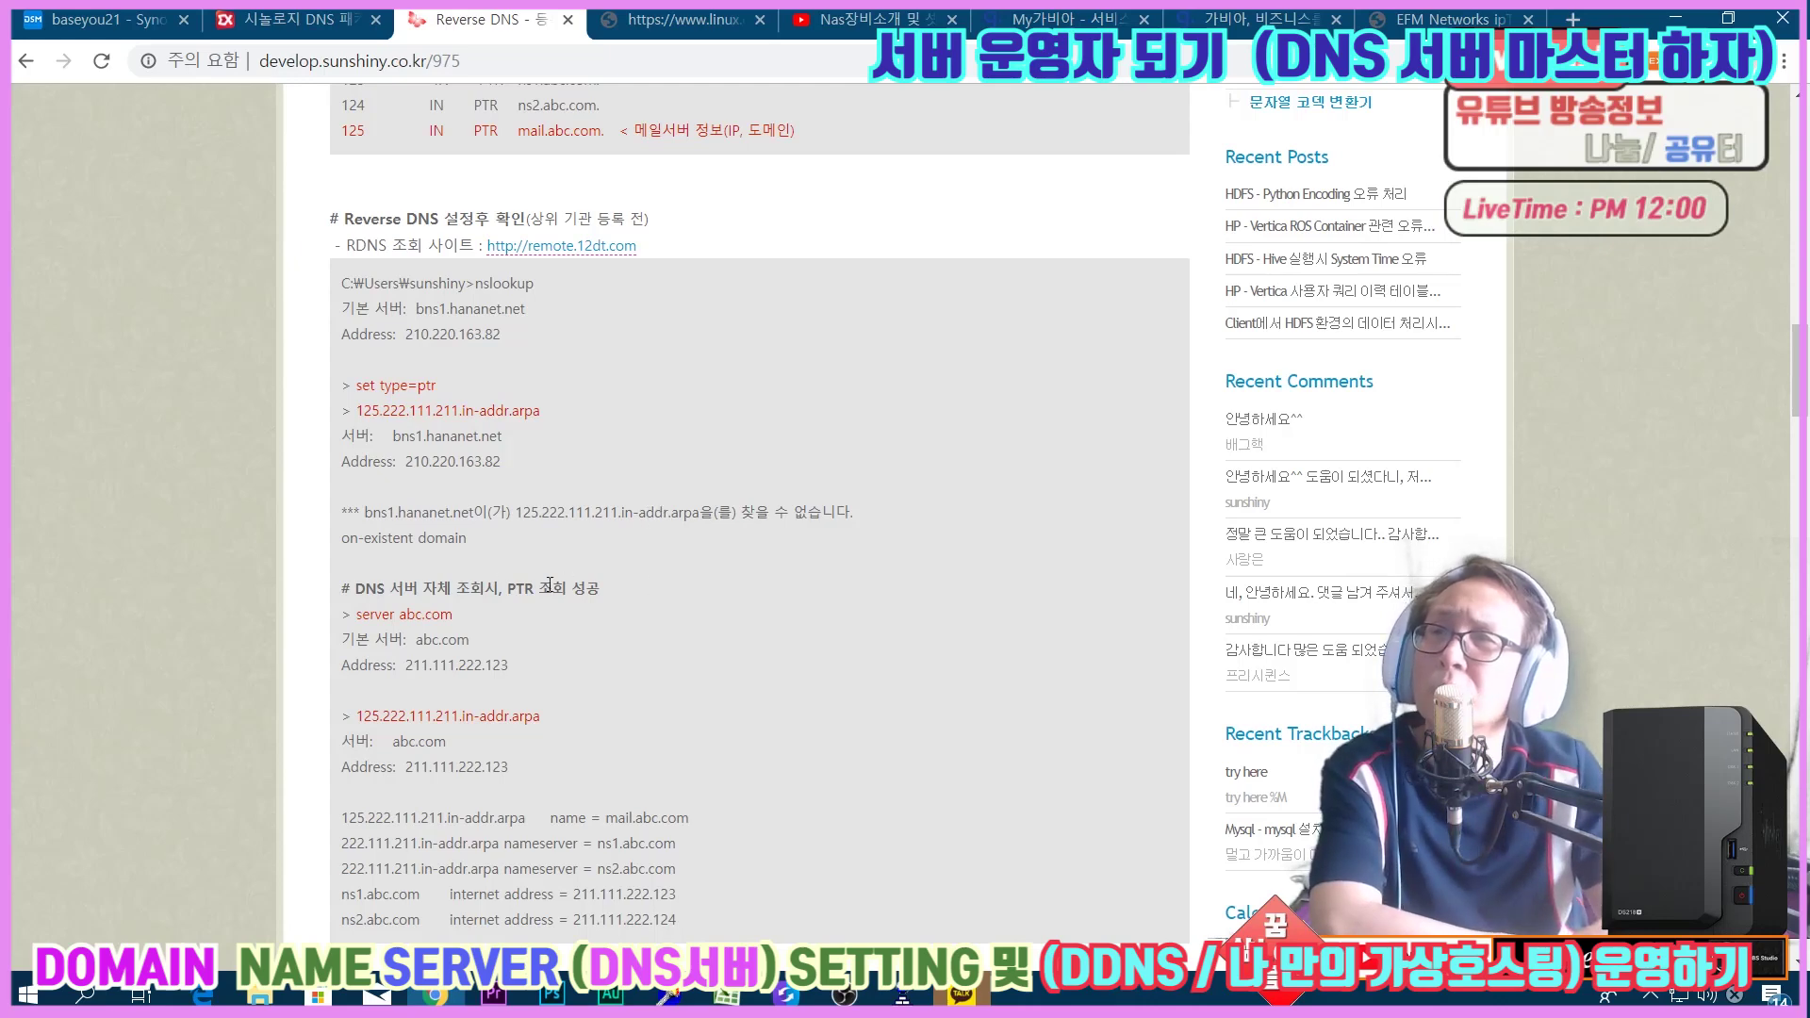
drag(354, 584, 605, 592)
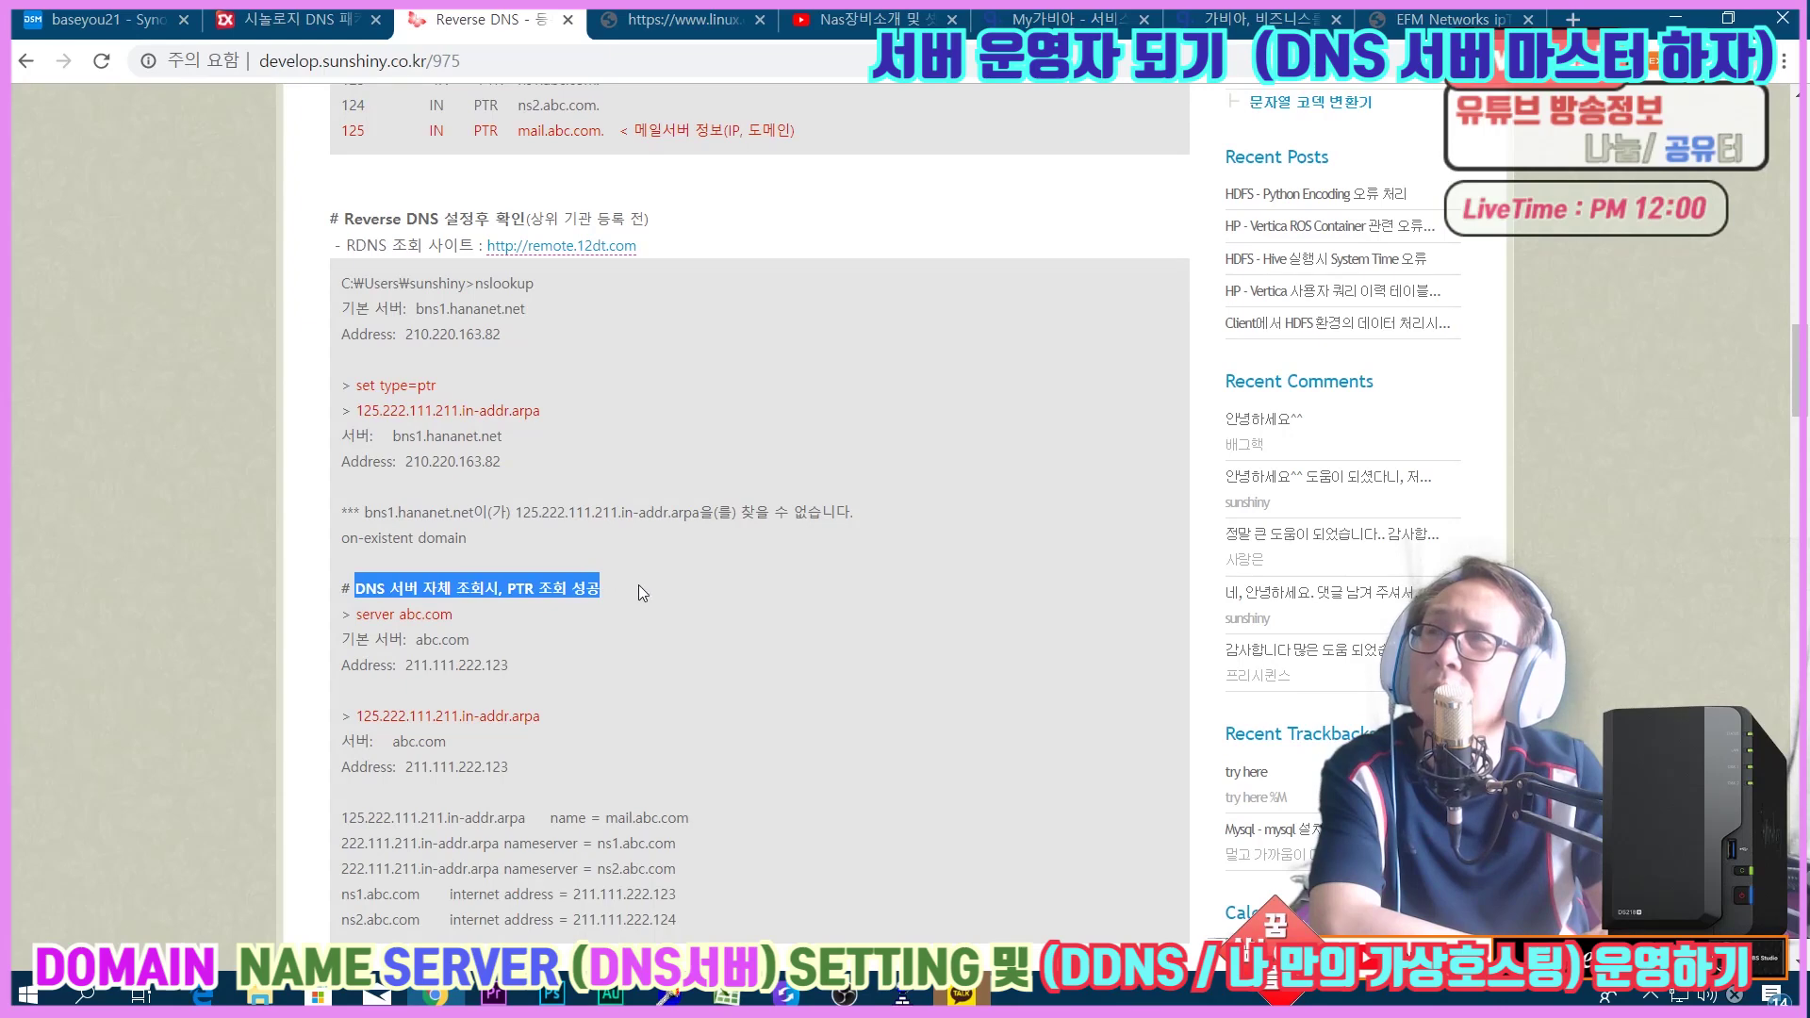
click(150, 20)
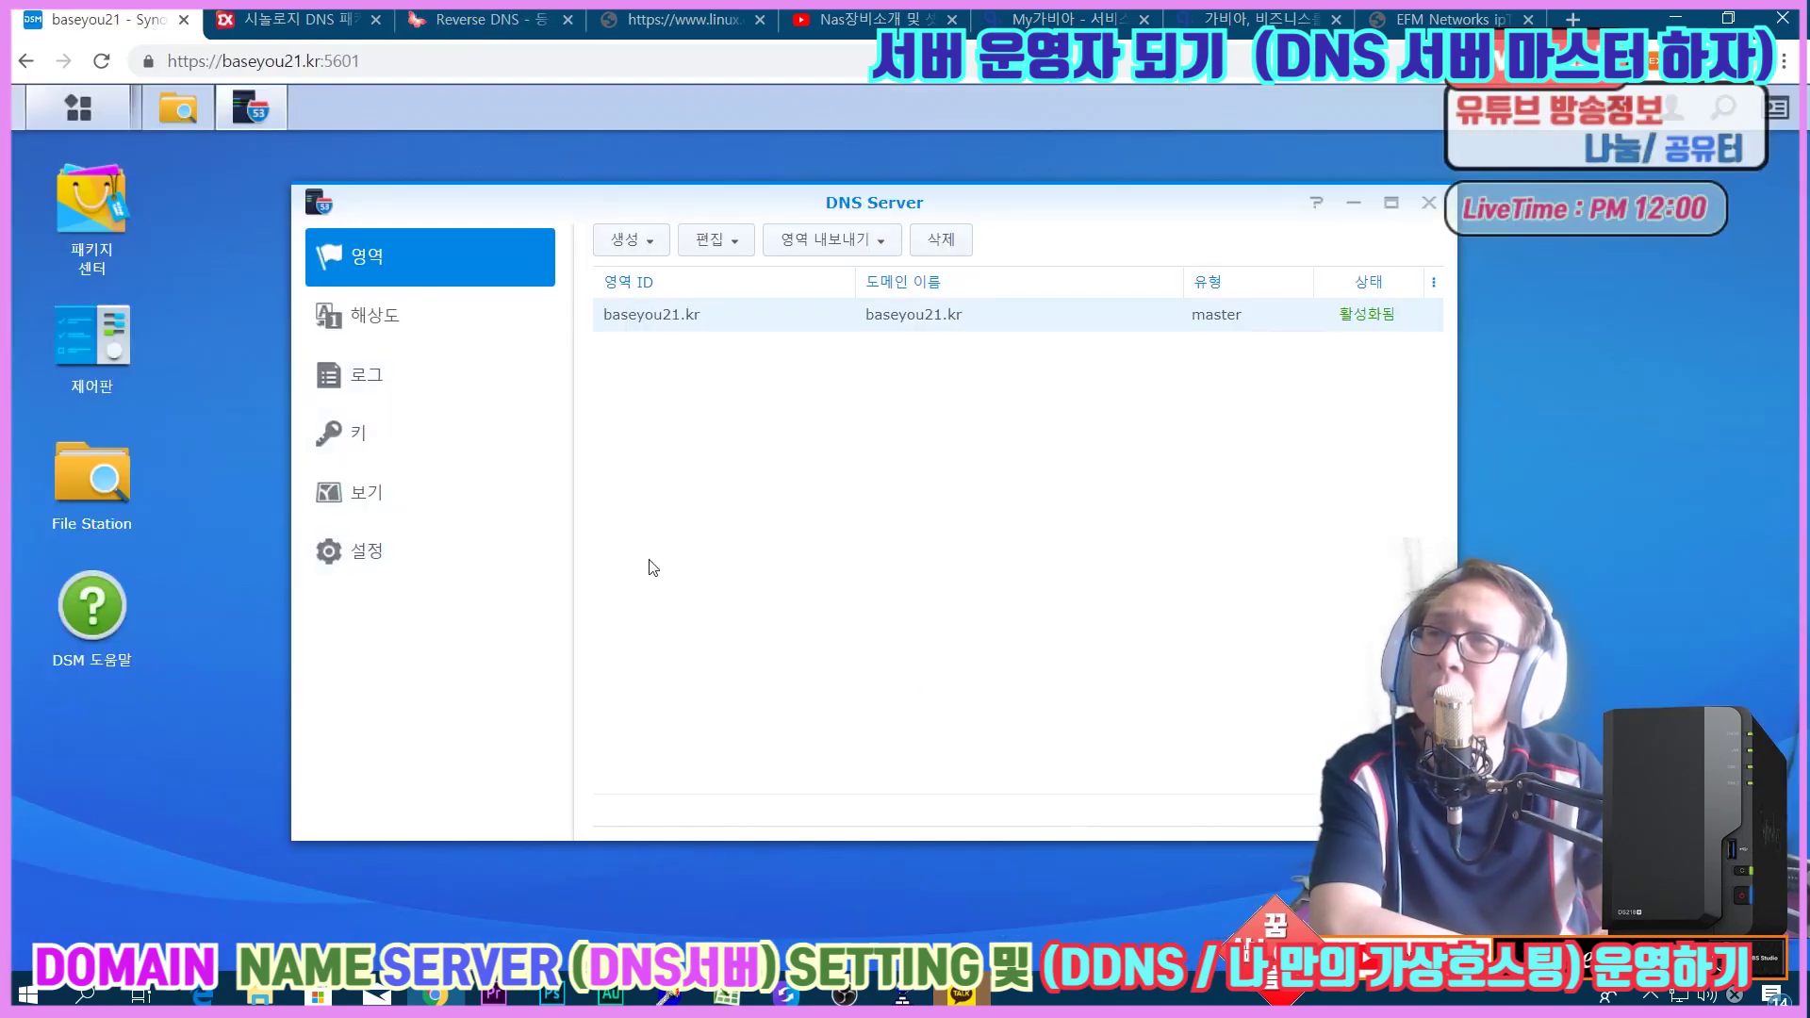
Minimize and restore the DNS Server window, then return to the Reverse DNS article.
click(281, 130)
click(281, 130)
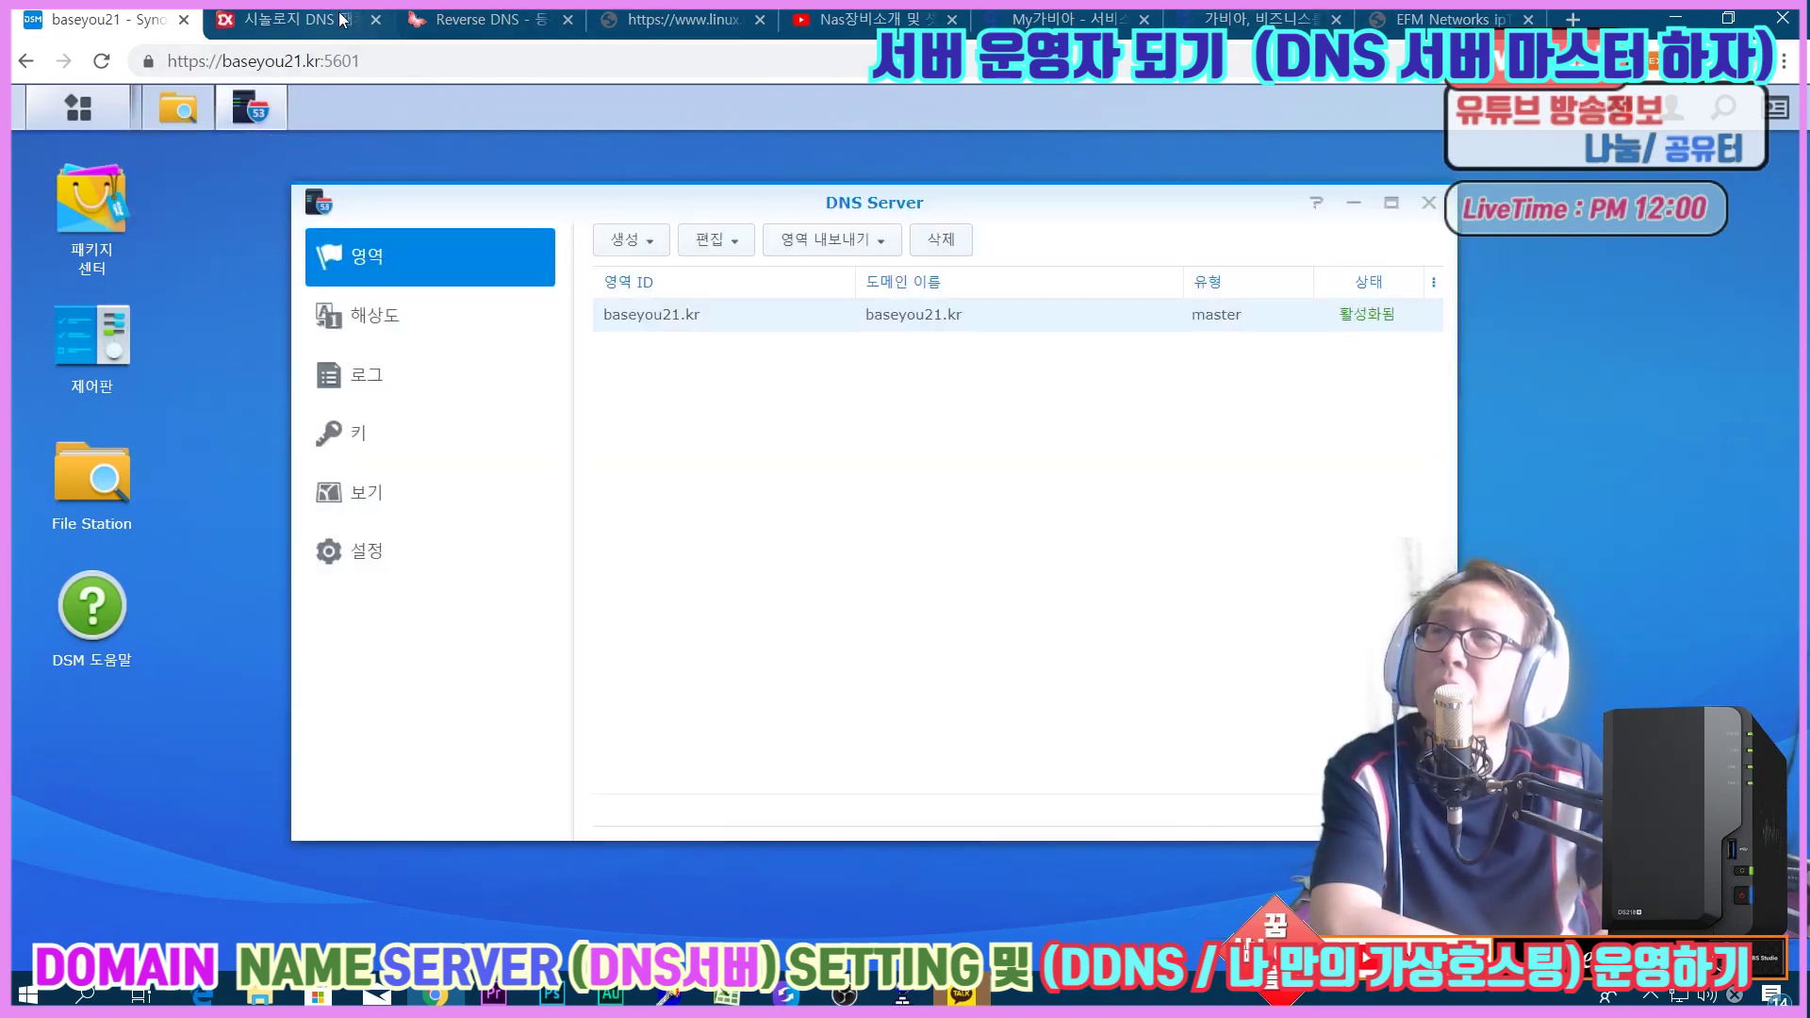
click(481, 21)
click(611, 552)
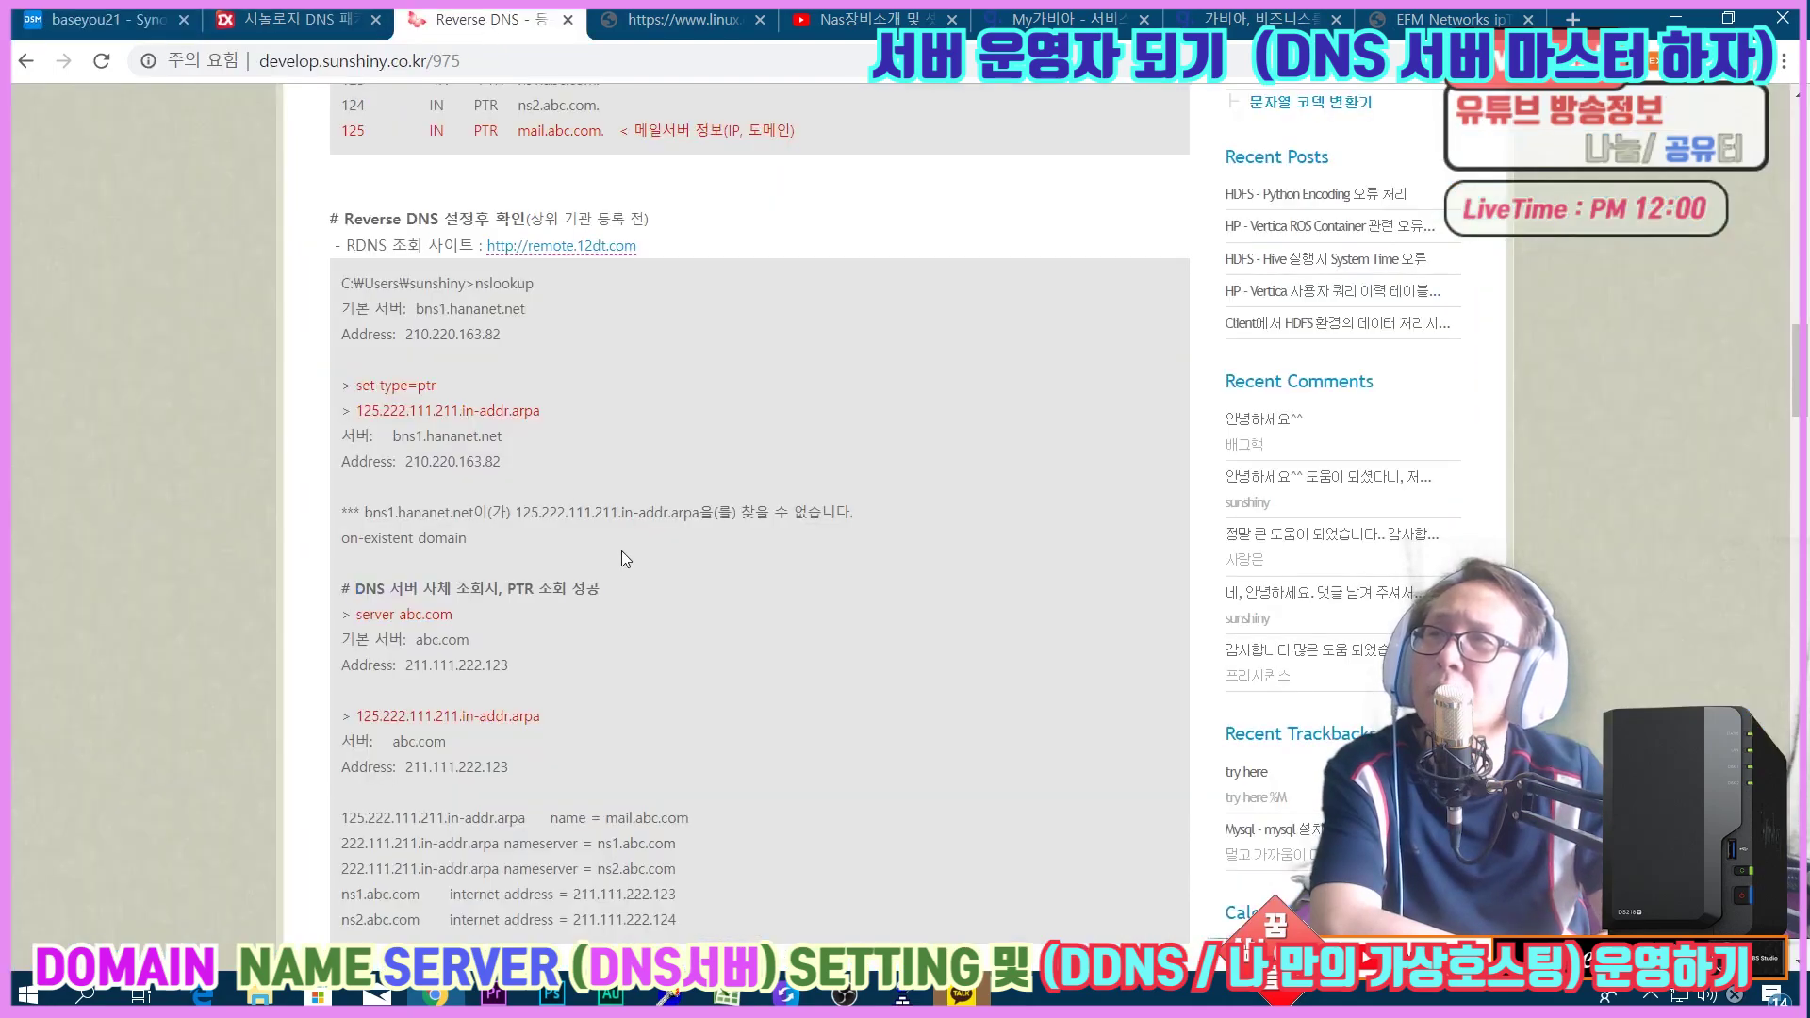
drag(364, 616, 458, 618)
click(422, 622)
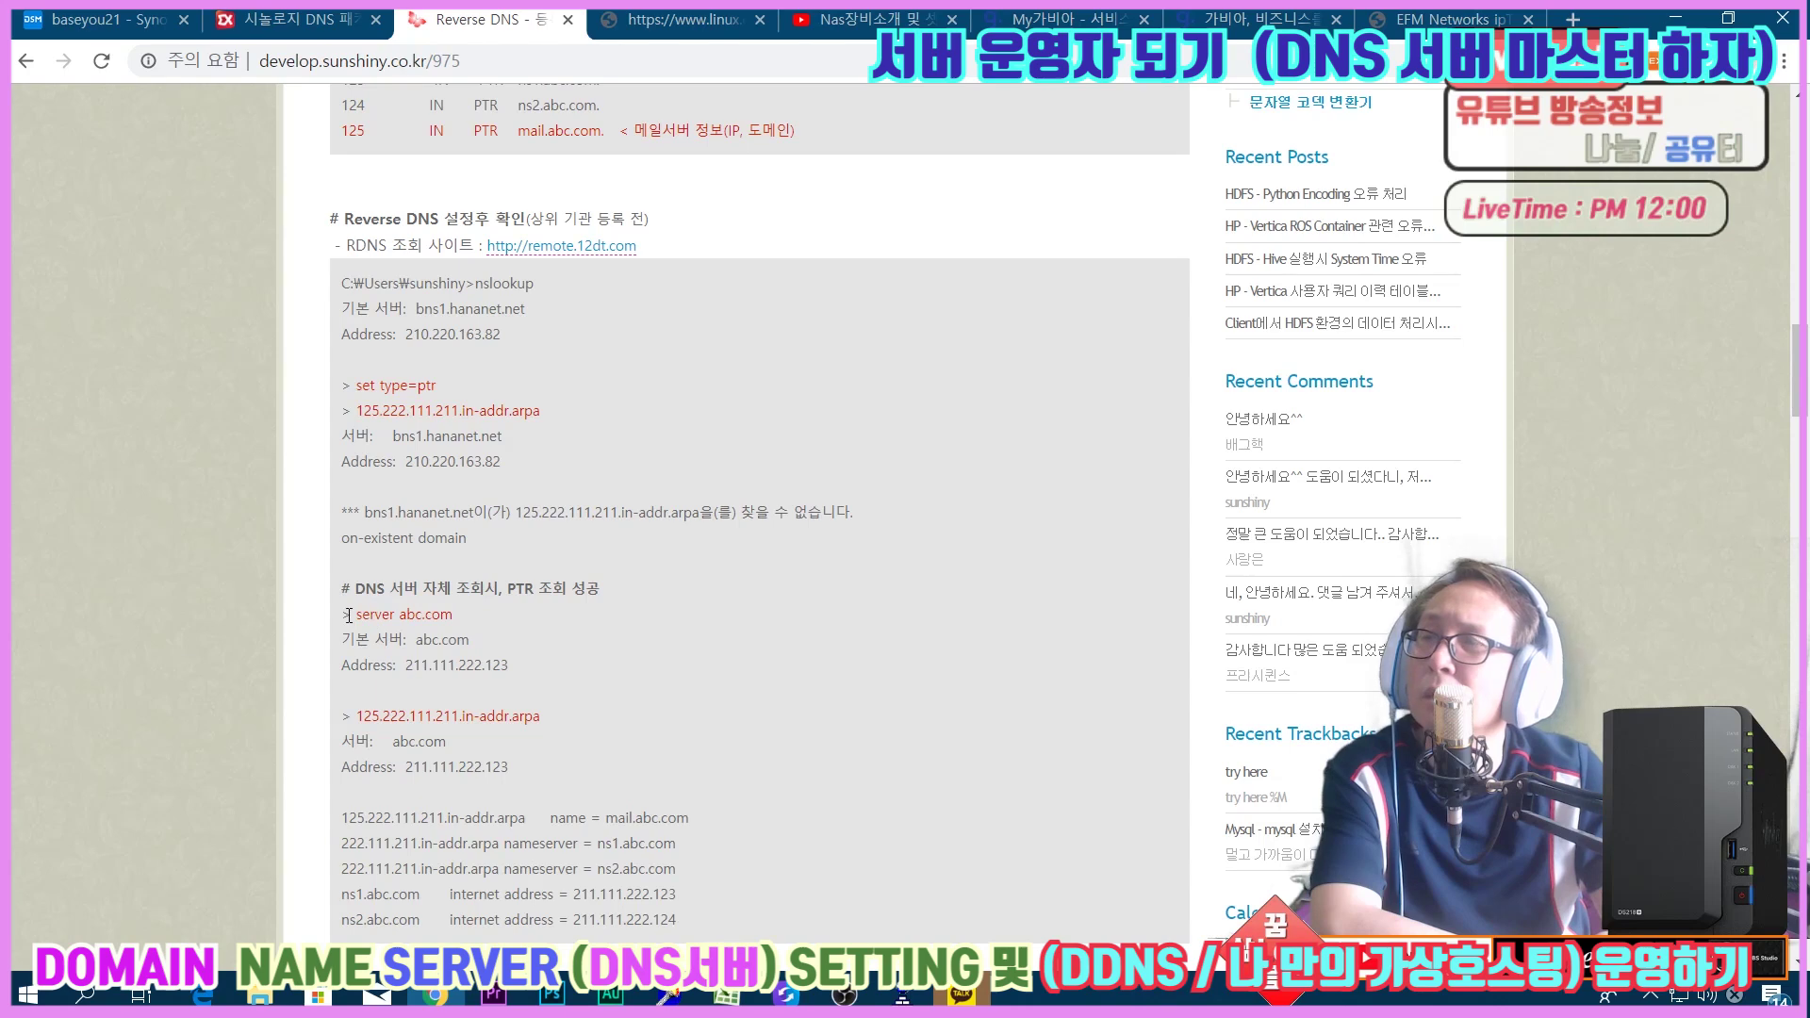
drag(351, 614, 454, 620)
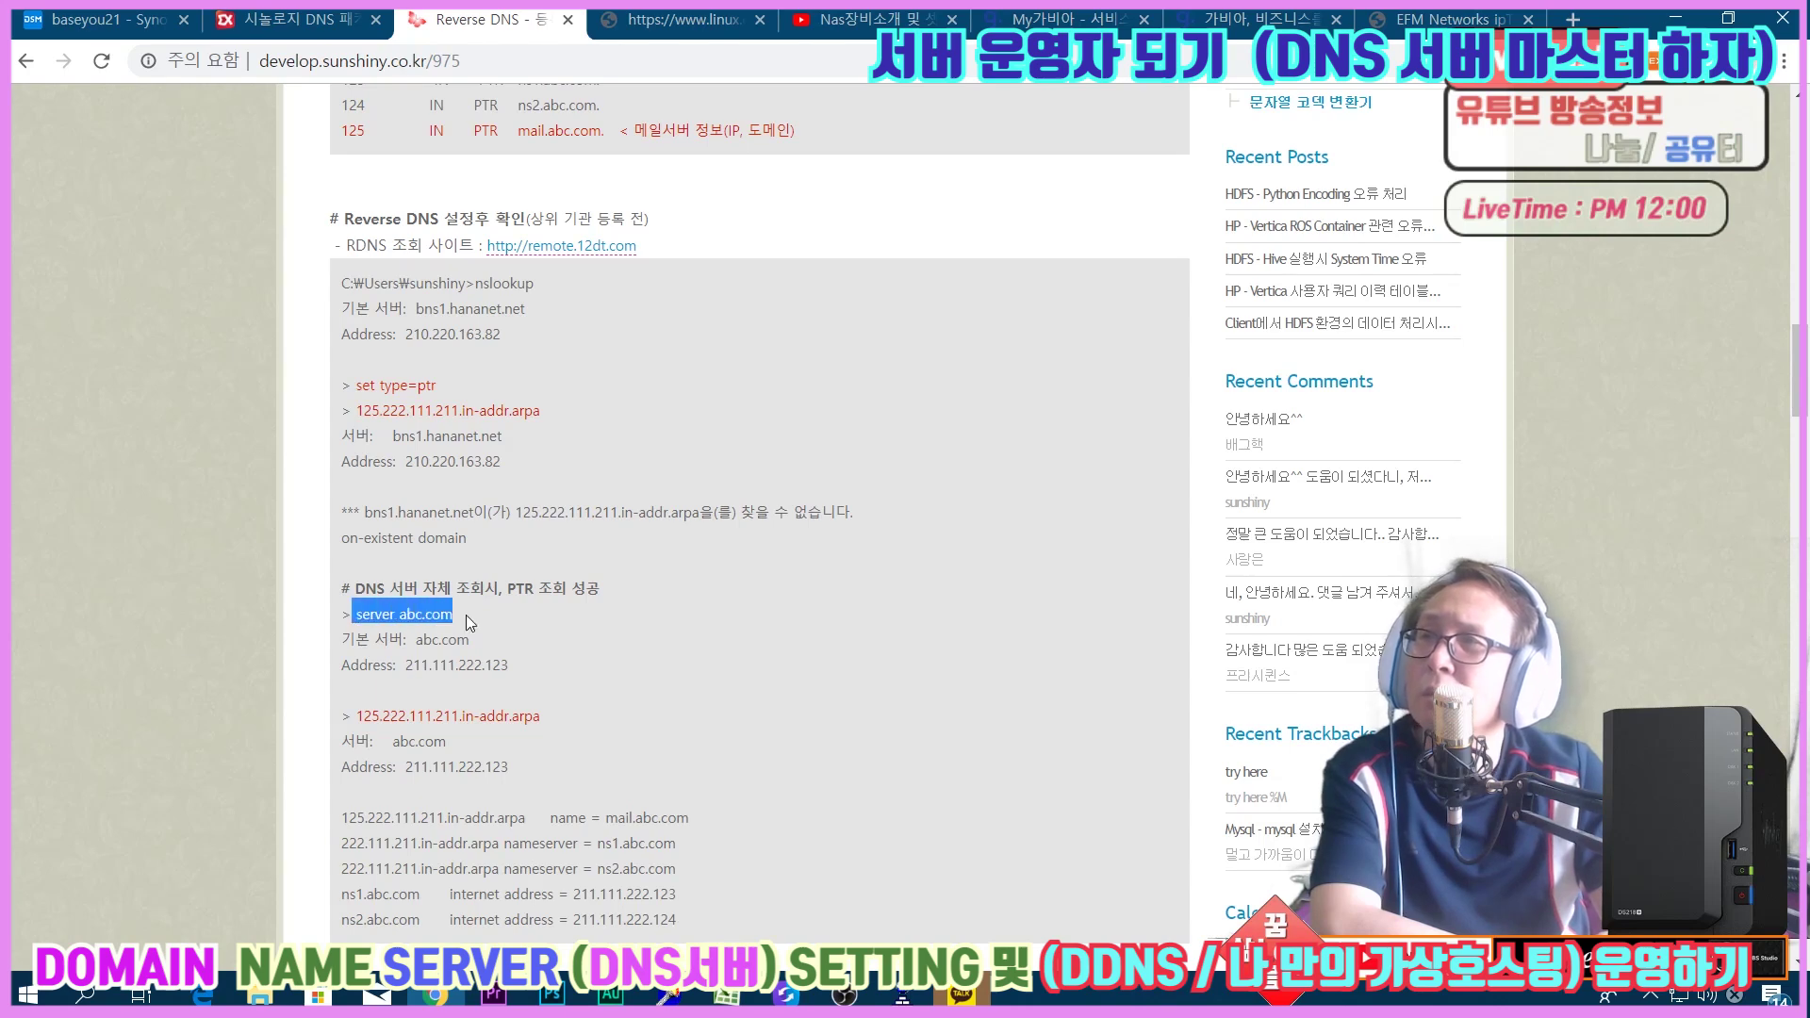
click(526, 611)
drag(394, 617, 450, 619)
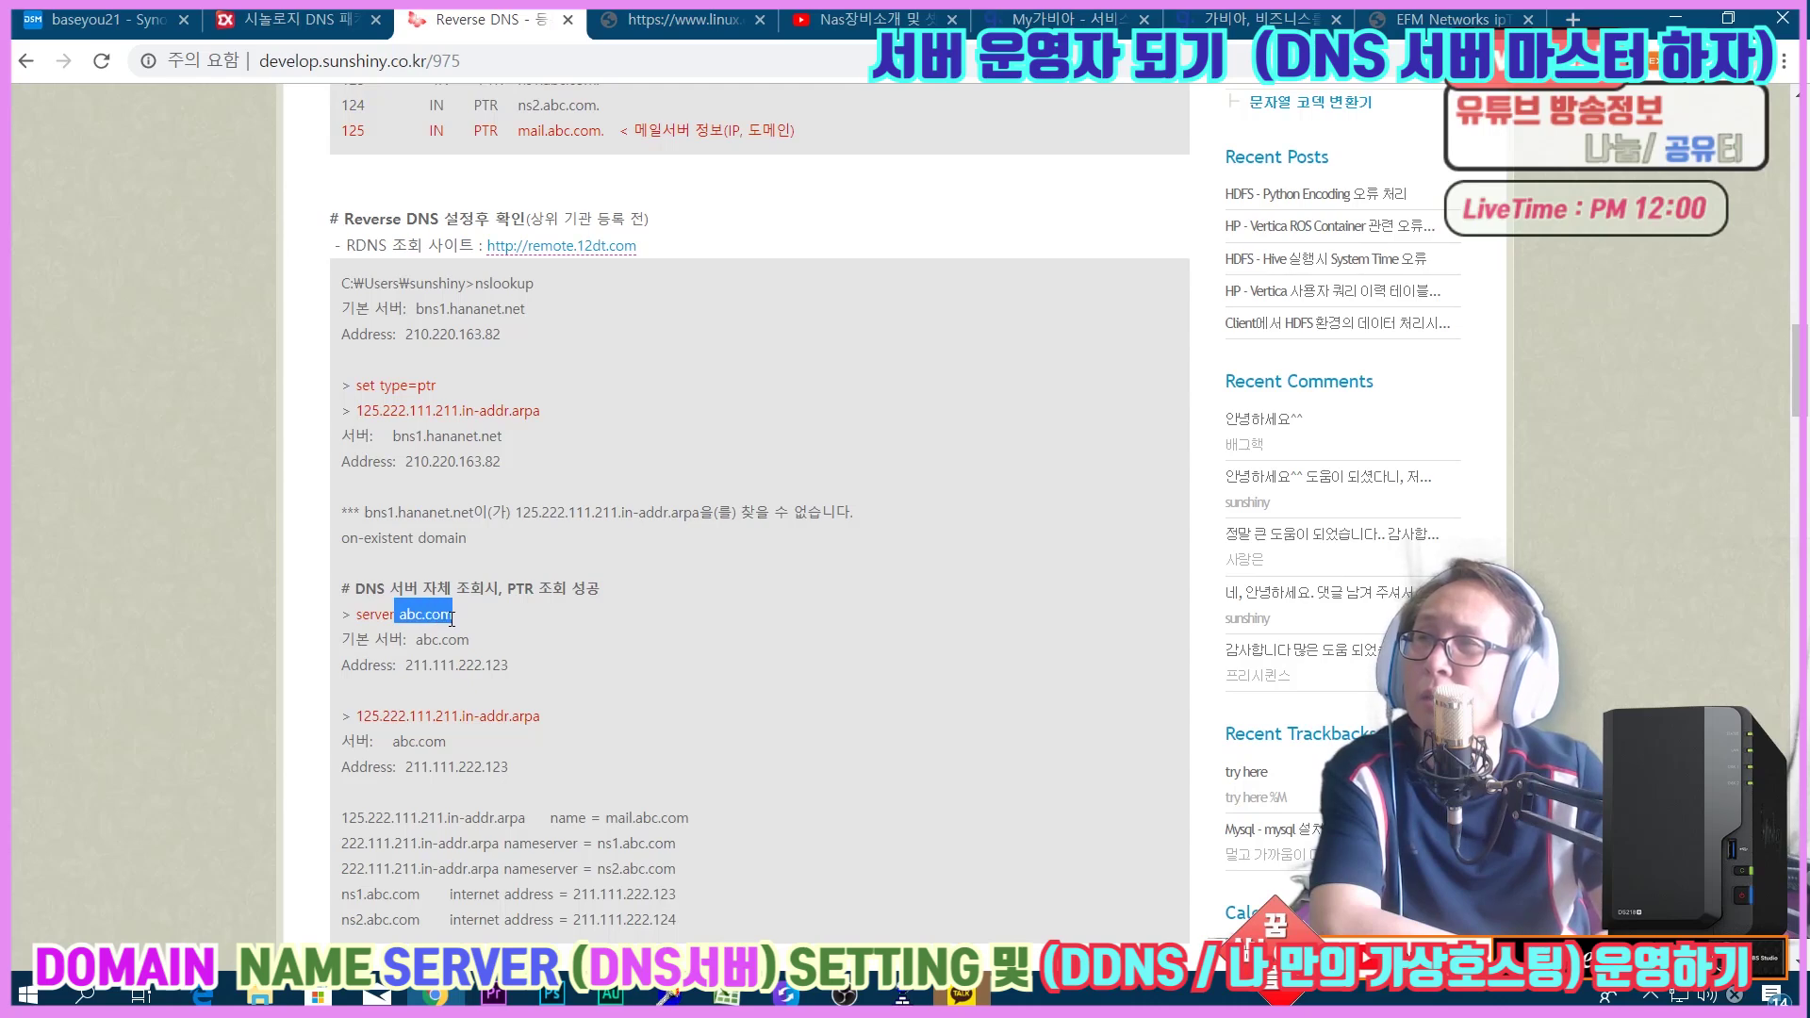
click(399, 612)
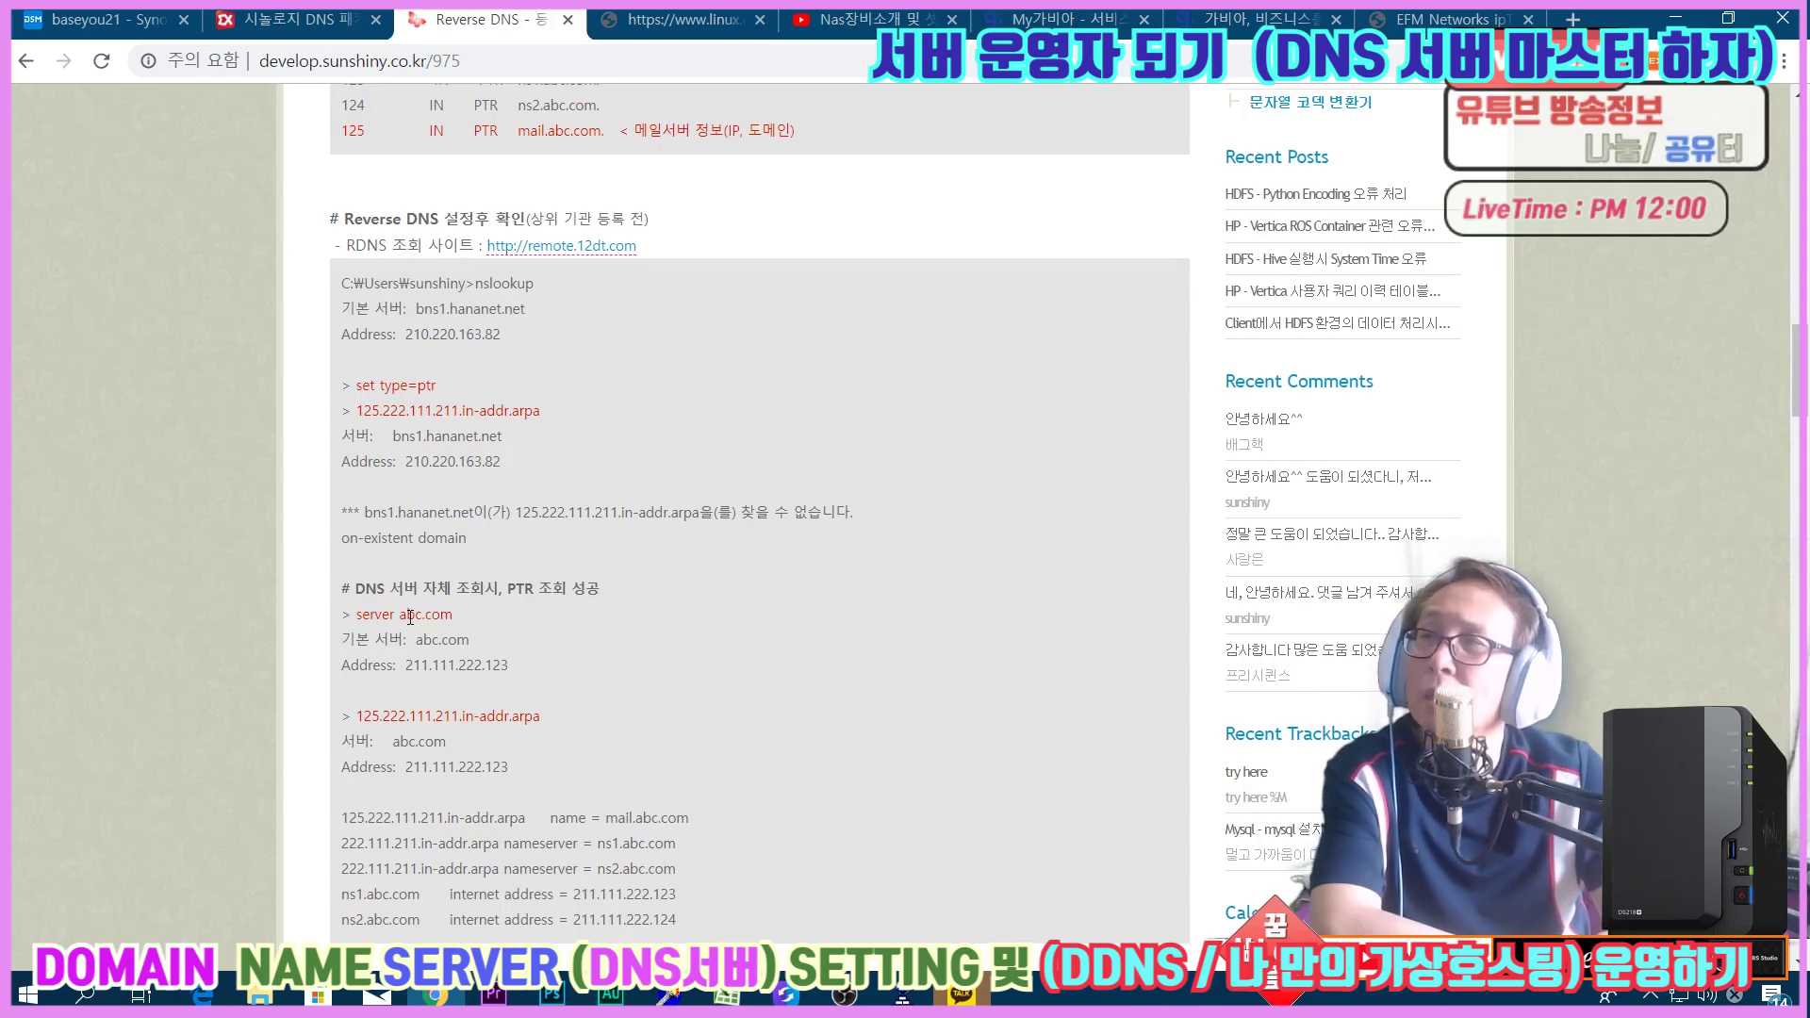
drag(412, 663, 505, 662)
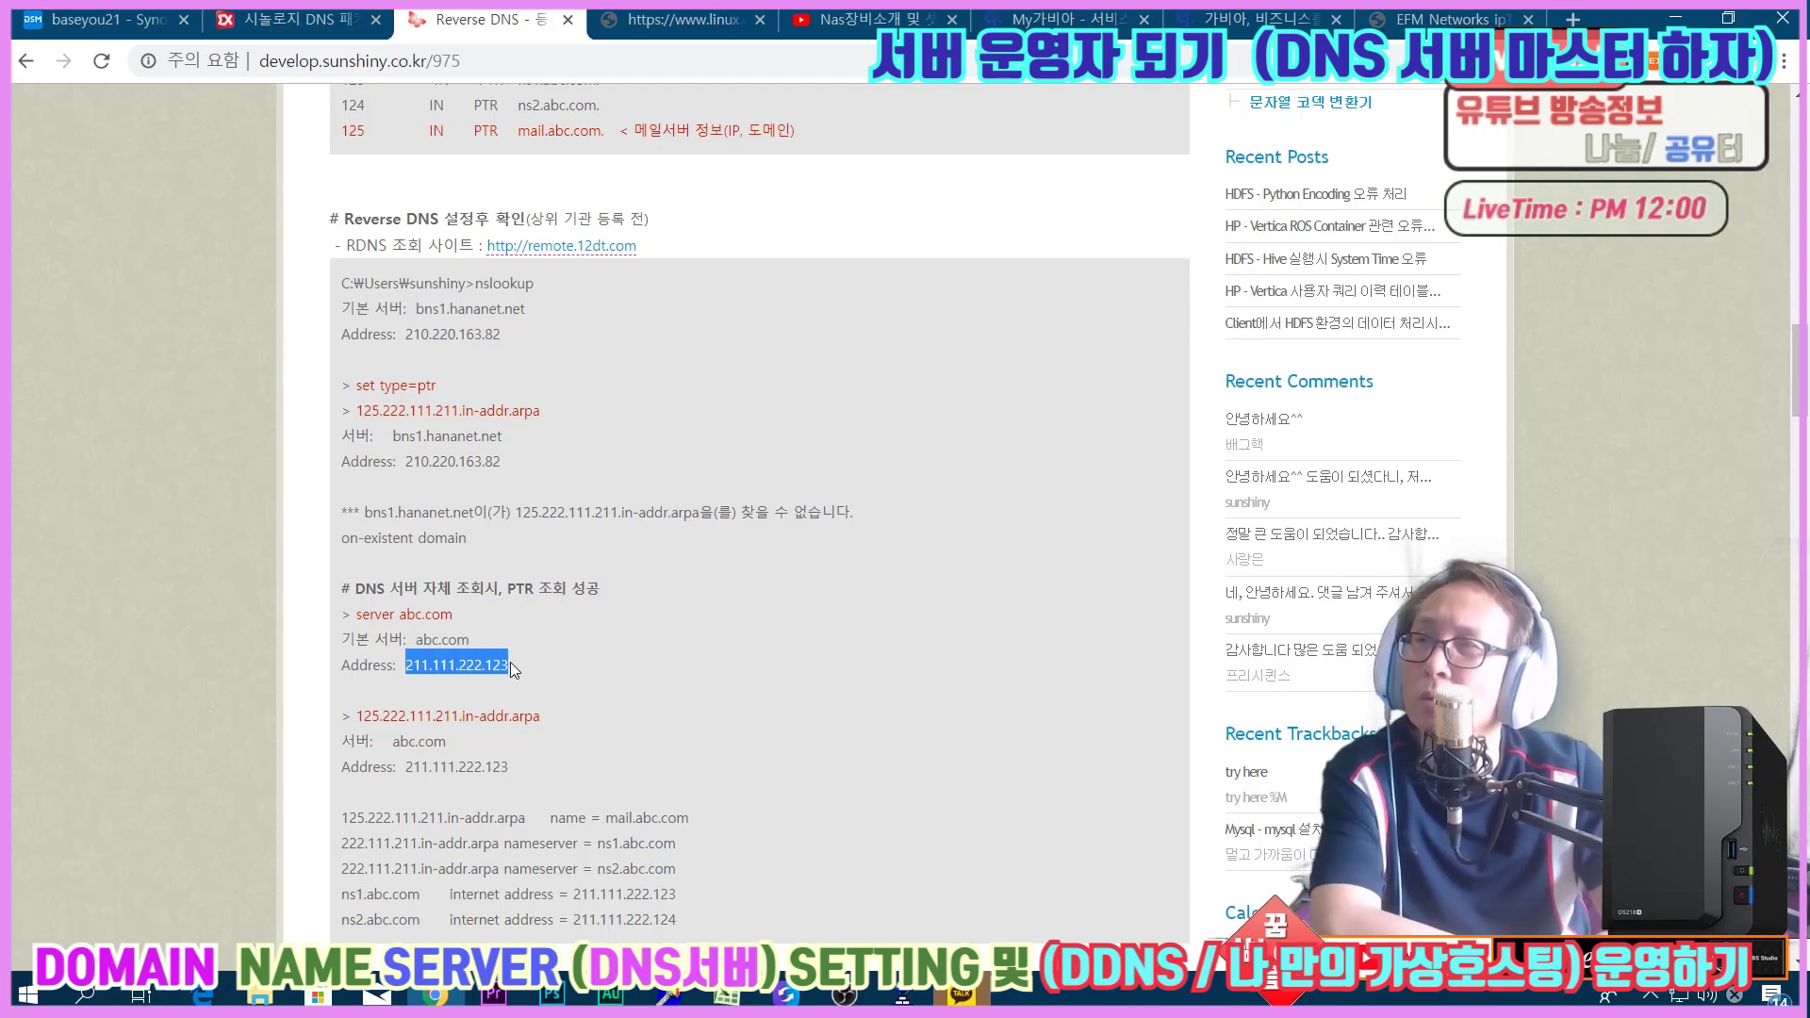
click(572, 676)
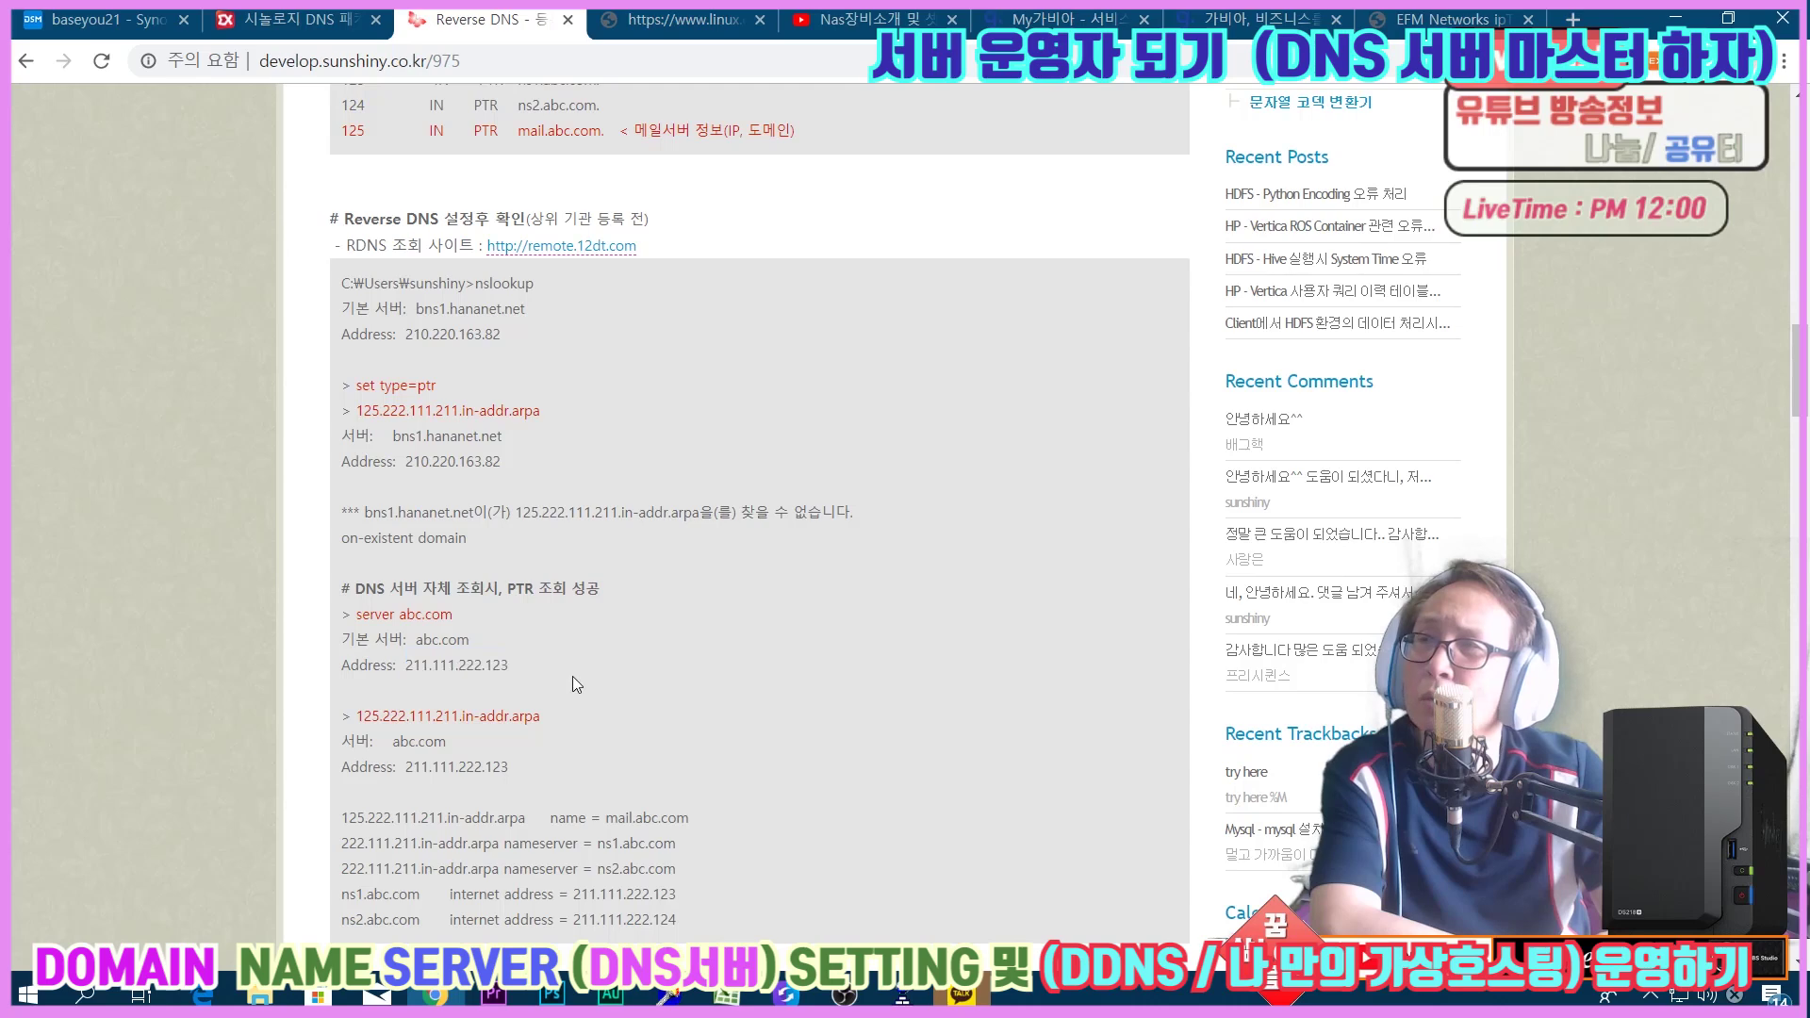
drag(354, 715, 522, 736)
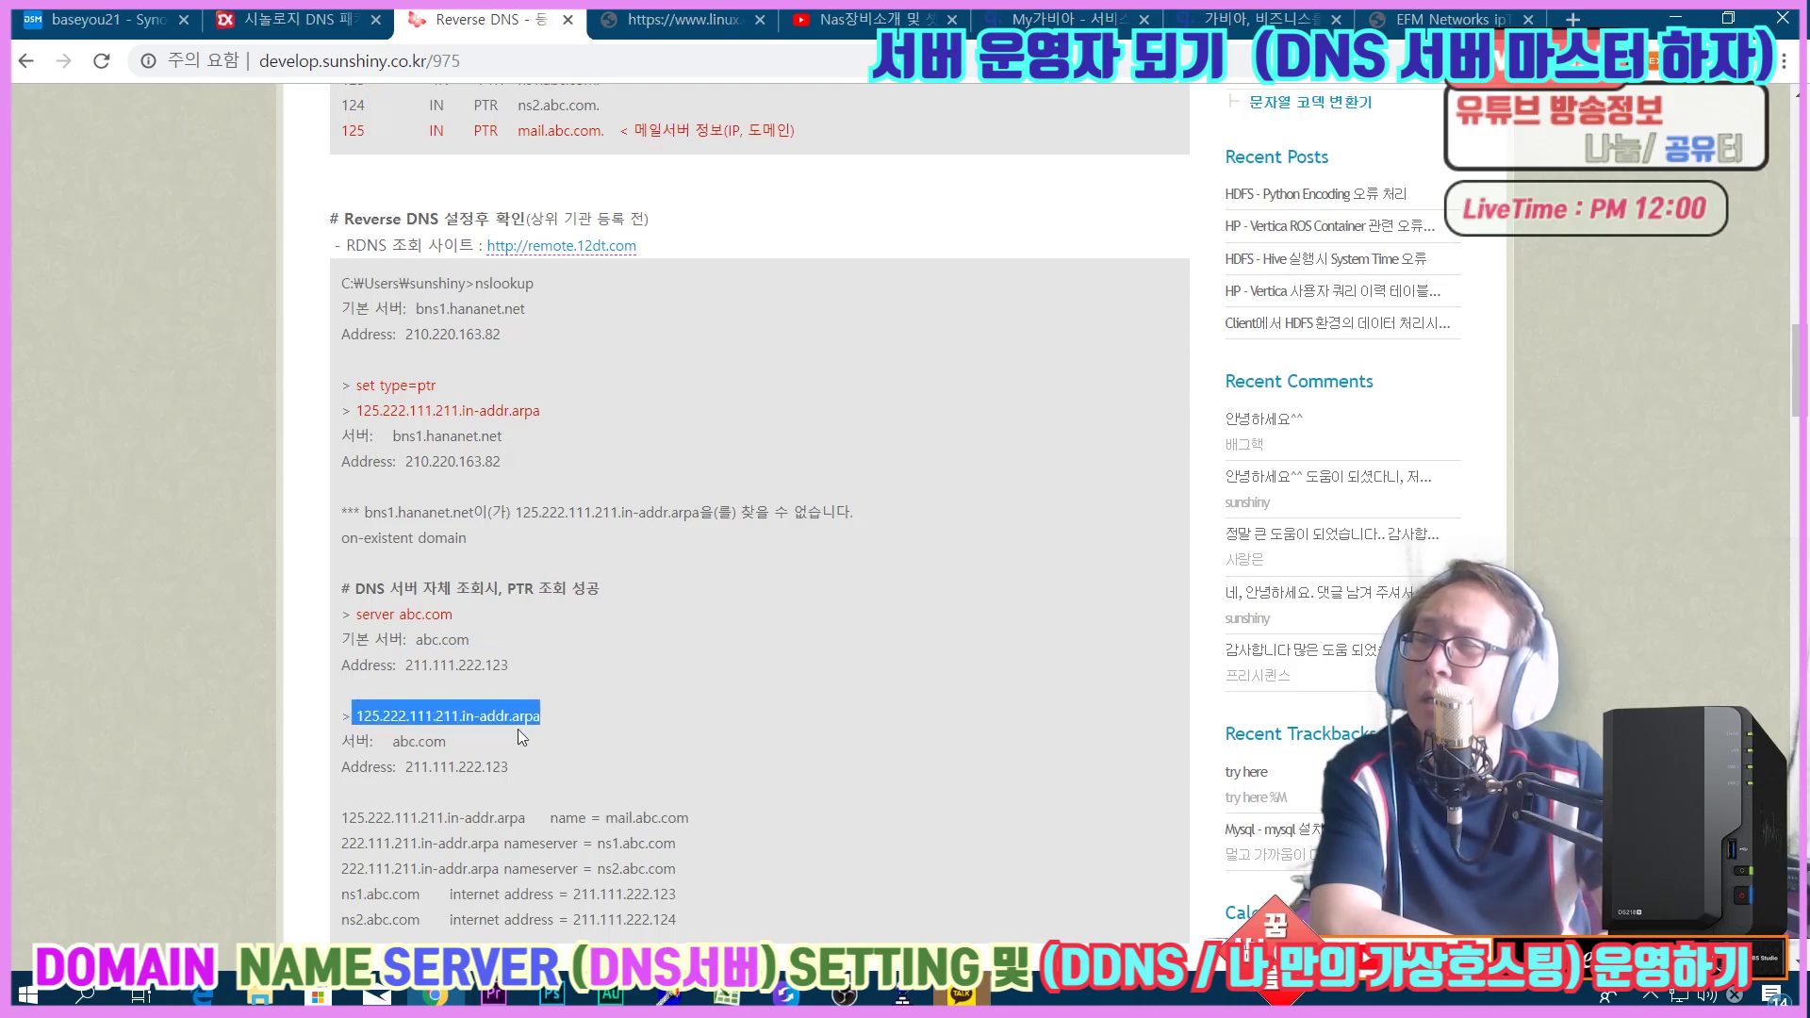
drag(415, 769, 503, 771)
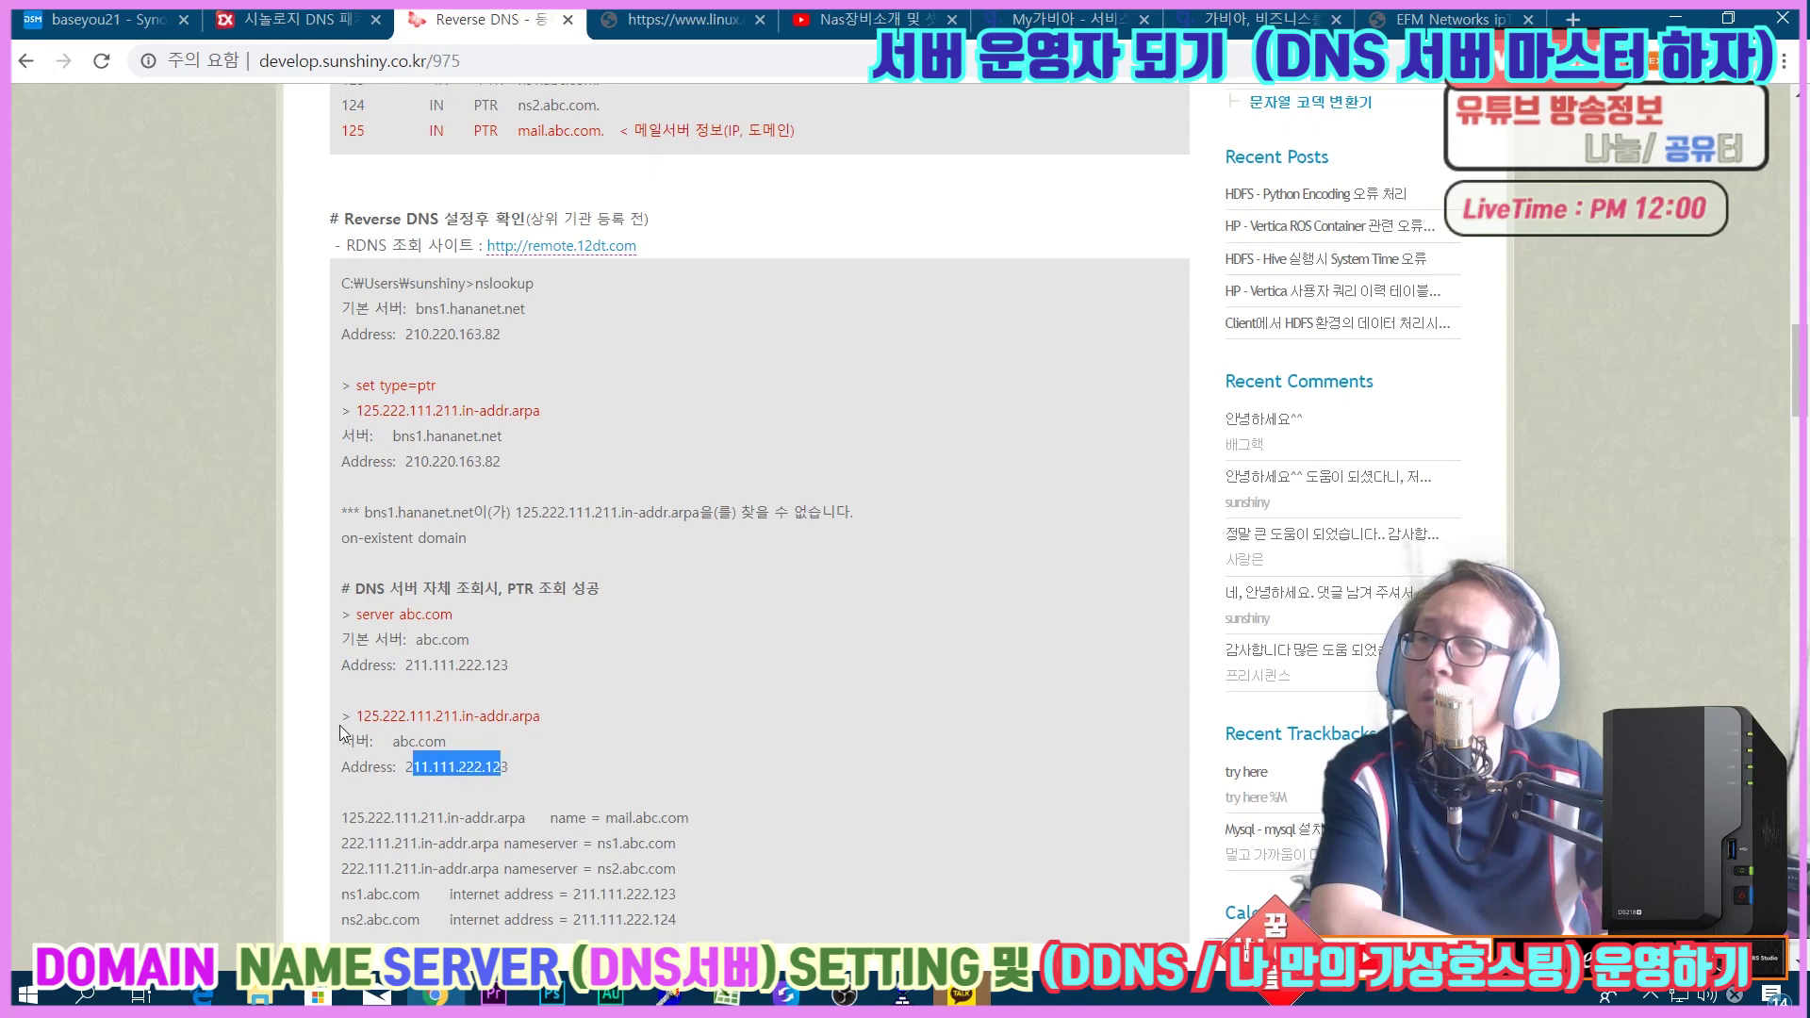
drag(385, 740, 509, 773)
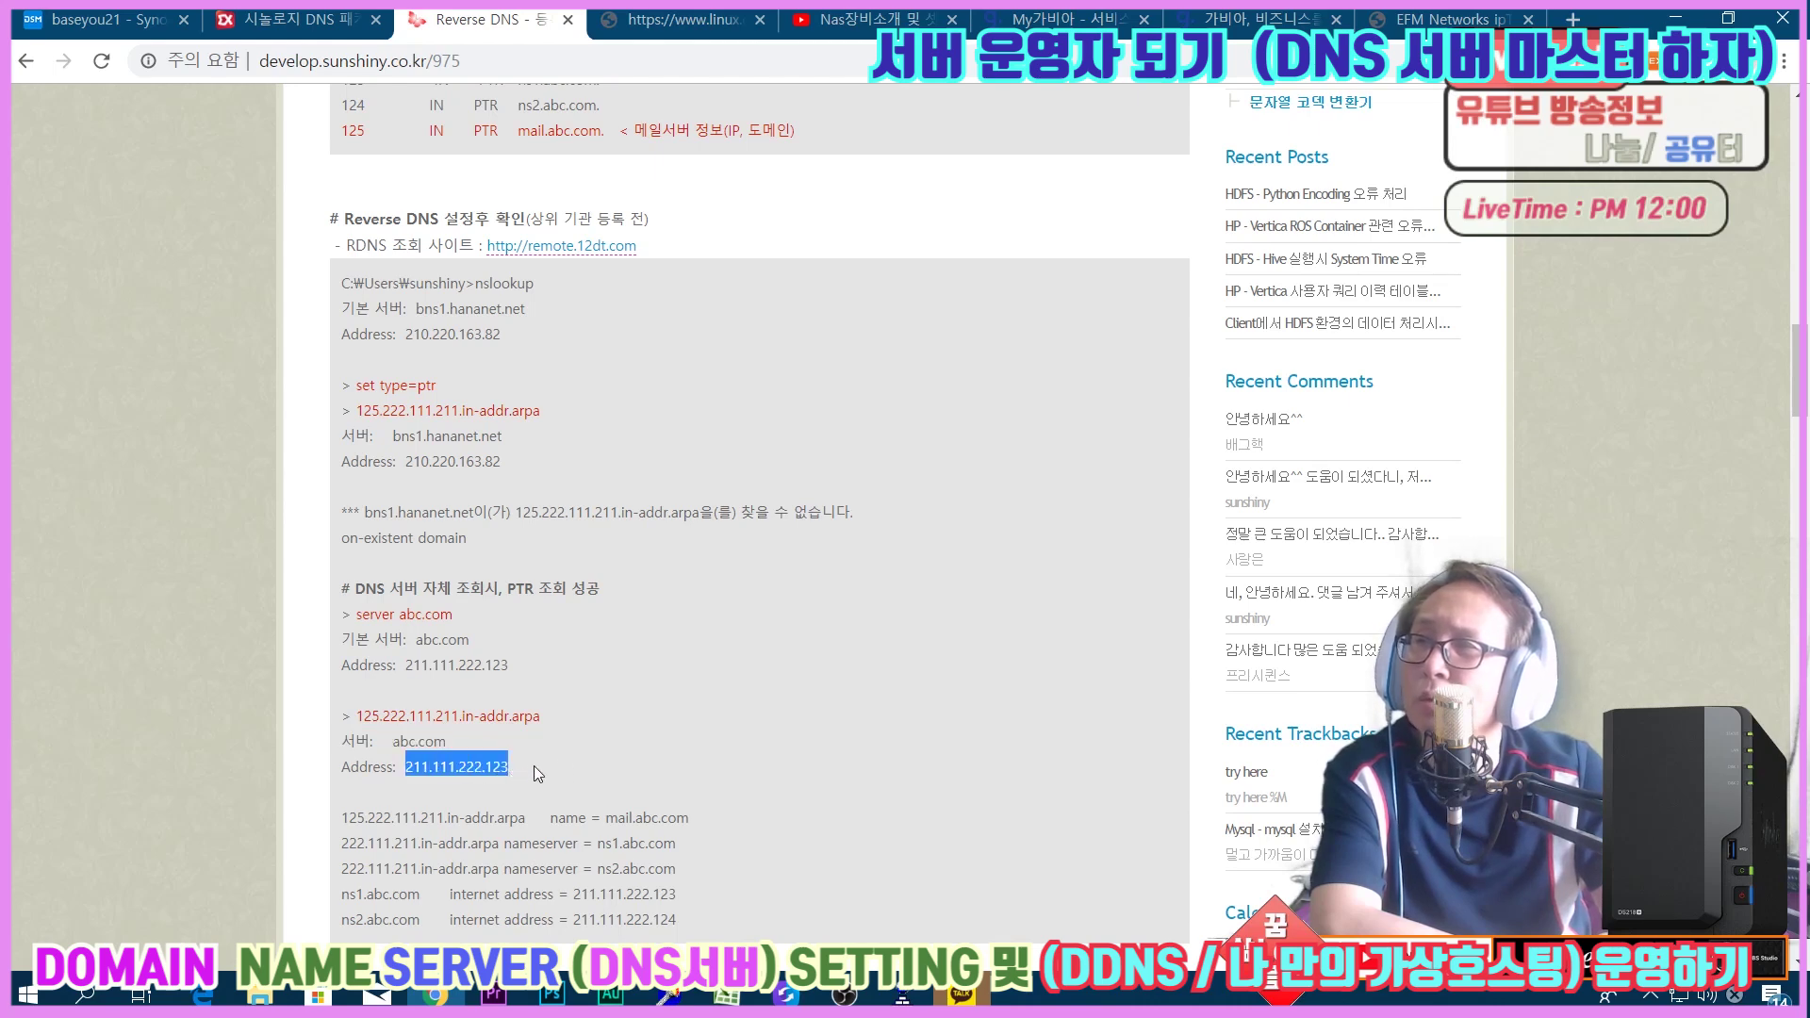
scroll(601, 748, down, 3)
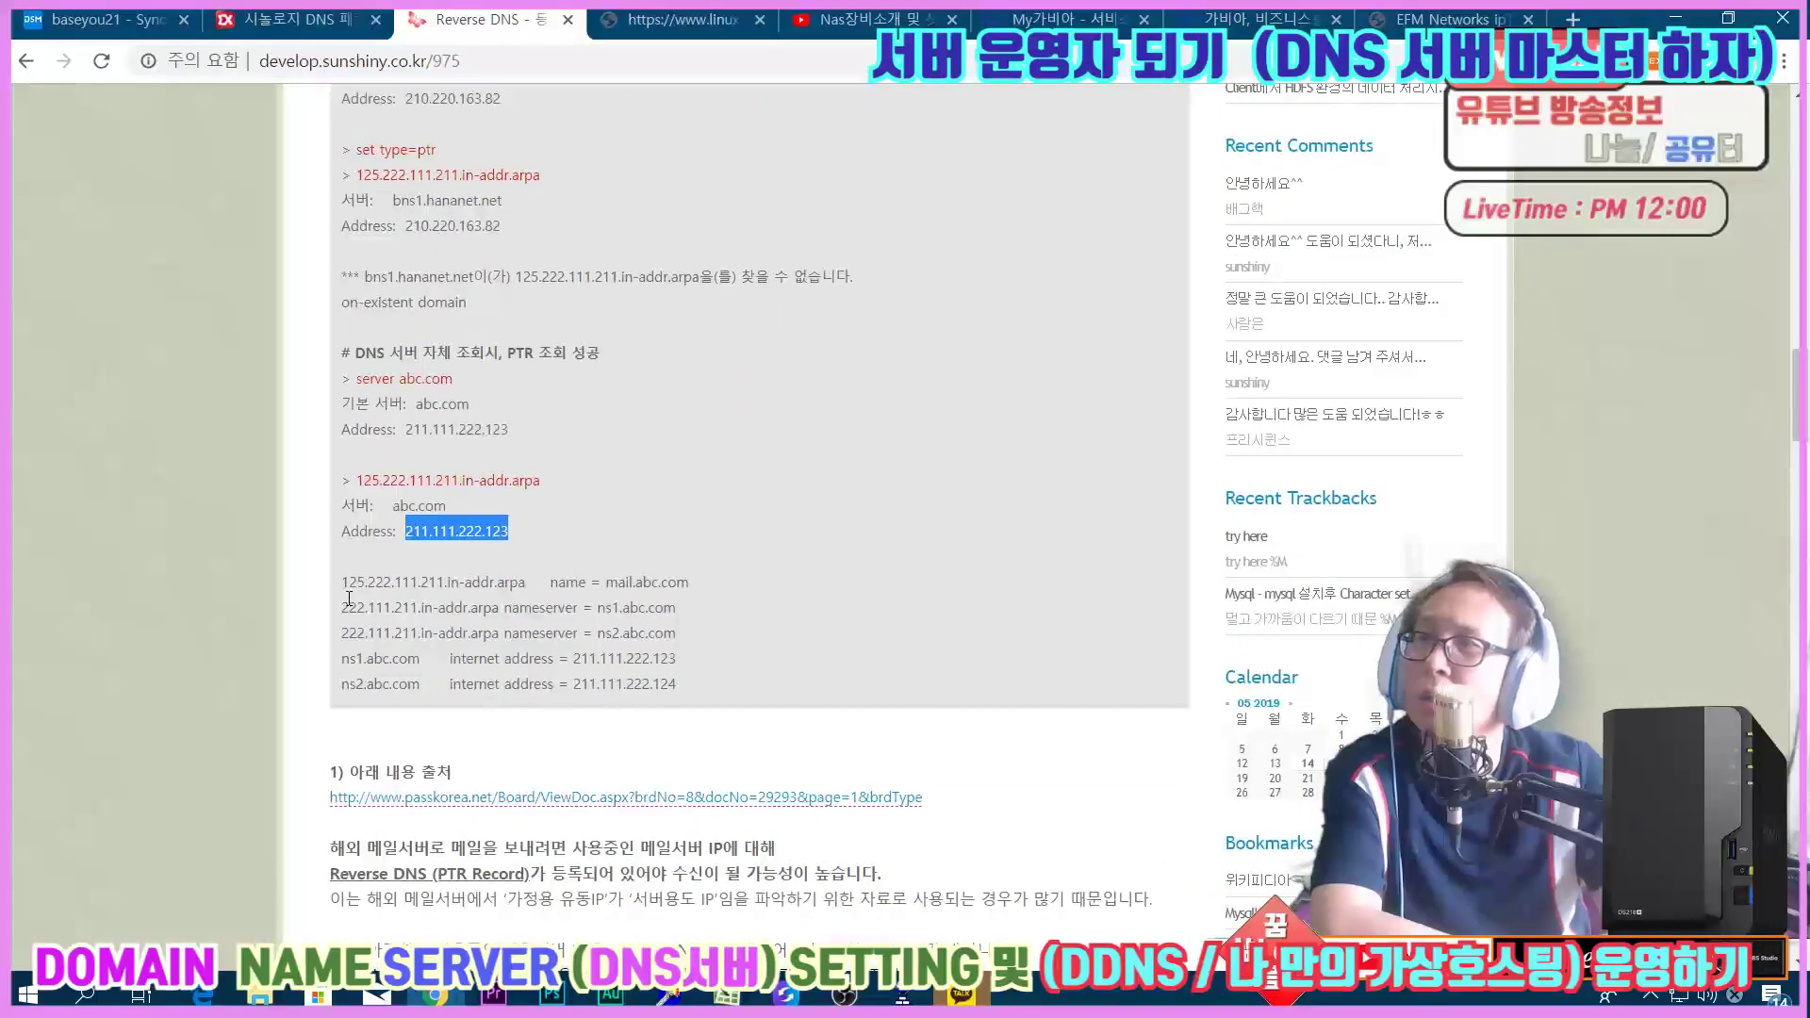
drag(349, 584, 728, 581)
click(727, 581)
drag(541, 583, 688, 585)
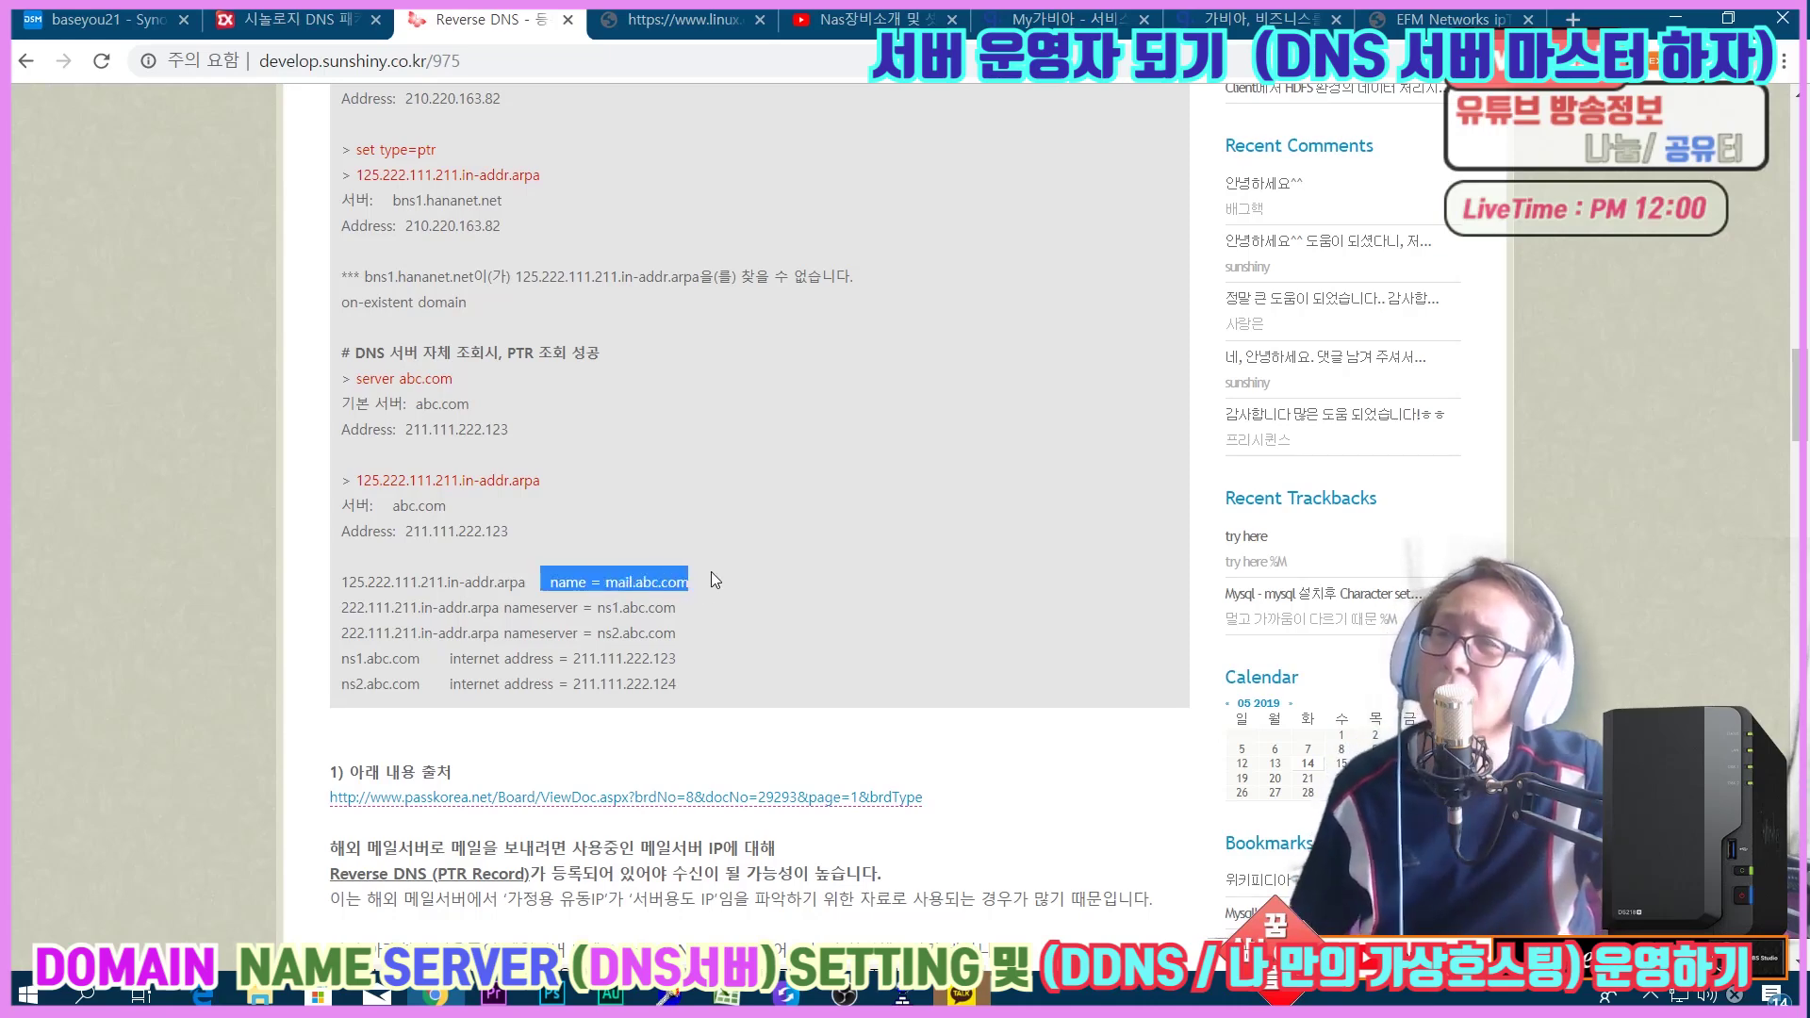
drag(612, 607, 676, 633)
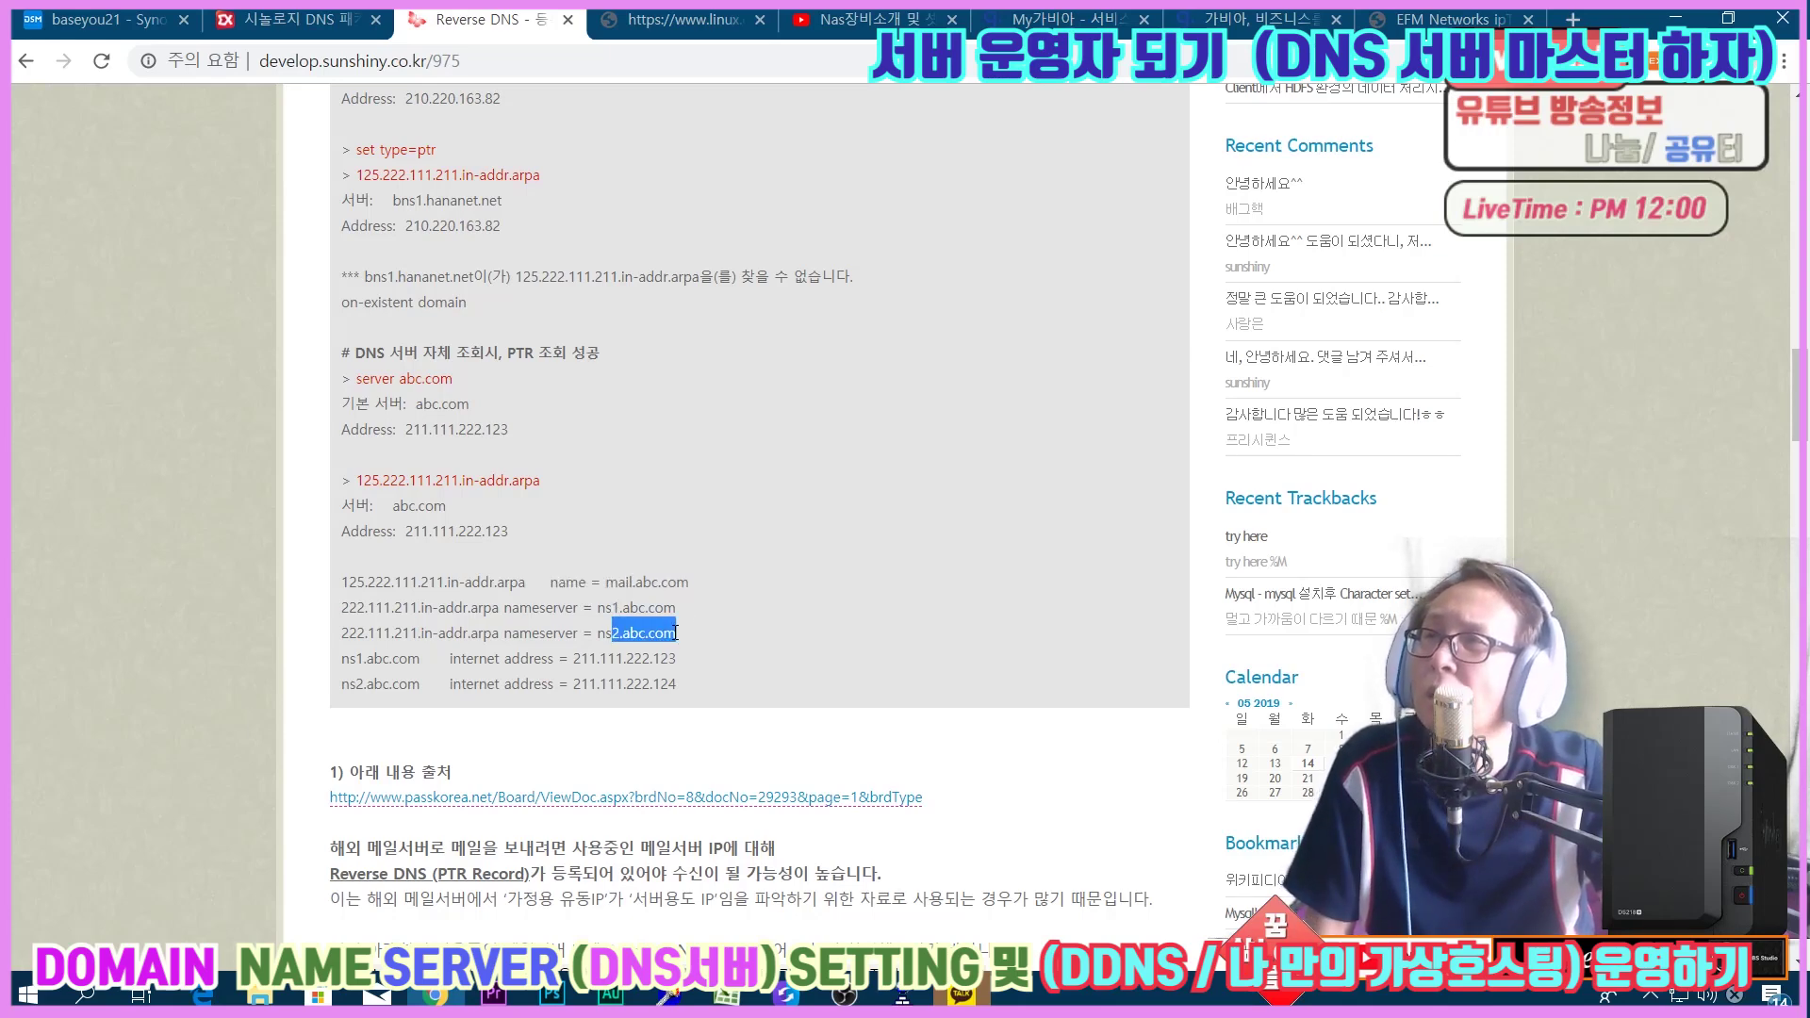
click(618, 665)
drag(616, 684, 664, 683)
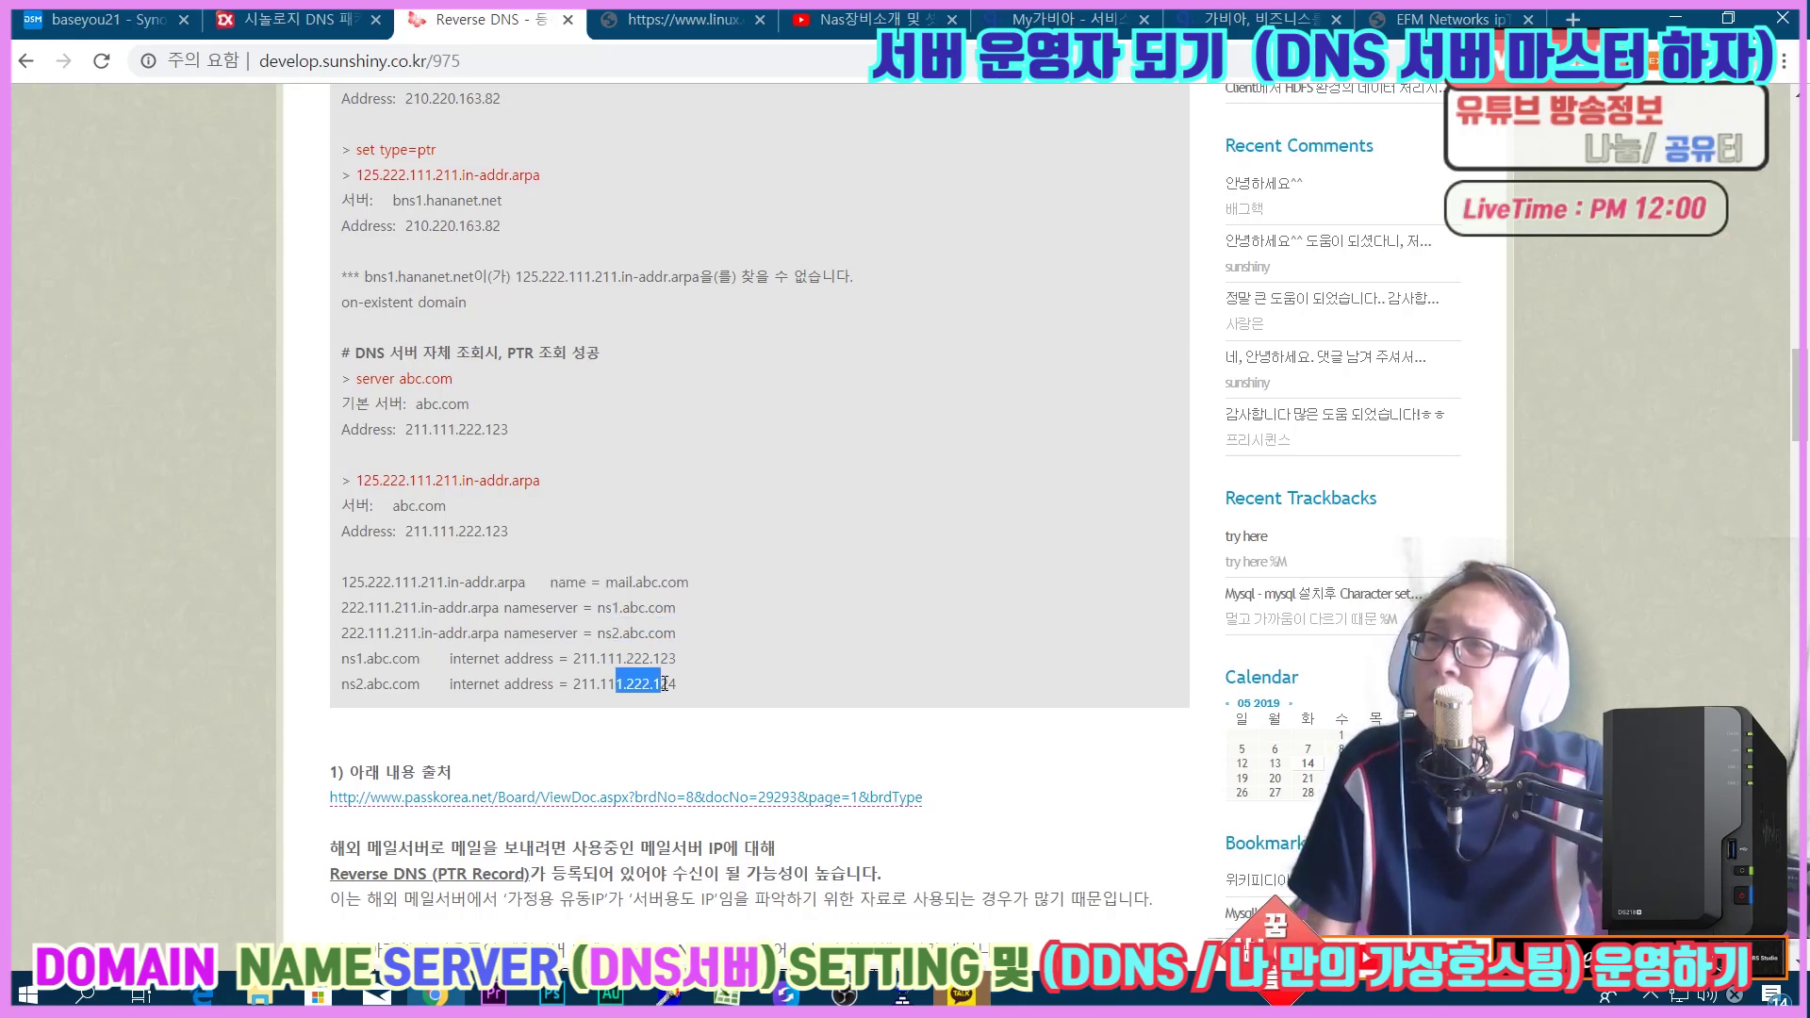
click(603, 620)
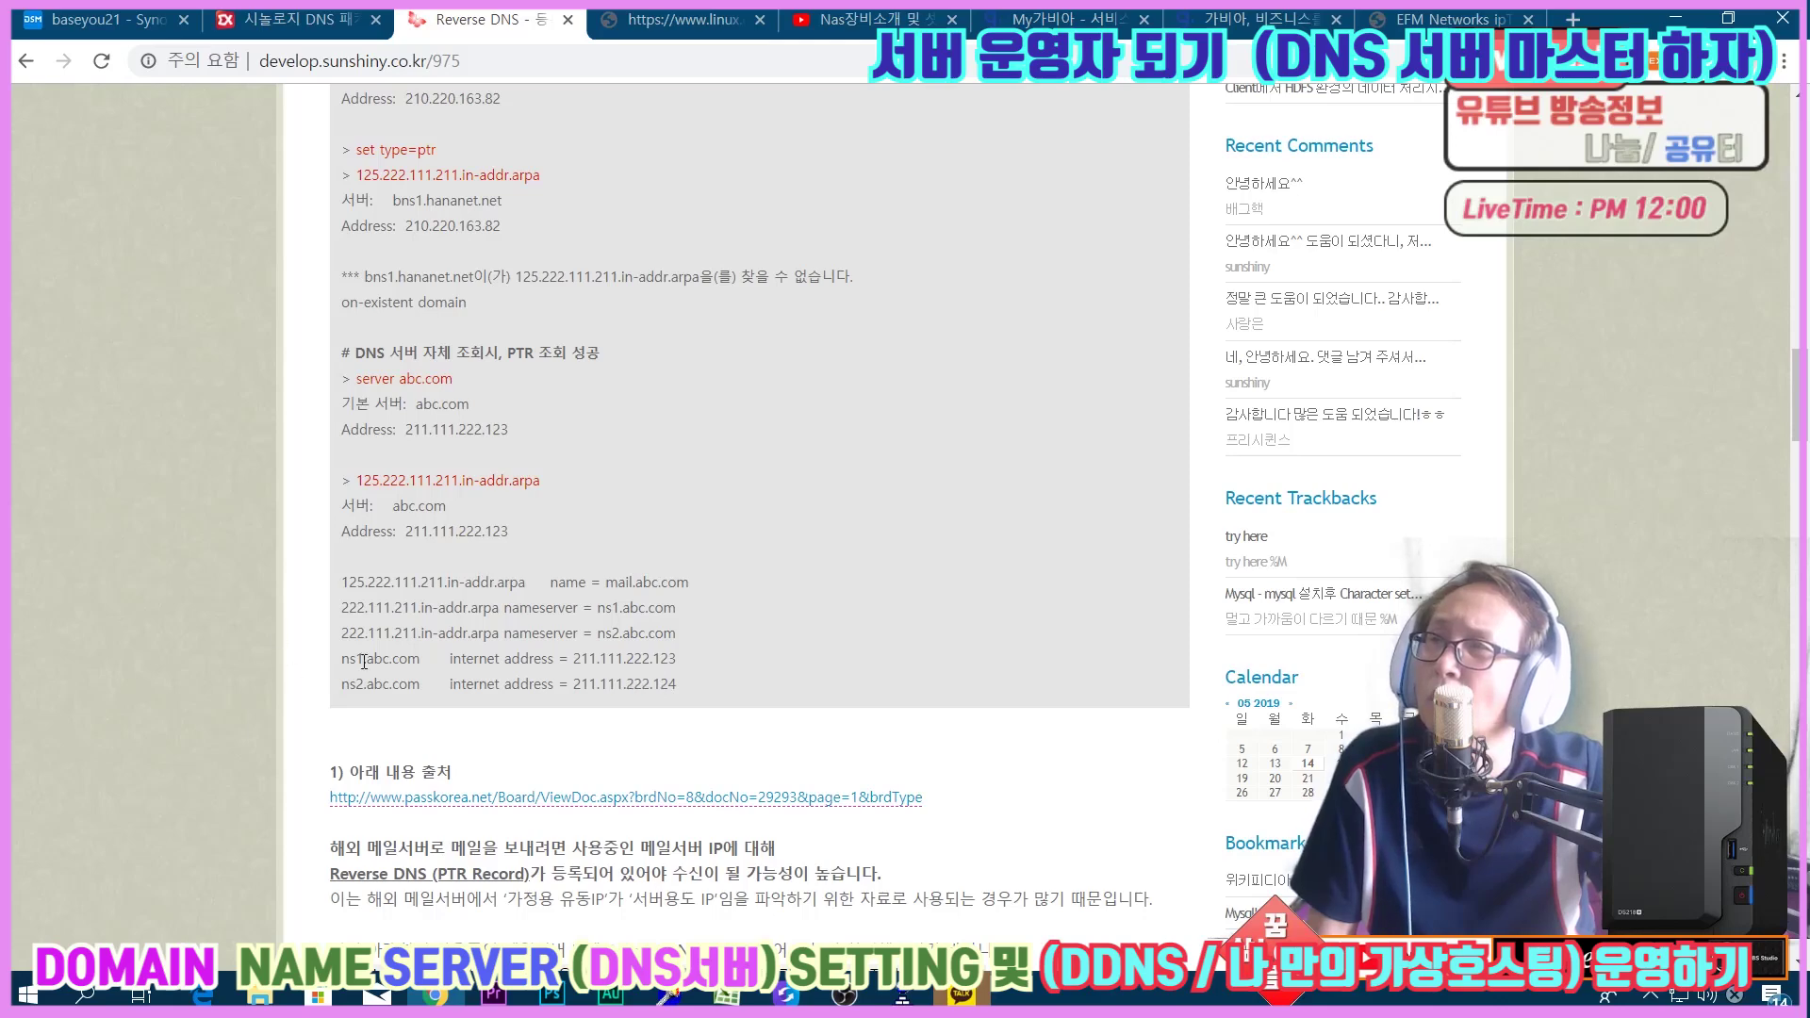
drag(566, 659, 695, 661)
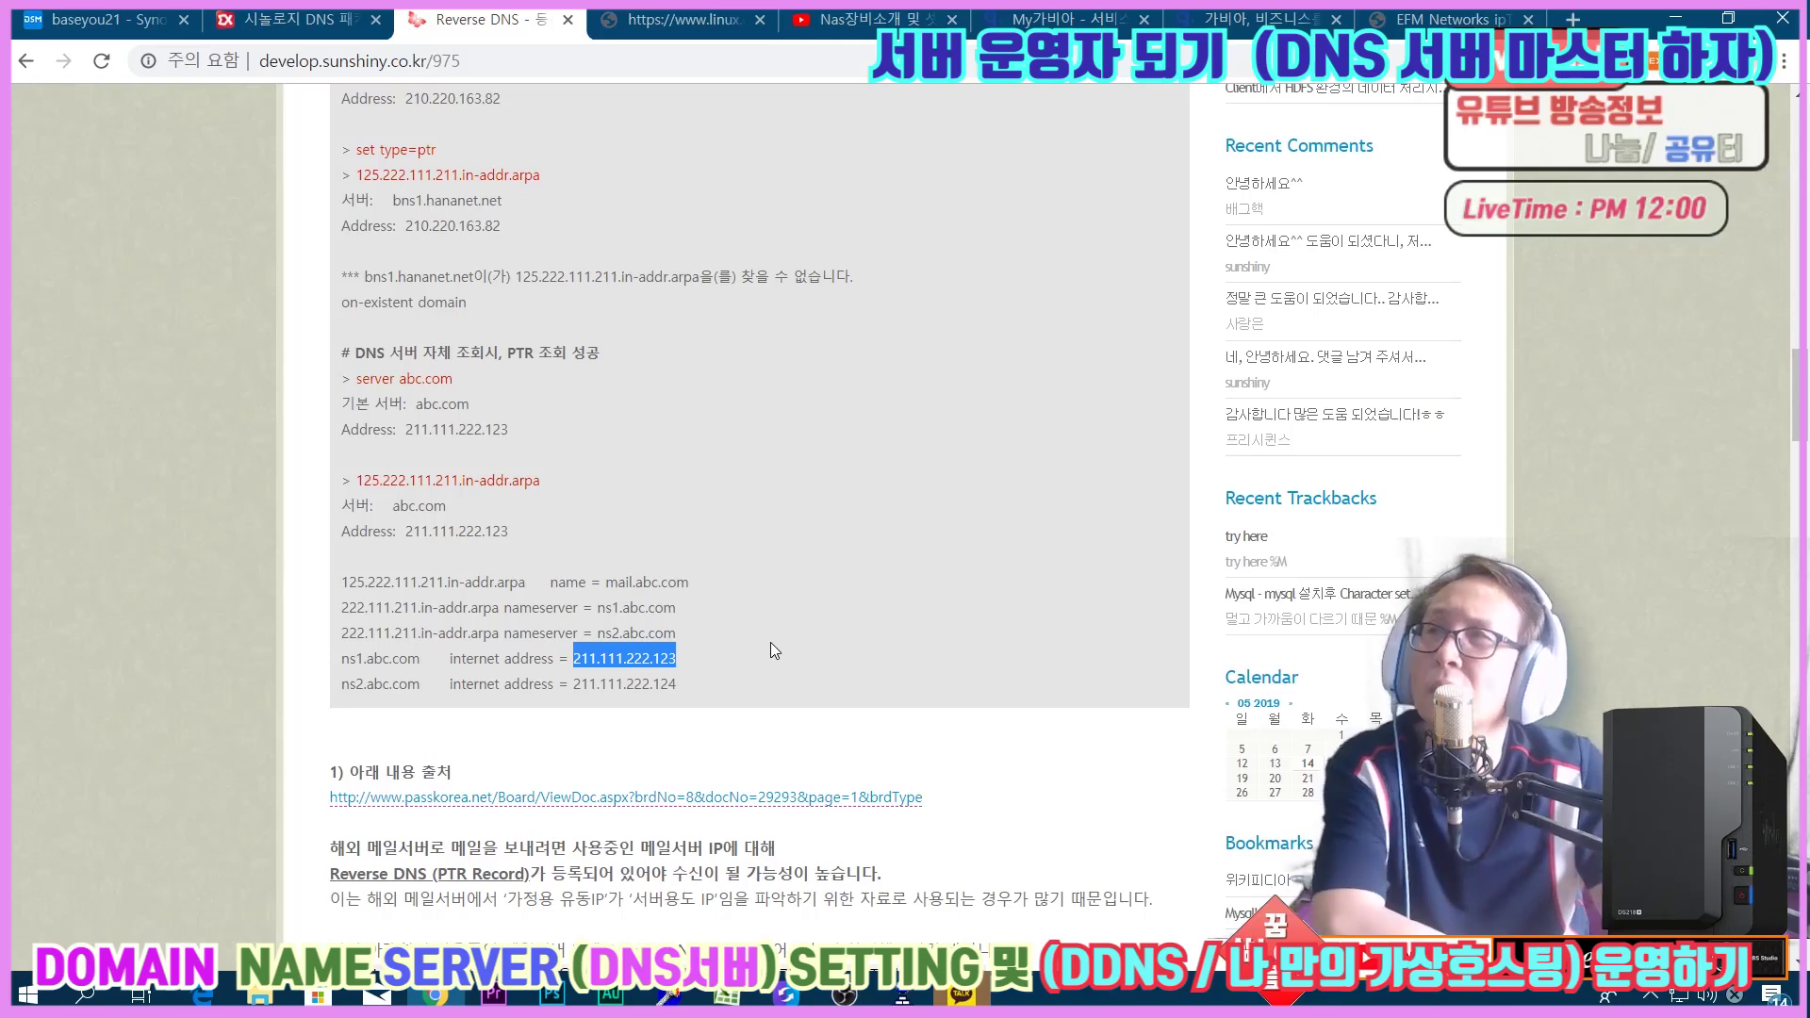
drag(349, 353, 642, 354)
click(647, 354)
scroll(441, 325, up, 3)
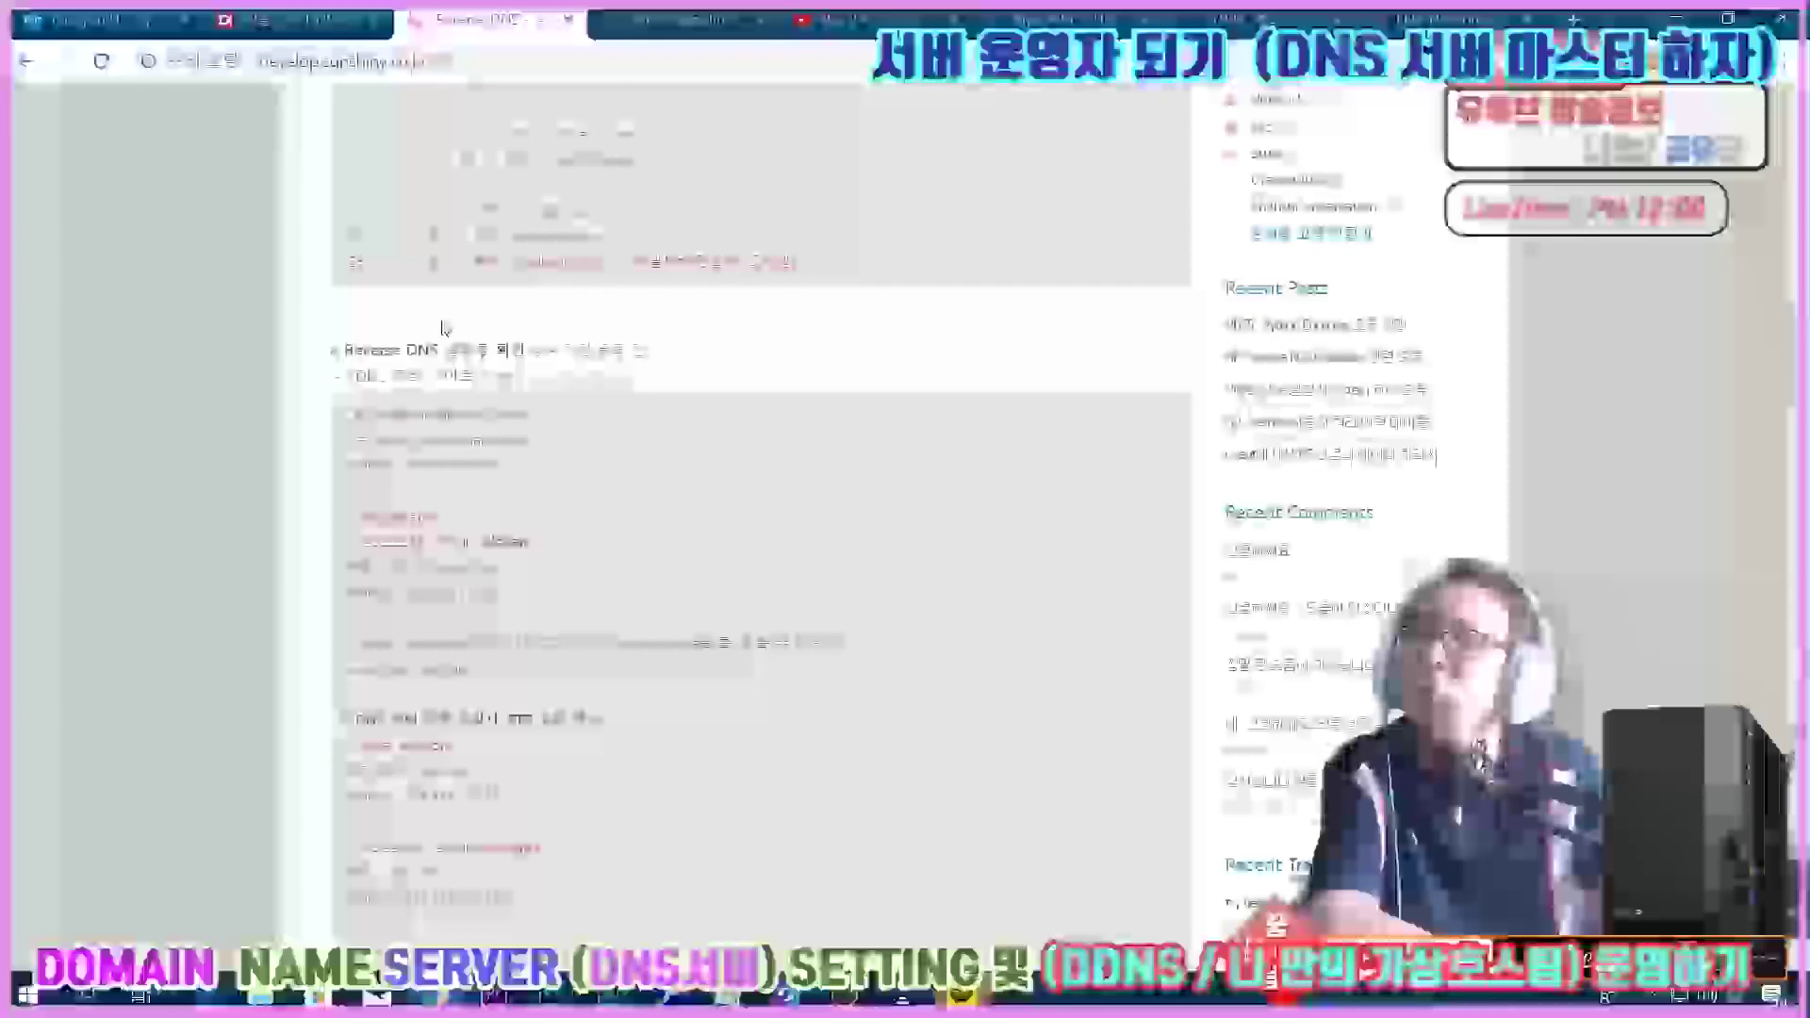
Highlight the can't-find error and successful PTR lookup heading, then switch to Synology with Ctrl+1.
scroll(429, 332, down, 3)
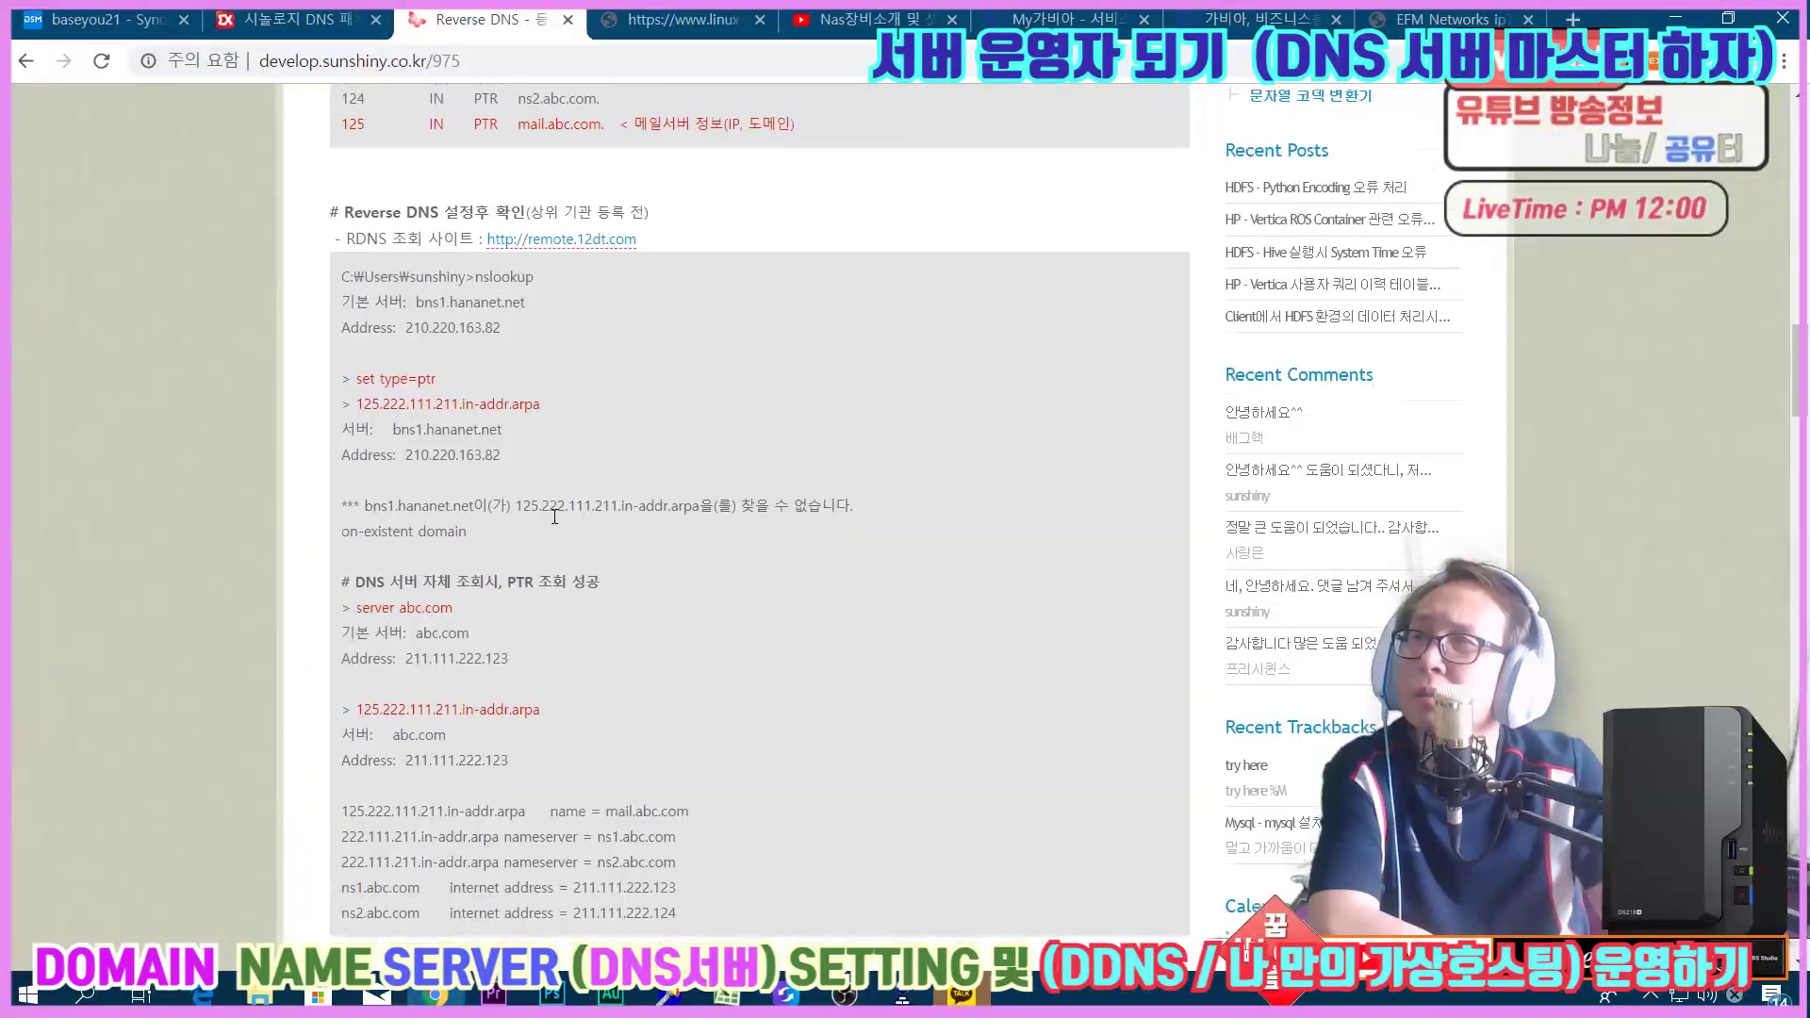
drag(337, 388, 853, 405)
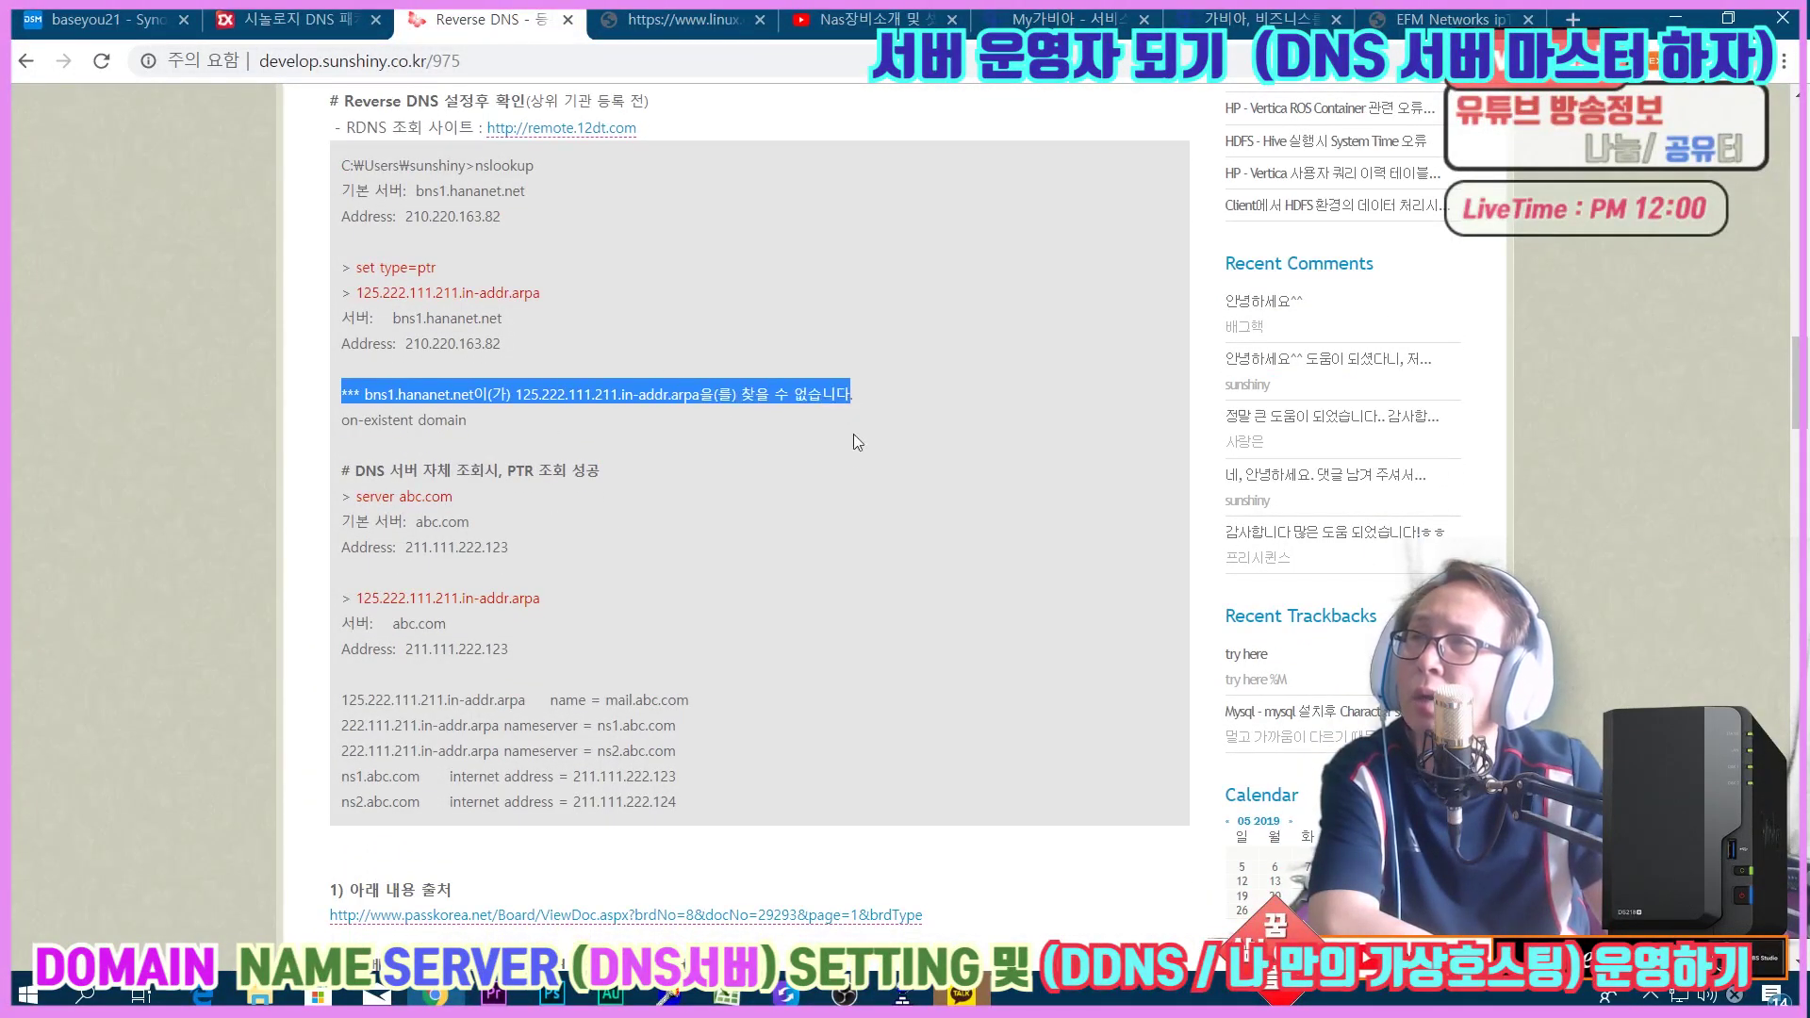
click(850, 434)
drag(342, 471, 646, 471)
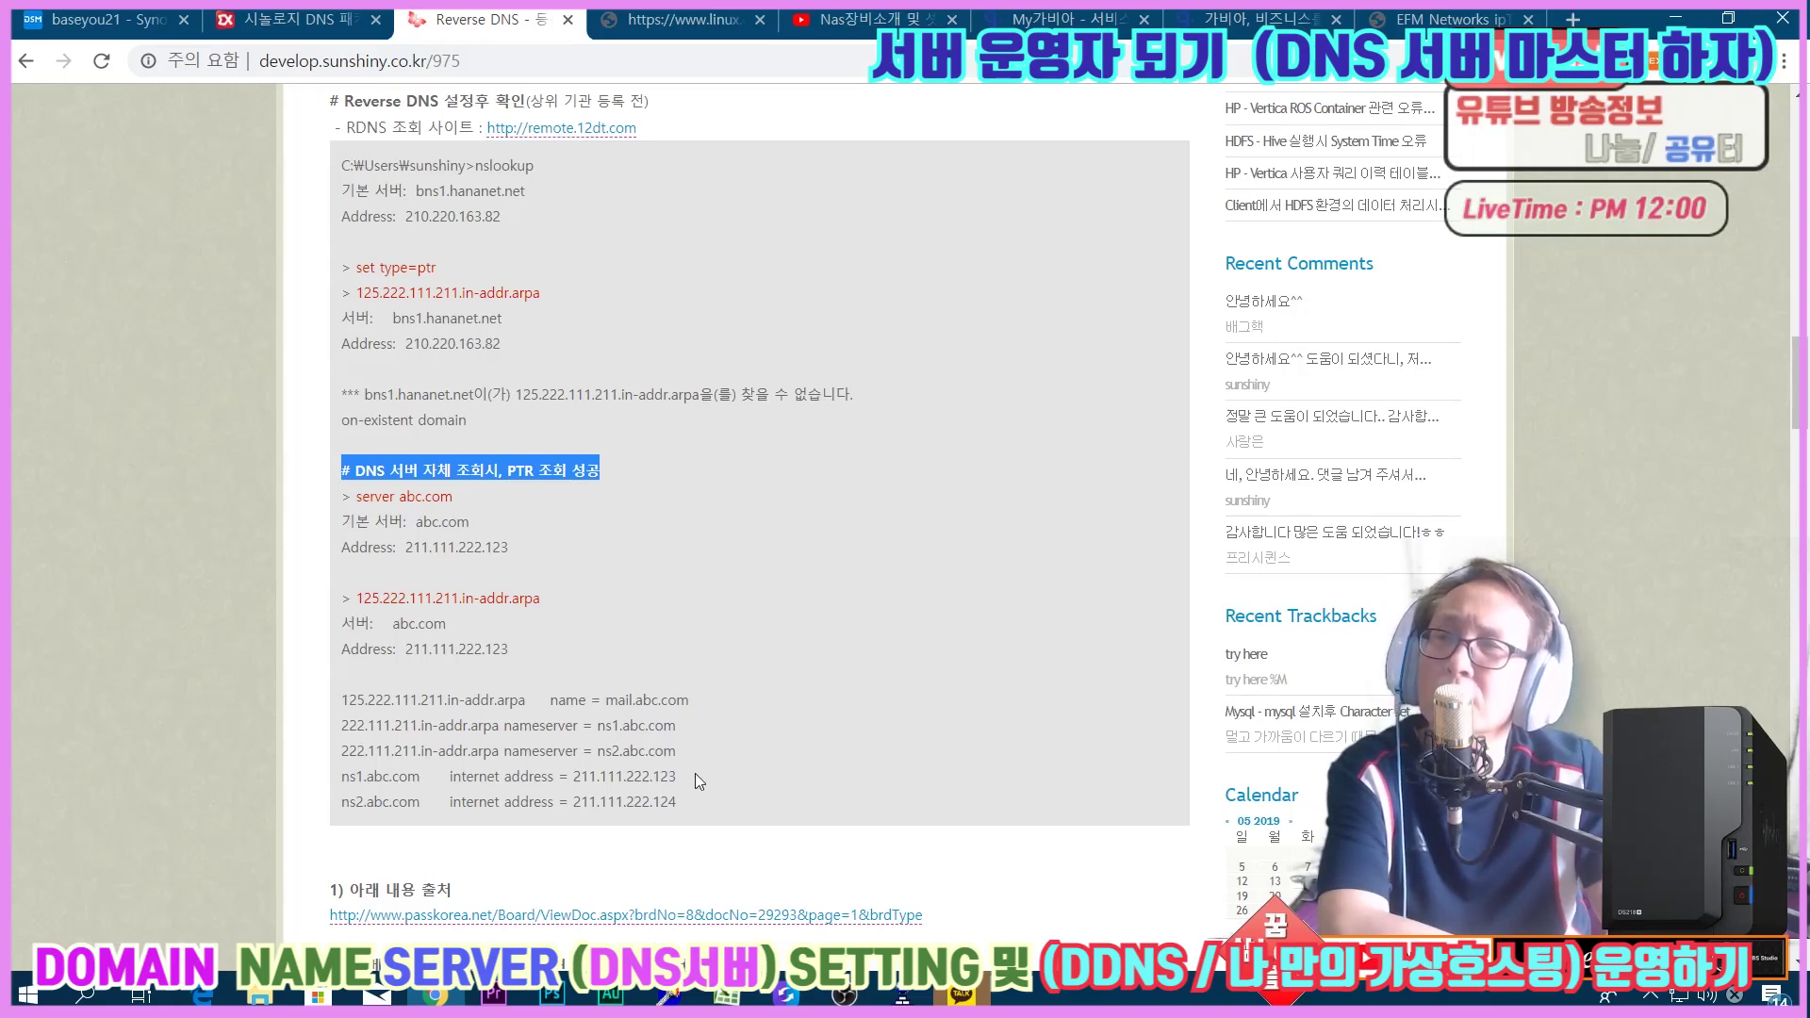
scroll(694, 774, down, 1)
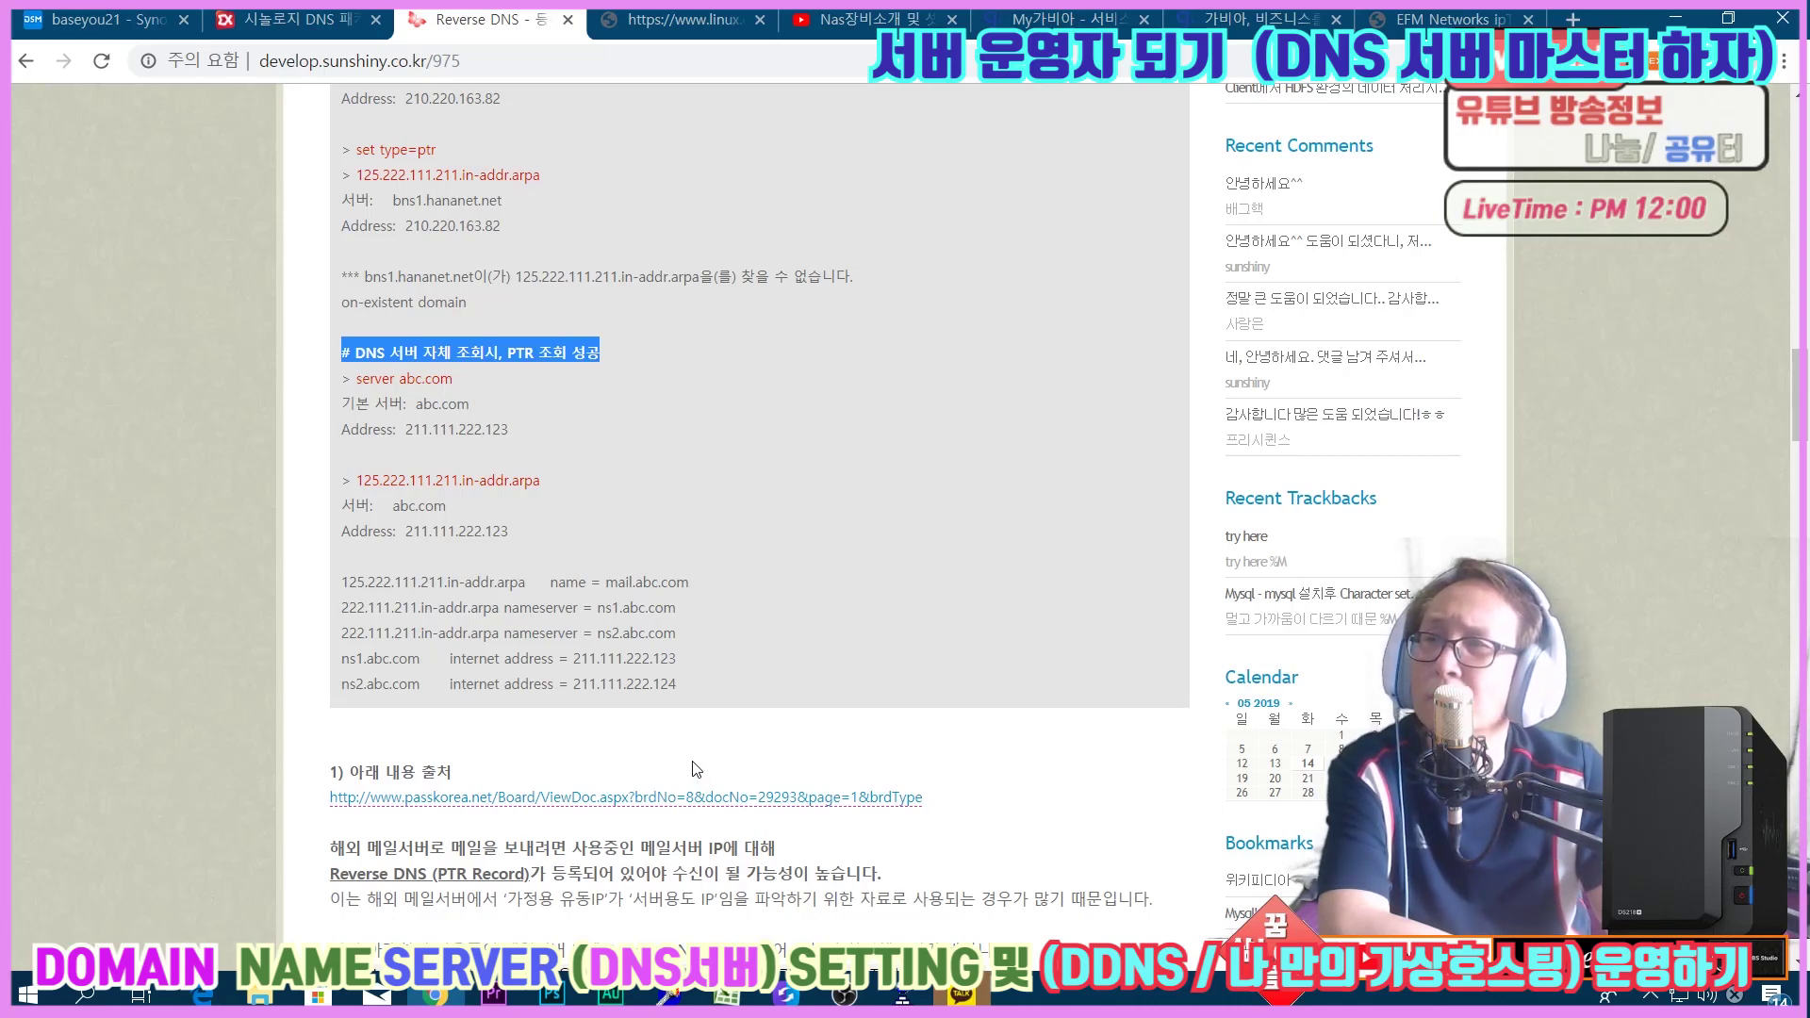
scroll(694, 769, up, 2)
key(ctrl+1)
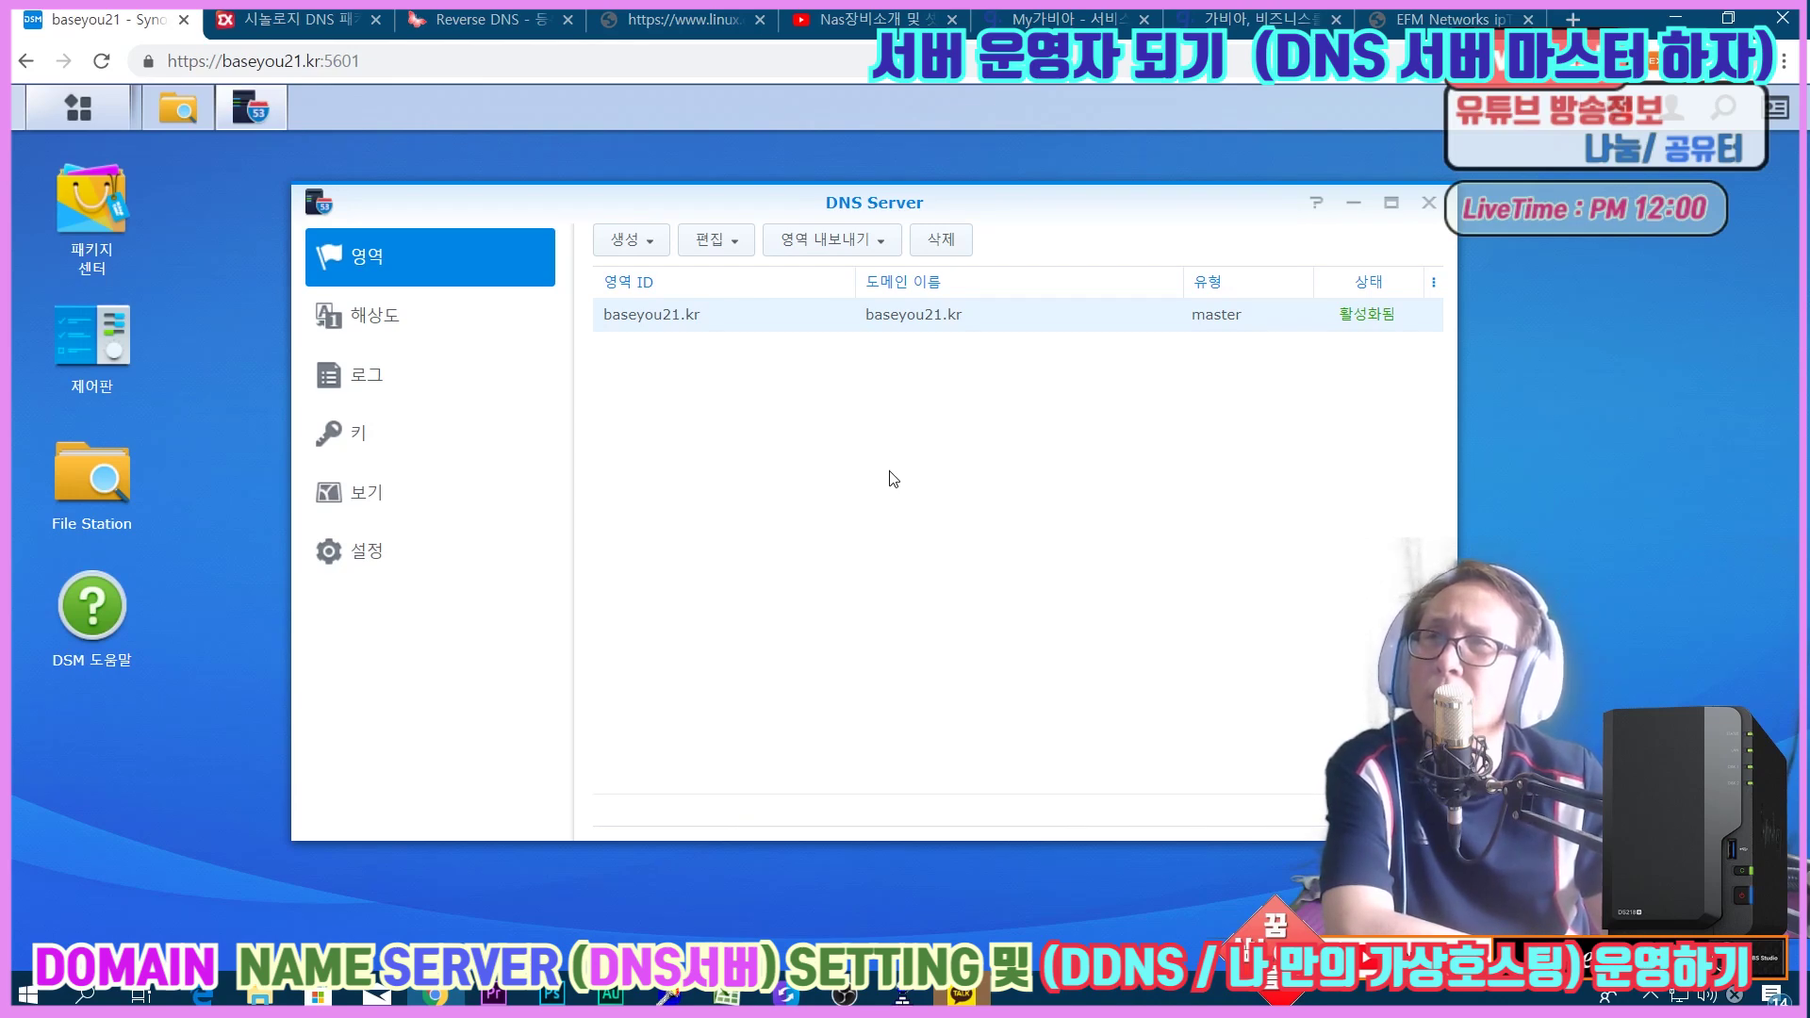
Start a forward master zone, cancel and discard it, then go to the extrememanual.net article.
click(619, 243)
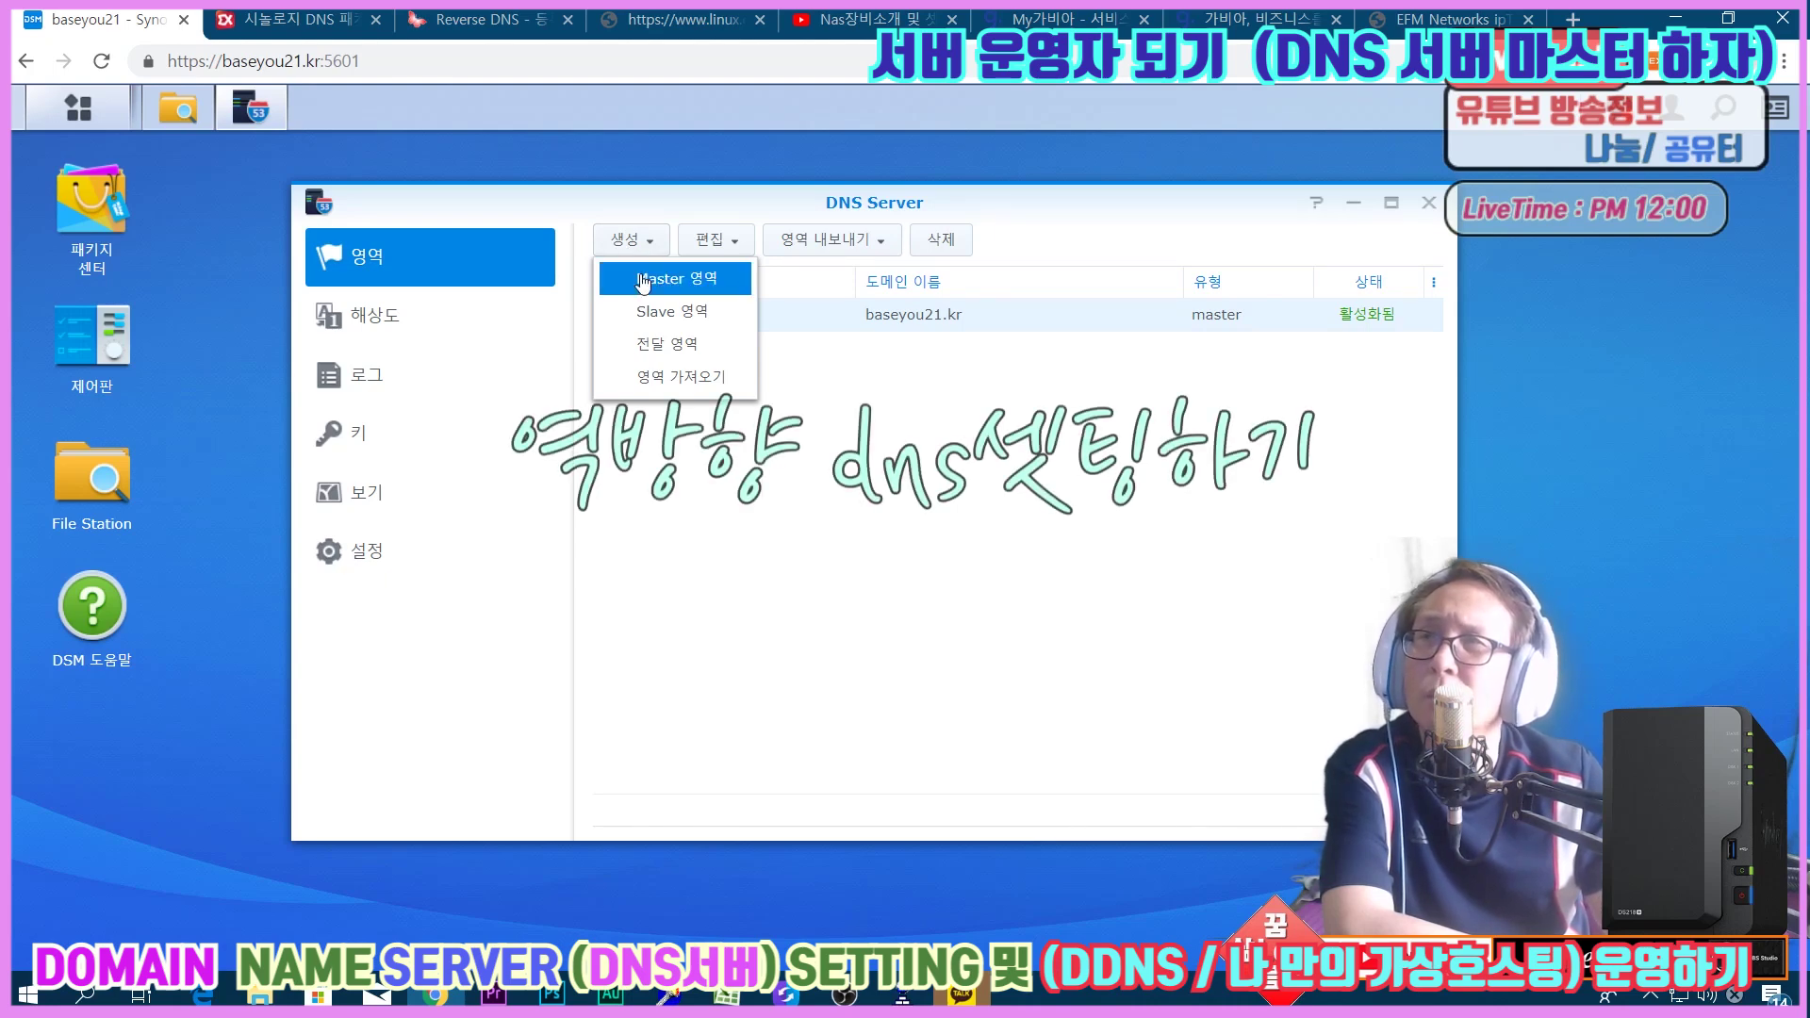
click(642, 280)
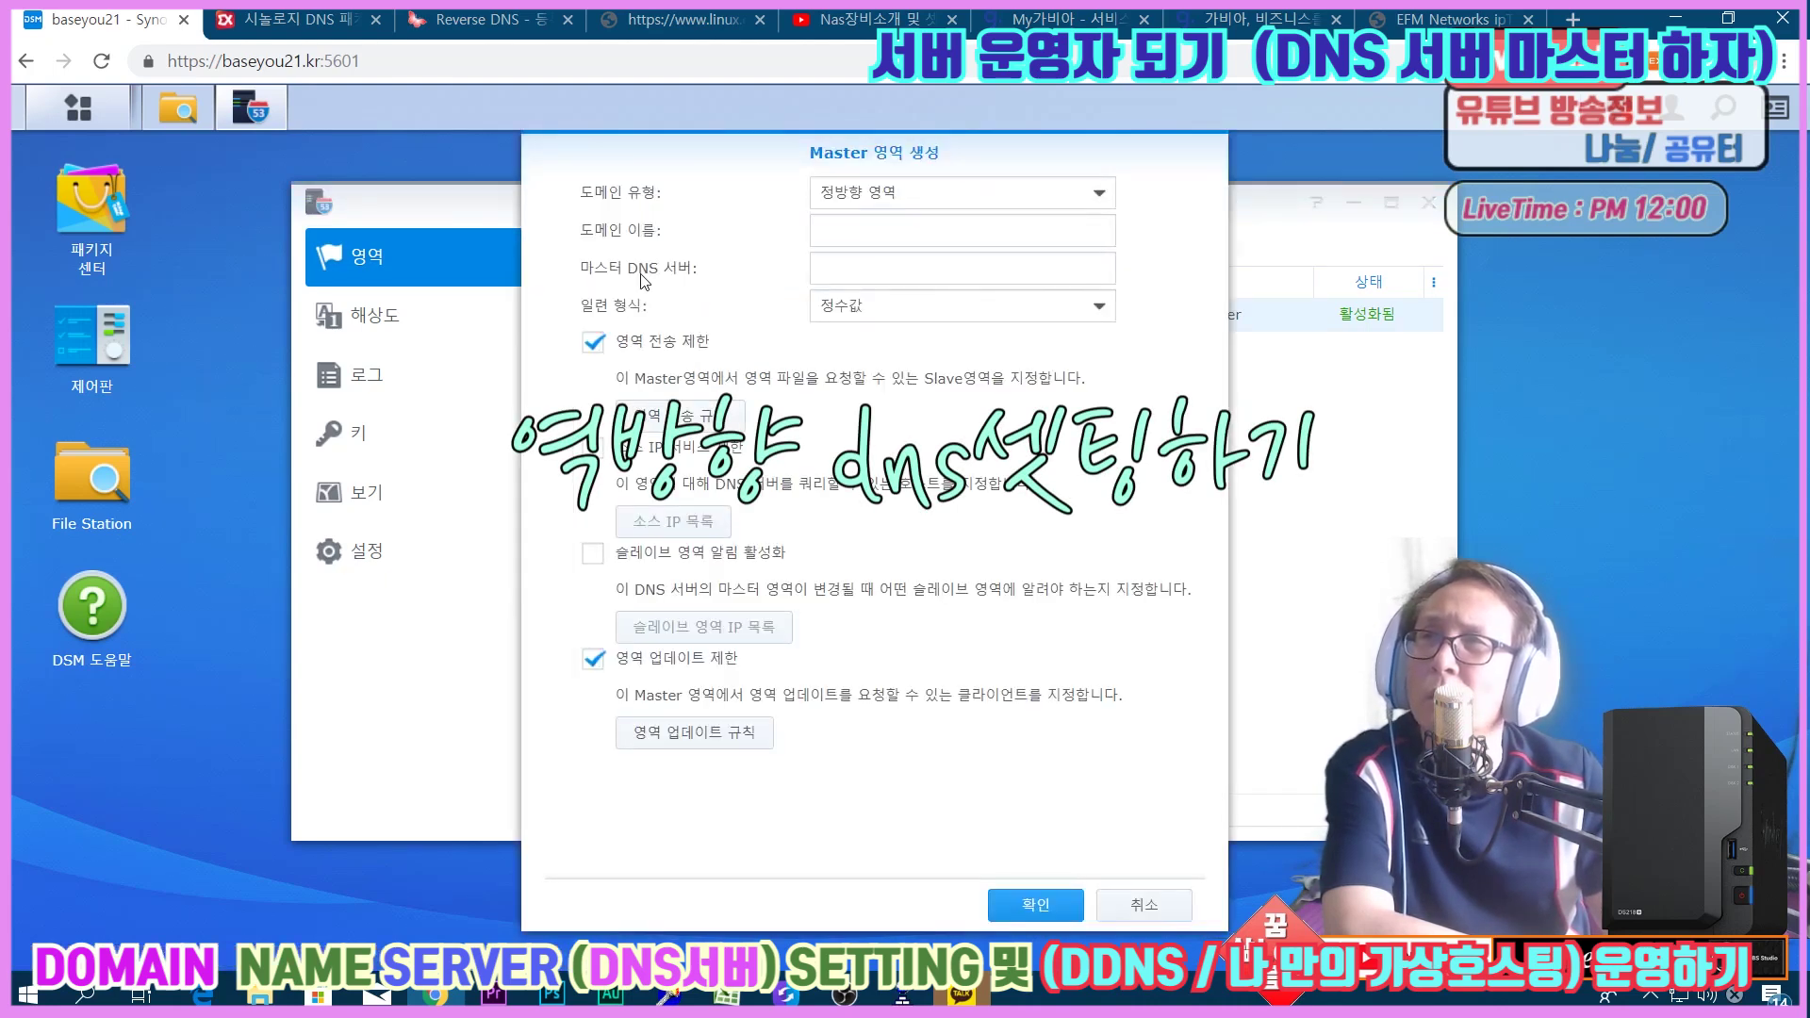
click(883, 198)
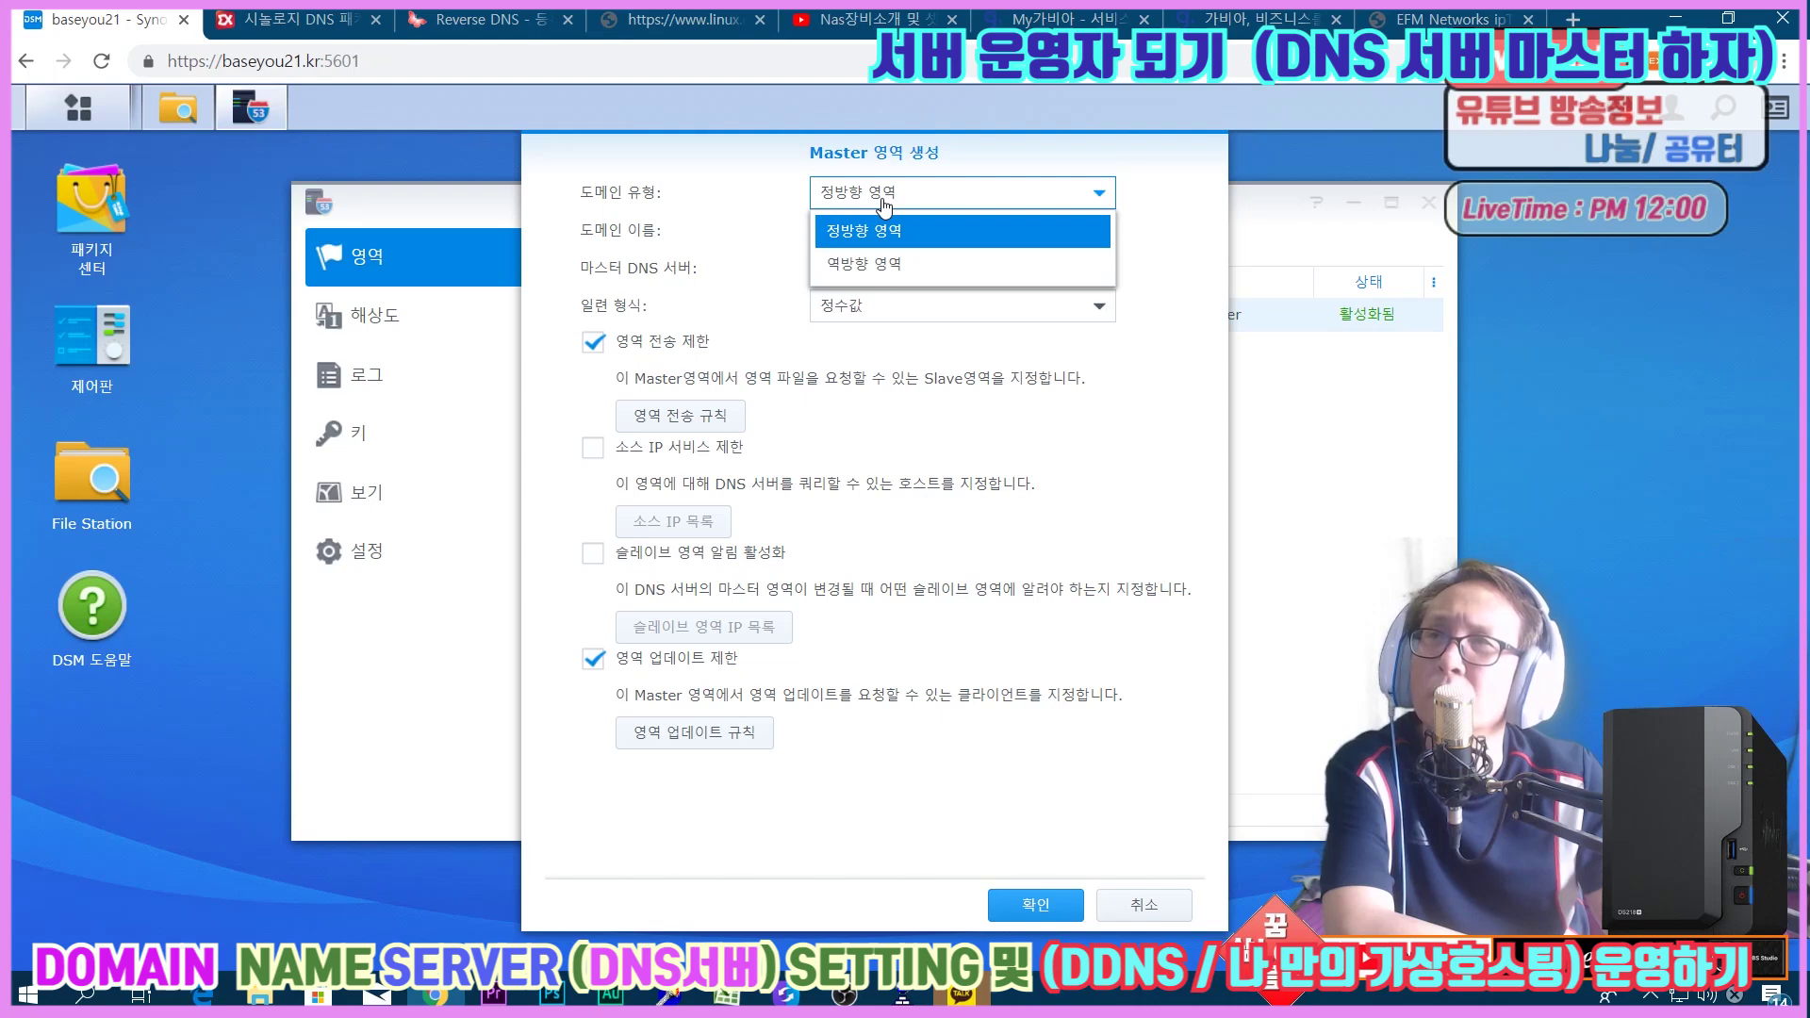
click(883, 200)
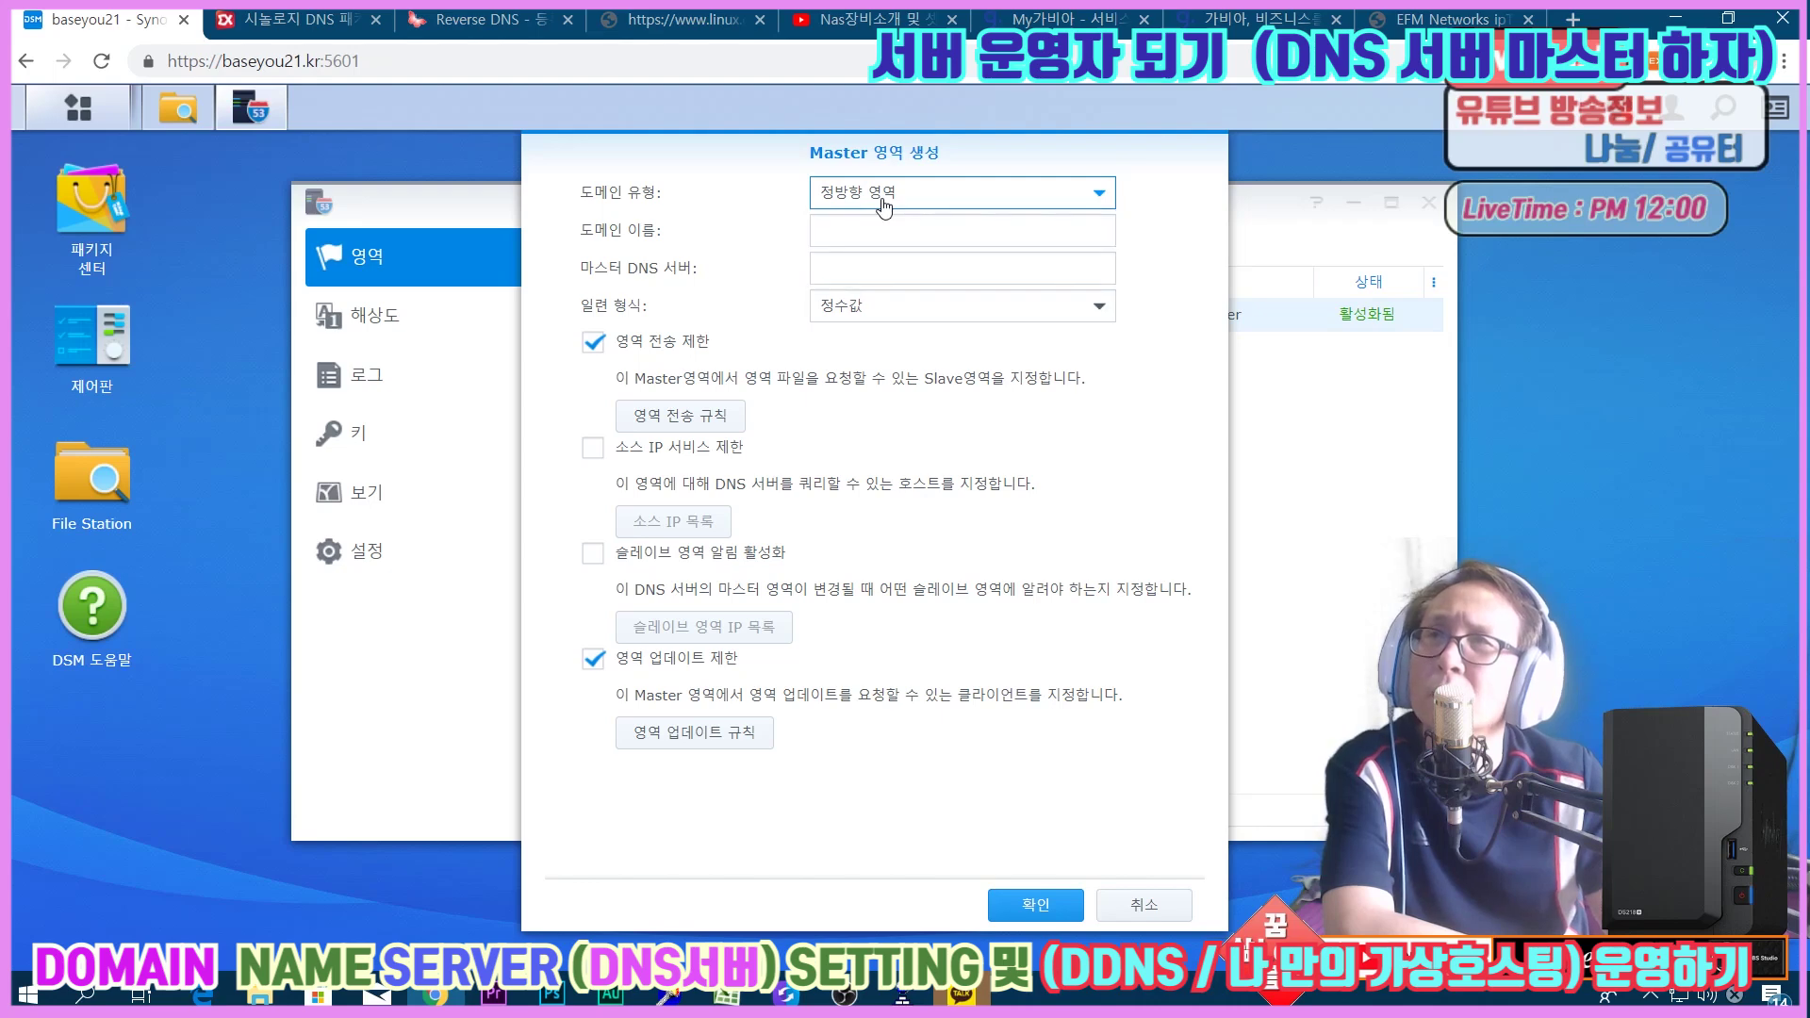
click(1143, 904)
click(941, 572)
click(297, 28)
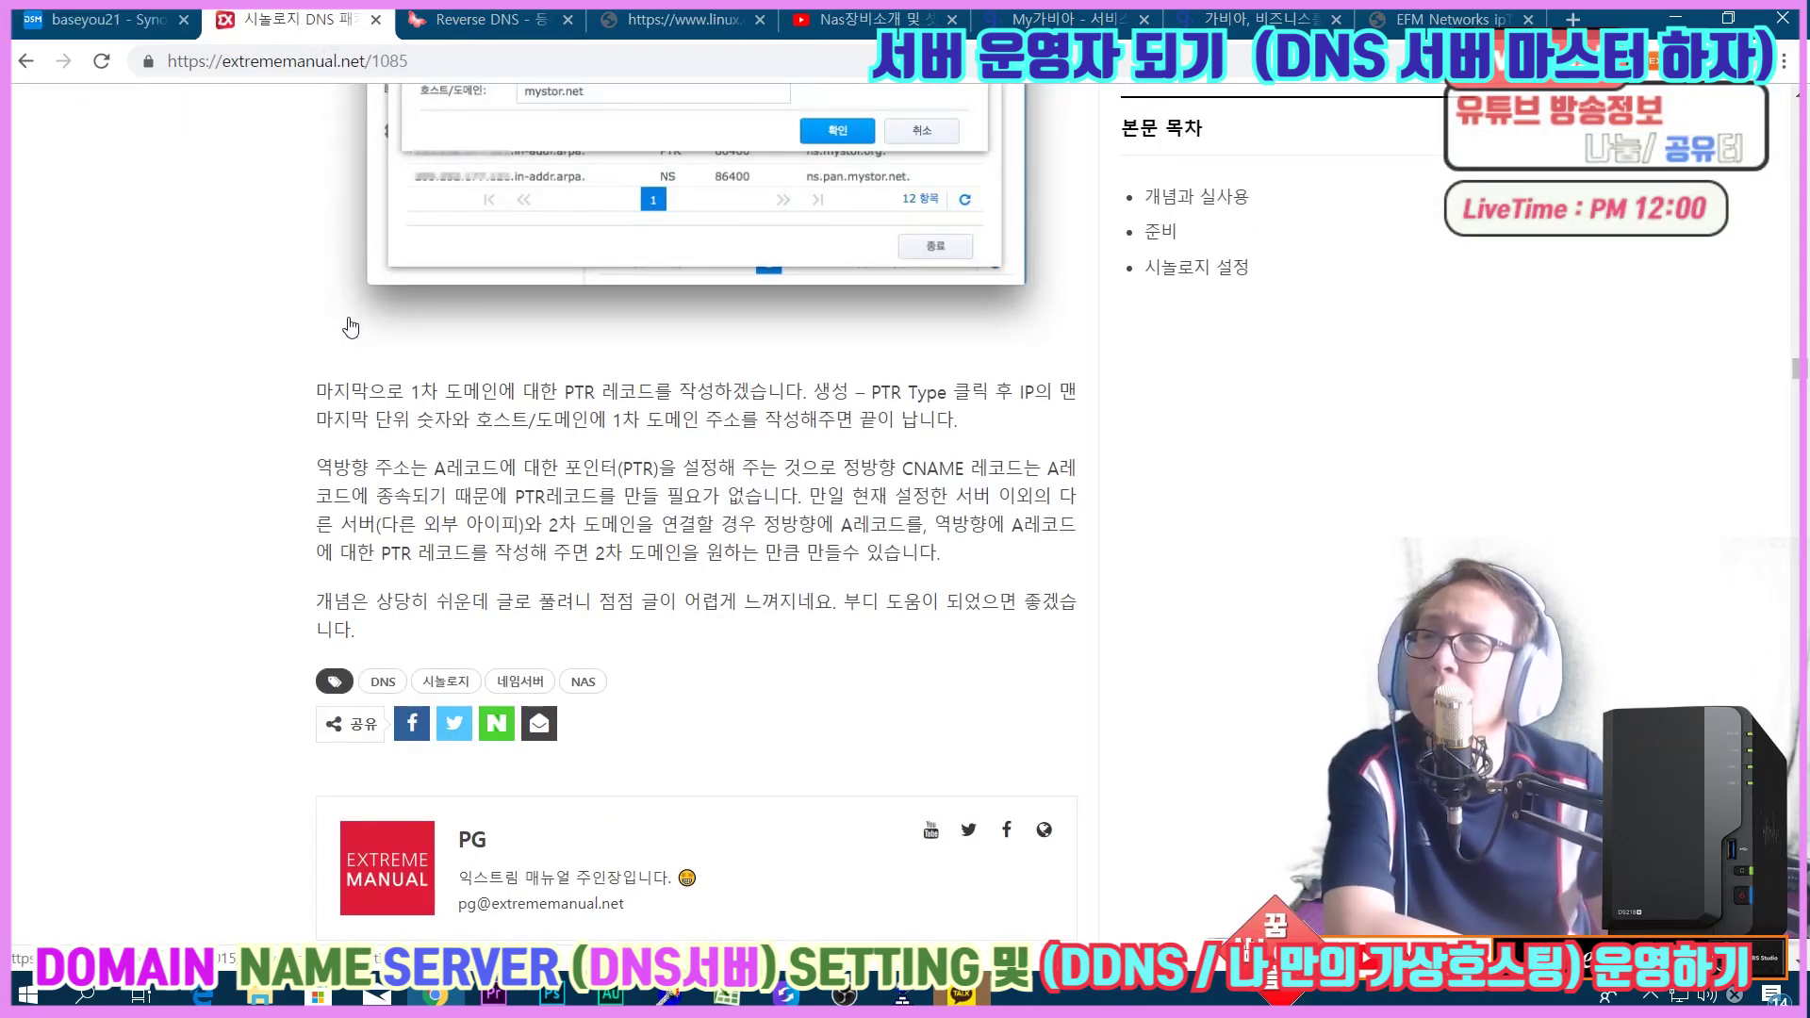
scroll(350, 327, up, 10)
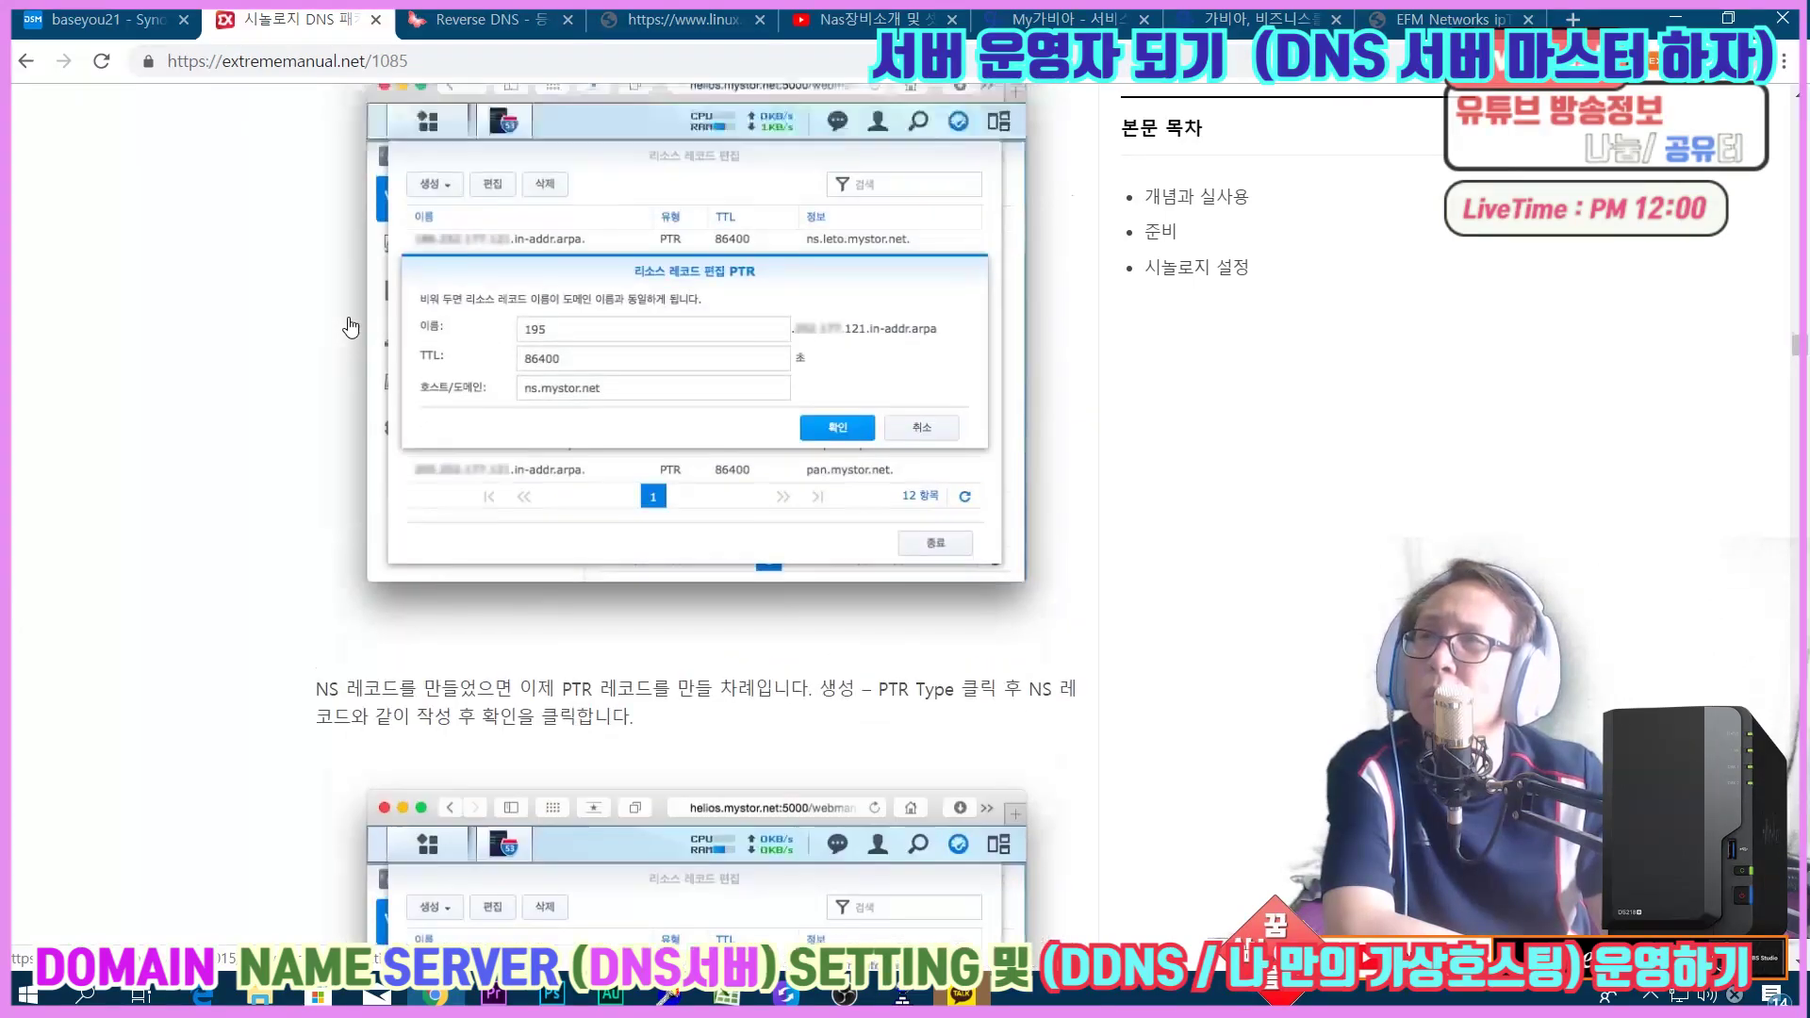
scroll(350, 327, up, 8)
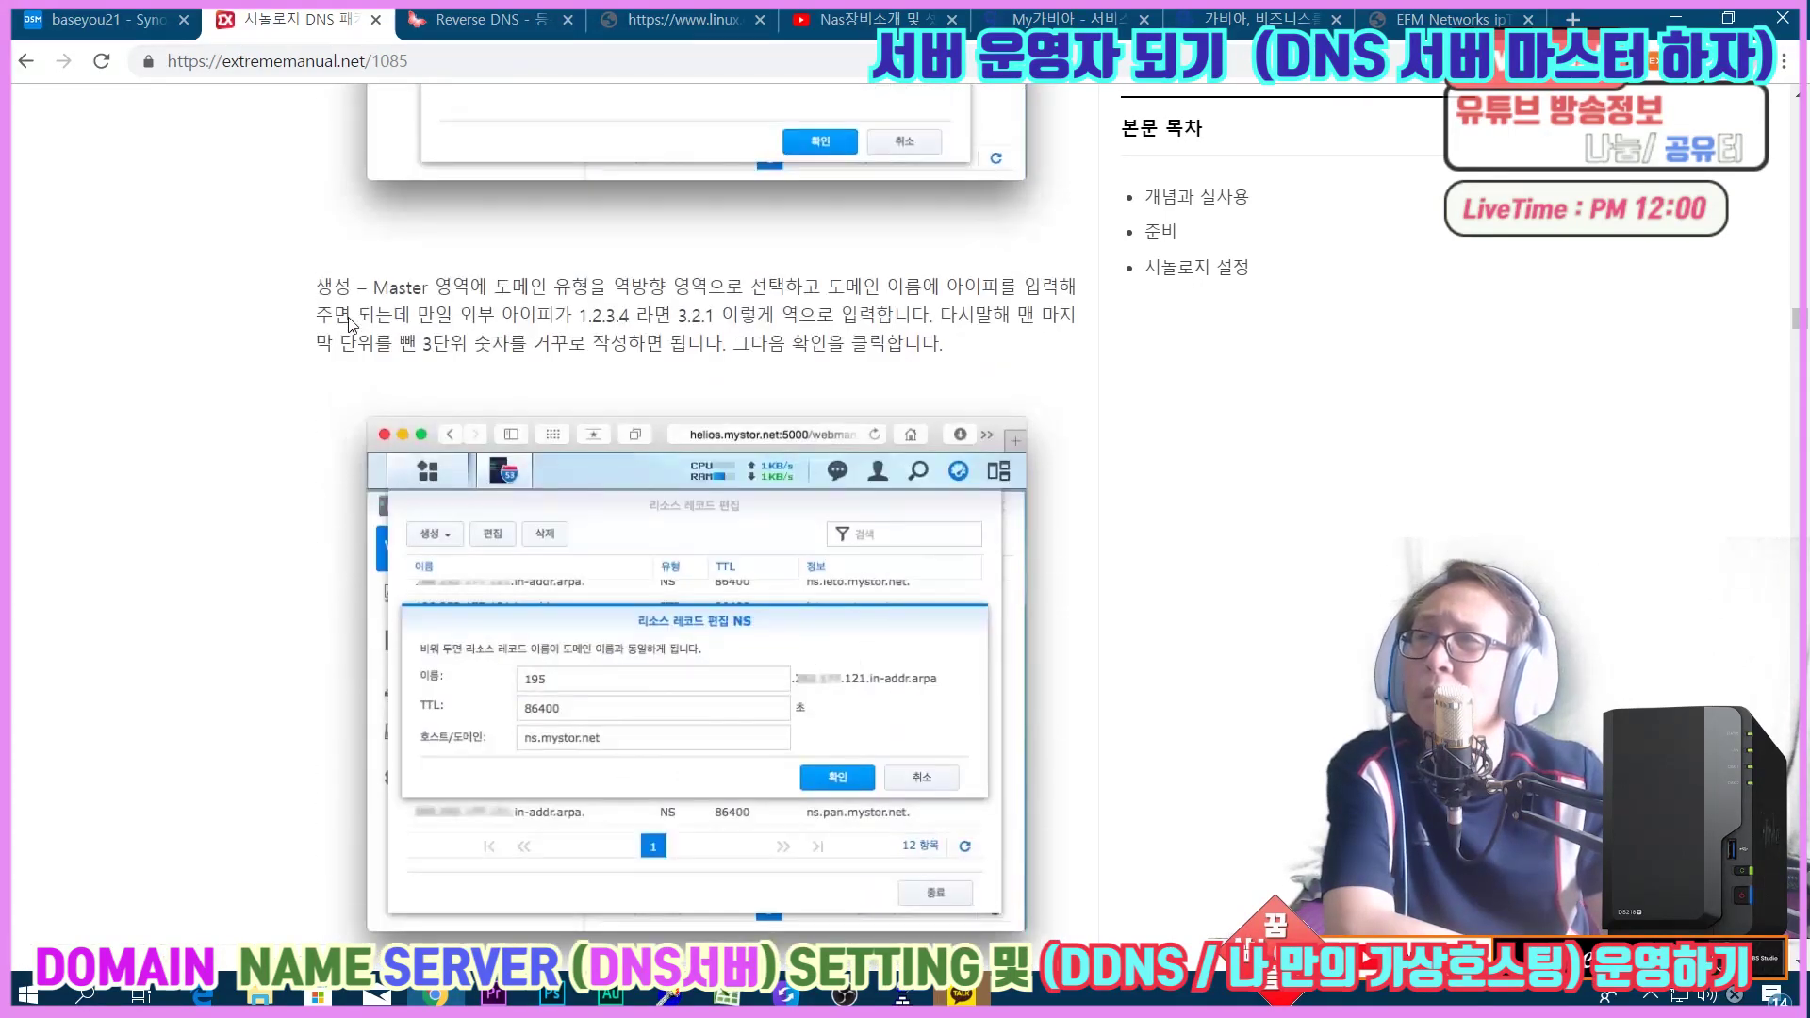
scroll(350, 323, up, 1)
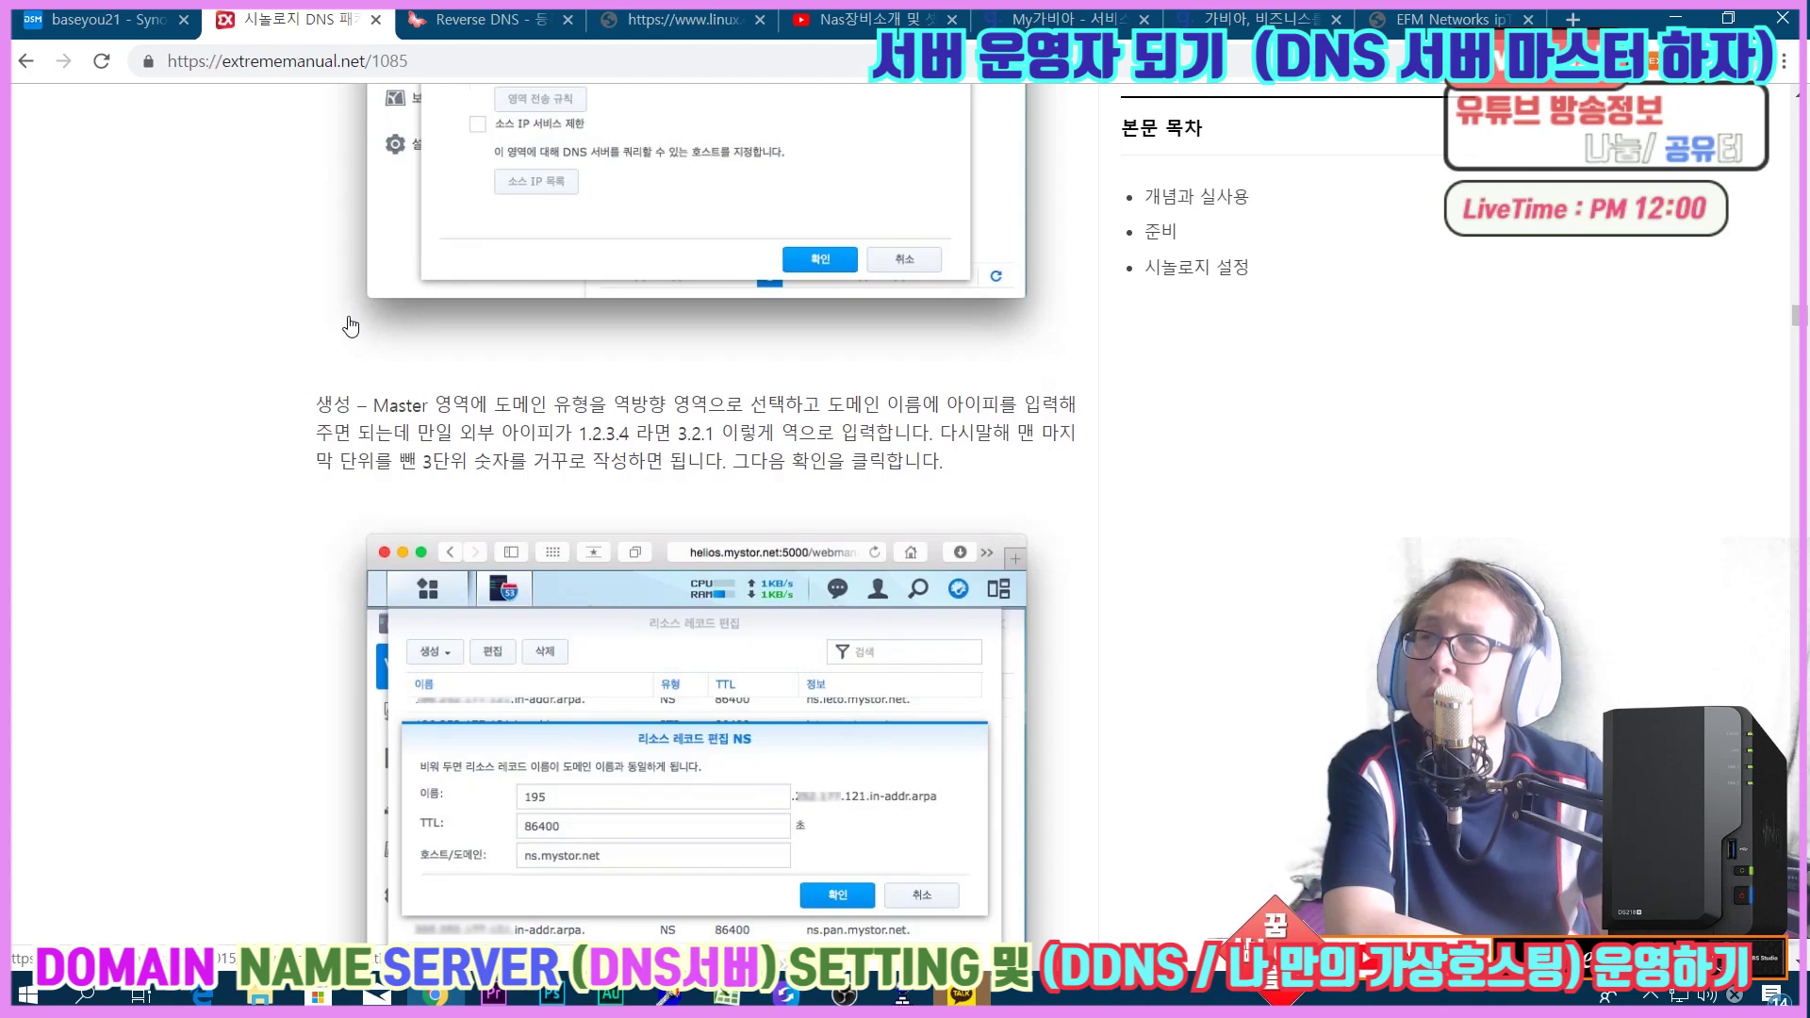
scroll(350, 325, up, 3)
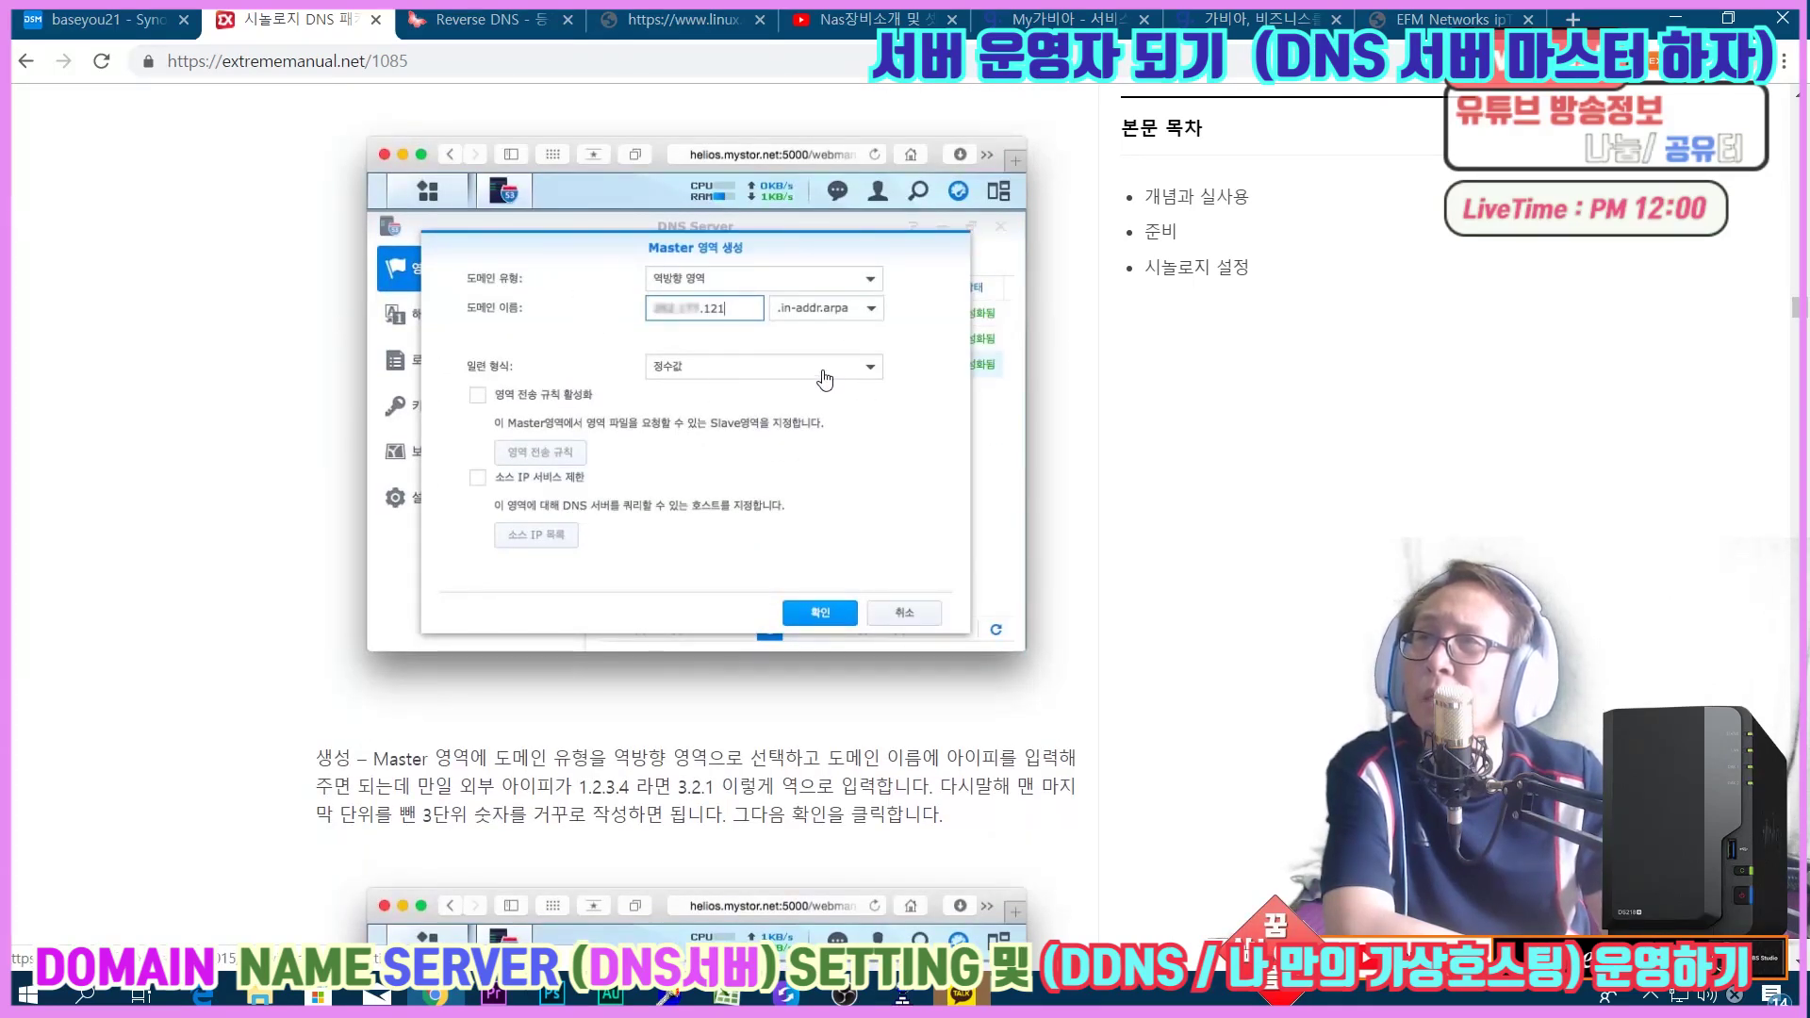
scroll(824, 379, up, 8)
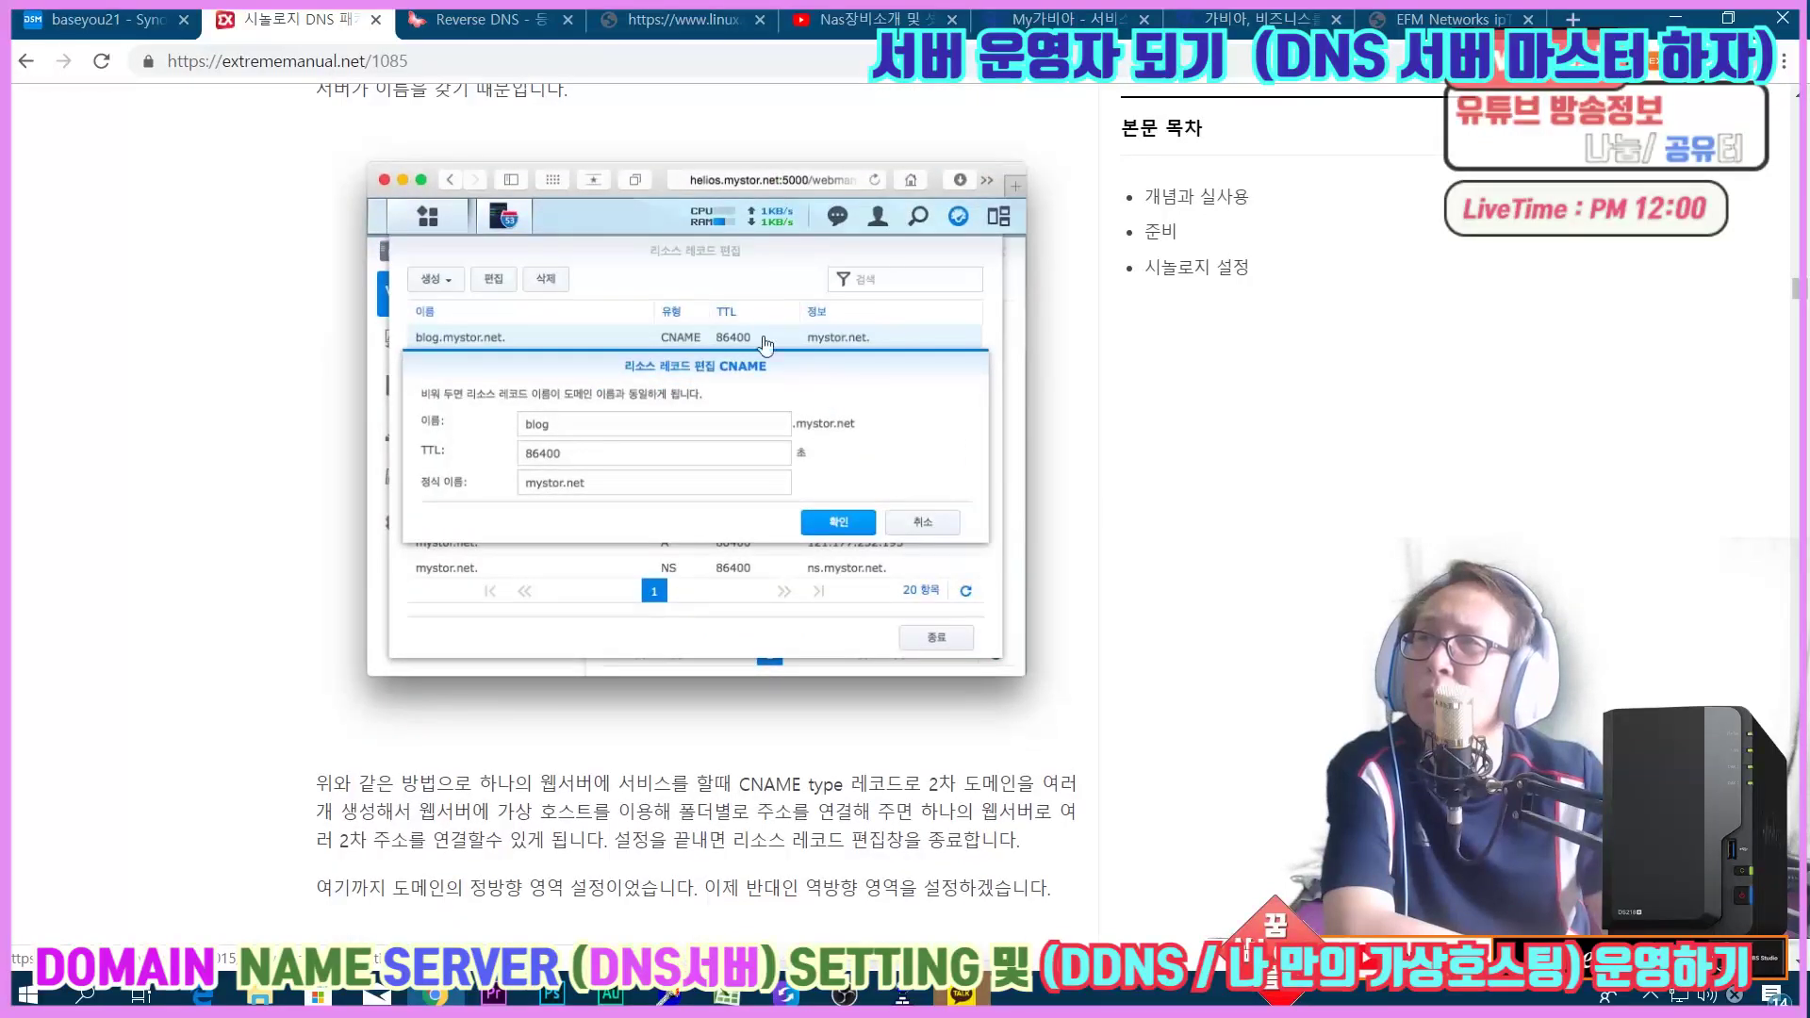
scroll(744, 436, down, 3)
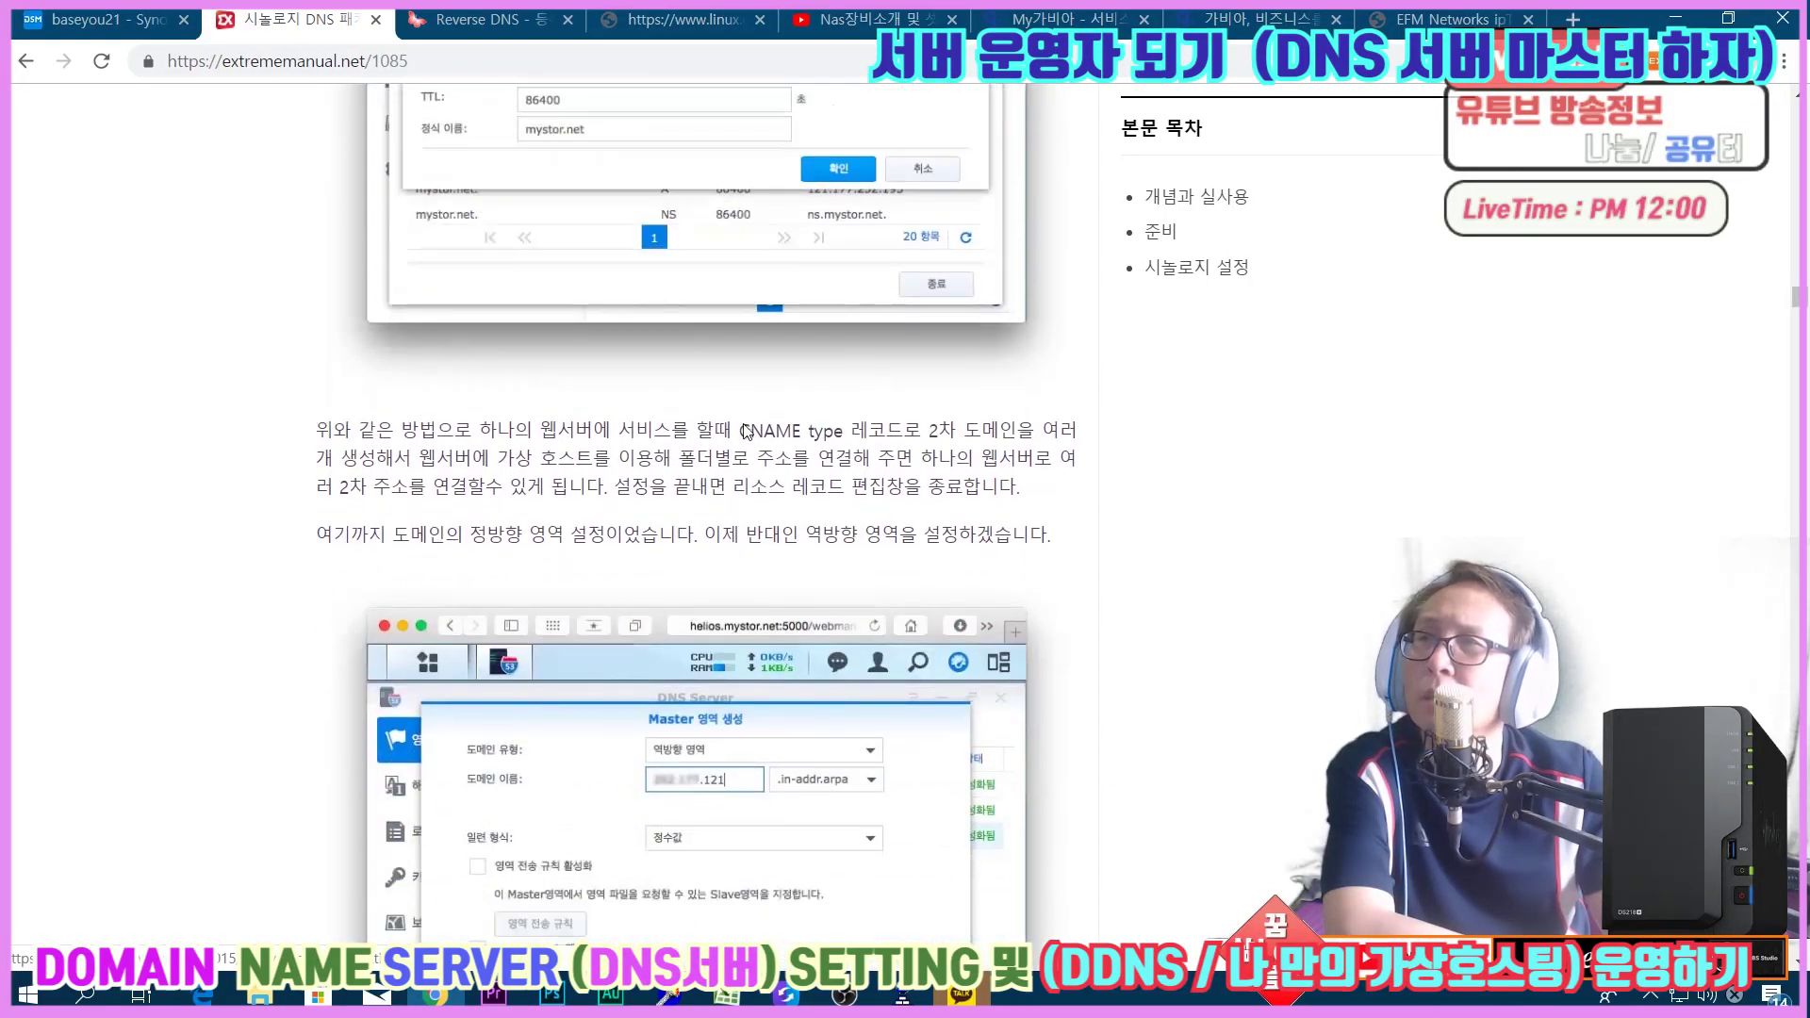
scroll(746, 432, down, 1)
scroll(746, 428, down, 2)
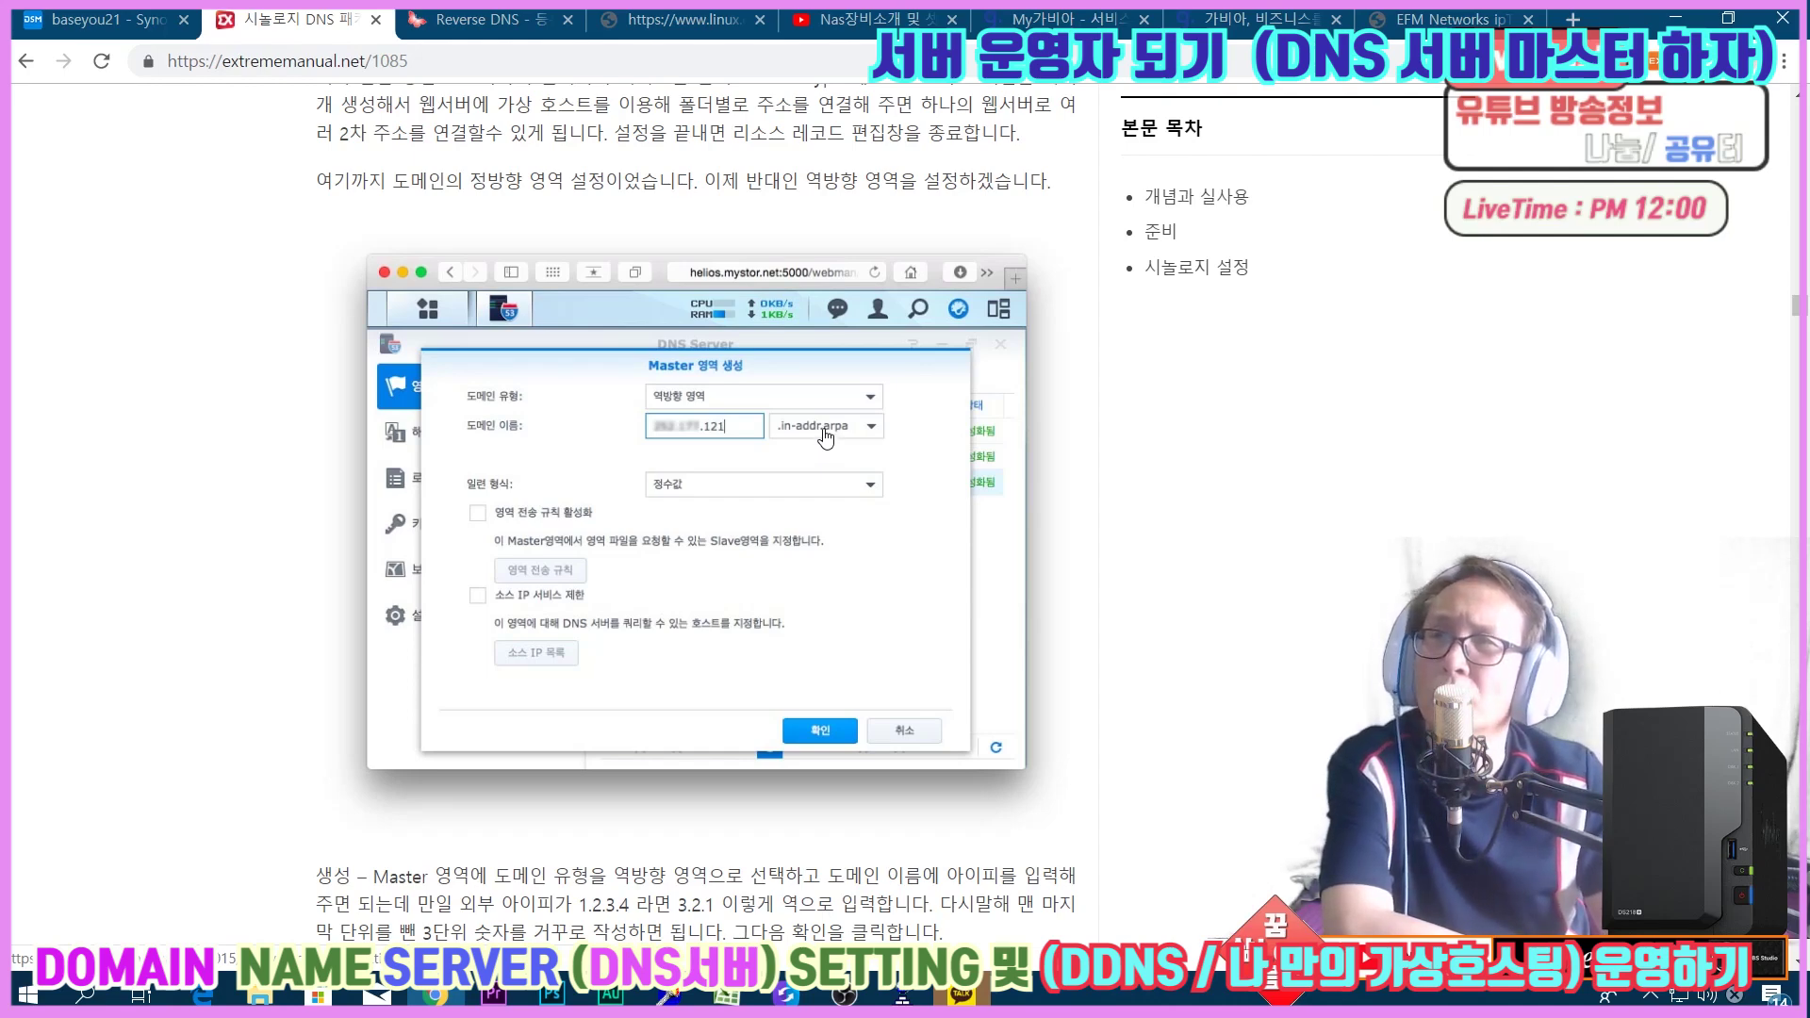
scroll(826, 437, down, 1)
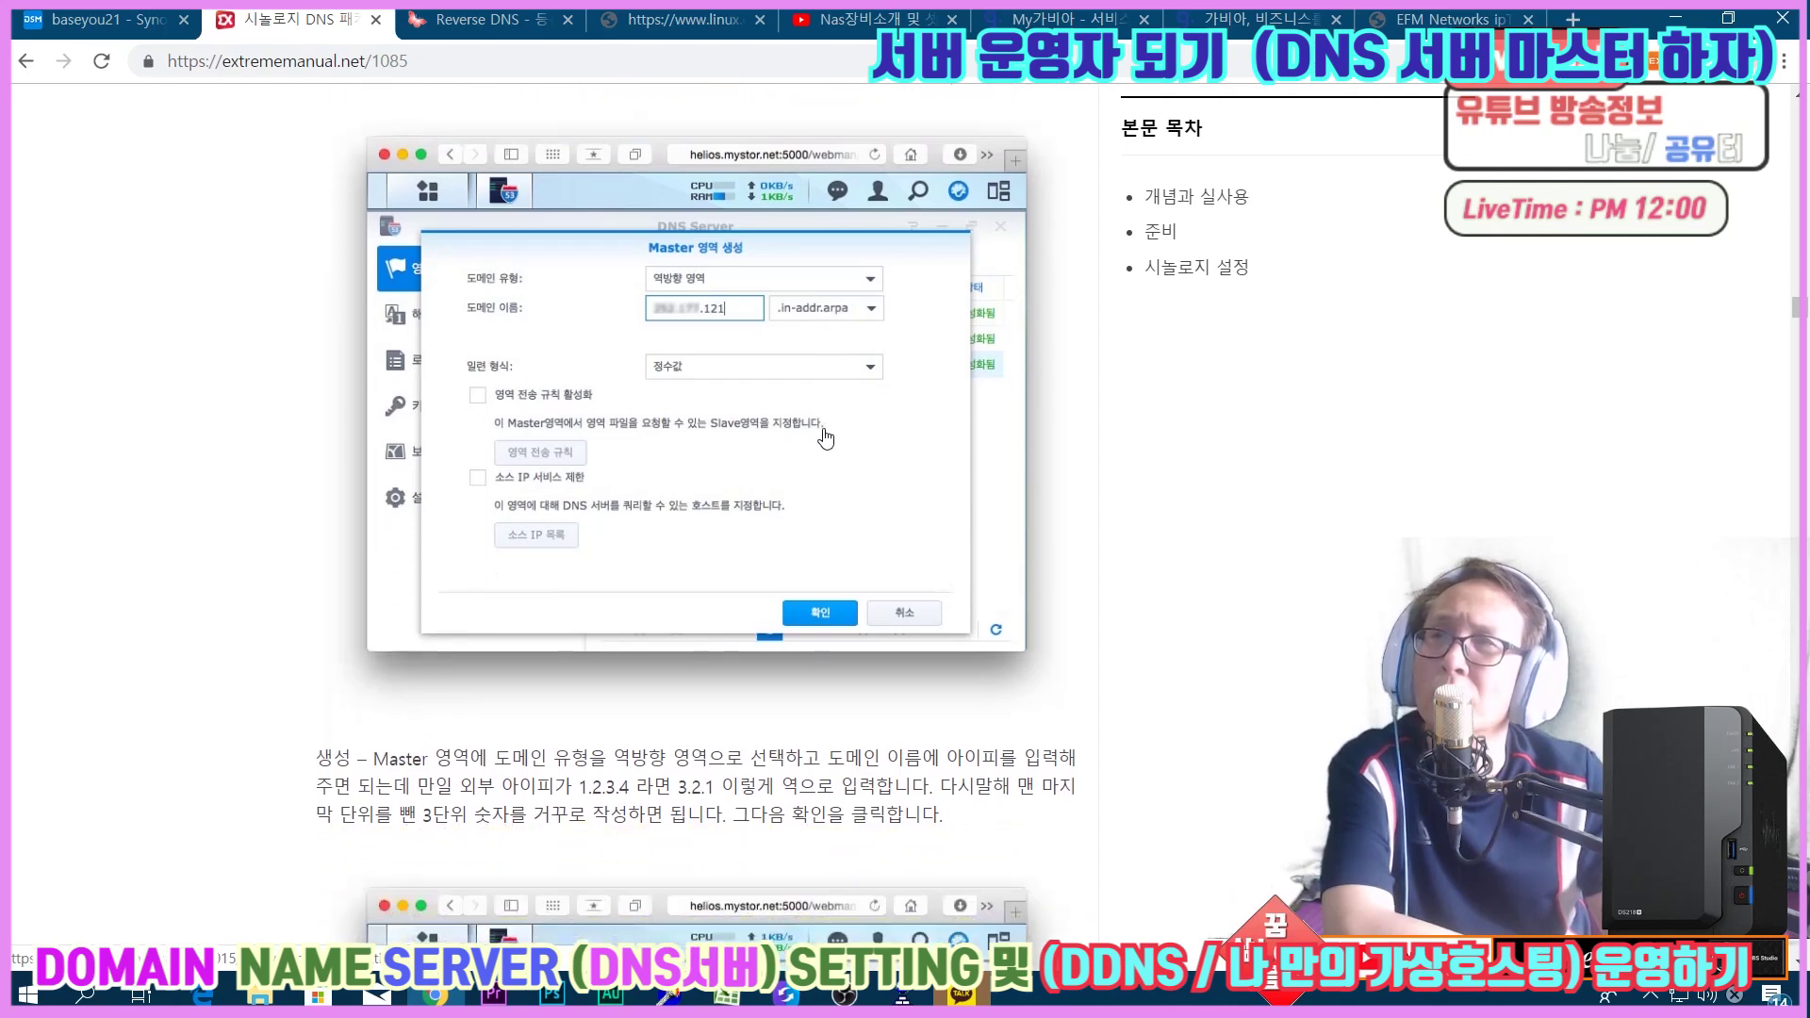
scroll(826, 438, down, 3)
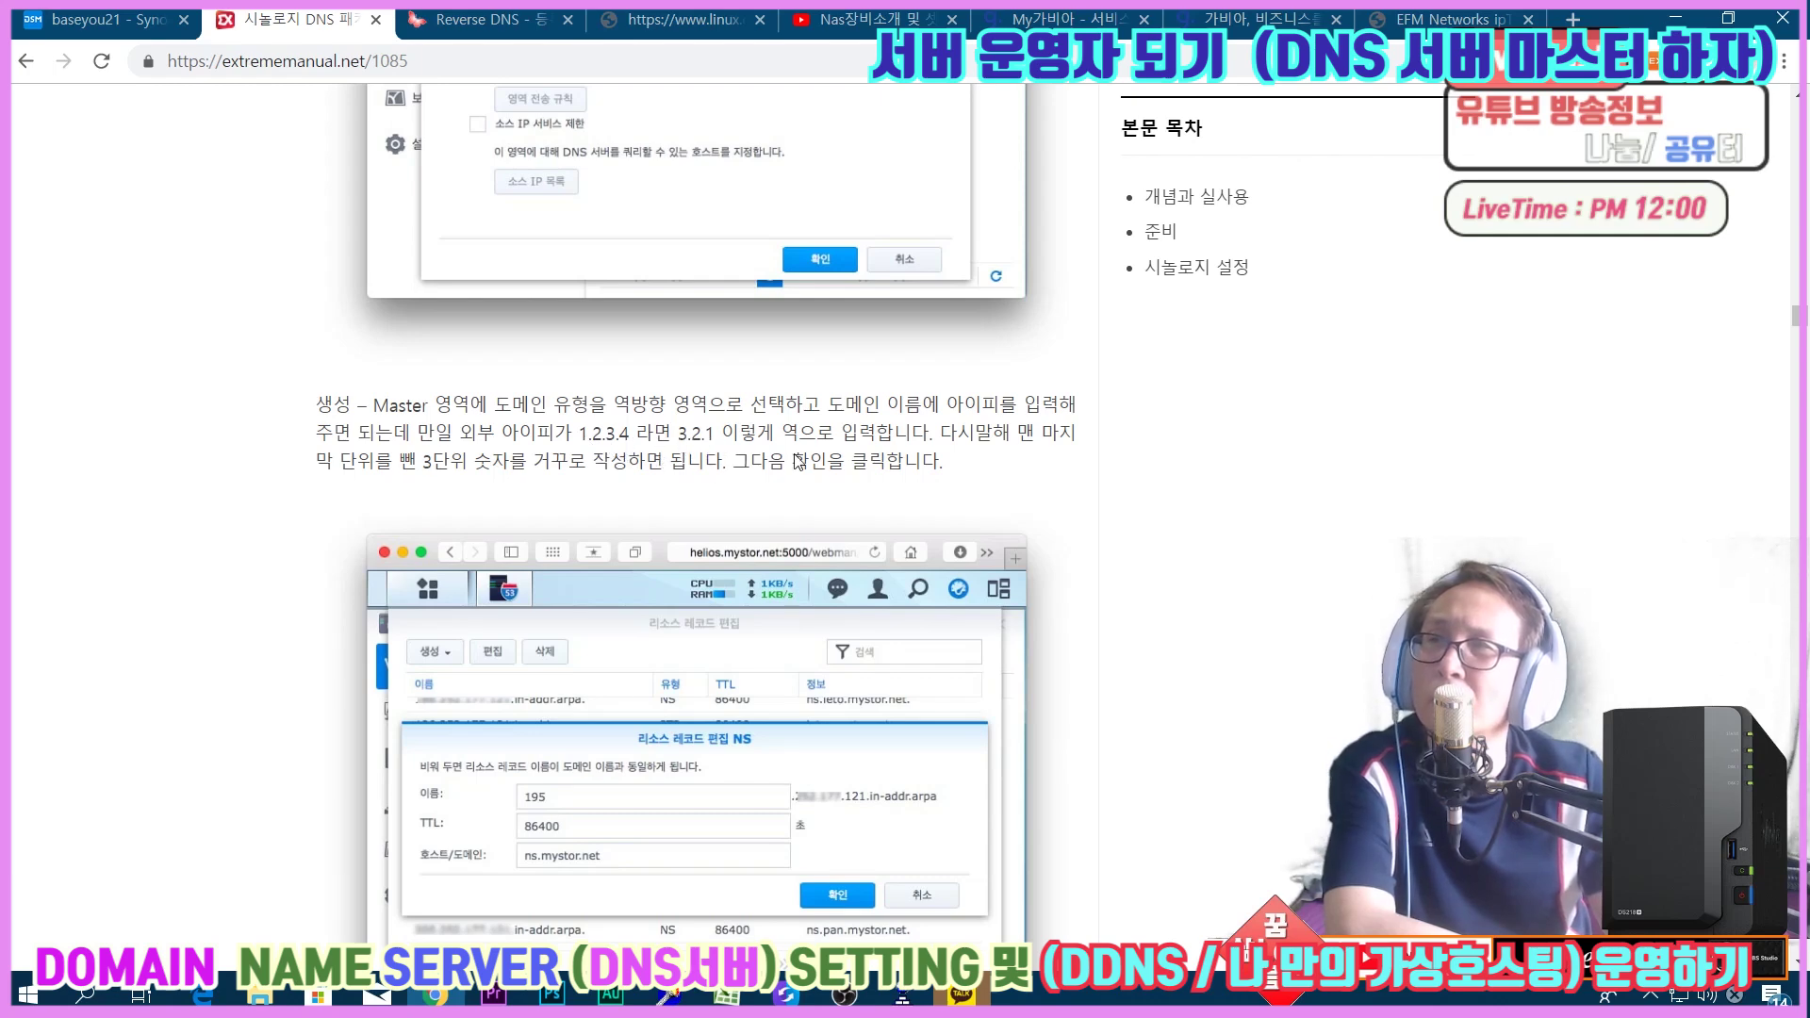
scroll(809, 572, down, 2)
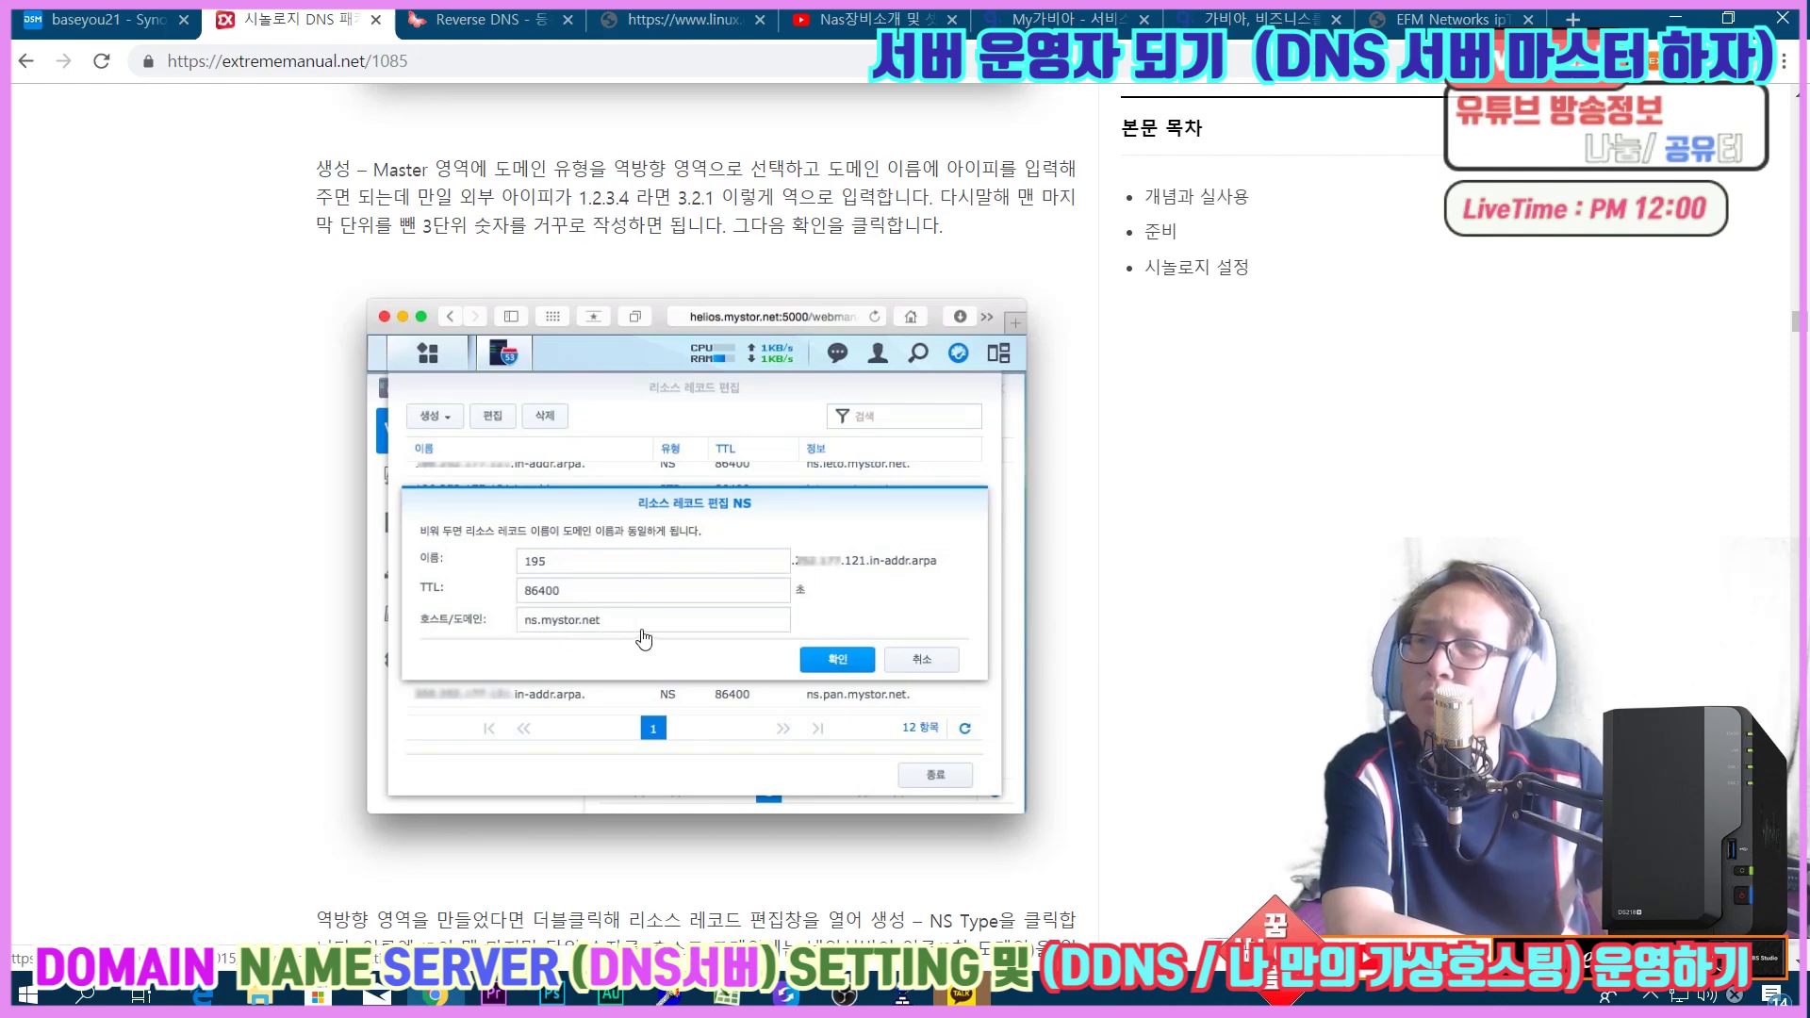
scroll(644, 640, down, 6)
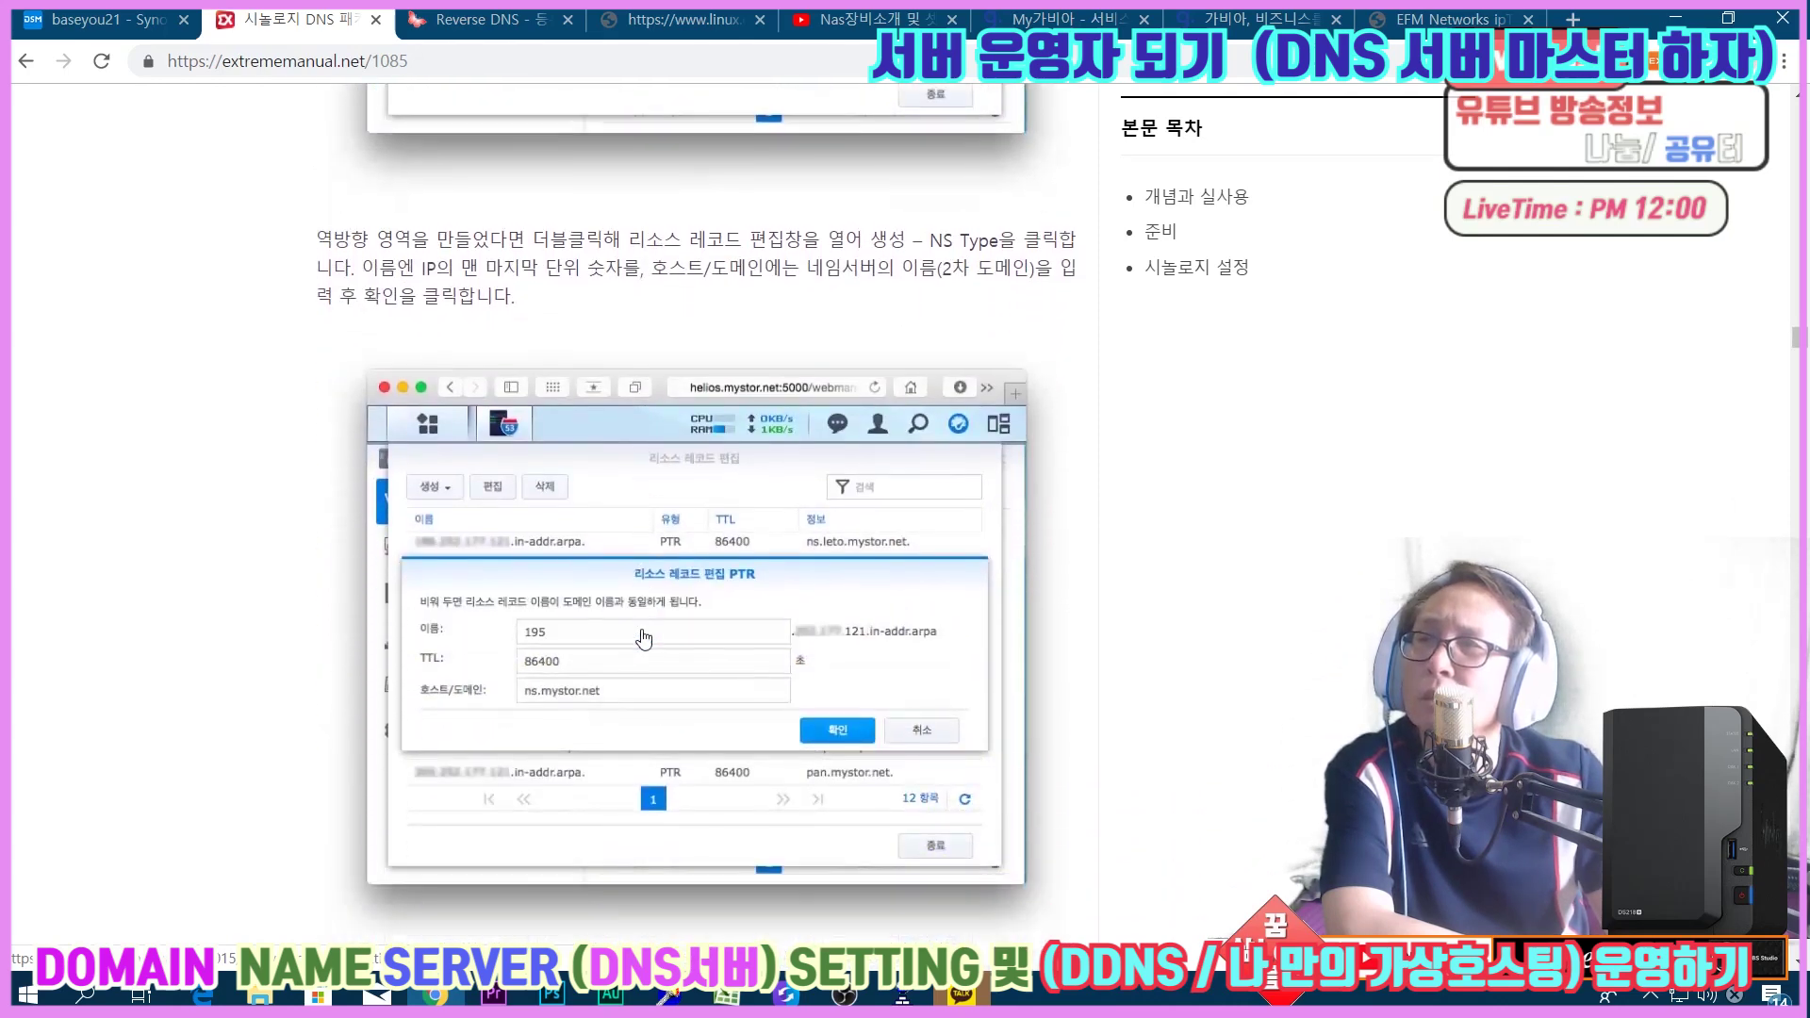
scroll(641, 640, down, 5)
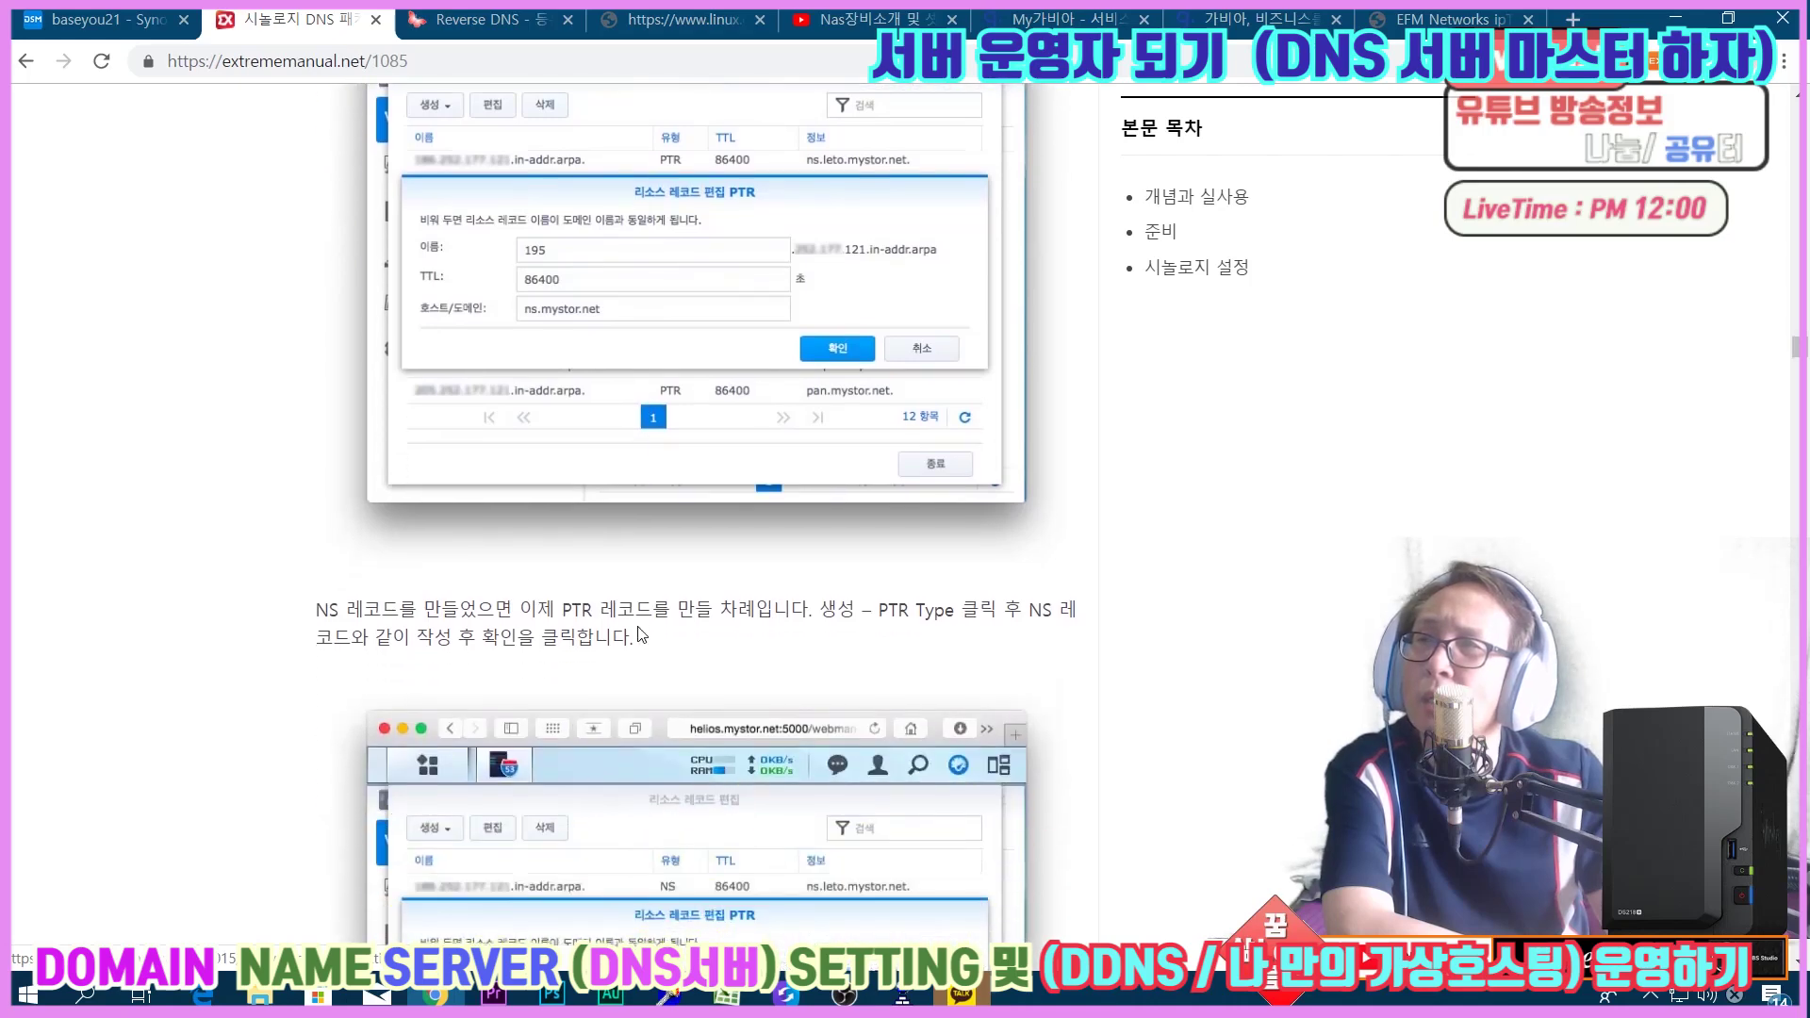
scroll(639, 633, down, 2)
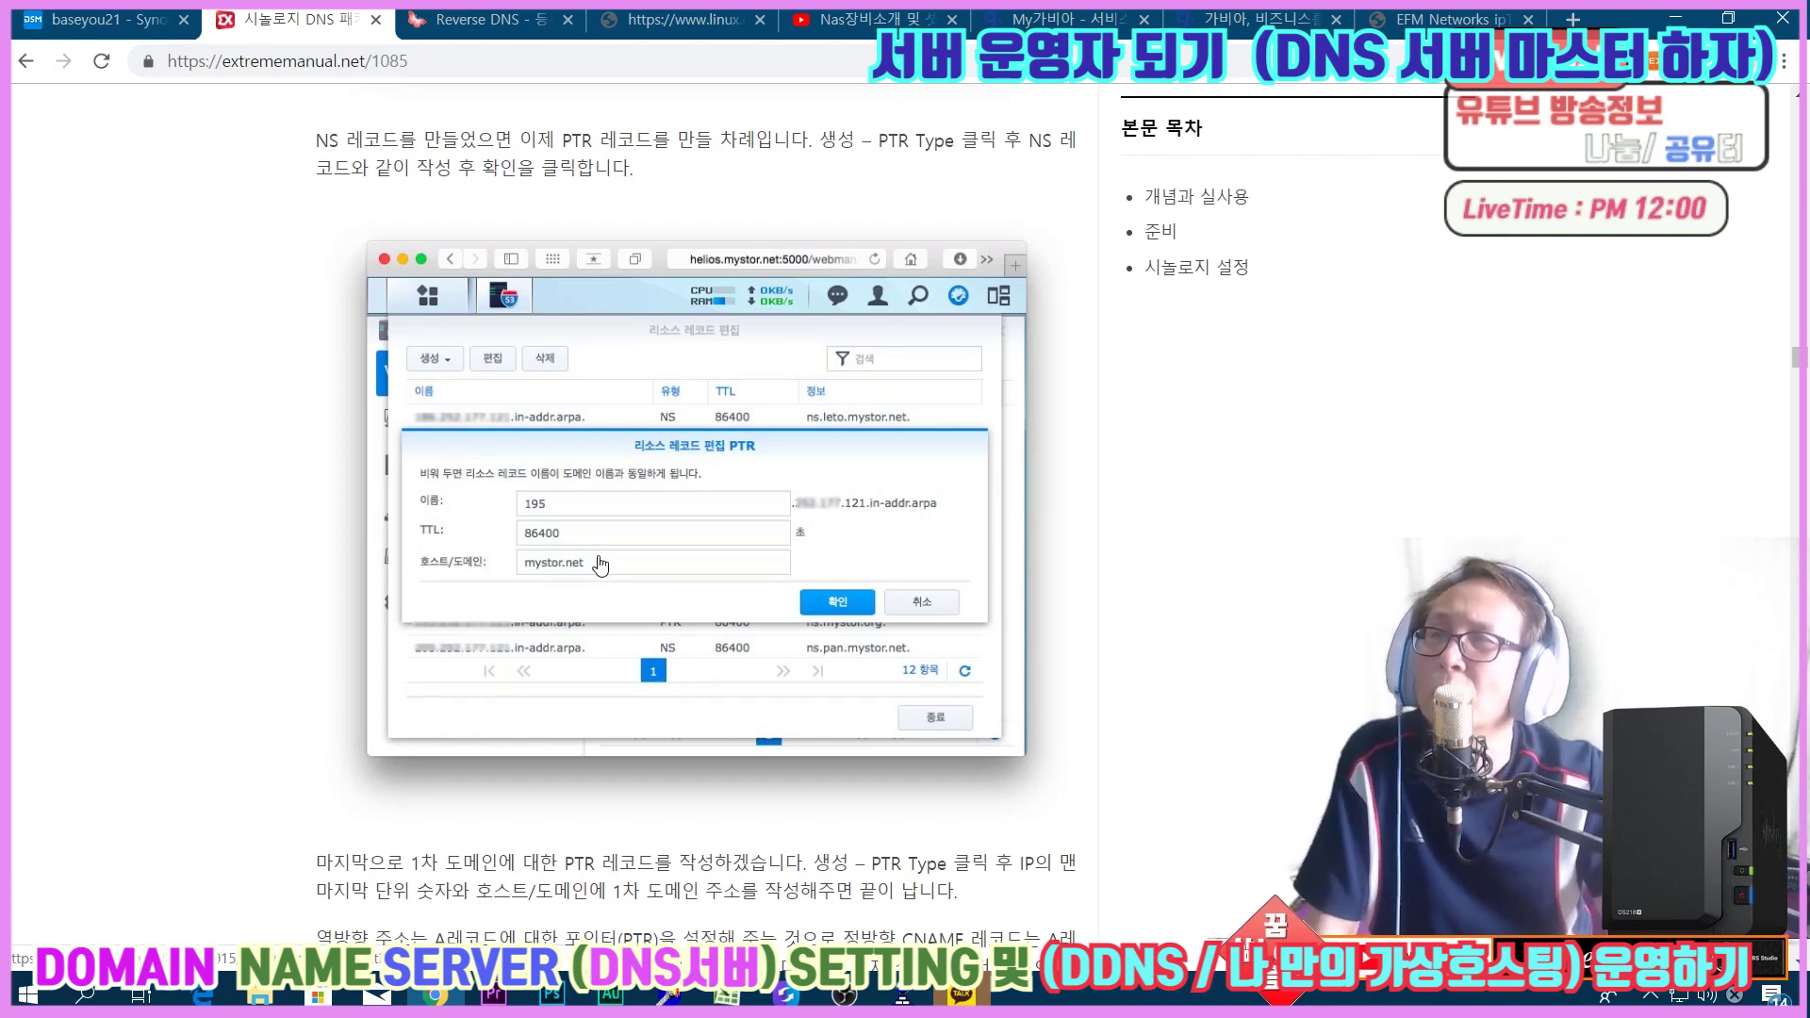
scroll(640, 459, up, 3)
scroll(640, 459, up, 4)
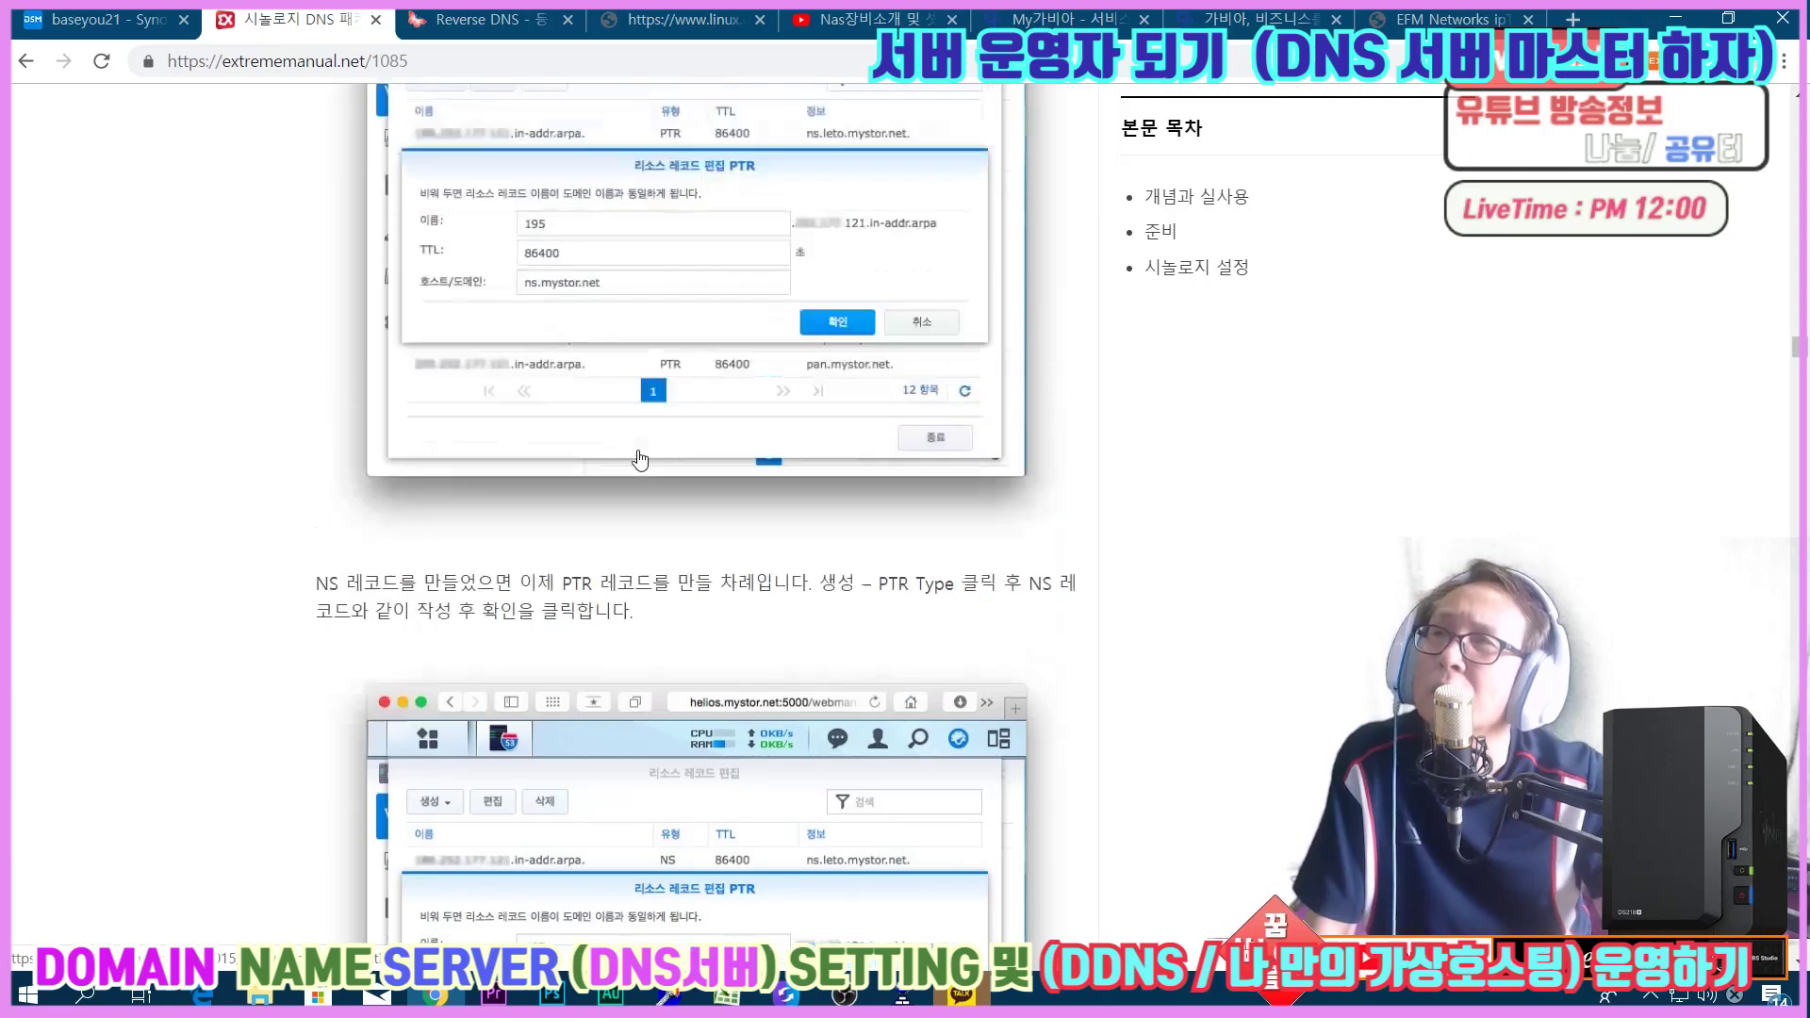
scroll(636, 461, up, 7)
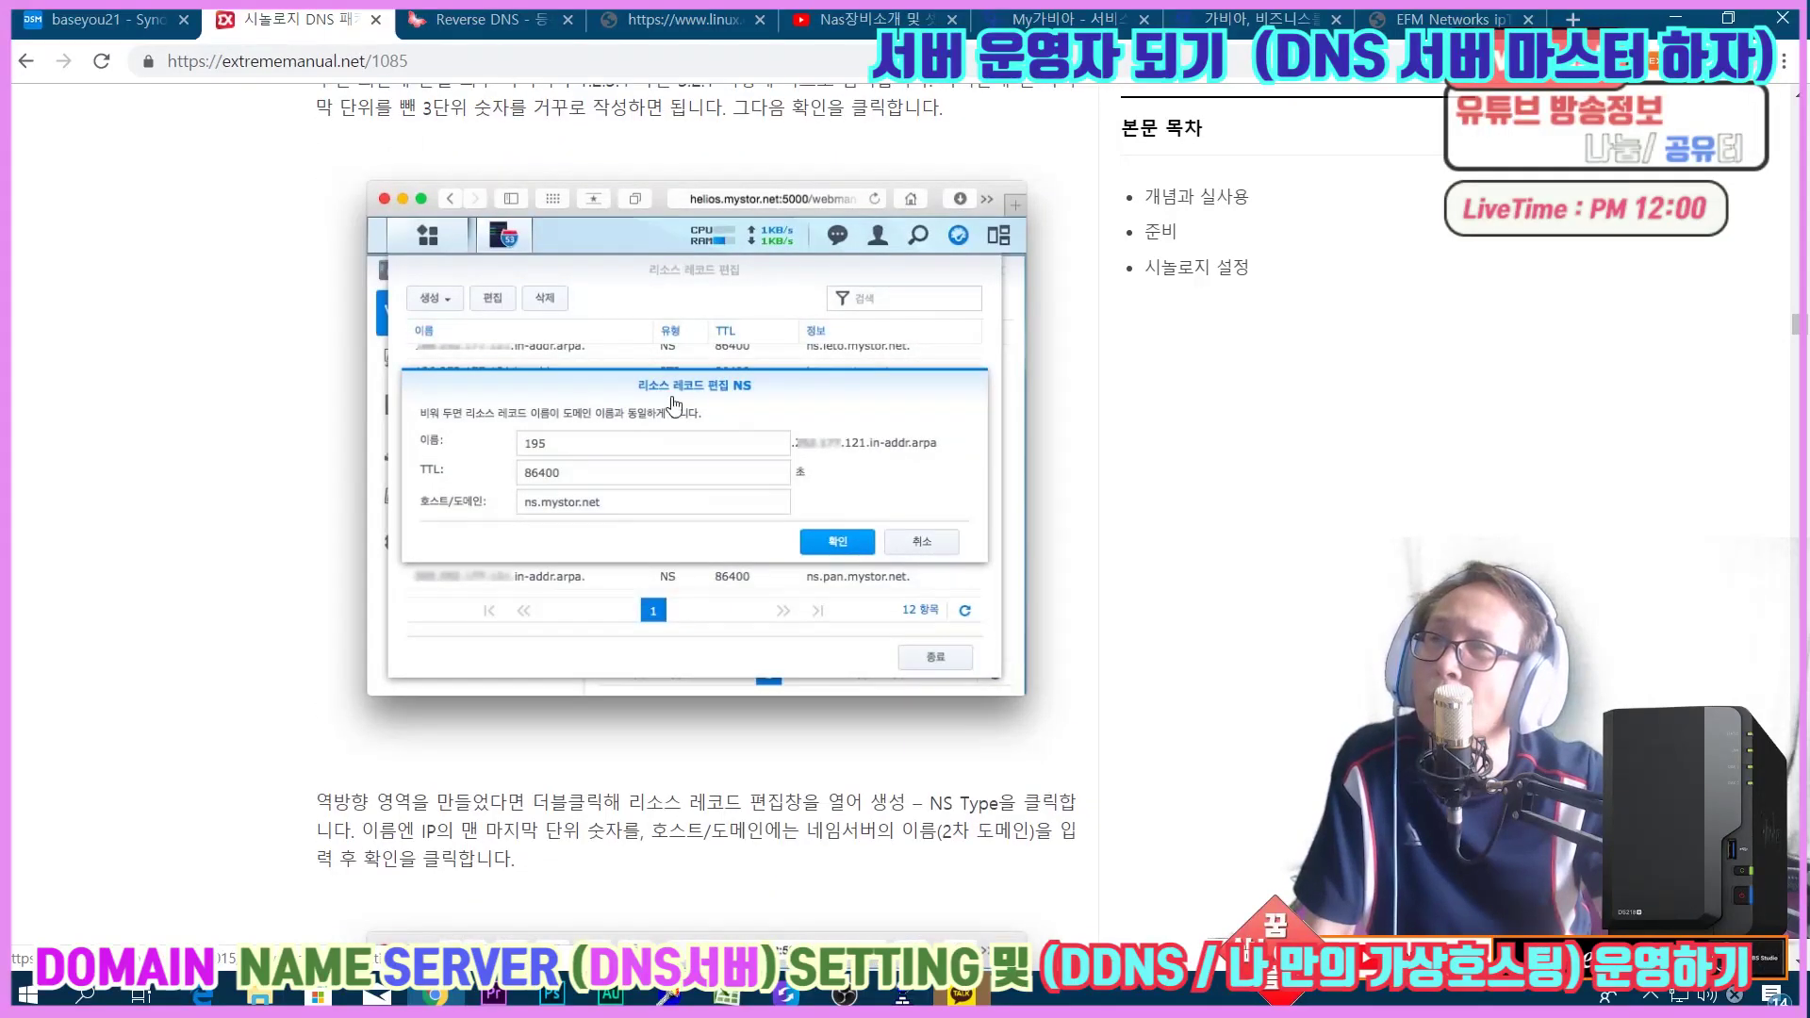
scroll(700, 413, down, 1)
scroll(700, 413, down, 5)
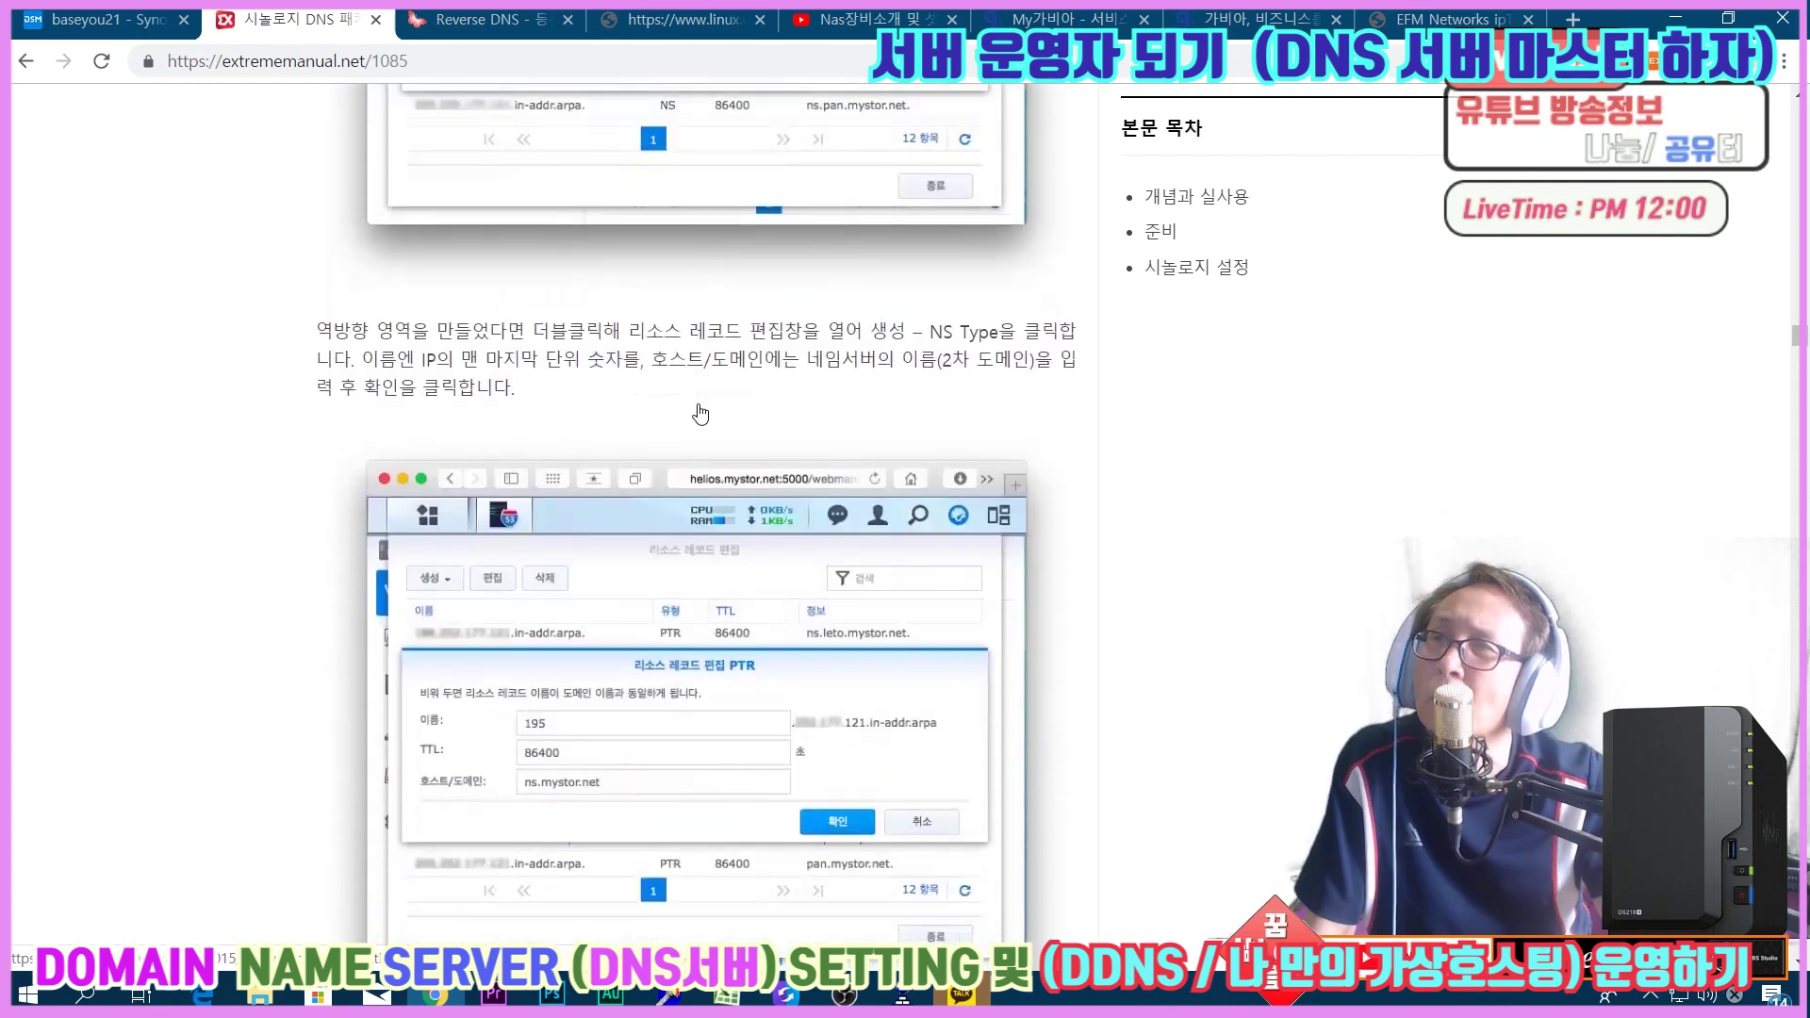
scroll(700, 413, down, 1)
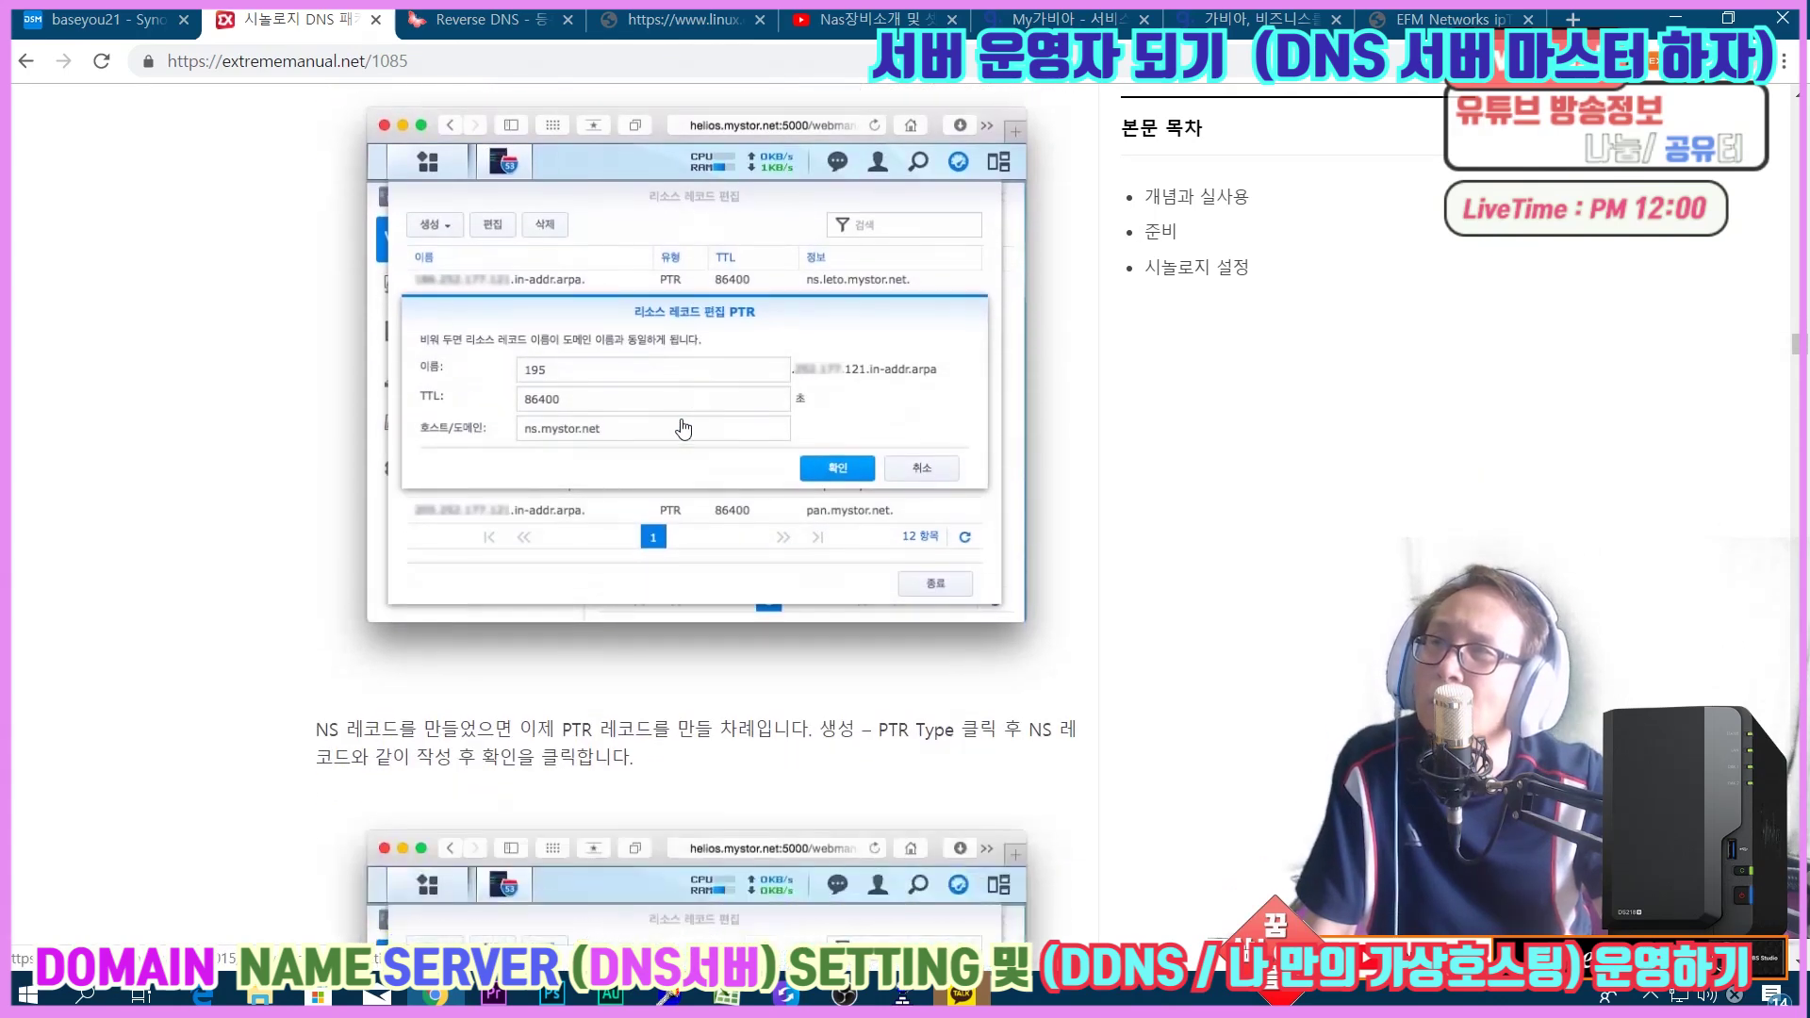
scroll(565, 471, down, 5)
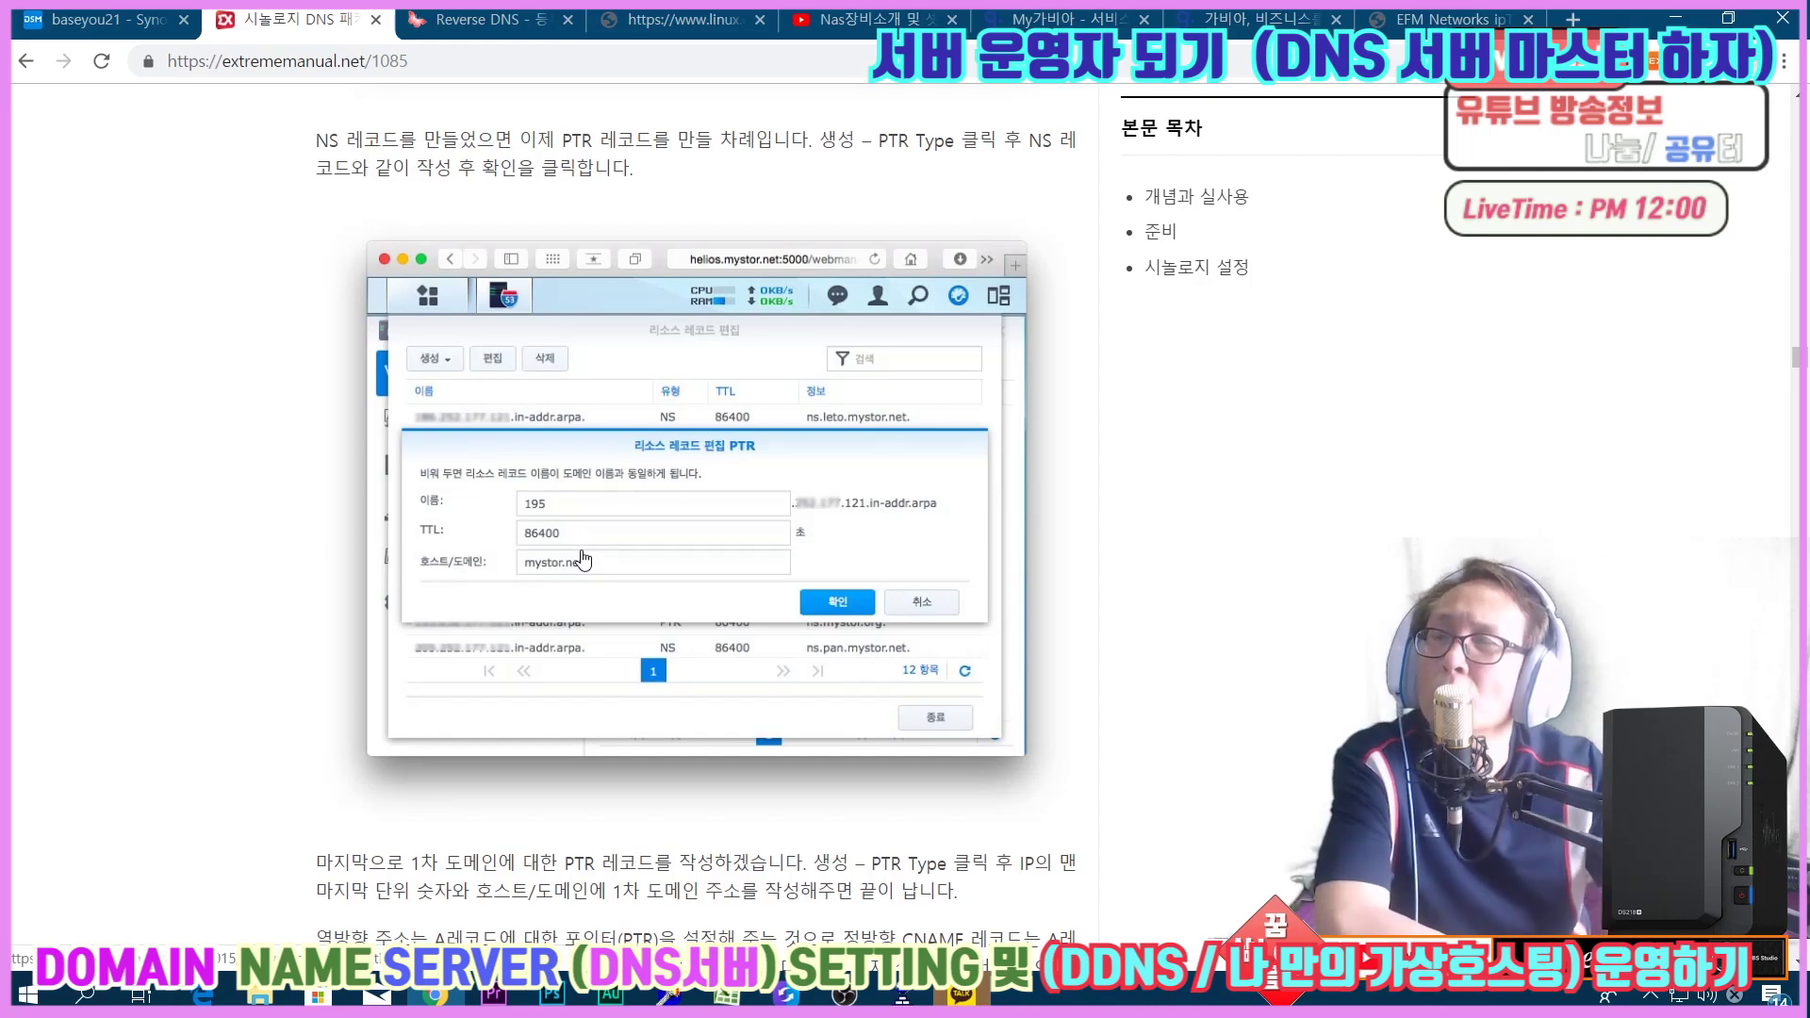
scroll(603, 490, down, 3)
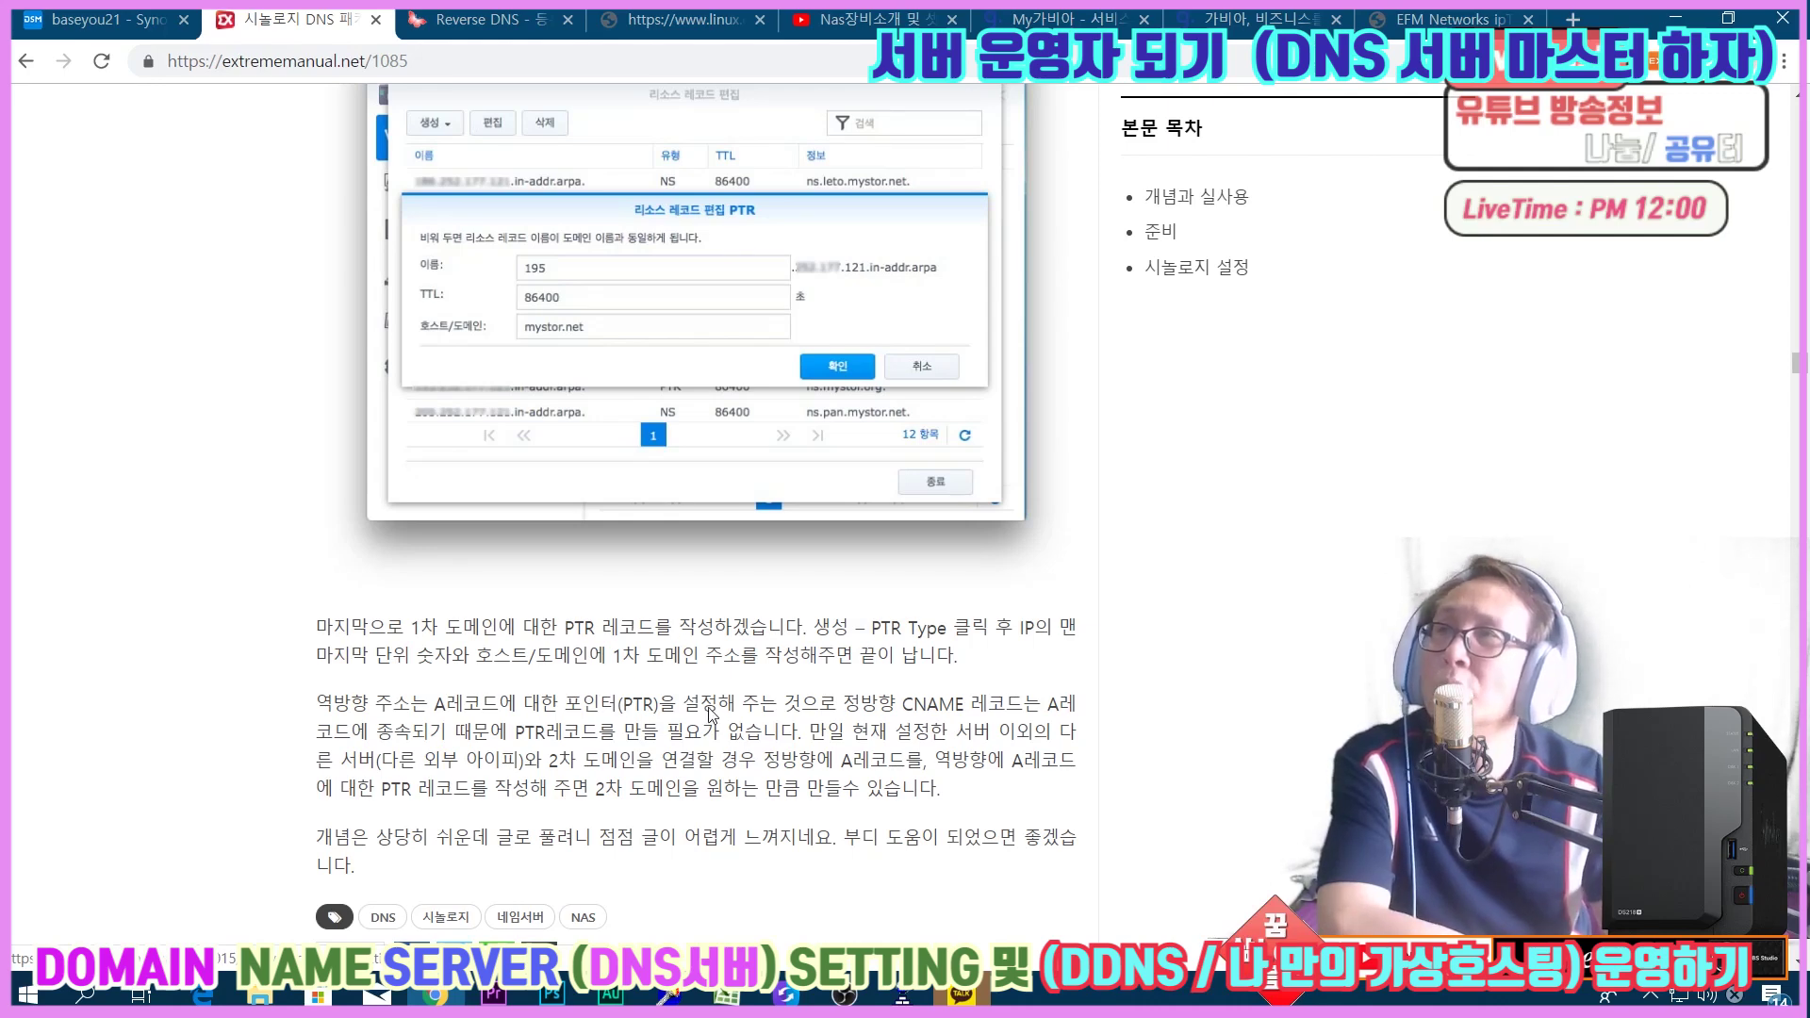
Back in DNS Server, start a new master zone with domain type 역방향 영역 (reverse).
click(108, 19)
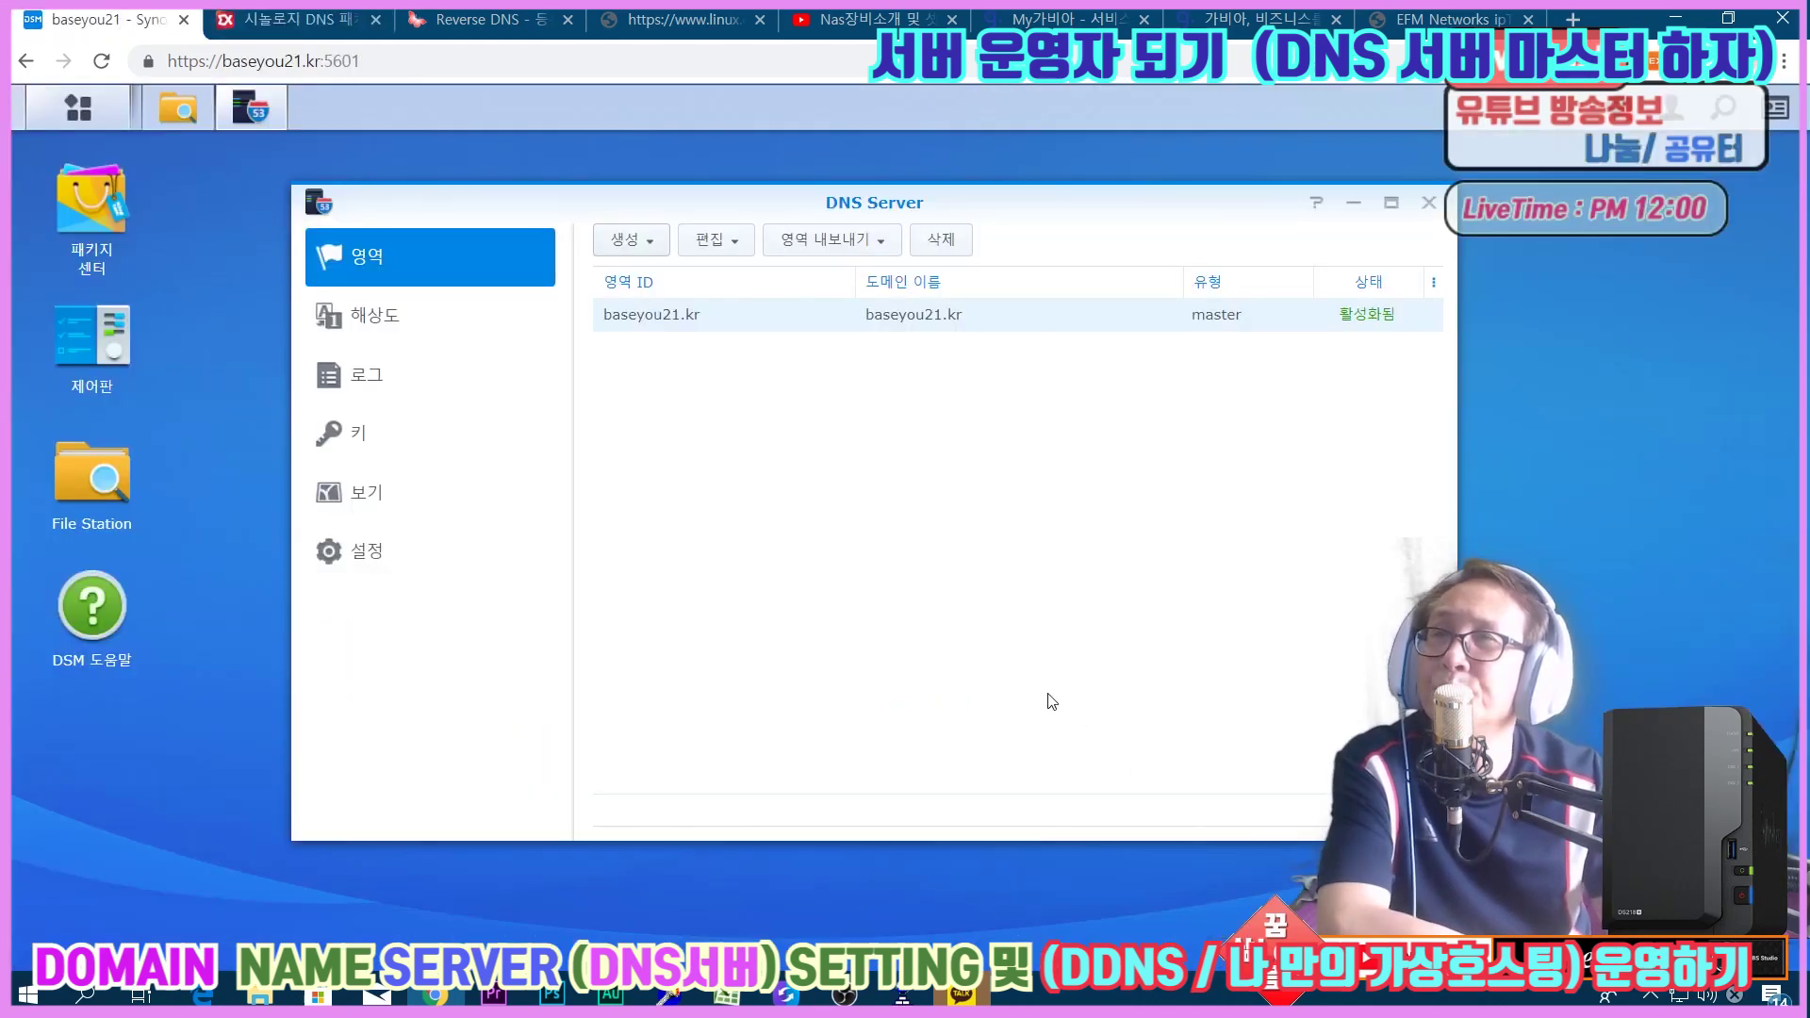
click(624, 245)
click(629, 275)
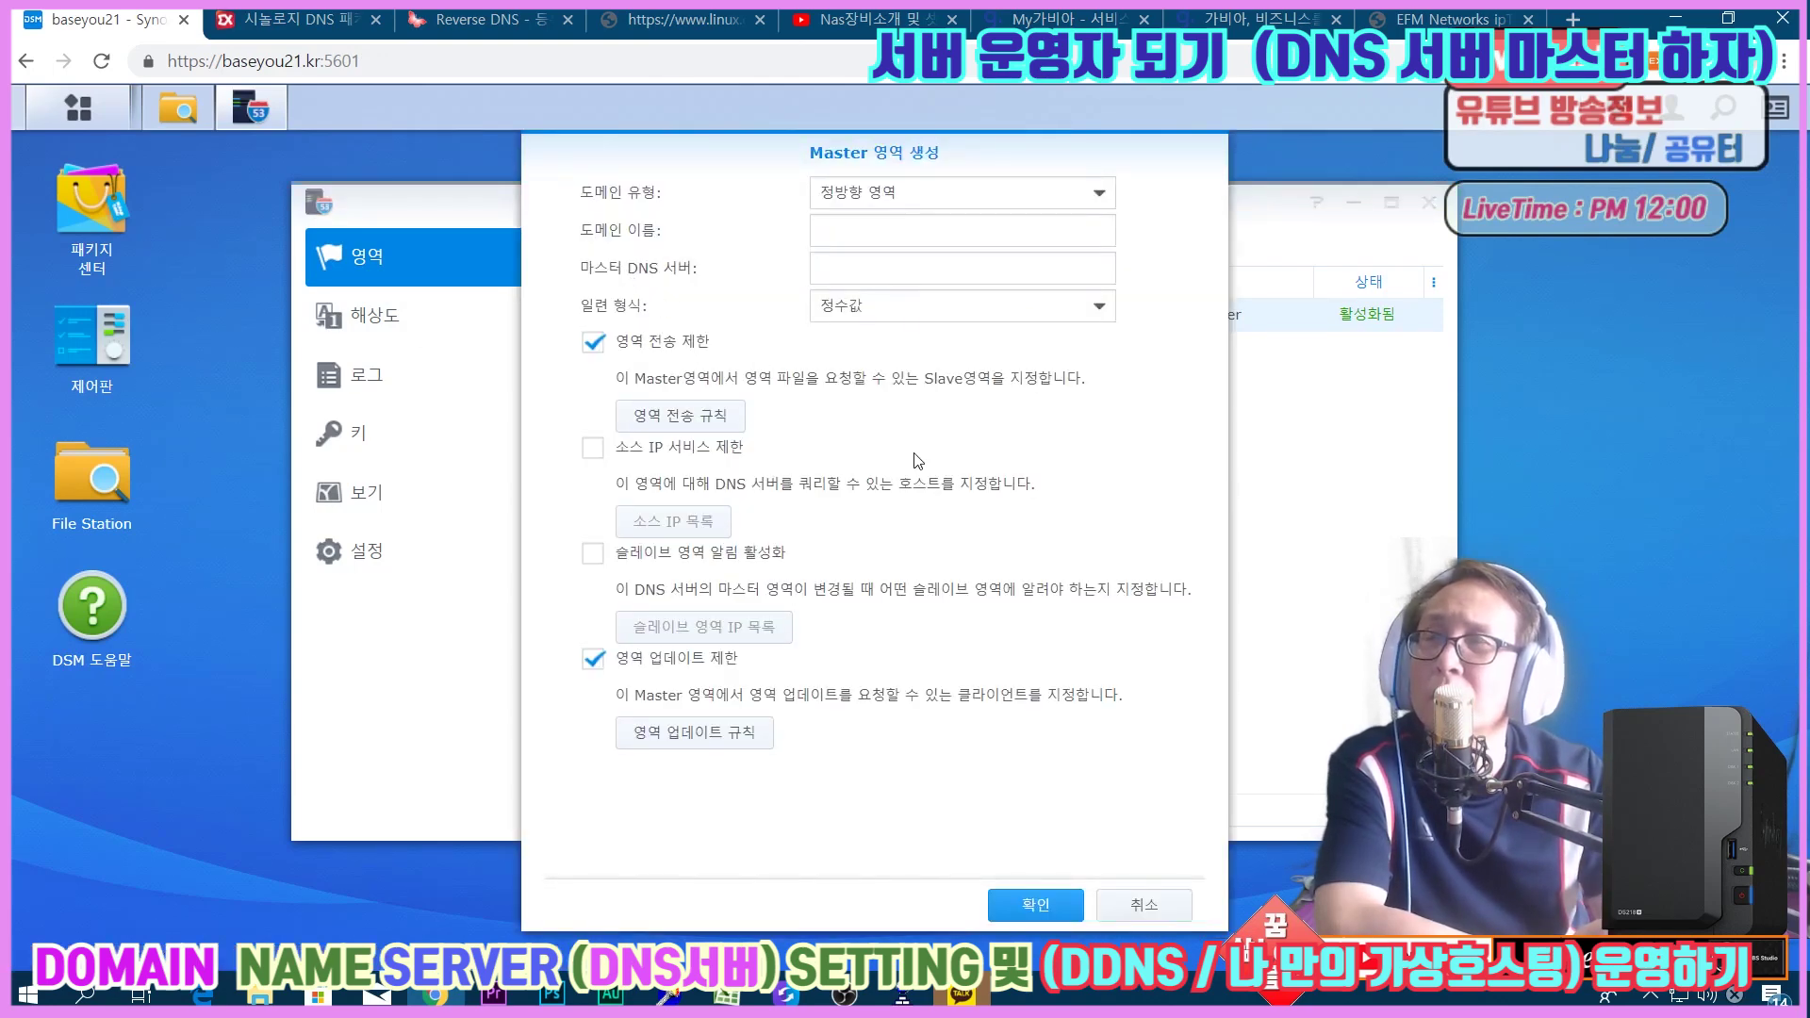
click(914, 191)
click(900, 255)
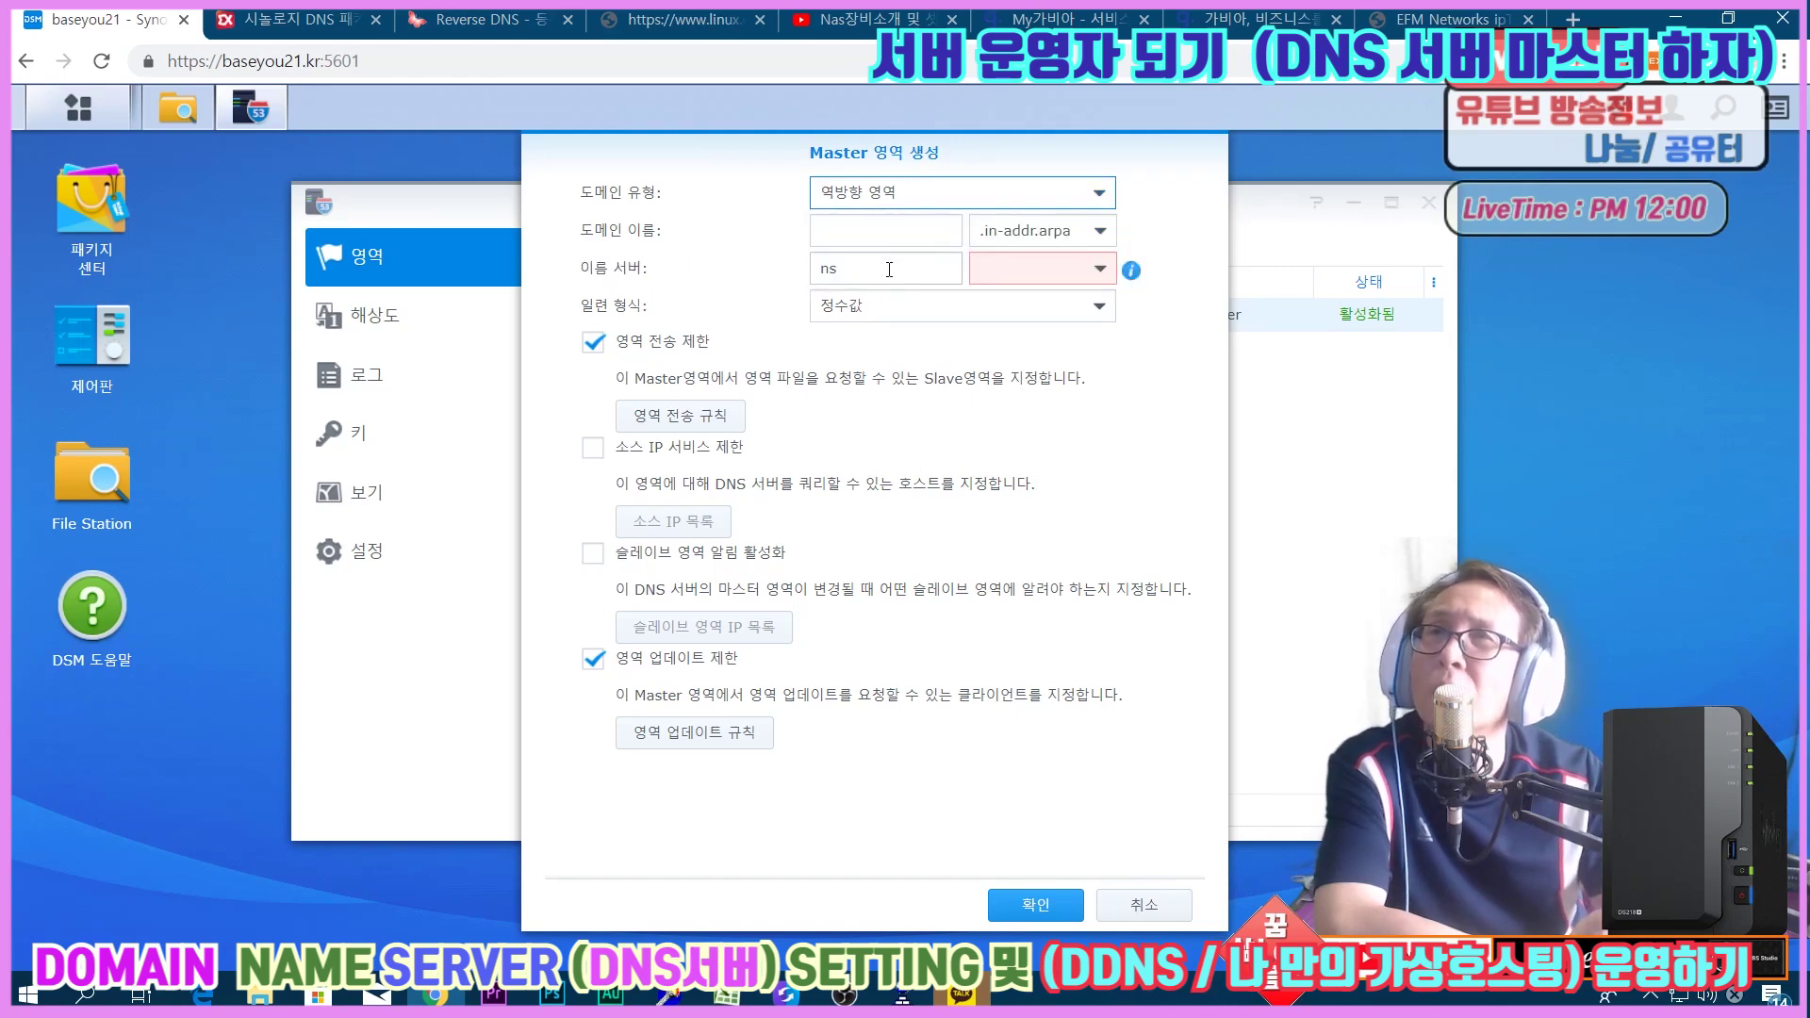
Check the registrar's name servers on the Gabia tab against the zone form's name server and domain fields.
click(1171, 17)
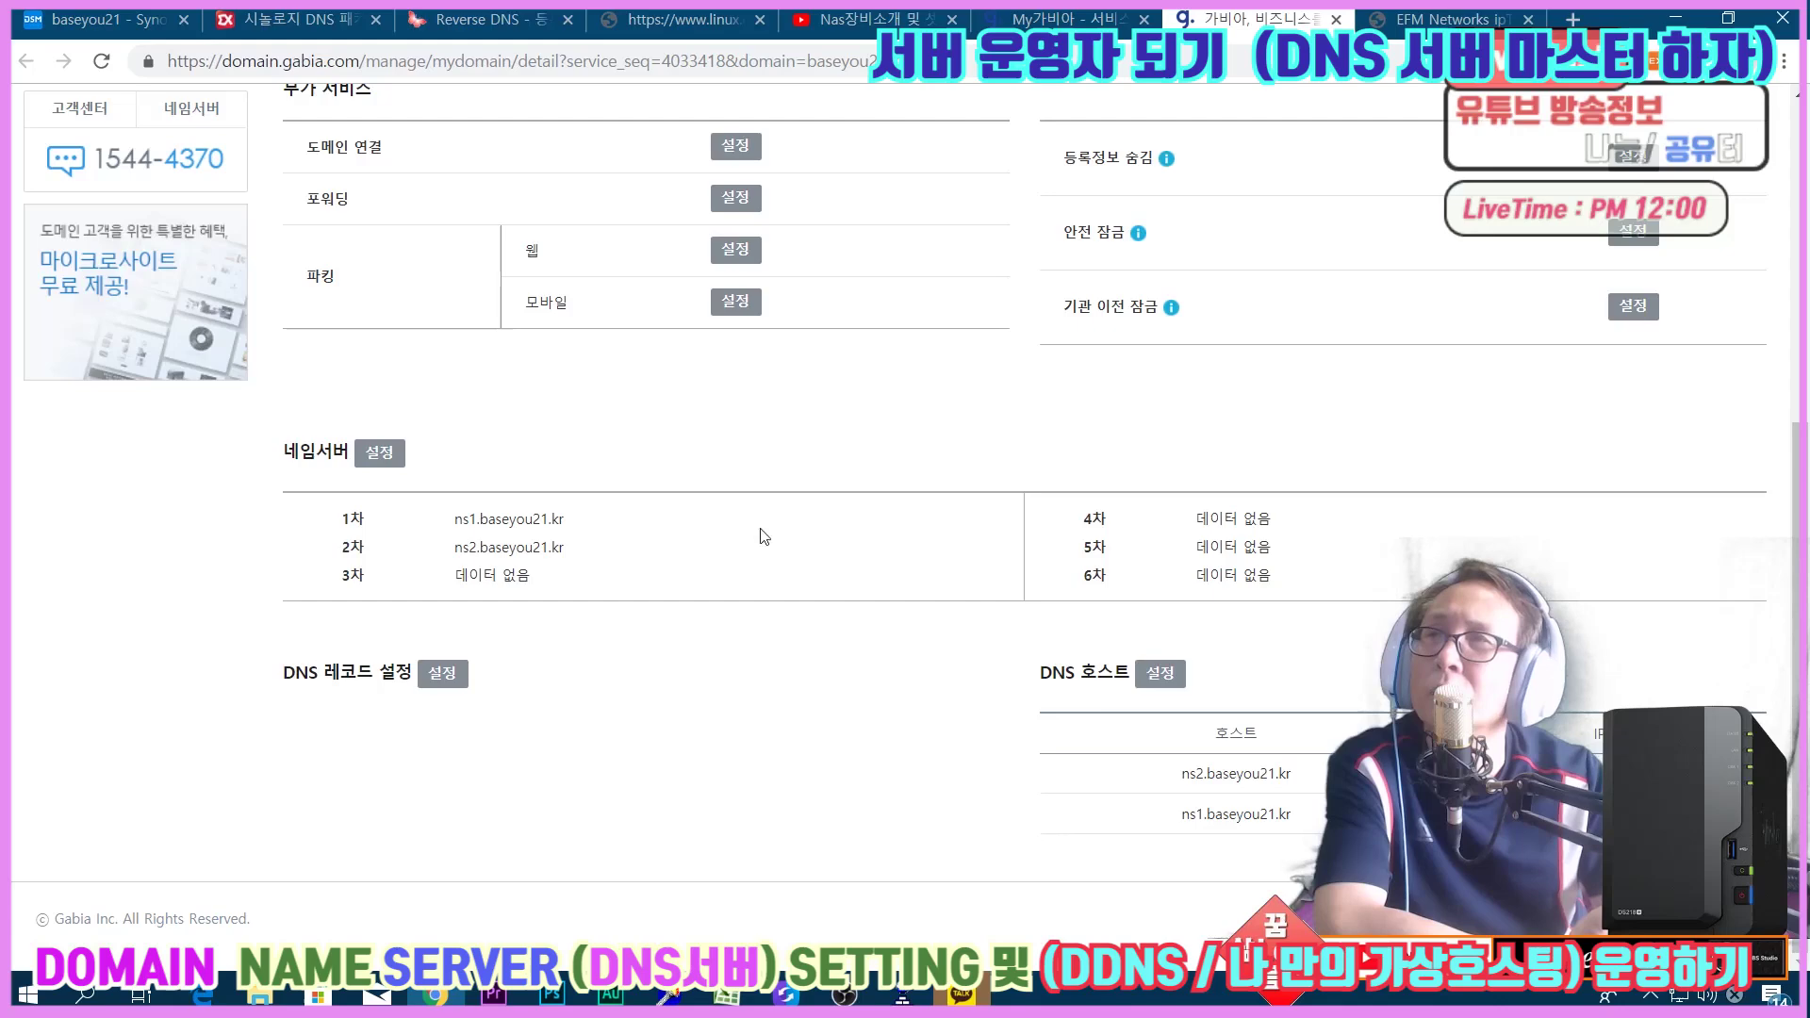
click(141, 21)
click(843, 267)
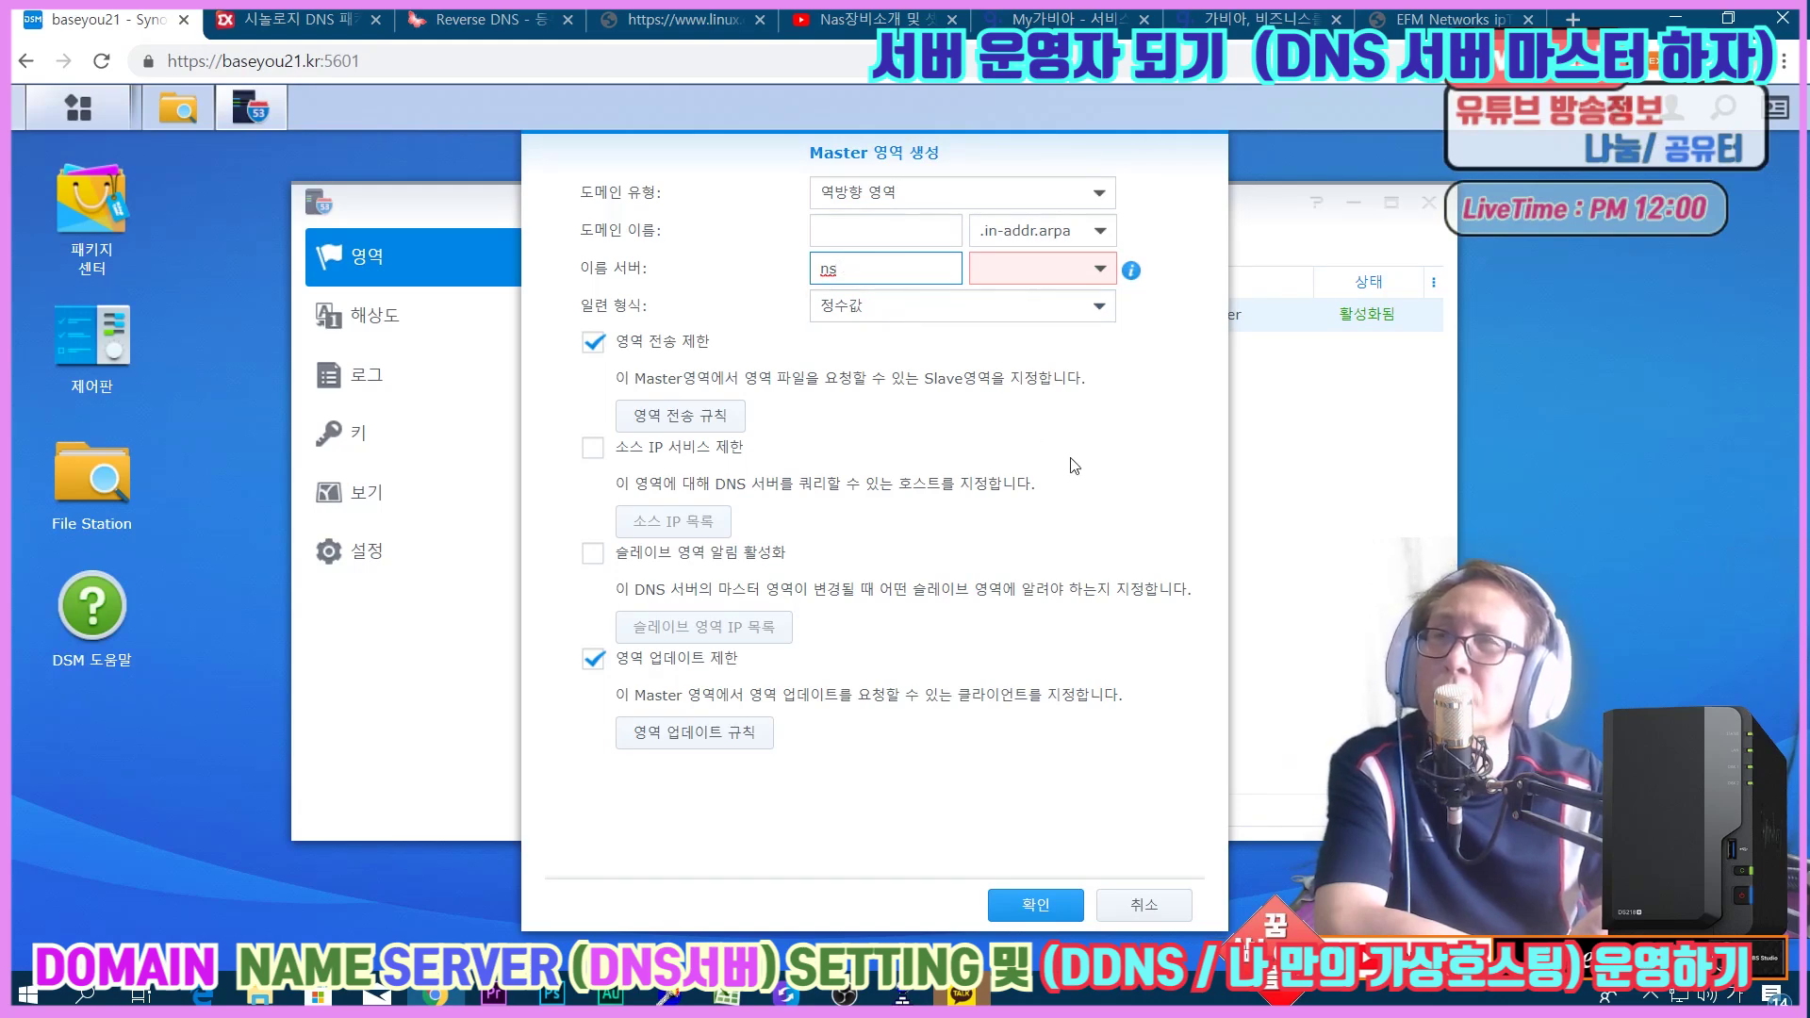
click(1109, 475)
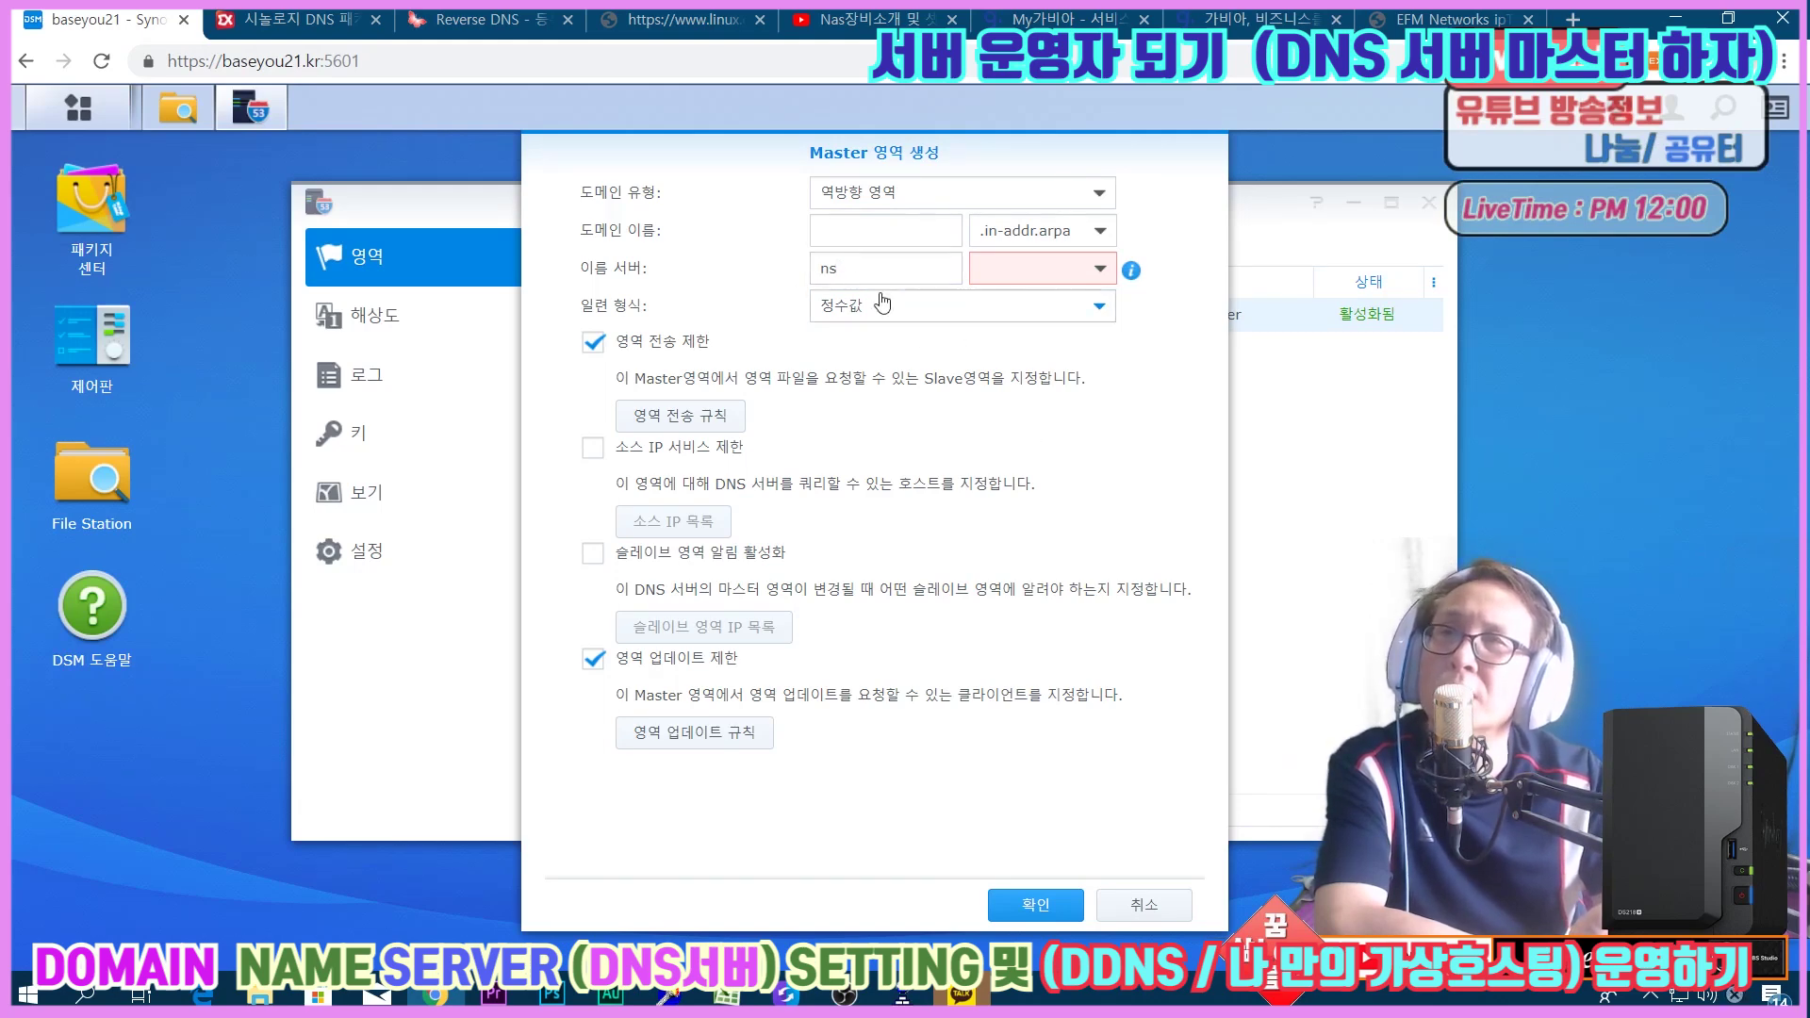
click(865, 233)
click(1452, 18)
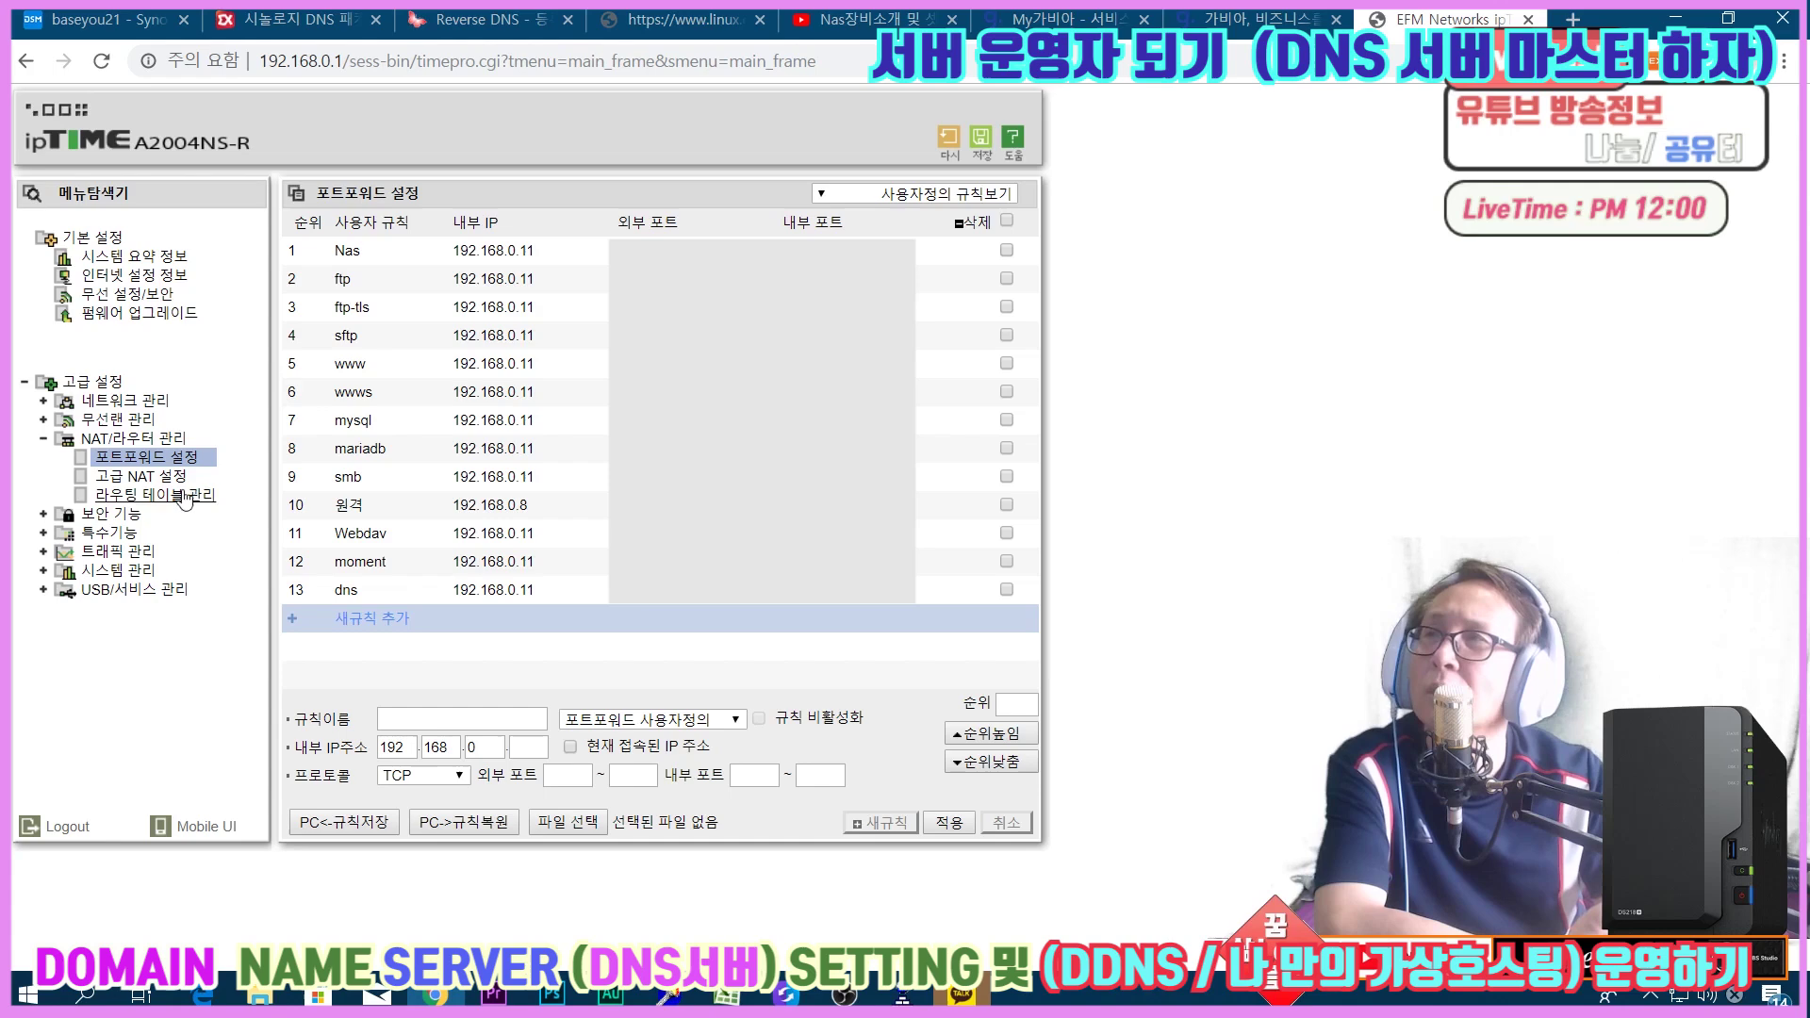
click(132, 274)
click(865, 191)
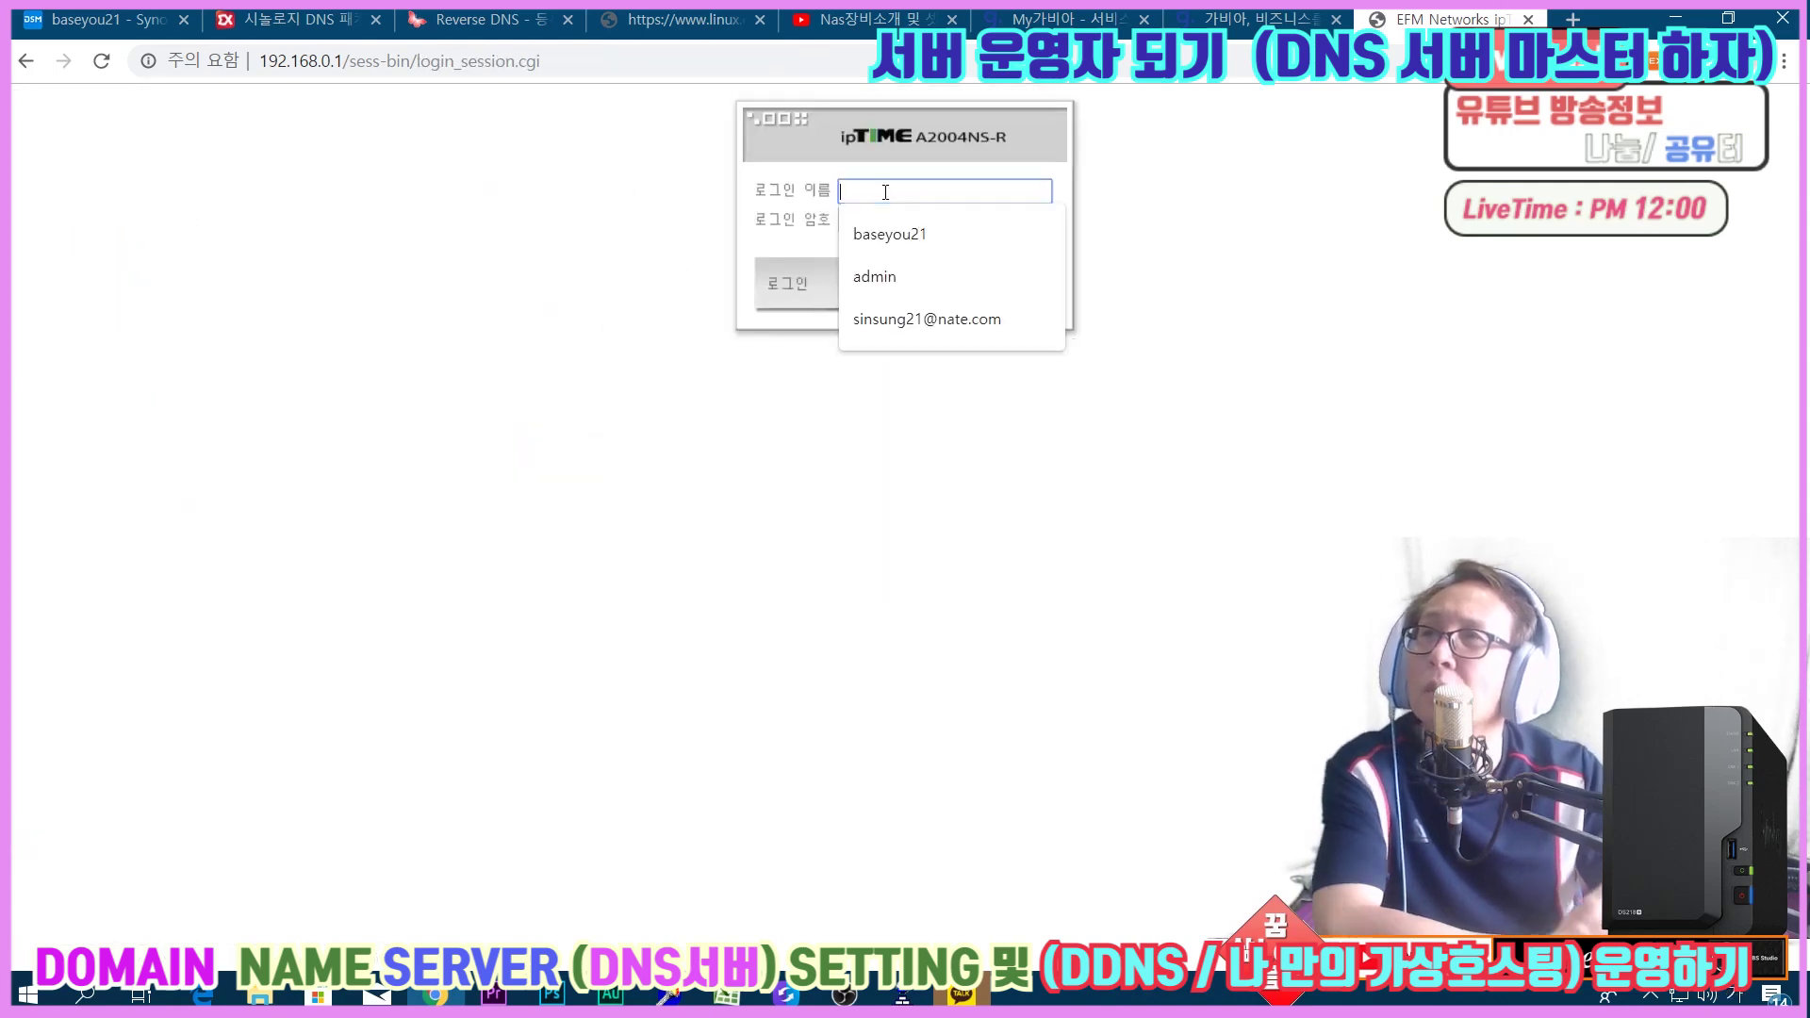
click(869, 275)
click(899, 218)
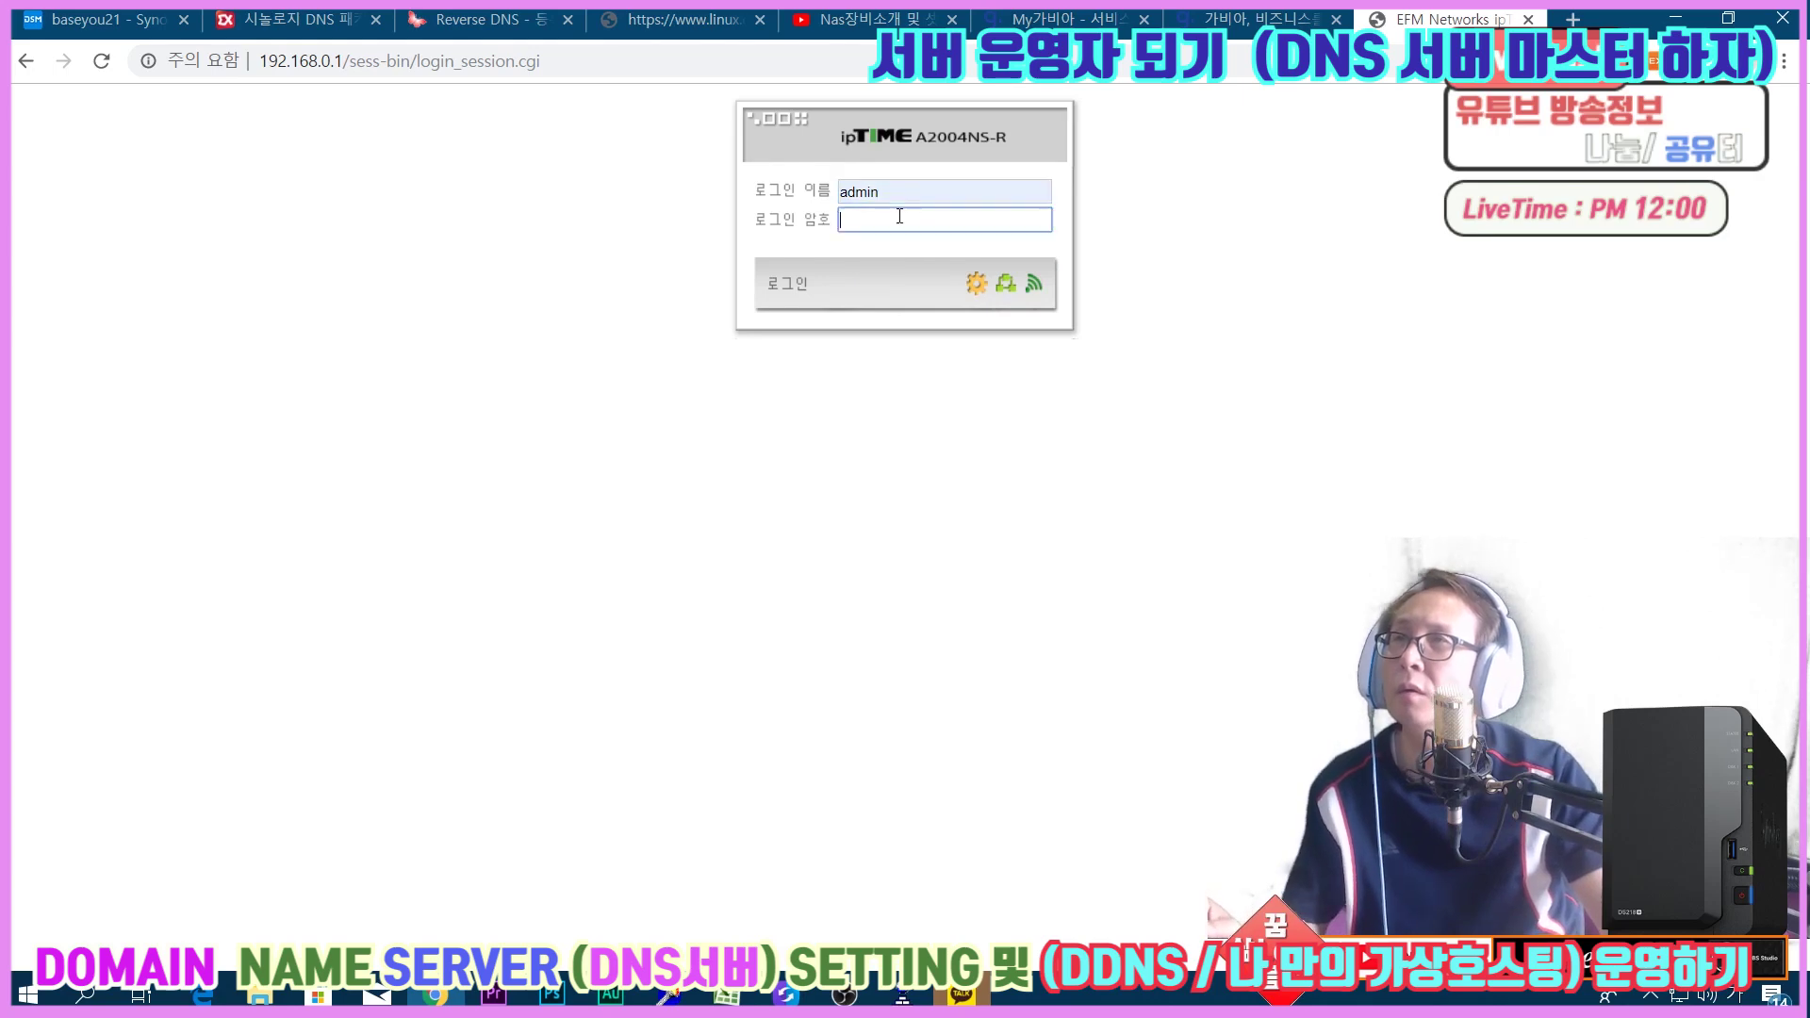
text(******)
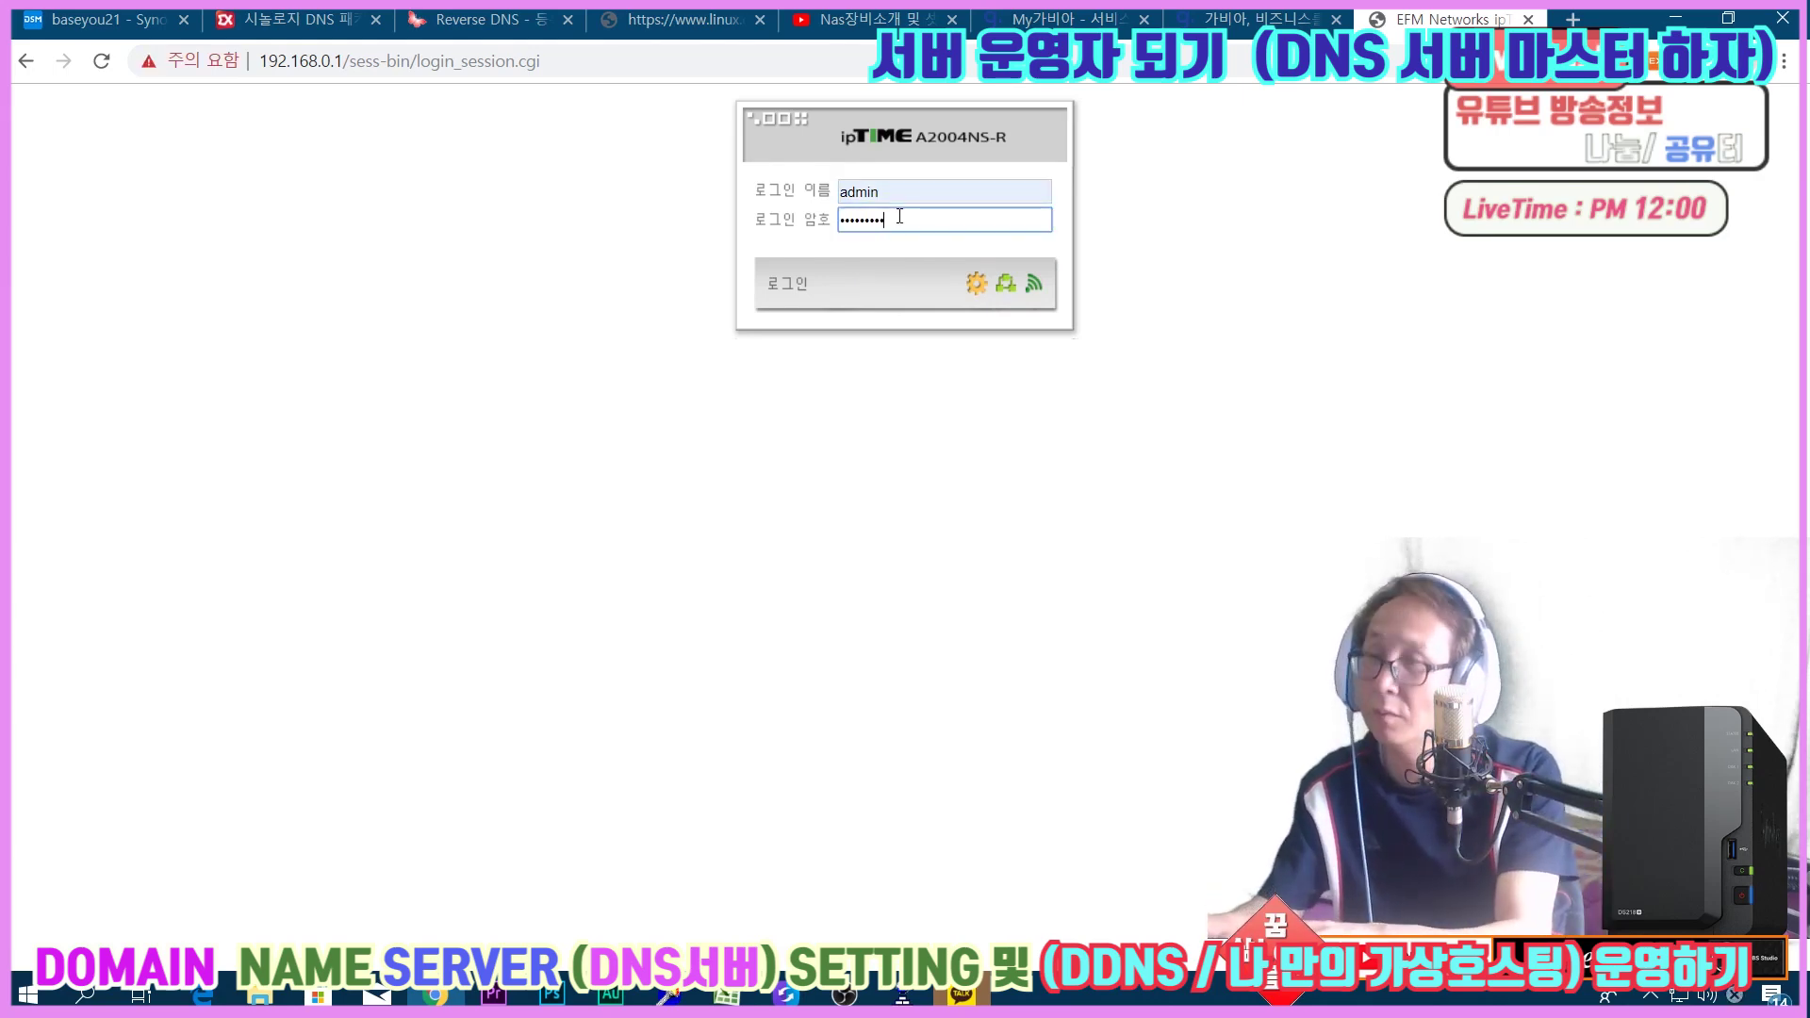
key(Return)
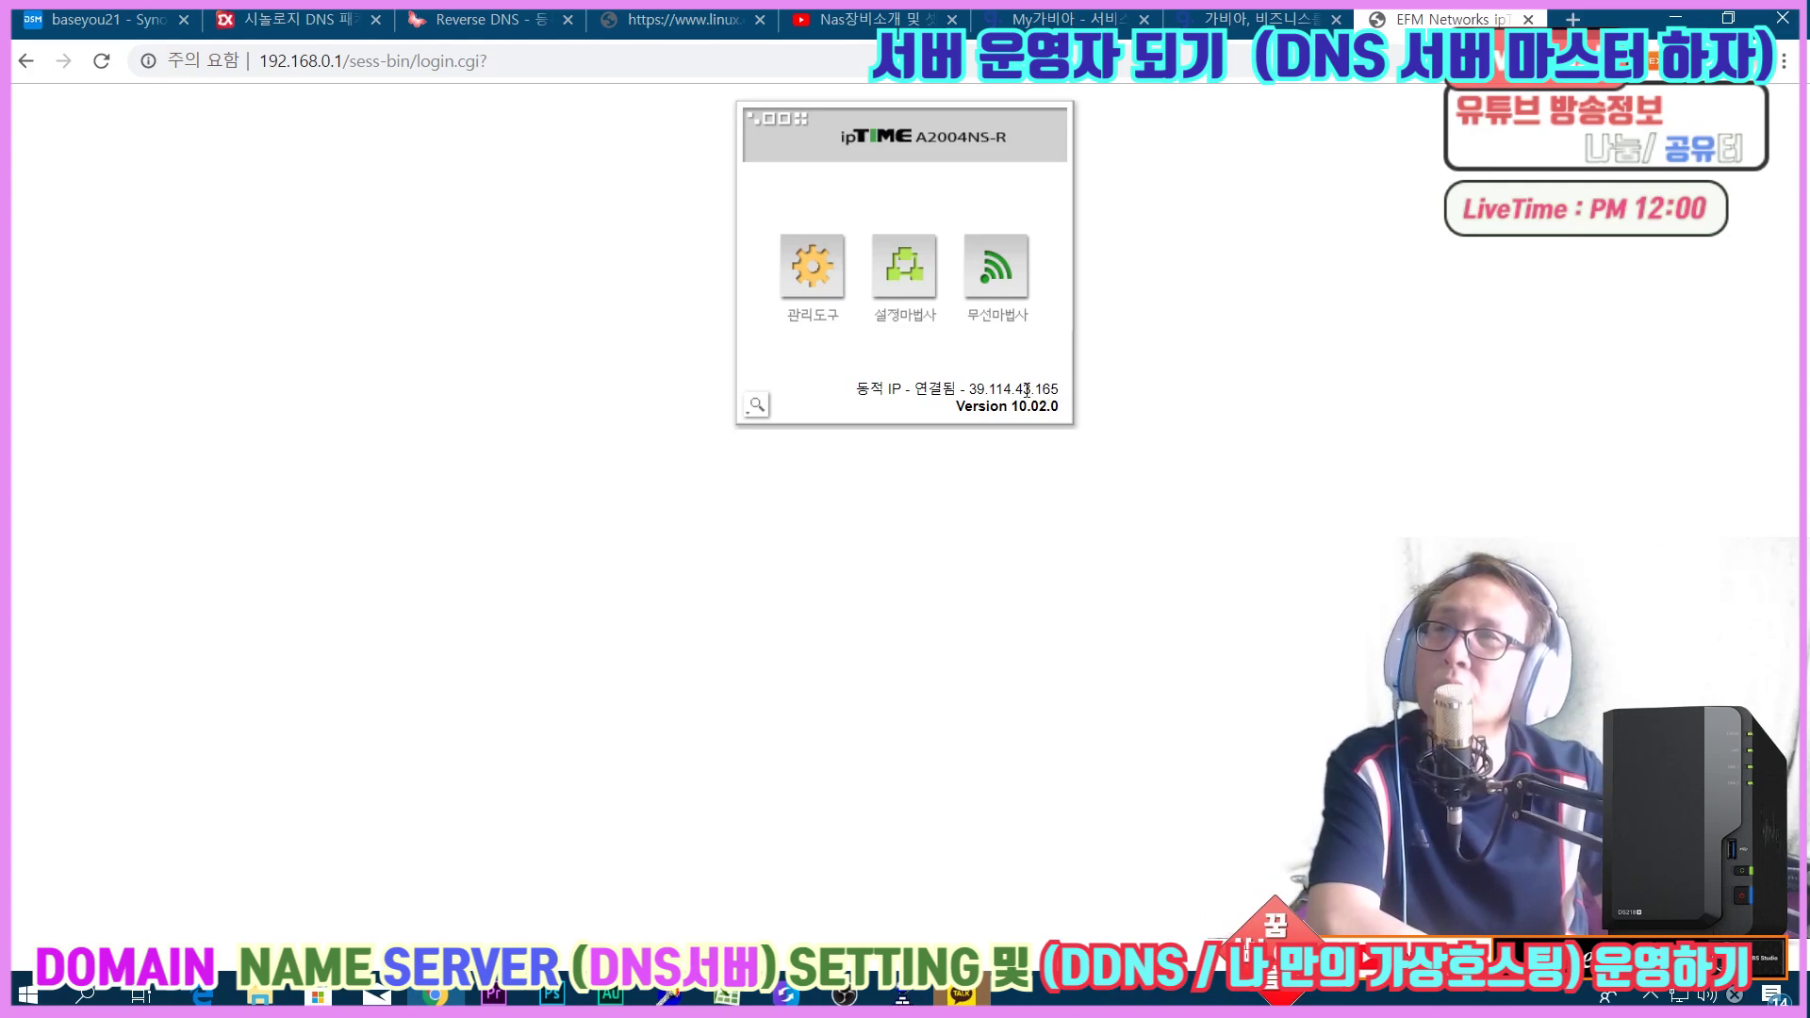
drag(997, 388, 963, 387)
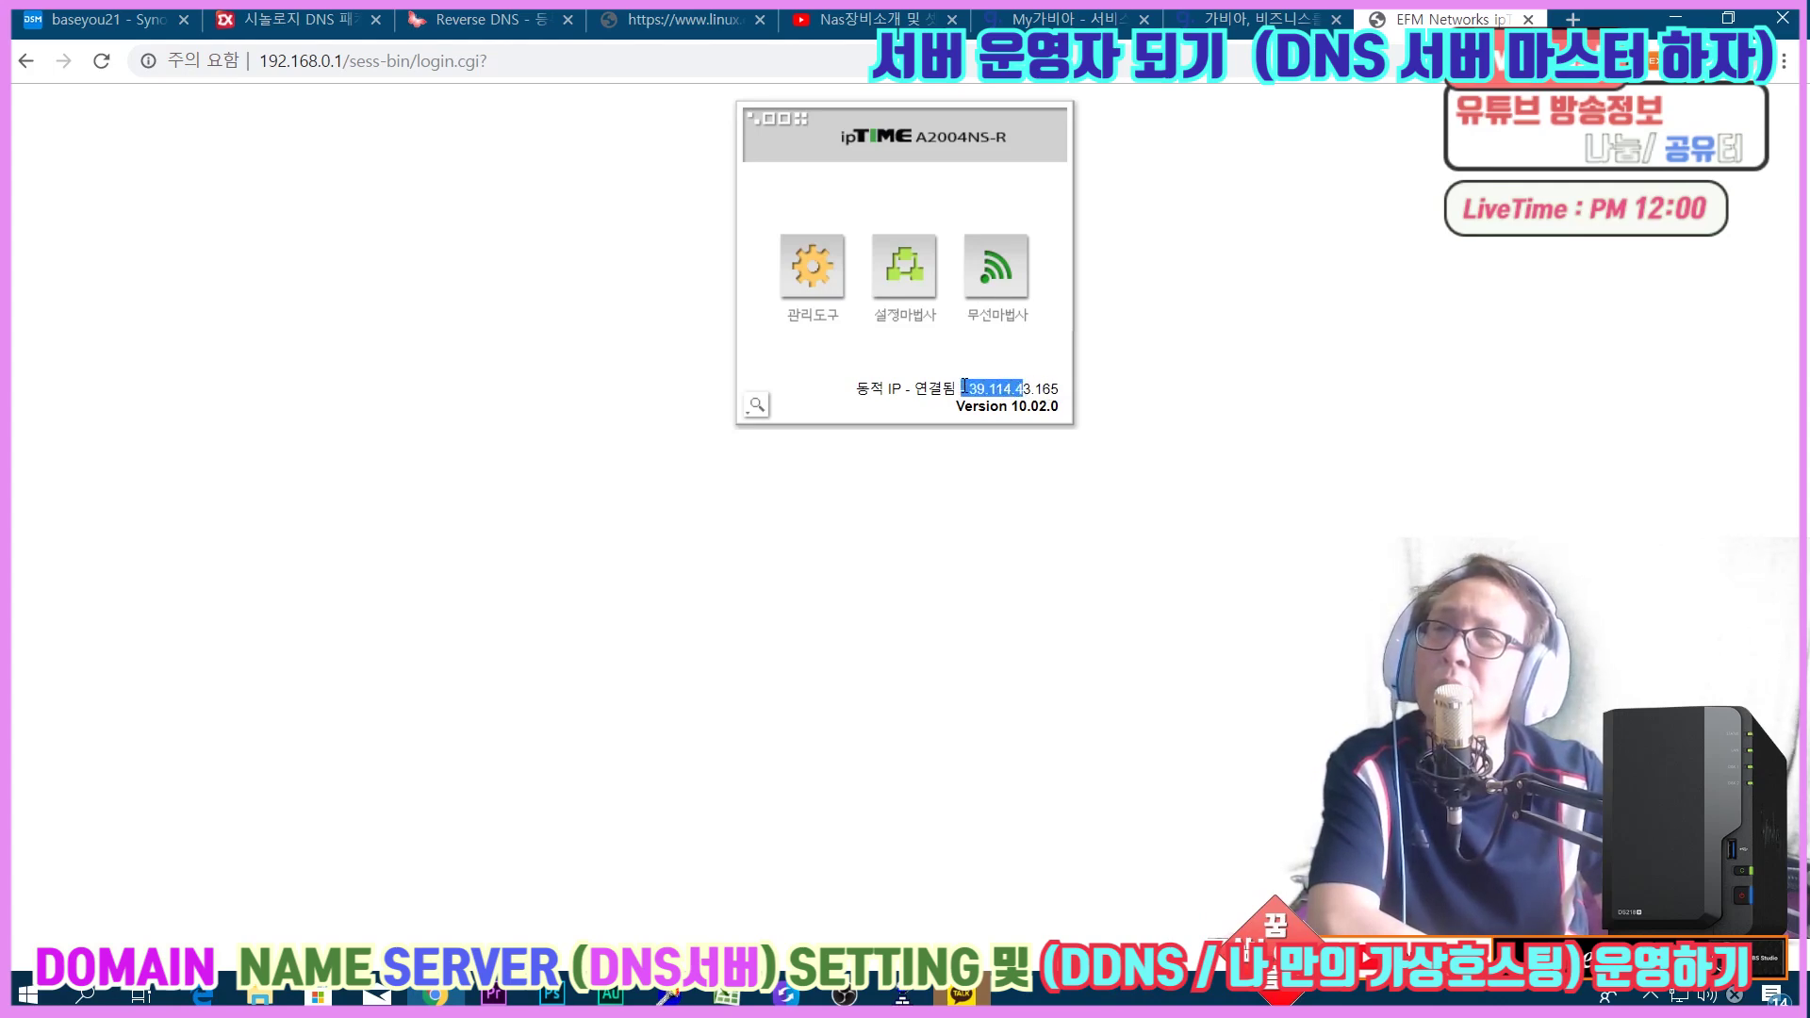
click(115, 24)
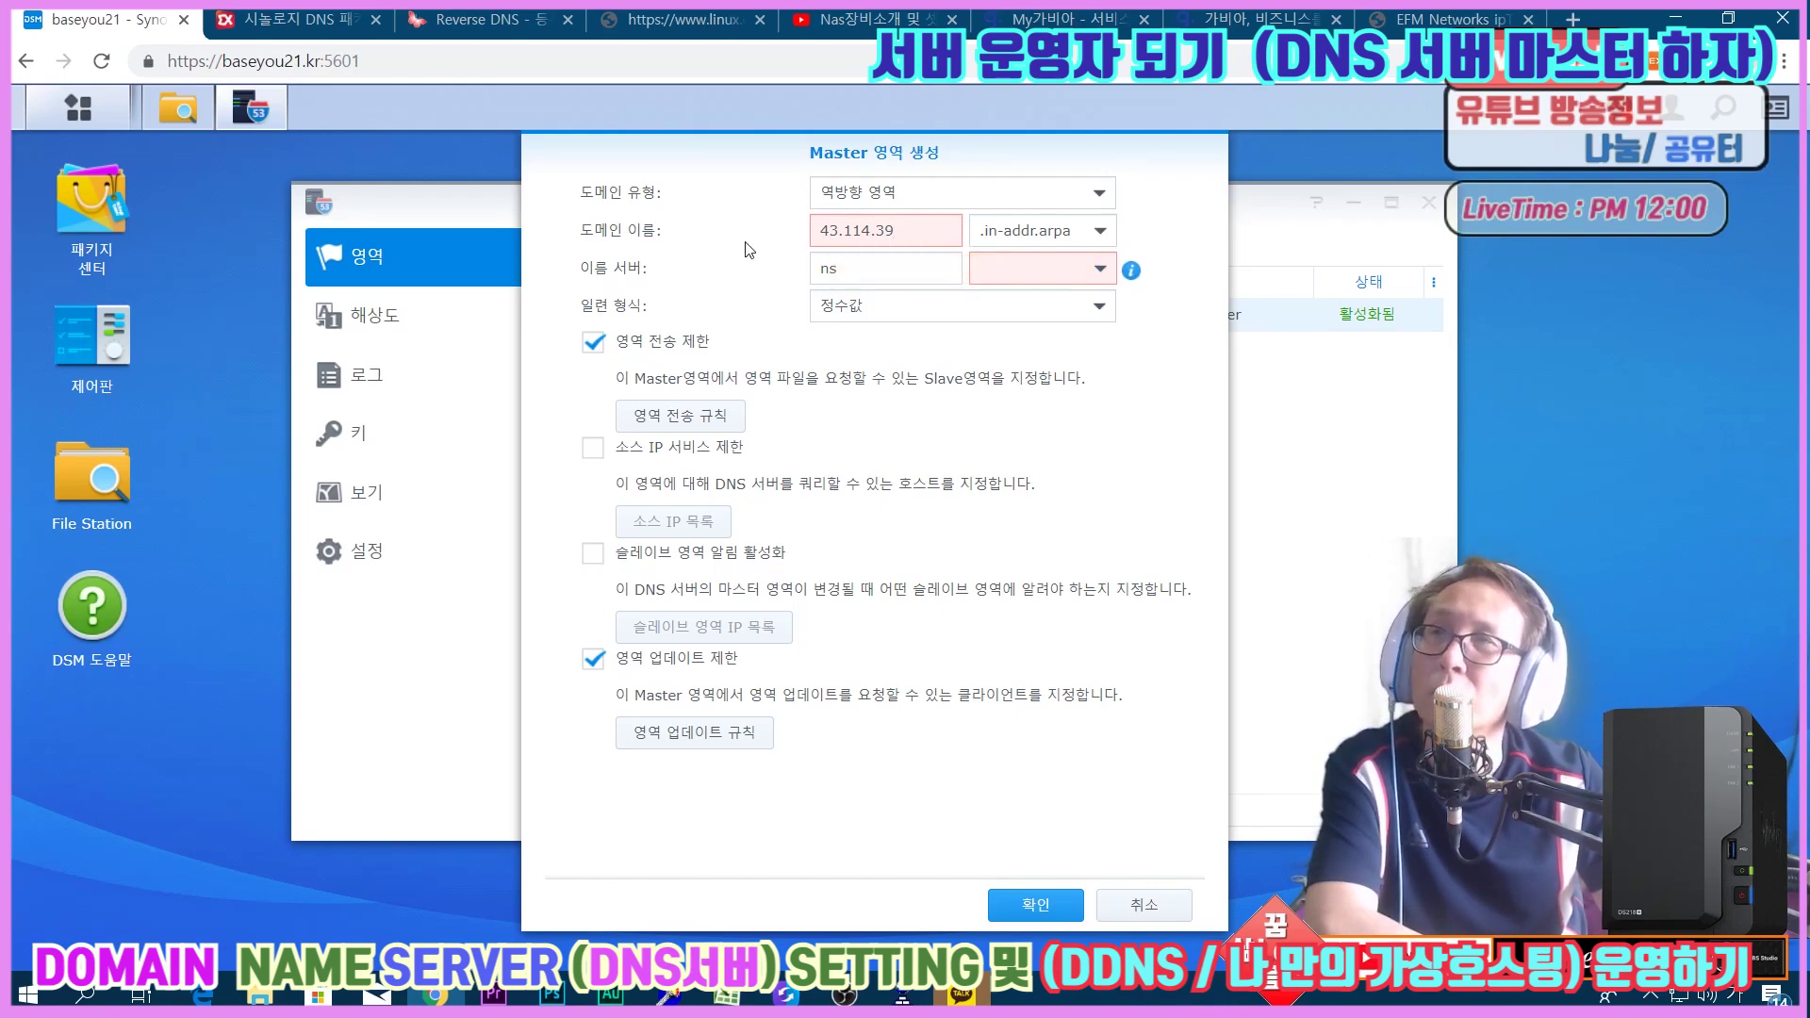
Verify the zone name 43.114.39 against the router's public IP octets.
drag(820, 230, 892, 232)
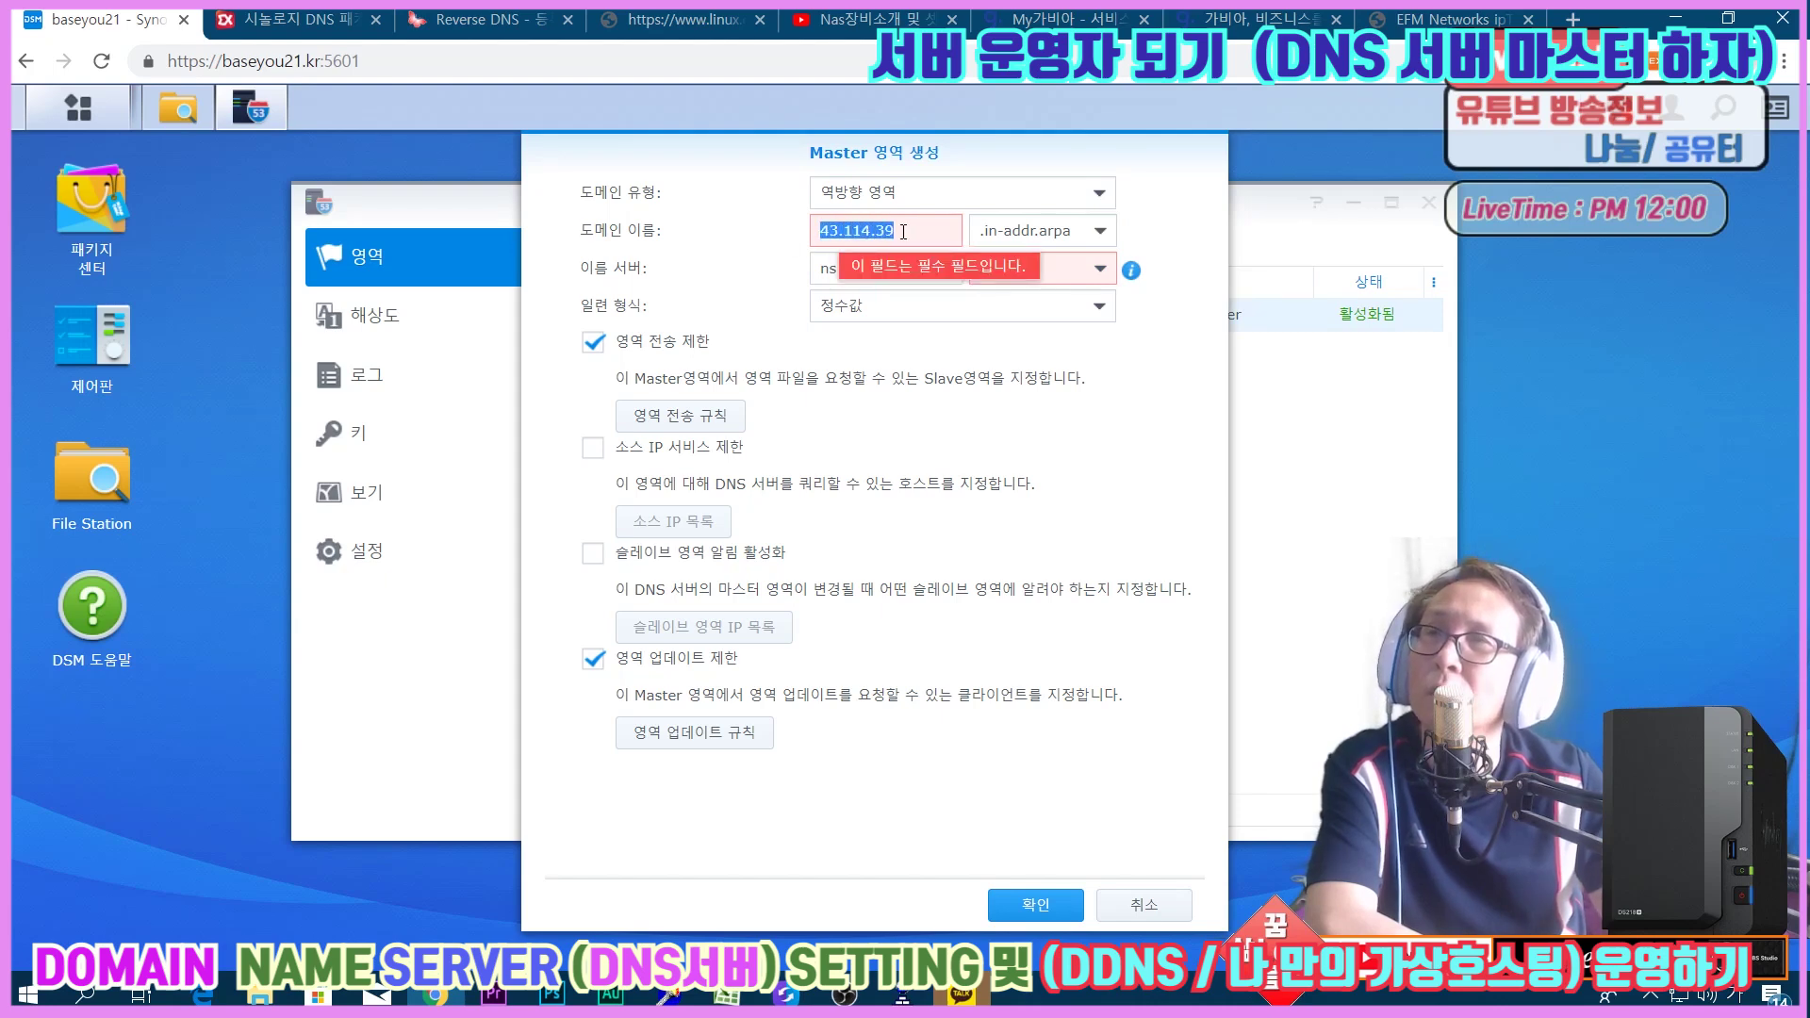
click(910, 231)
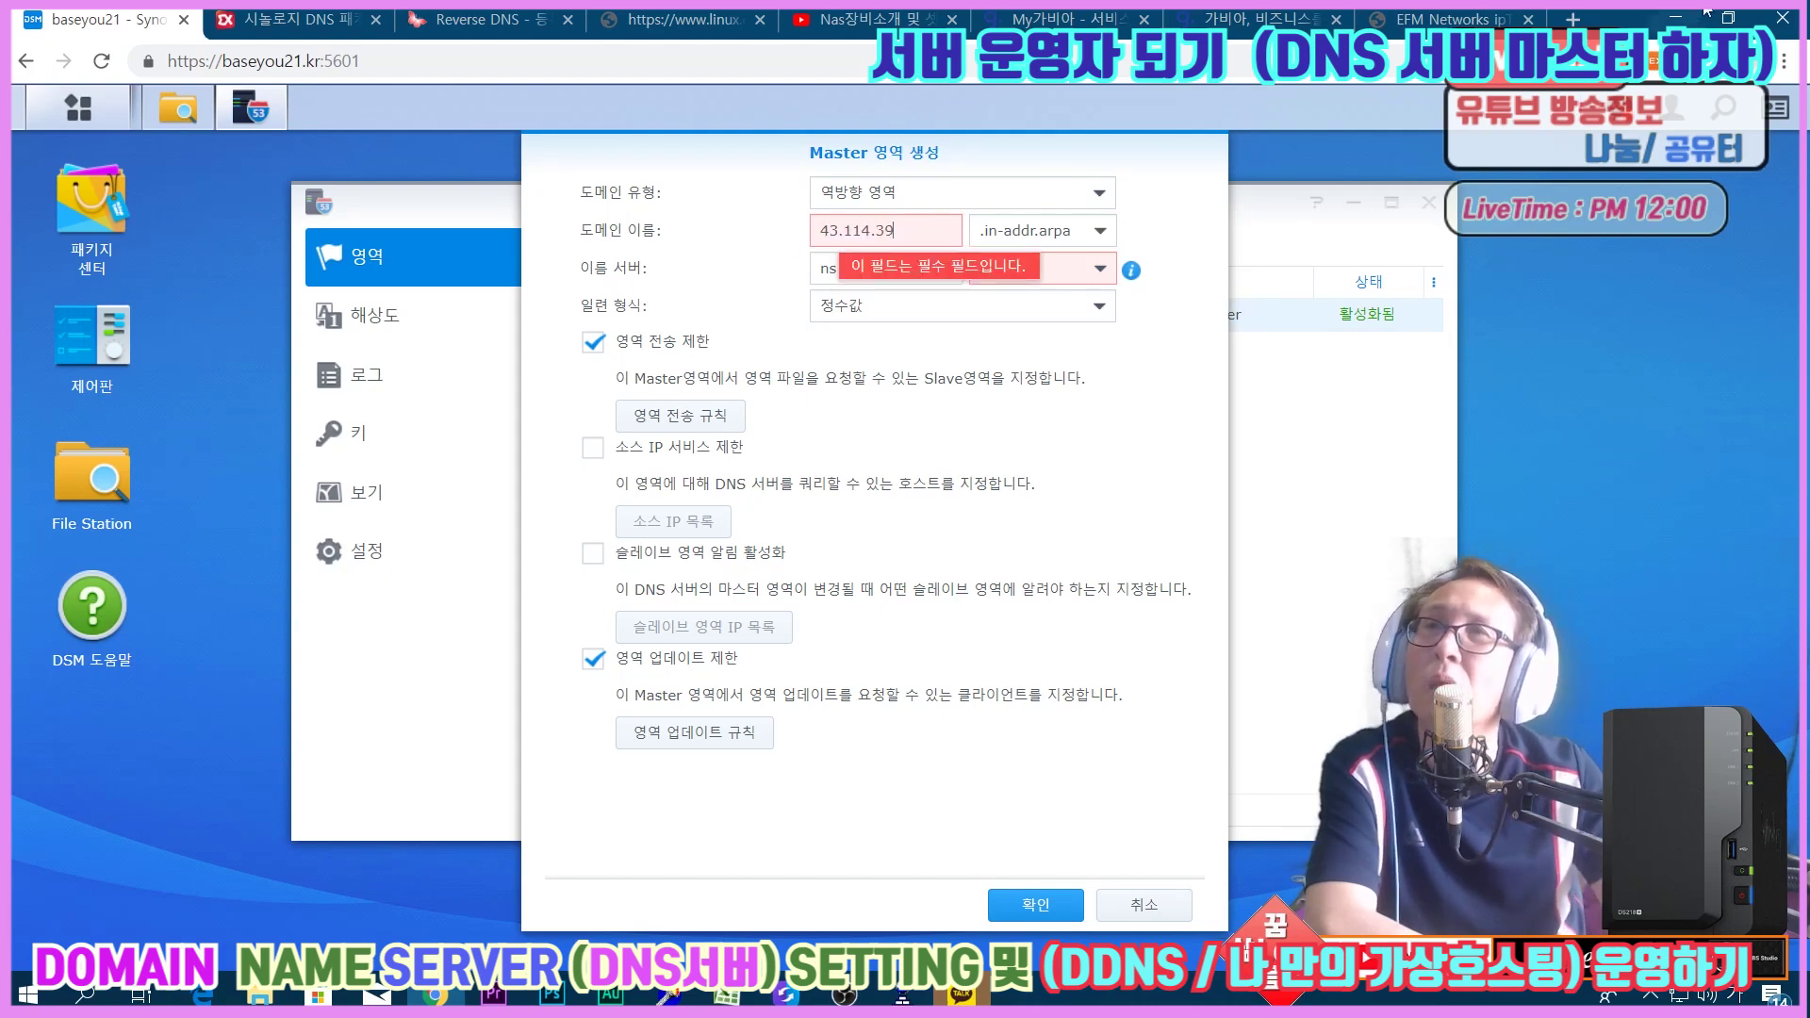
click(1461, 18)
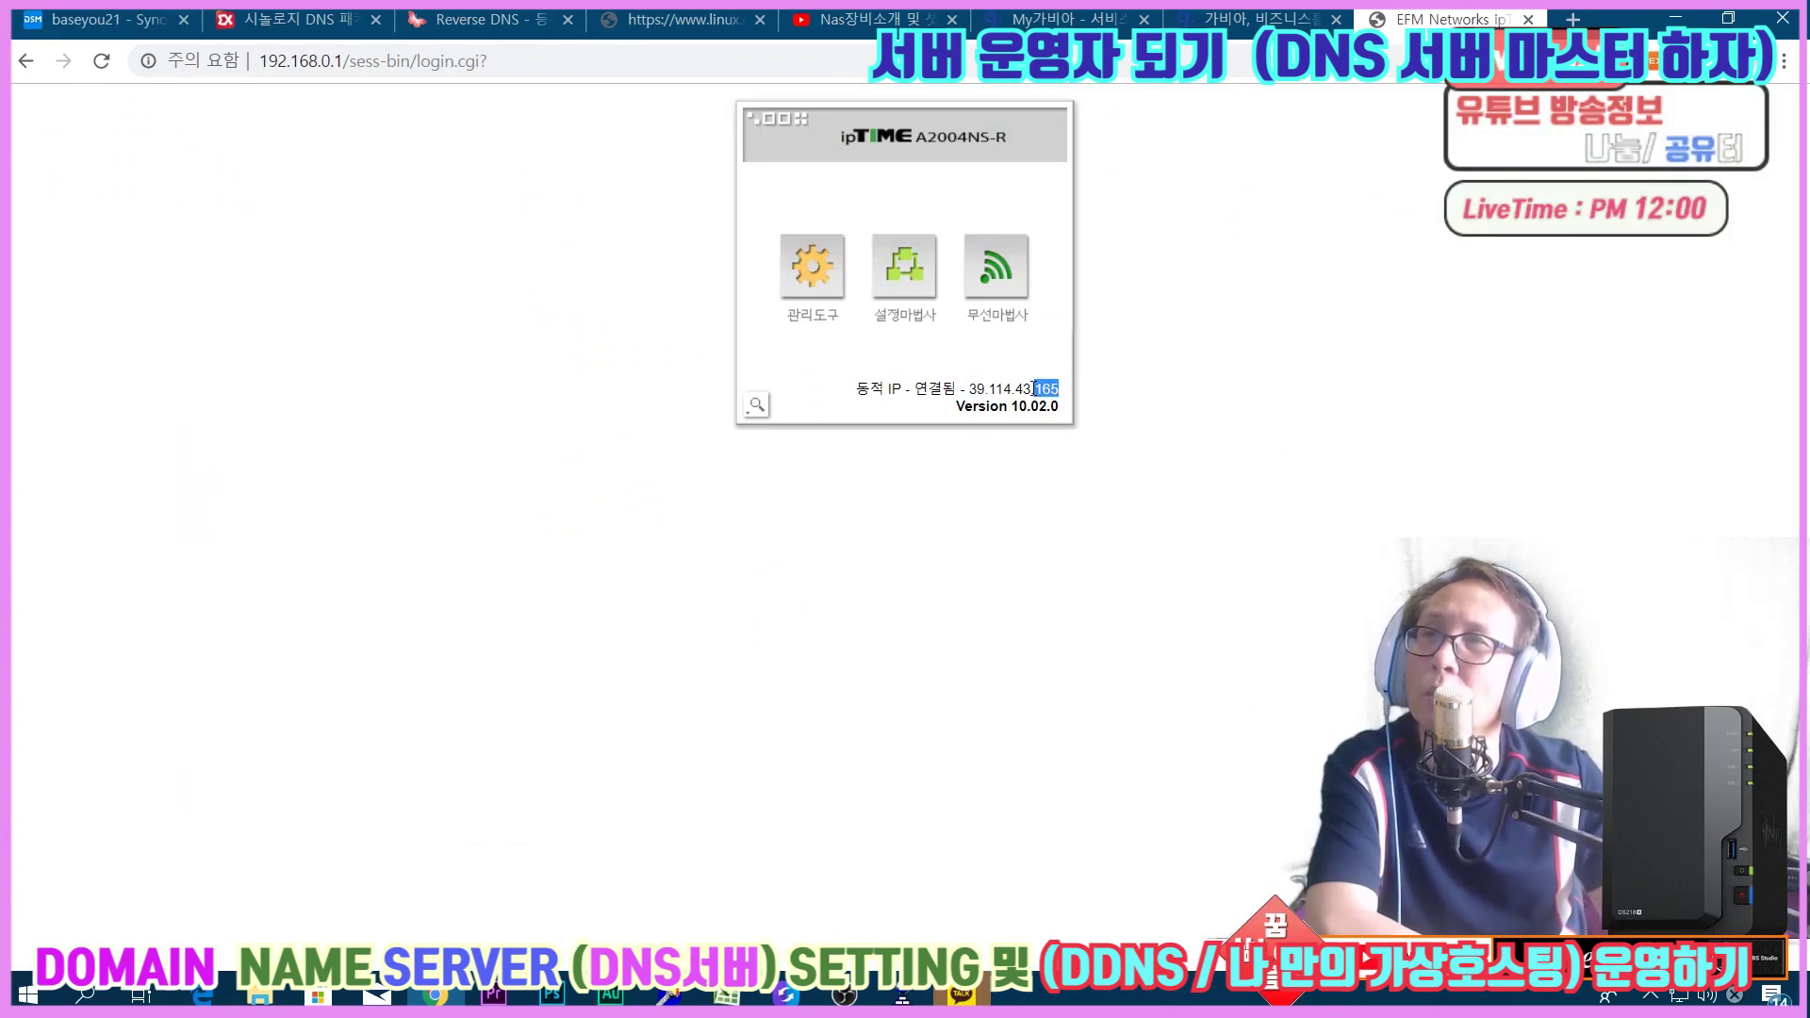
drag(1031, 388, 1004, 388)
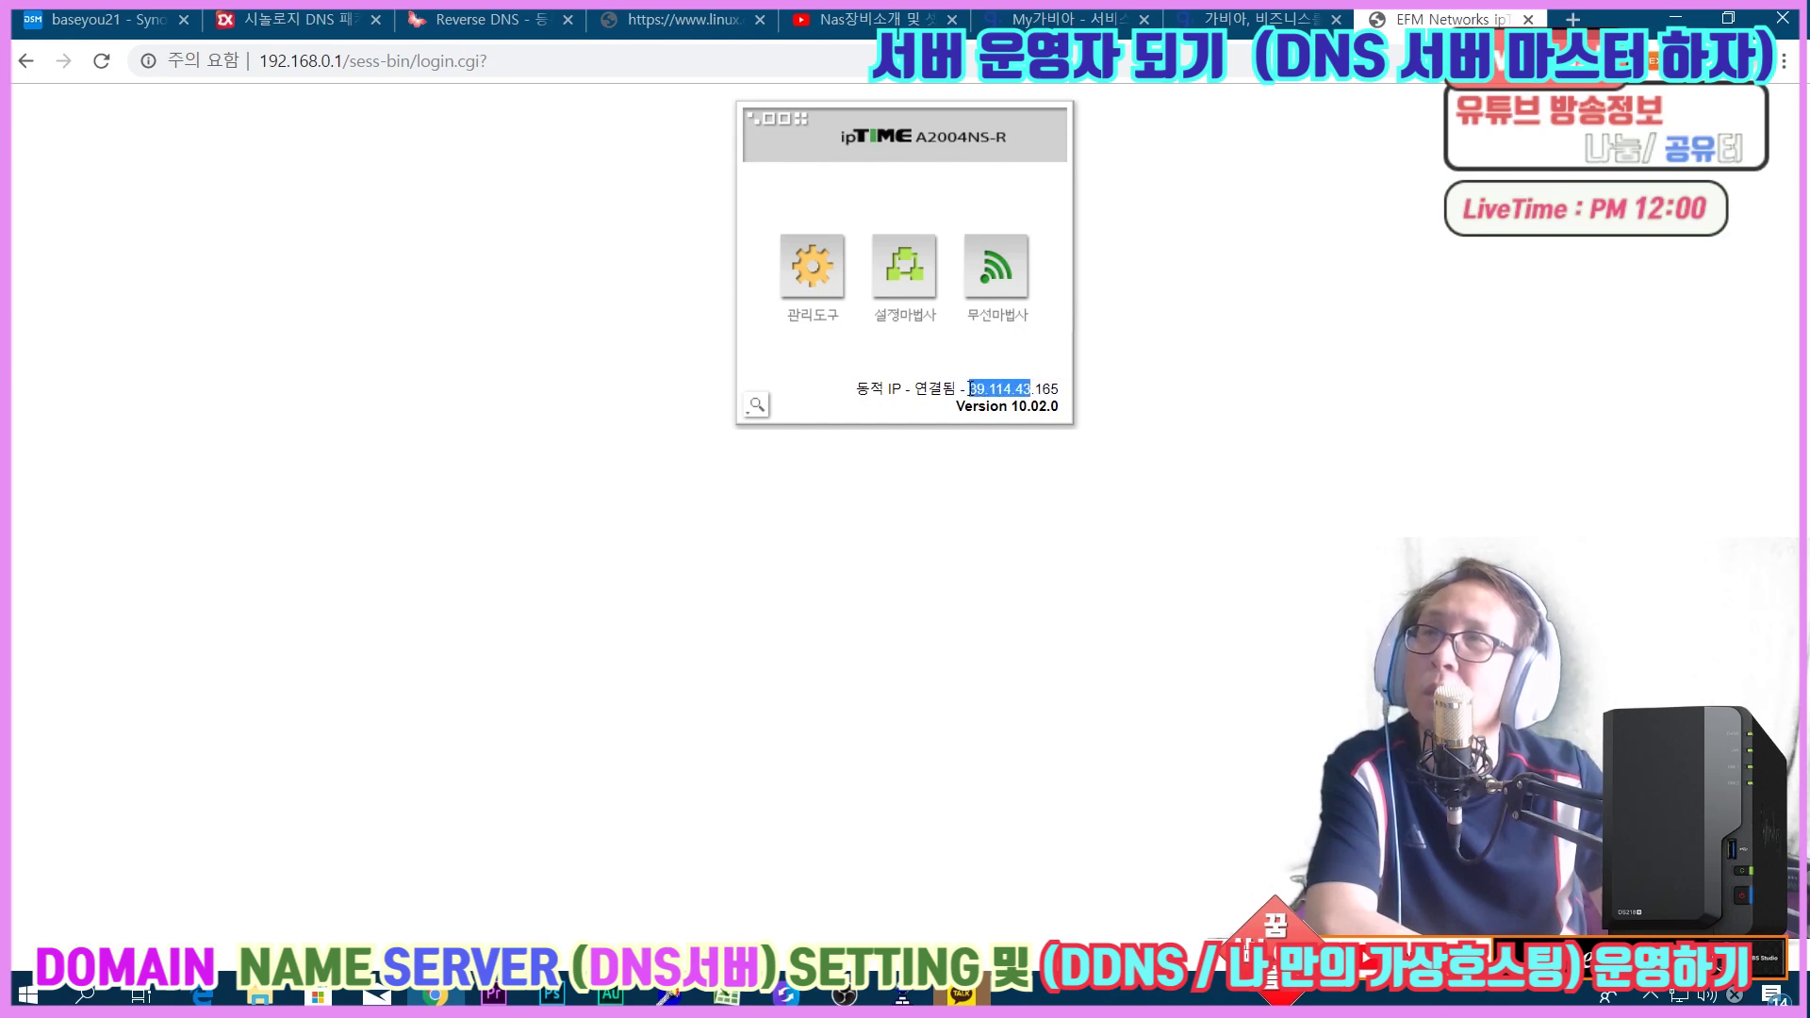
click(91, 24)
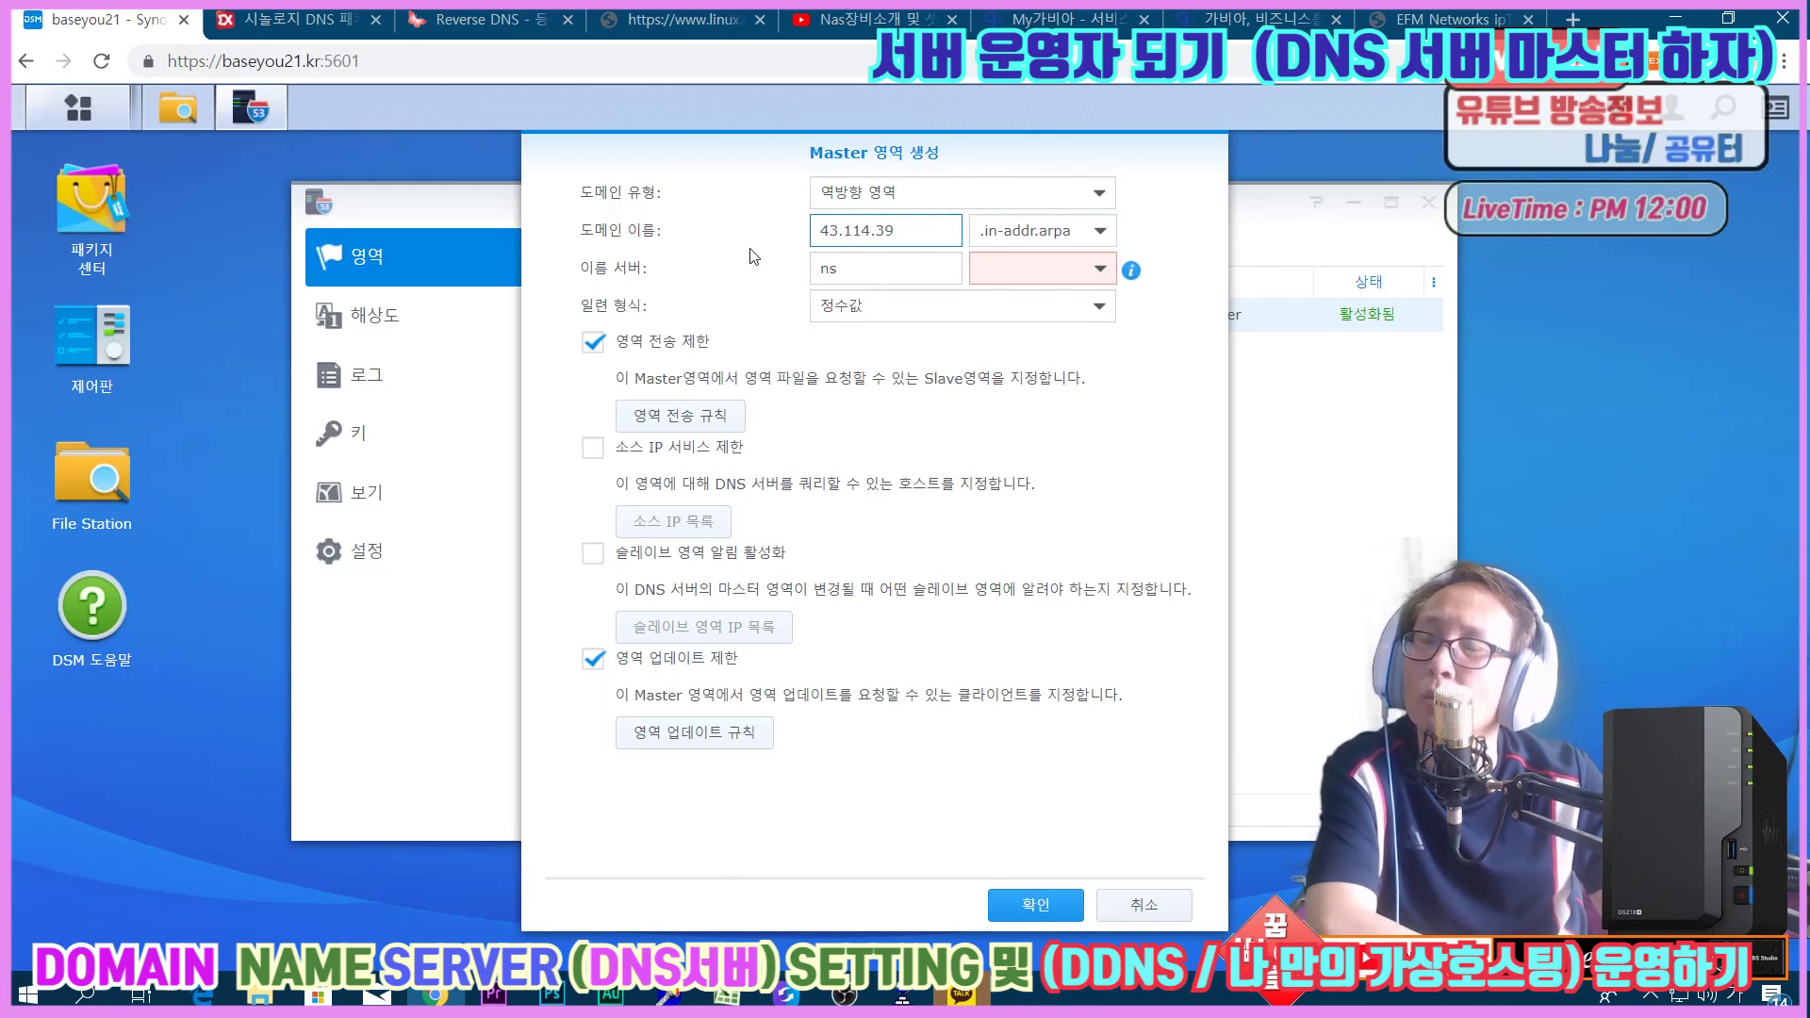
Set the name server to ns1.baseyou21.kr and confirm to create the reverse zone.
click(879, 272)
text(1)
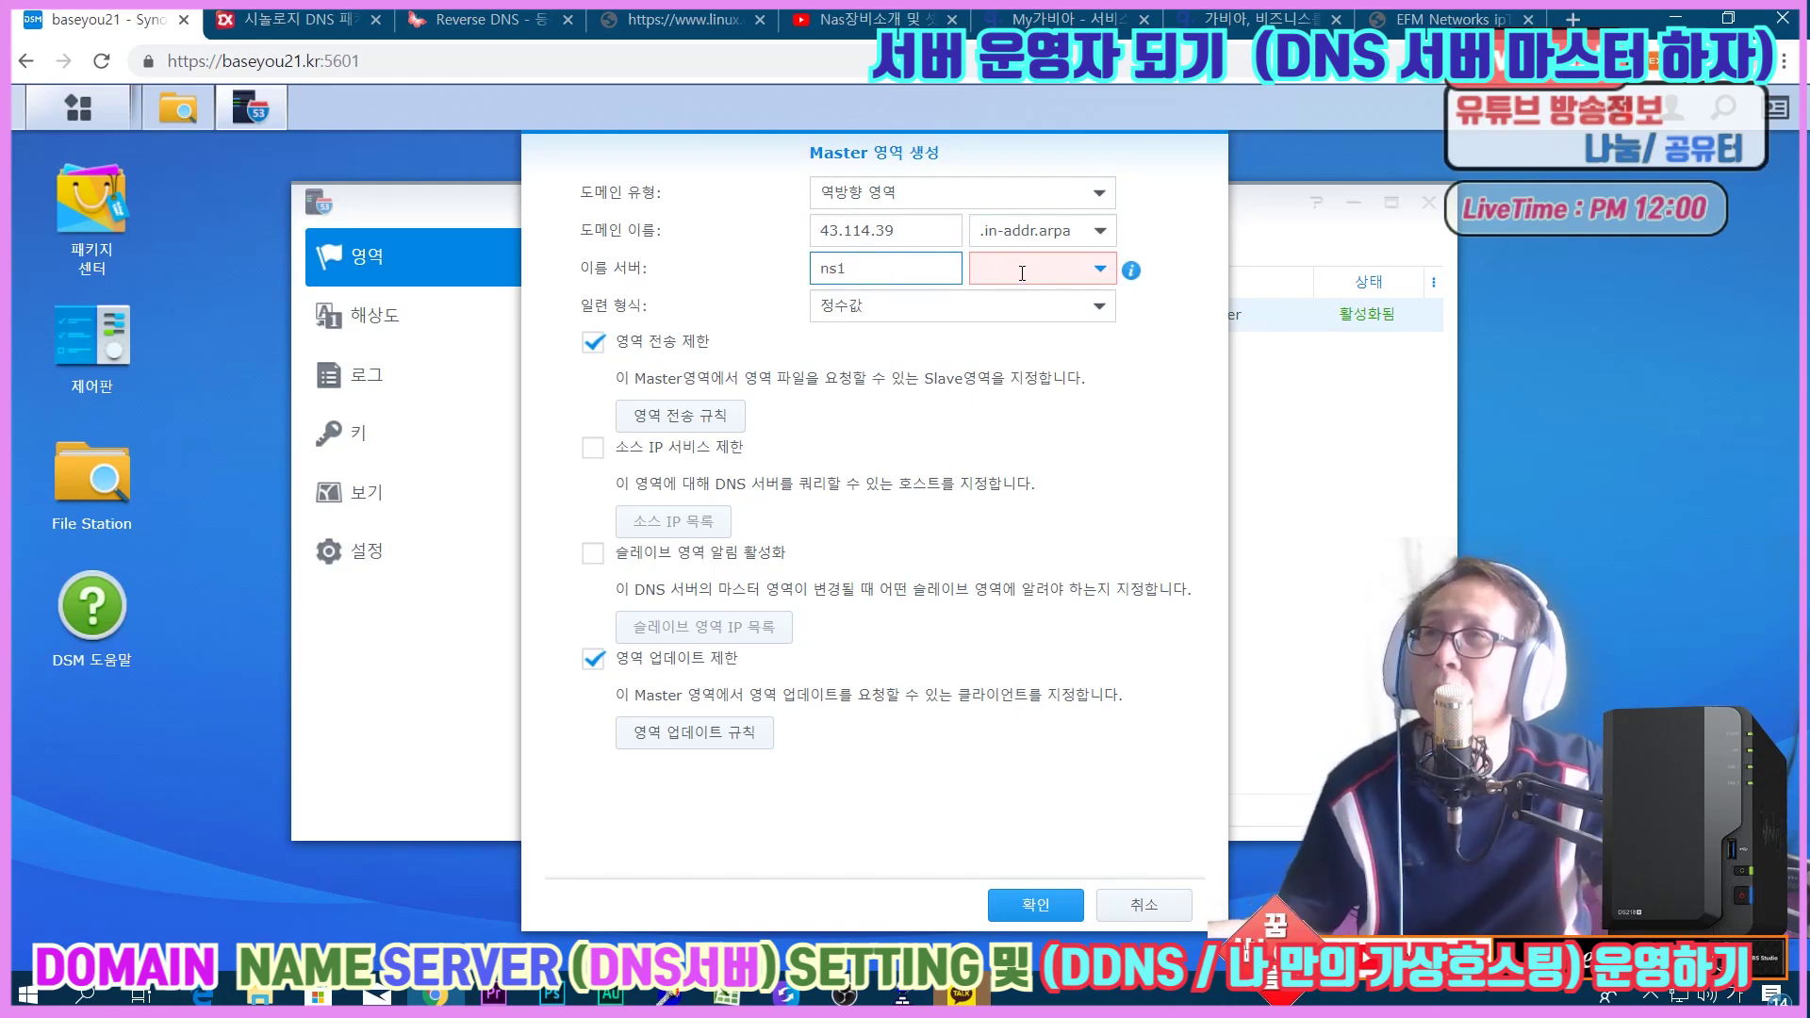
click(1094, 272)
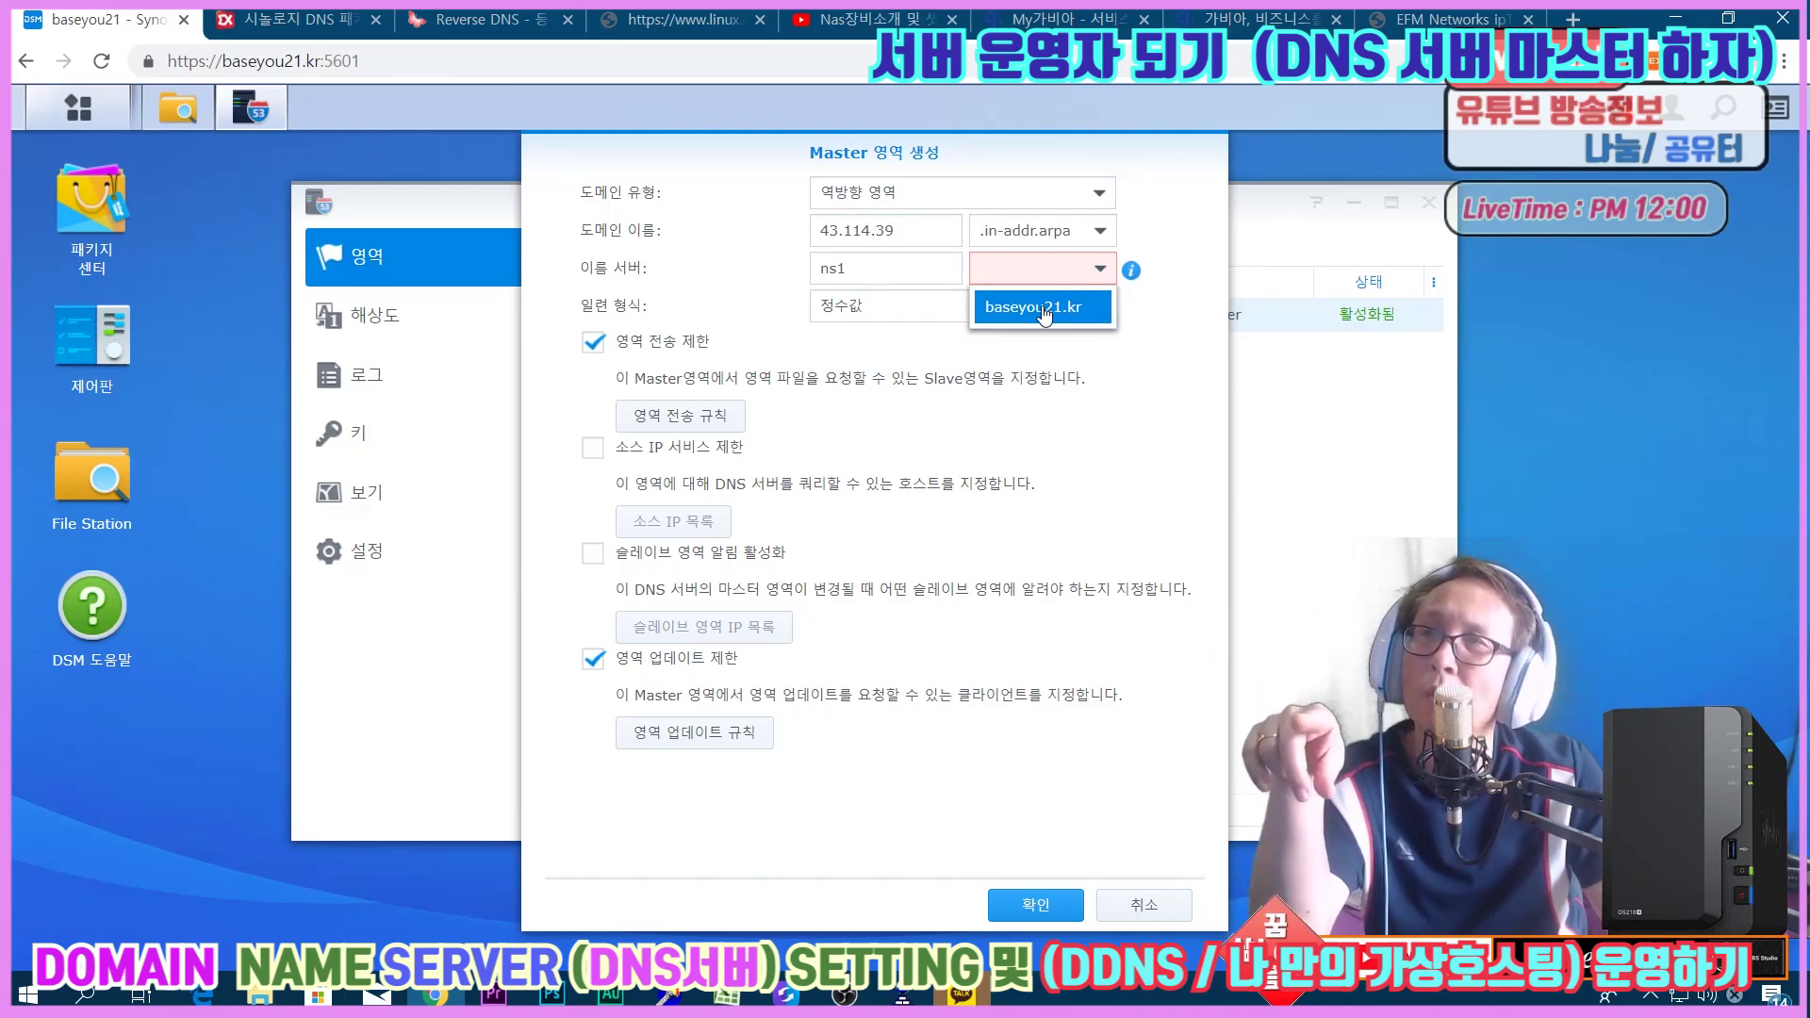
click(1044, 307)
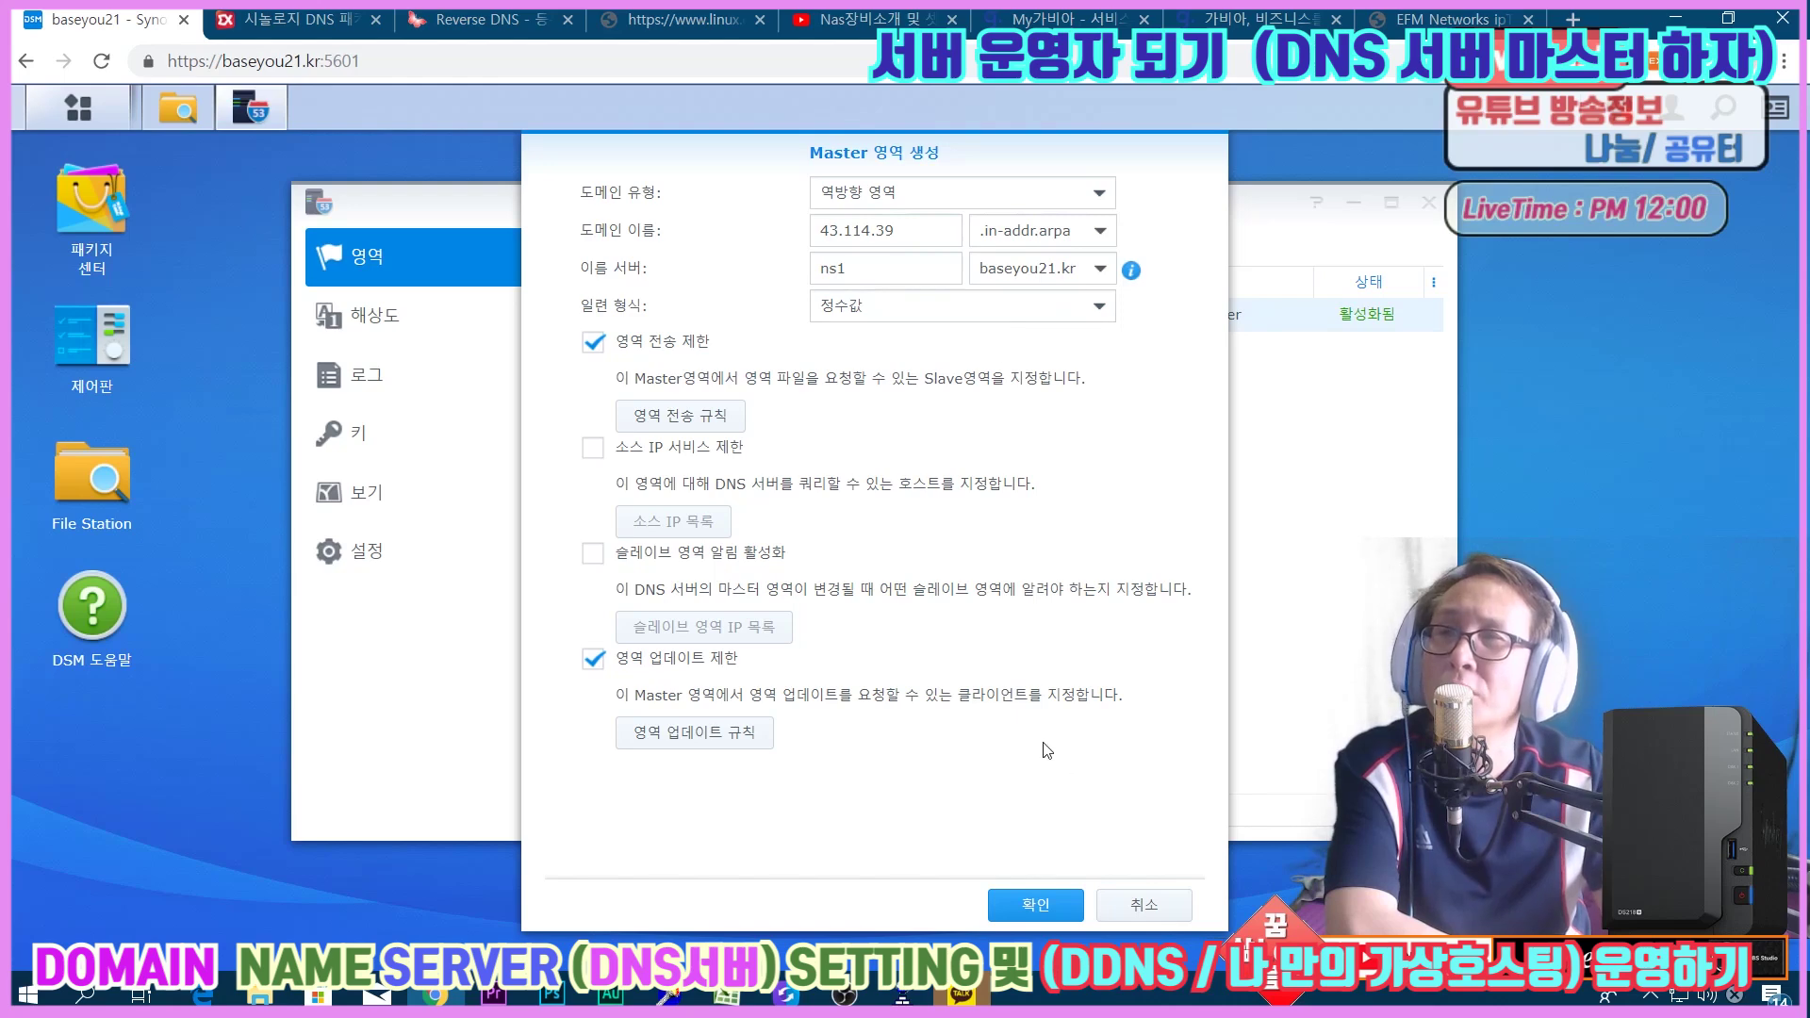
click(1014, 910)
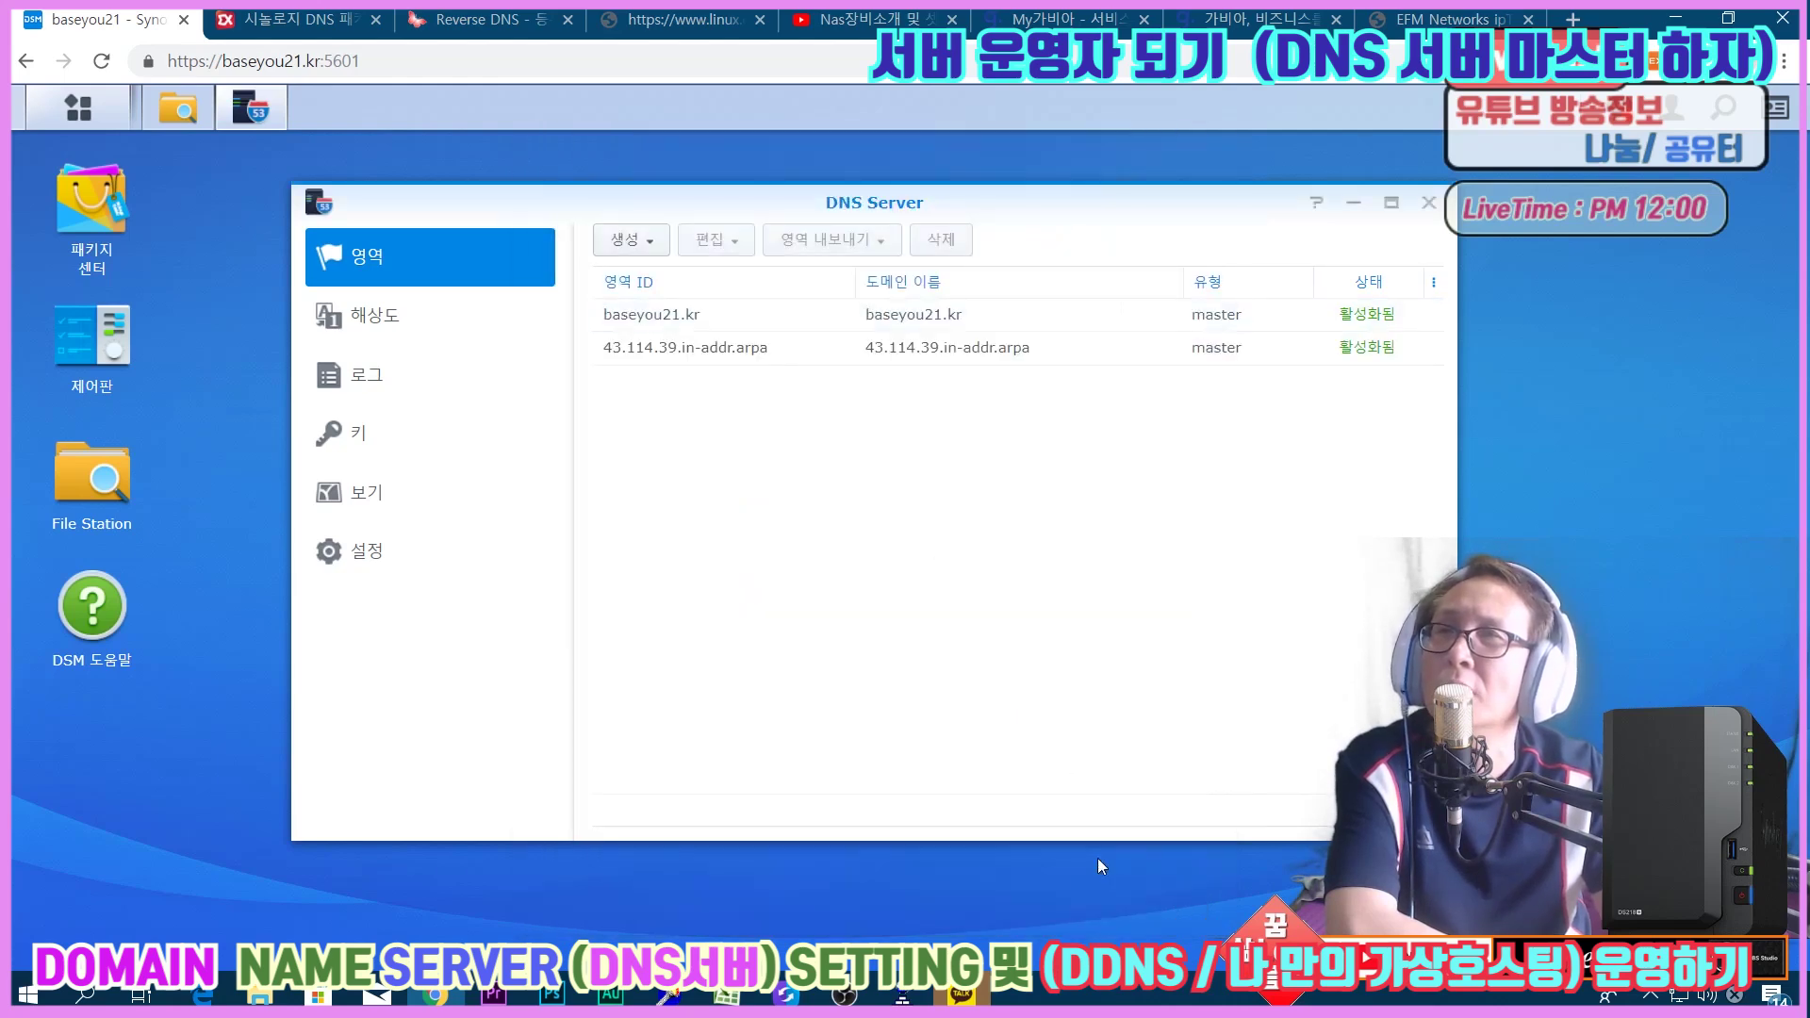
Select the 43.114.39.in-addr.arpa zone, glance at the reverse DNS tutorial, then minimize Chrome.
click(765, 350)
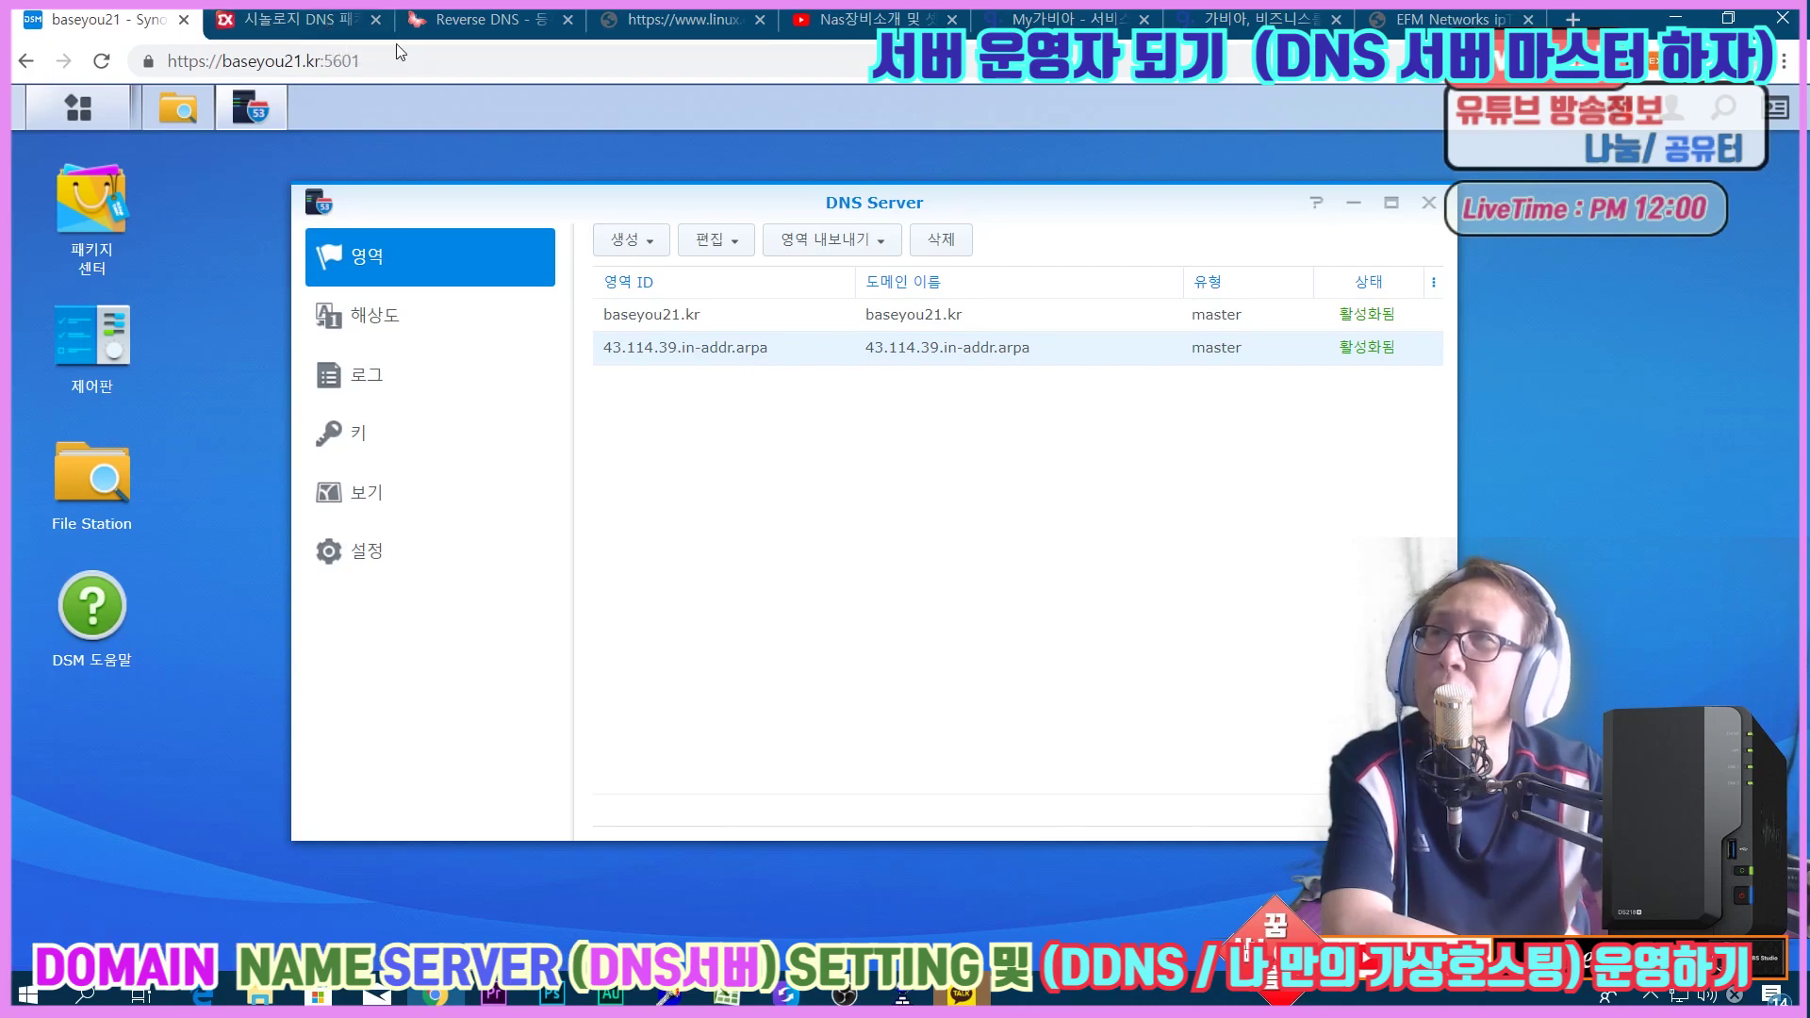
click(311, 19)
click(99, 20)
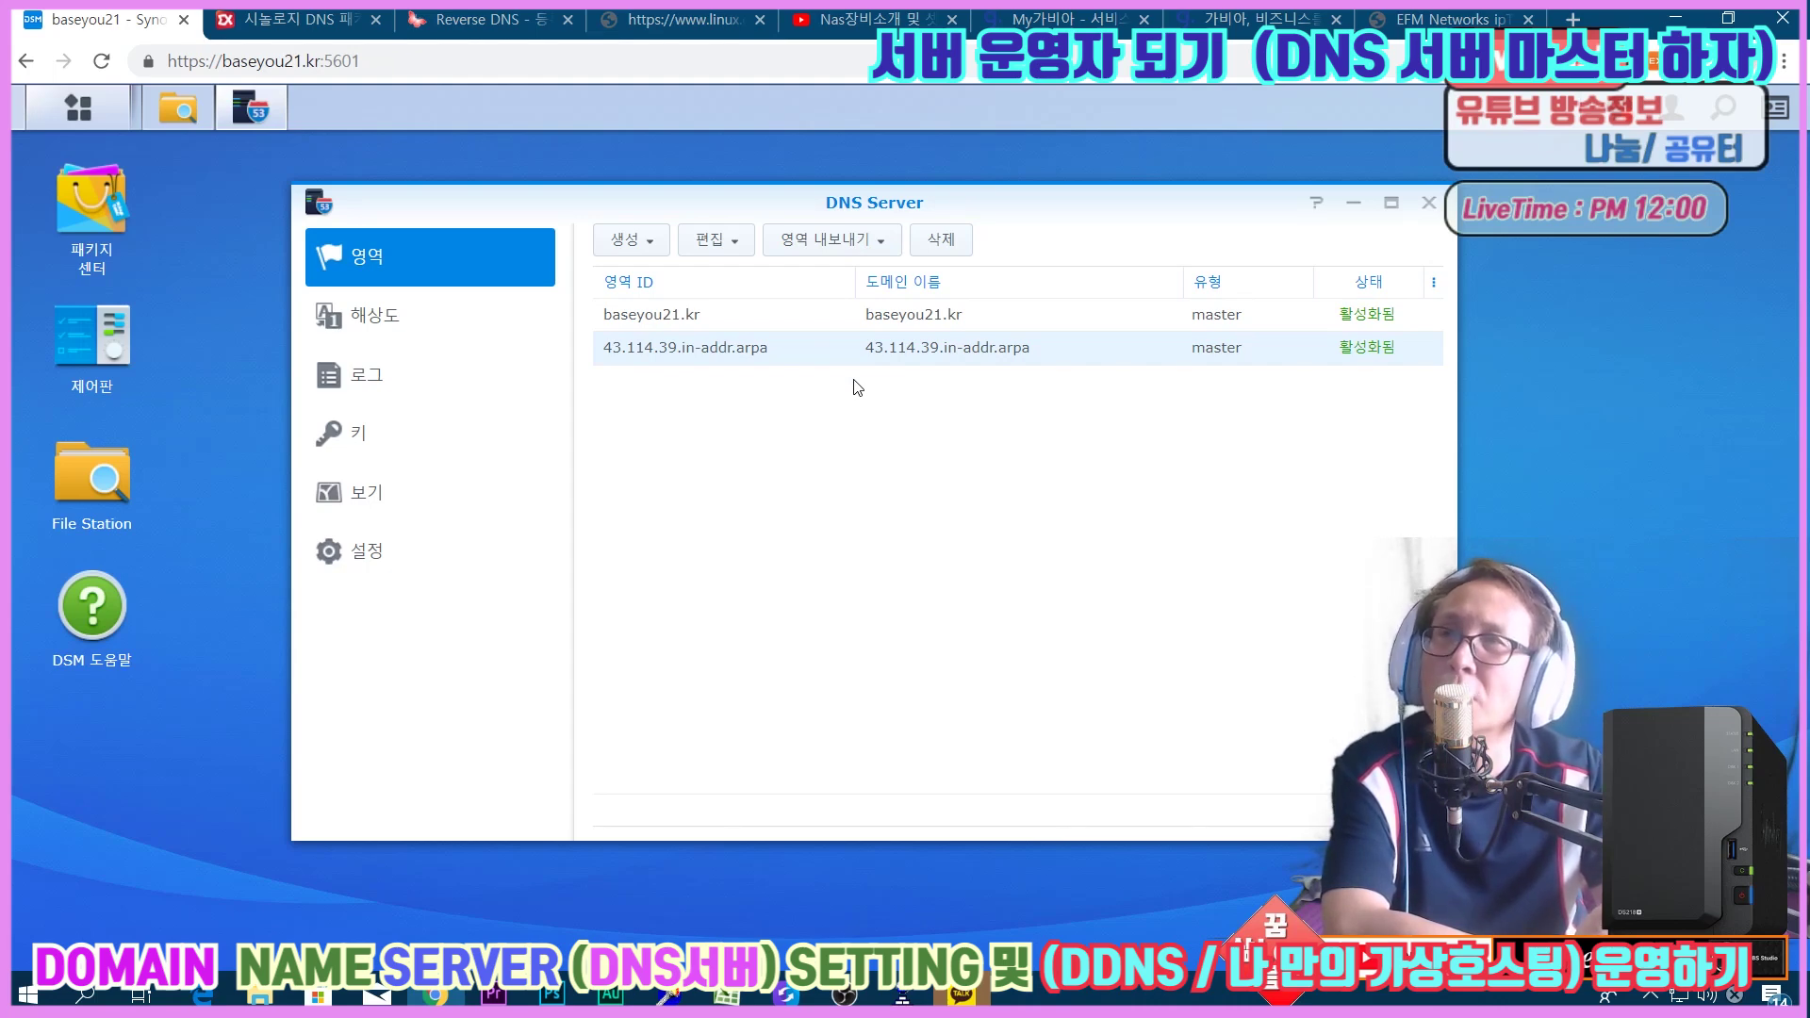
click(1677, 19)
Launch Xshell 6 and log in to the restored nas SSH session, accepting its host key.
double_click(301, 70)
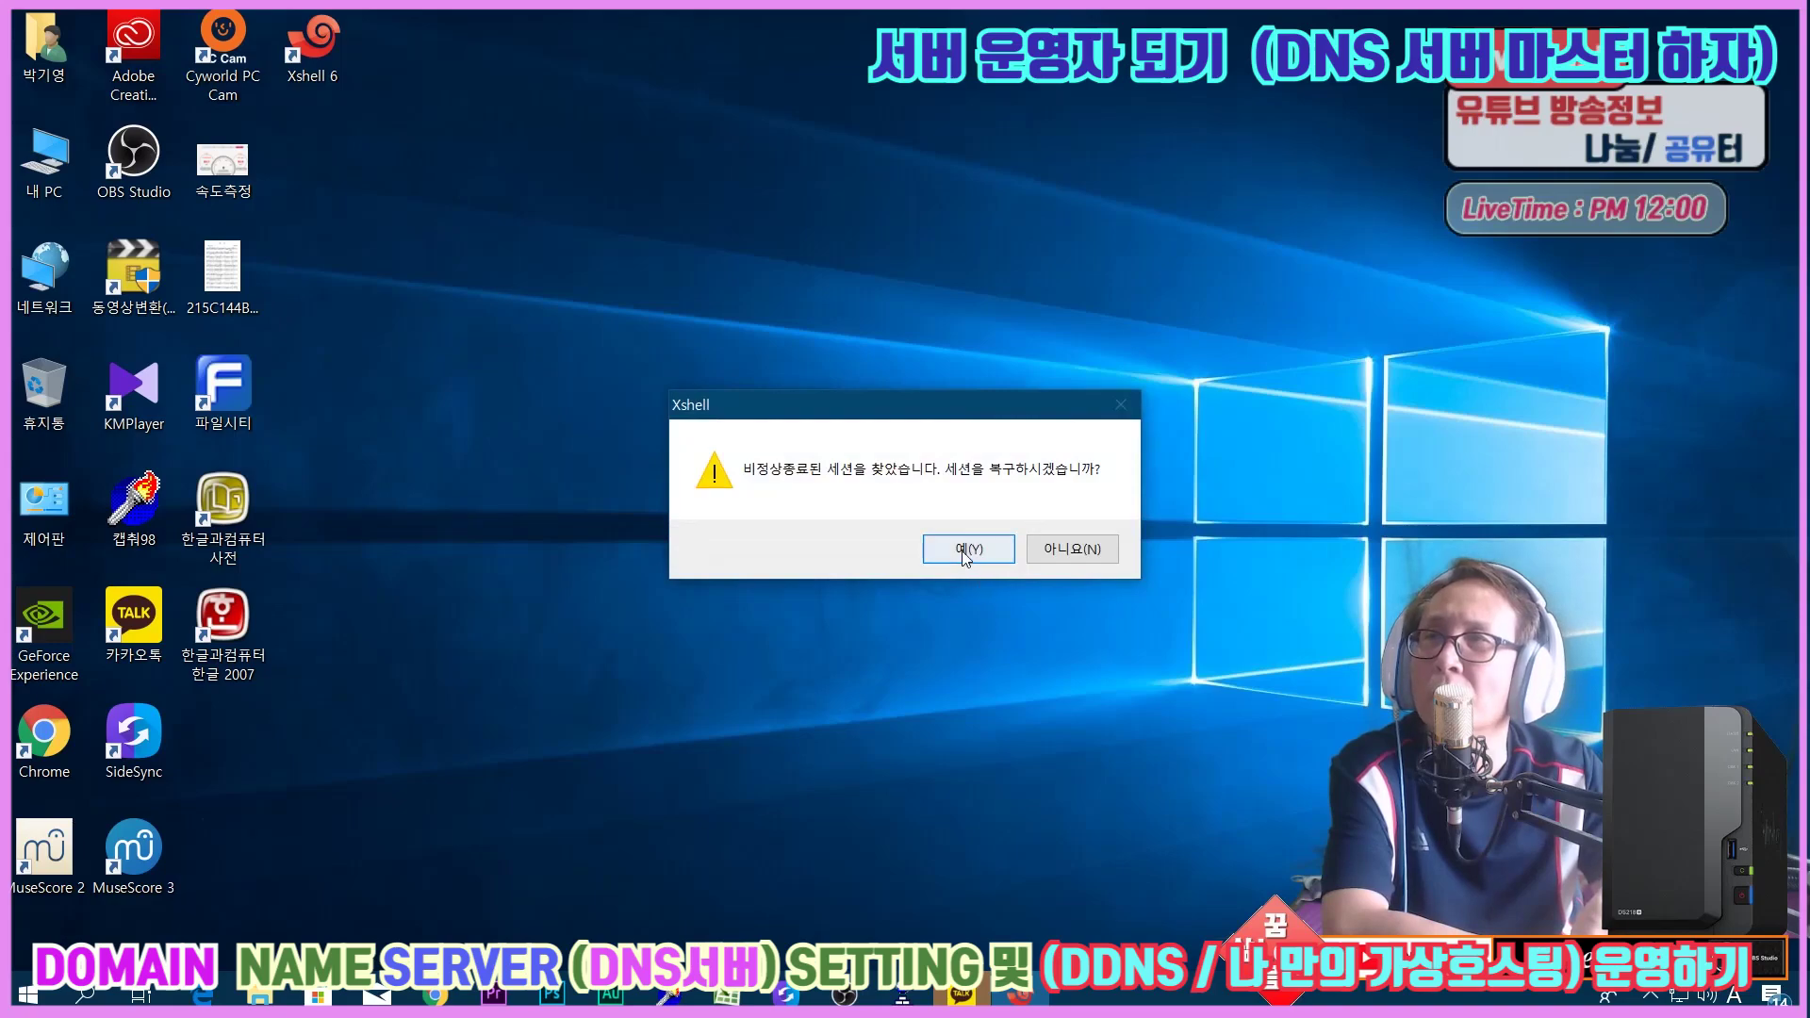
click(966, 549)
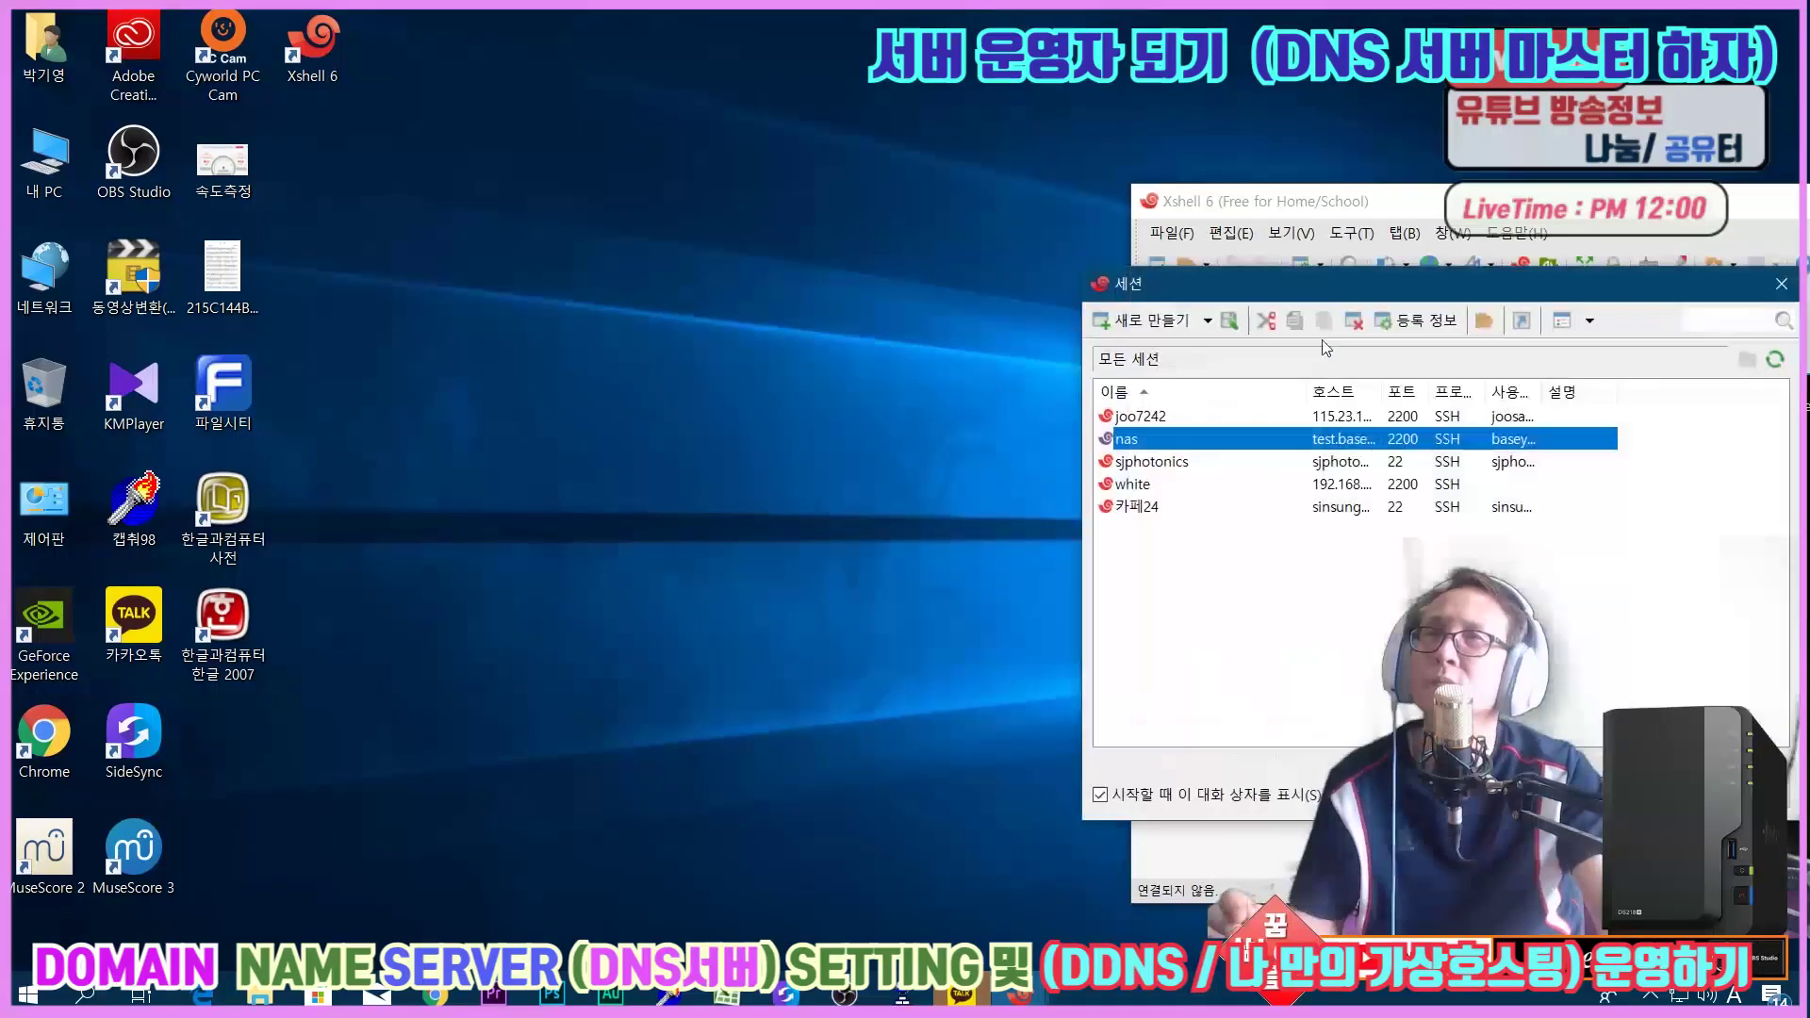
key(Return)
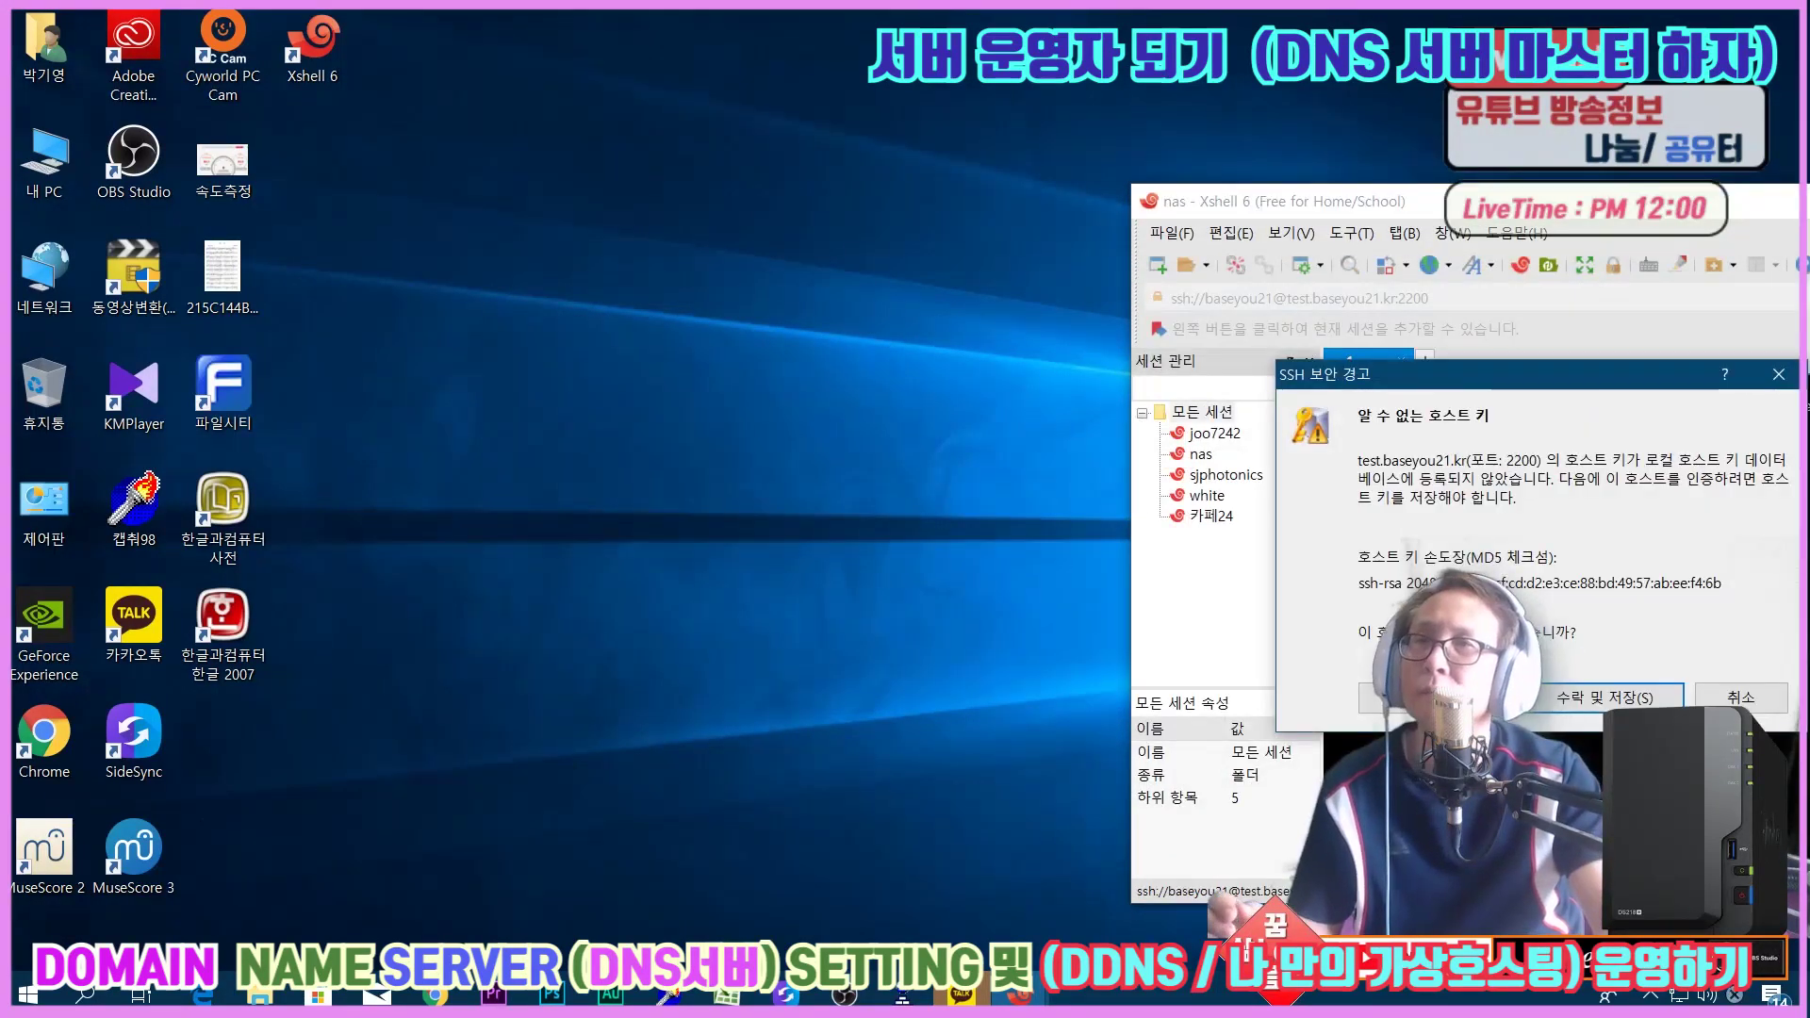
key(Return)
text(**************)
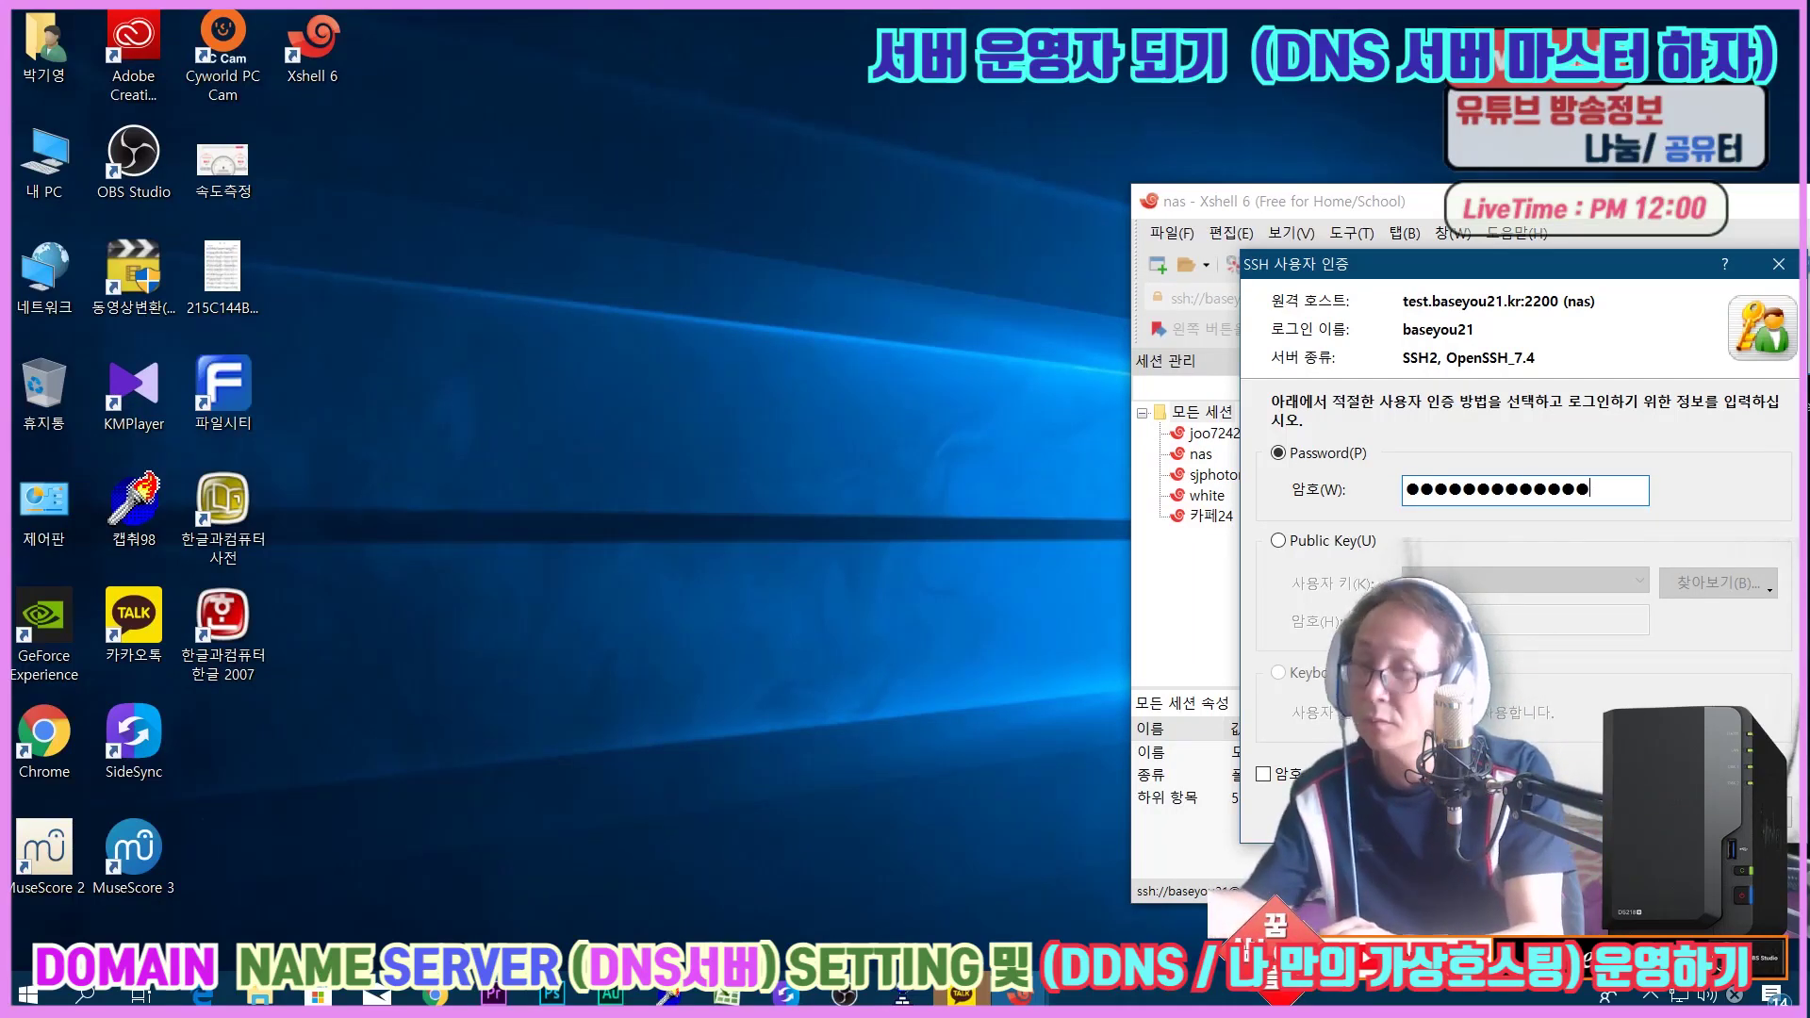
key(Return)
Become root with sudo -i, move the terminal left, and switch back to DSM's DNS Server.
text(sudo -)
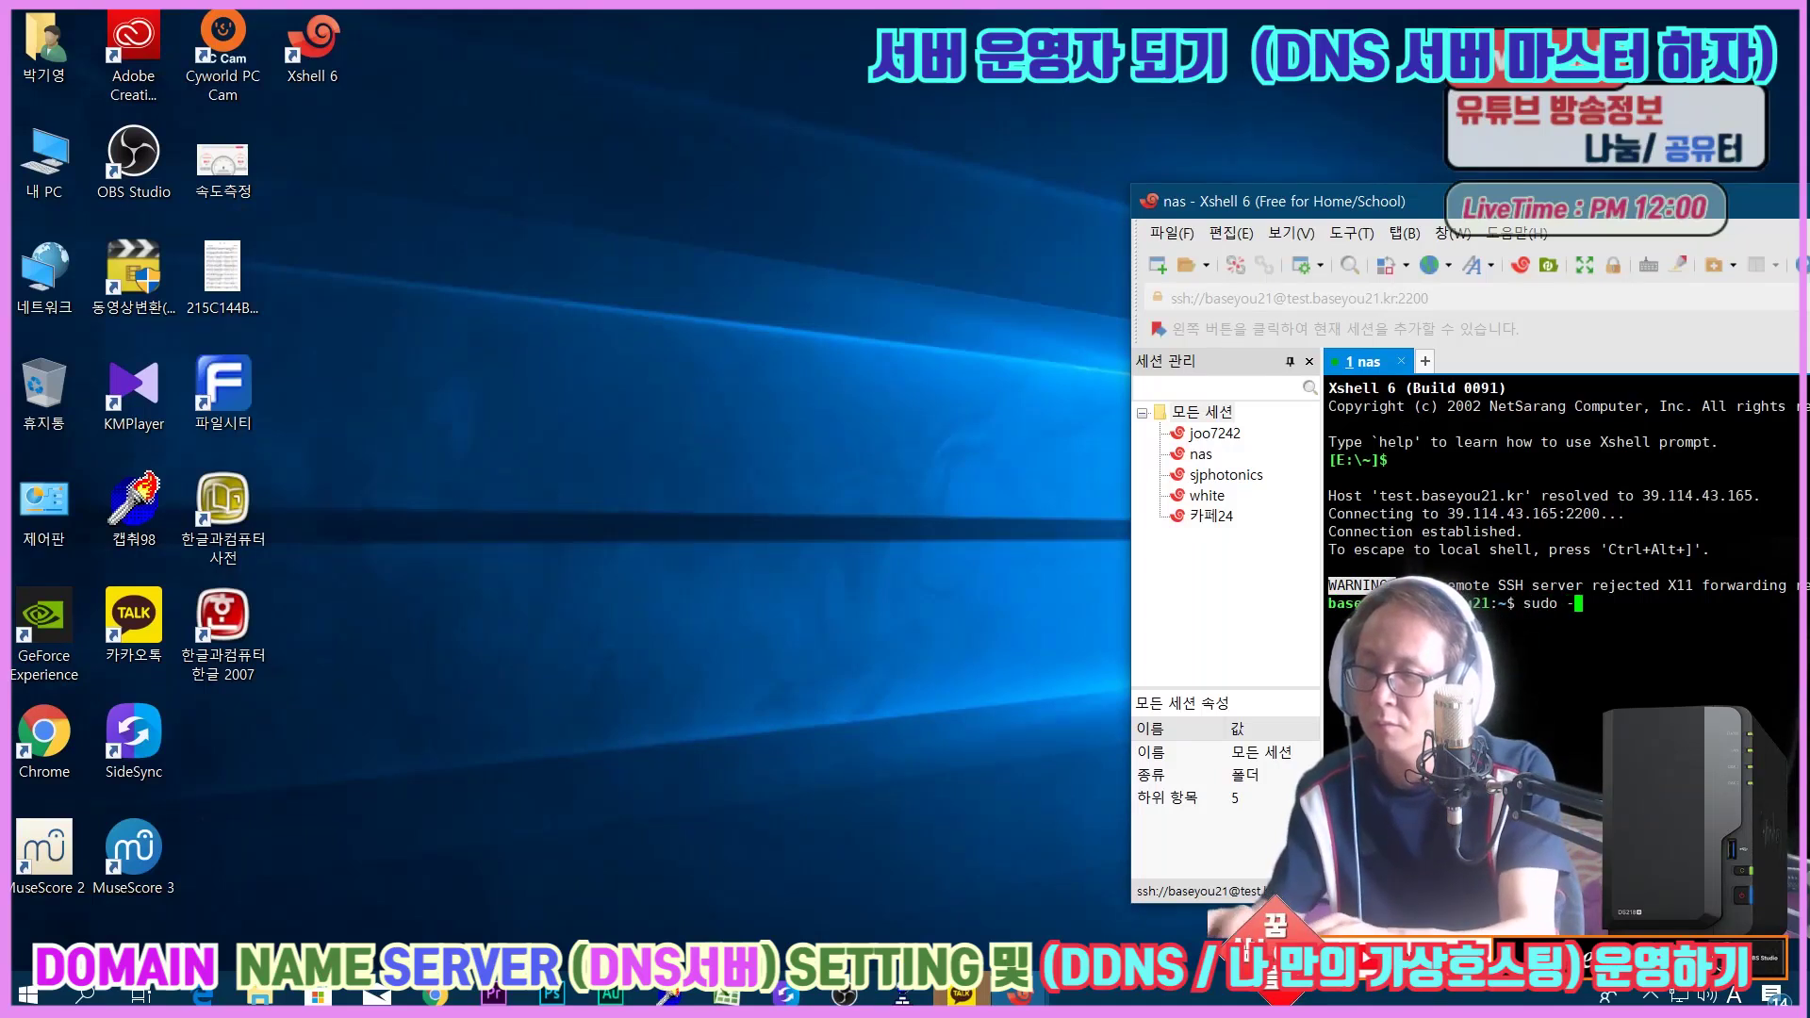
text(i)
key(Return)
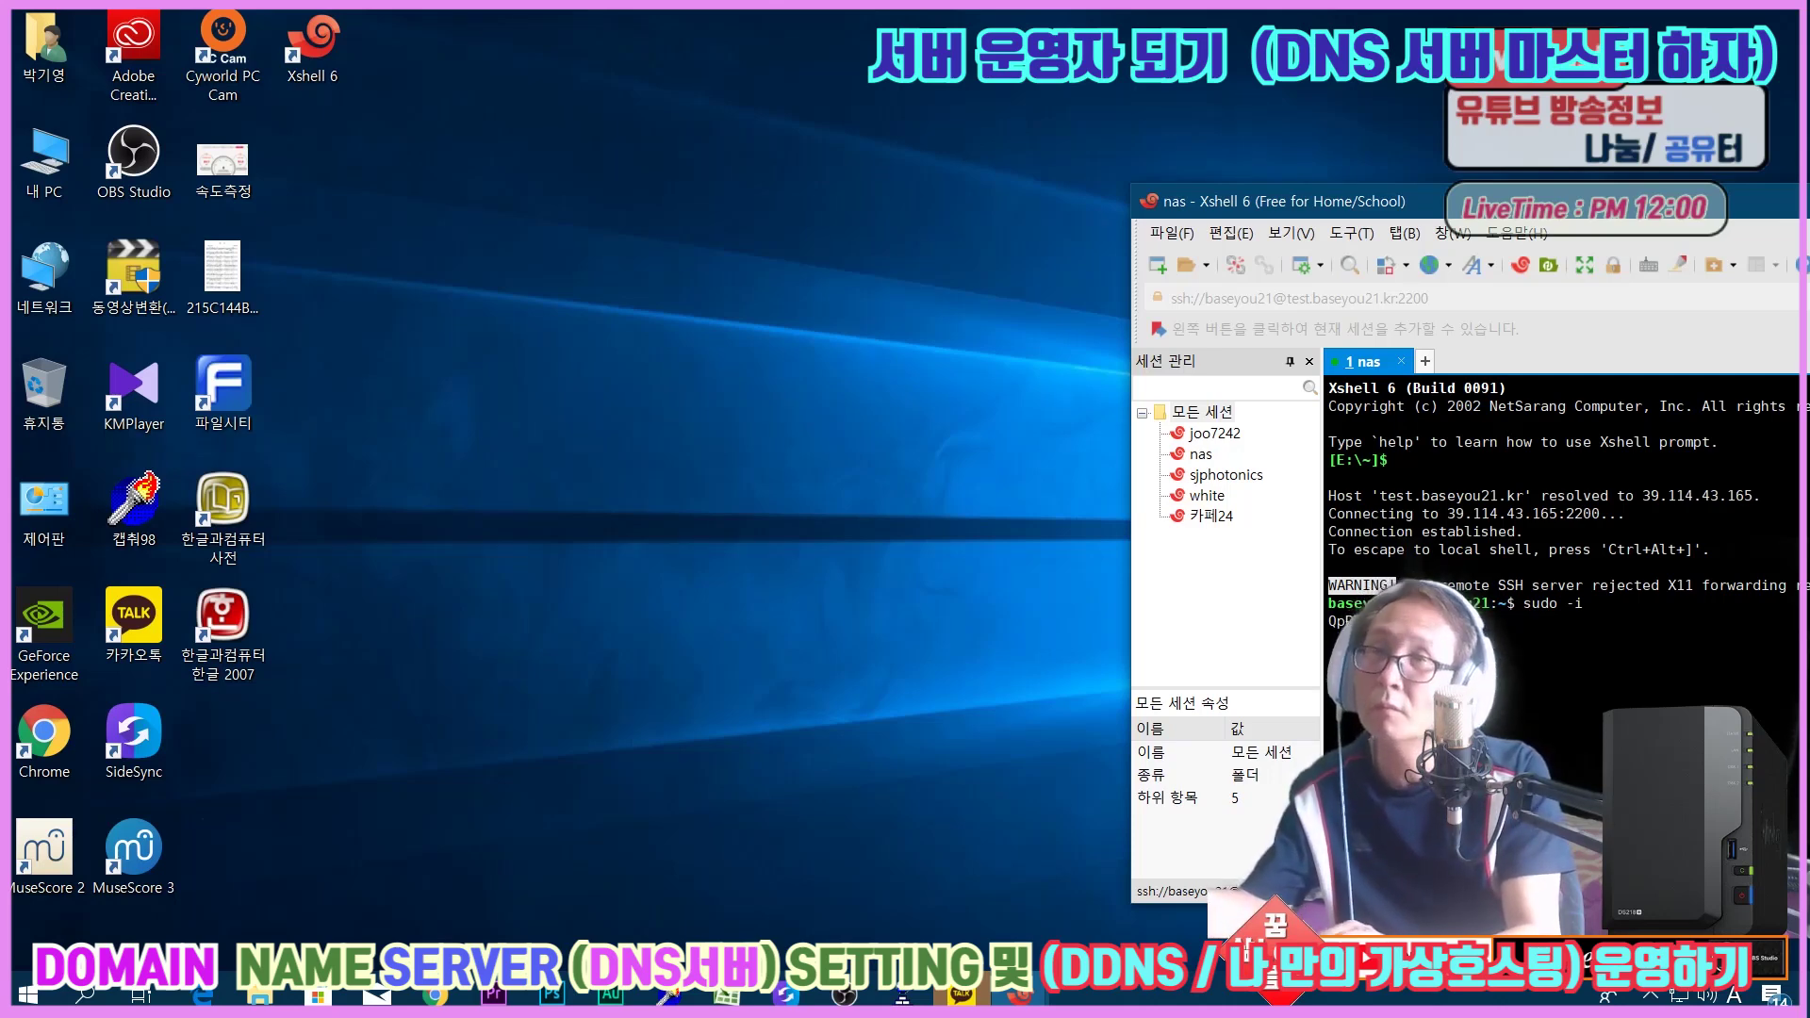
key(Return)
key(Return)
key(Return)
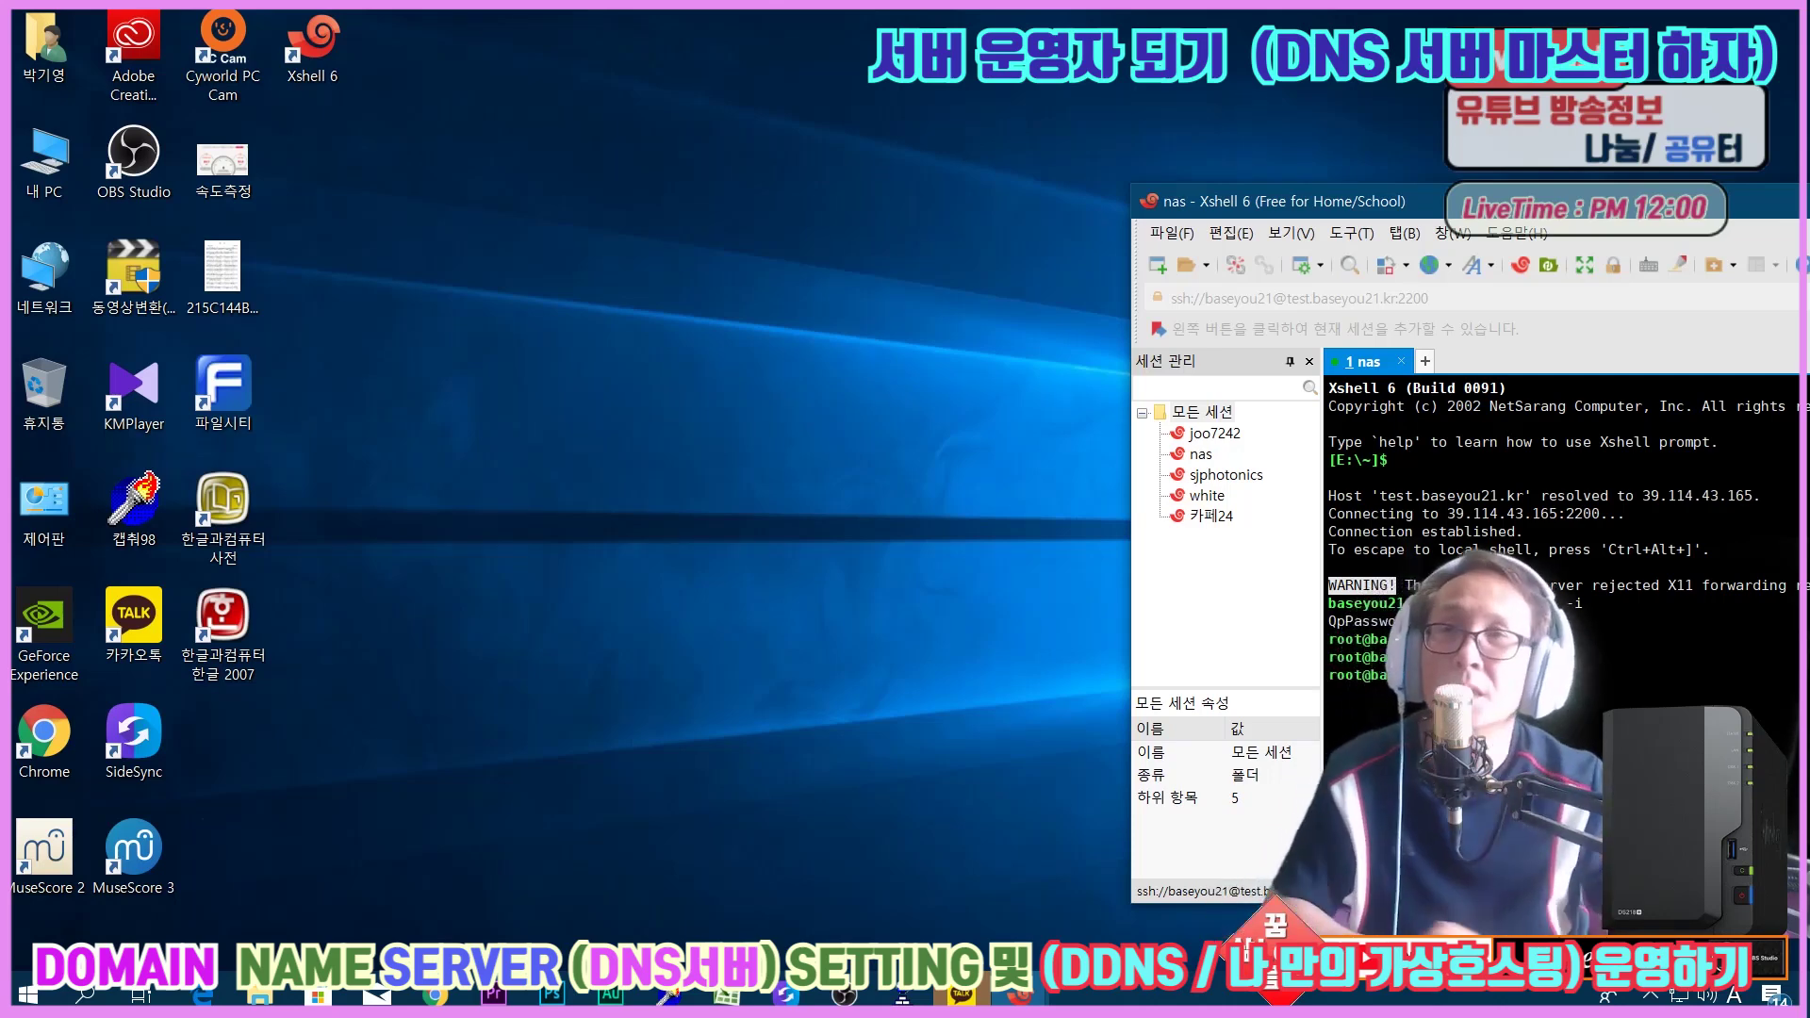
drag(1453, 206, 347, 35)
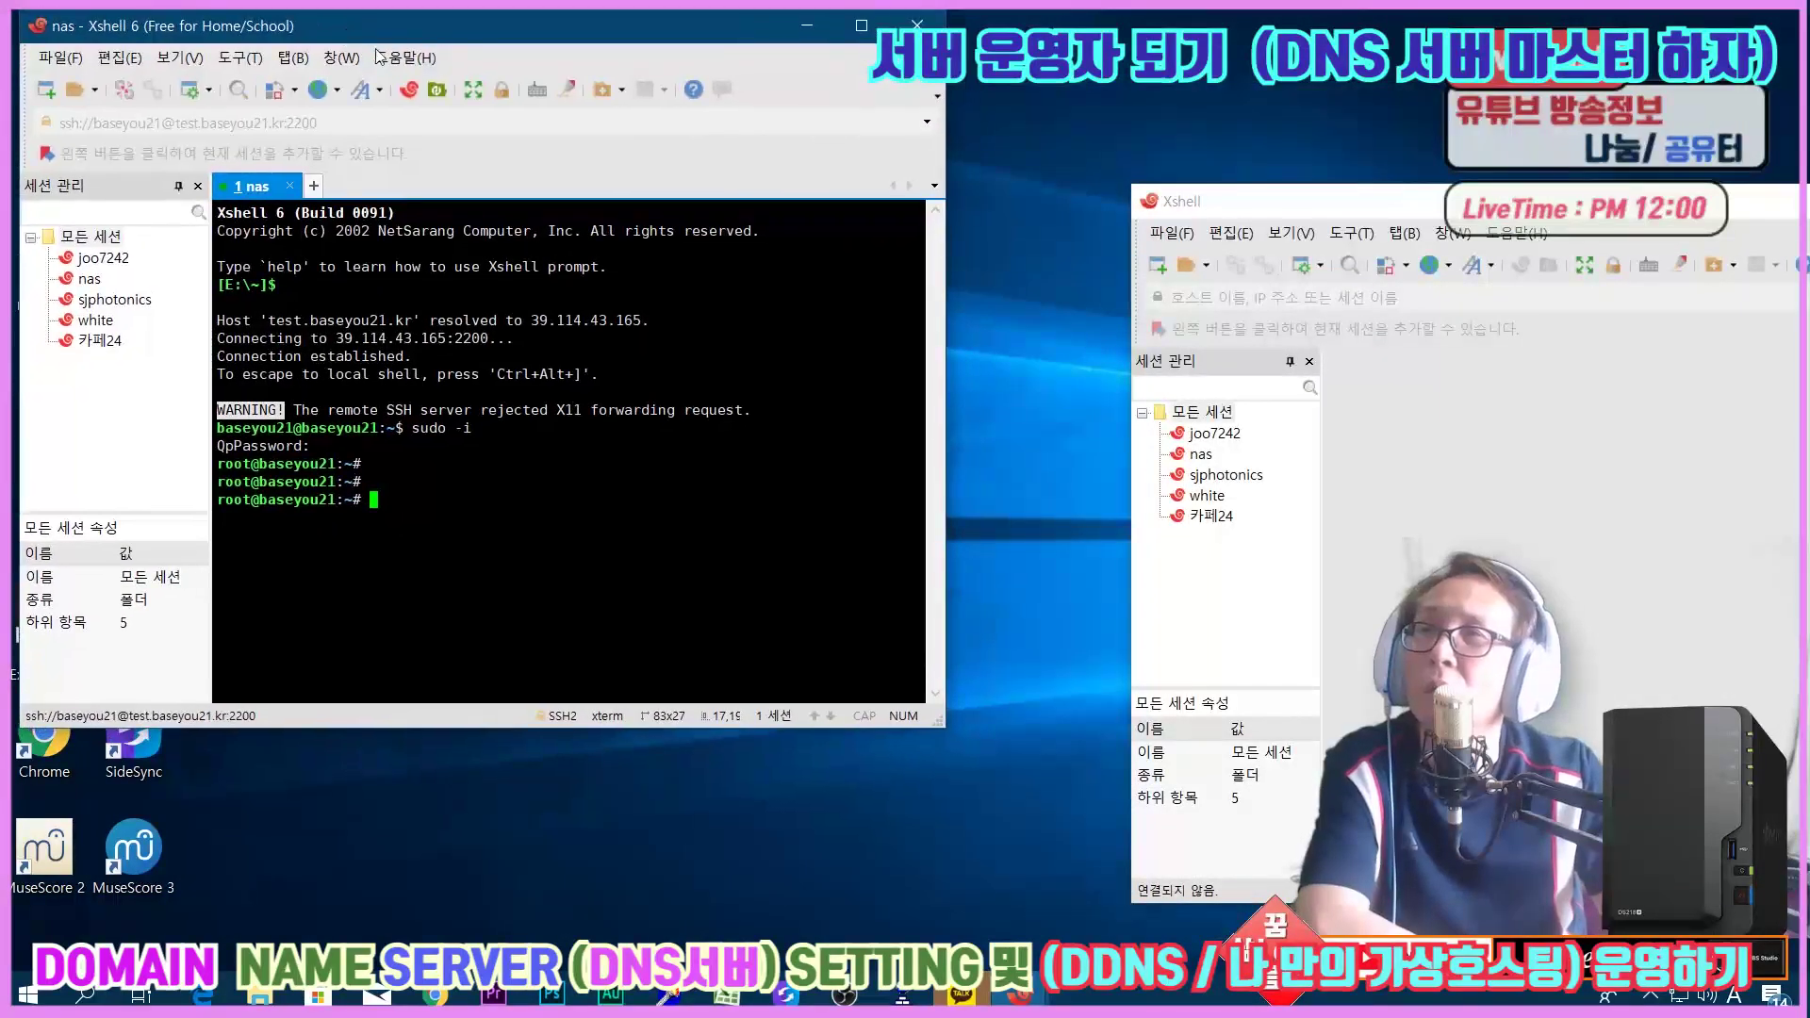
key(alt+Tab)
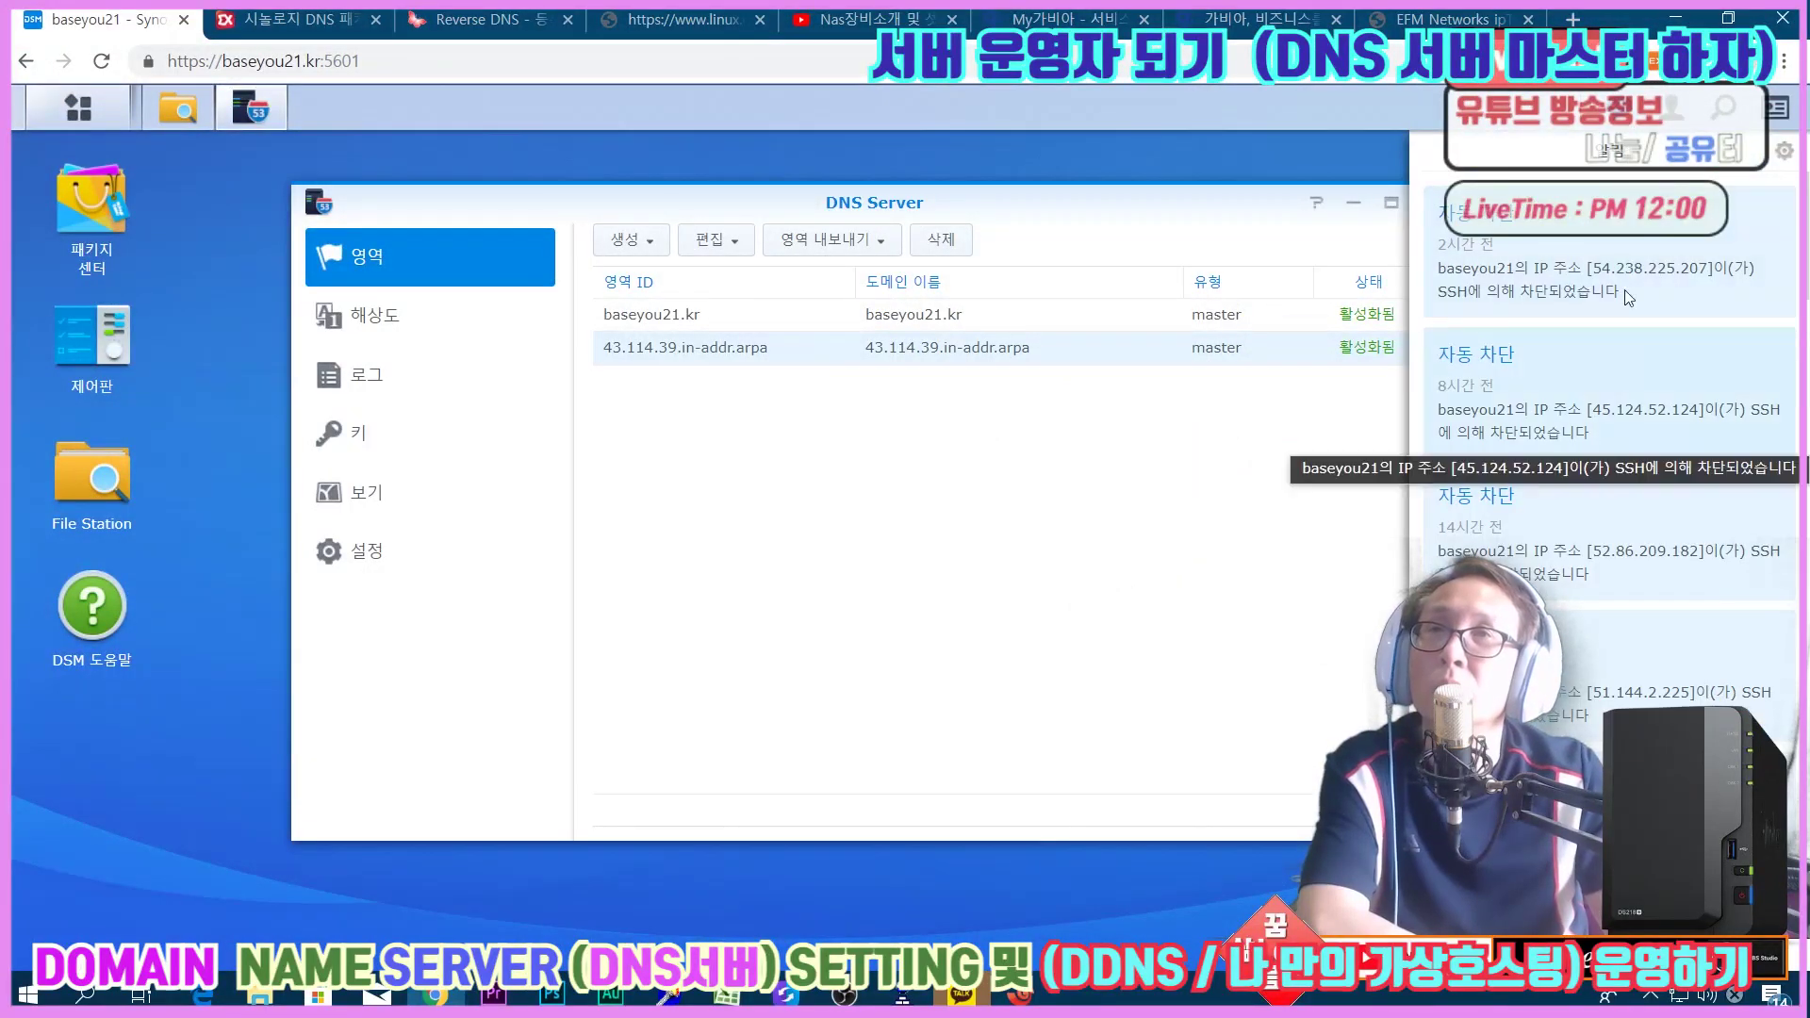
Review the SSH auto-block notifications, close the panel, and bring the nas Xshell terminal forward.
scroll(1677, 570, down, 2)
scroll(1676, 573, up, 2)
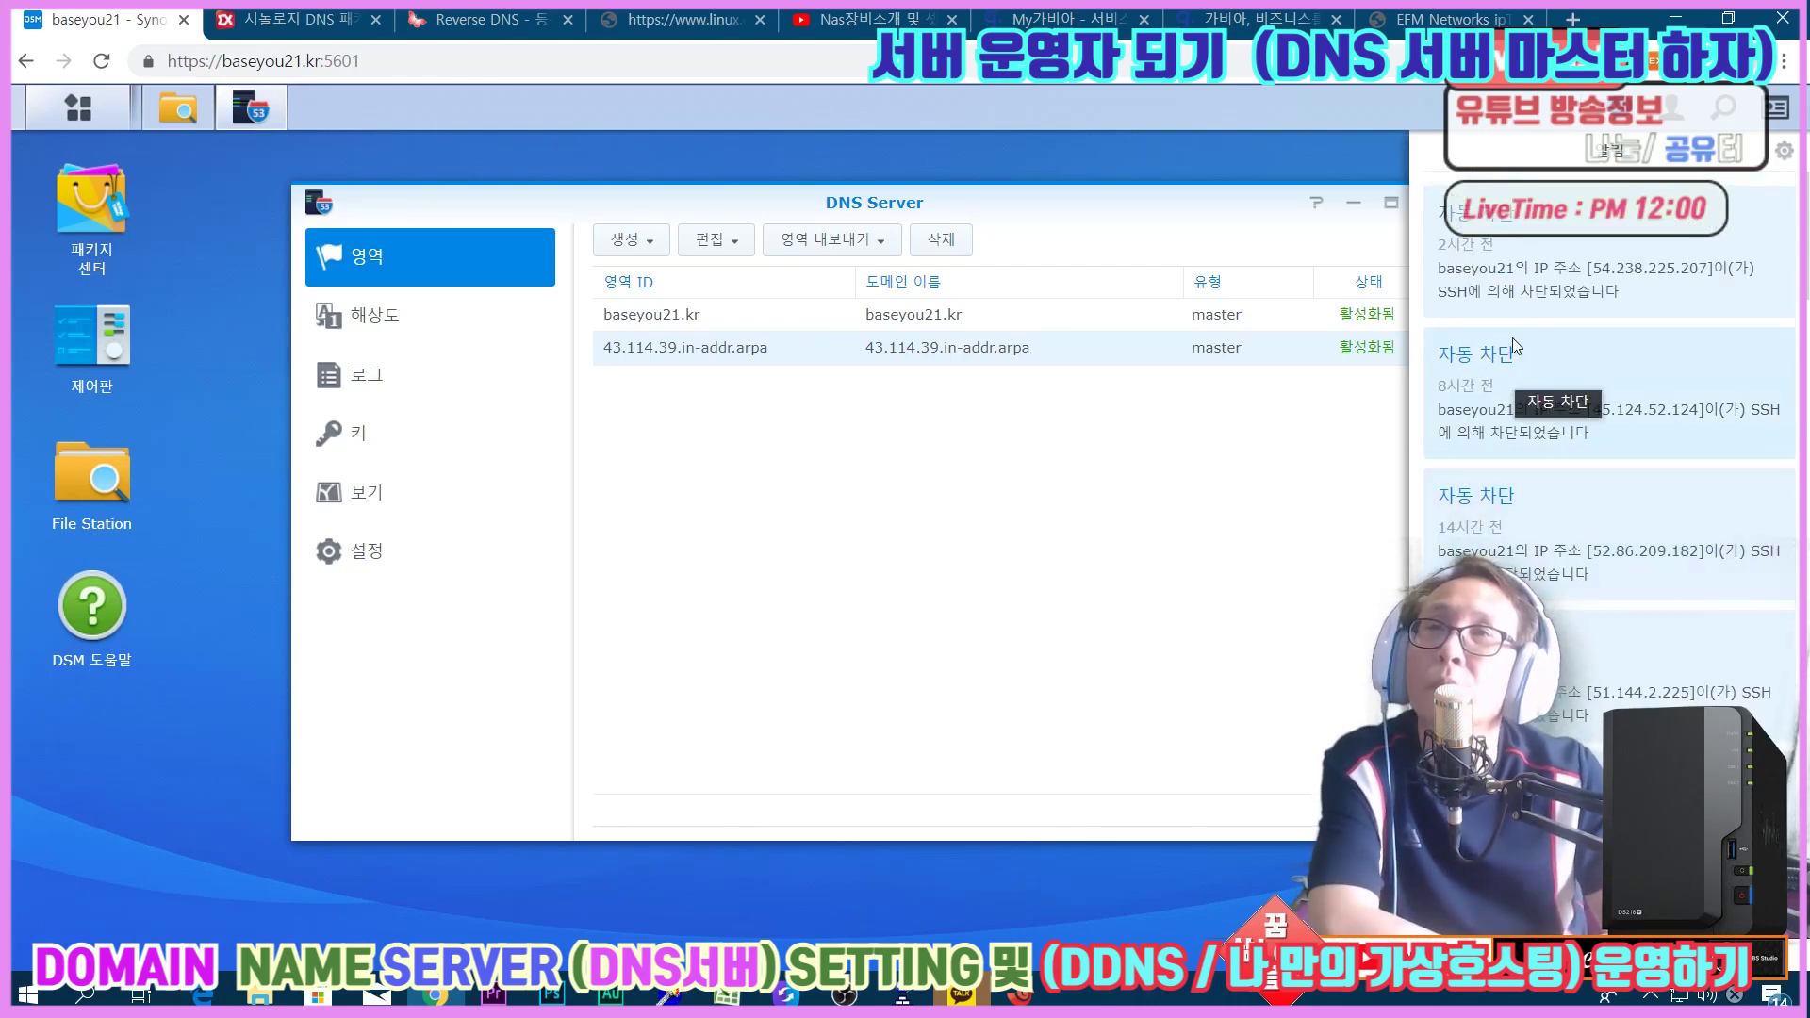
scroll(1584, 394, down, 4)
scroll(1584, 394, down, 3)
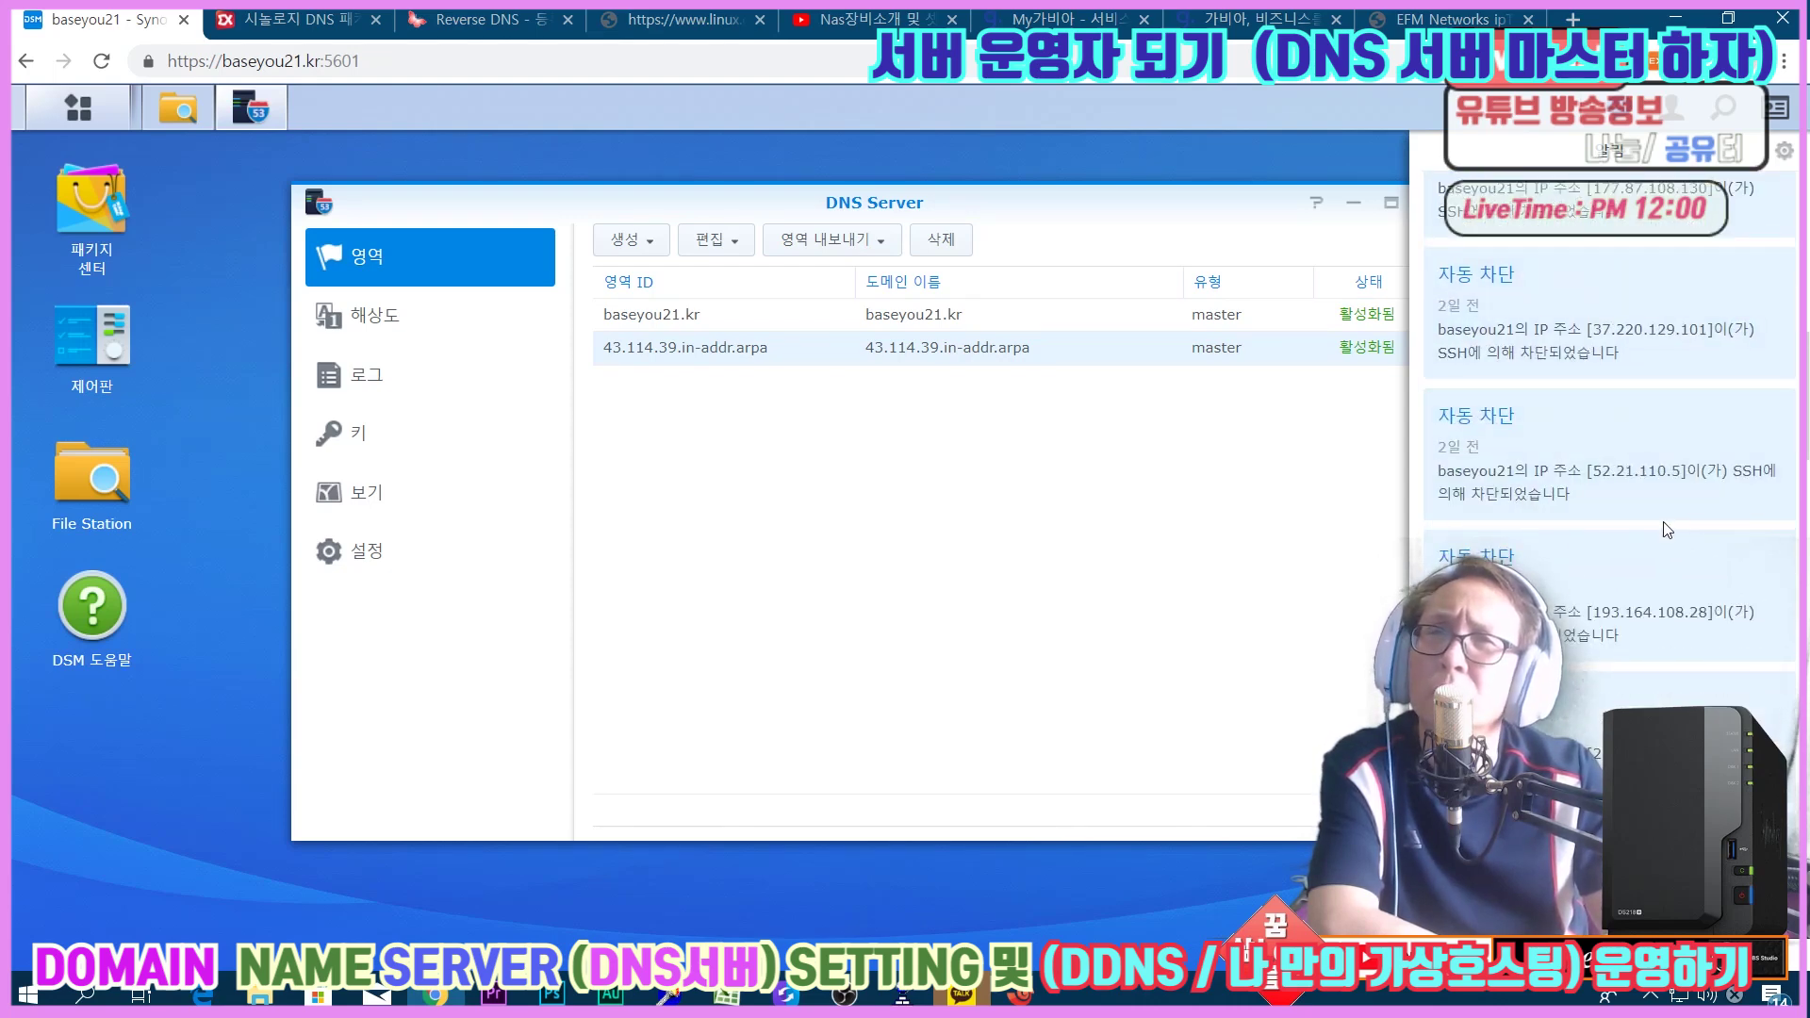
scroll(1666, 530, up, 5)
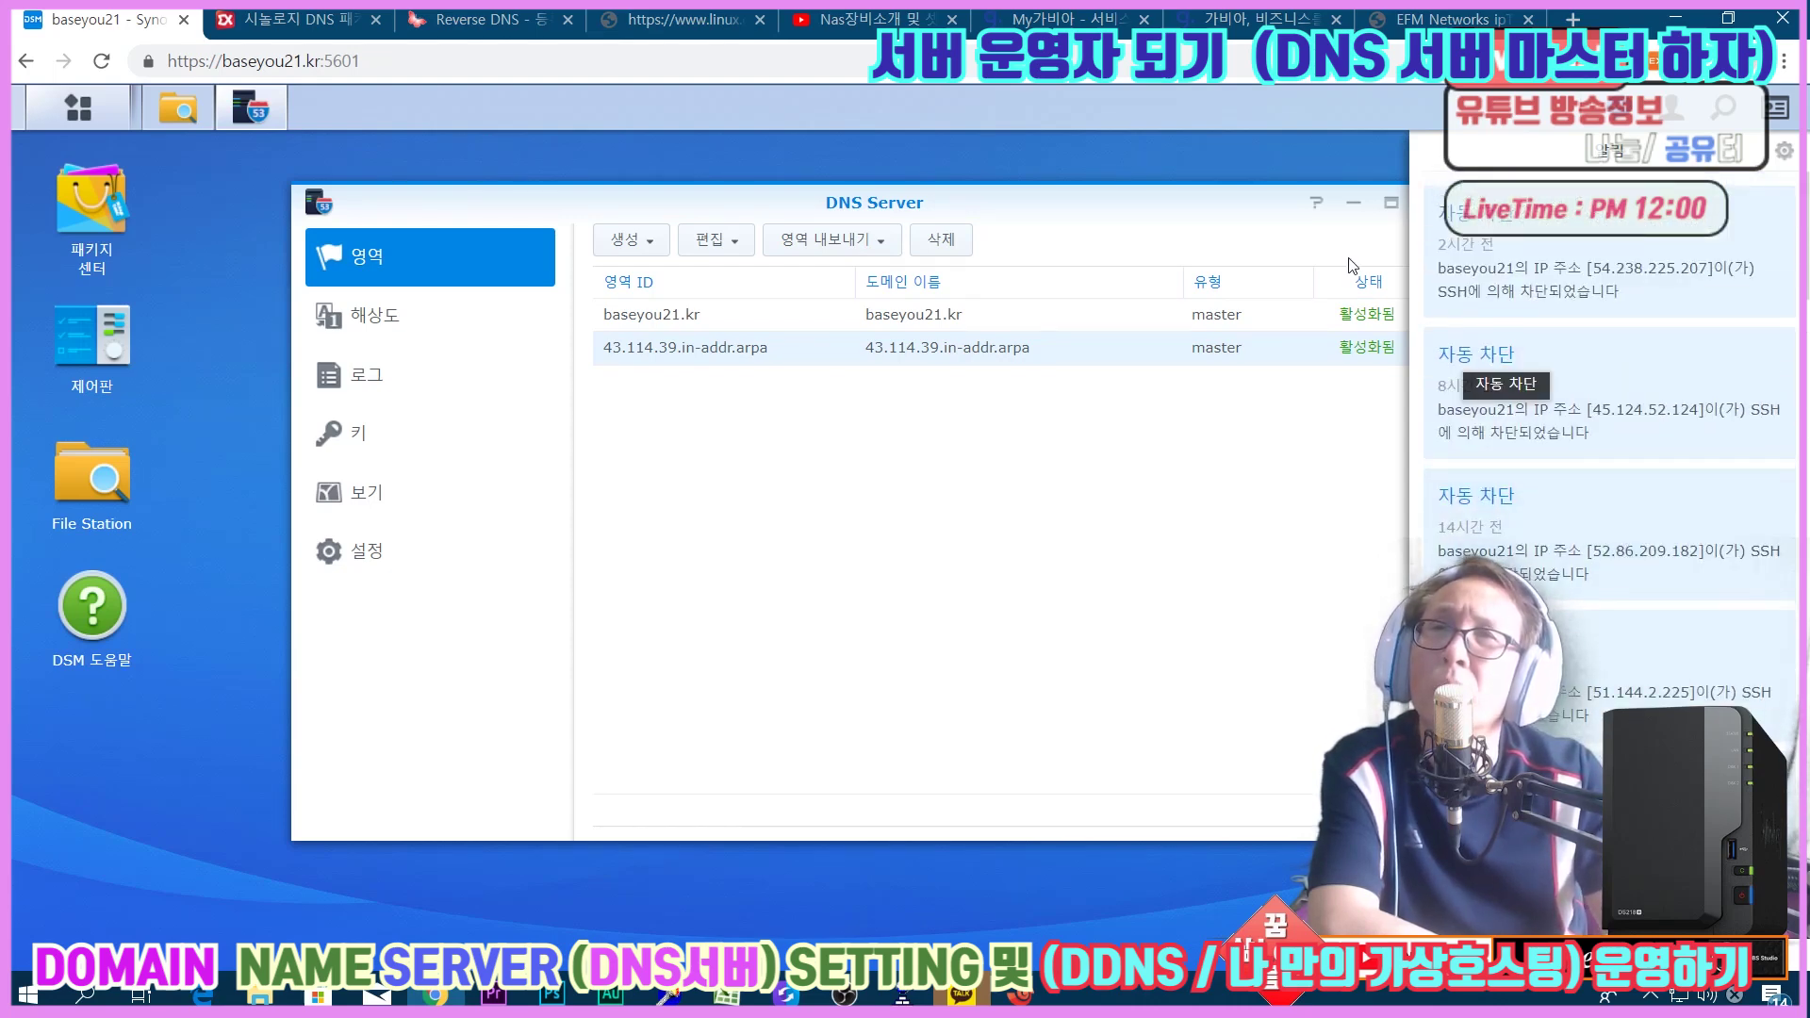
click(1295, 162)
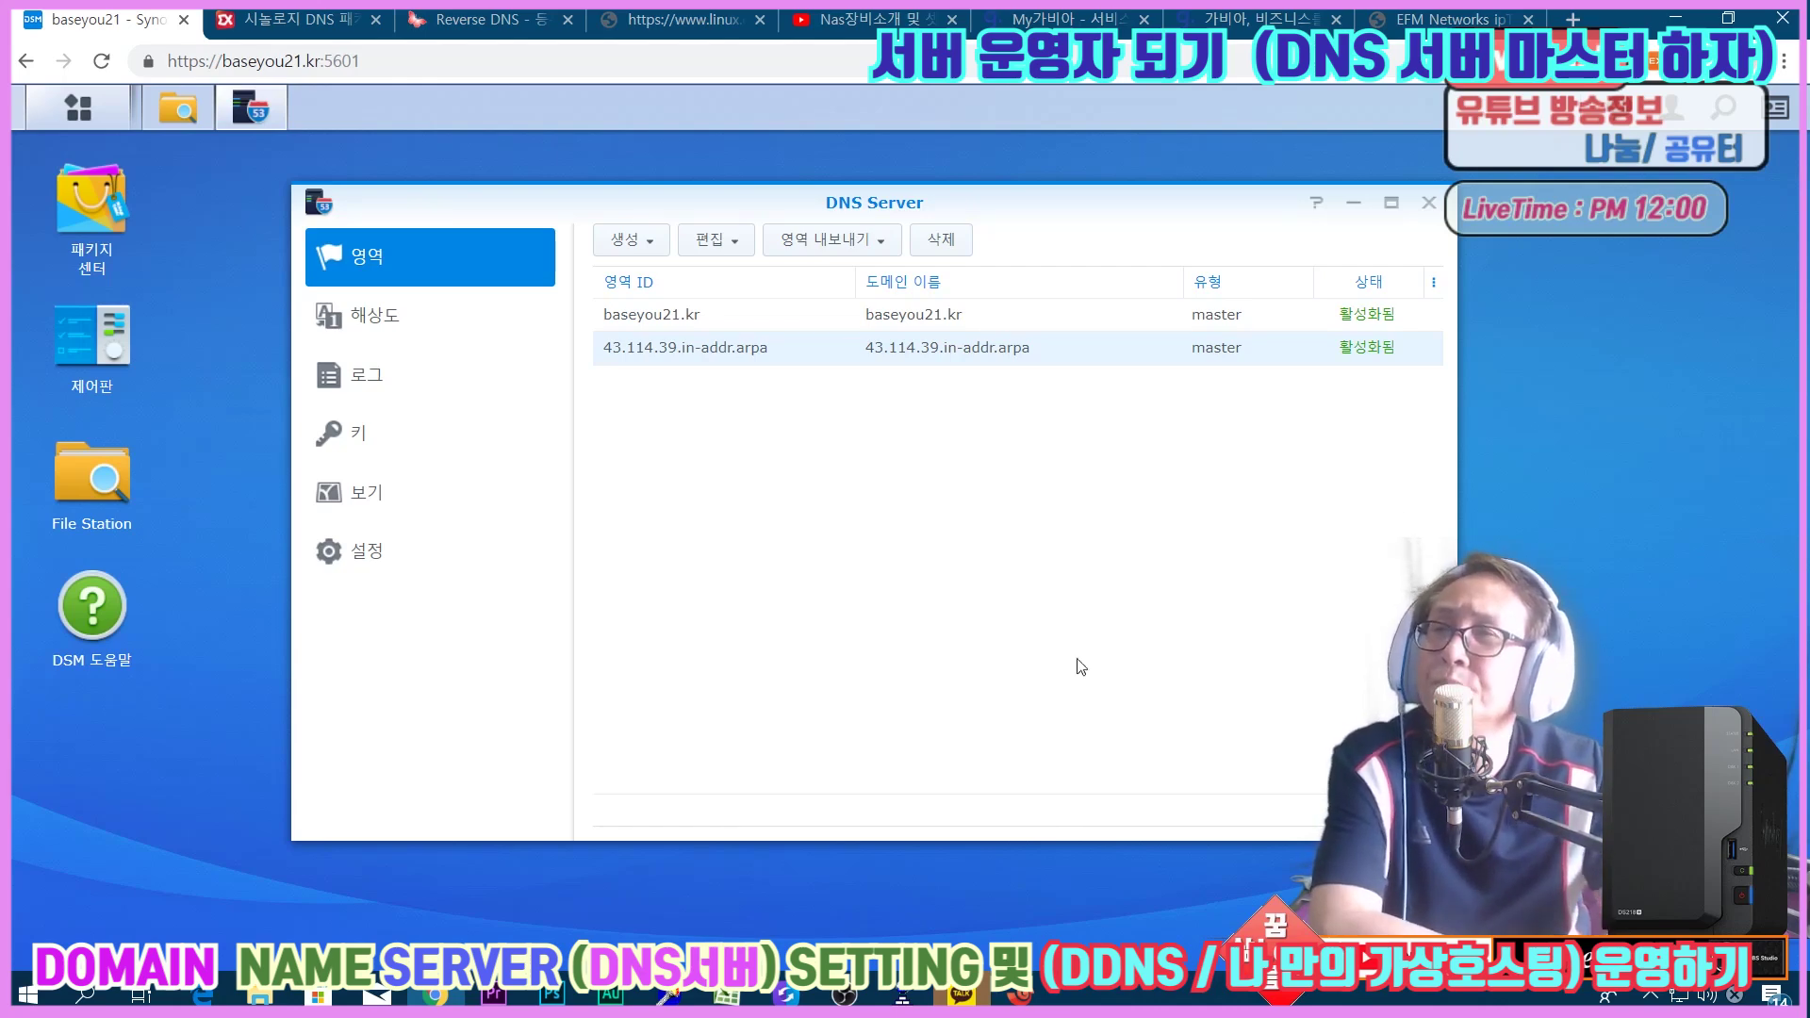
click(1020, 994)
click(1115, 882)
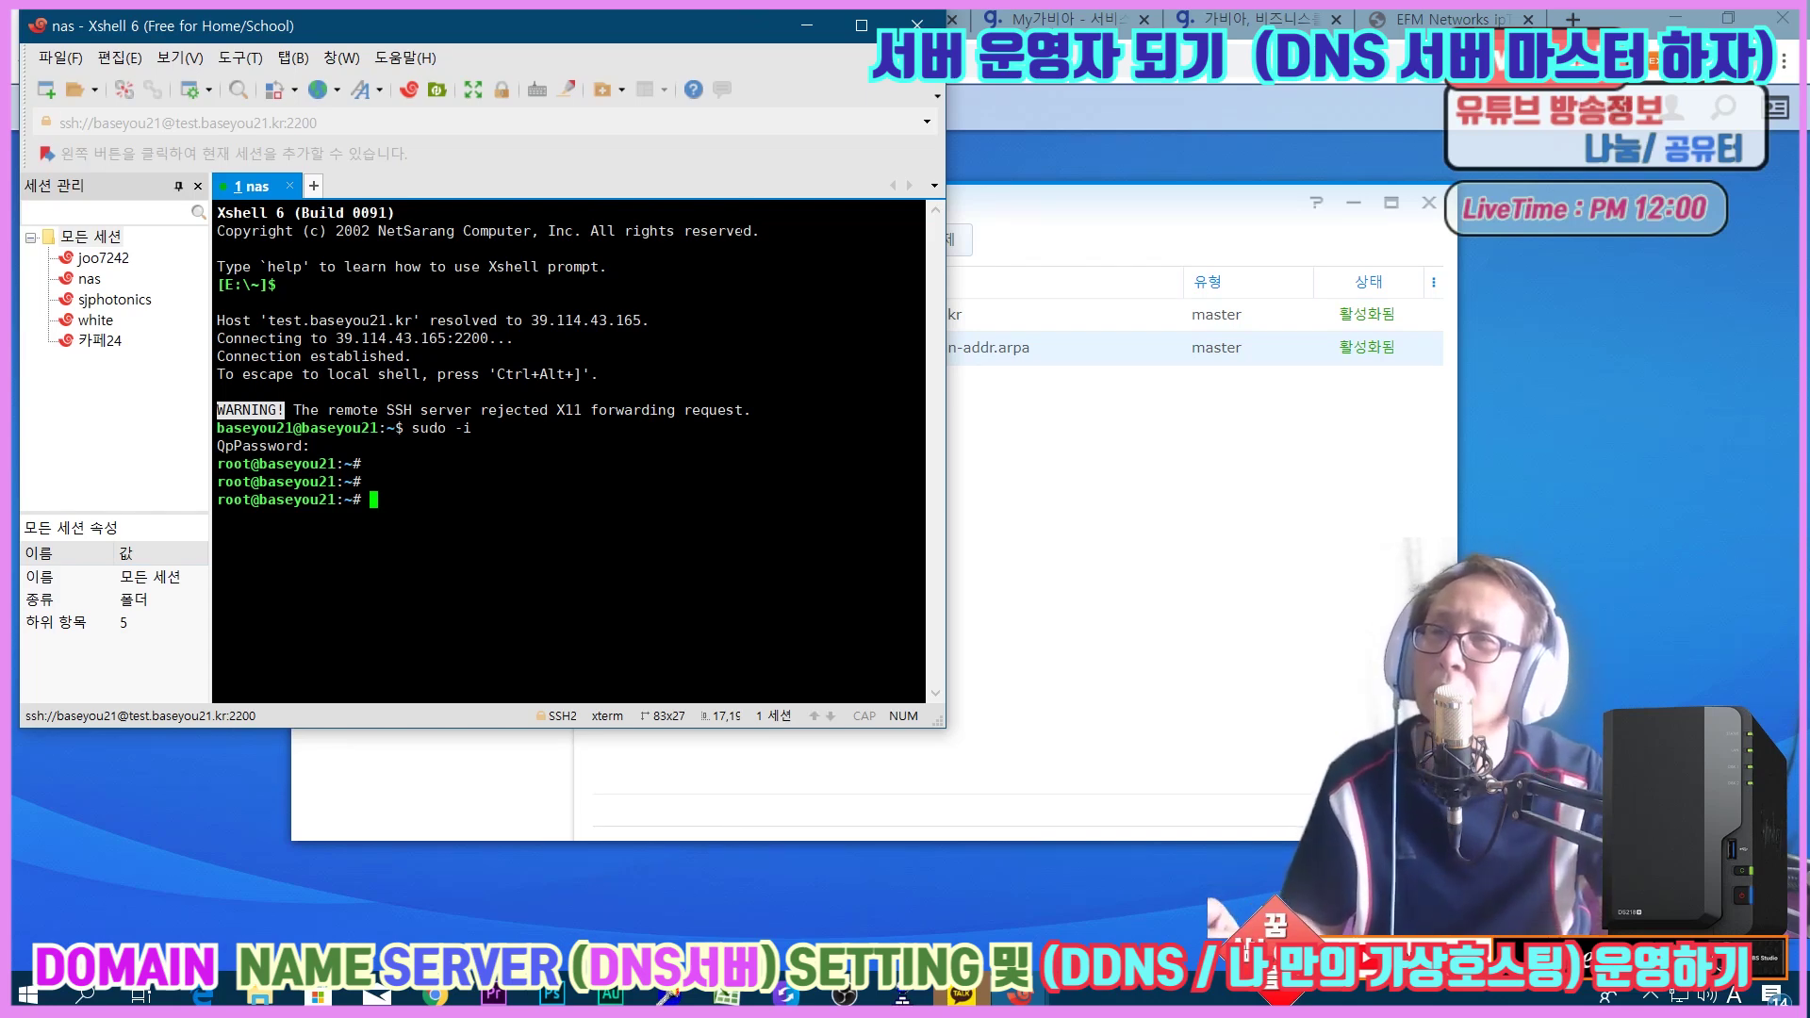
Launch Command Prompt by searching Windows for cmd.
click(17, 991)
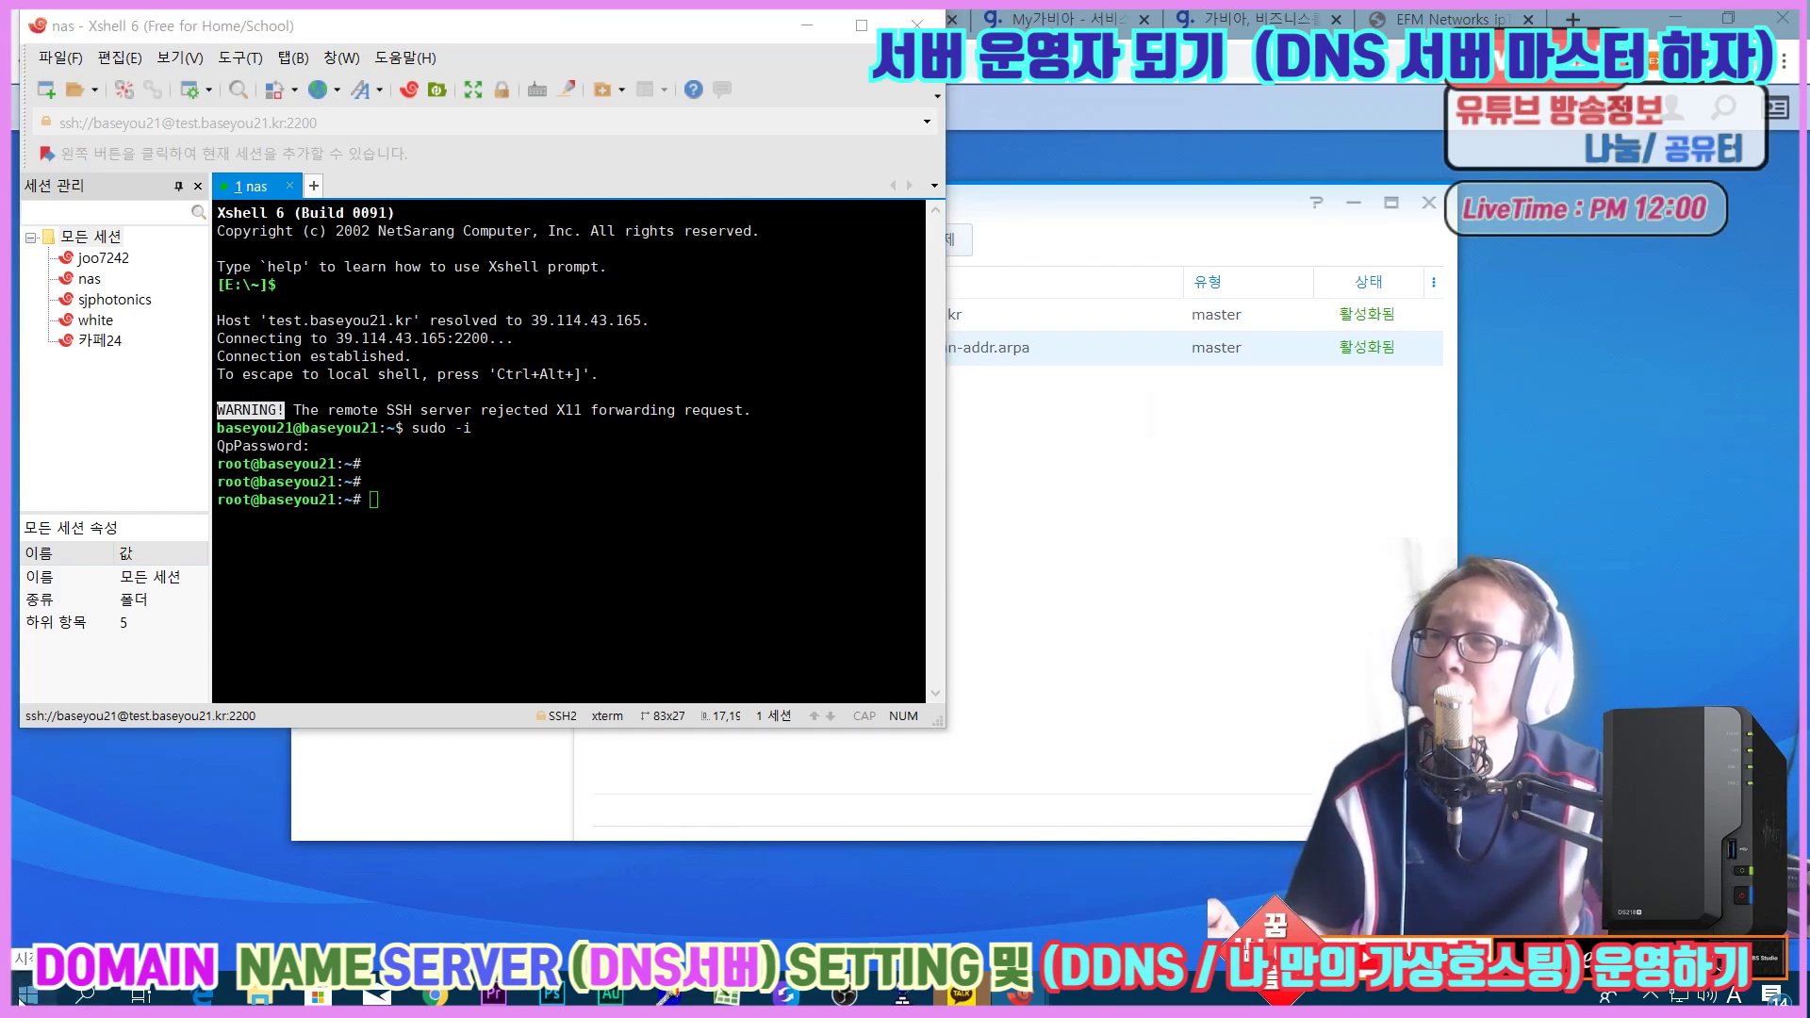
click(84, 994)
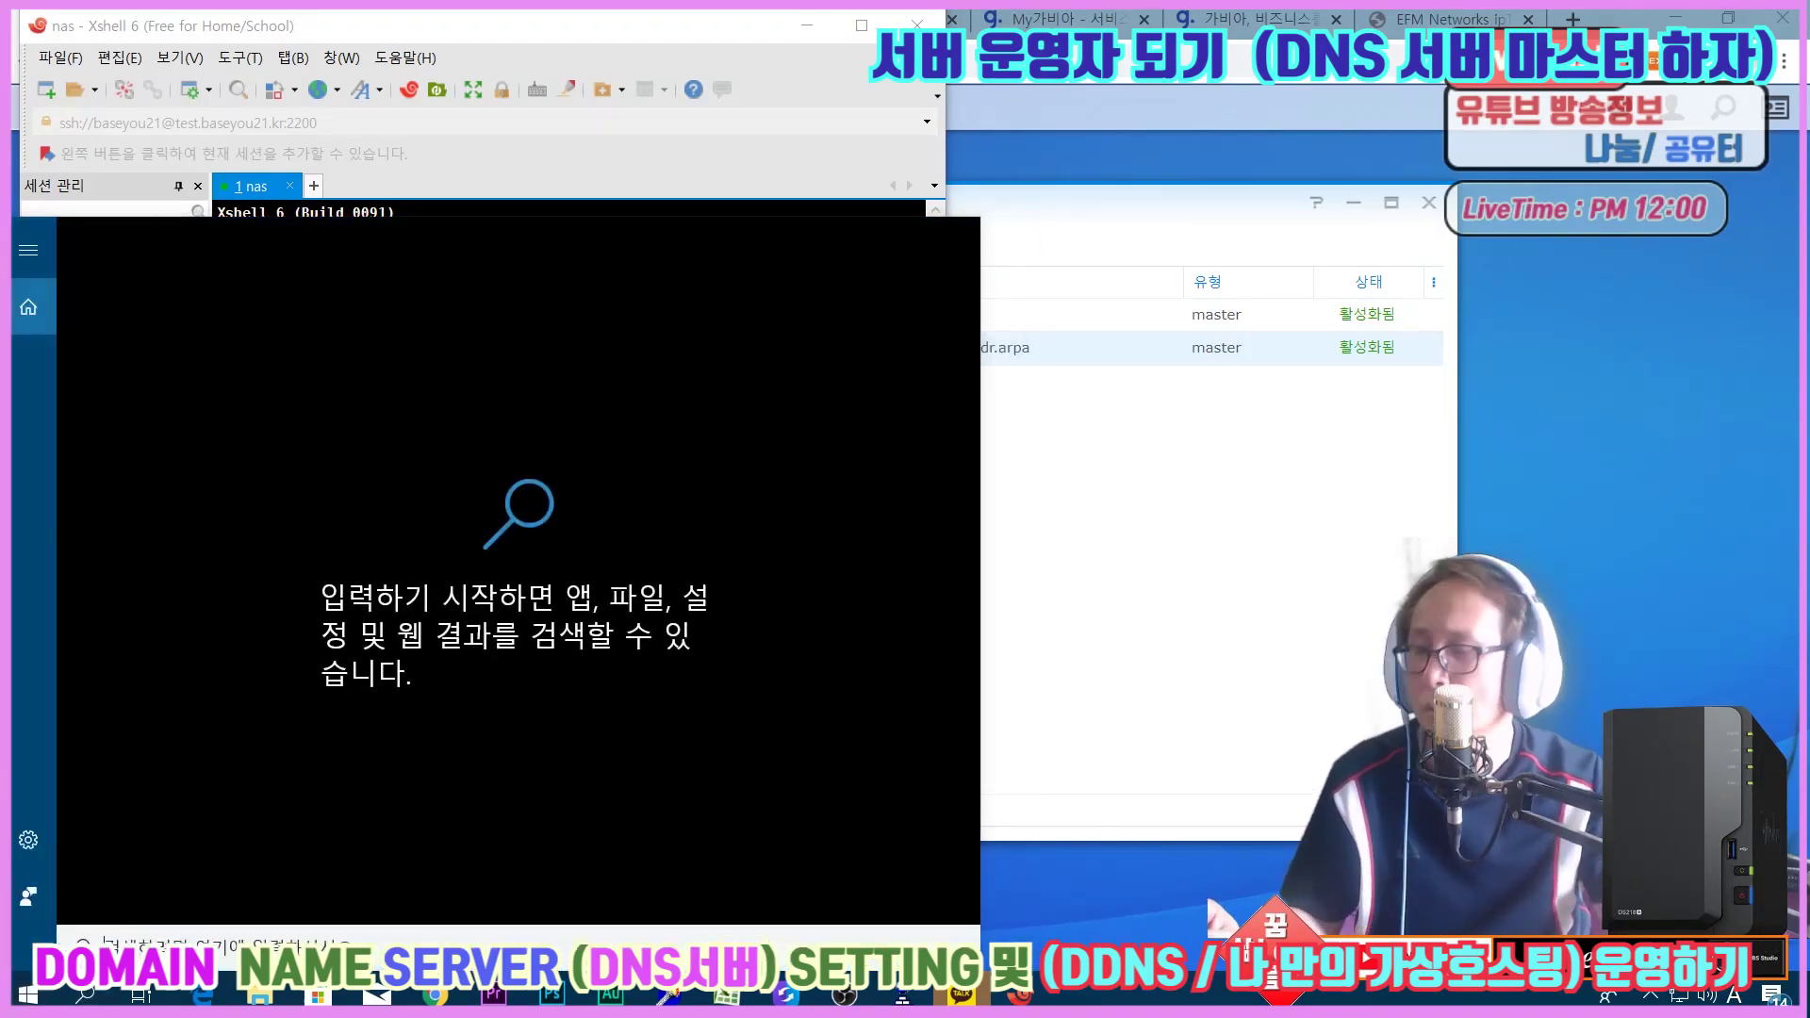
text(cmd)
key(Return)
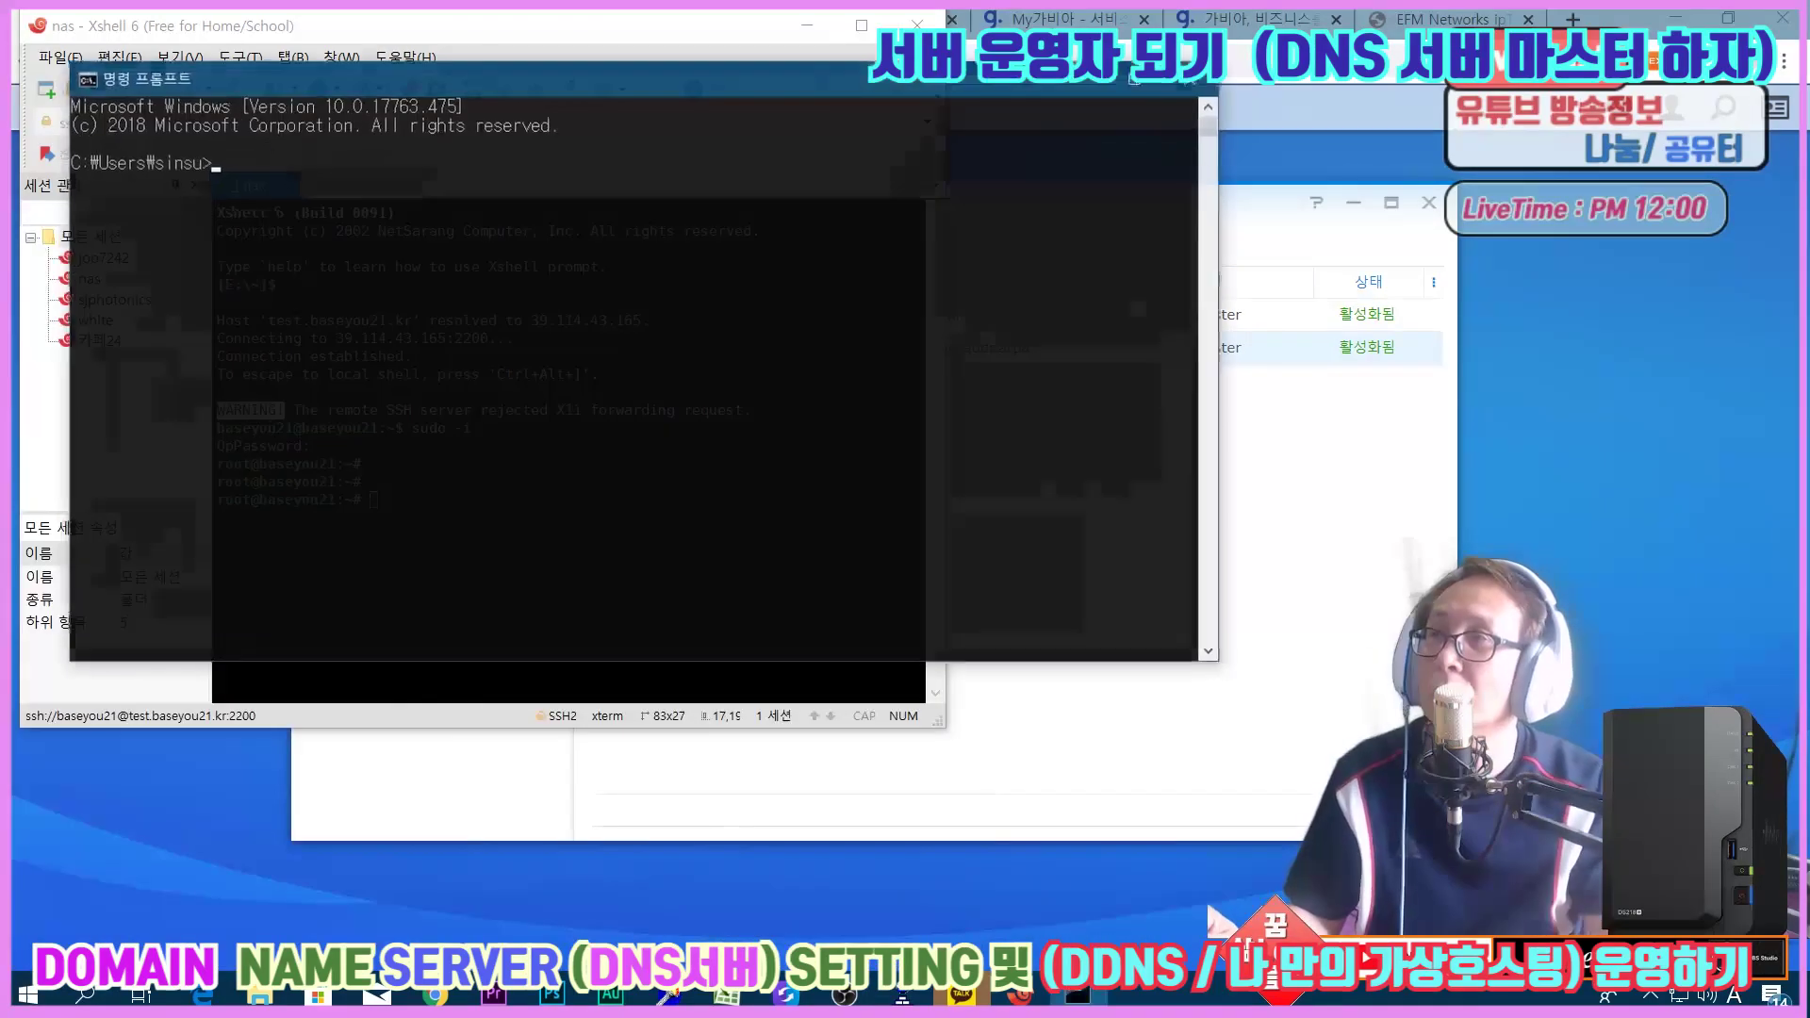
Move the Command Prompt window to the right, hide it, and restore it from the taskbar.
drag(328, 78, 894, 65)
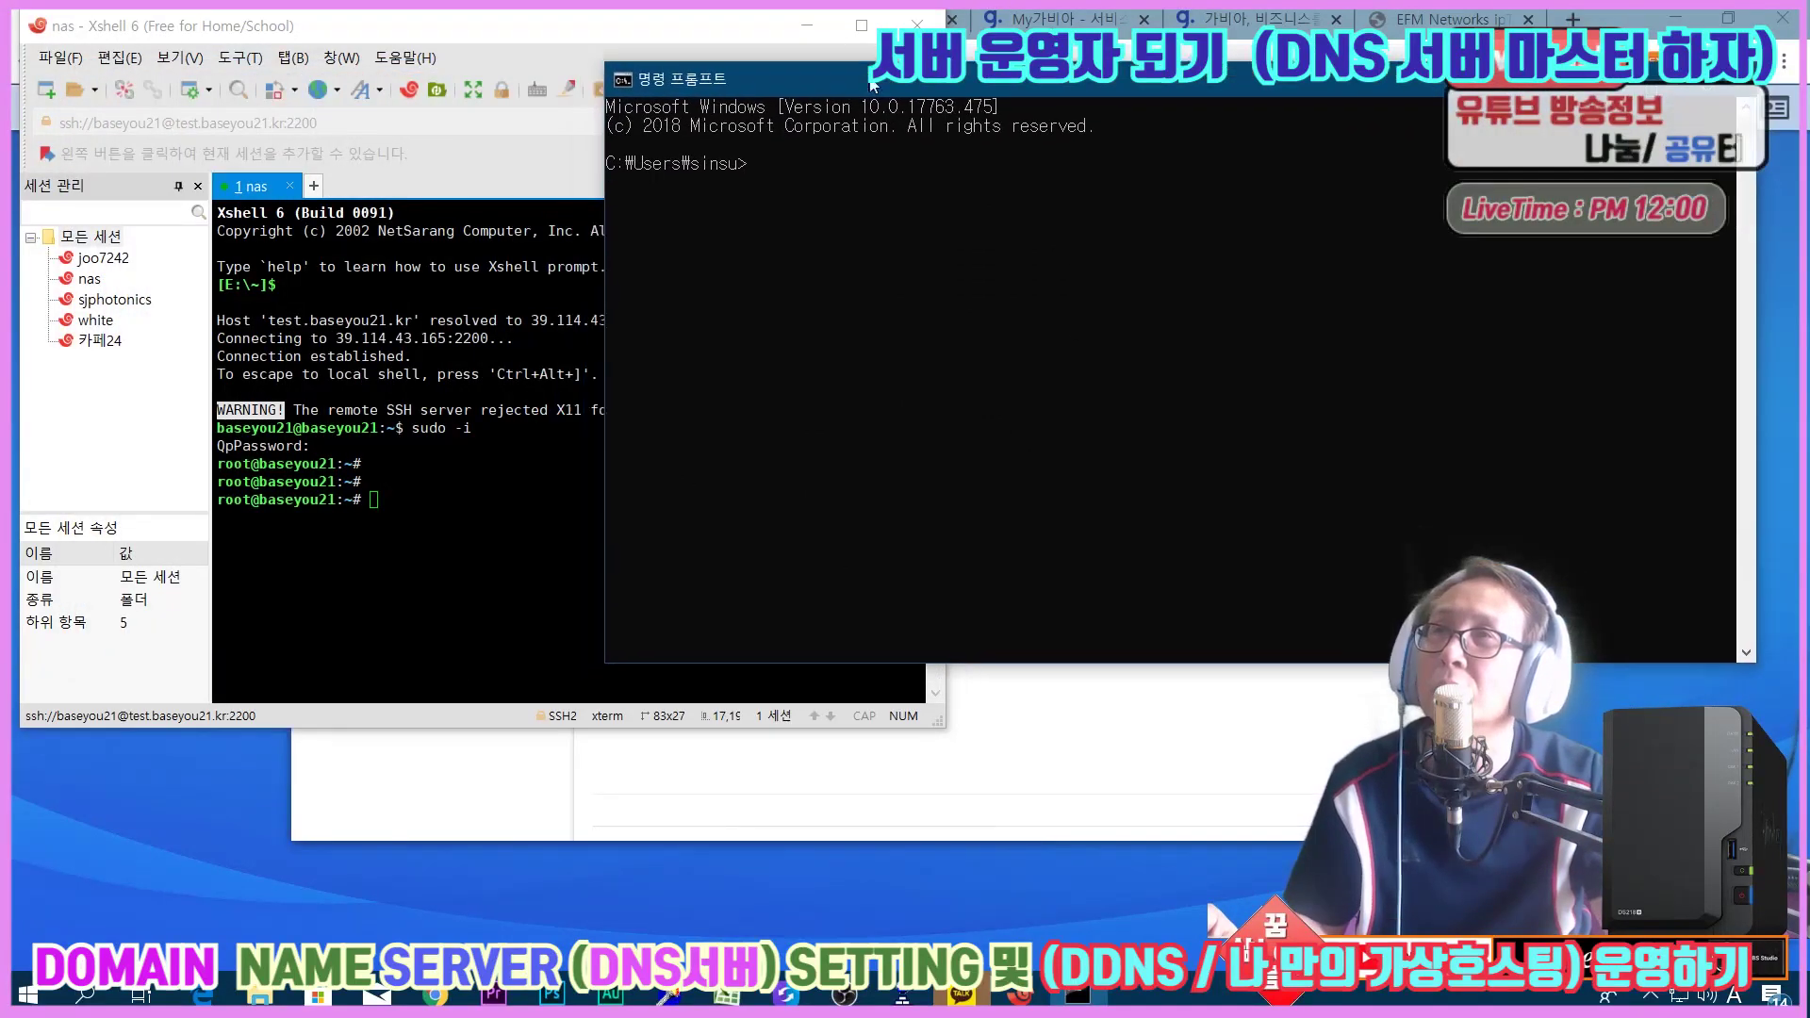
click(933, 183)
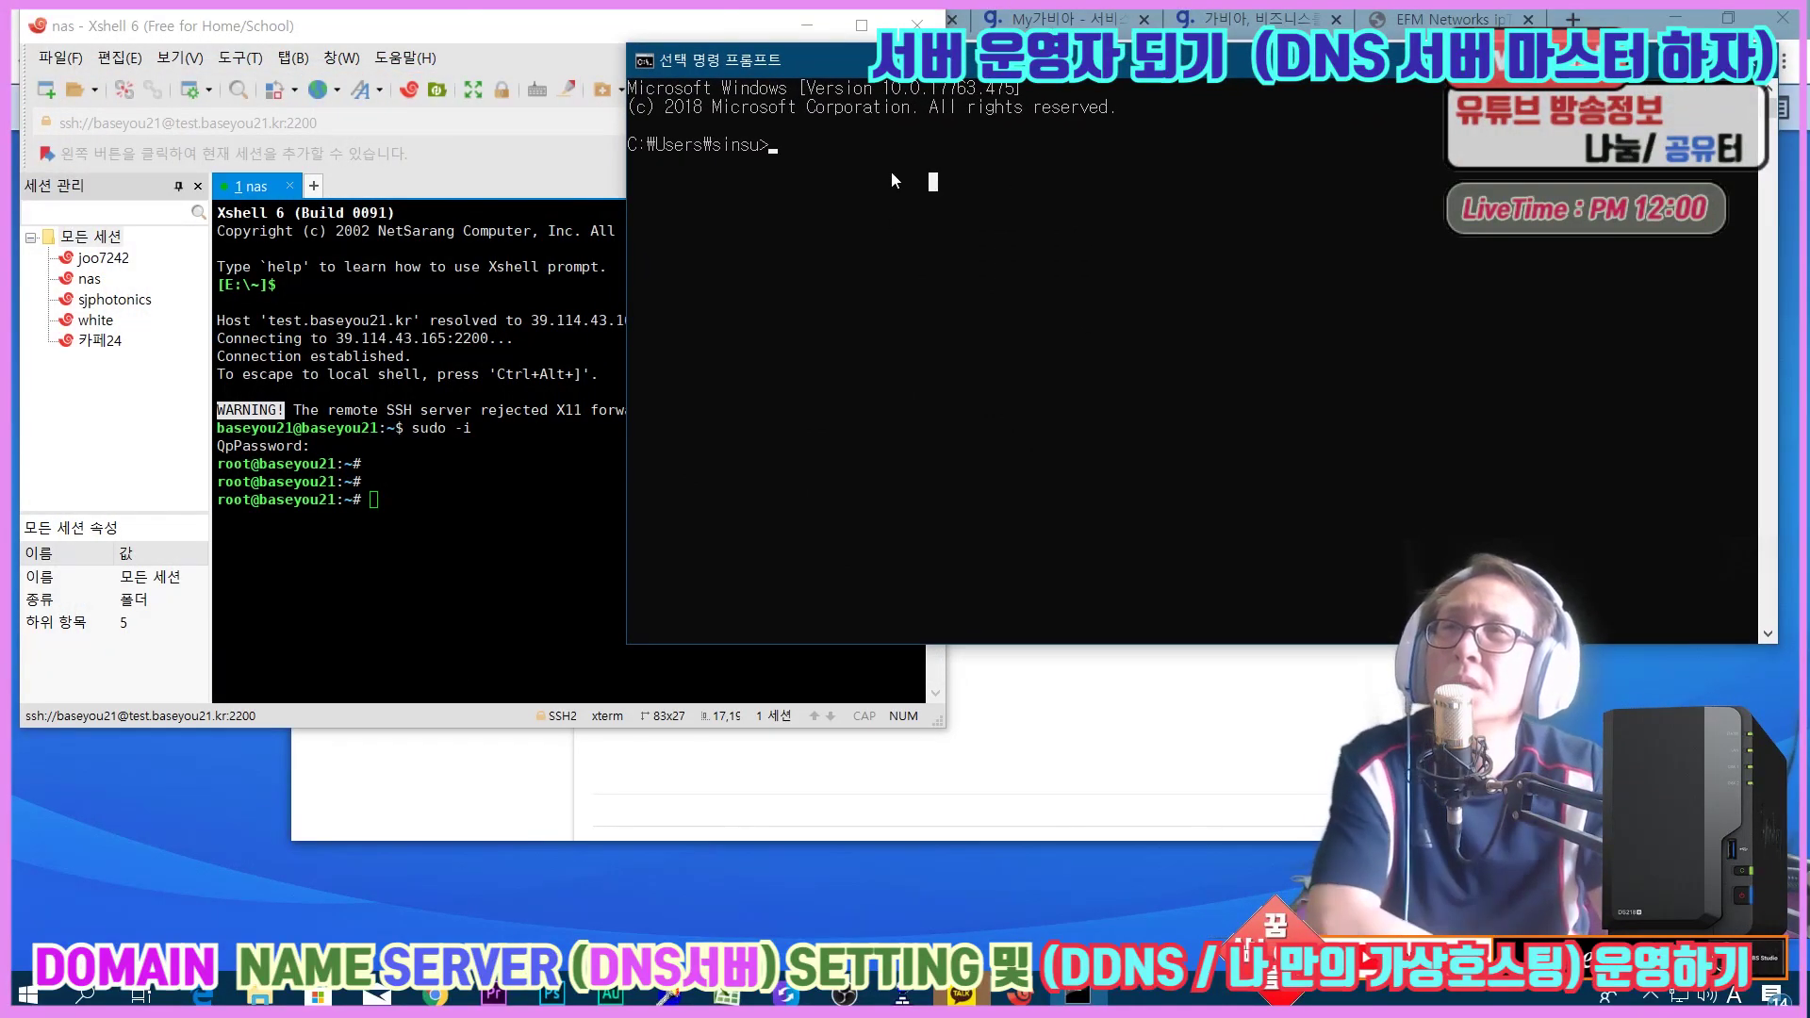
click(809, 164)
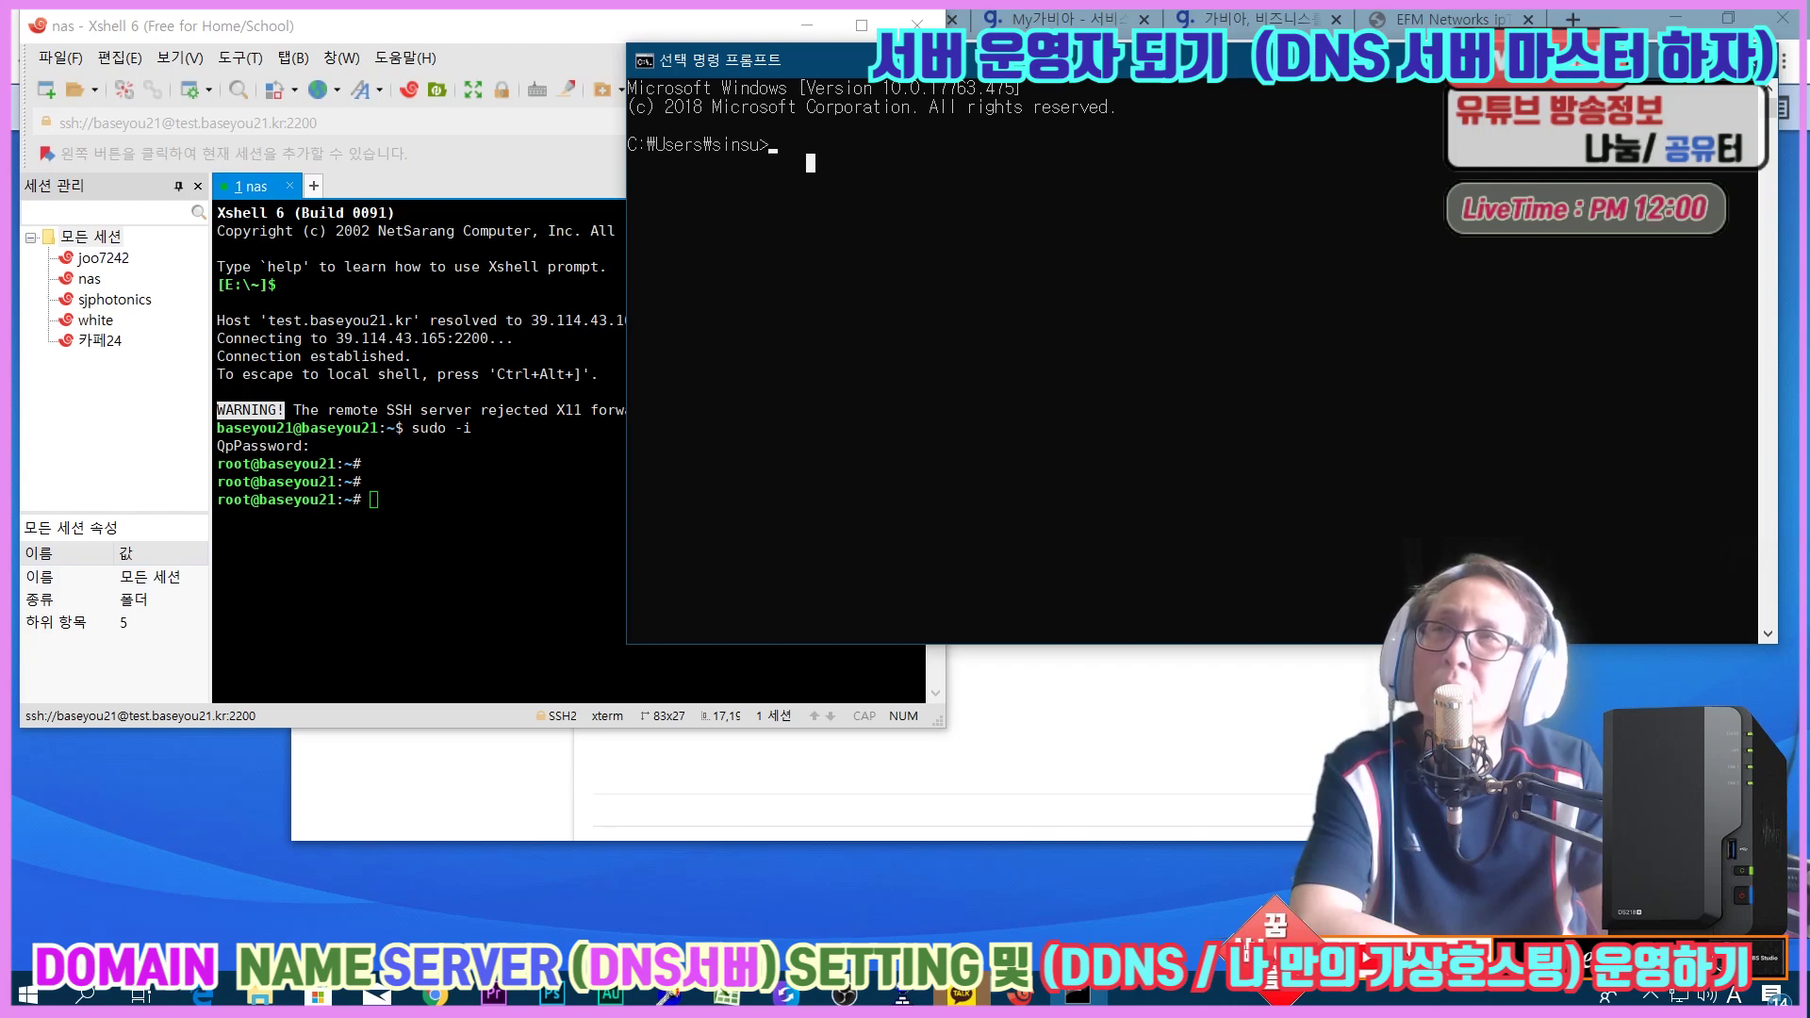
key(alt+F4)
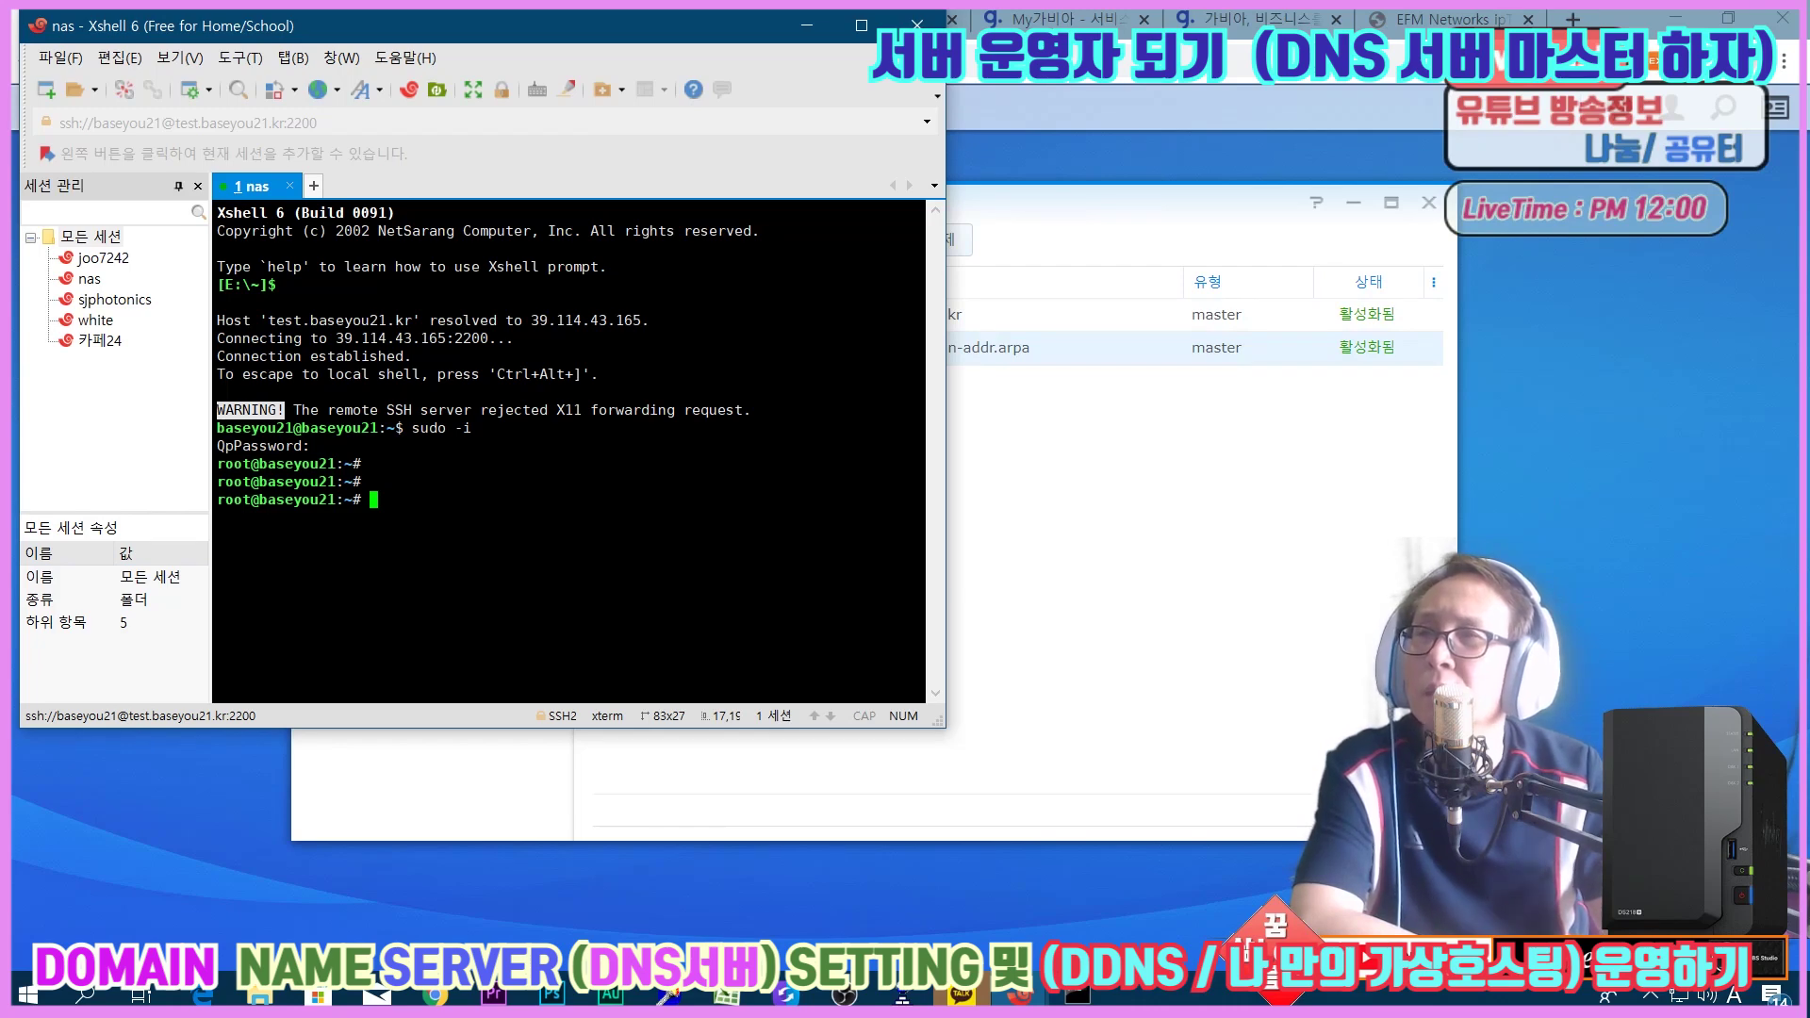
click(1077, 995)
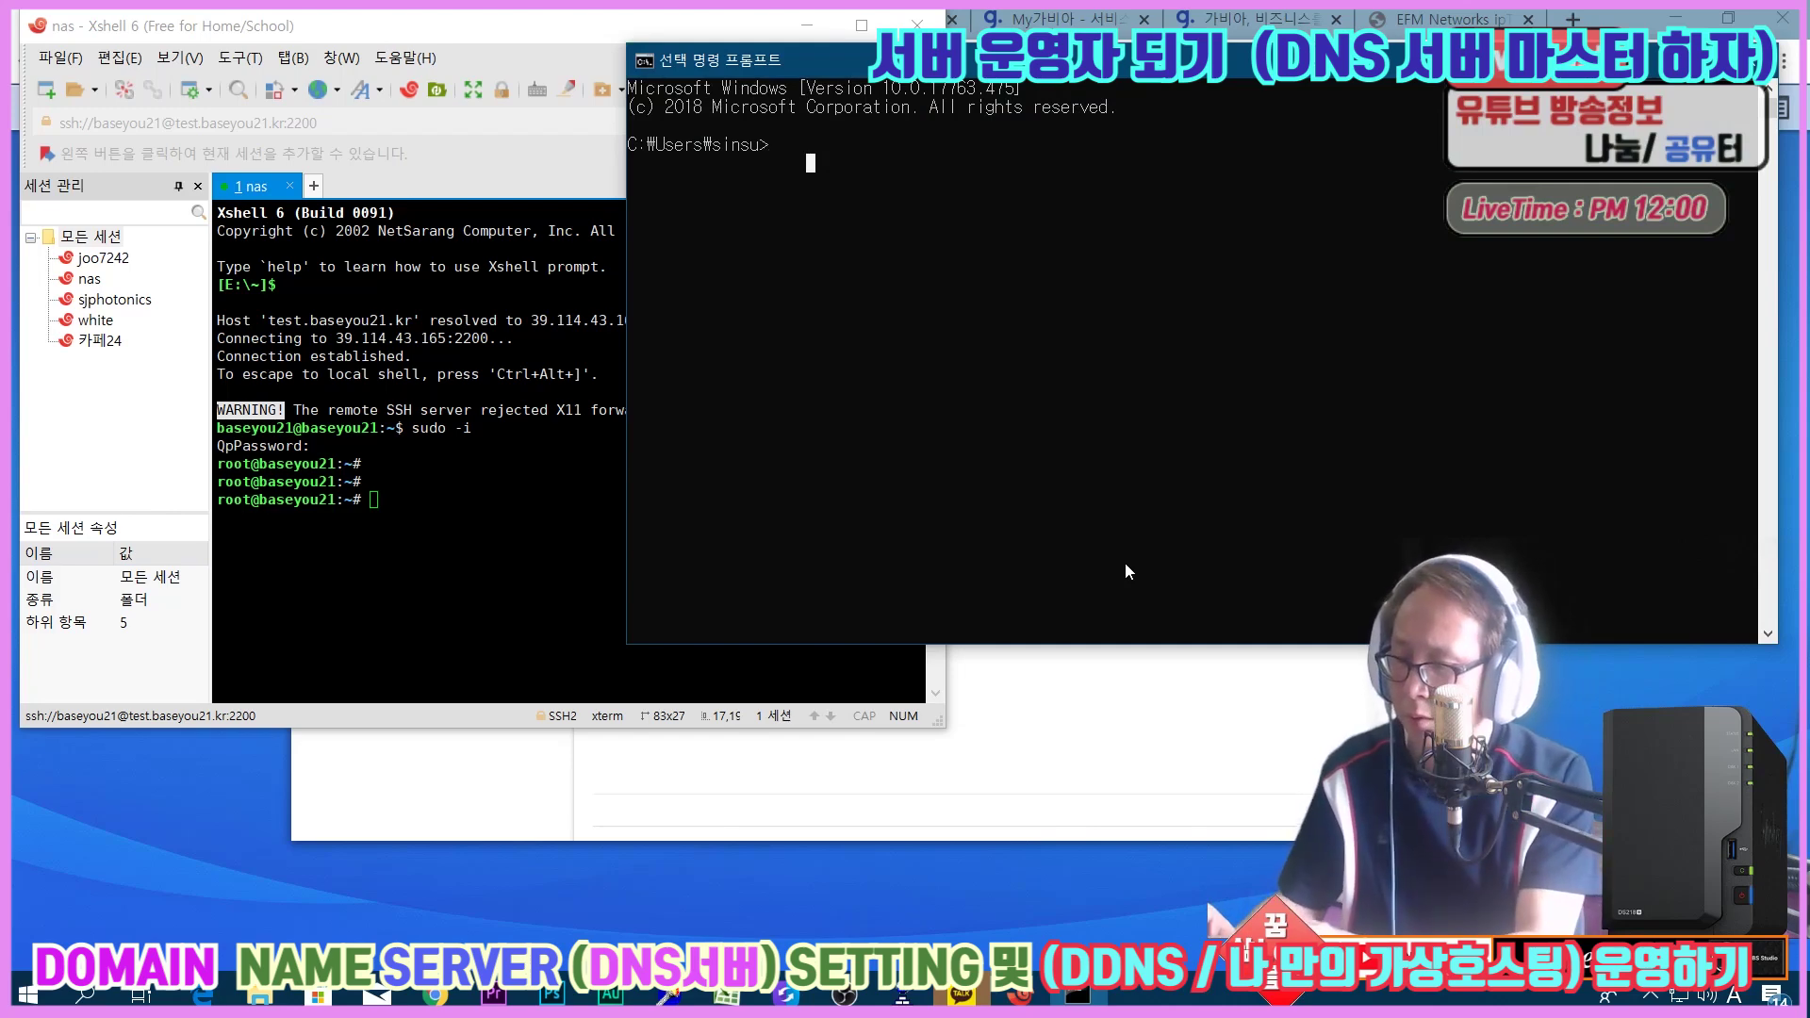
Run nslookup baseyou21.kr and a reverse lookup of 39.114.43.165, which returns Non-existent domain.
text(nsl)
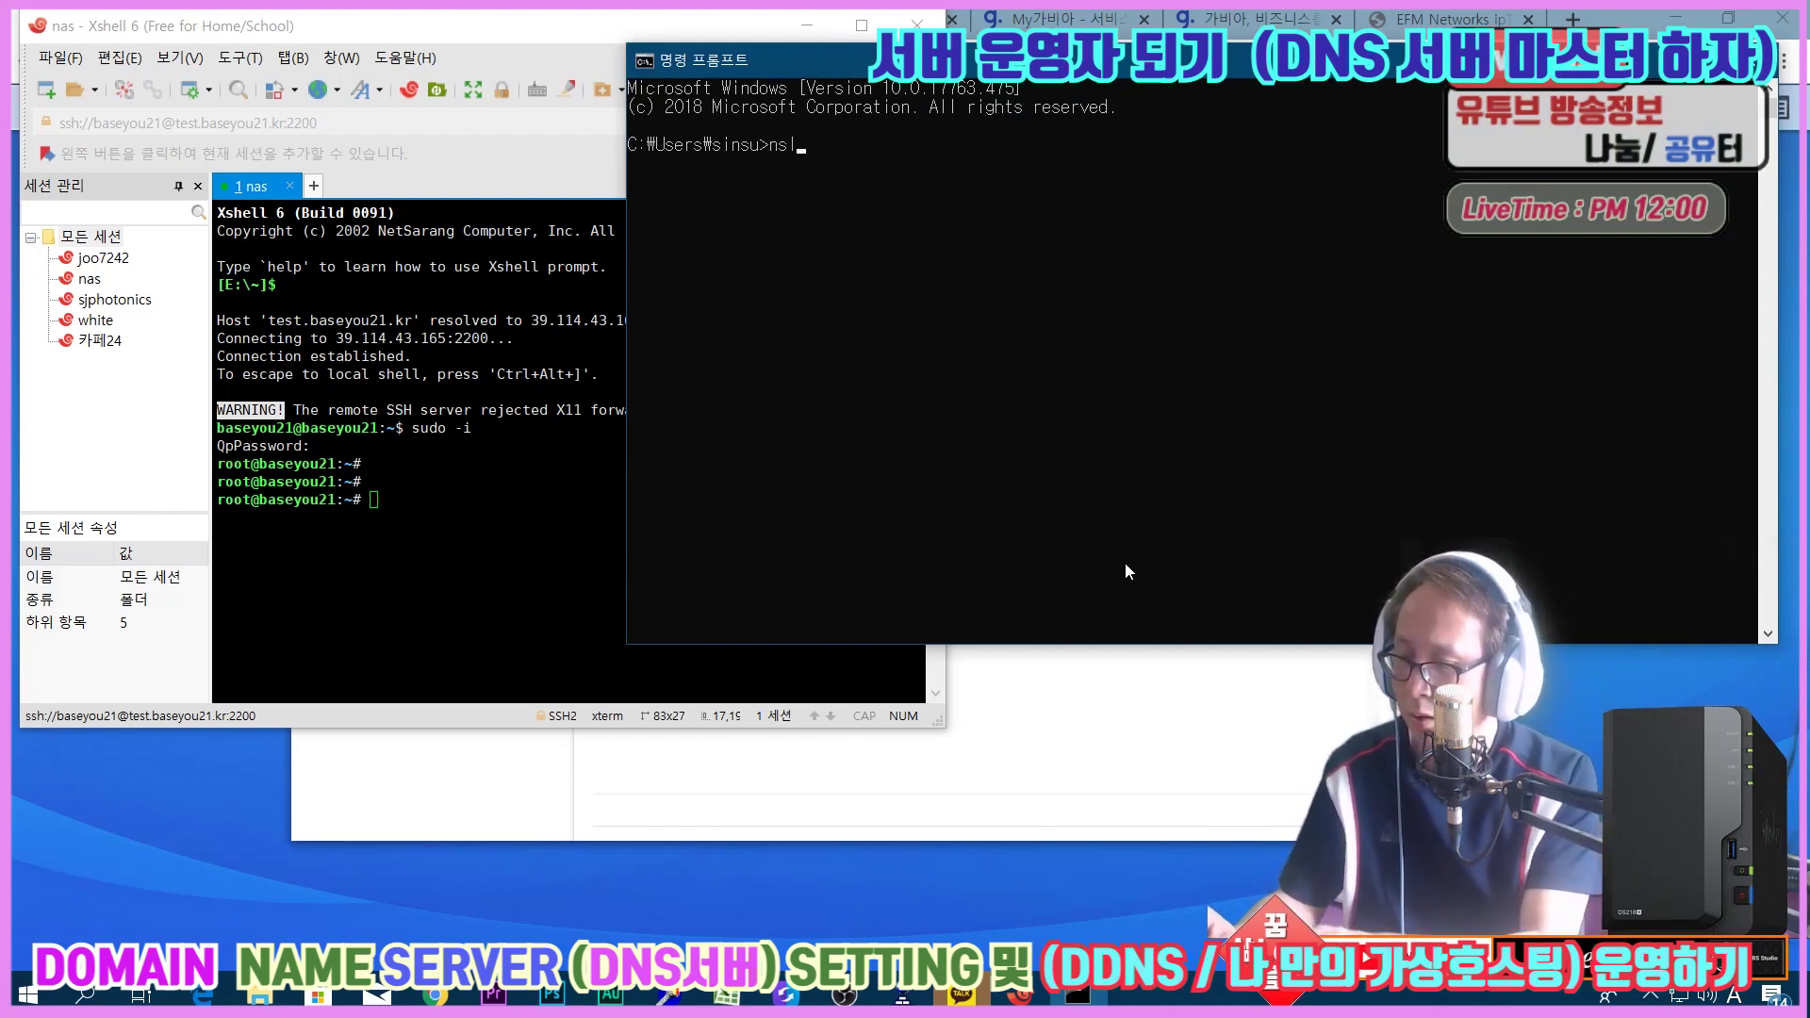
text(ookup)
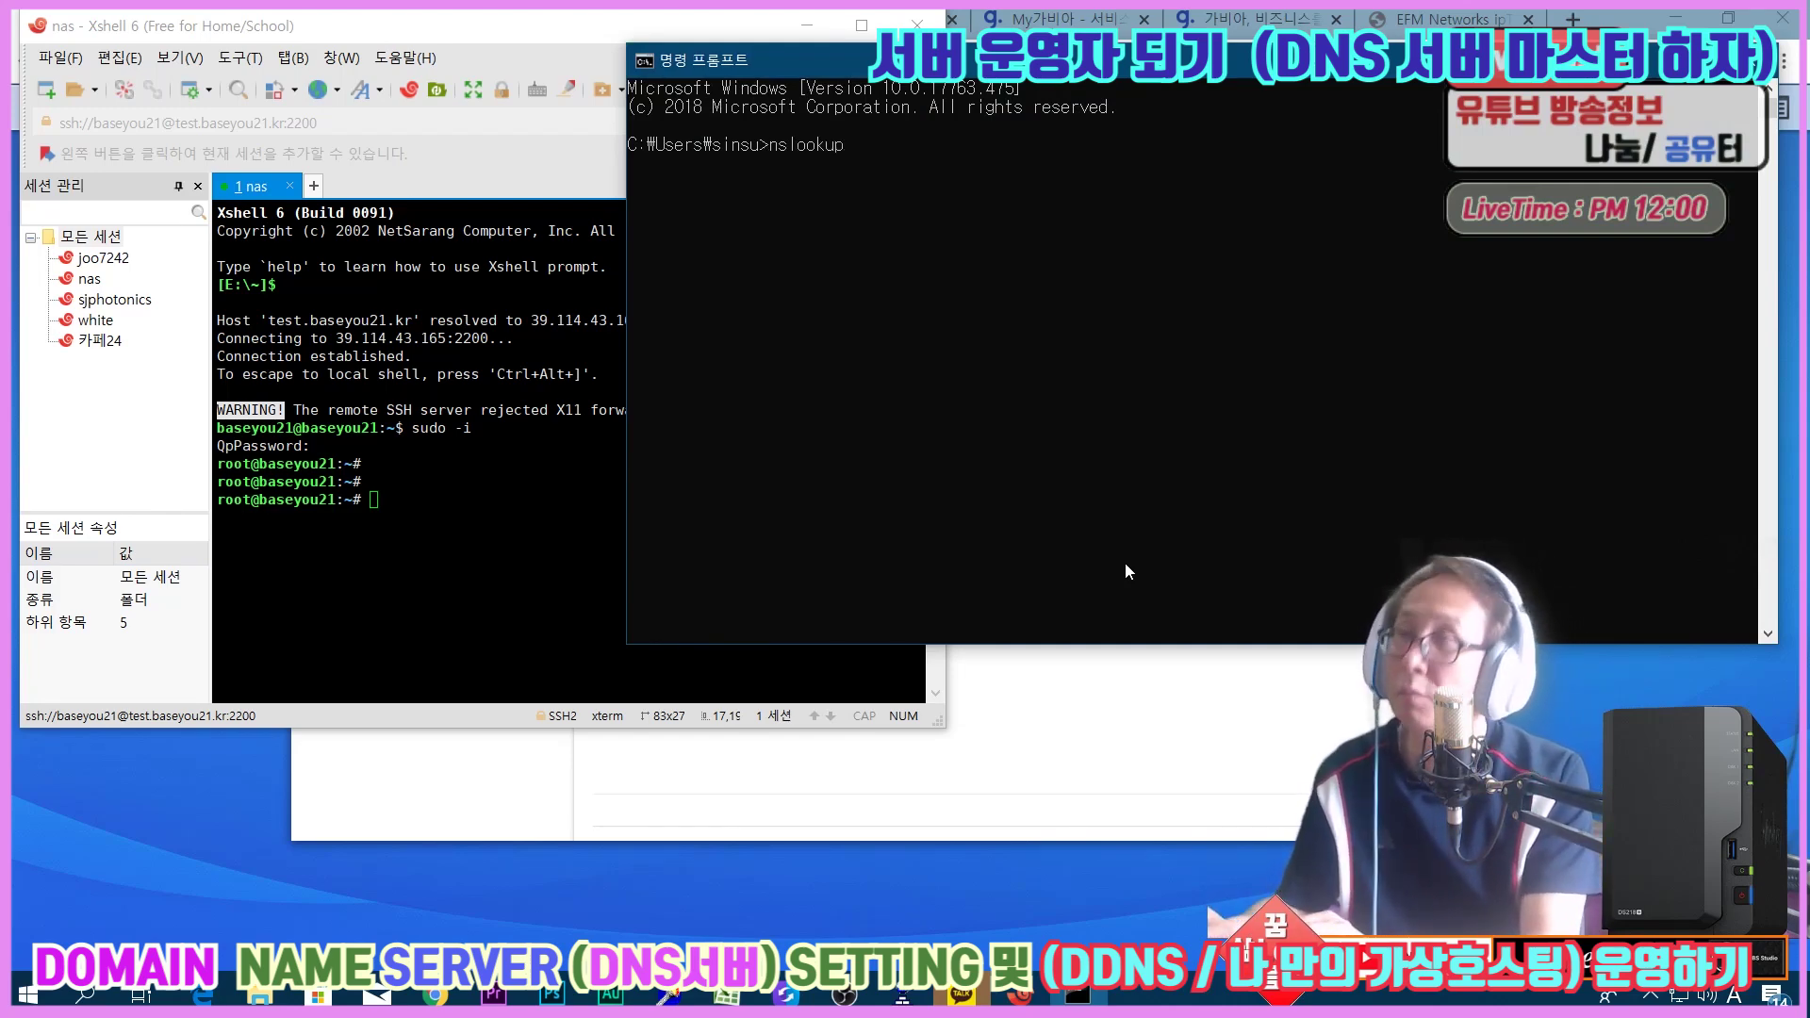
text( baseyou21.kr)
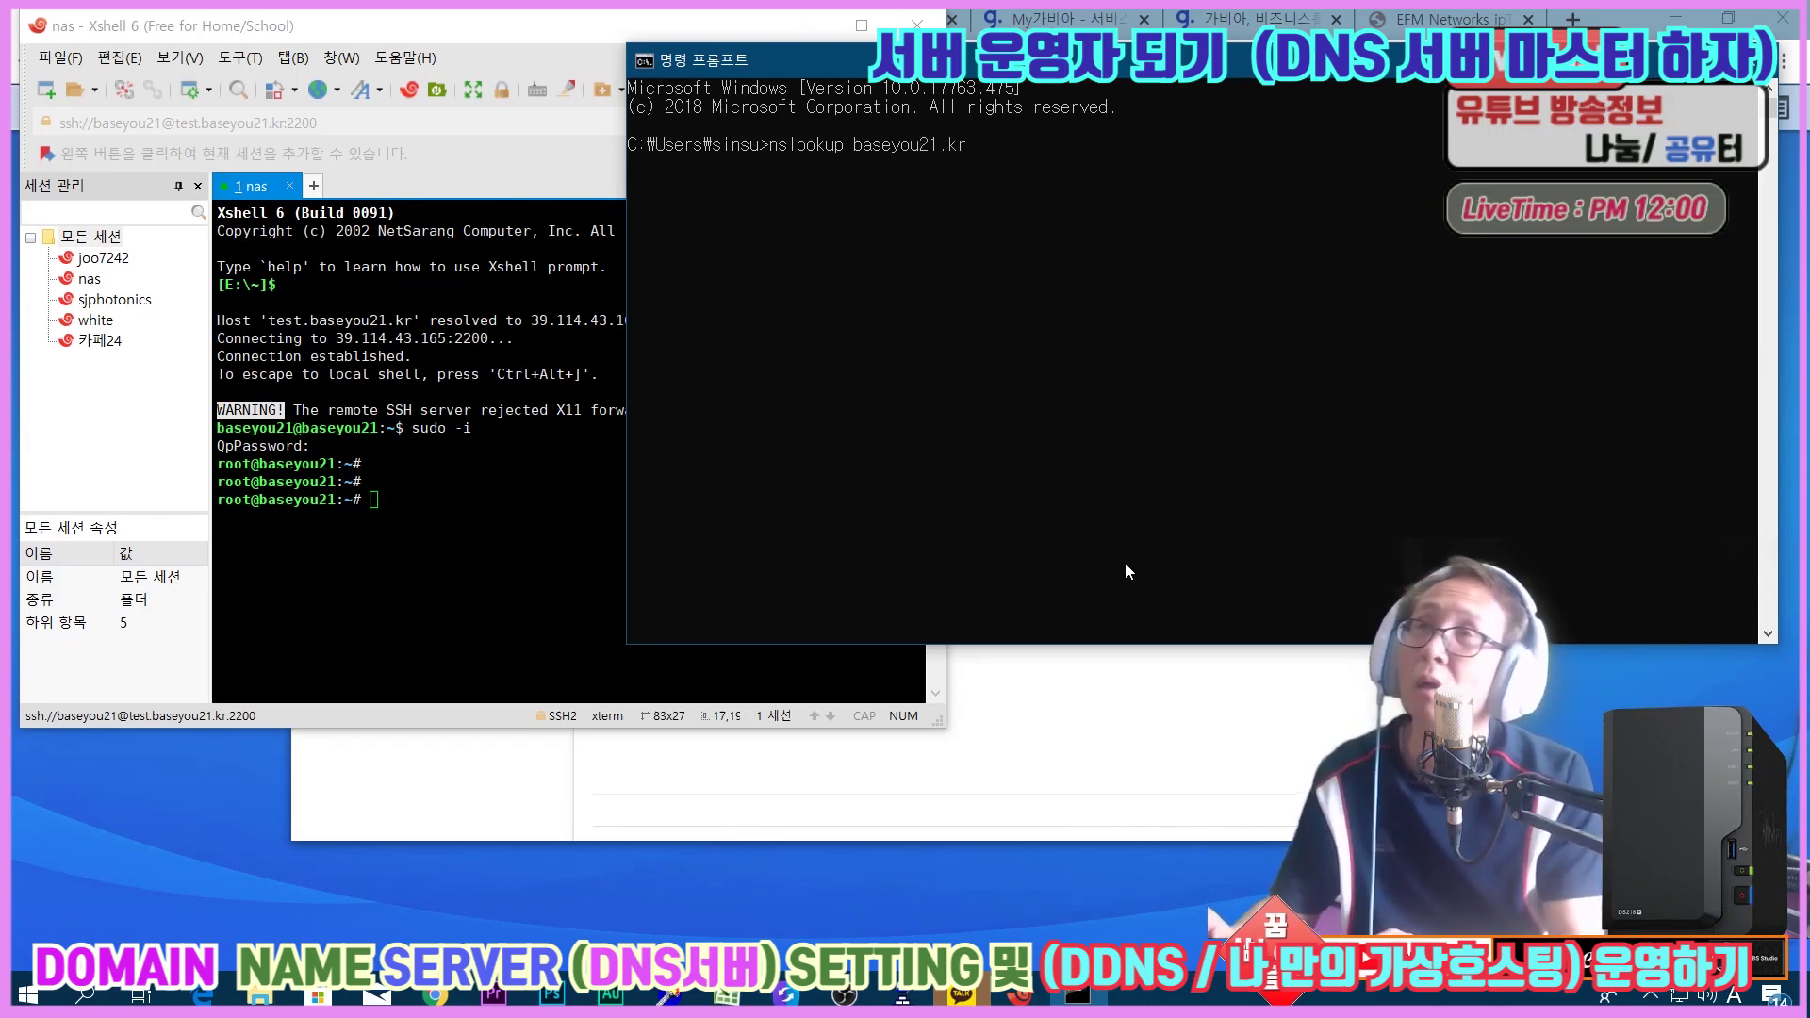
key(Return)
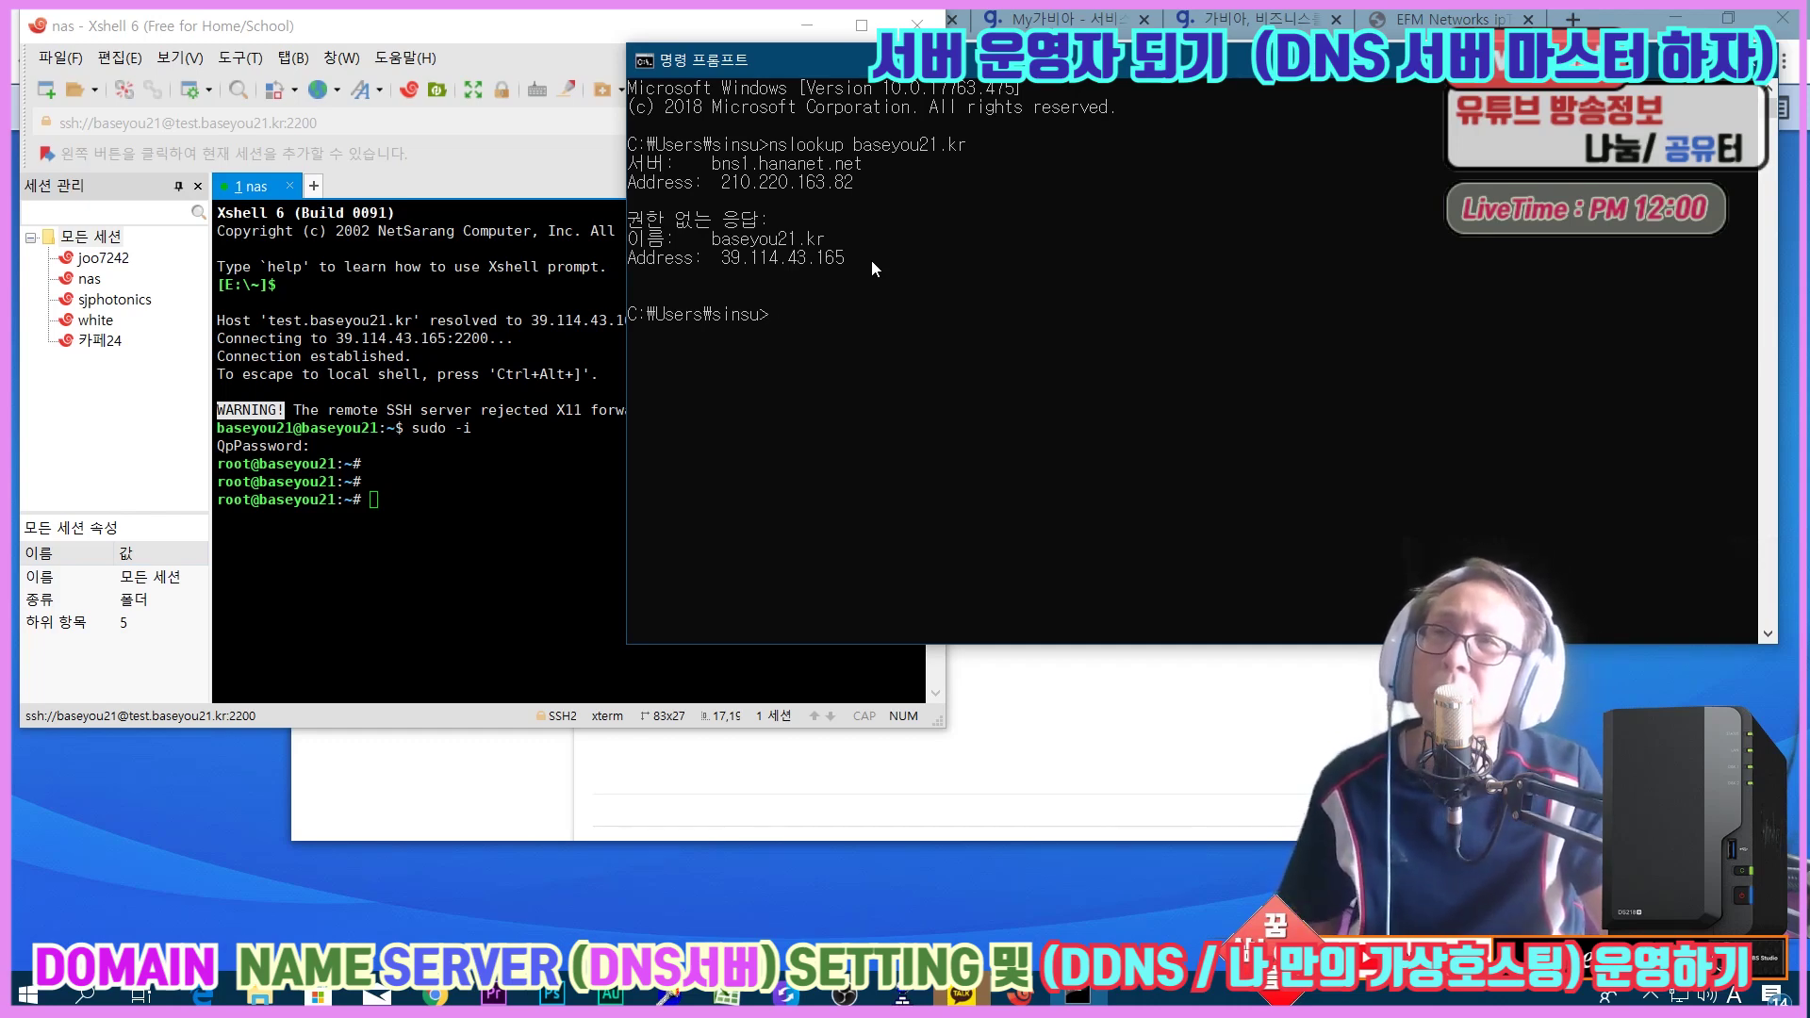
text(nslookuip)
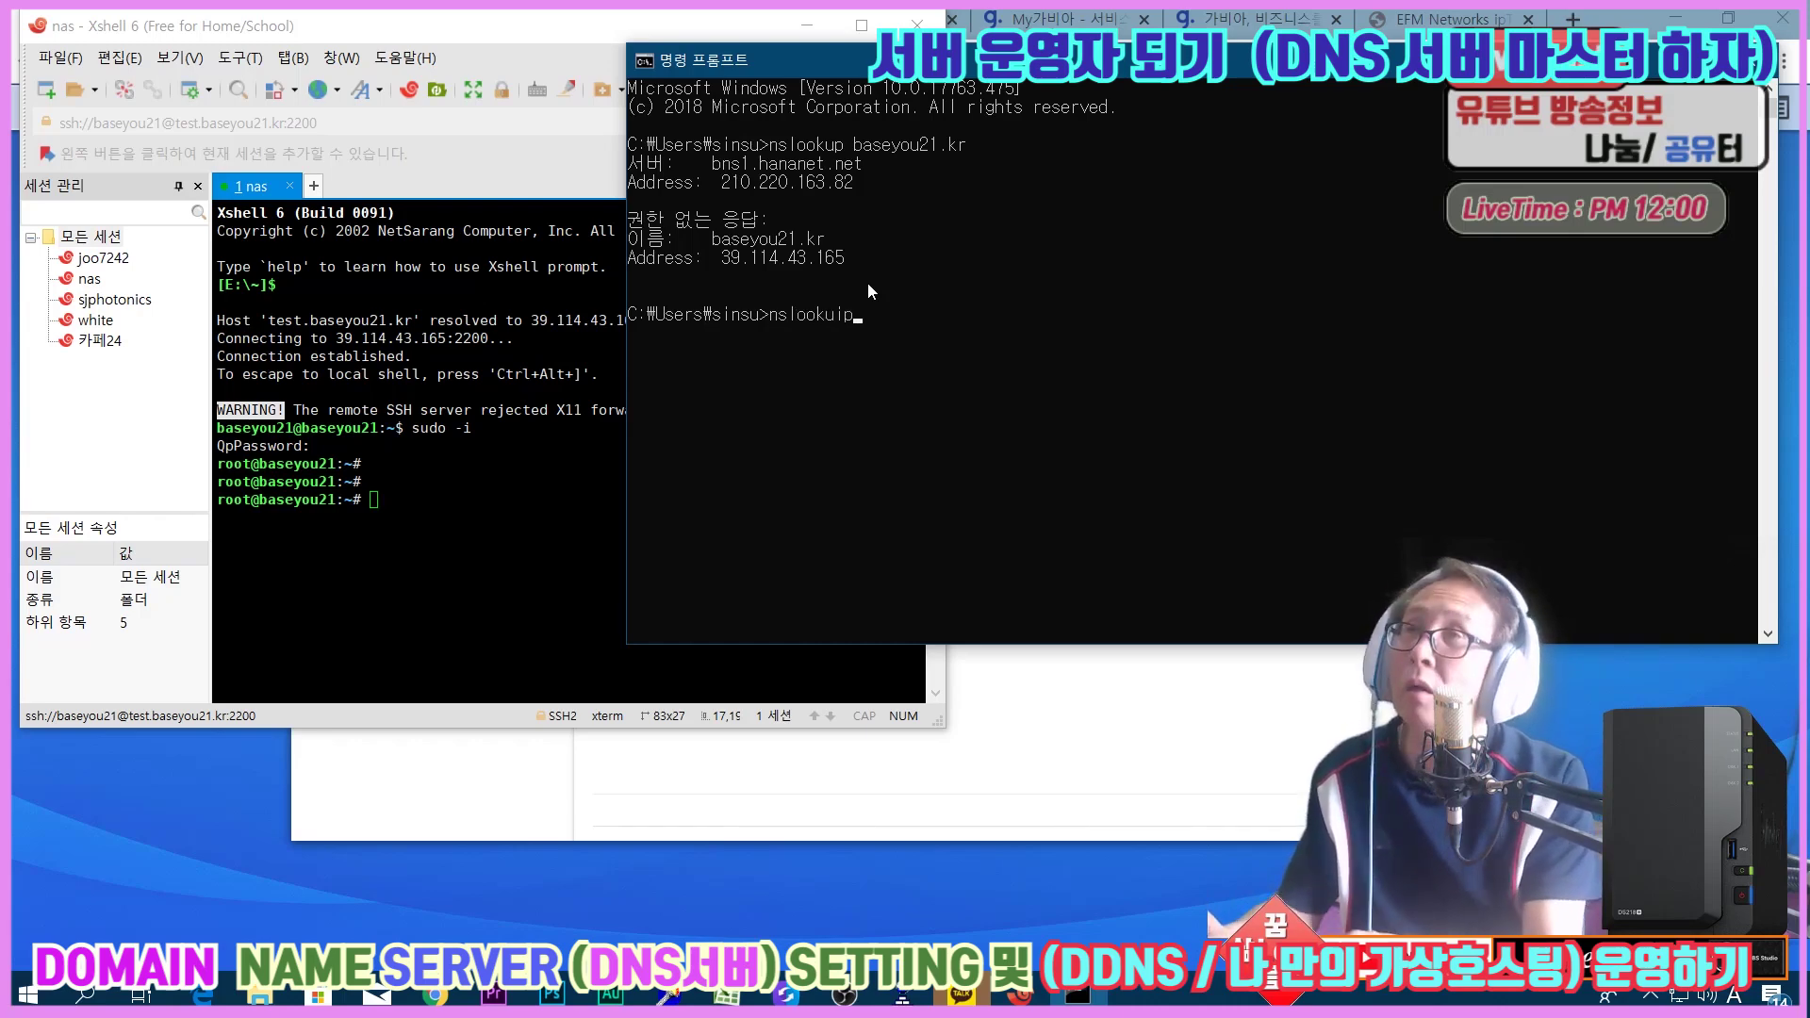
text(p 39.)
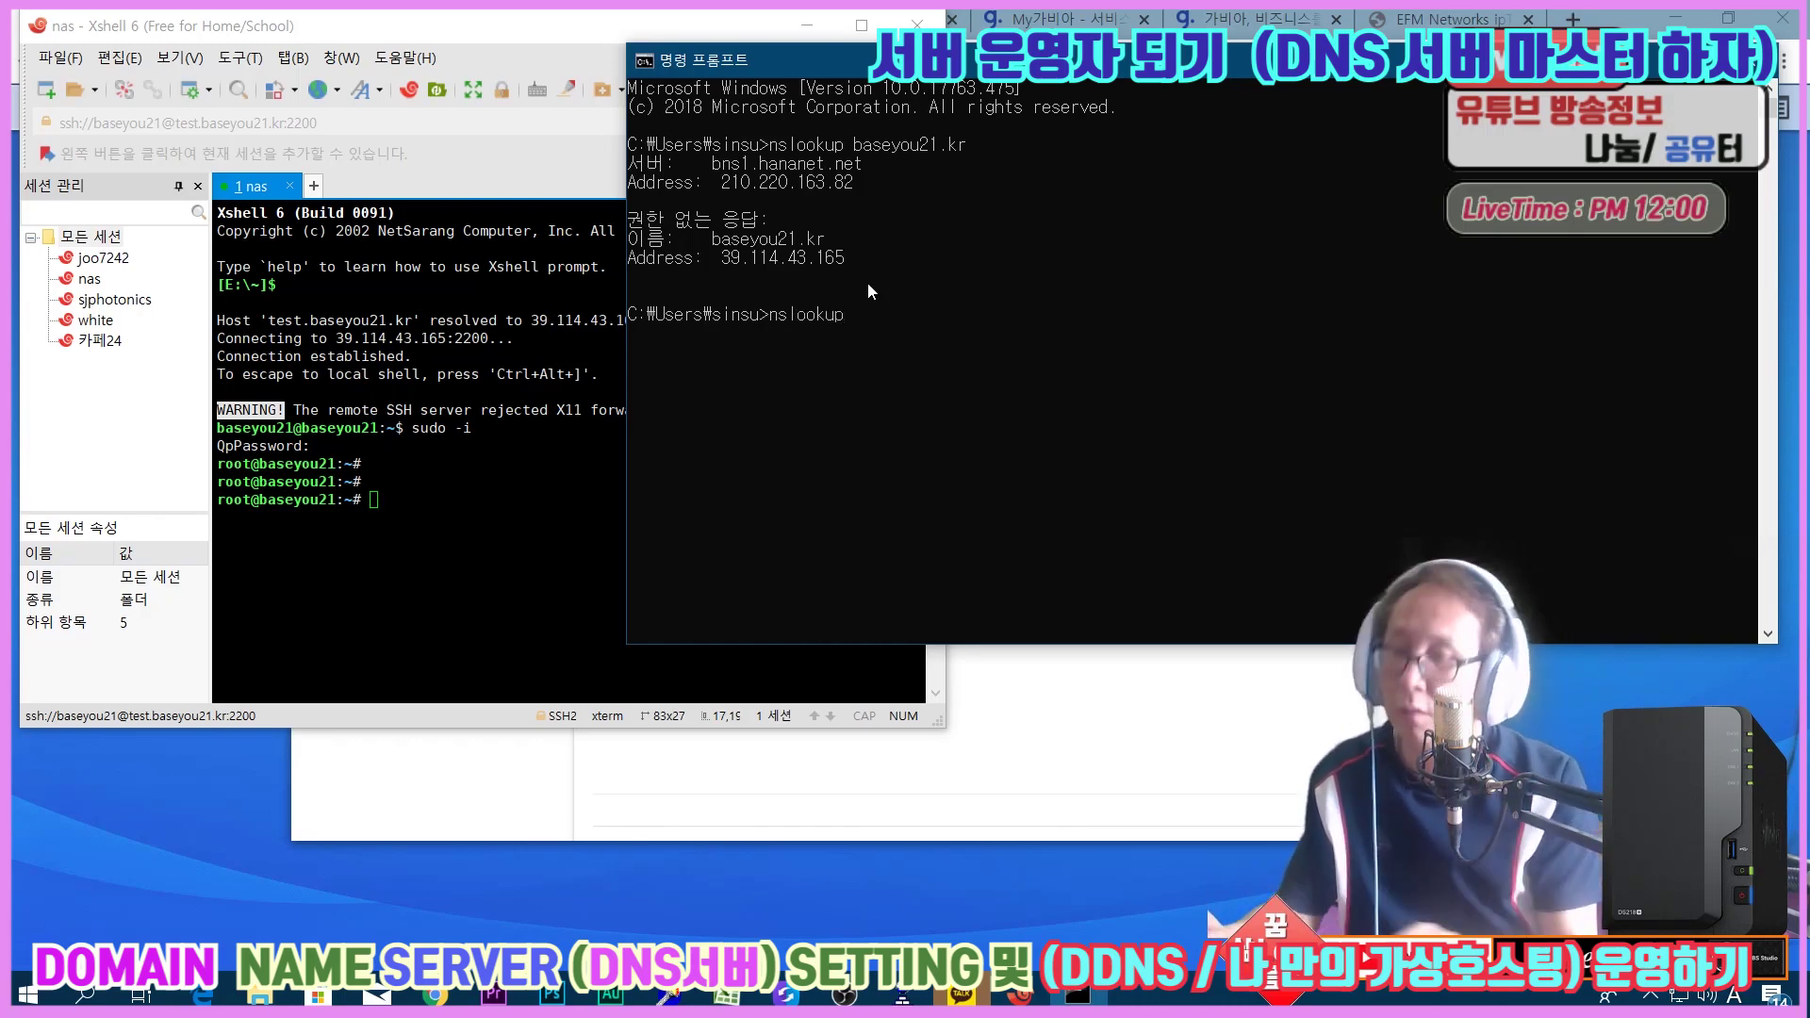
text(114.43.165)
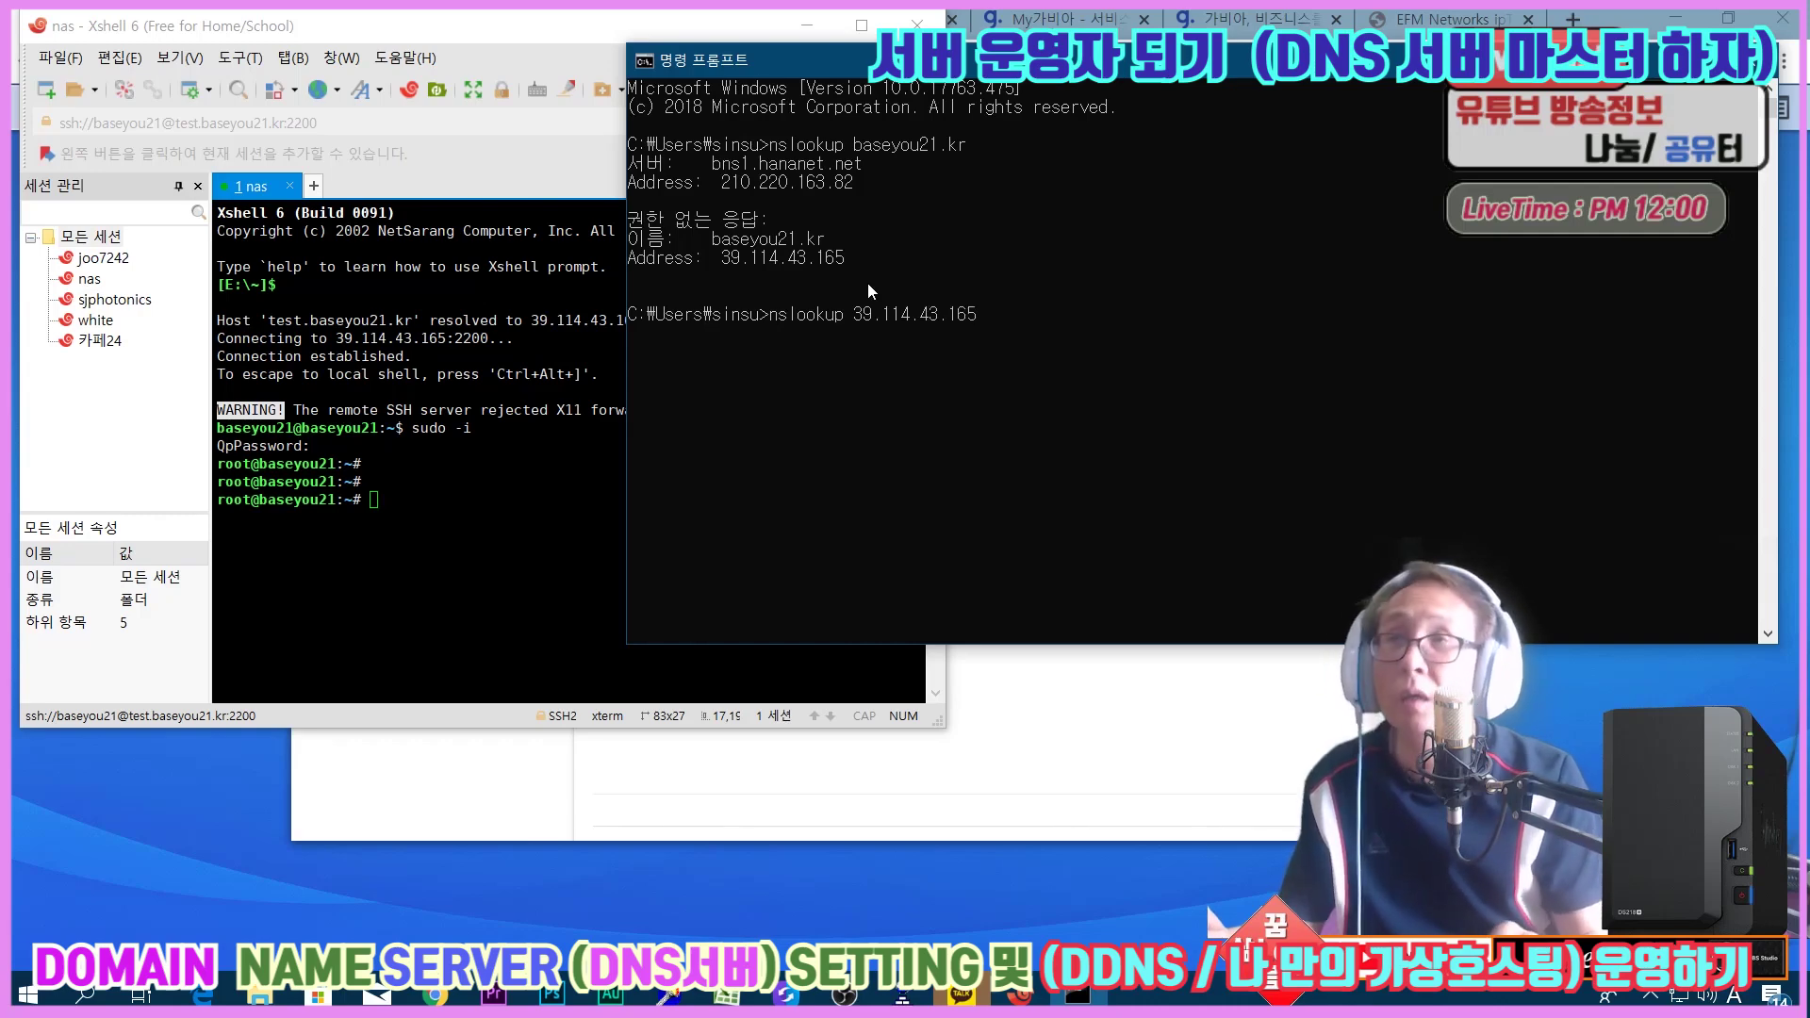
key(Return)
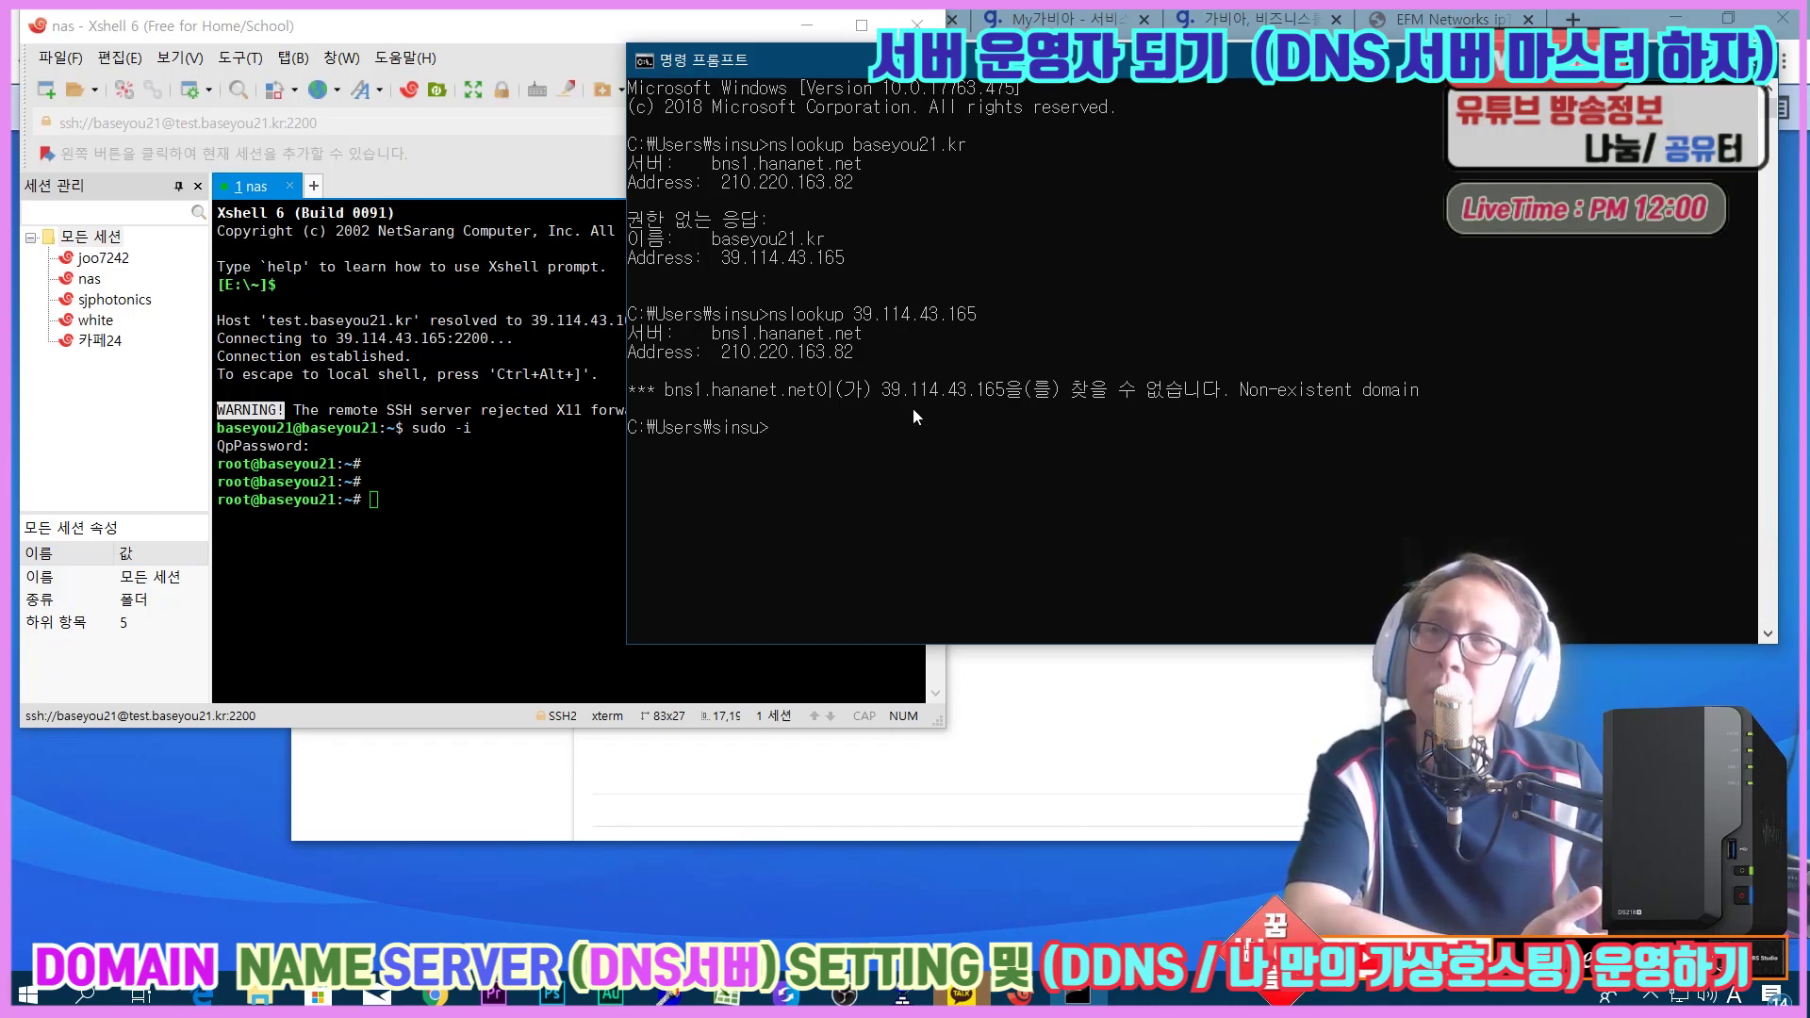
key(alt+Tab)
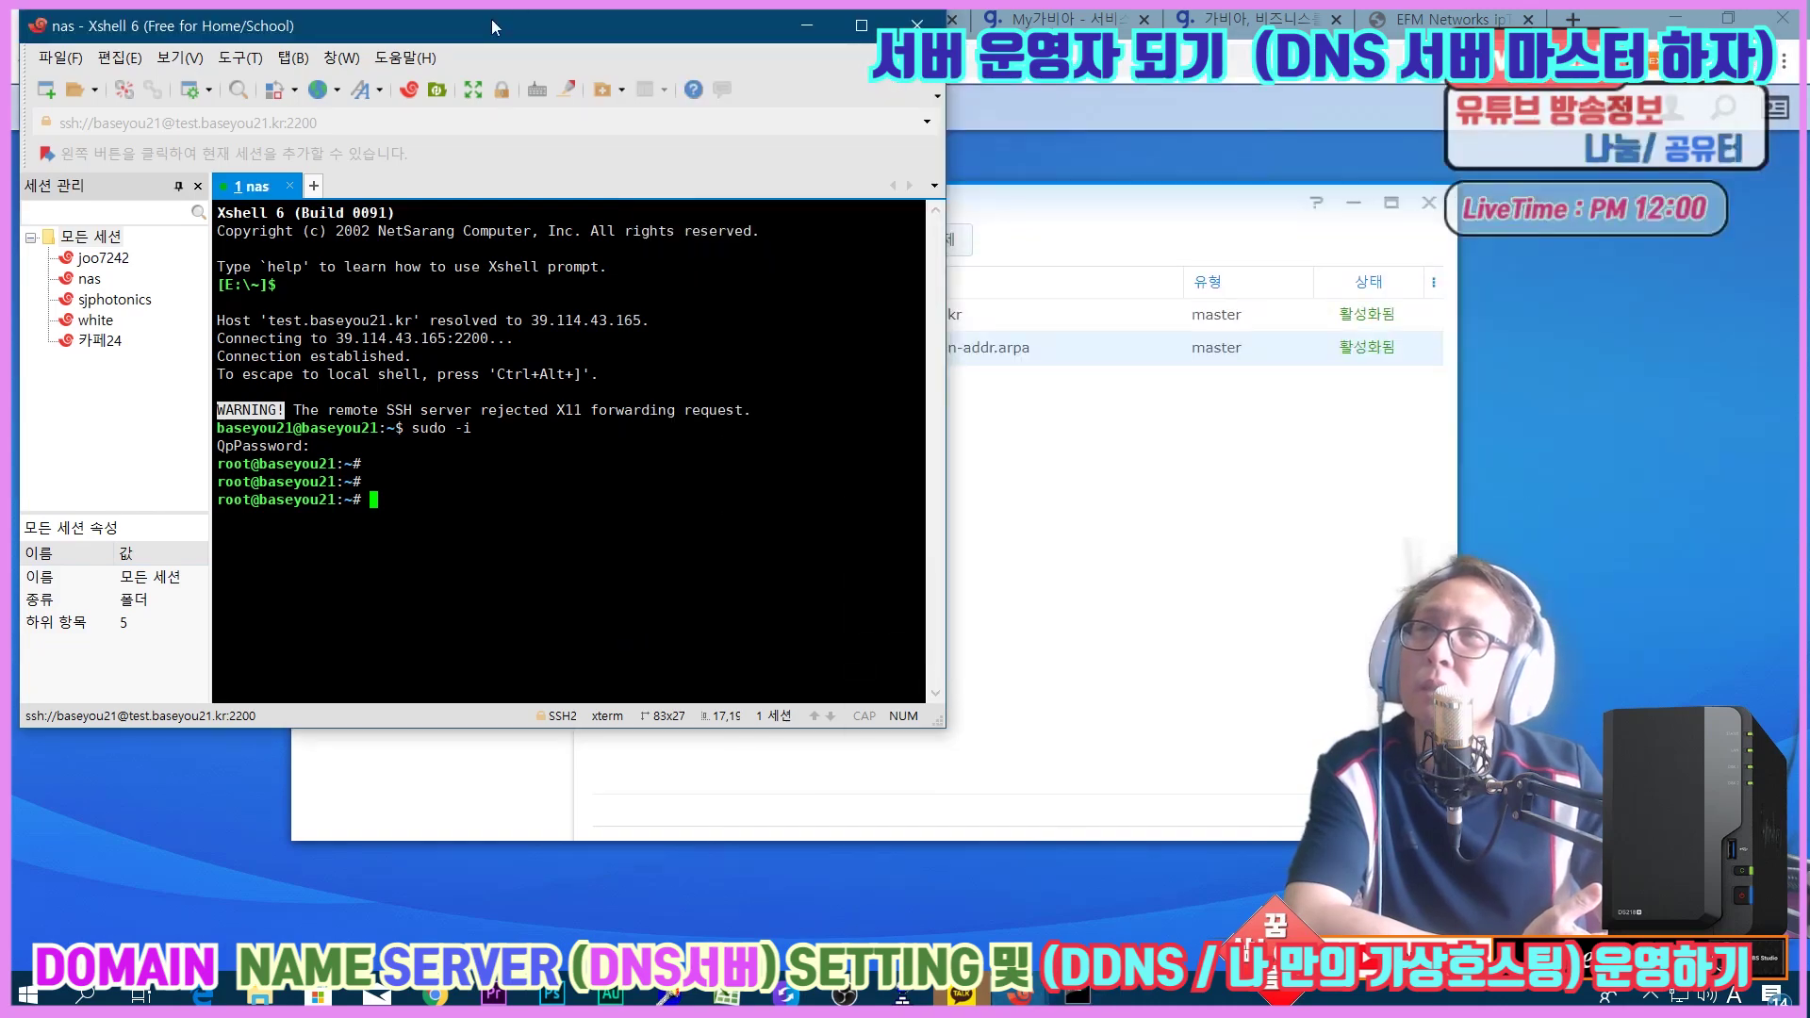
Rearrange the windows so the nas terminal sits above the DNS Server zone list.
drag(492, 27, 935, 389)
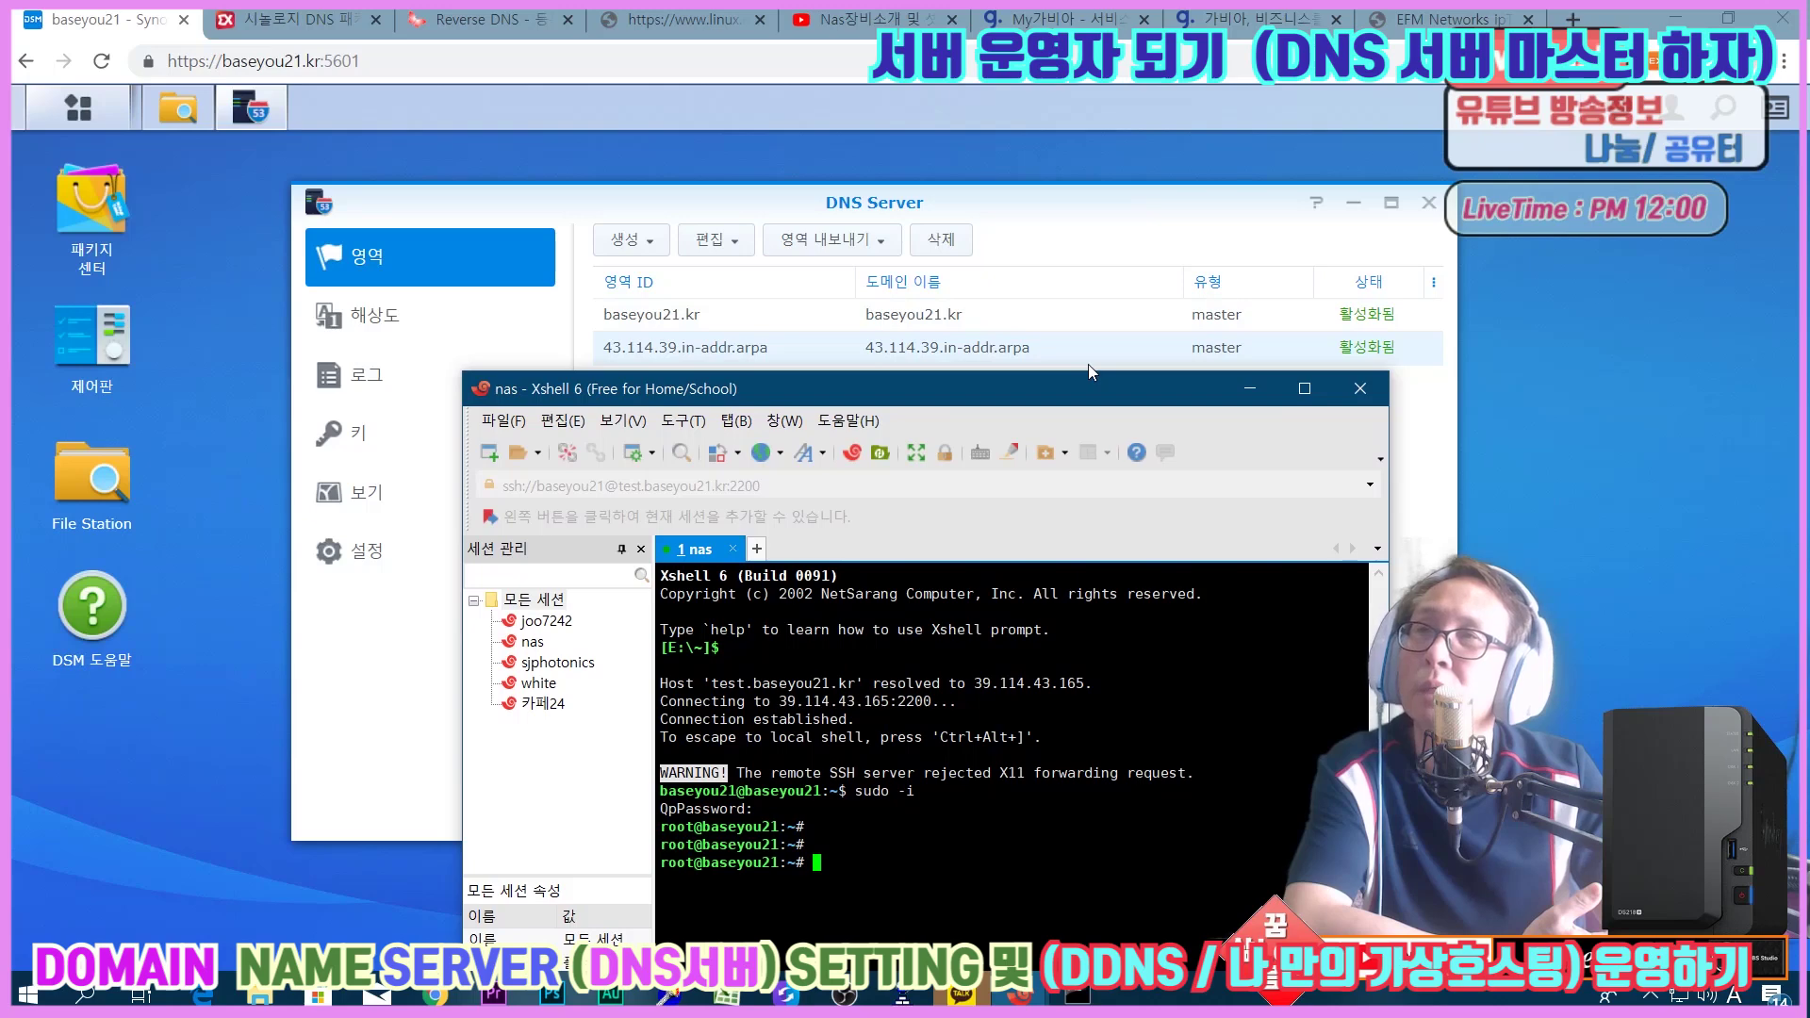
drag(1011, 196, 739, 74)
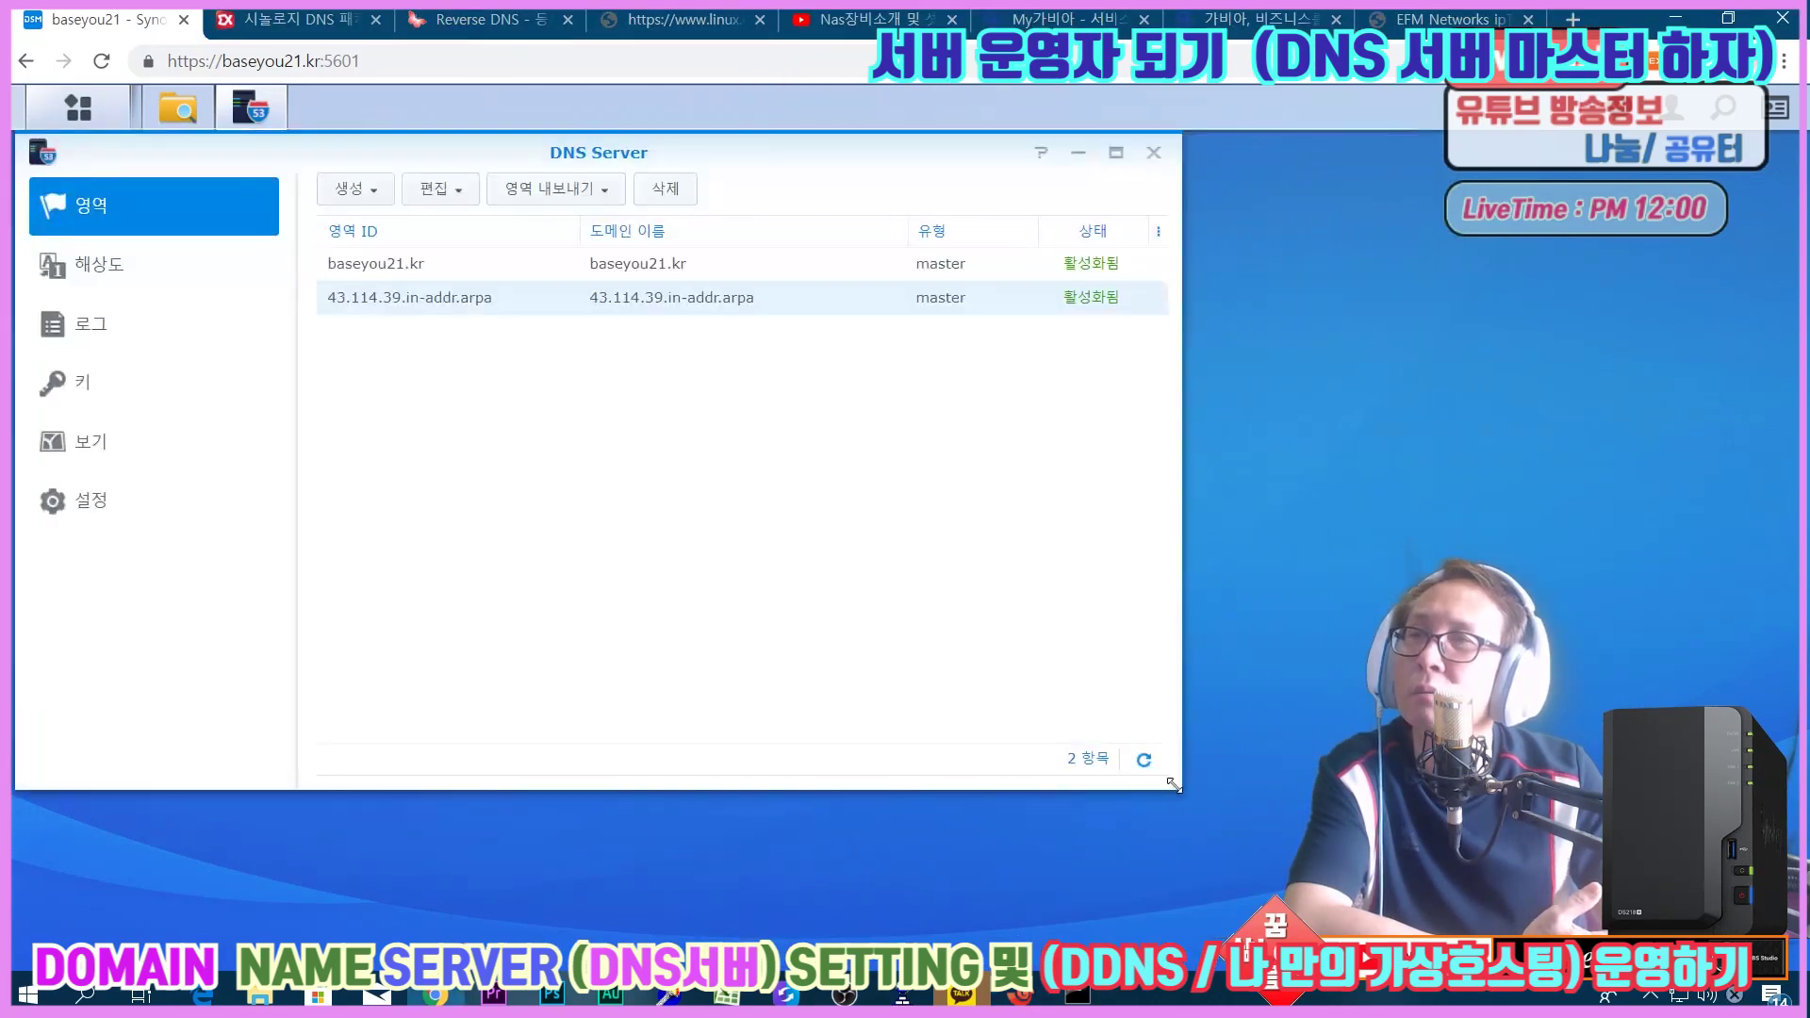
mouse_move(1029, 997)
click(1103, 876)
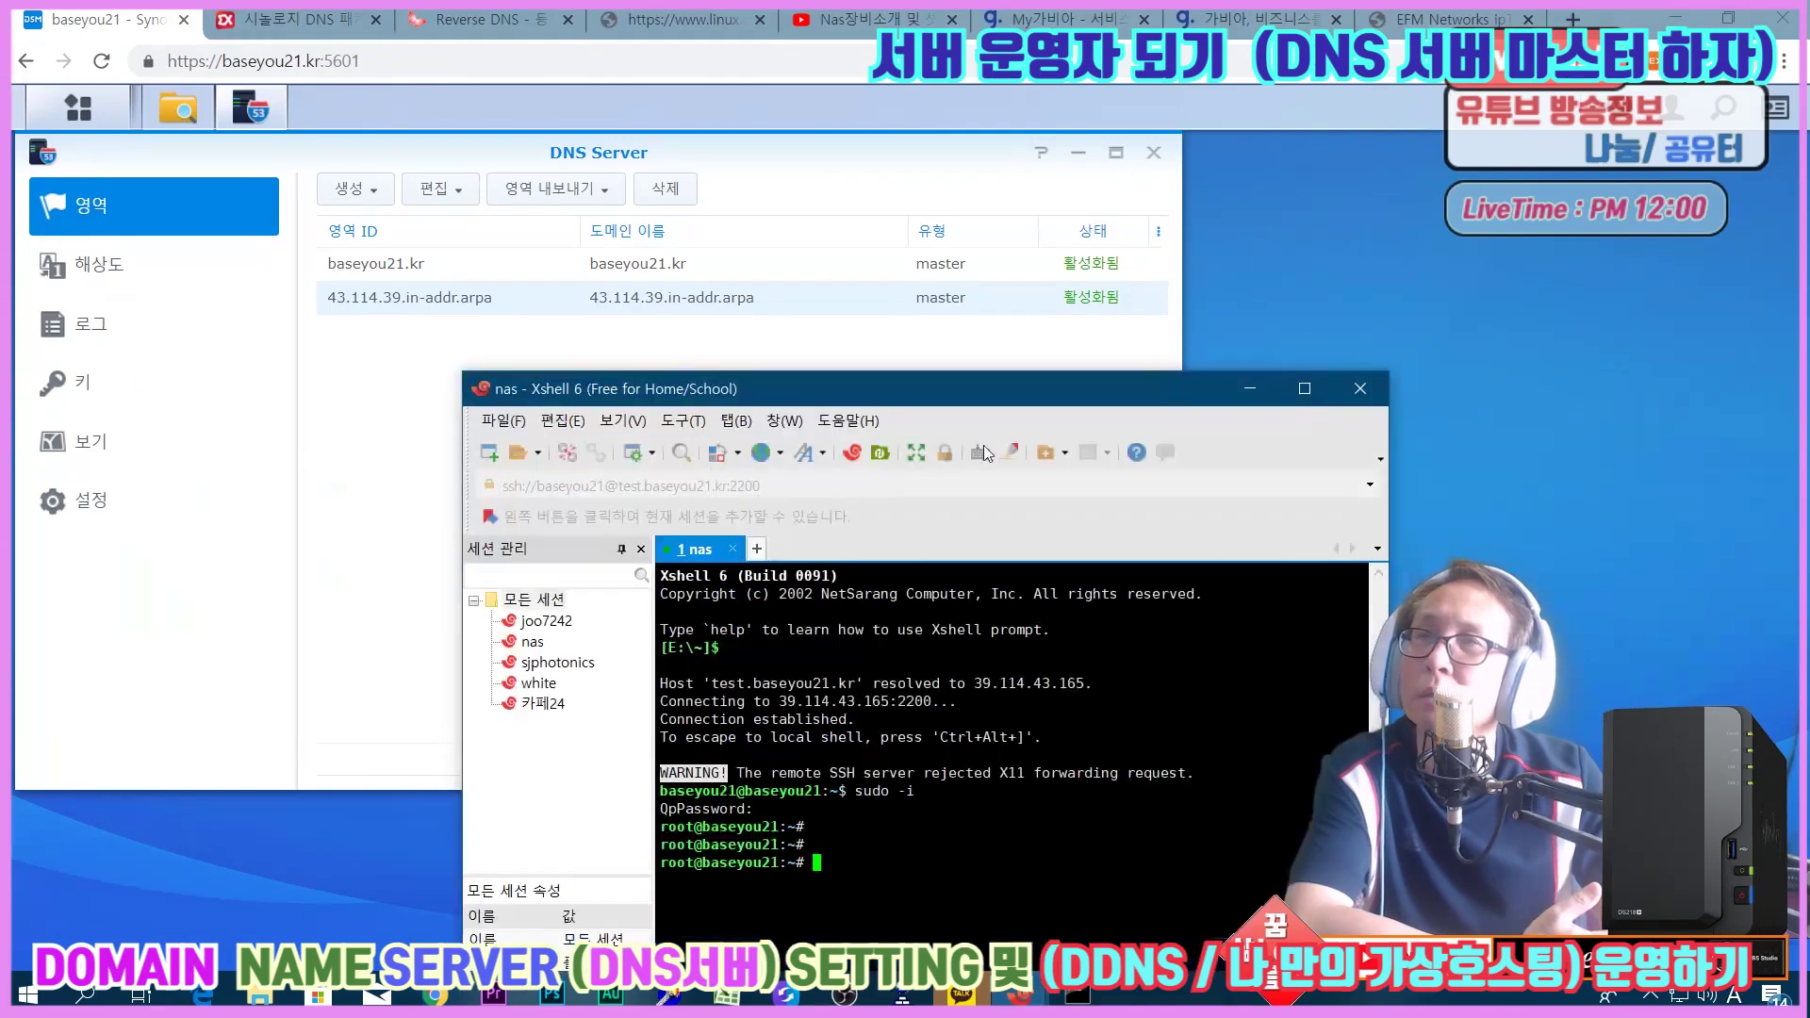
drag(993, 398, 815, 340)
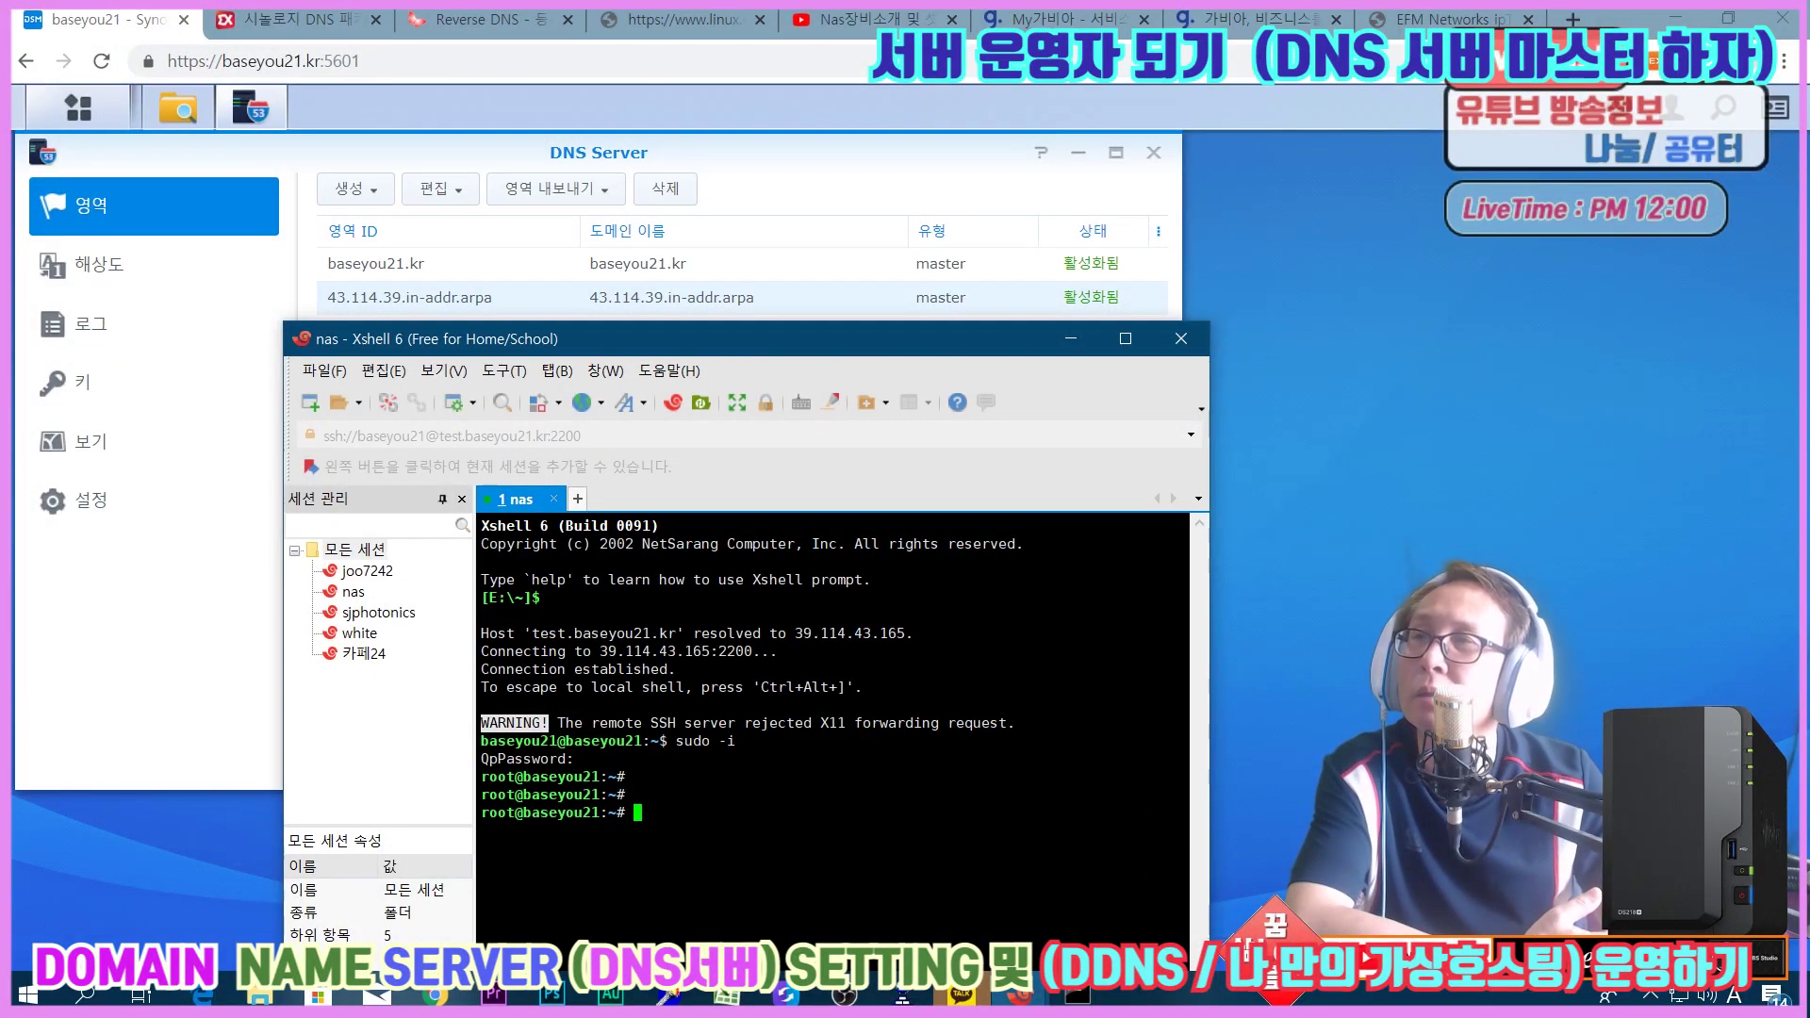
drag(722, 336, 690, 144)
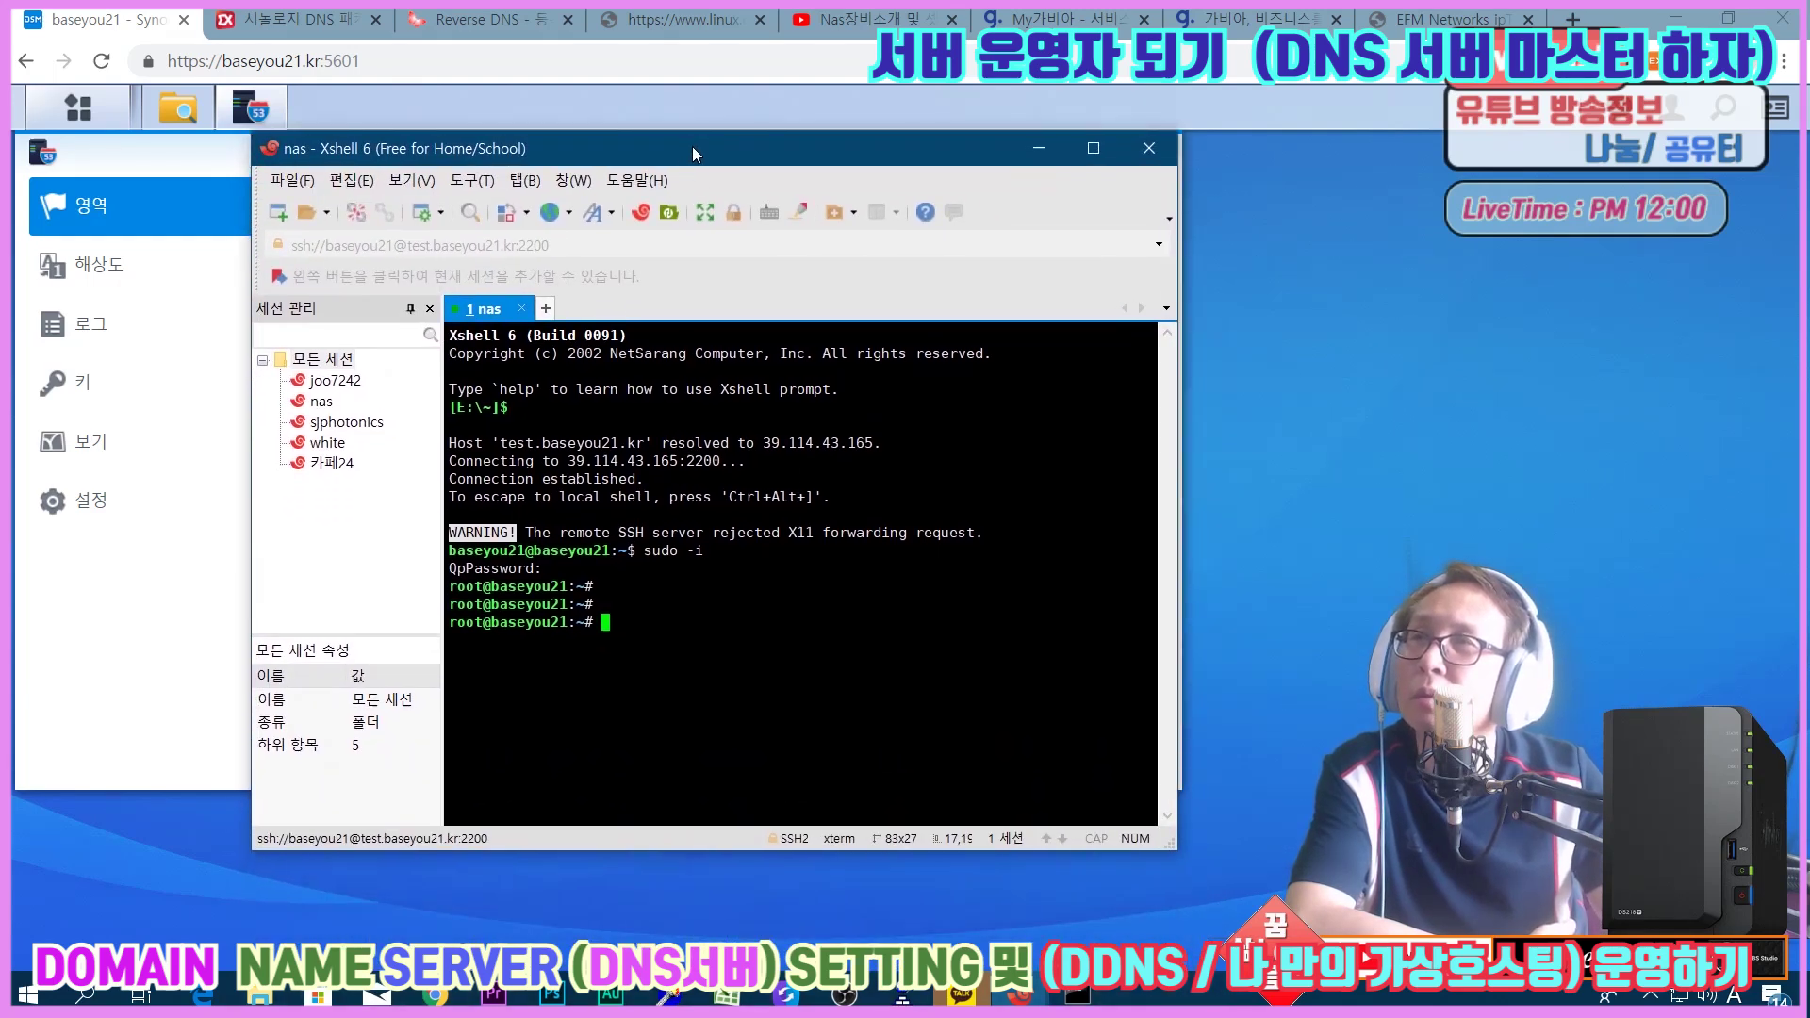
On the NAS, run nslookup baseyou21.kr, then a mistyped nslookupo reverse lookup of 39.114.43.165.
text(nslookup )
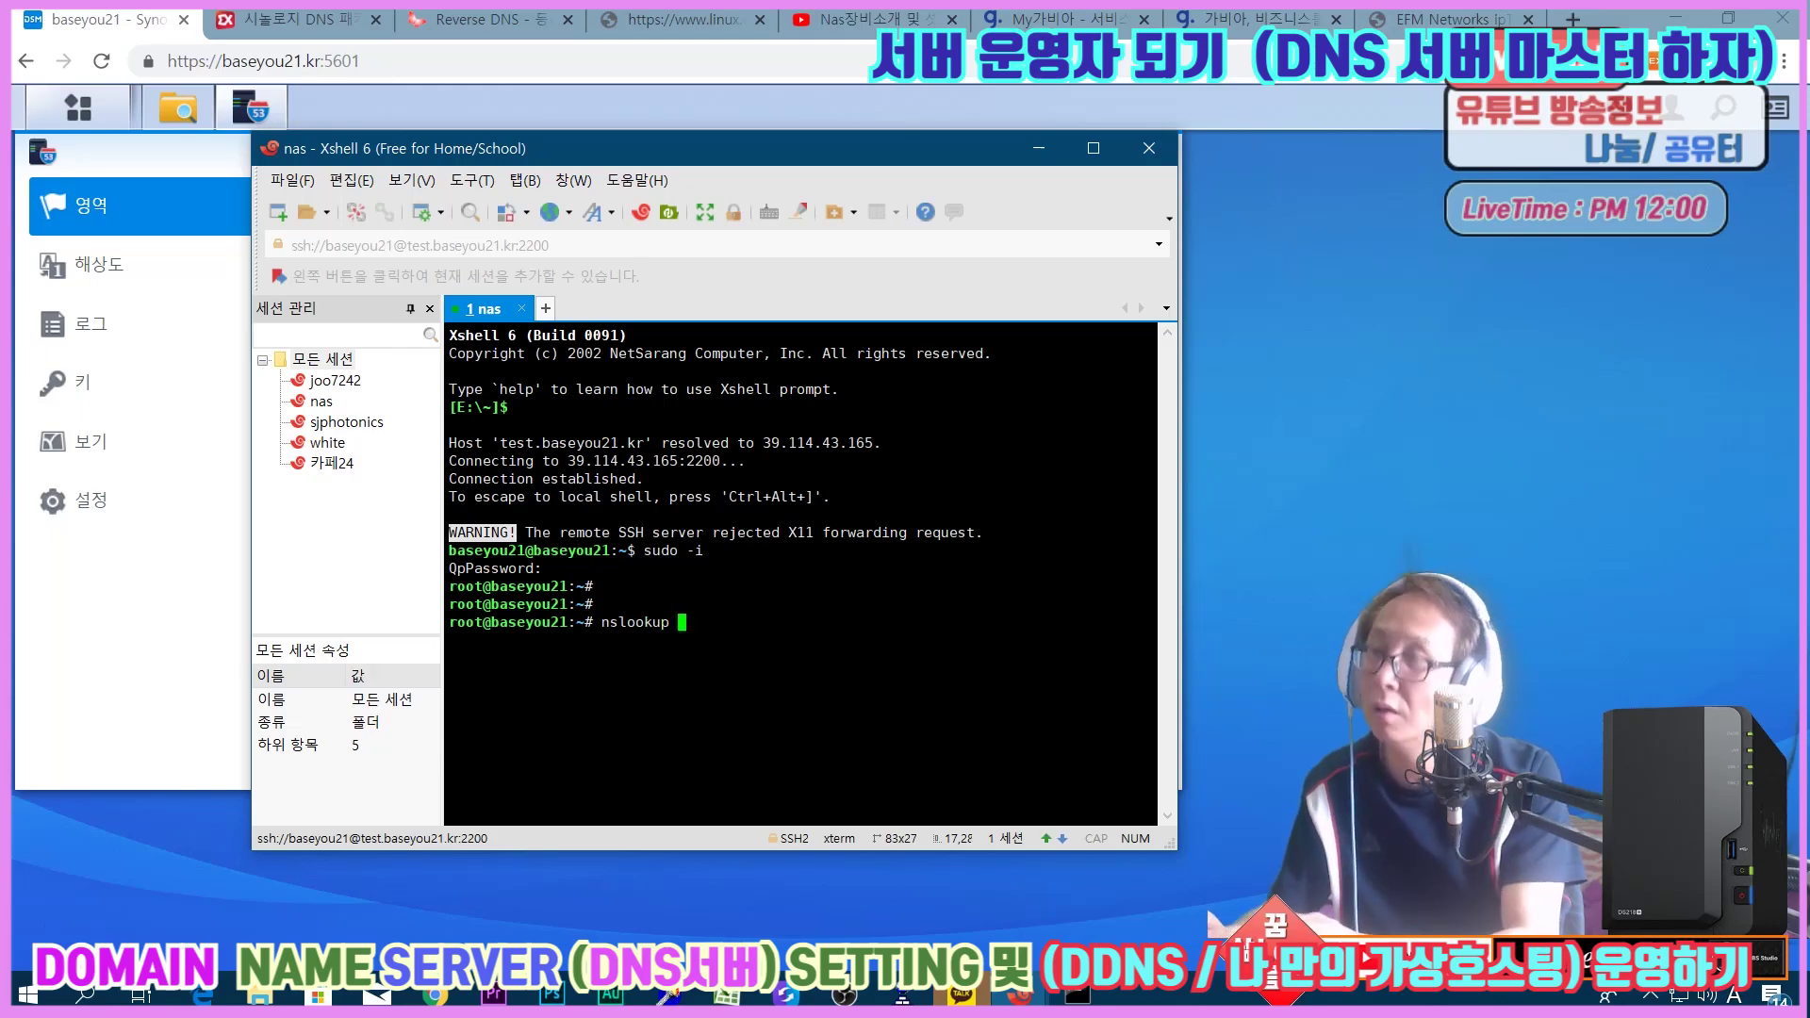
text(baseyou21)
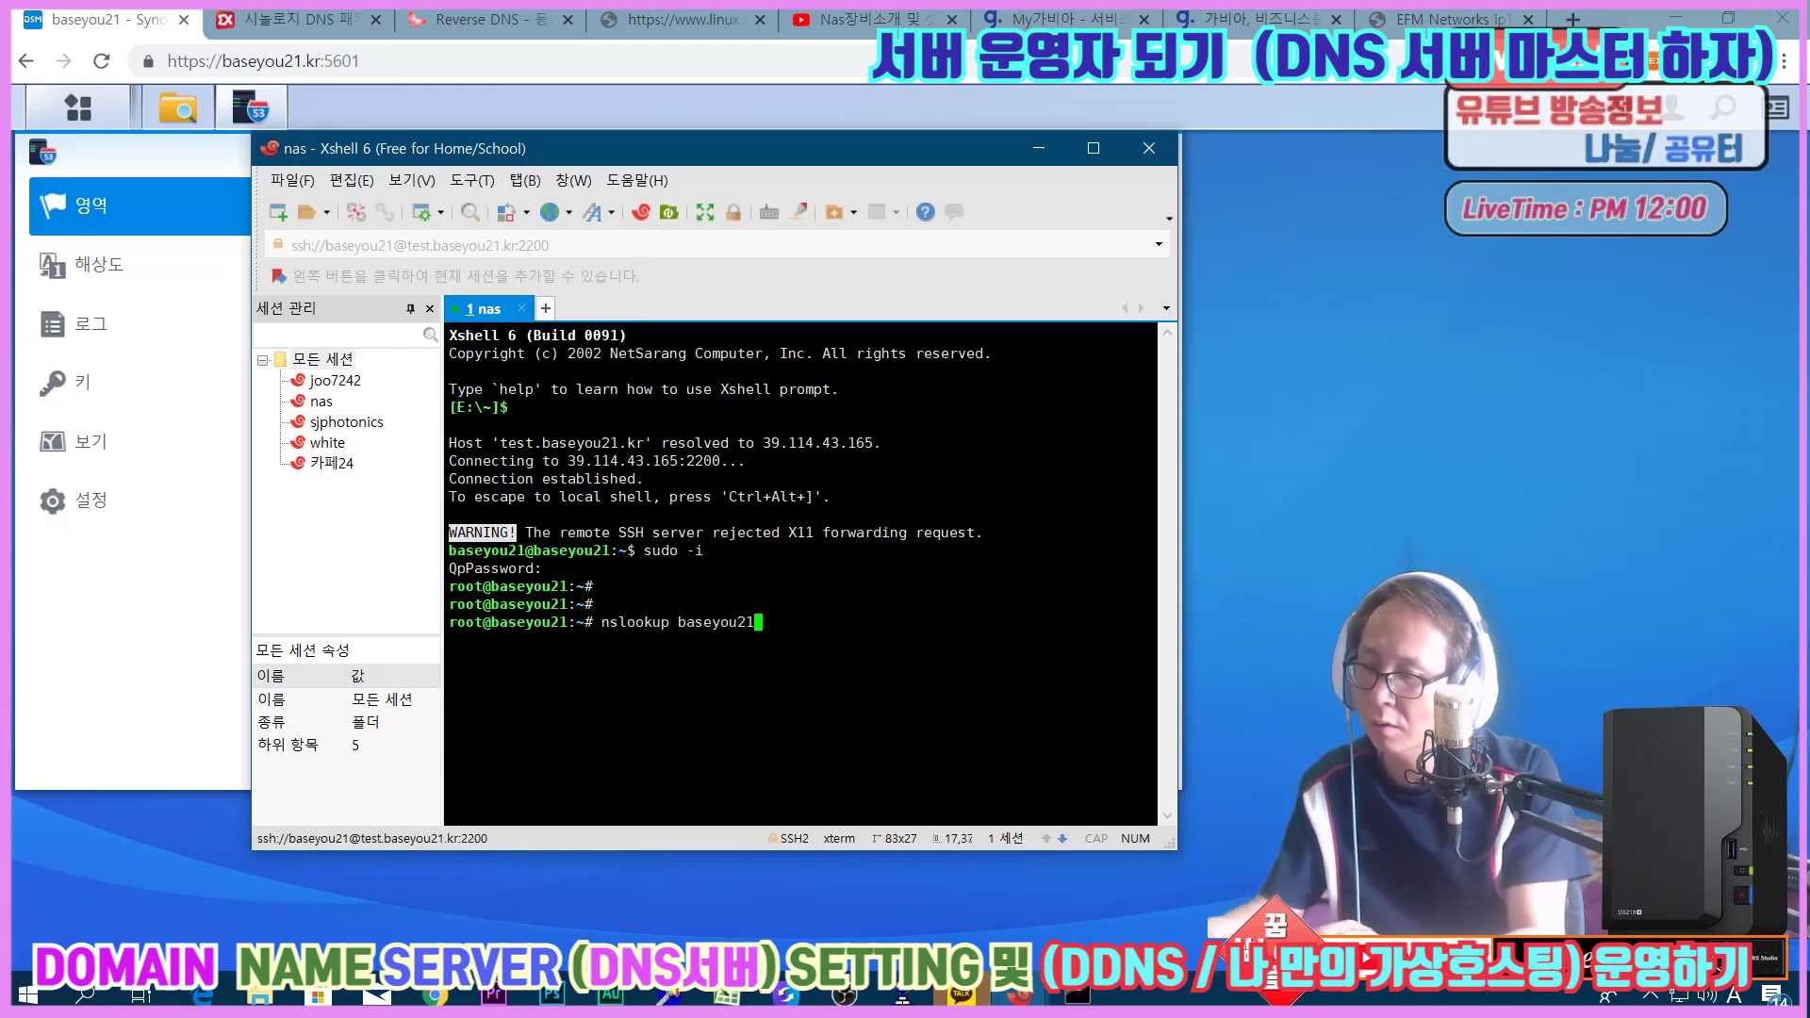
text(.kr)
key(Return)
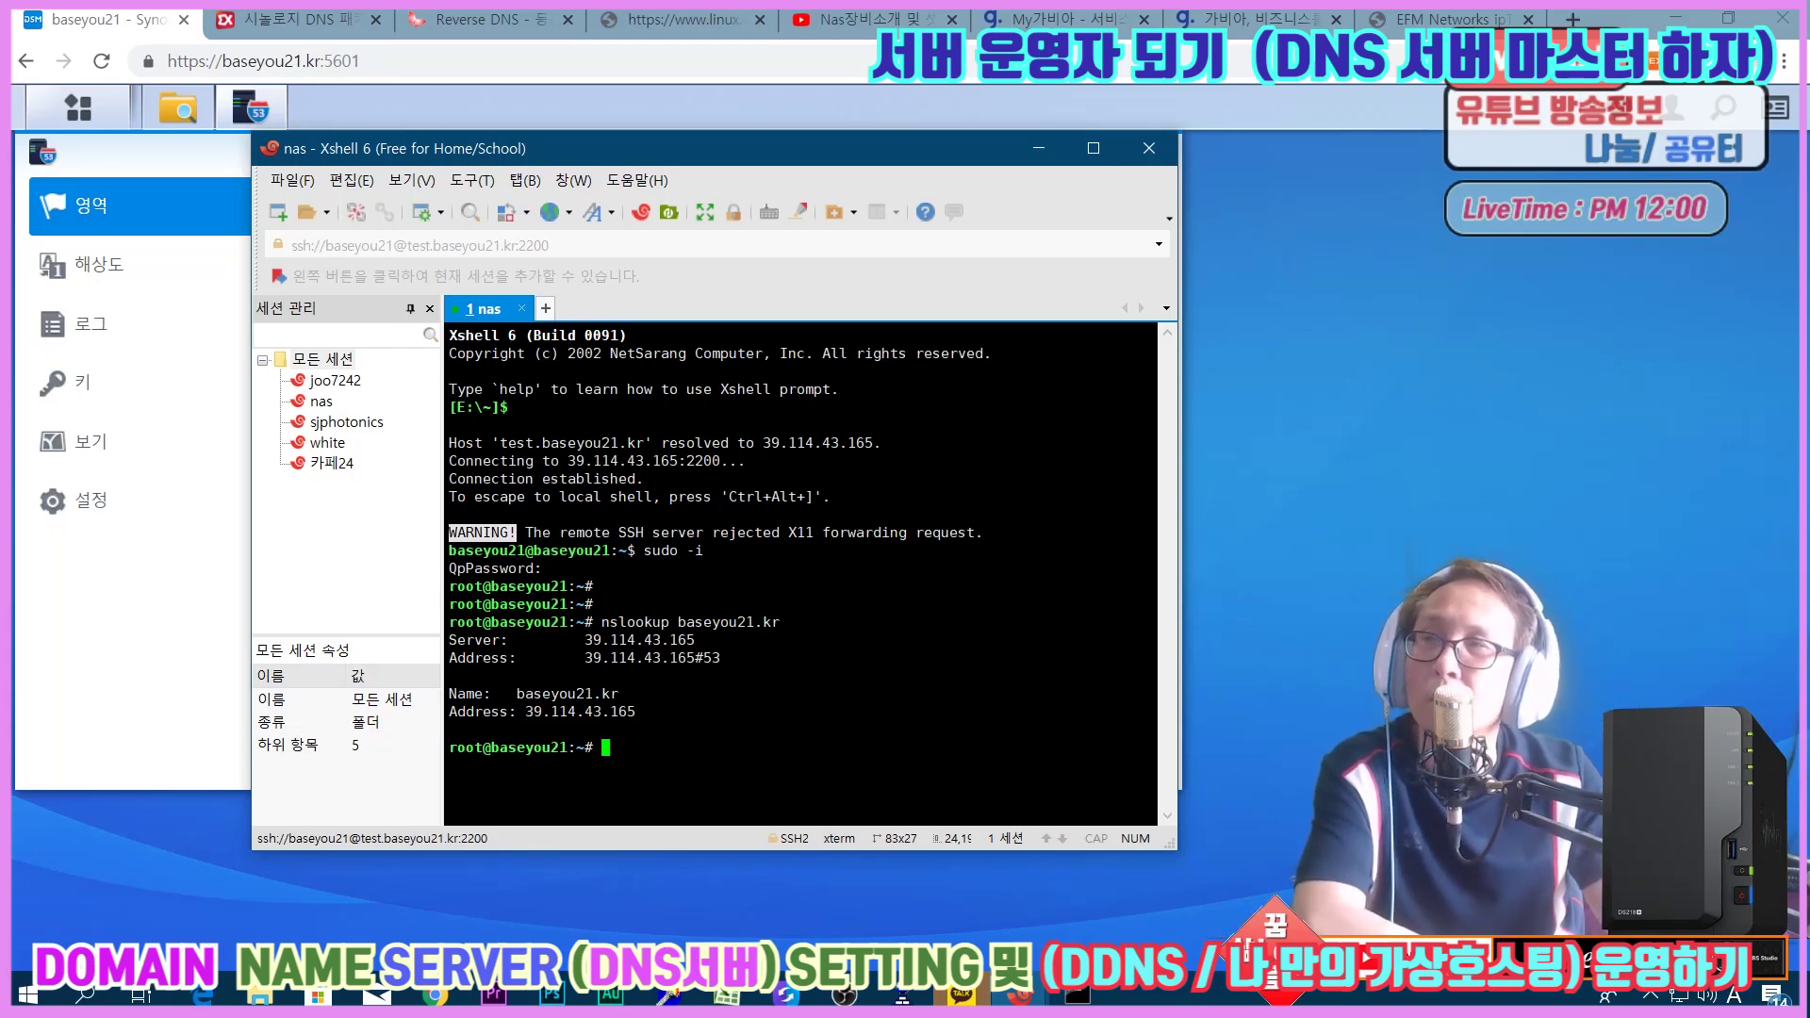
text(nslookupo 39.114.43.165)
key(Return)
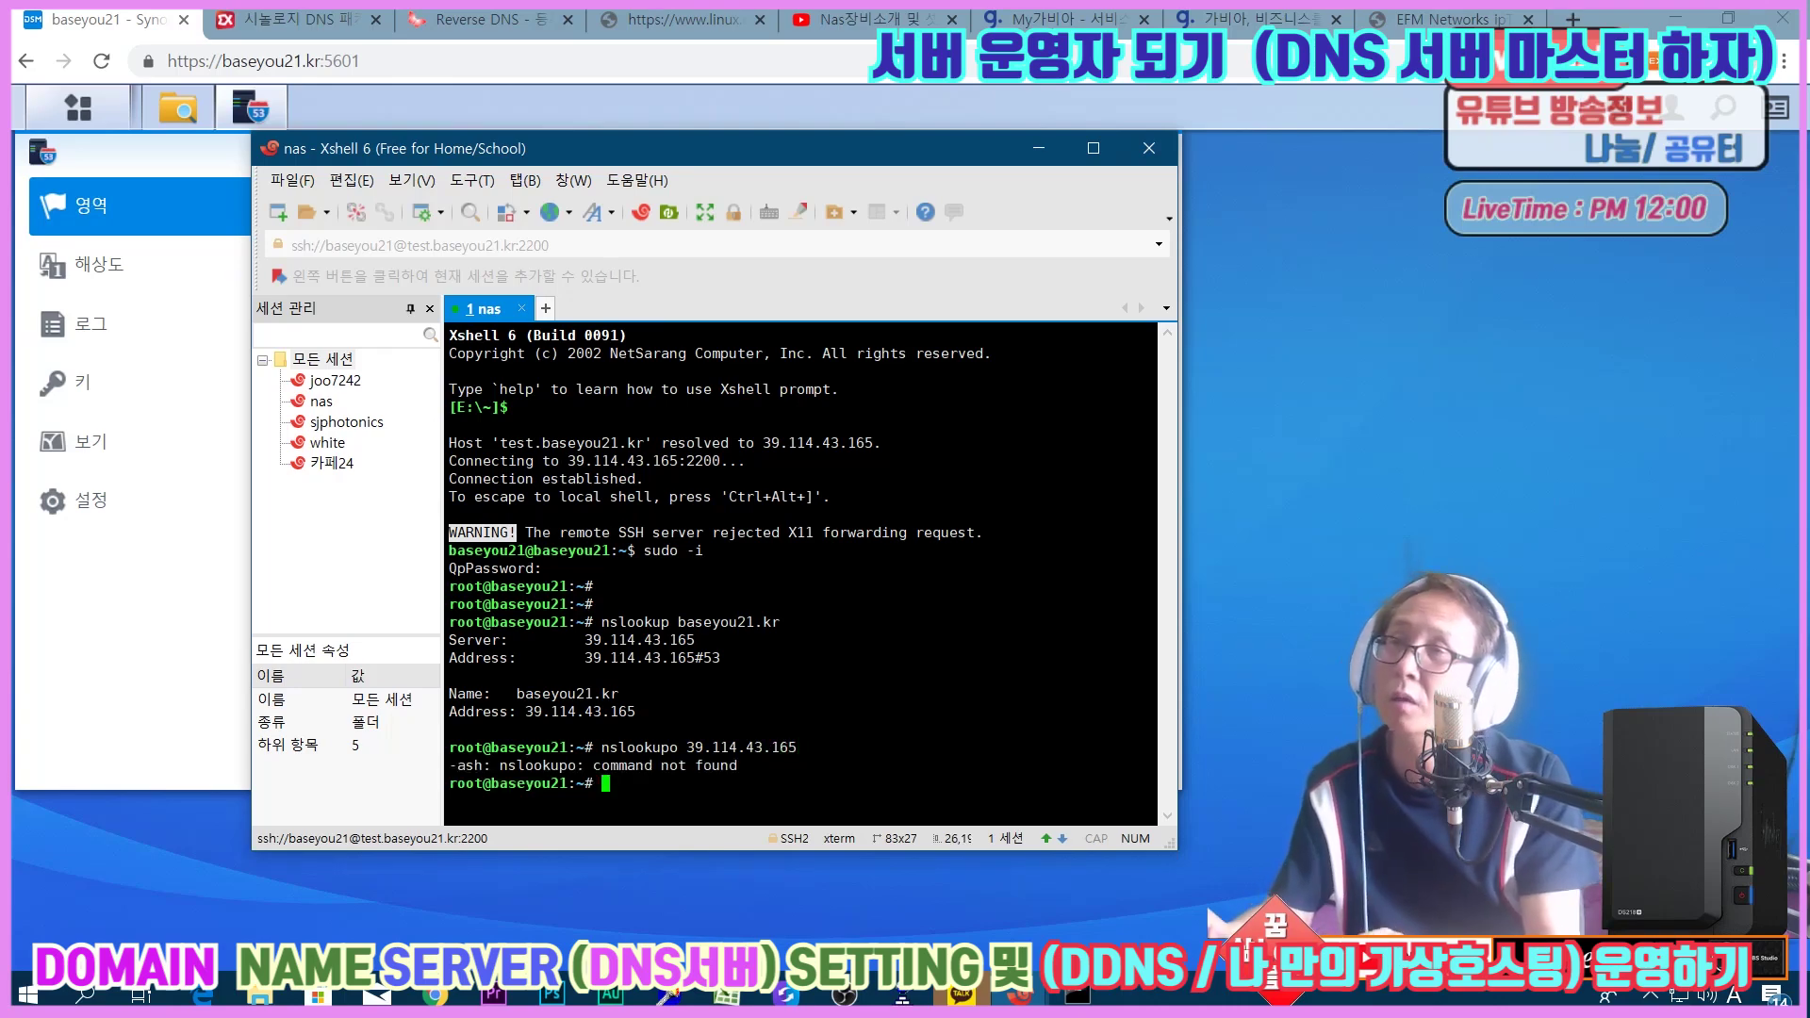
Correct the mistyped command and rerun the reverse lookup of 39.114.43.165.
key(Up)
key(Left)
key(Left)
key(Left)
key(Left)
key(Left)
key(Left)
key(Left)
key(Left)
key(Left)
key(Left)
key(Left)
key(Left)
key(Left)
key(Left)
key(Left)
key(Delete)
key(Return)
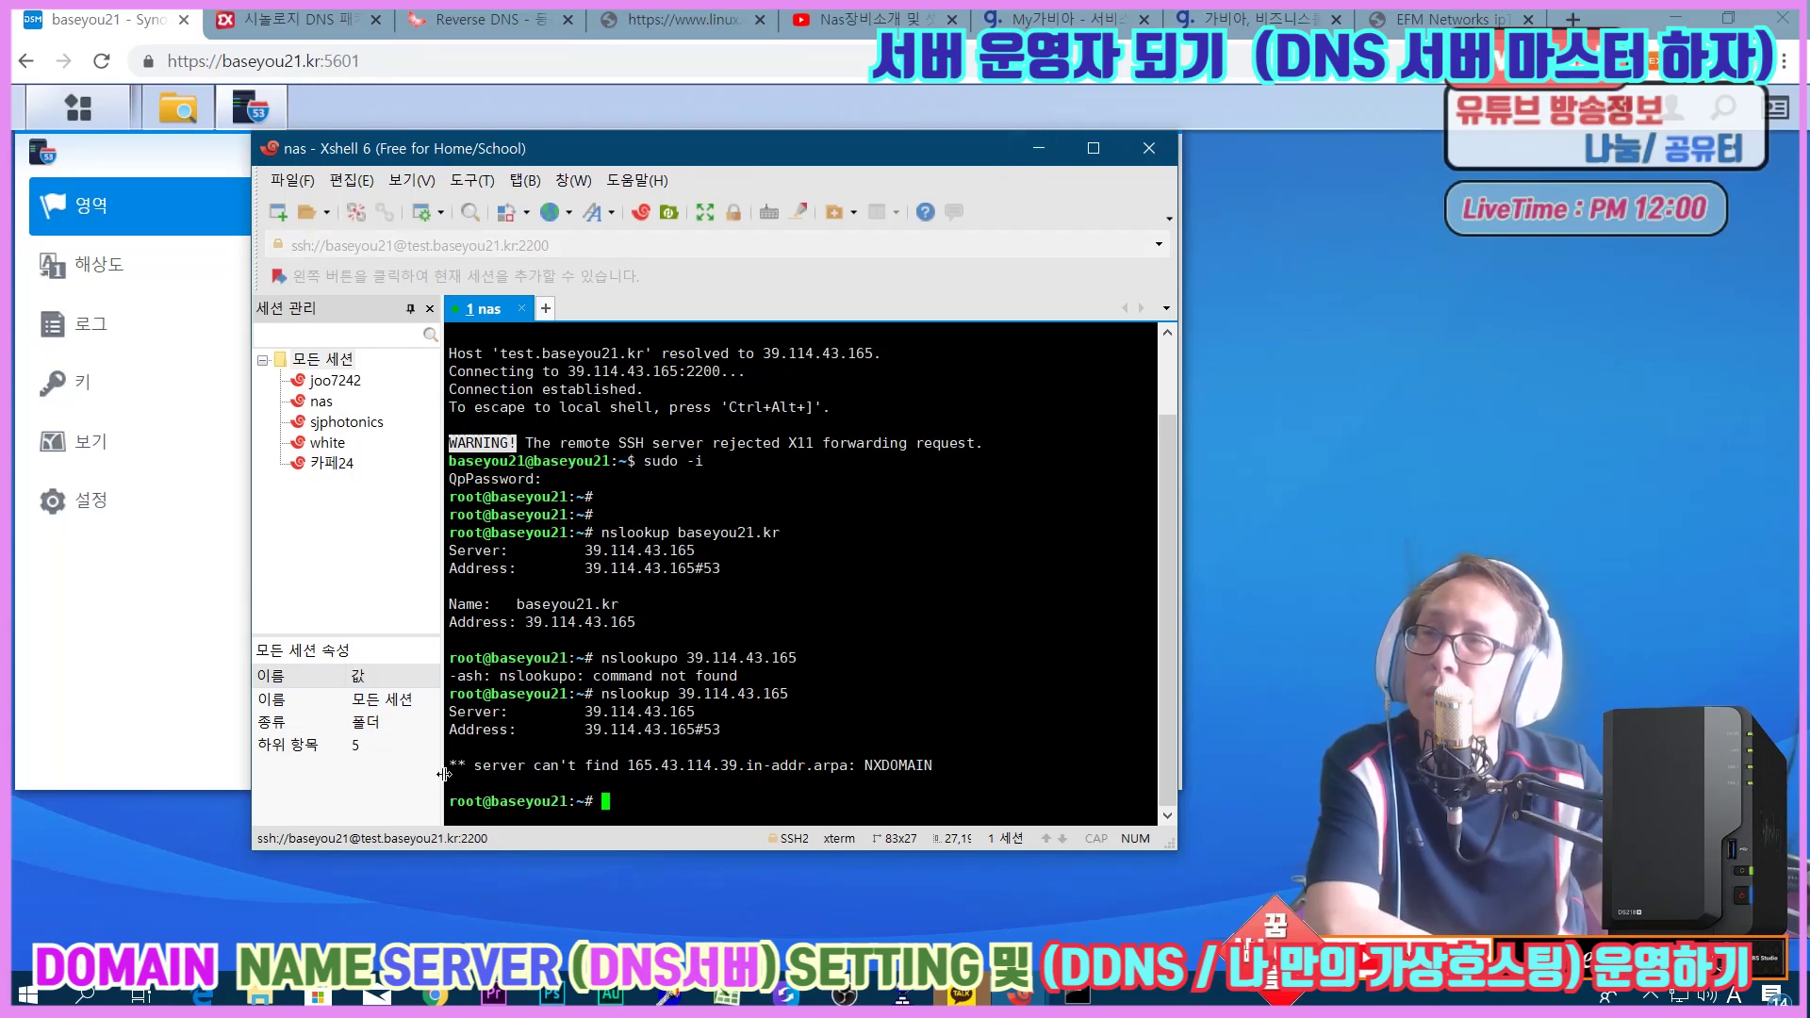
Highlight the unfound 165.43.114.39.in-addr.arpa name in the NXDOMAIN error, then minimize Xshell.
drag(457, 765, 815, 766)
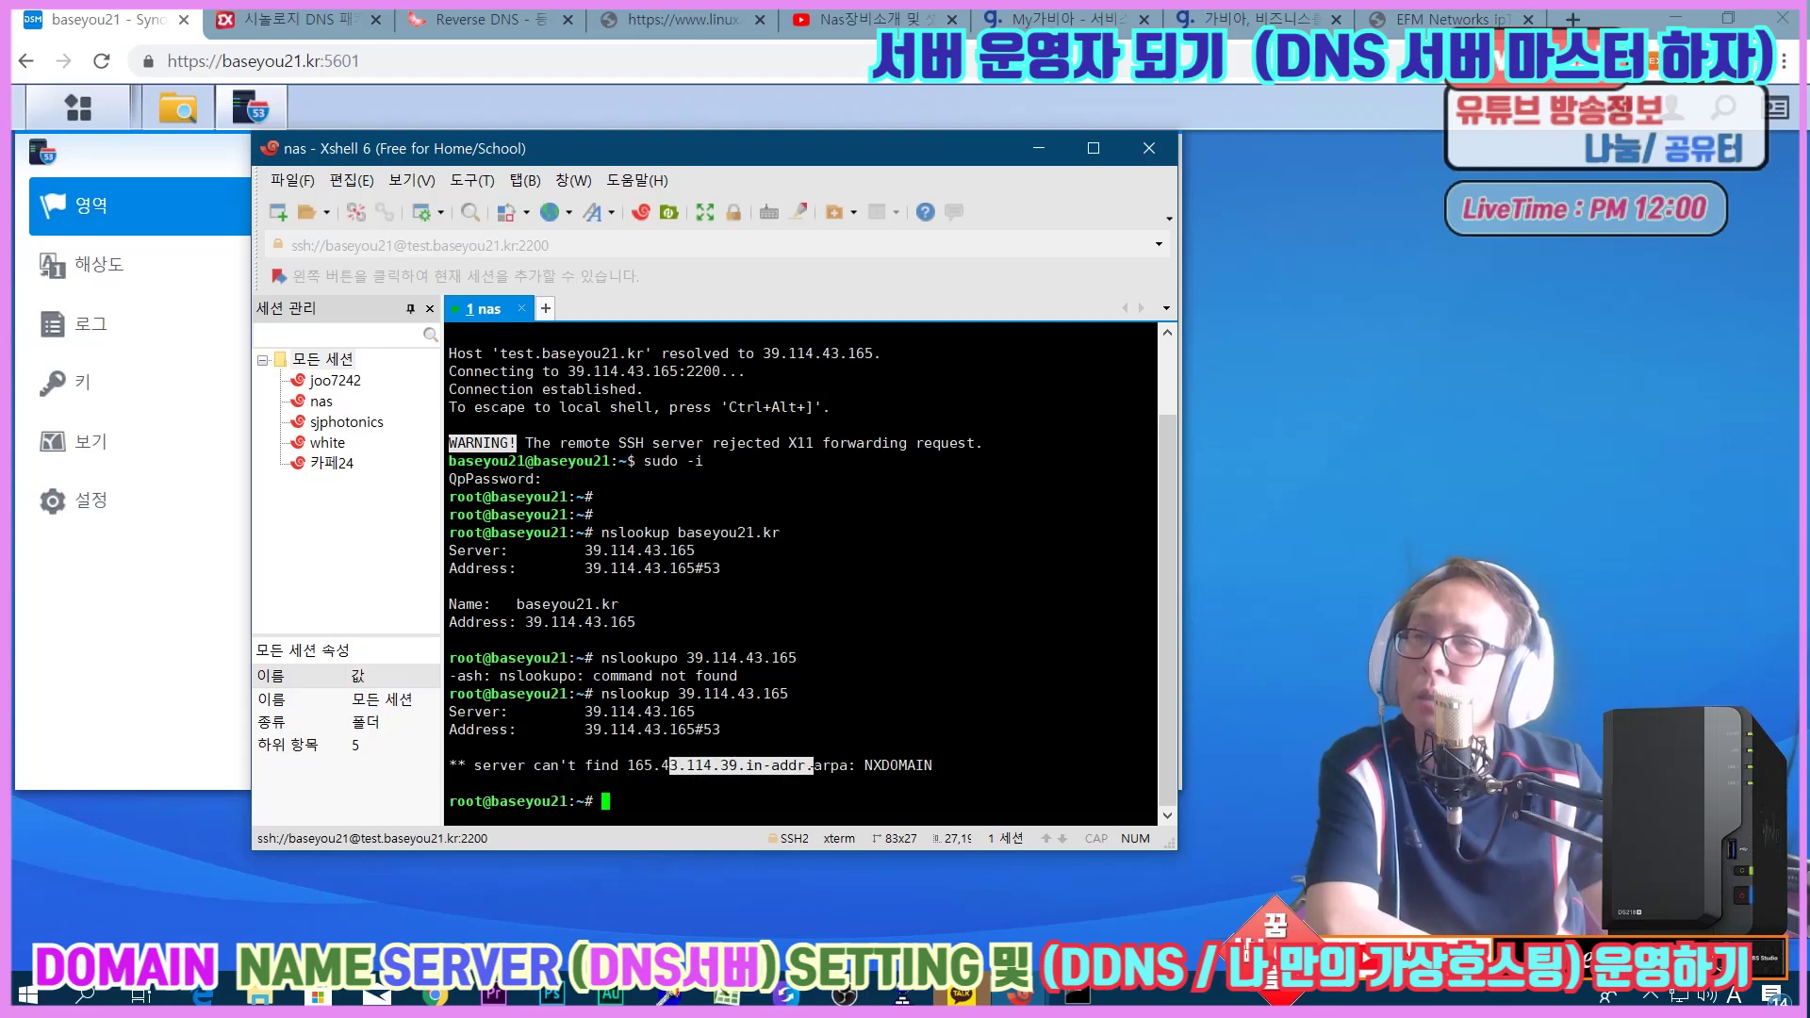
click(815, 765)
drag(627, 765, 813, 765)
click(779, 765)
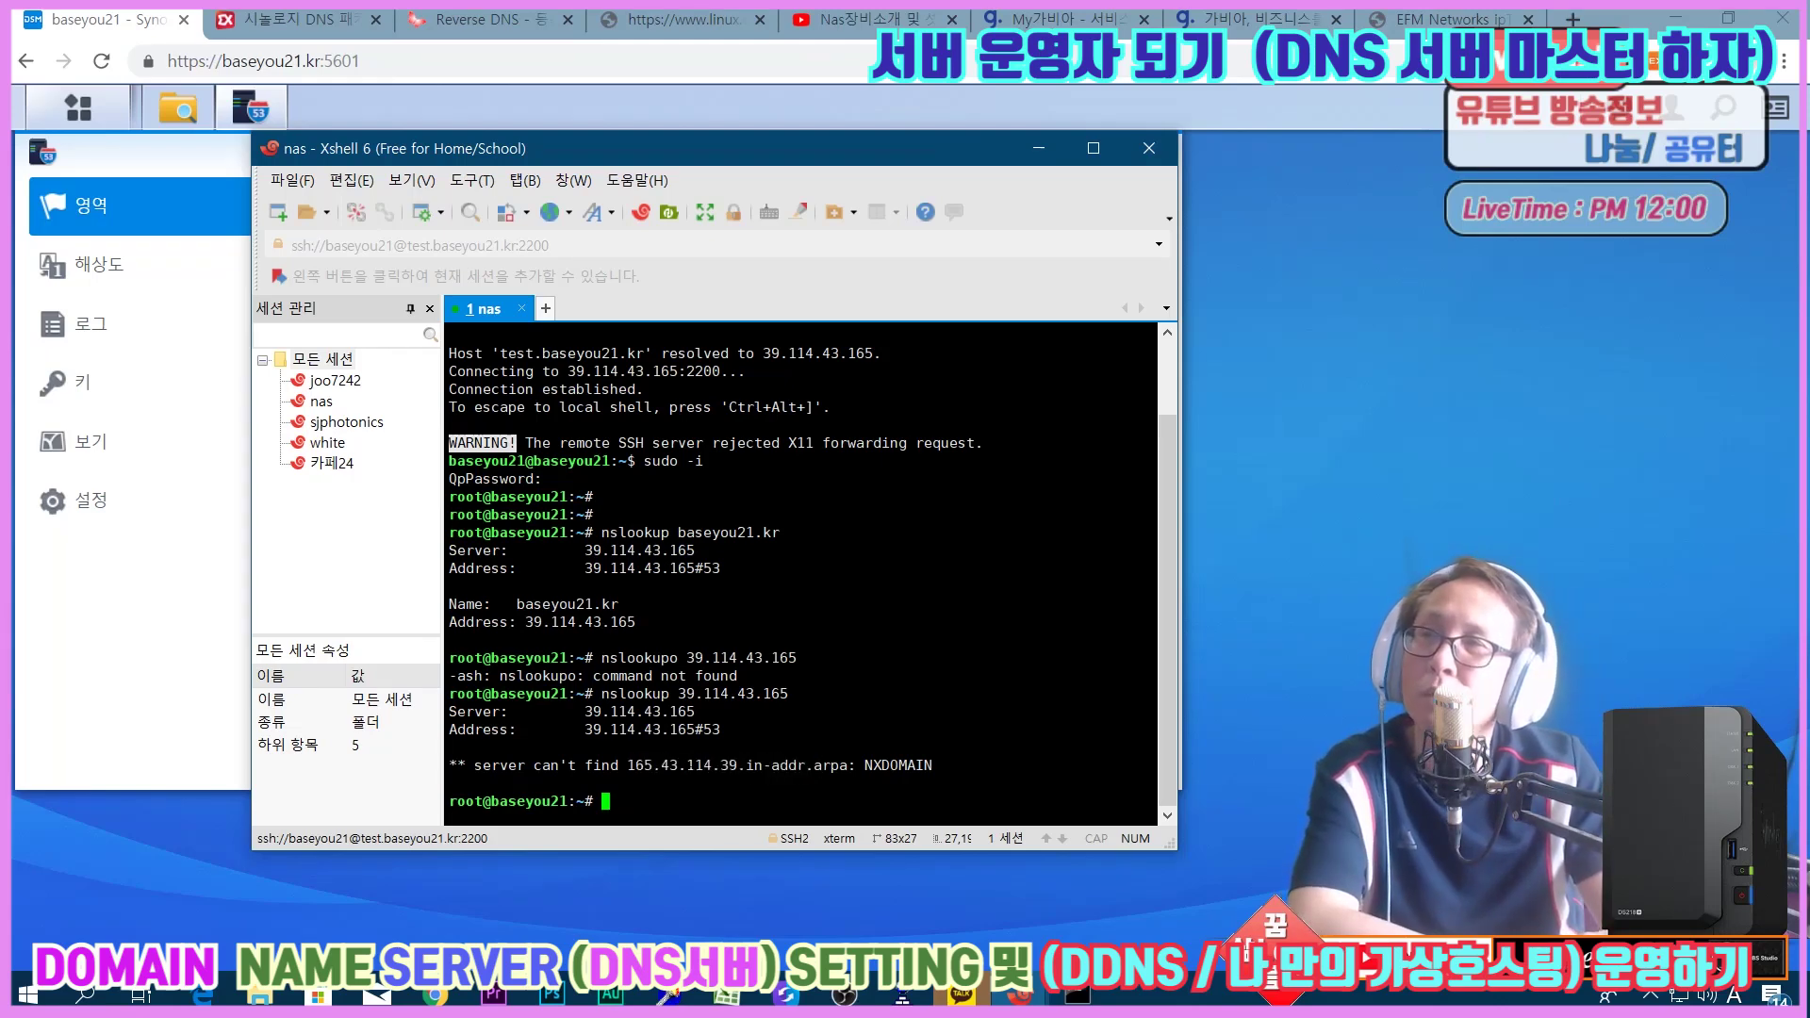
drag(627, 765, 696, 766)
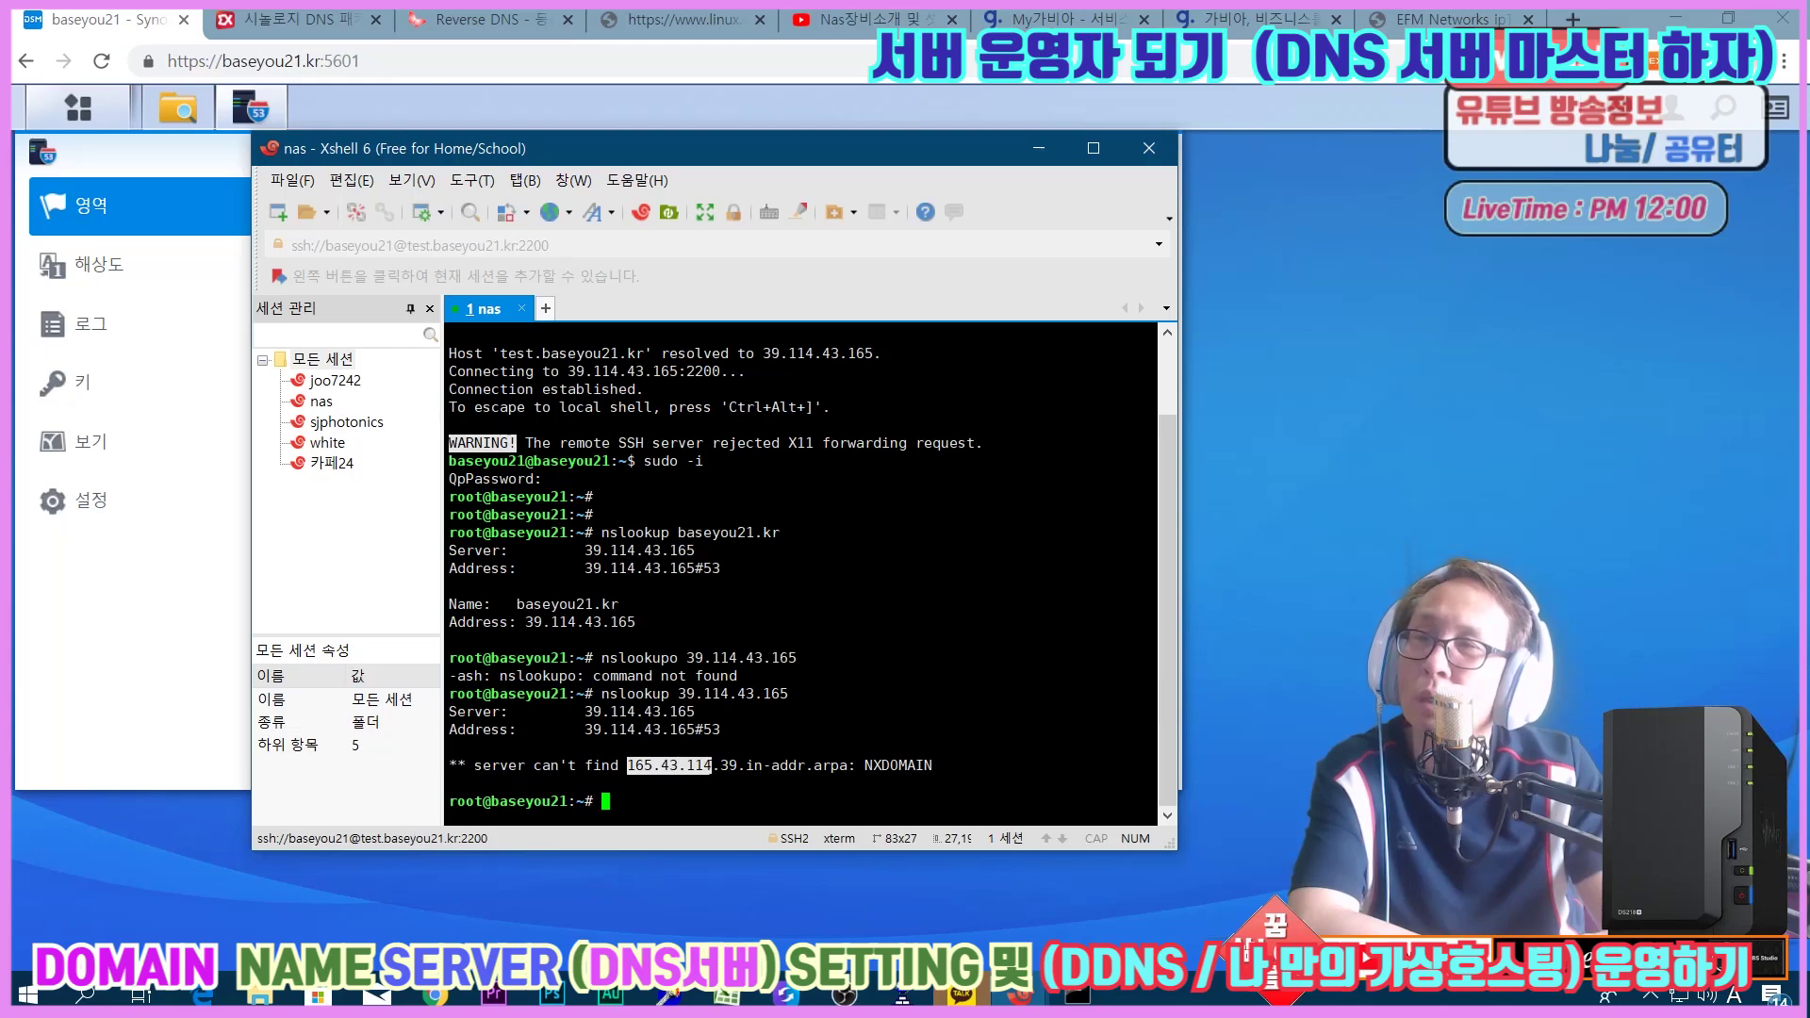
drag(740, 765, 932, 765)
click(740, 765)
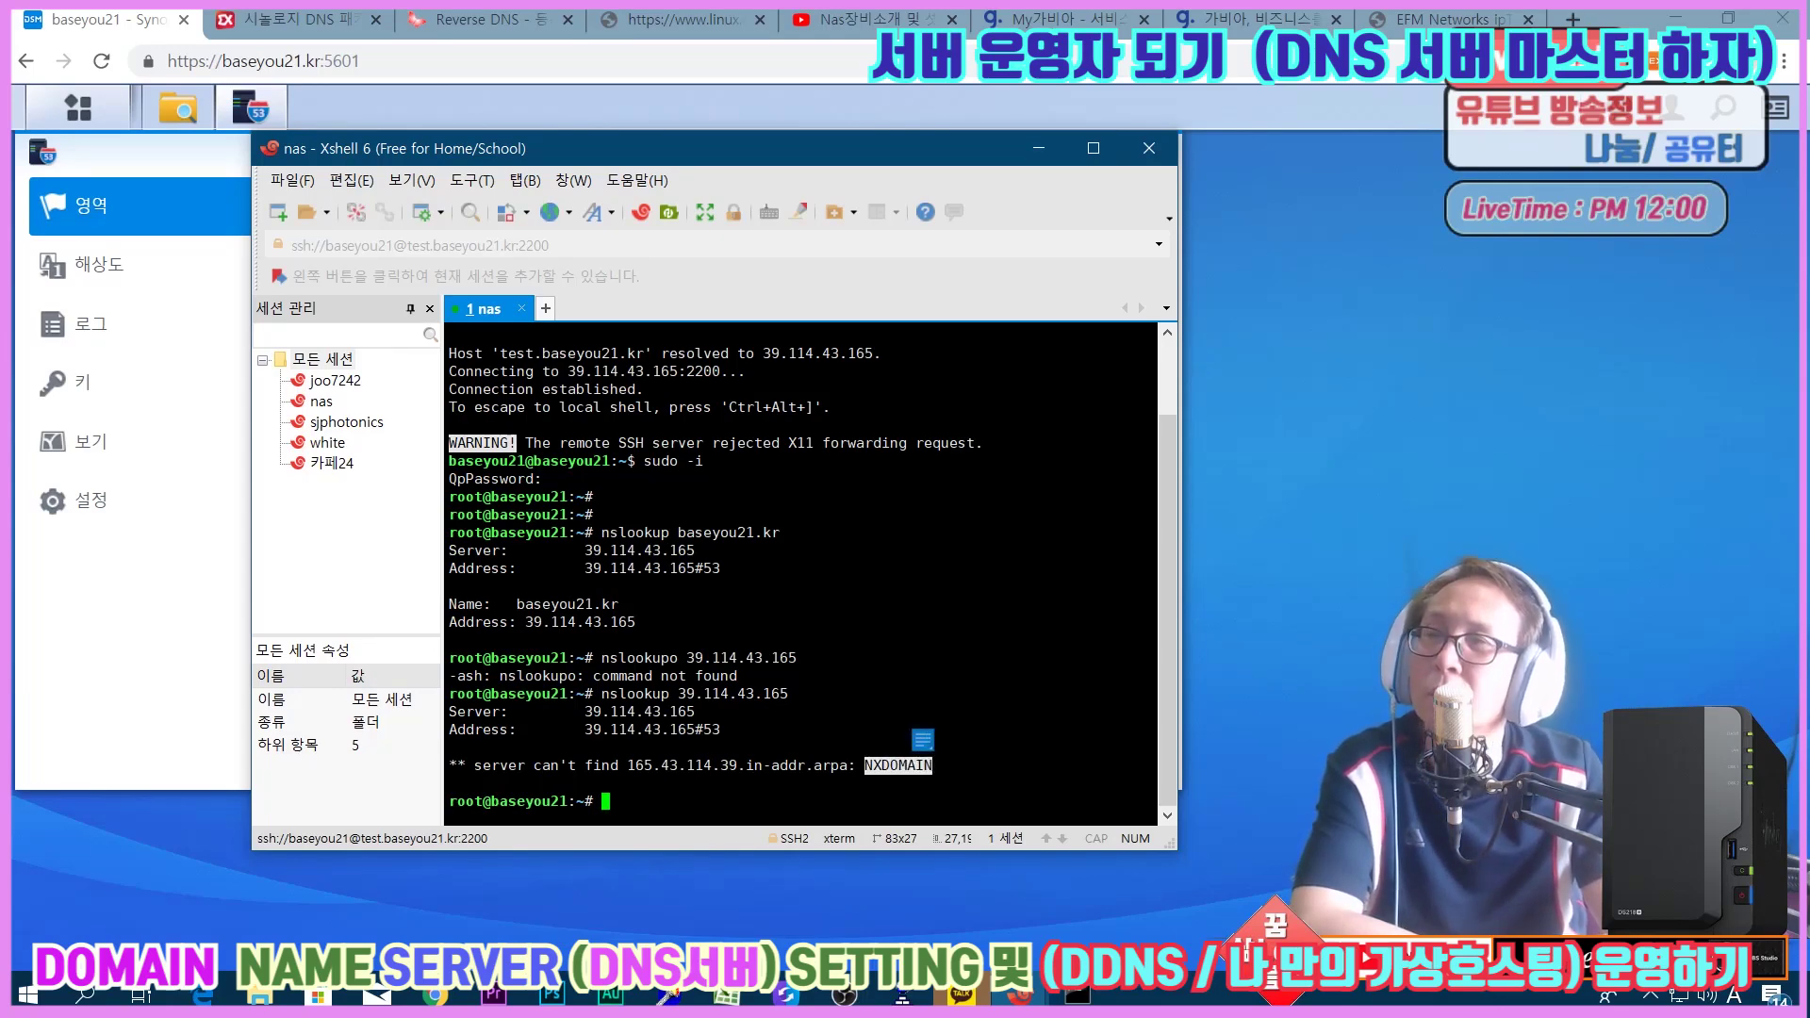
drag(457, 766, 806, 765)
click(806, 765)
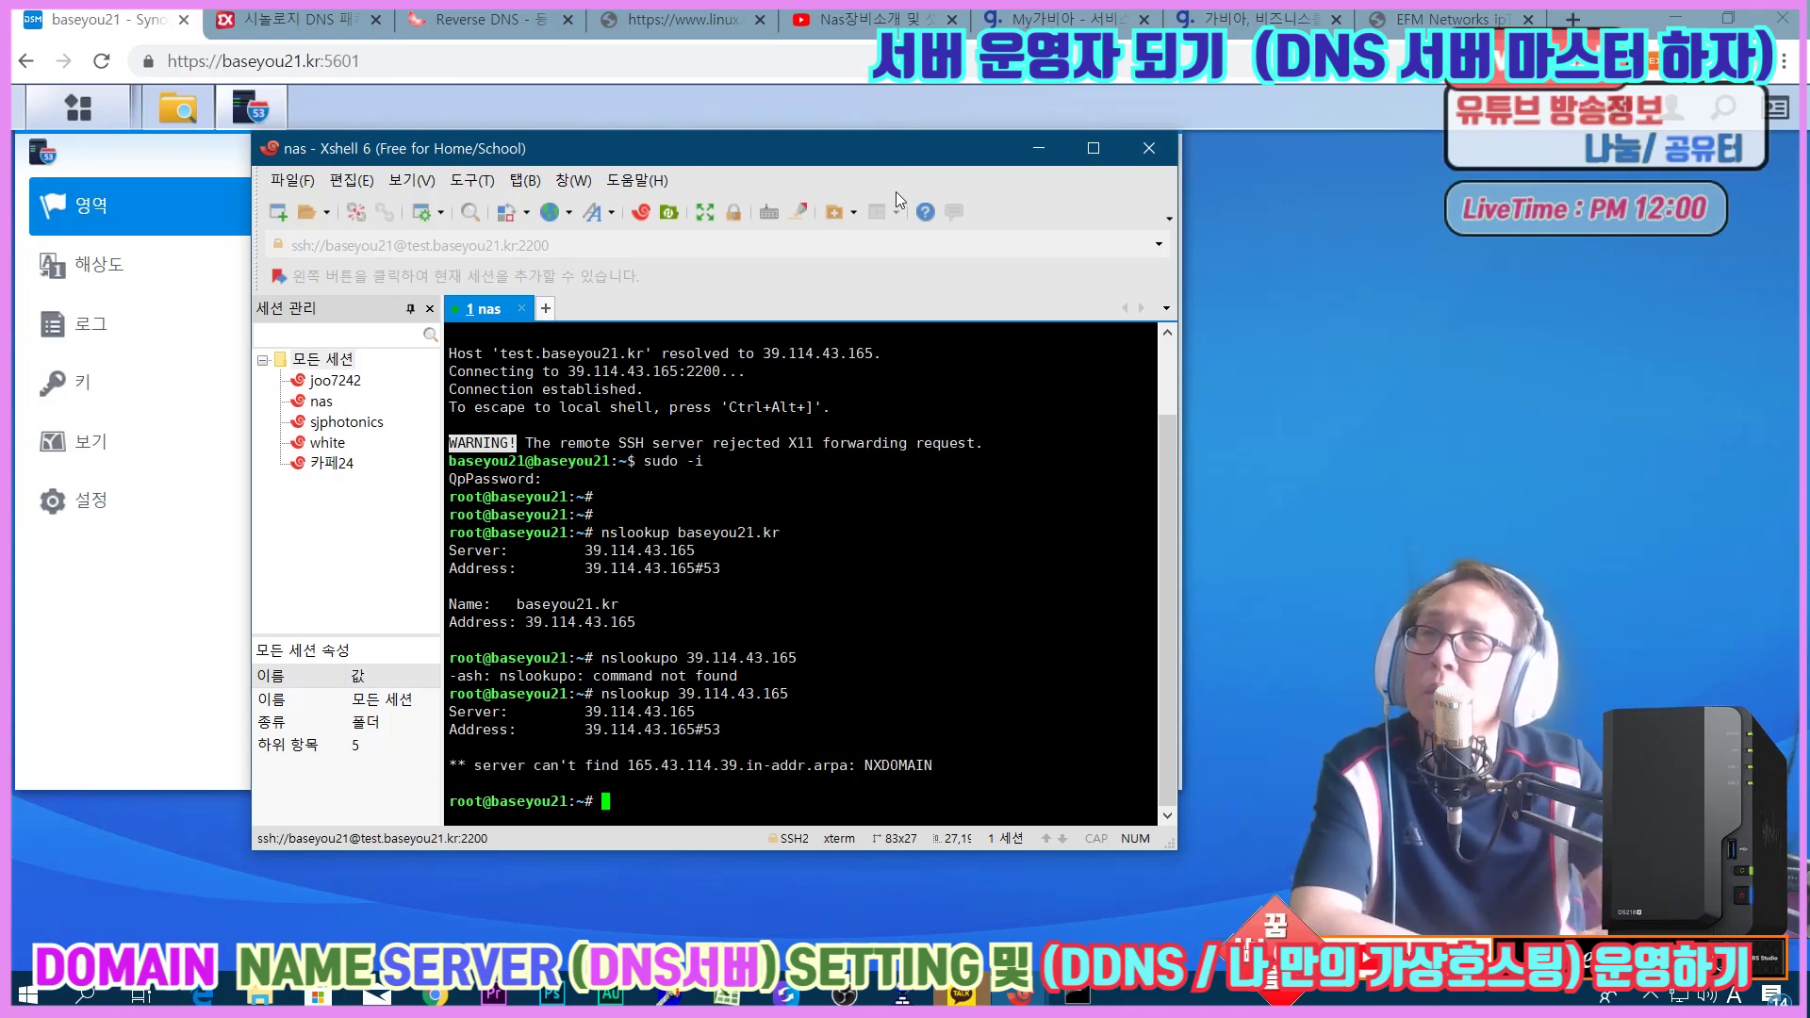
click(1038, 151)
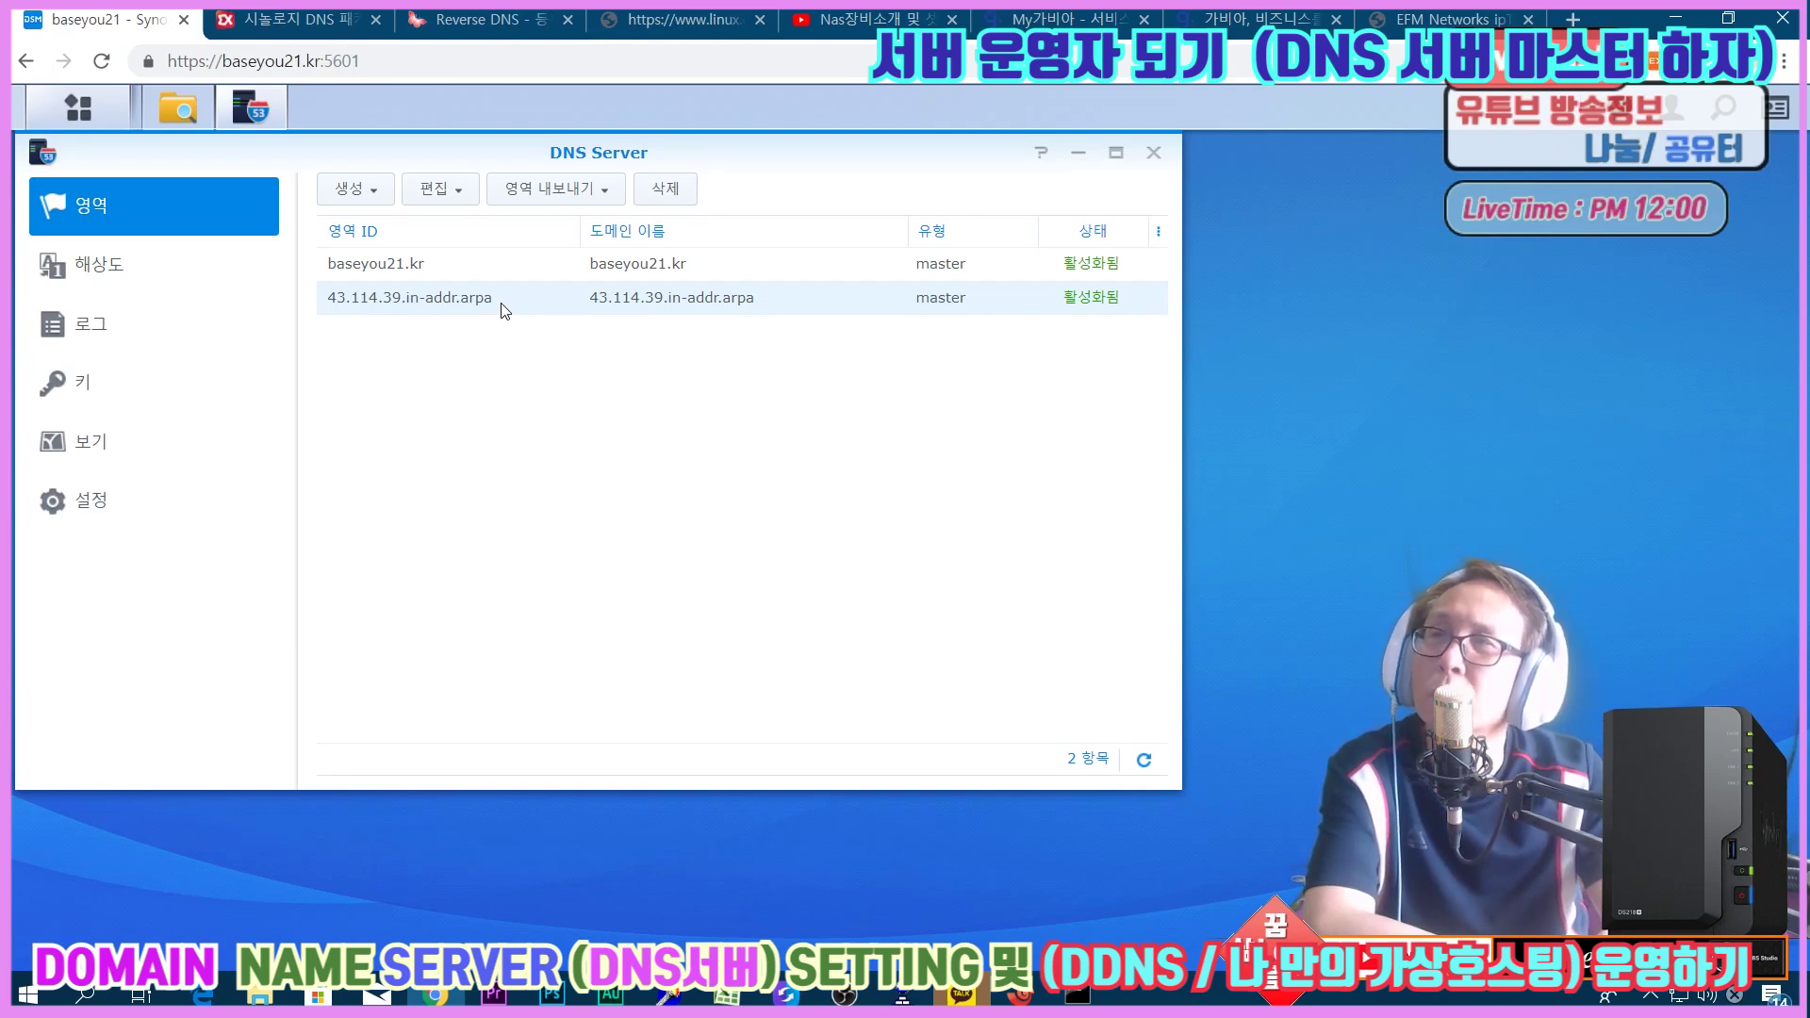
Open the 43.114.39.in-addr.arpa zone's records, select the NS record, and open the Create menu.
double_click(502, 304)
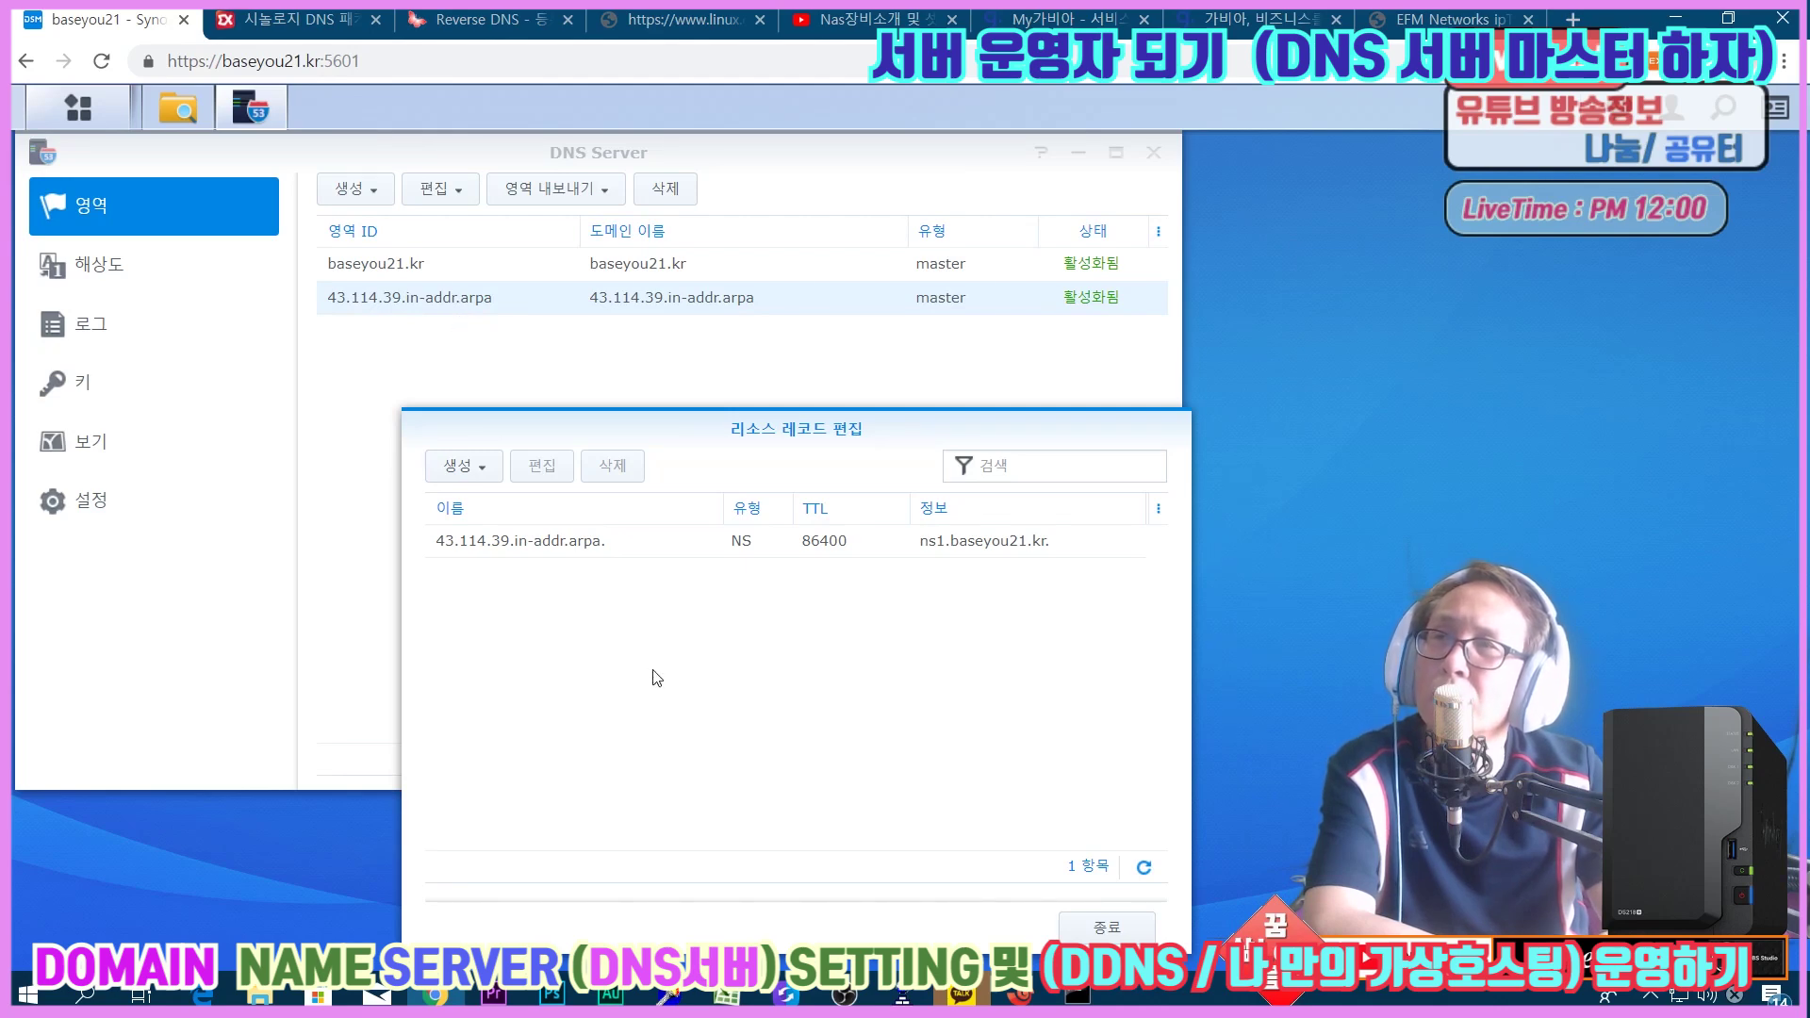
click(549, 554)
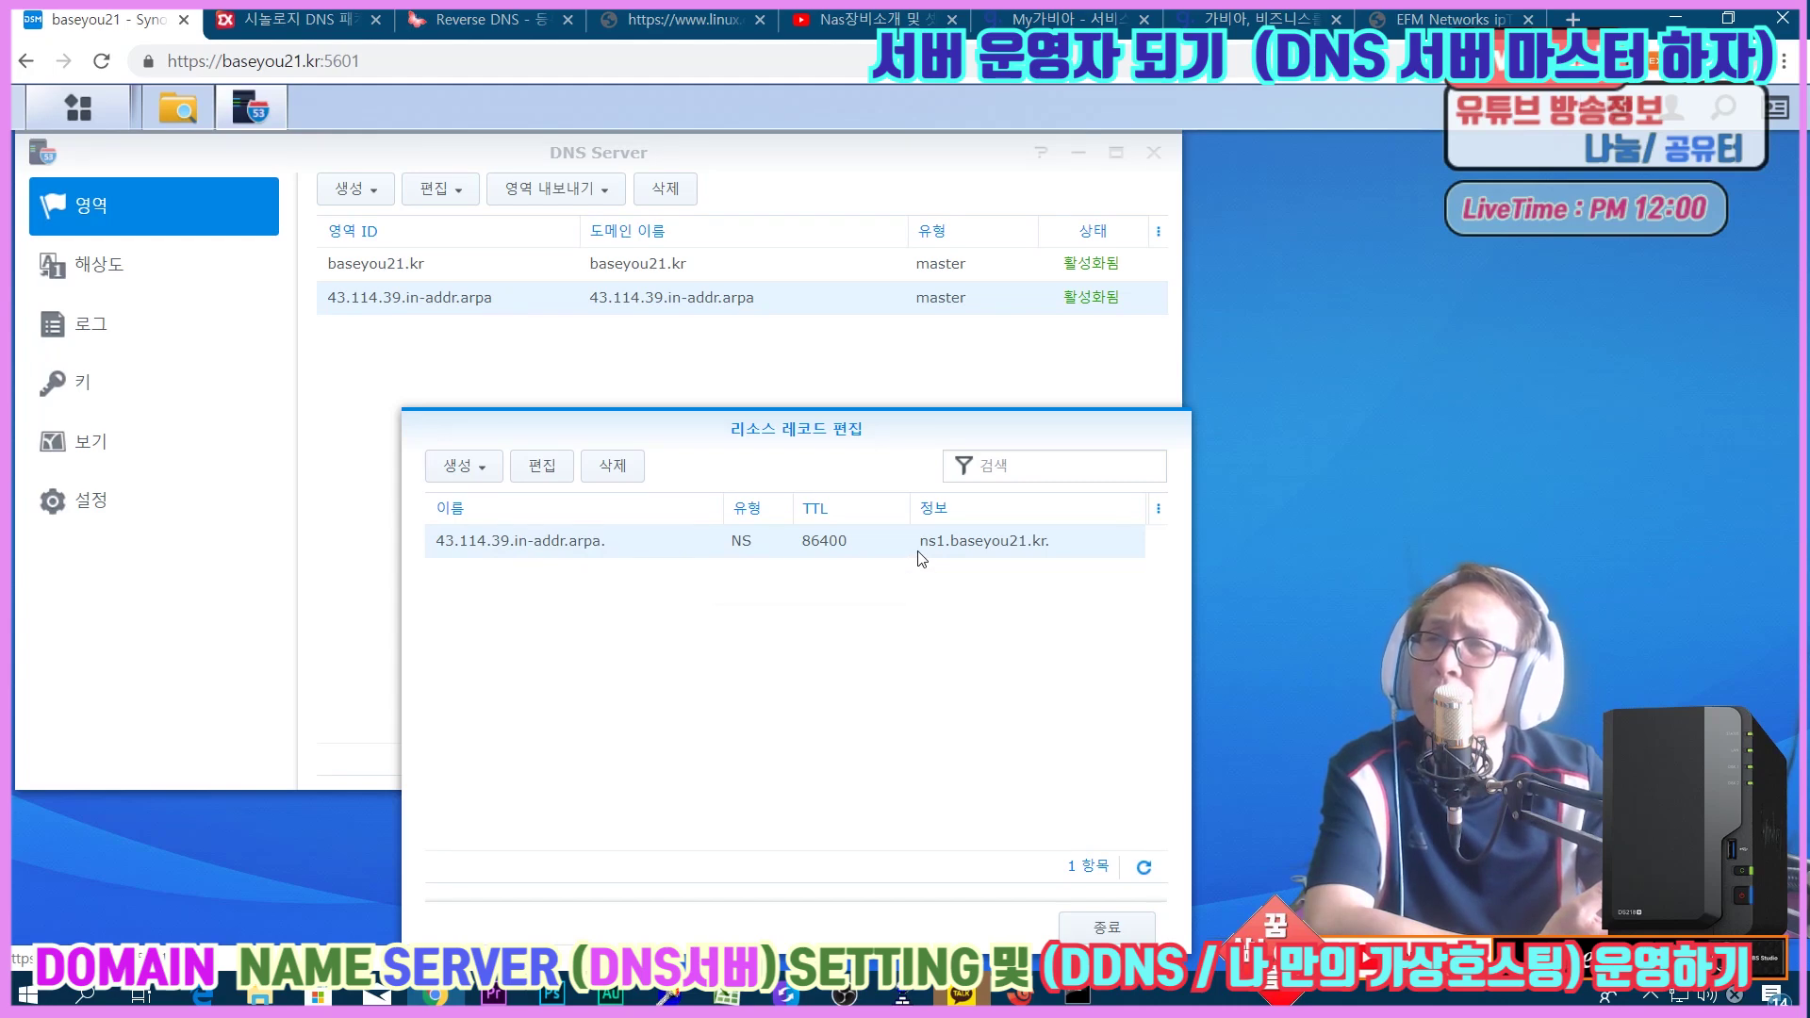
click(462, 467)
Start a PTR record named 165, cancel it, and save the NS record with name 165.
click(468, 509)
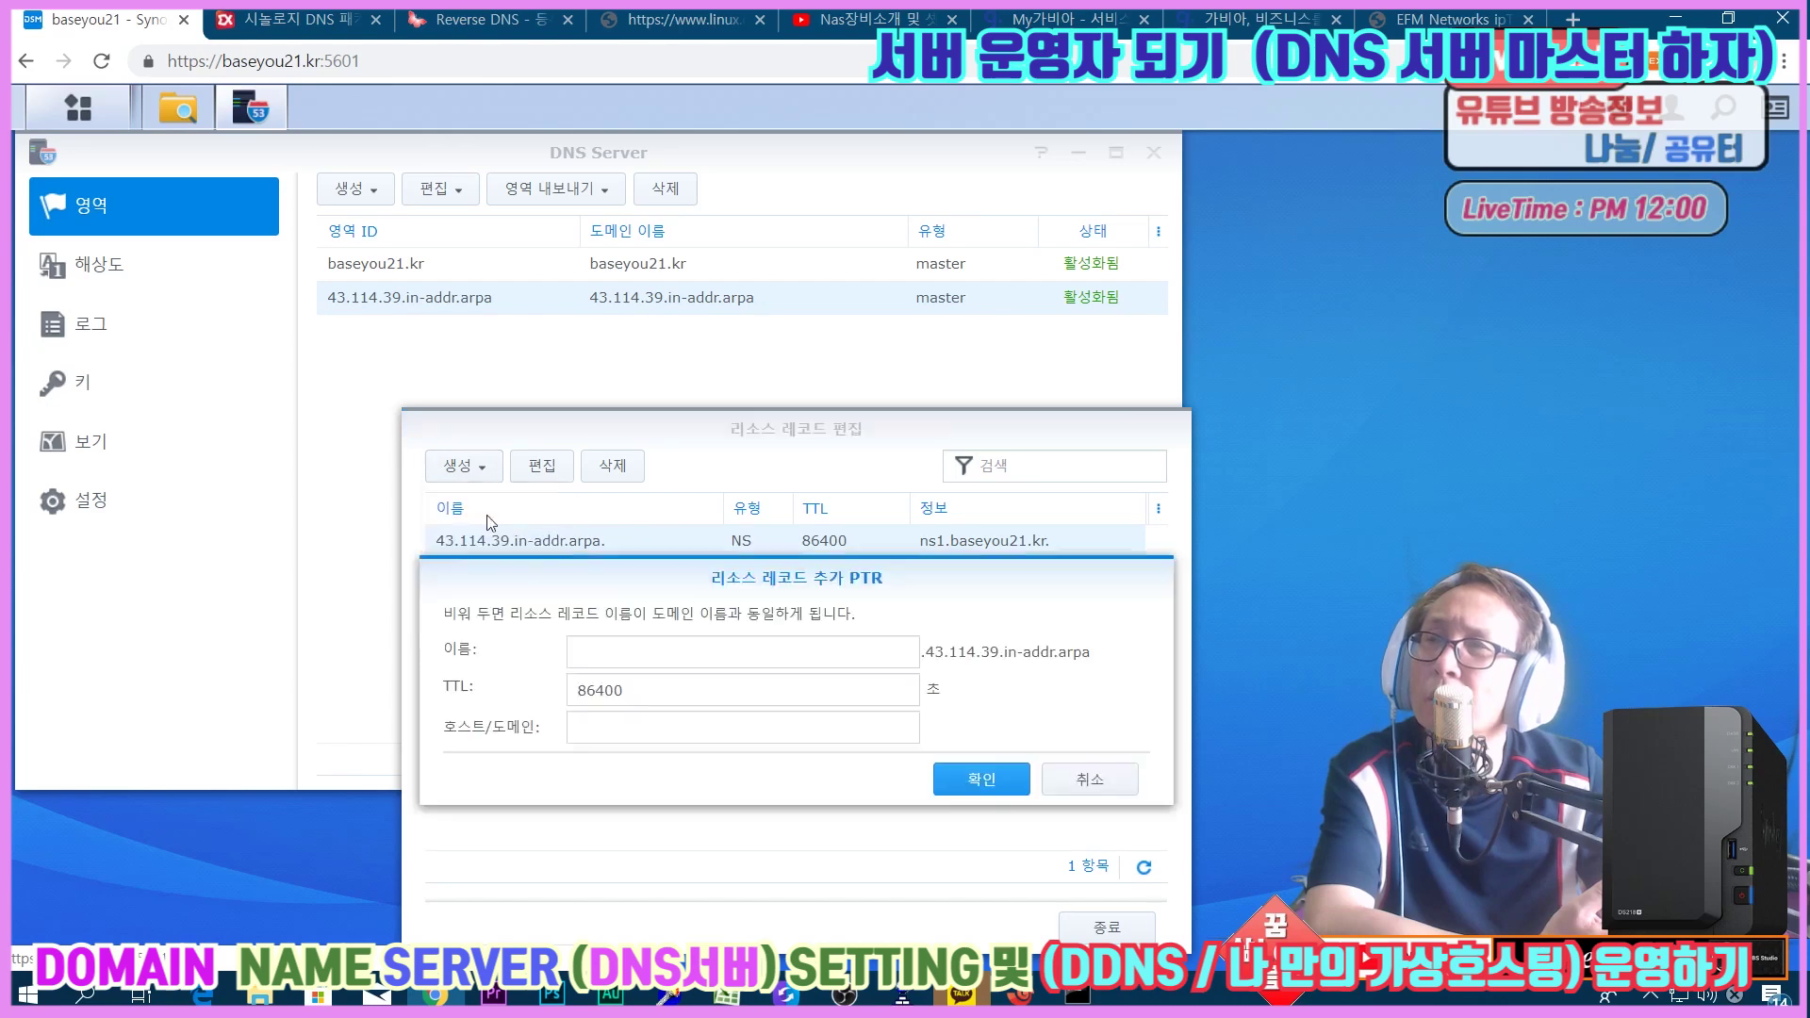
click(829, 651)
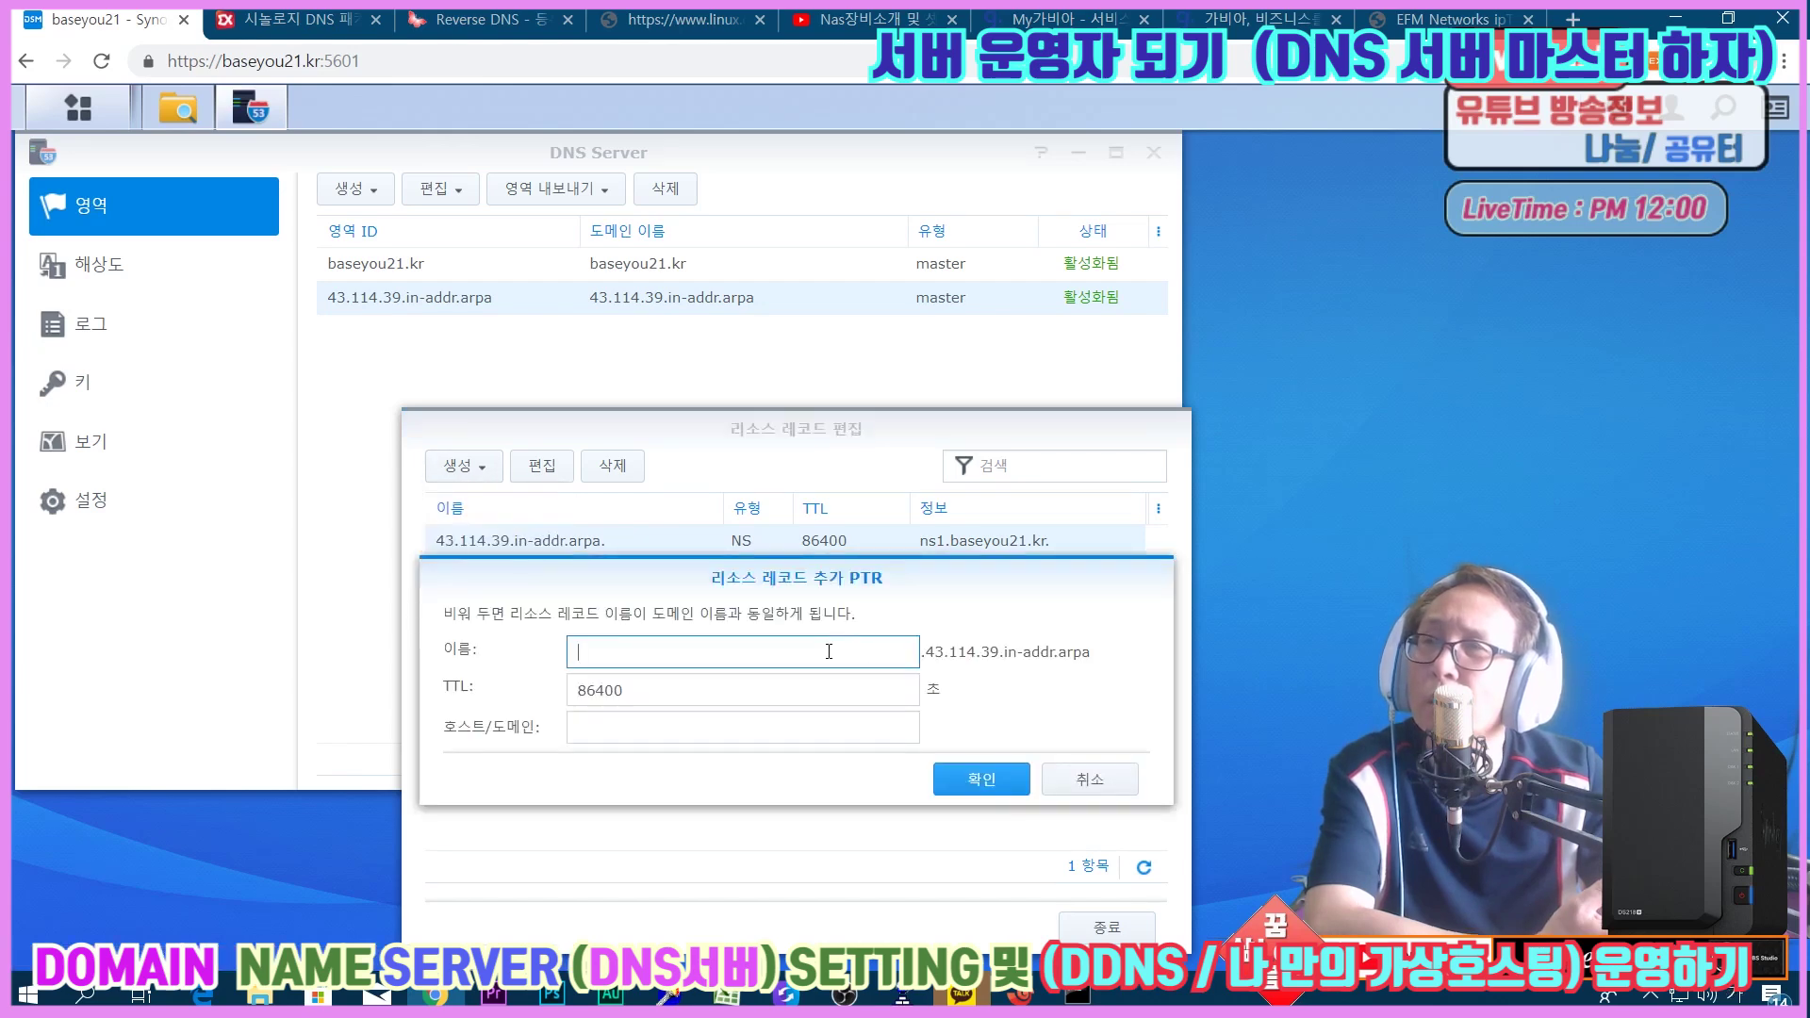
text(165)
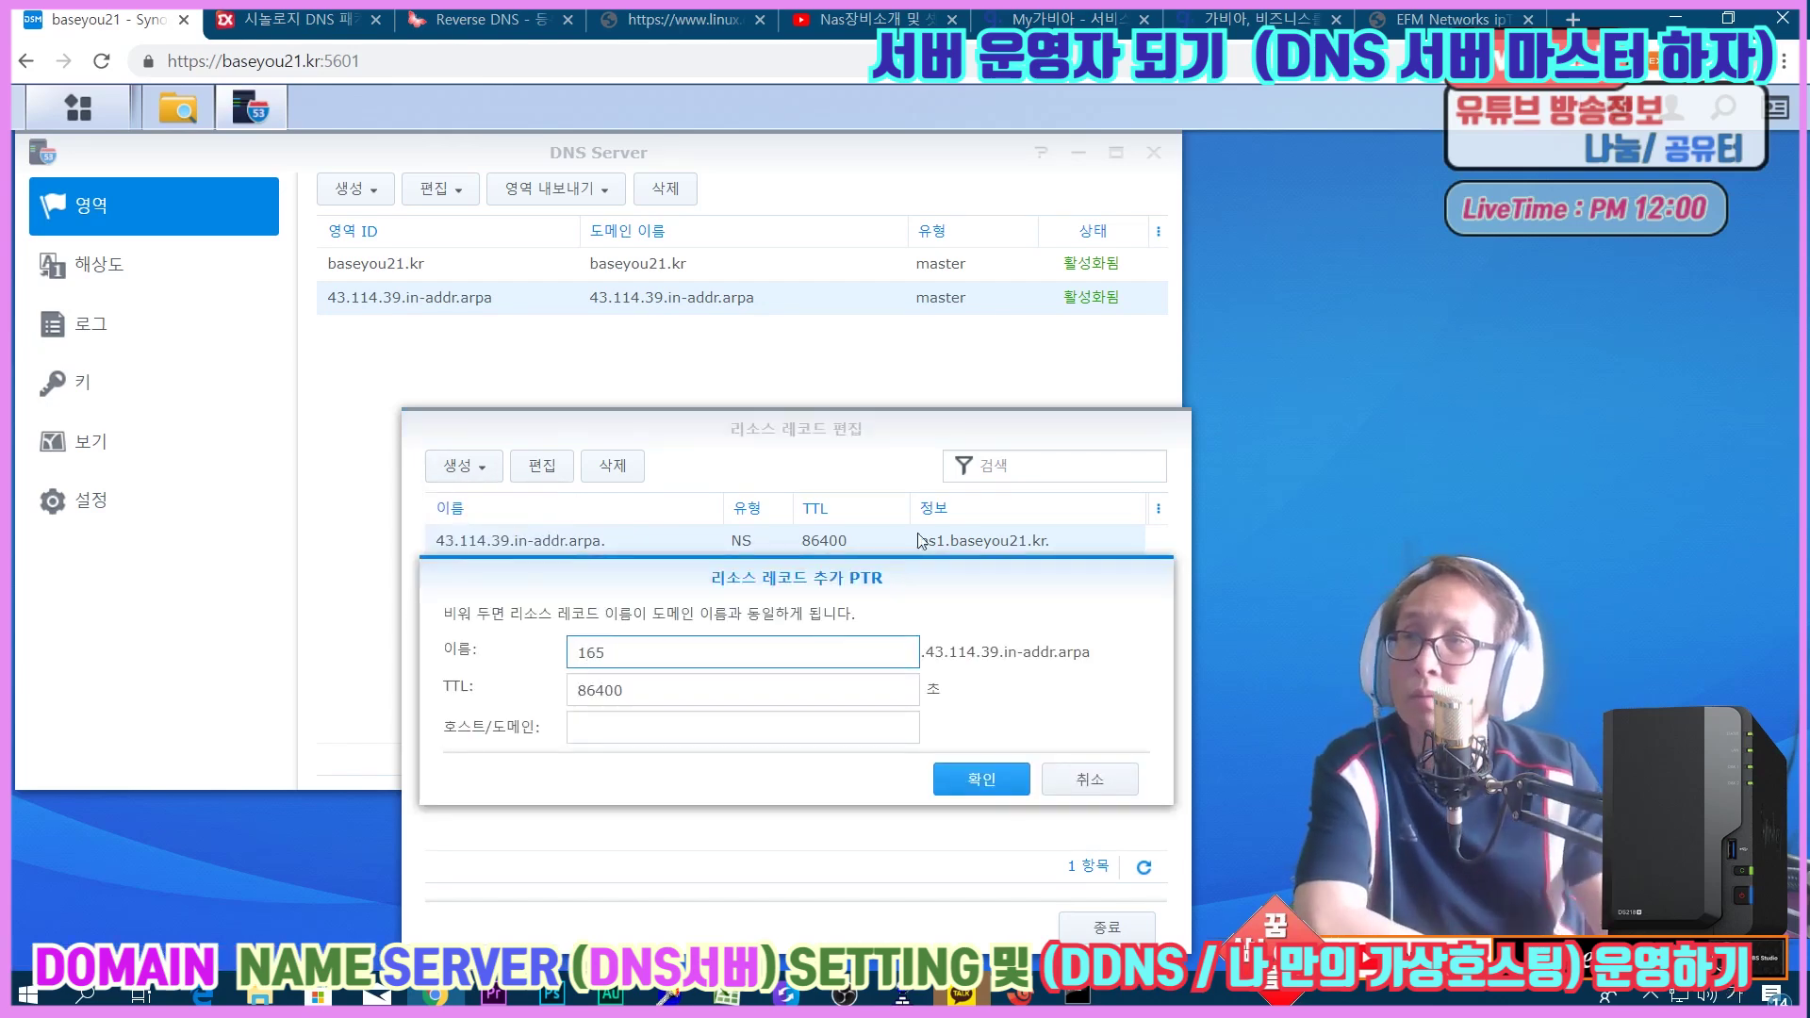
click(749, 733)
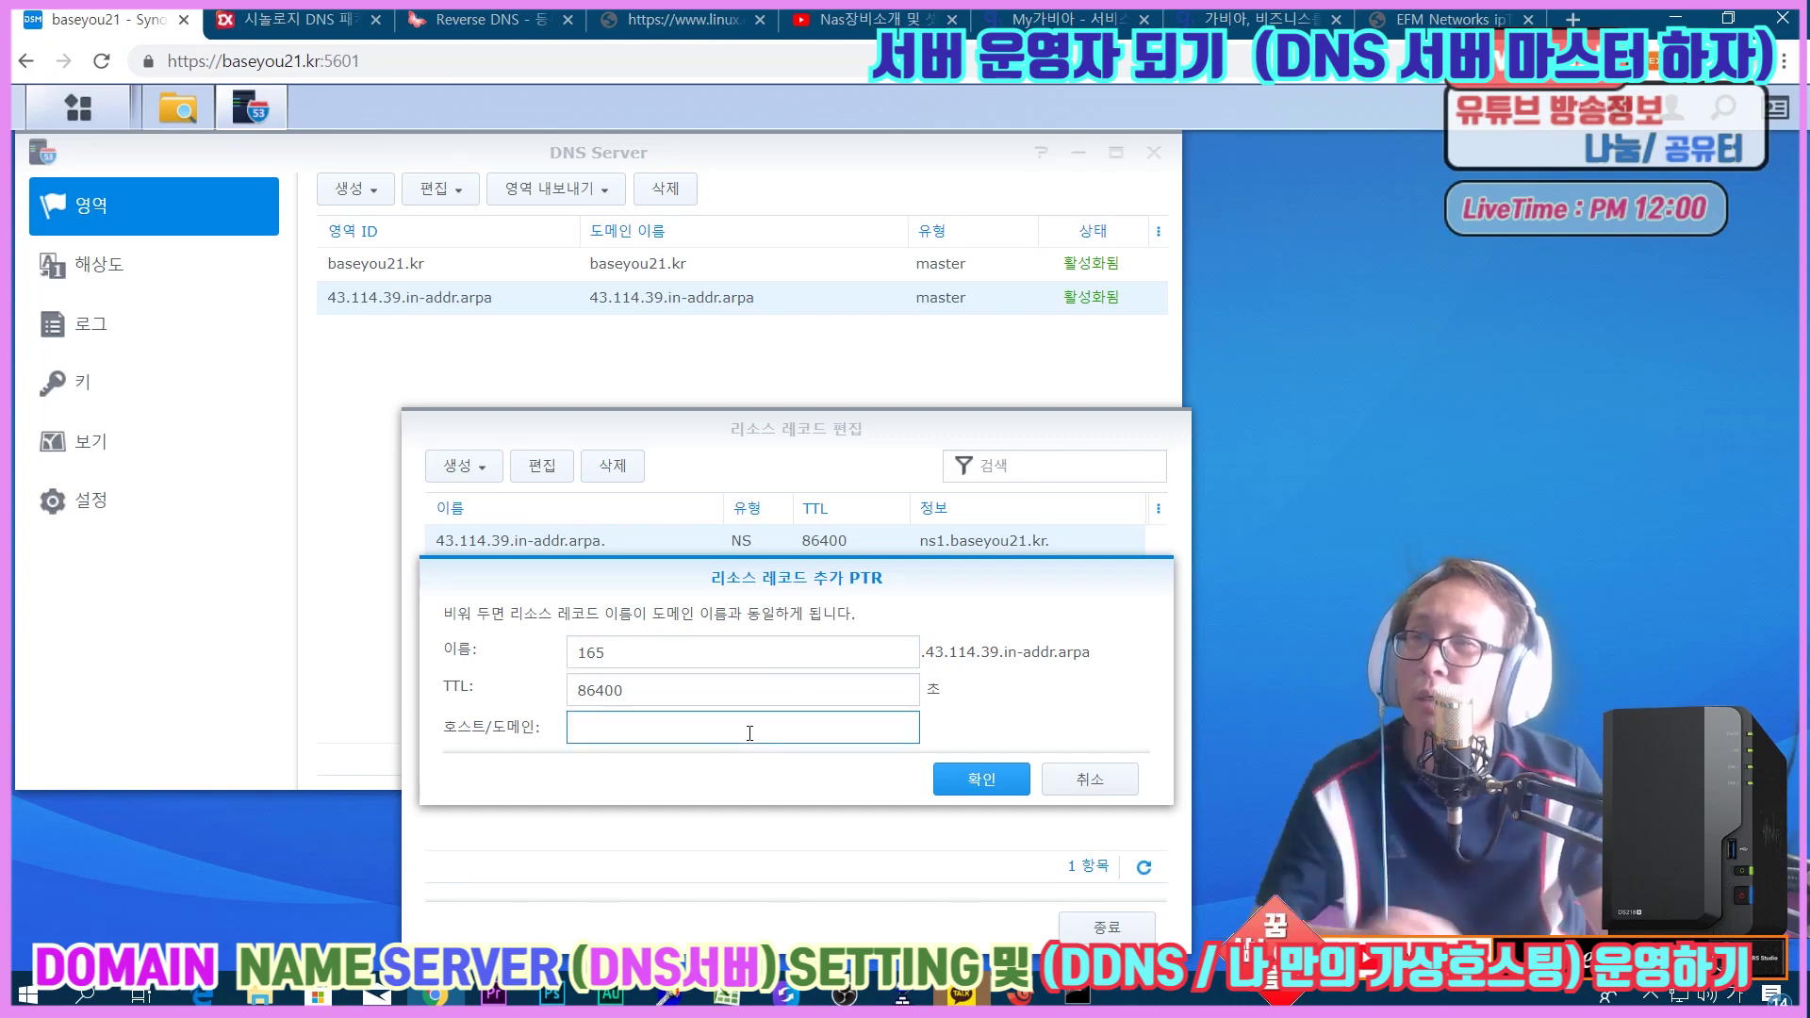
click(1103, 781)
double_click(584, 546)
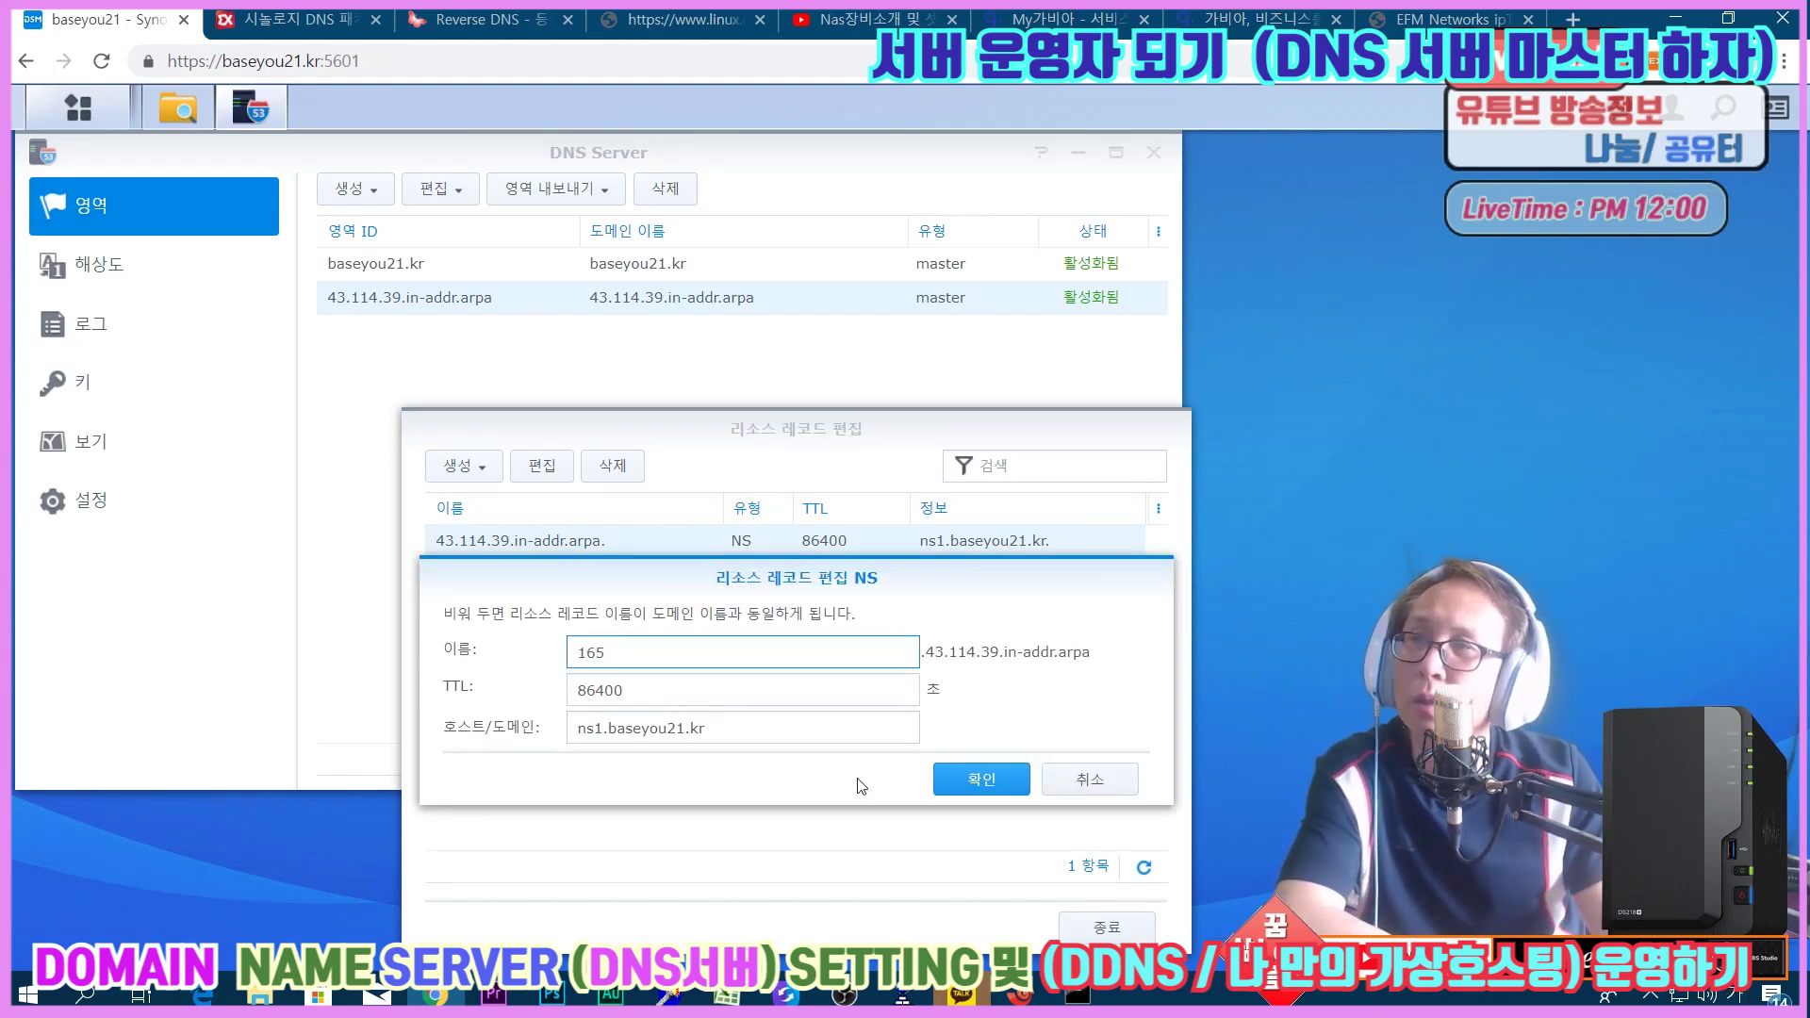
click(961, 782)
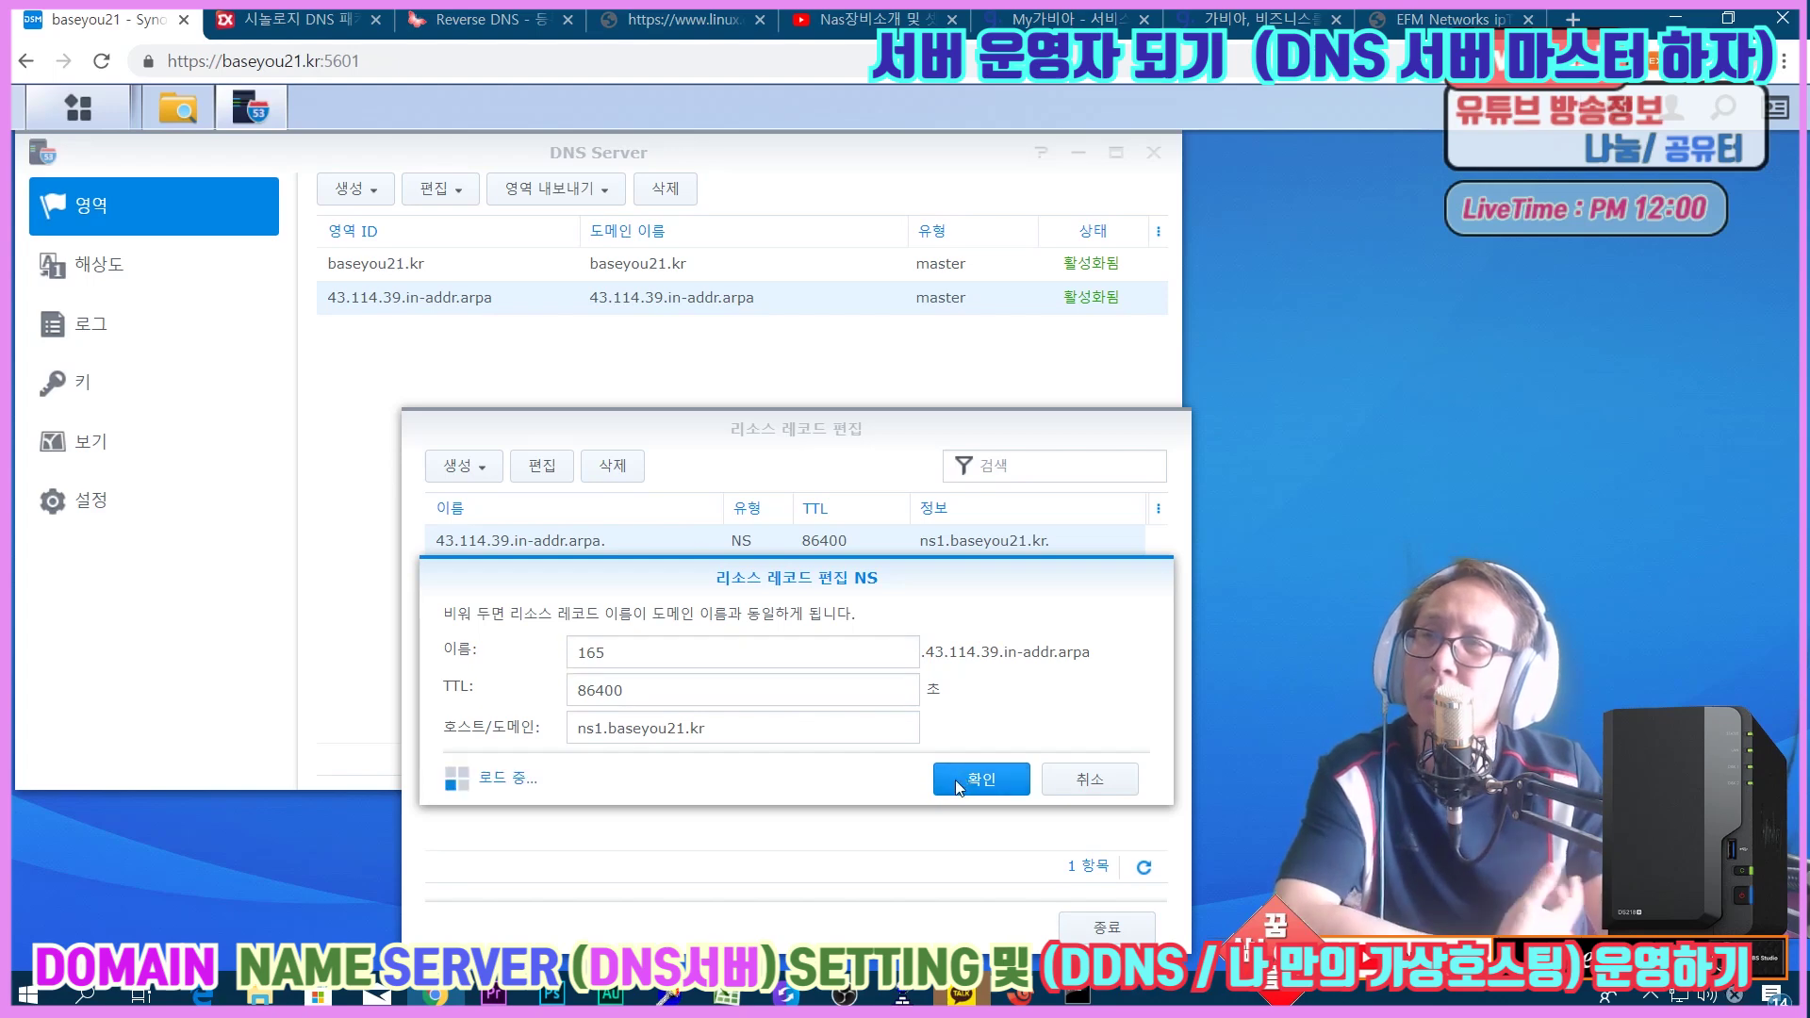
Create the PTR record 165 pointing to baseyou21.kr in the reverse zone.
click(459, 468)
click(465, 506)
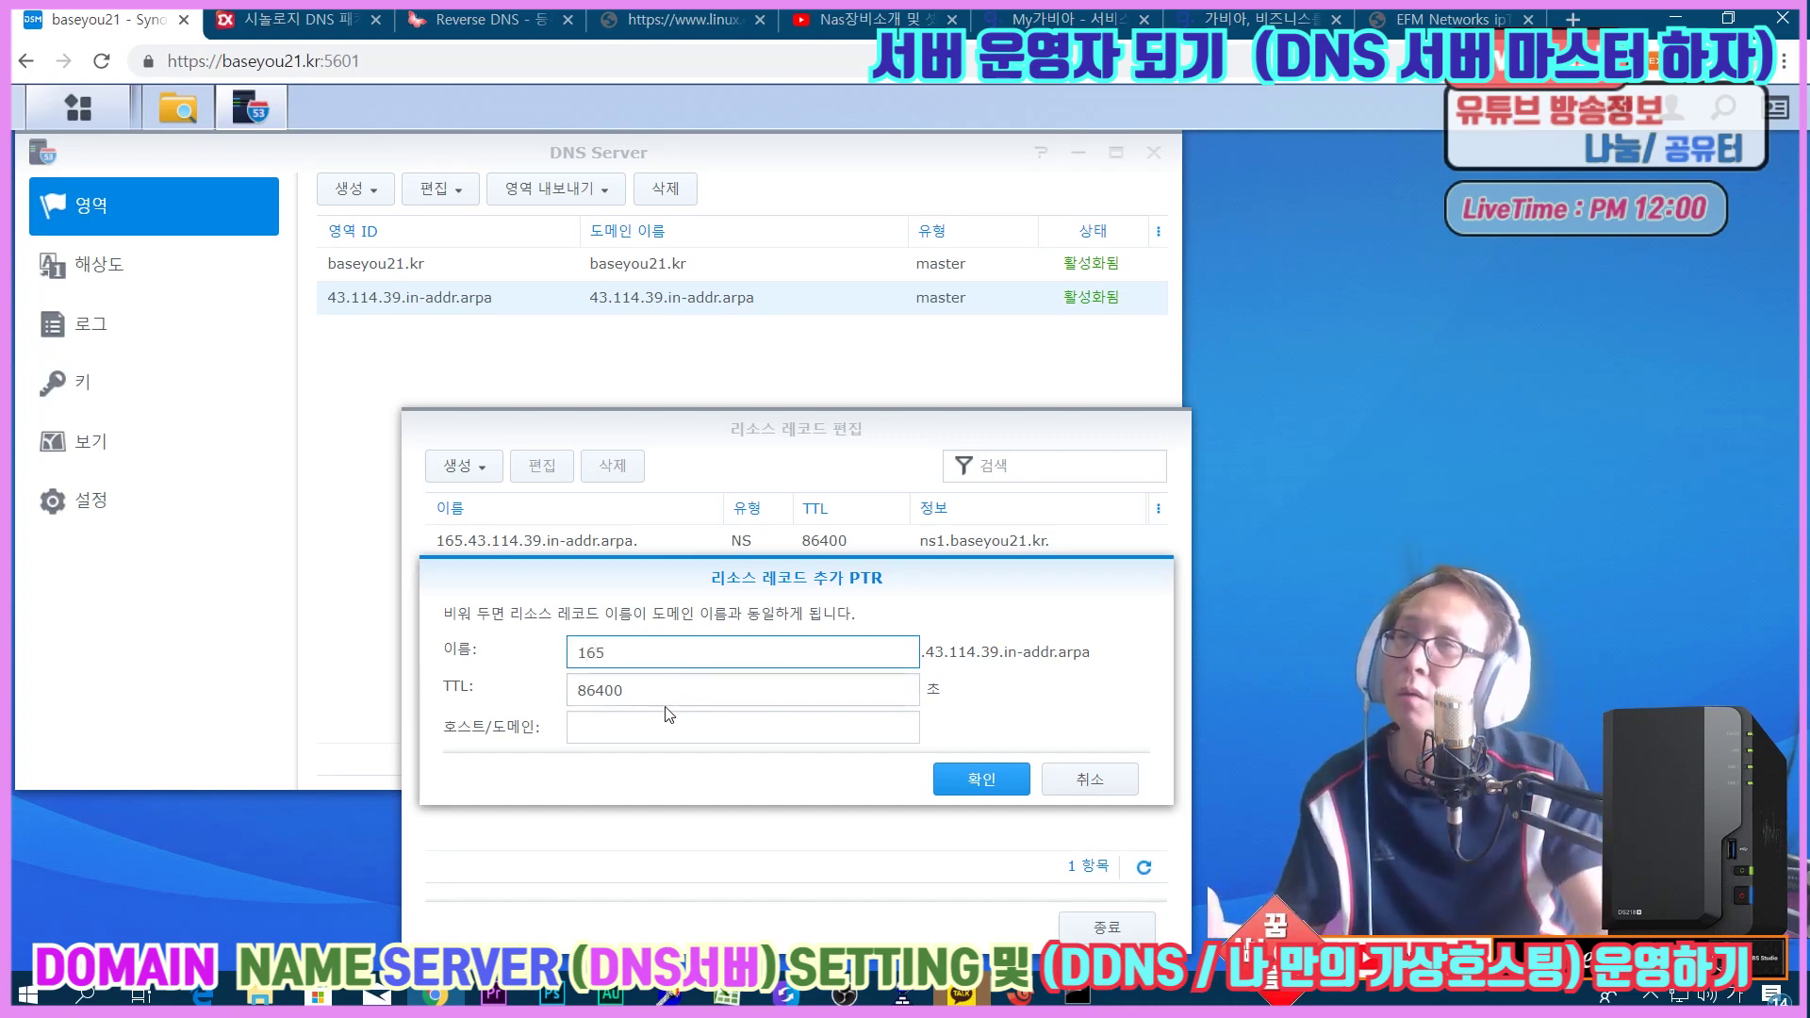
click(645, 724)
text(ㅠㅁㄴㄷ)
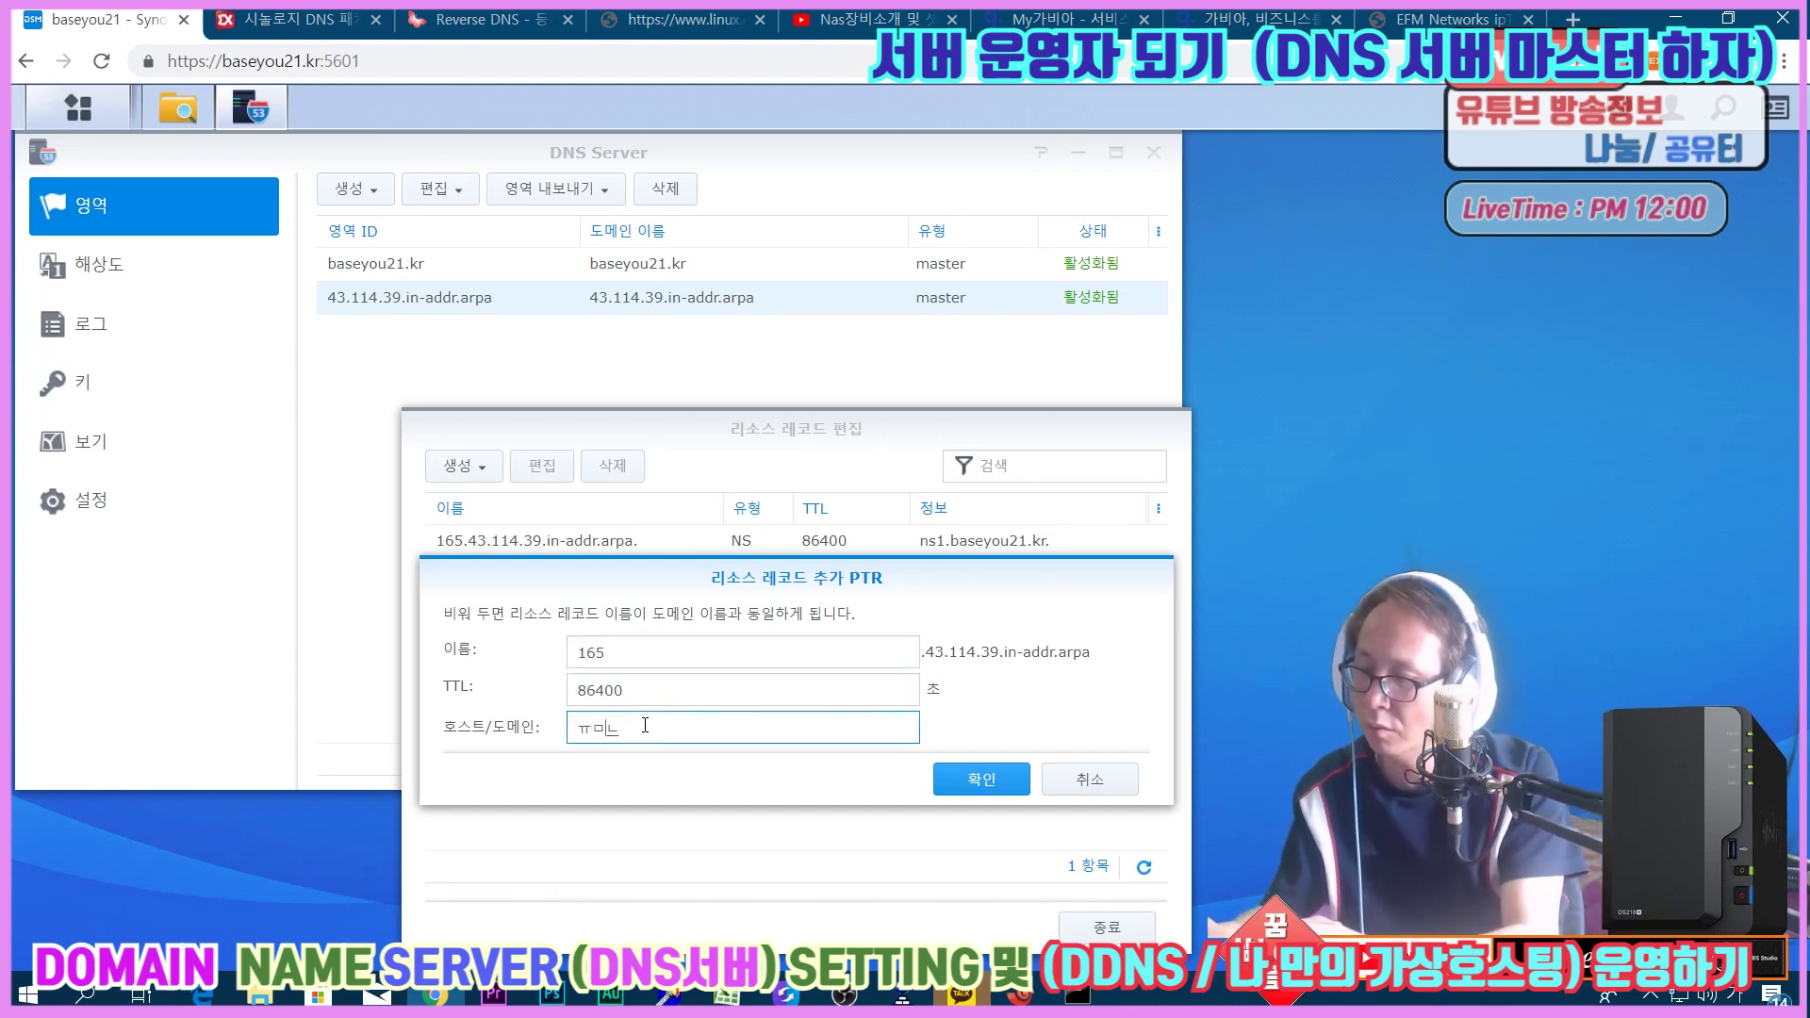
key(BackSpace)
key(BackSpace)
key(BackSpace)
key(BackSpace)
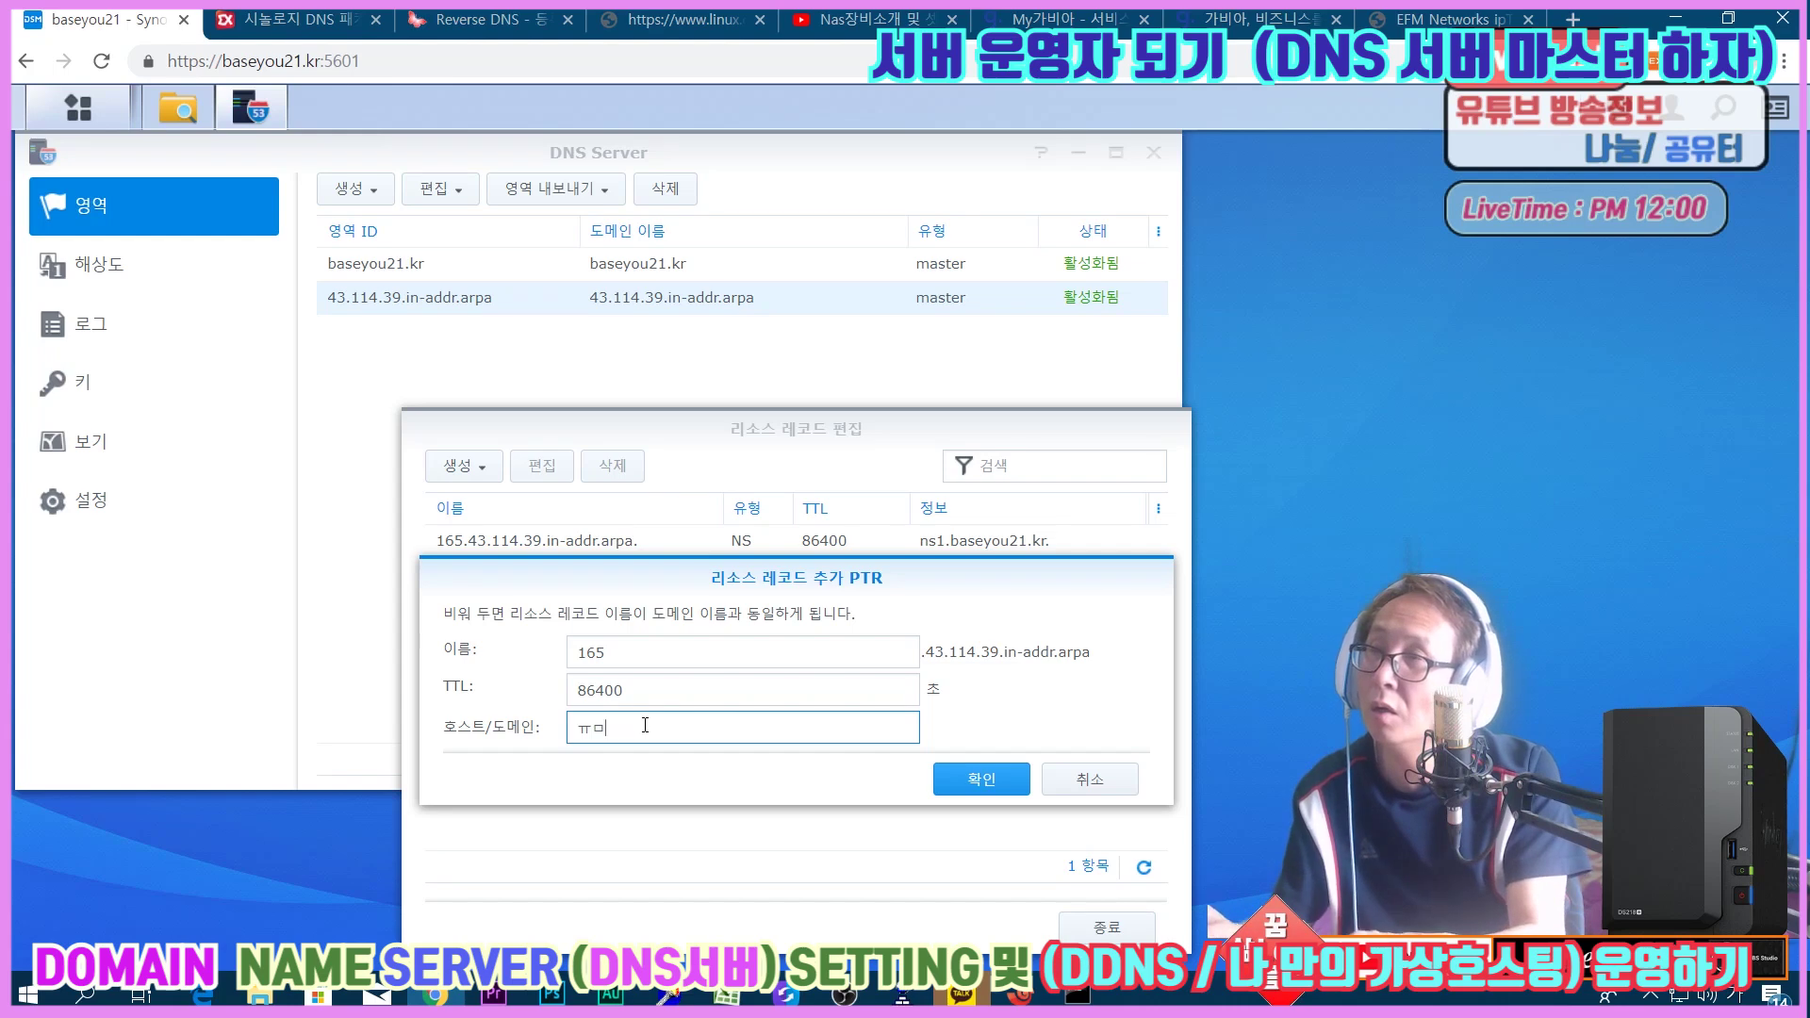
key(Hangul)
text(baseyou21.kr)
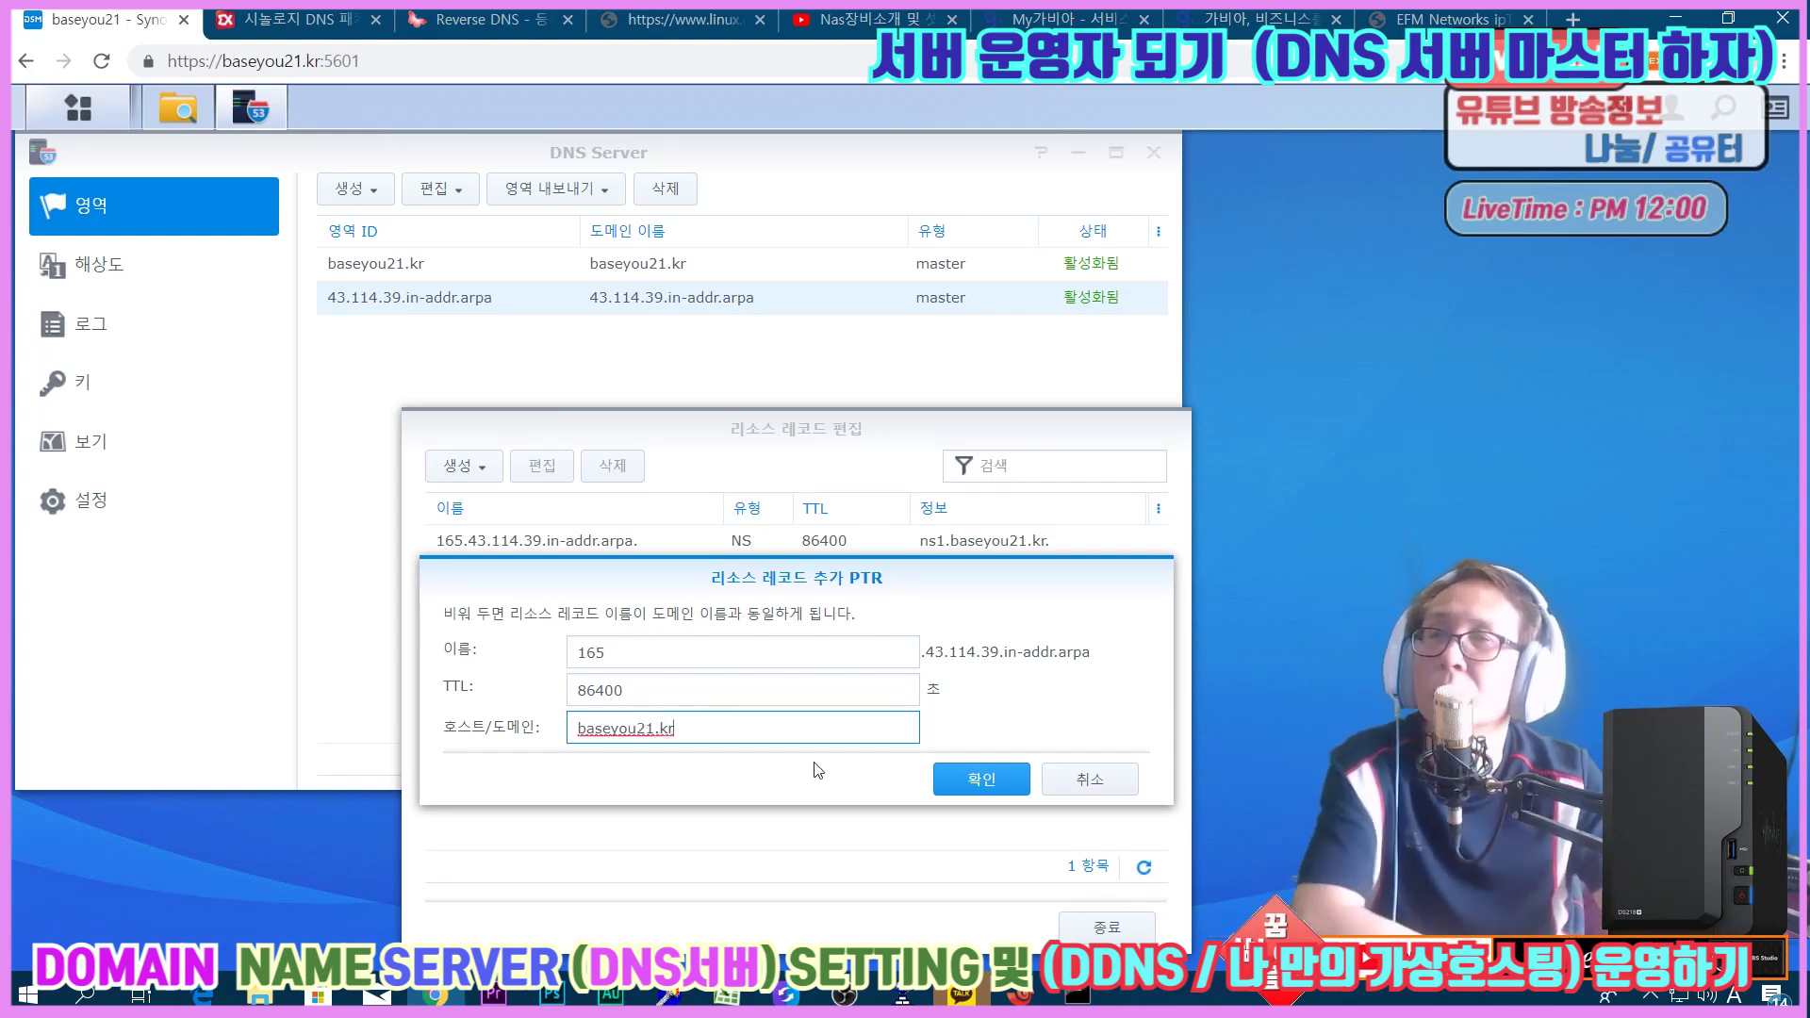
click(981, 779)
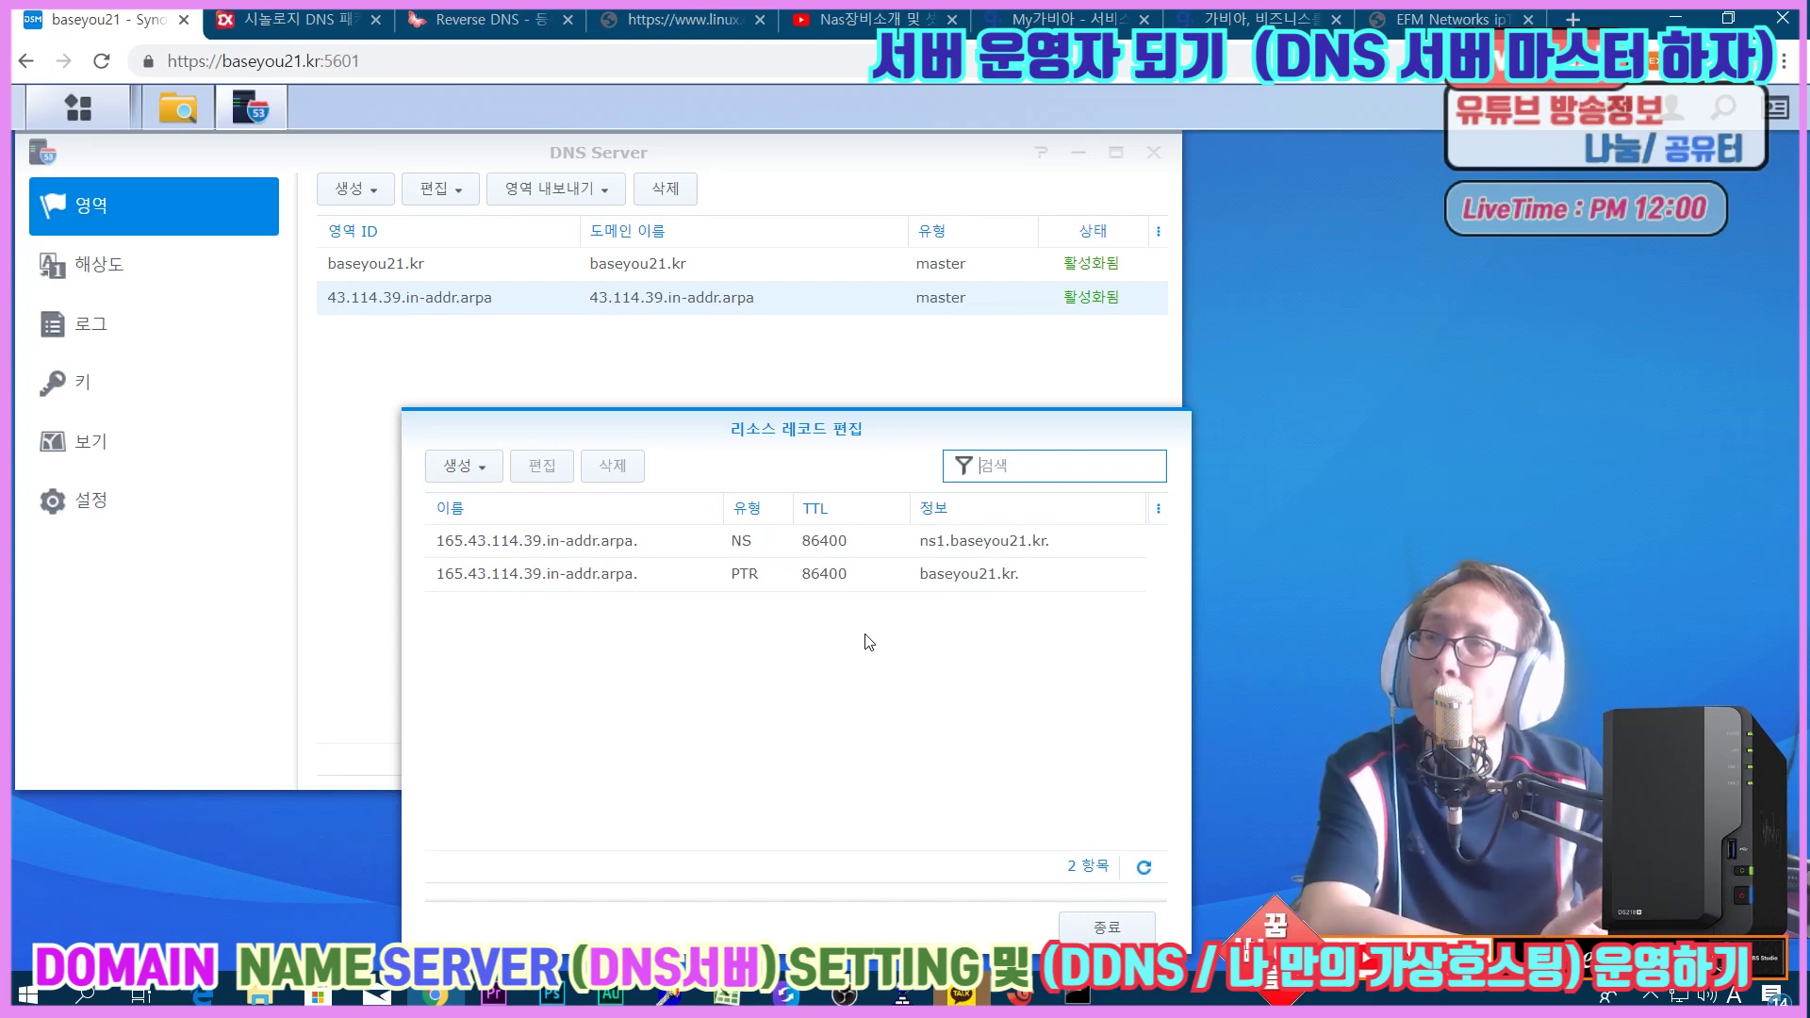
click(1084, 932)
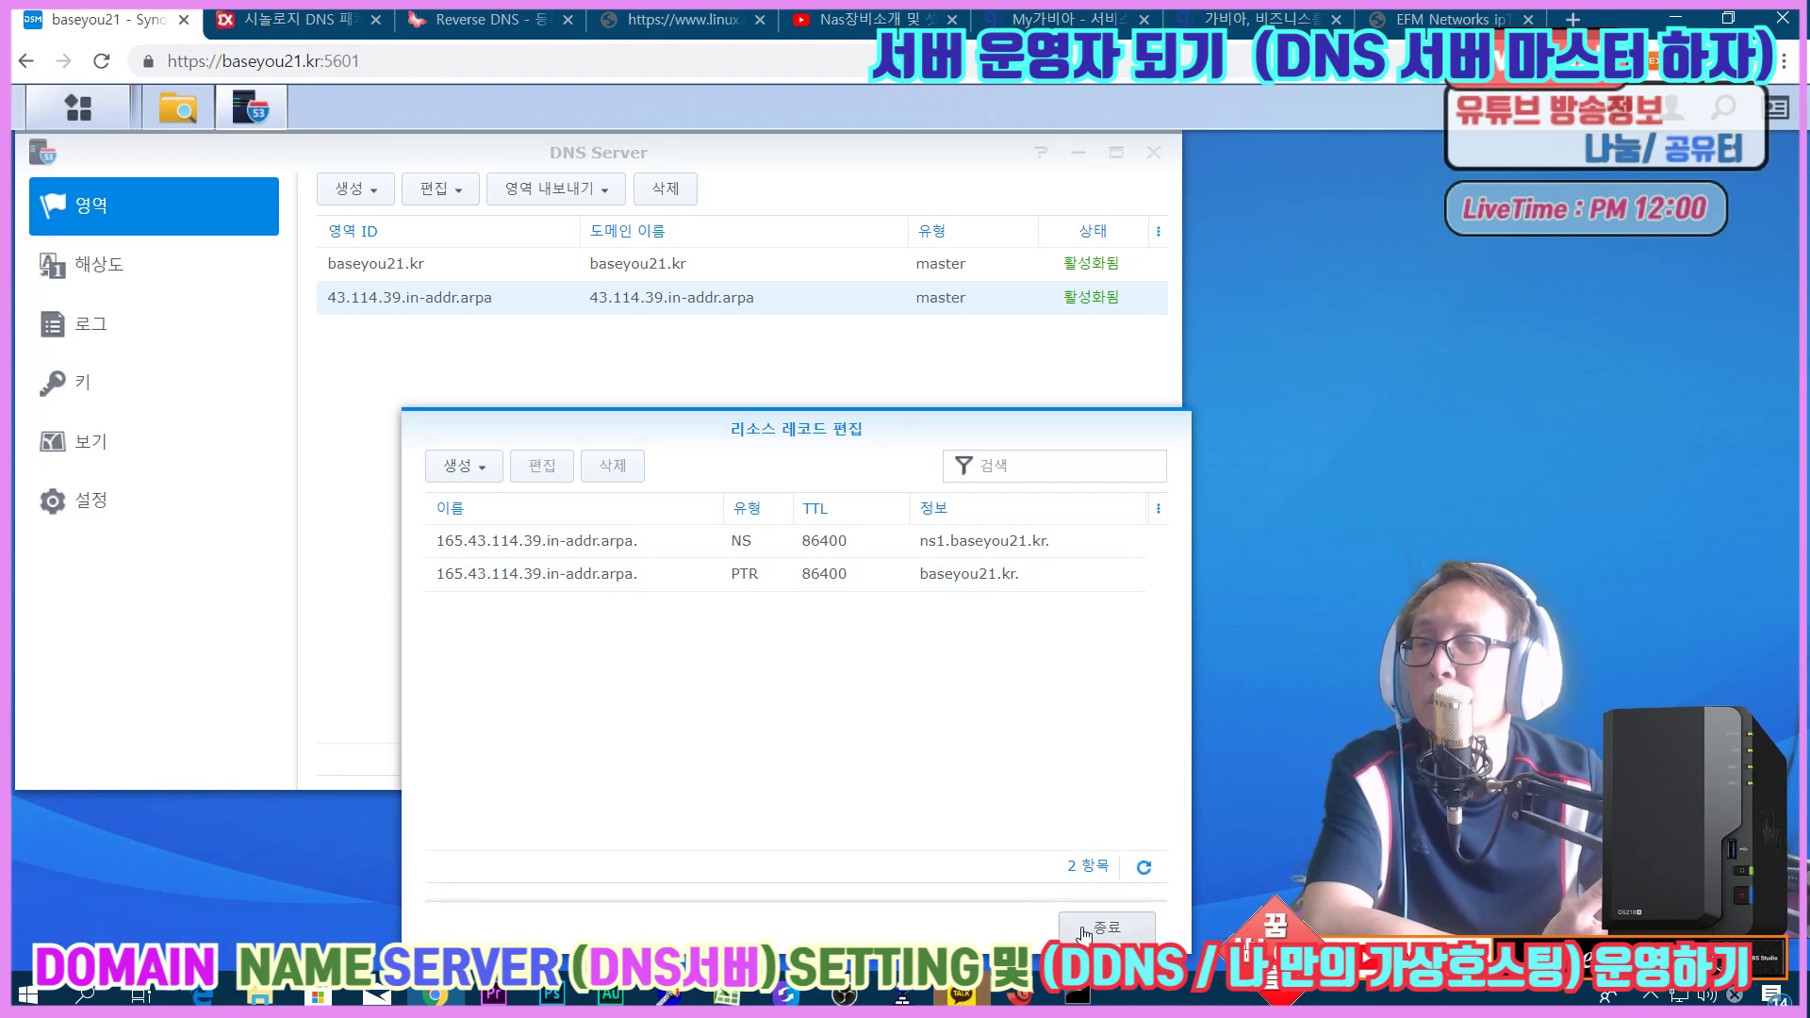
click(1084, 931)
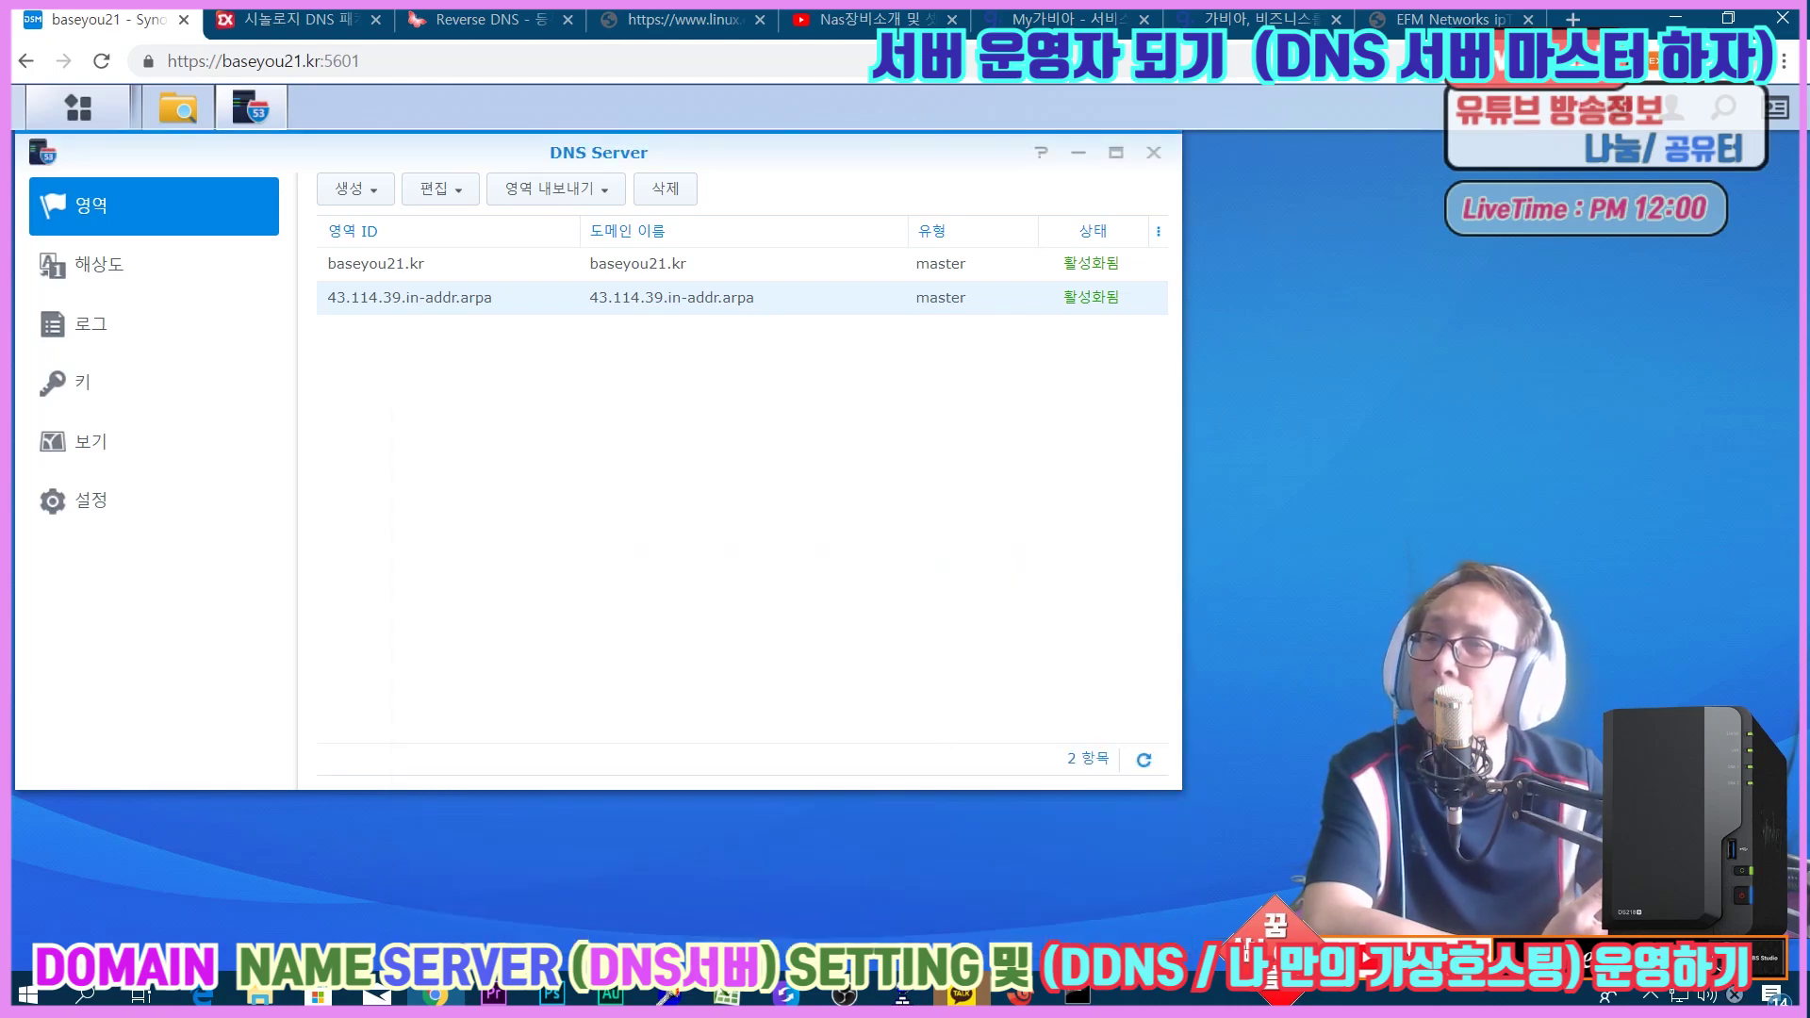
click(1037, 991)
click(1058, 900)
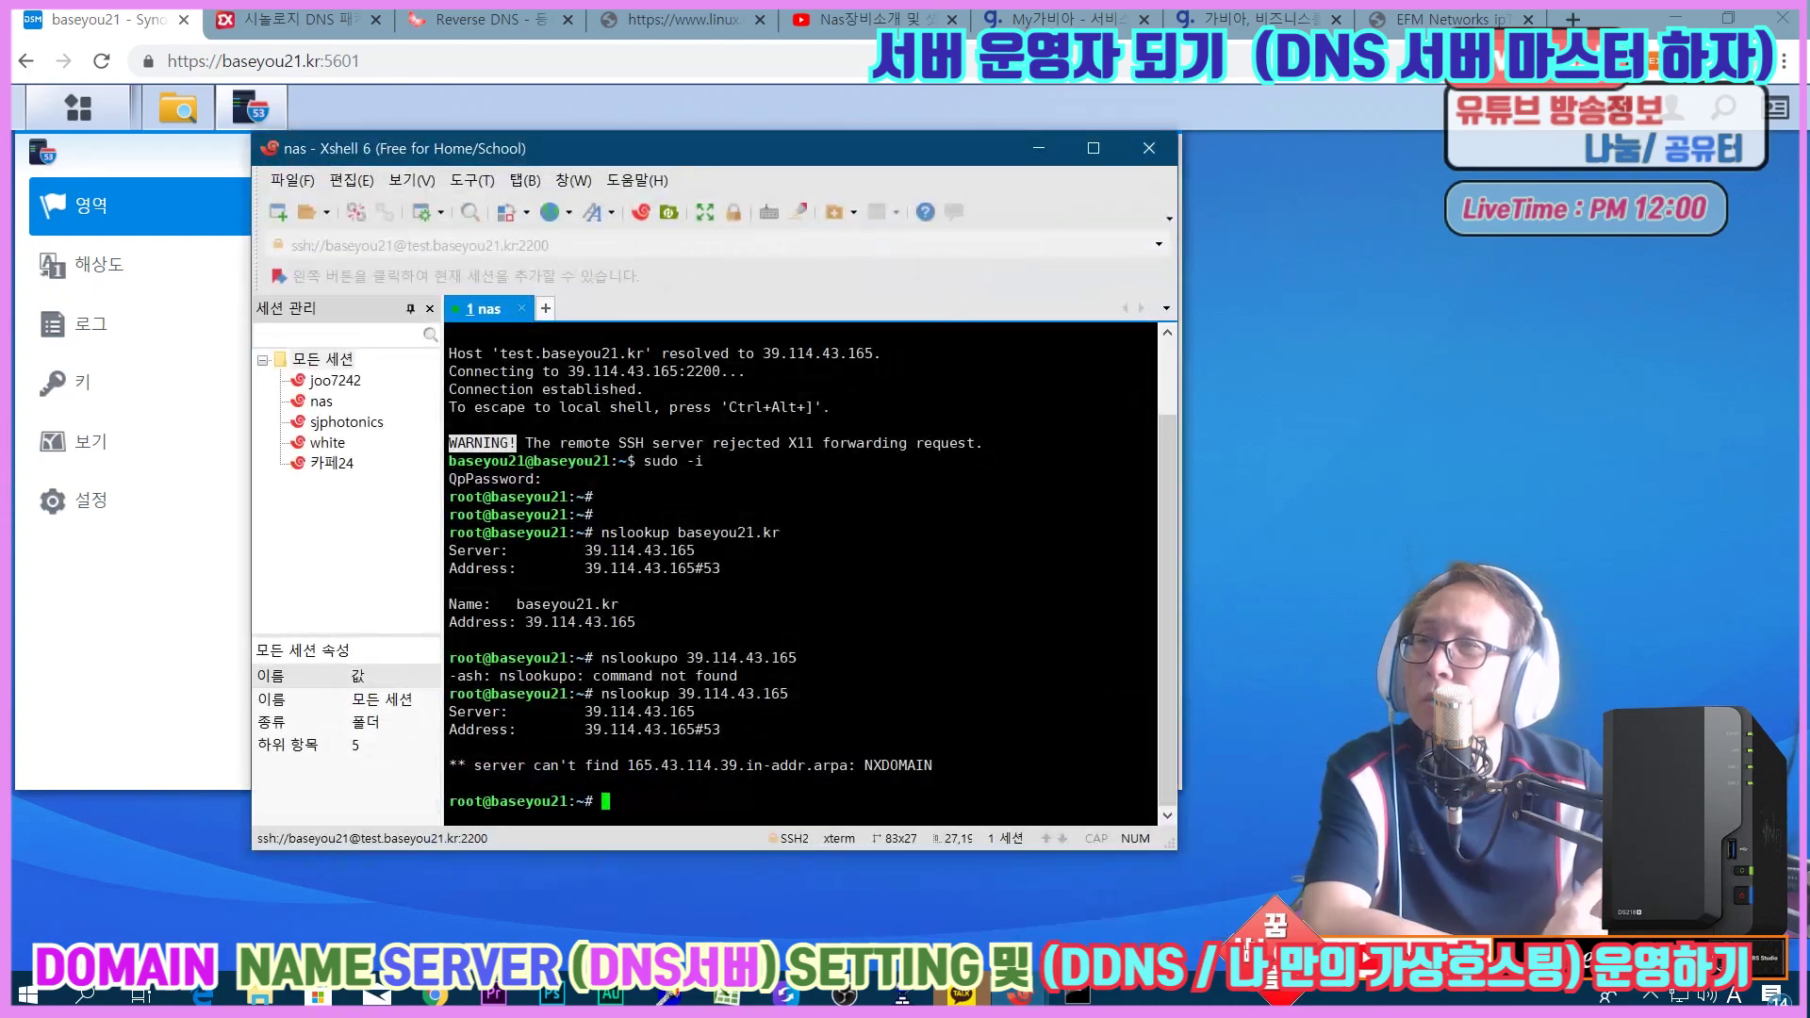
key(Up)
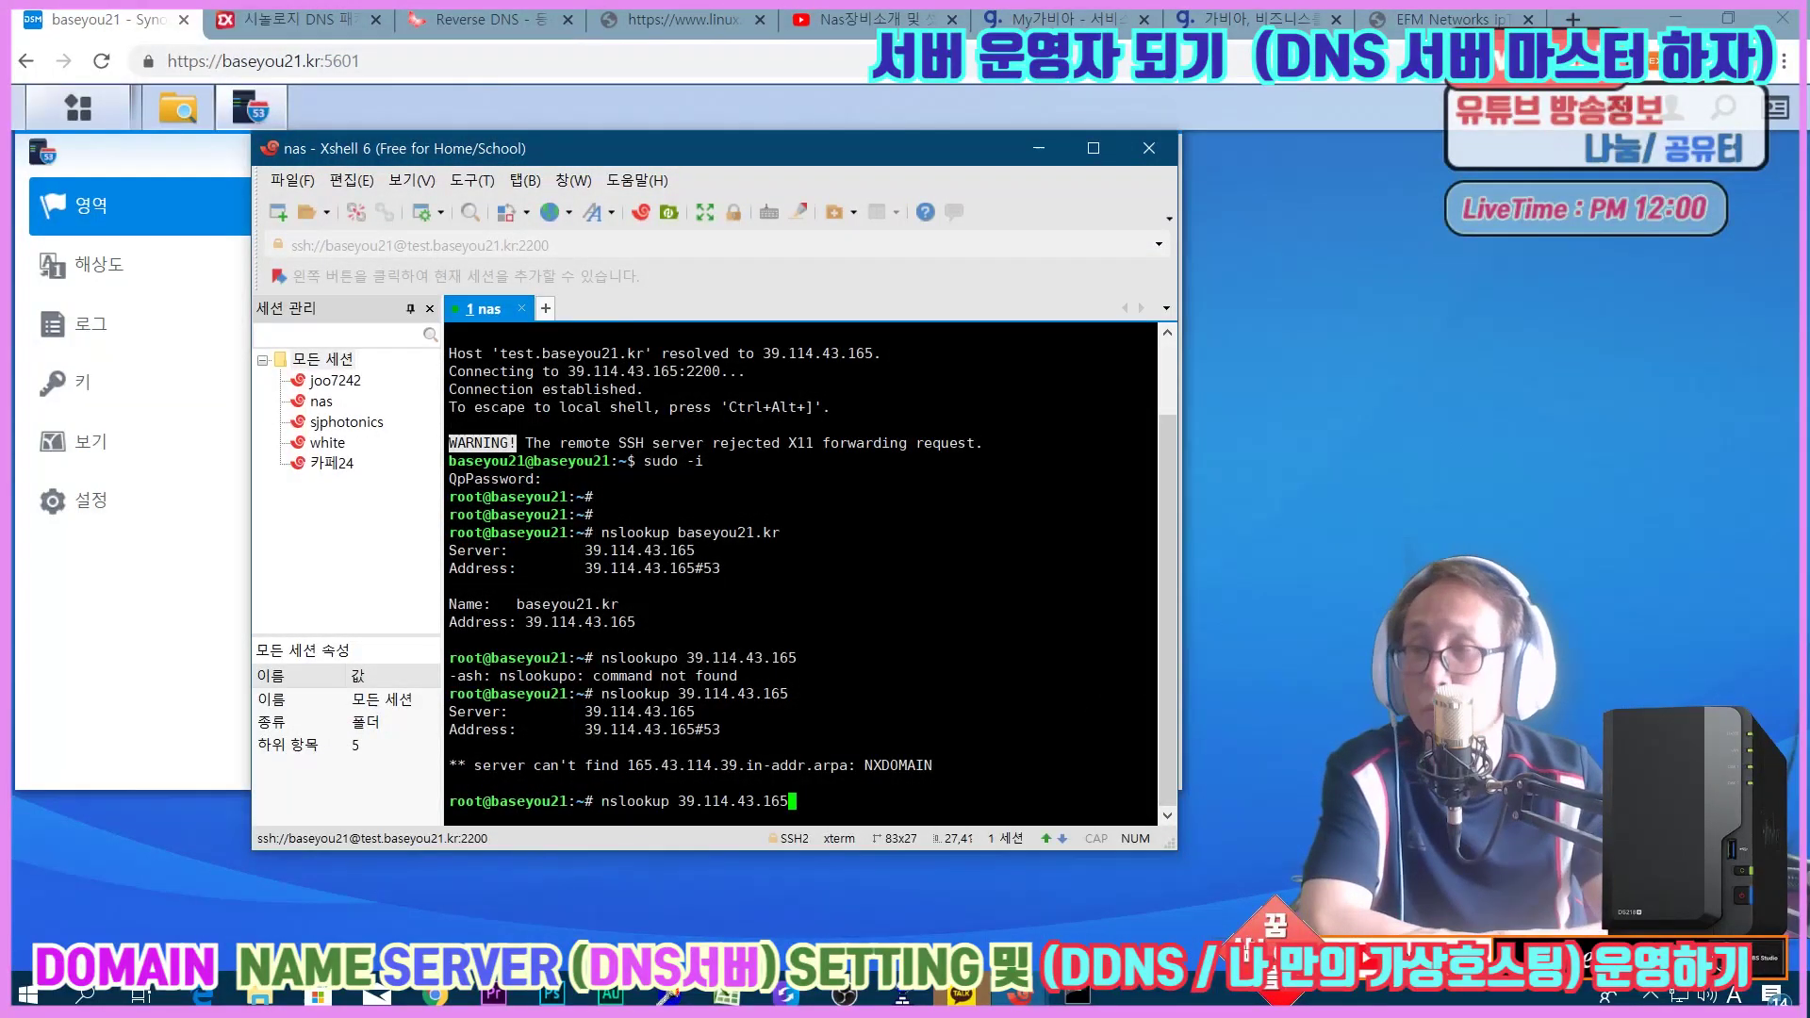
key(Return)
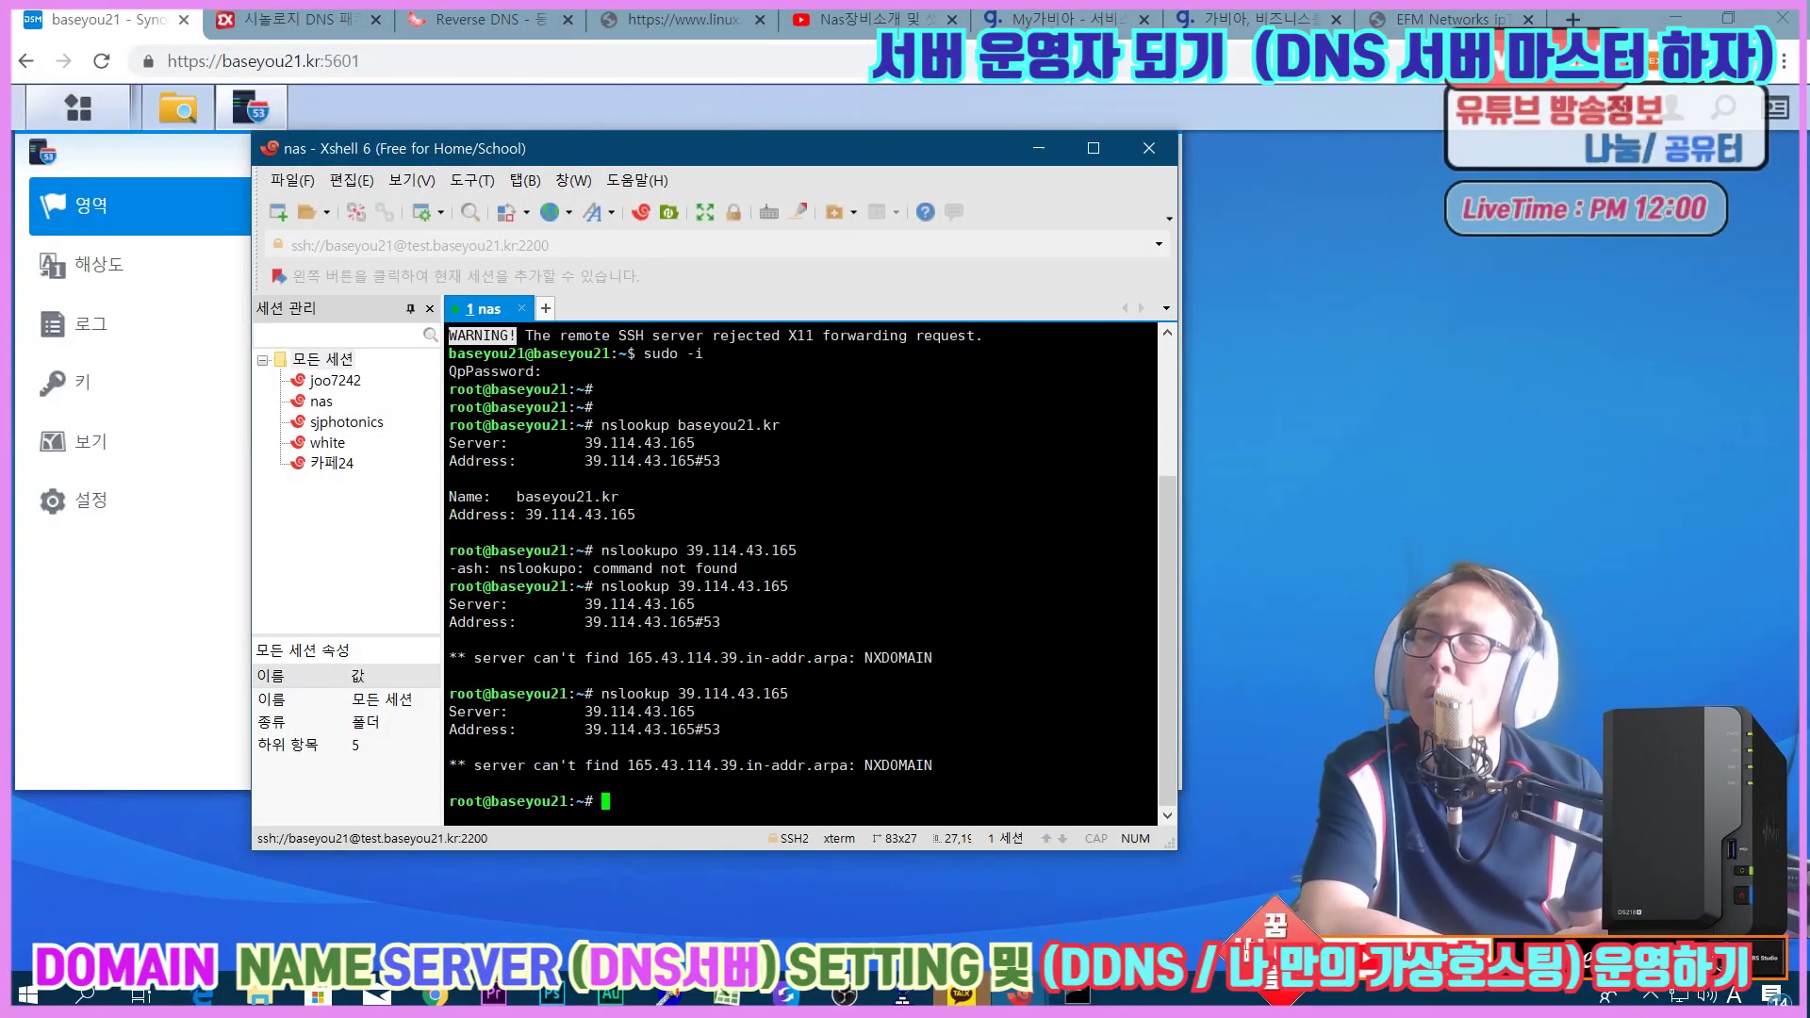
scroll(1024, 196, up, 2)
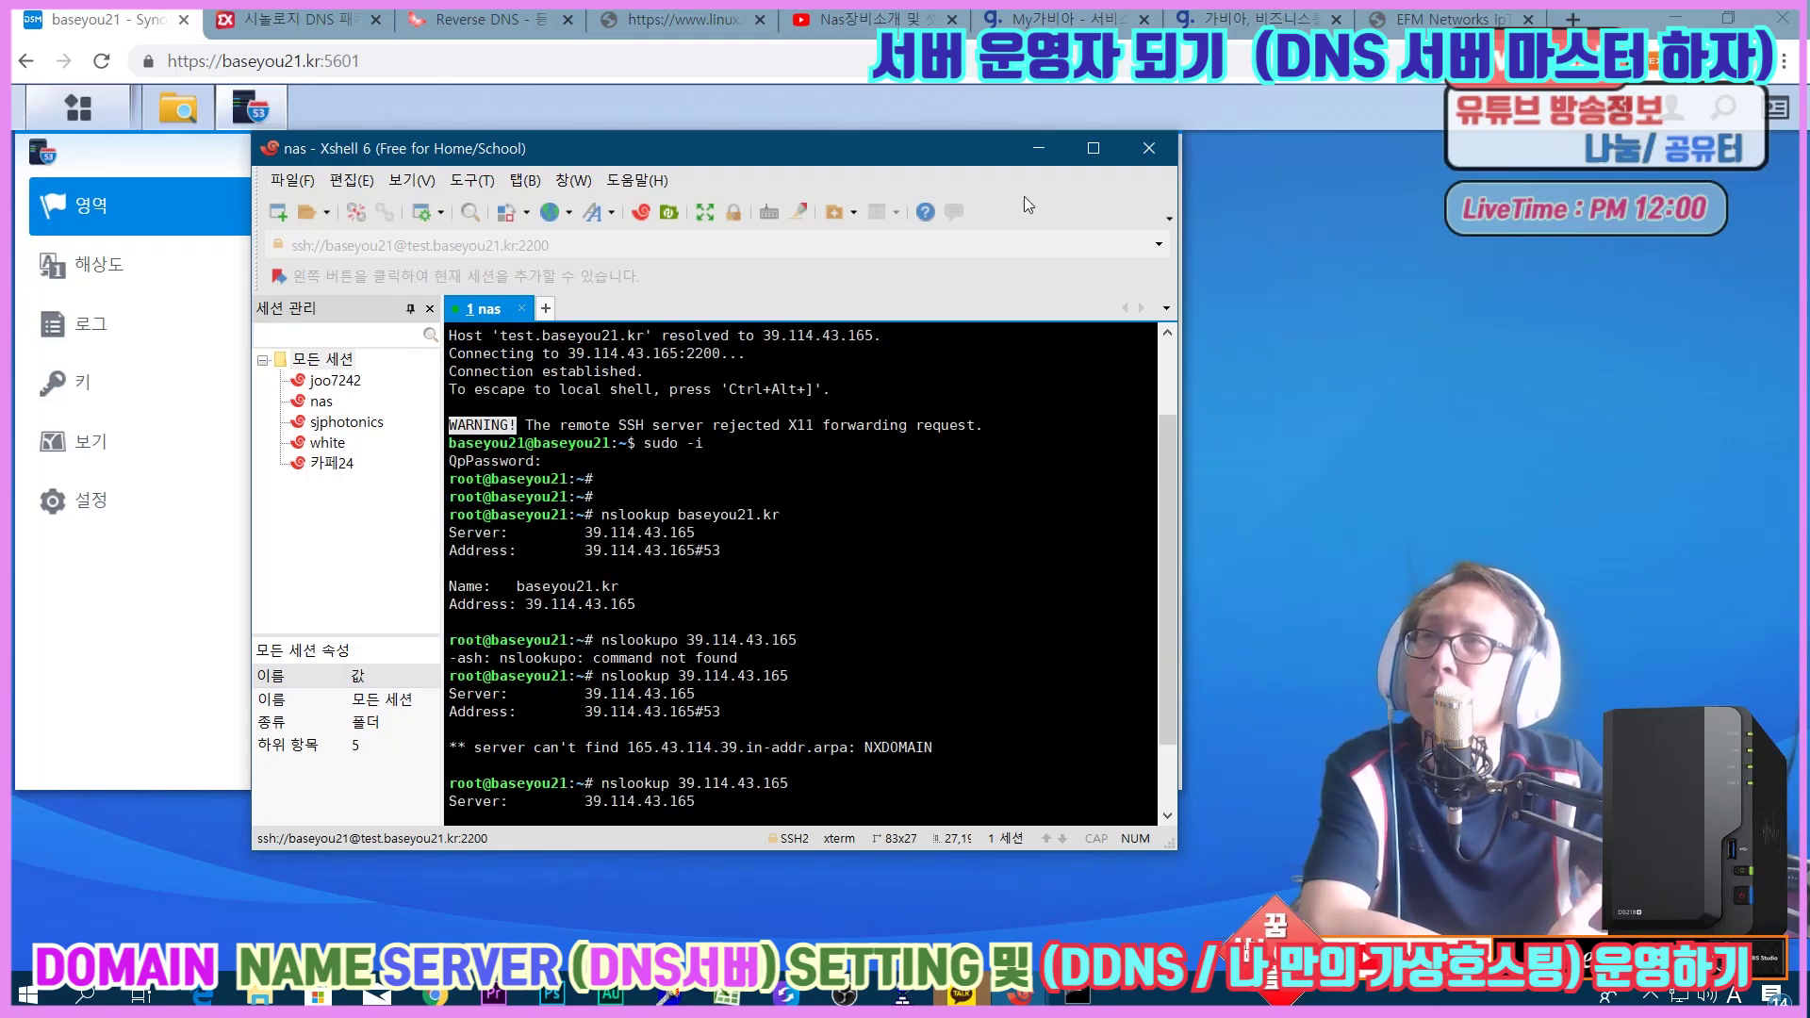
scroll(1016, 274, down, 2)
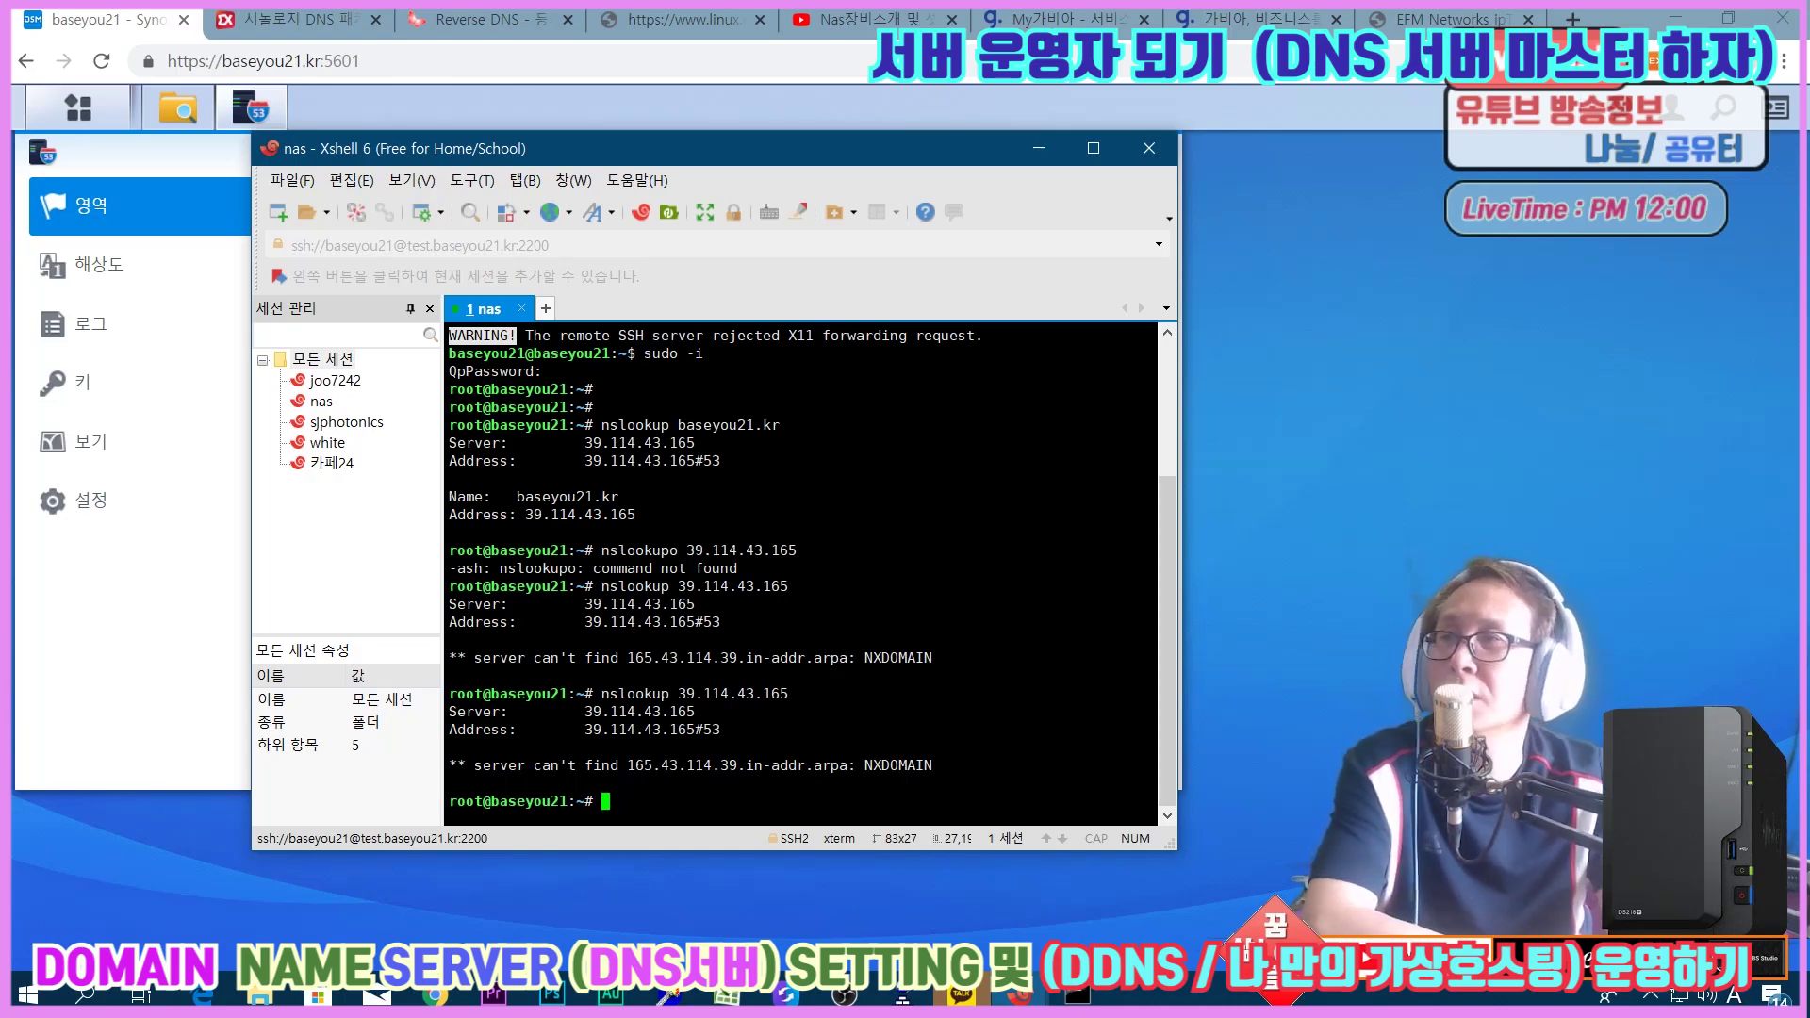
Review the extrememanual.net article's reverse-zone NS and PTR steps, then return to the Synology tab.
click(292, 19)
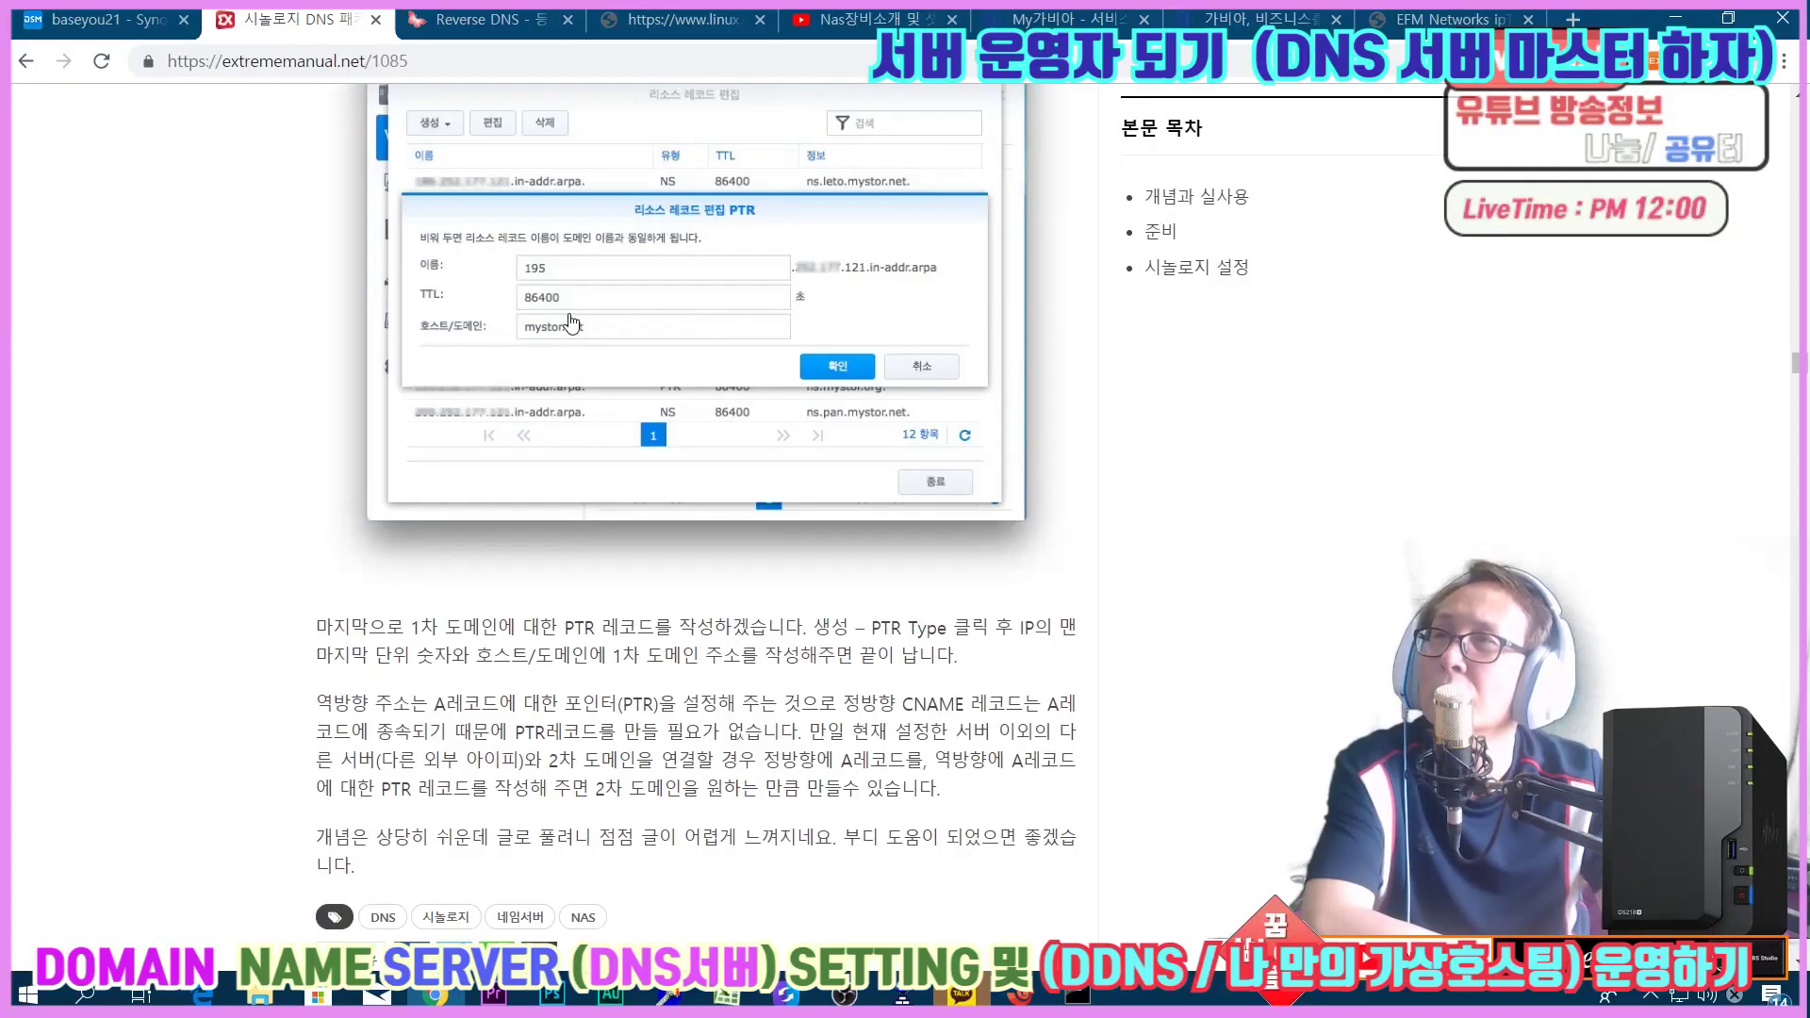
scroll(584, 311, up, 4)
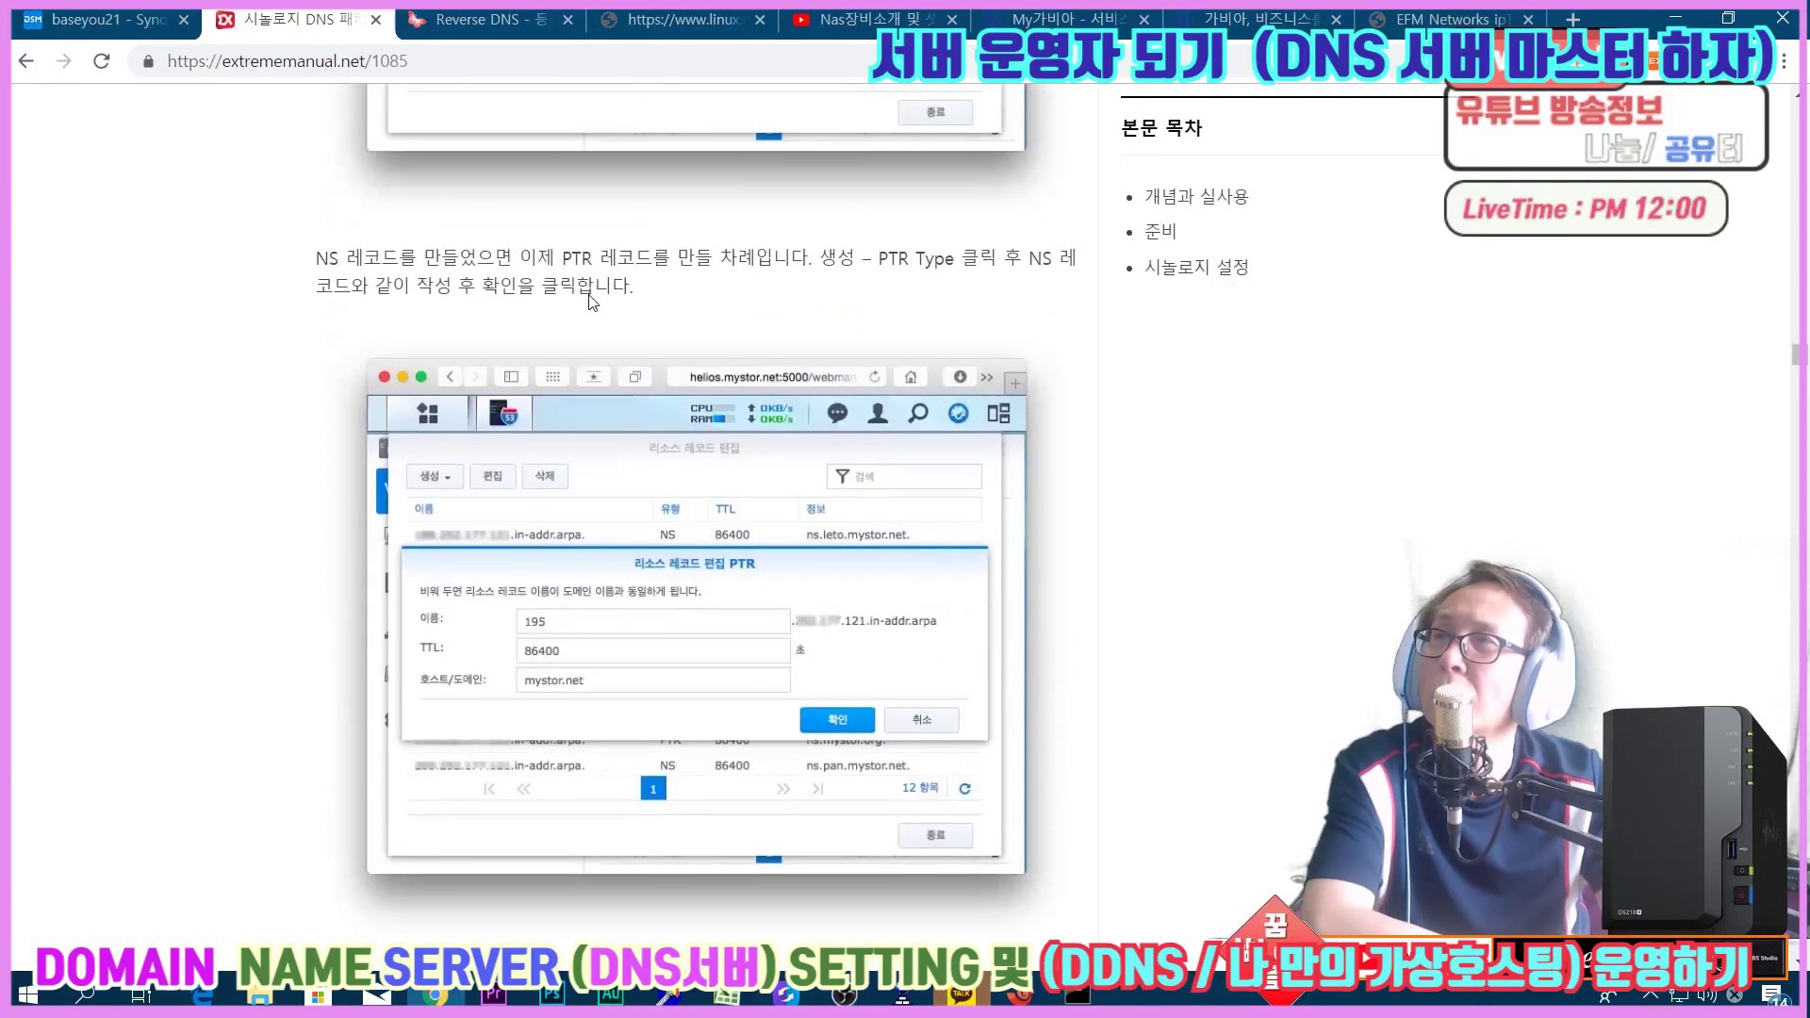
scroll(591, 302, up, 5)
scroll(567, 368, up, 5)
scroll(566, 368, up, 6)
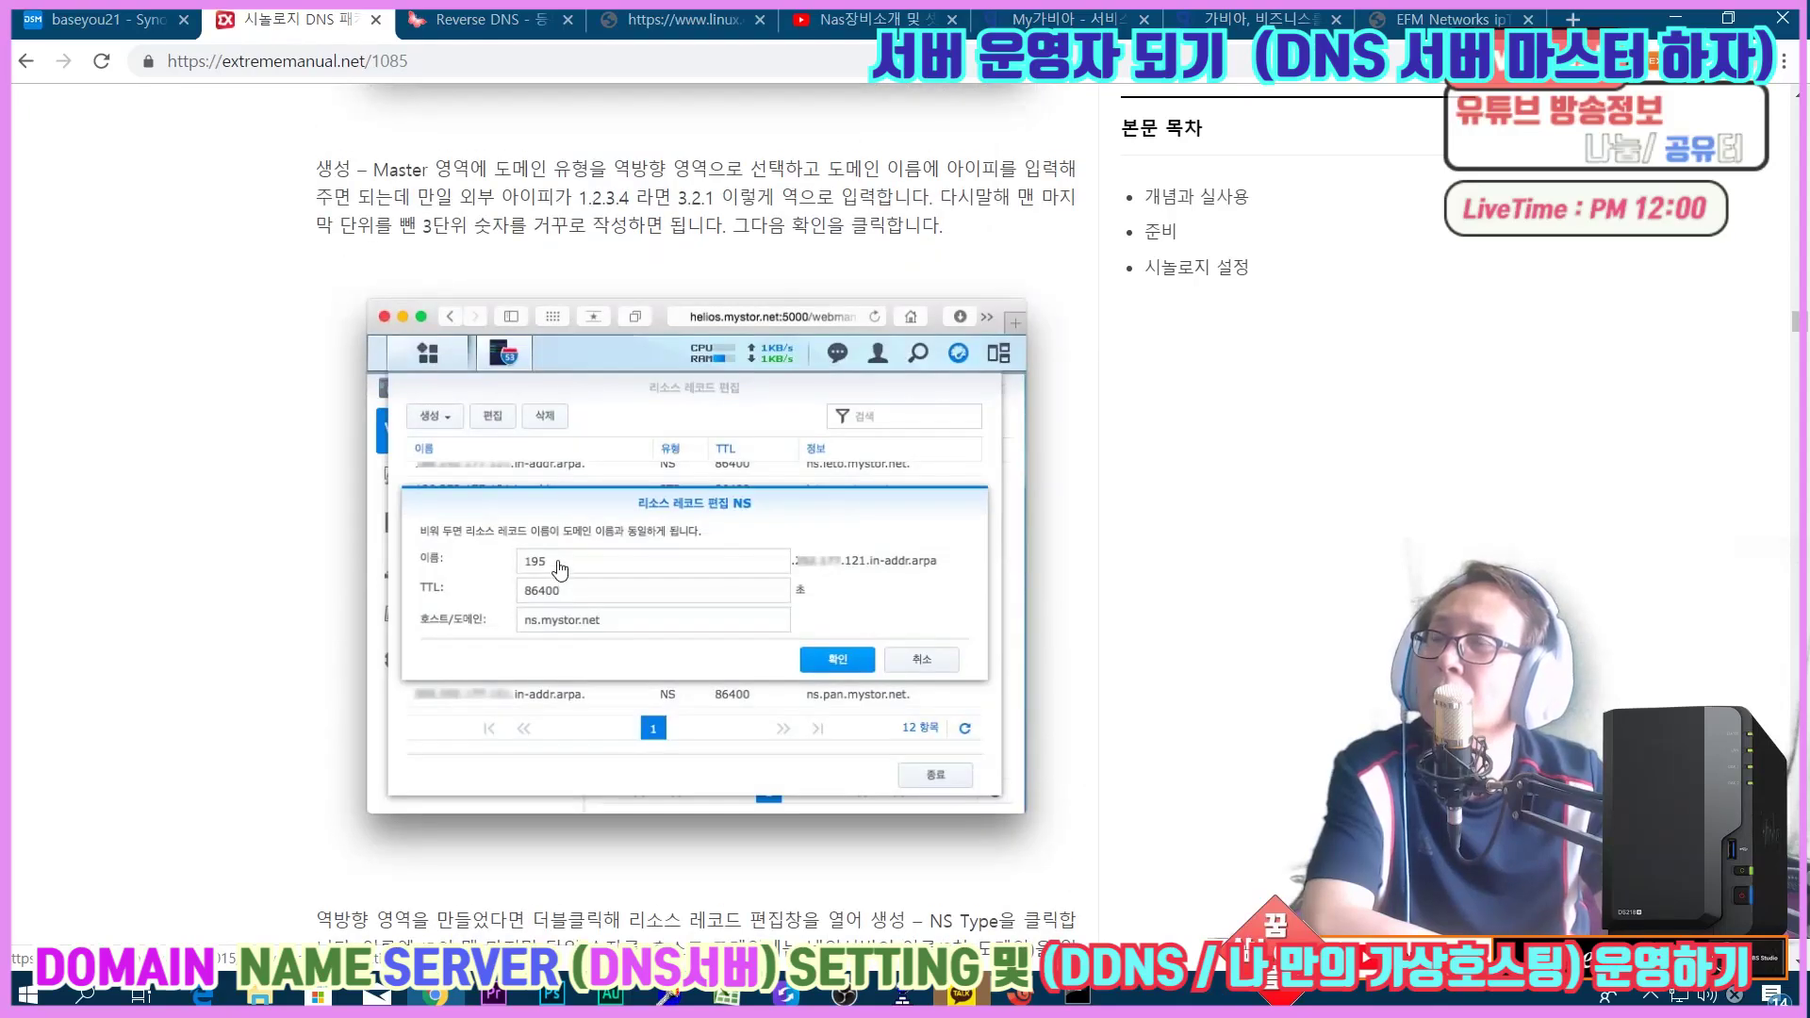
click(117, 19)
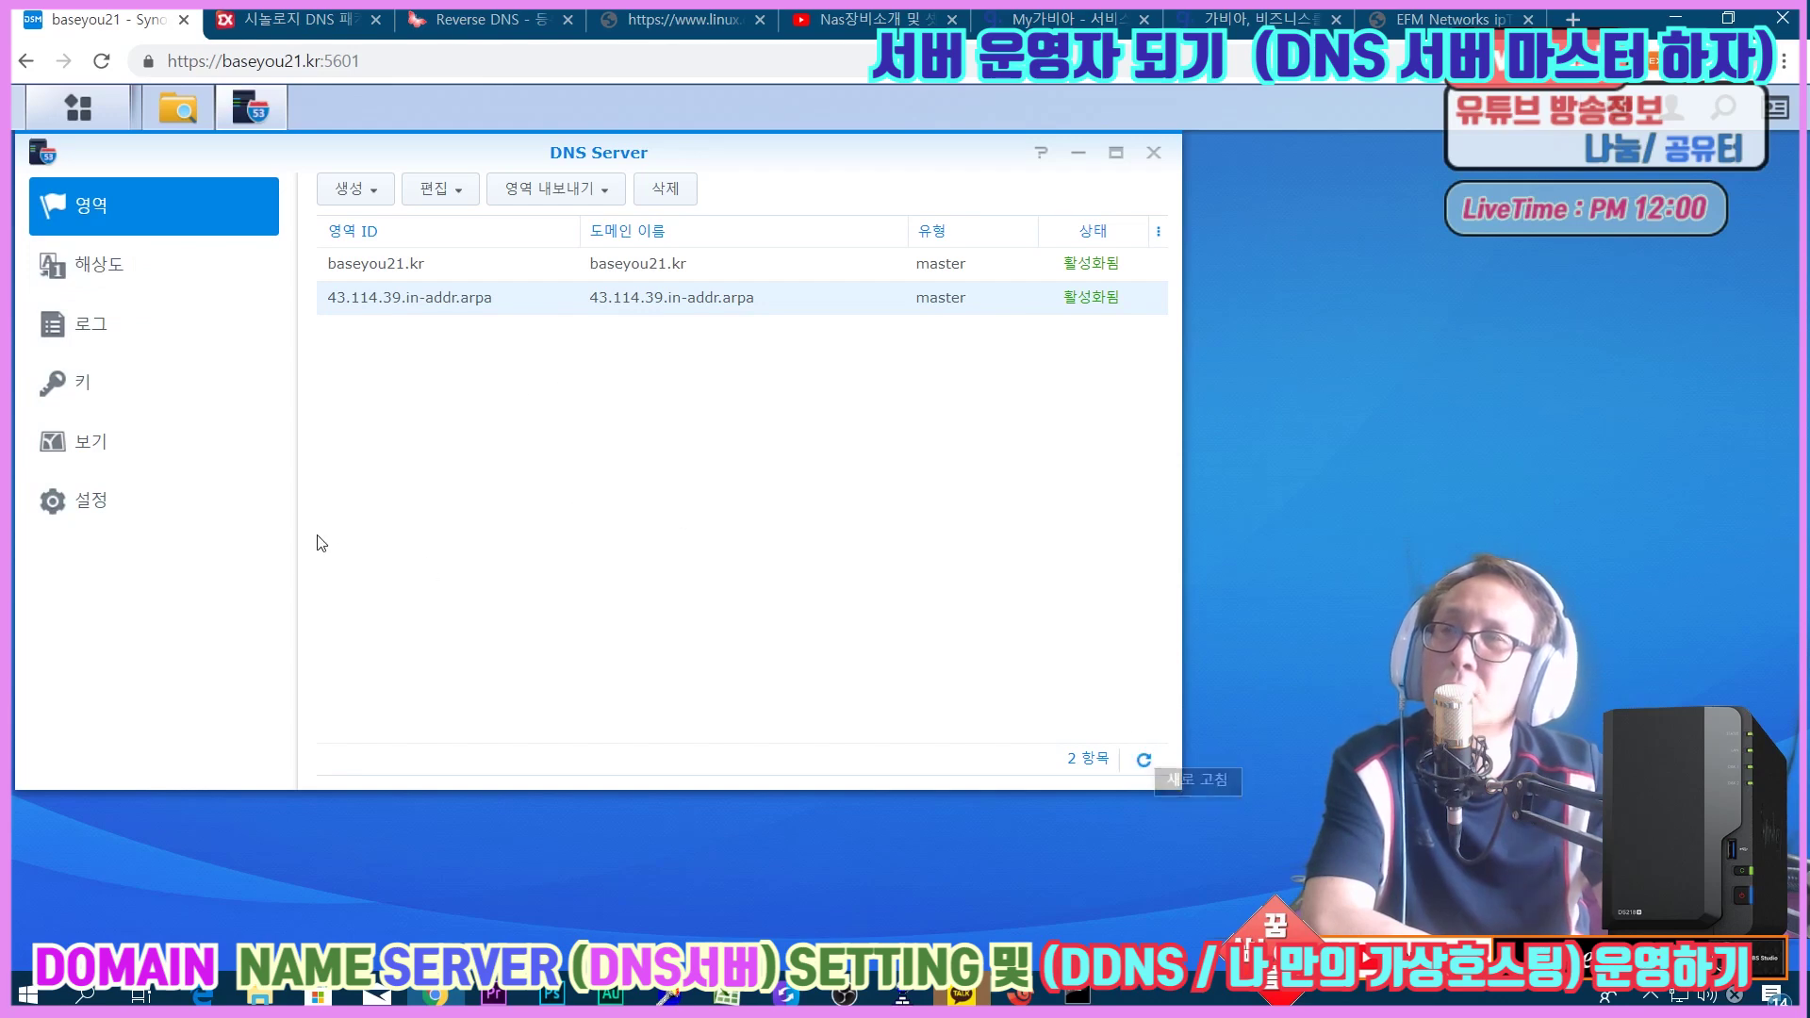
Select the 43.114.39.in-addr.arpa zone, check and minimize the nas Xshell terminal, then open 로그.
mouse_move(1016, 997)
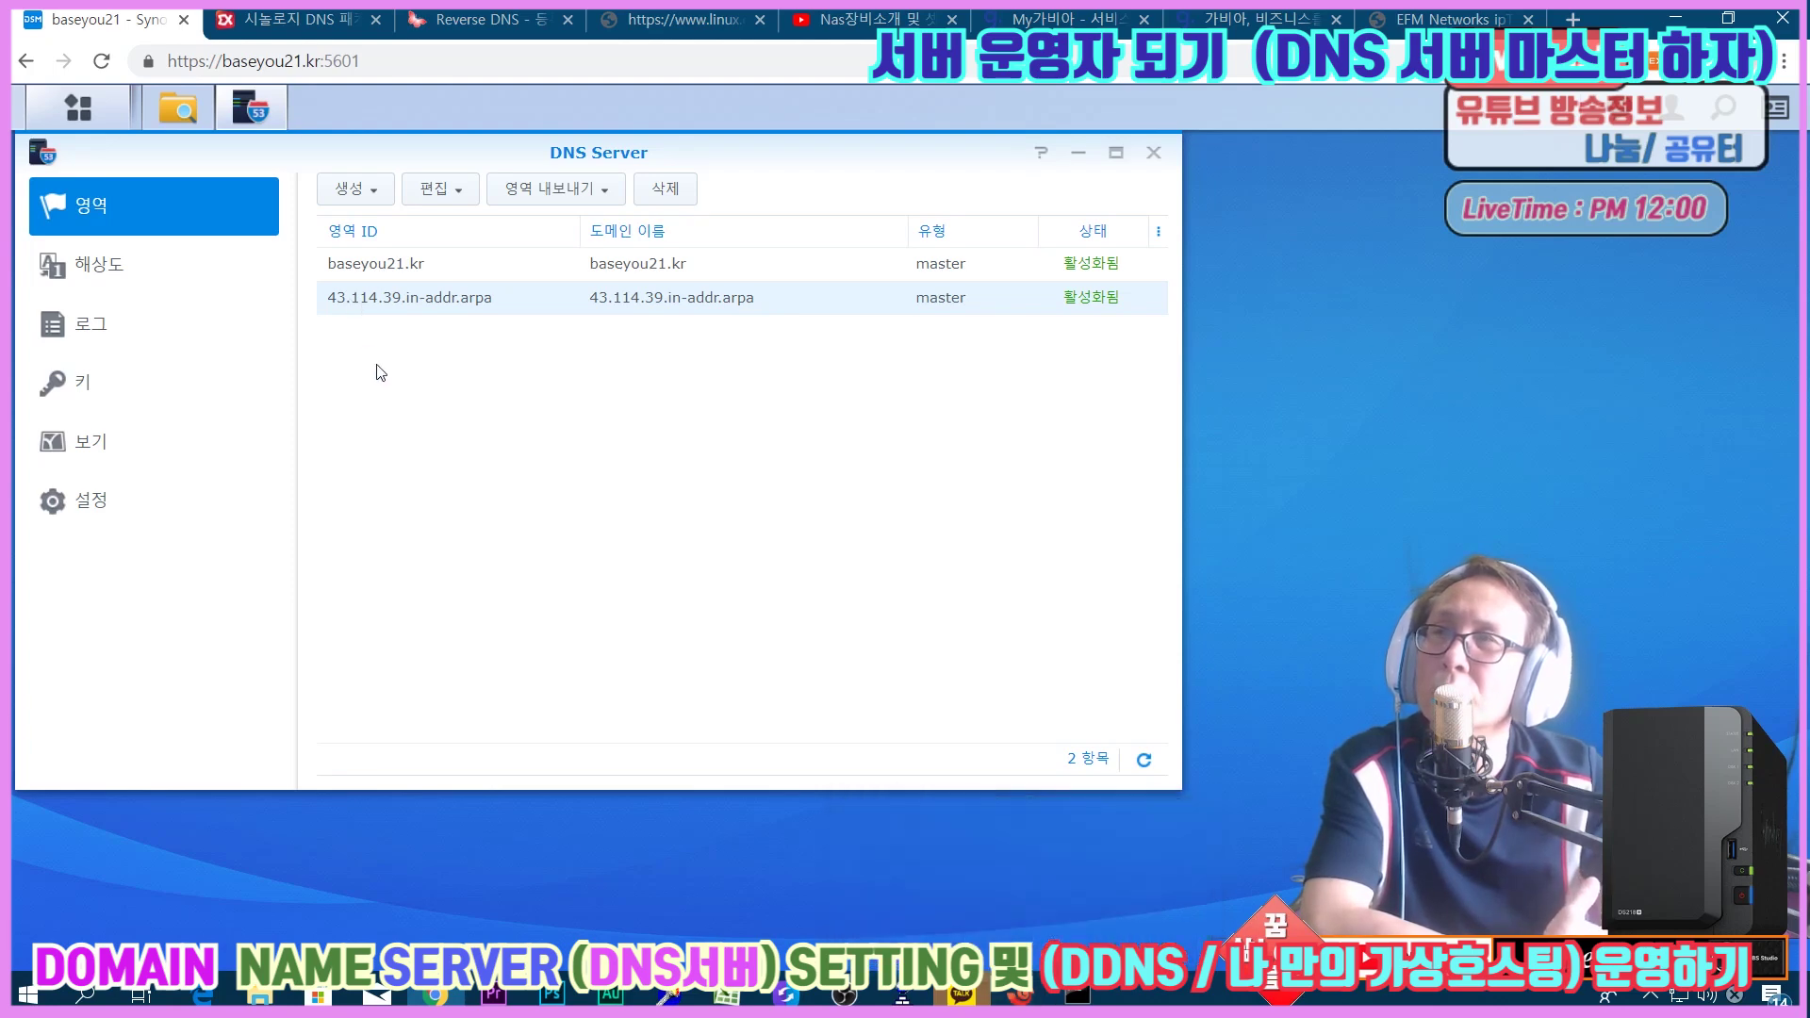
click(381, 301)
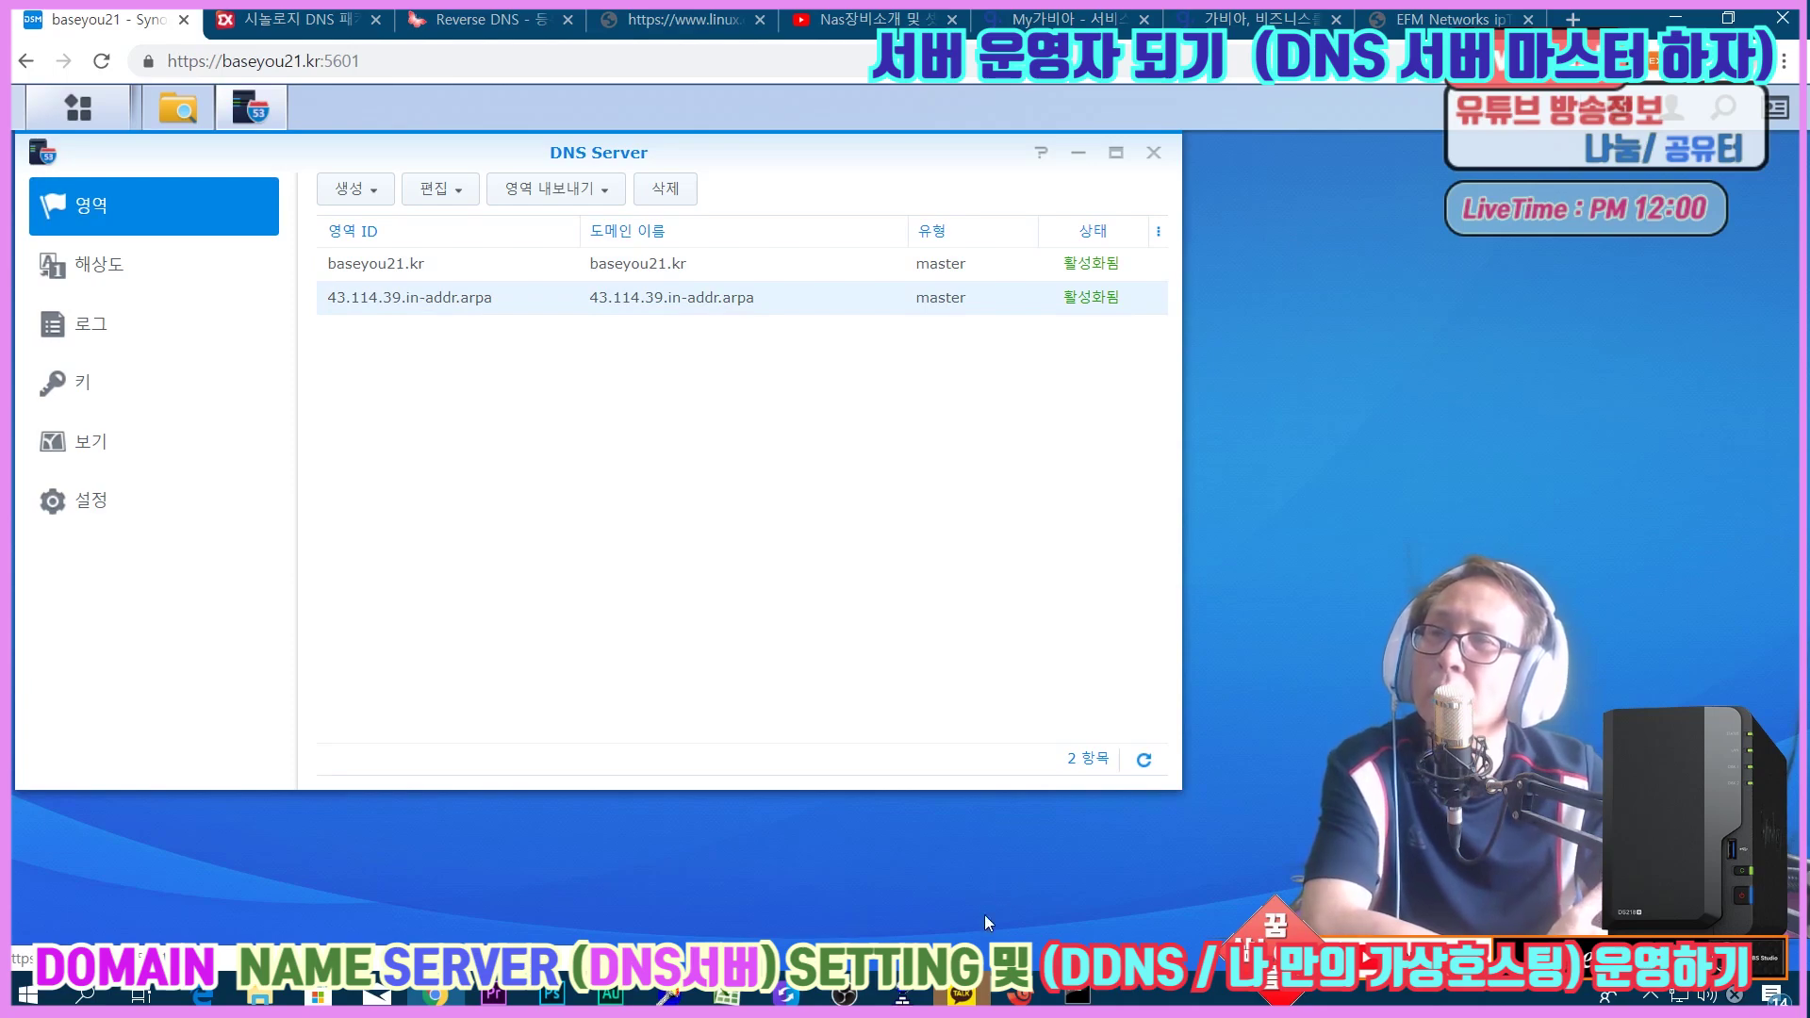
mouse_move(991, 991)
click(1113, 858)
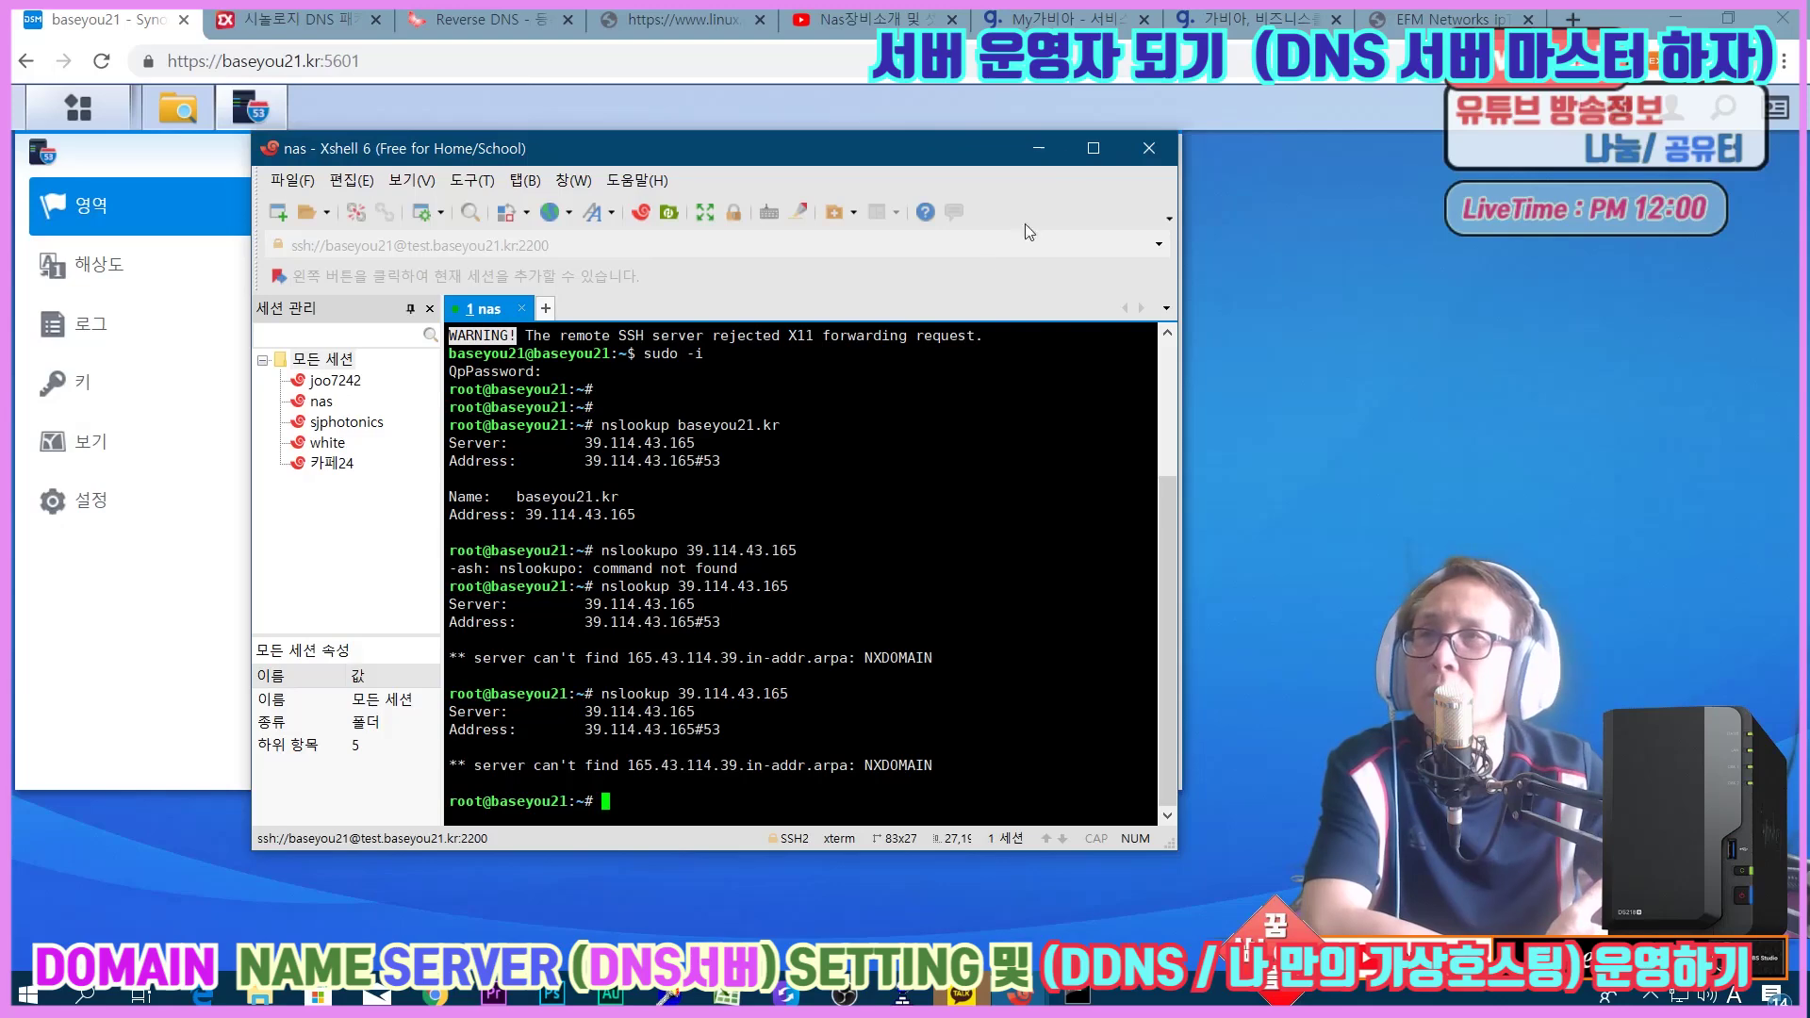
click(1038, 148)
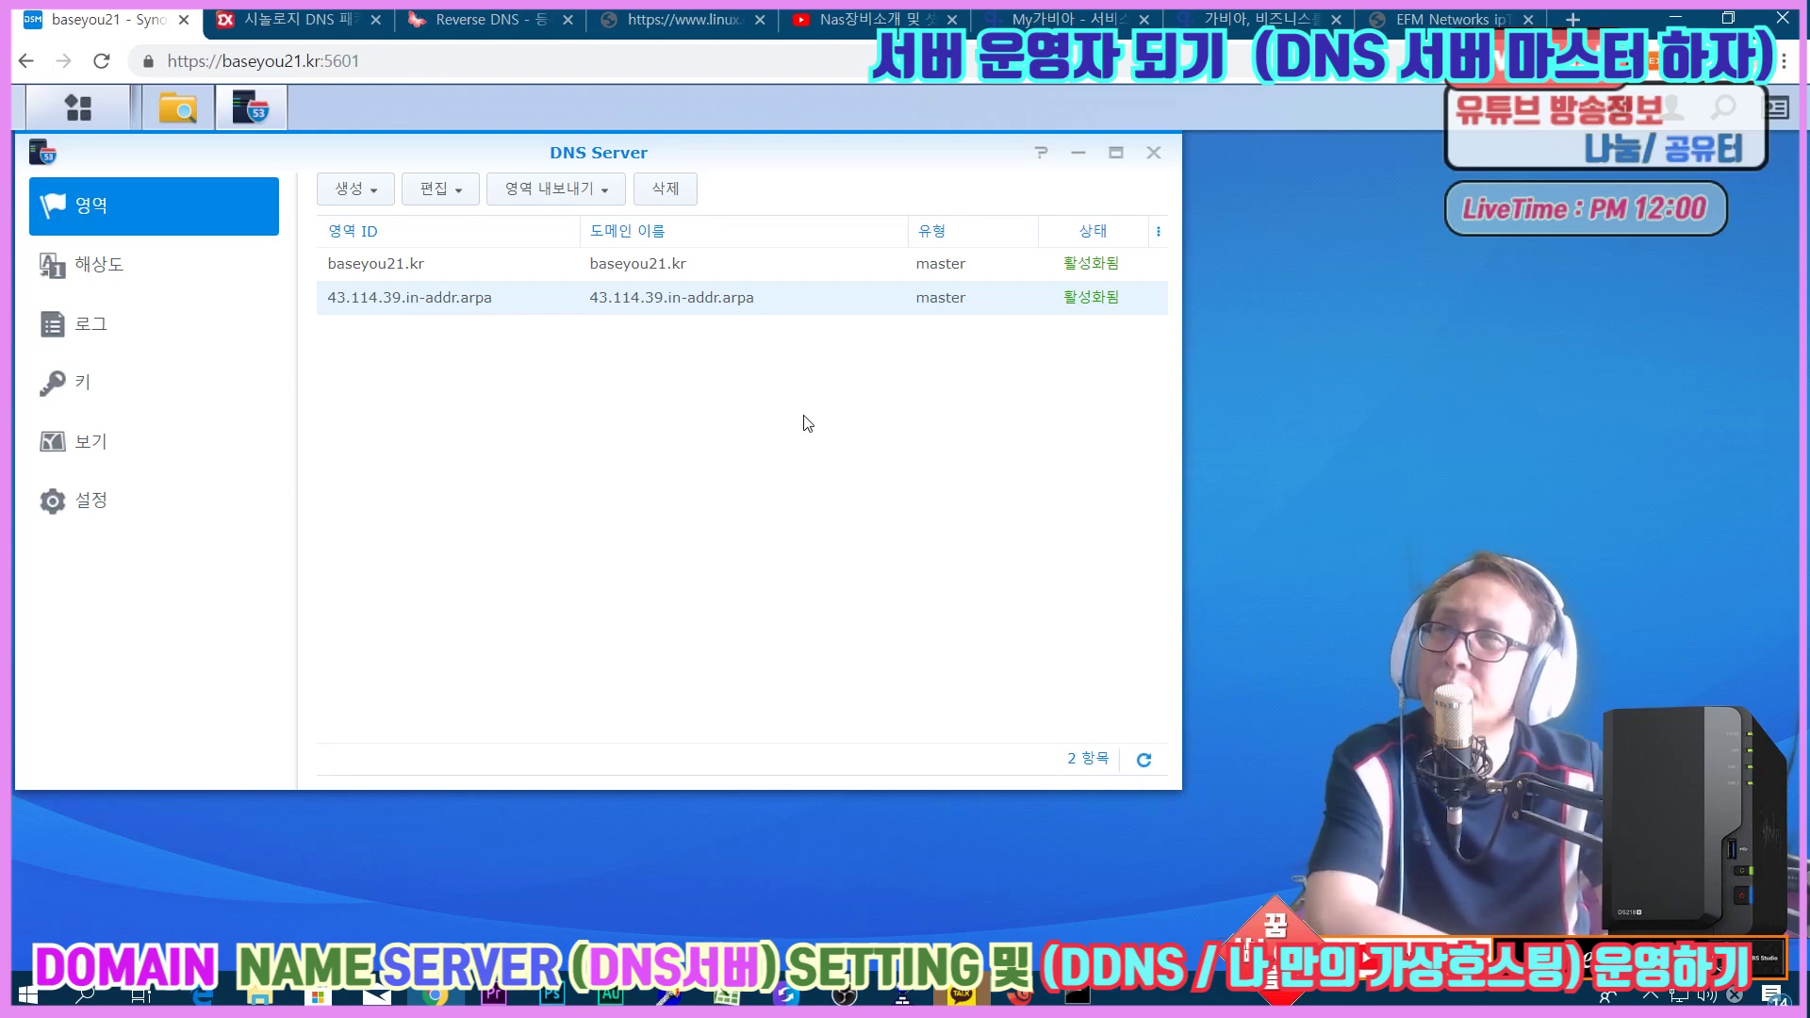
click(94, 325)
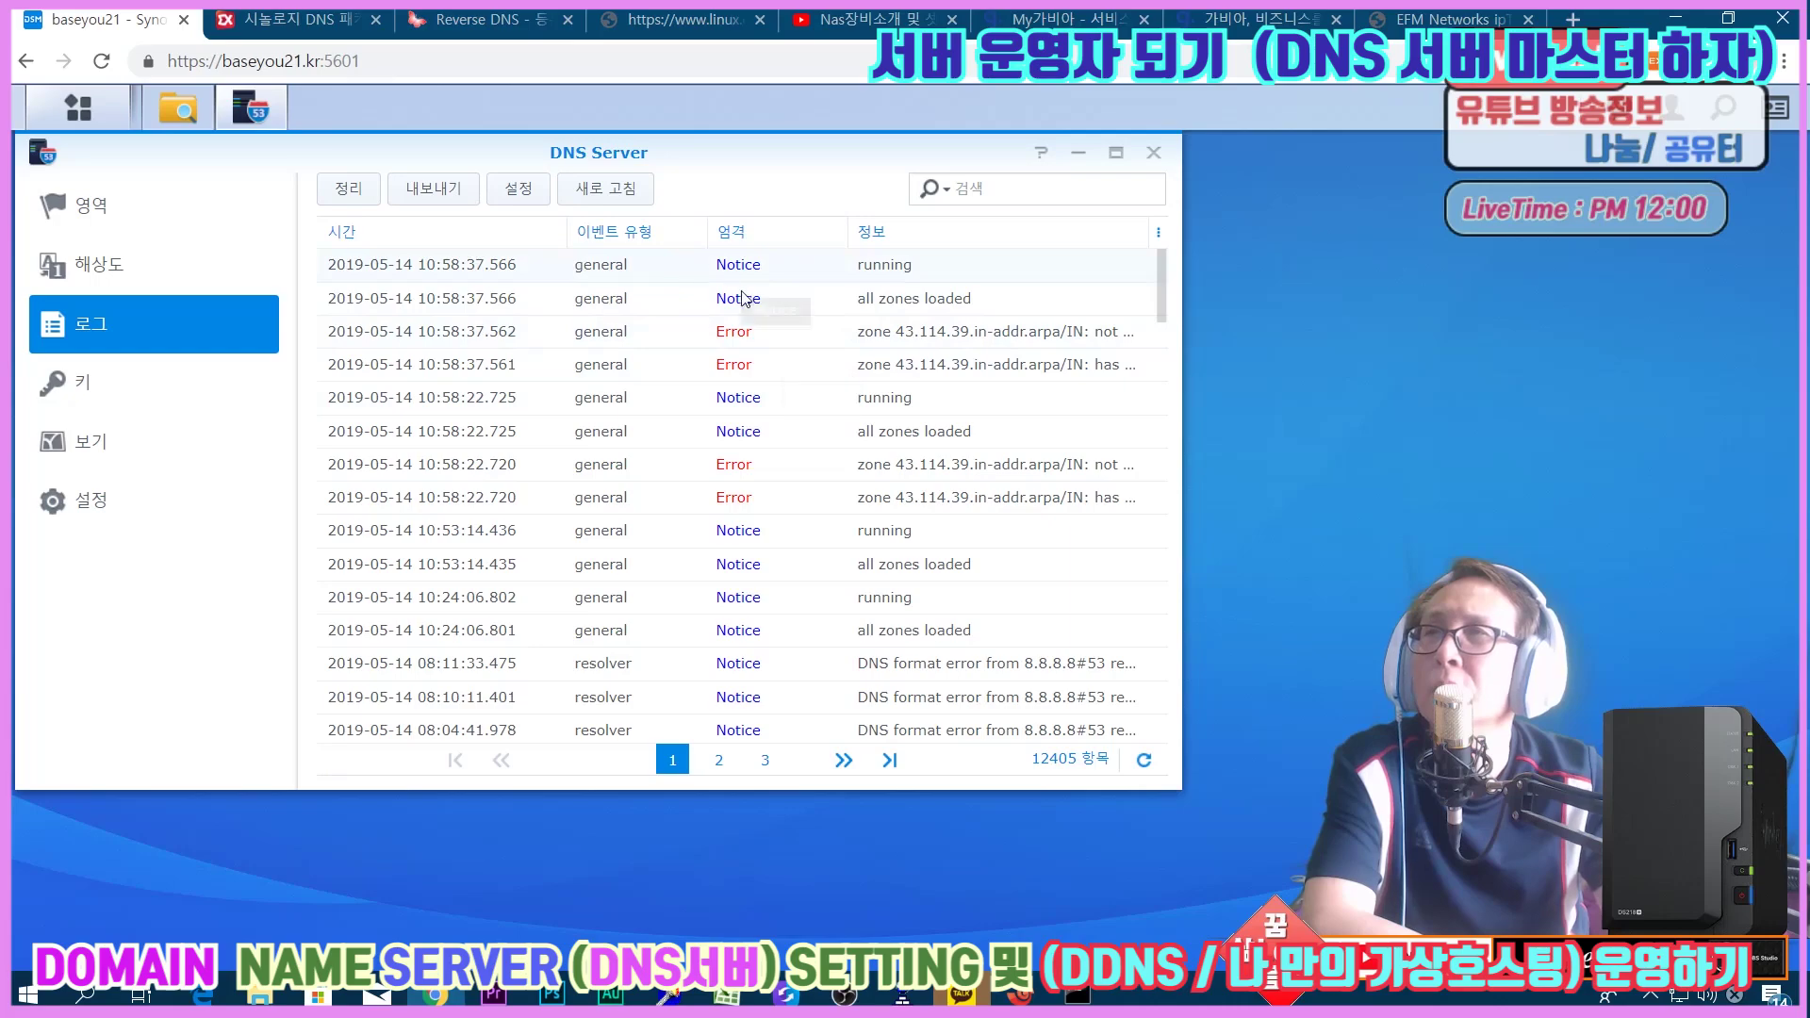
Maximize the DNS Server window and read the zone's 'not loaded due to errors' message.
click(1116, 154)
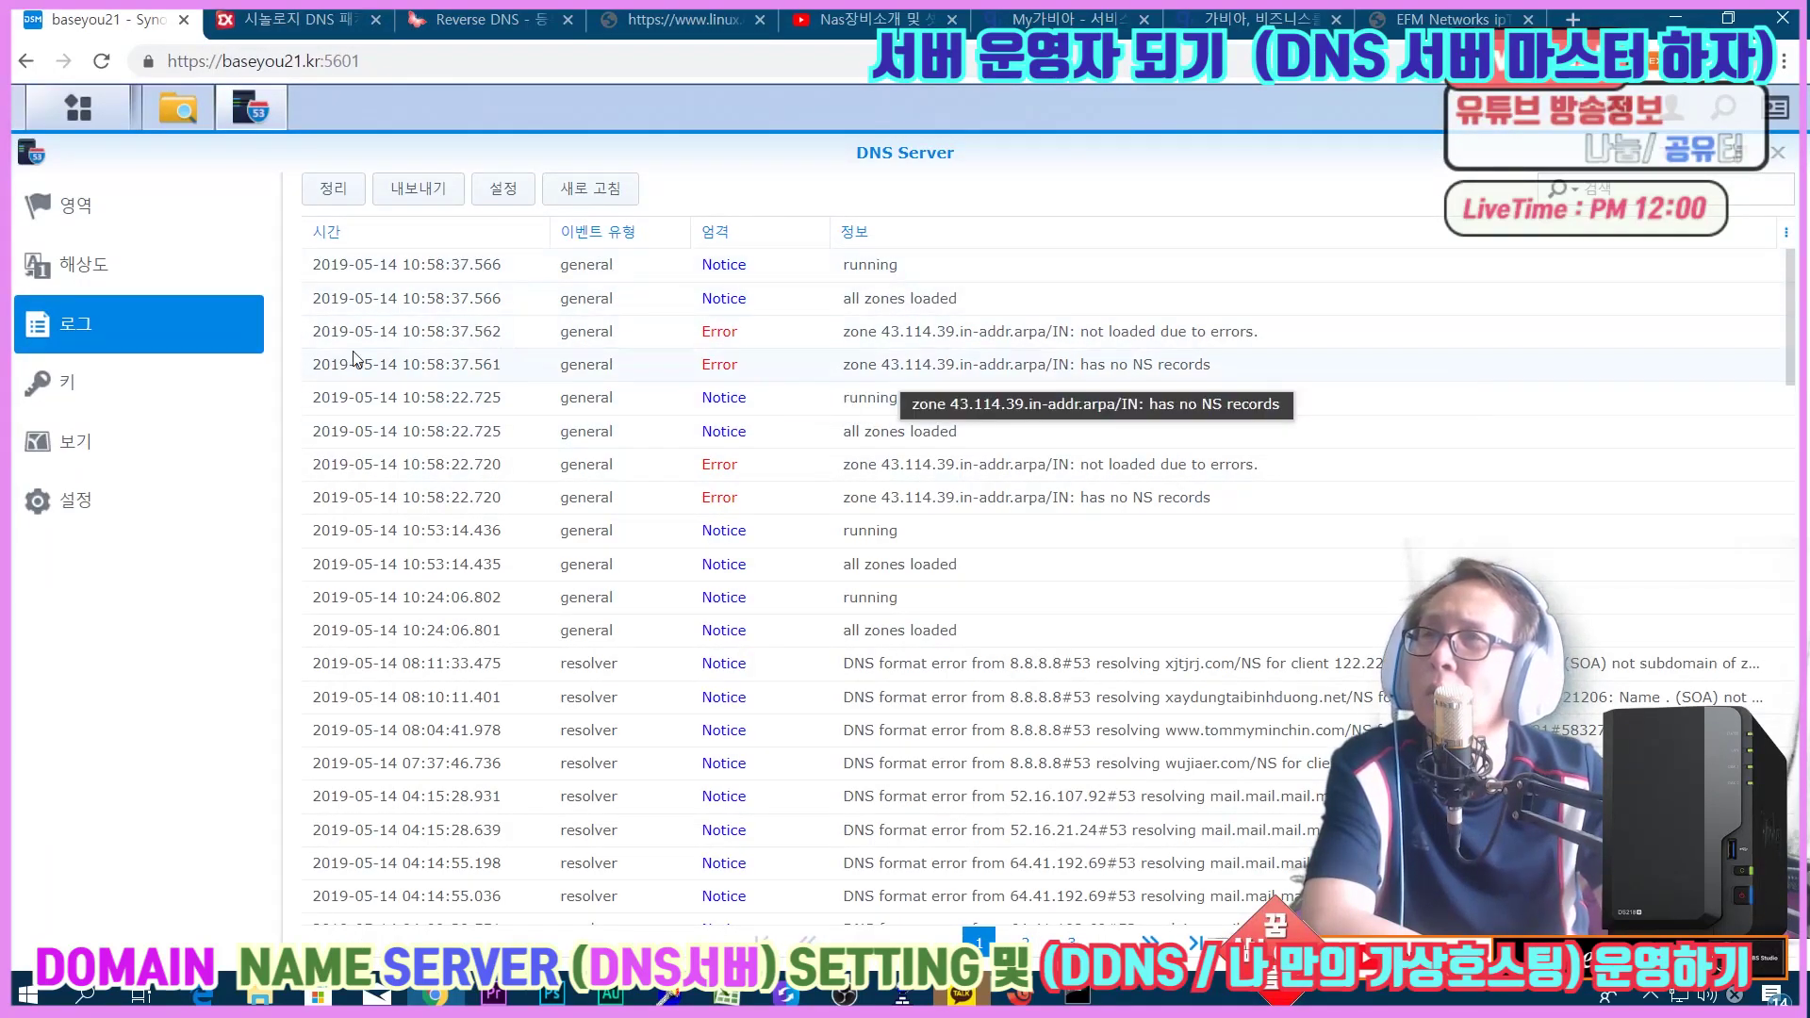
double_click(1104, 332)
click(1175, 335)
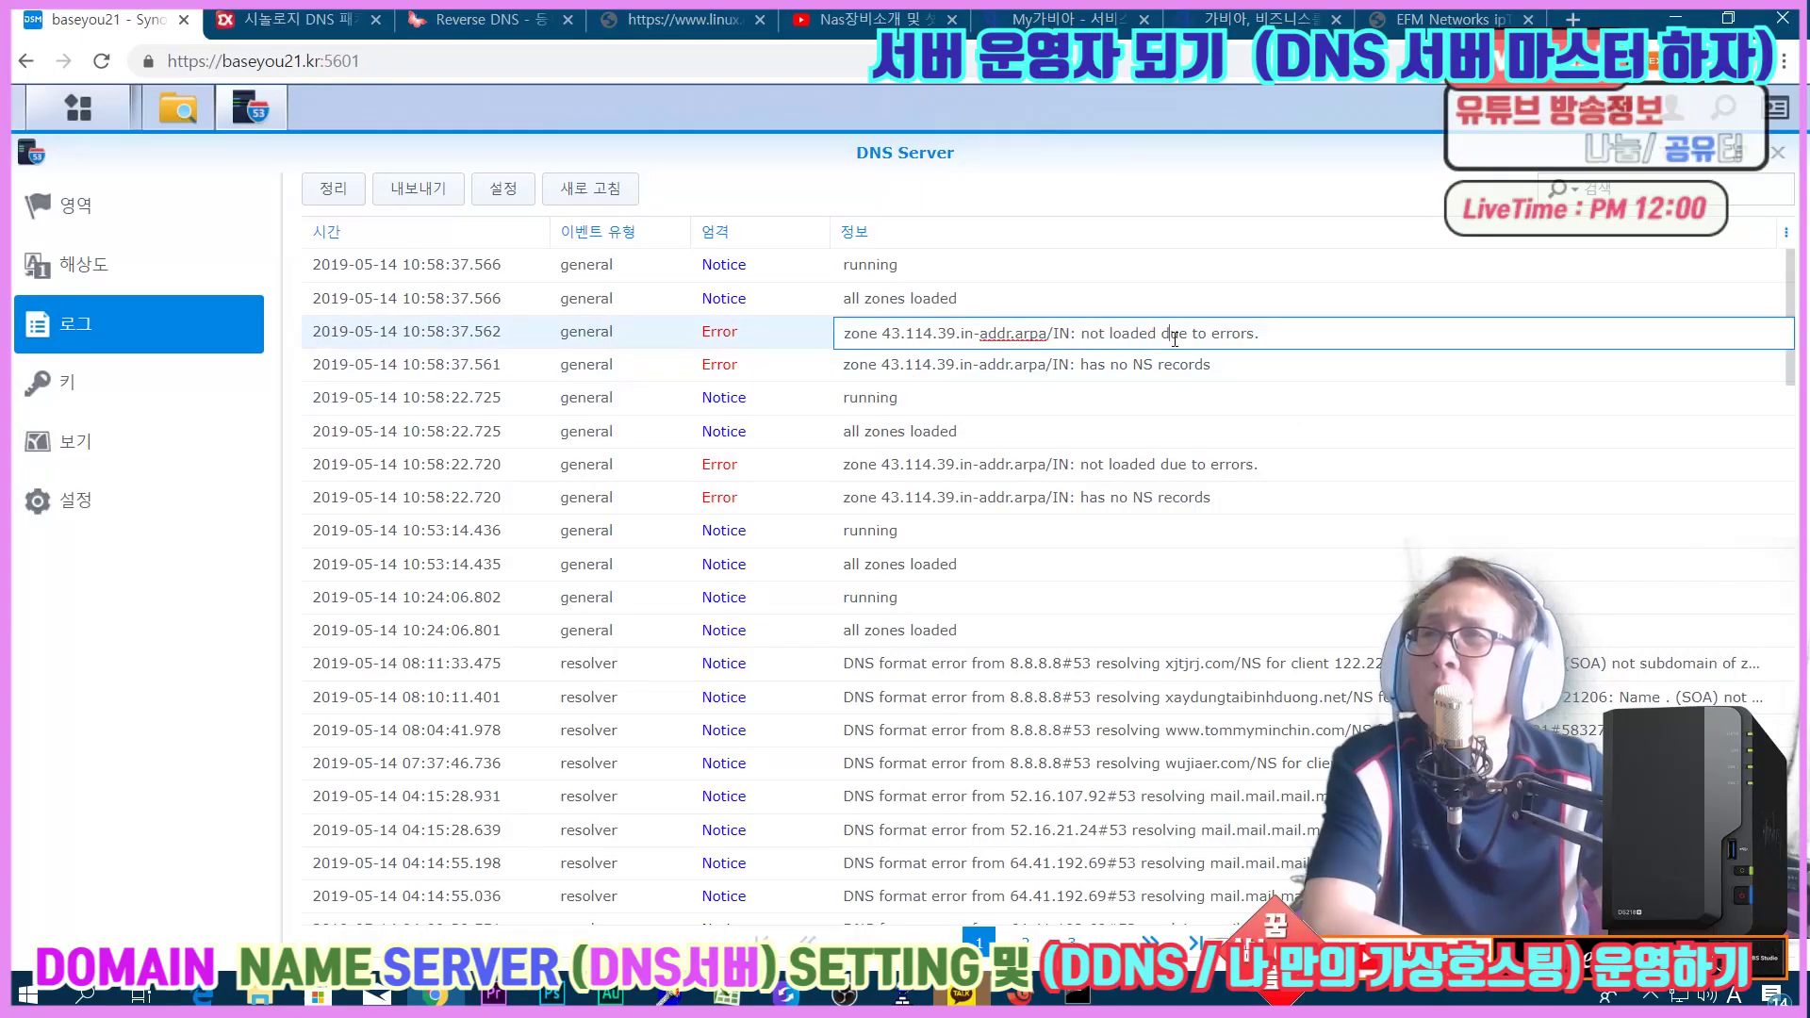
drag(844, 333, 953, 334)
click(978, 336)
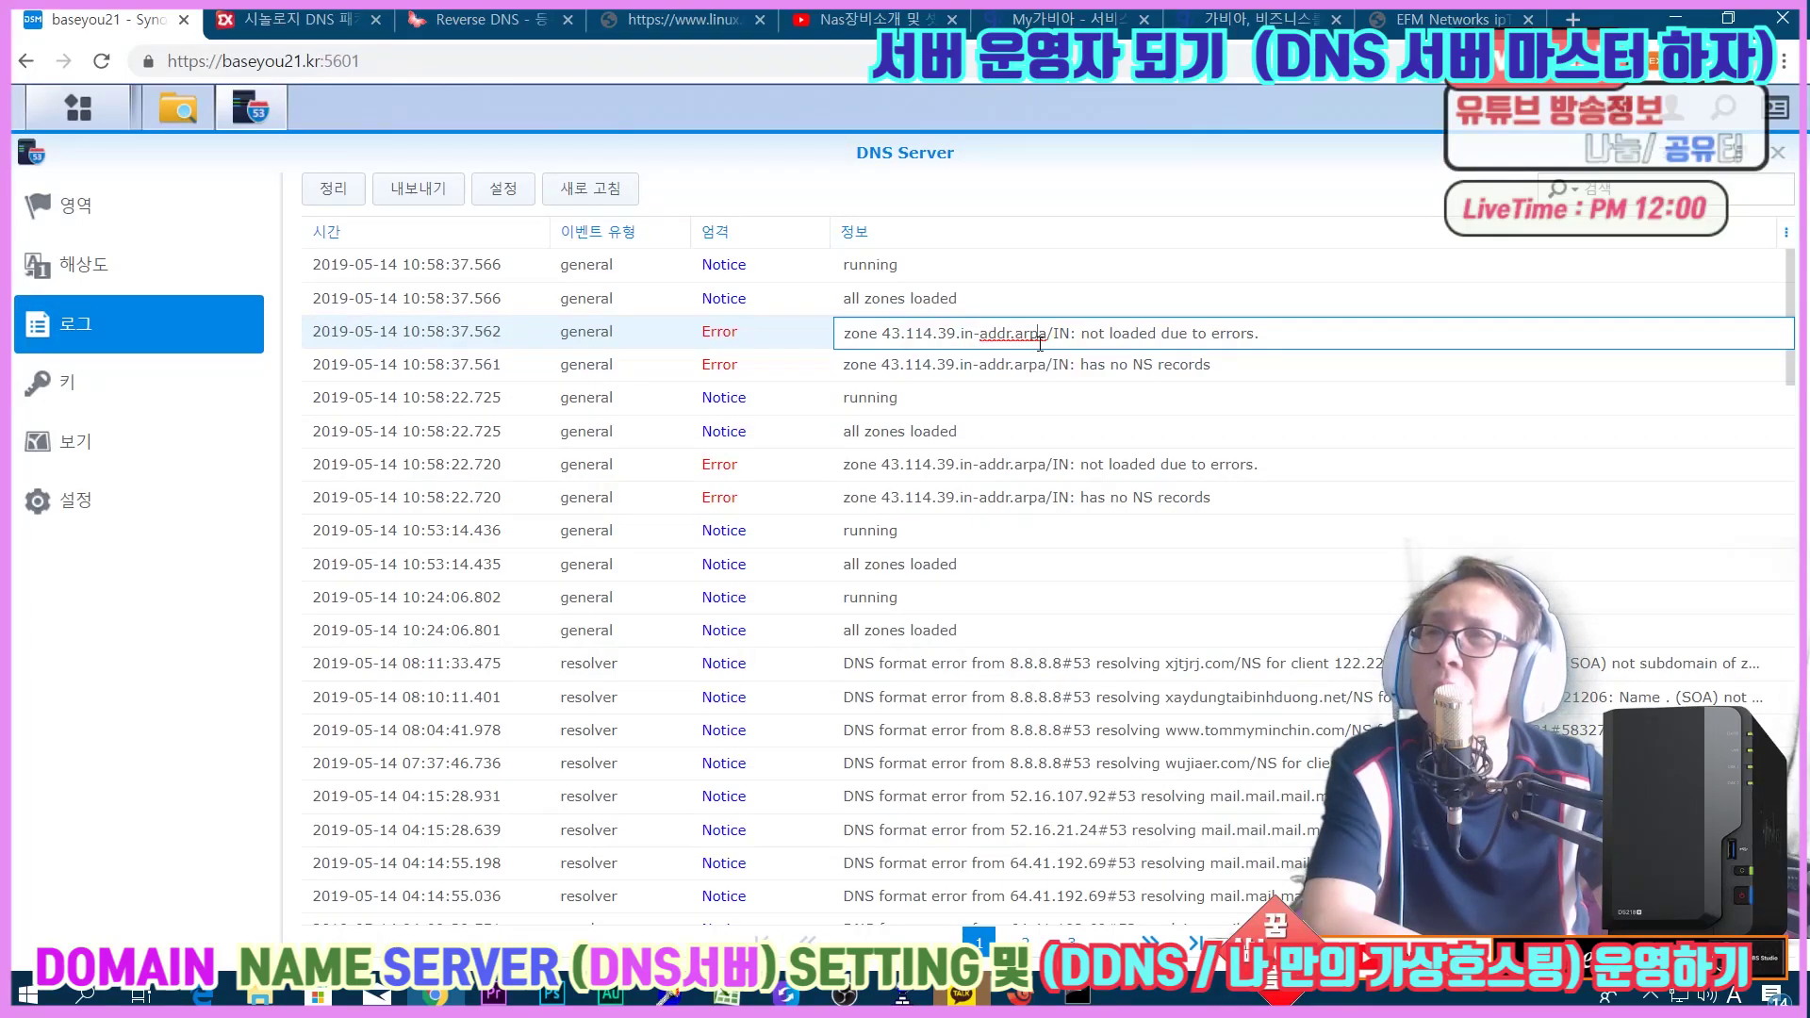
drag(1039, 337, 827, 343)
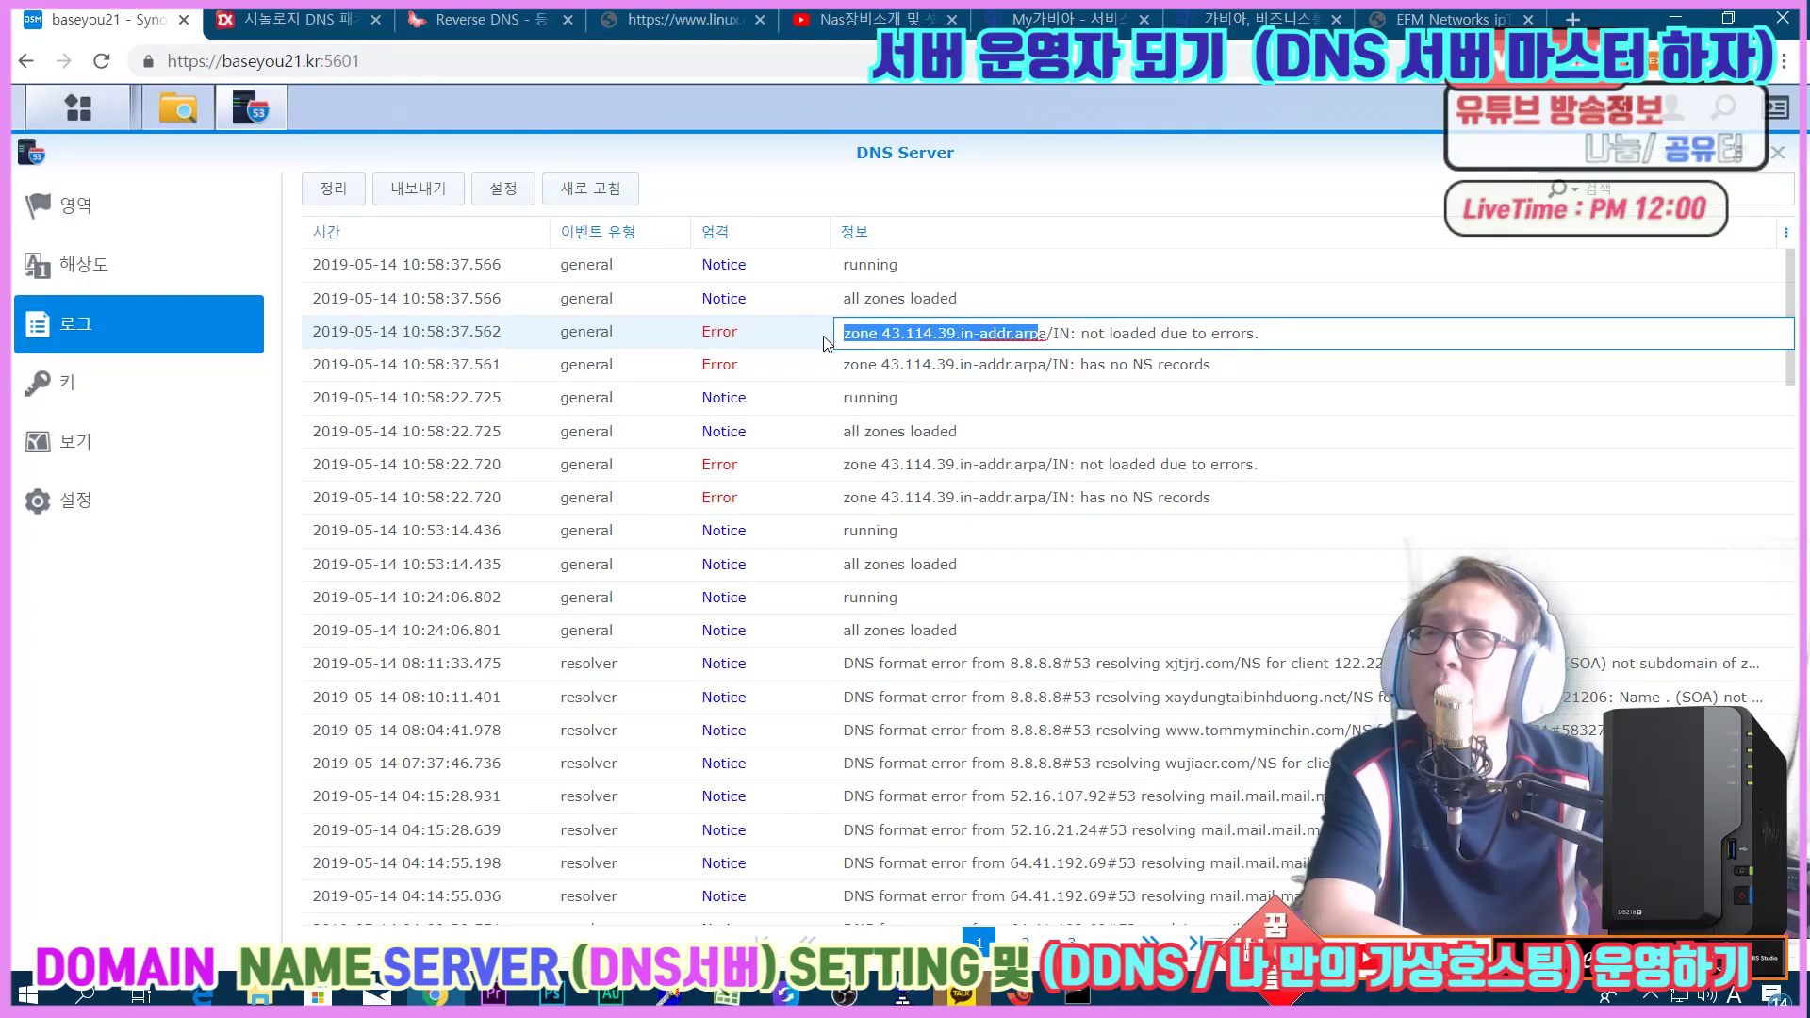
drag(1086, 333, 1271, 334)
click(1291, 334)
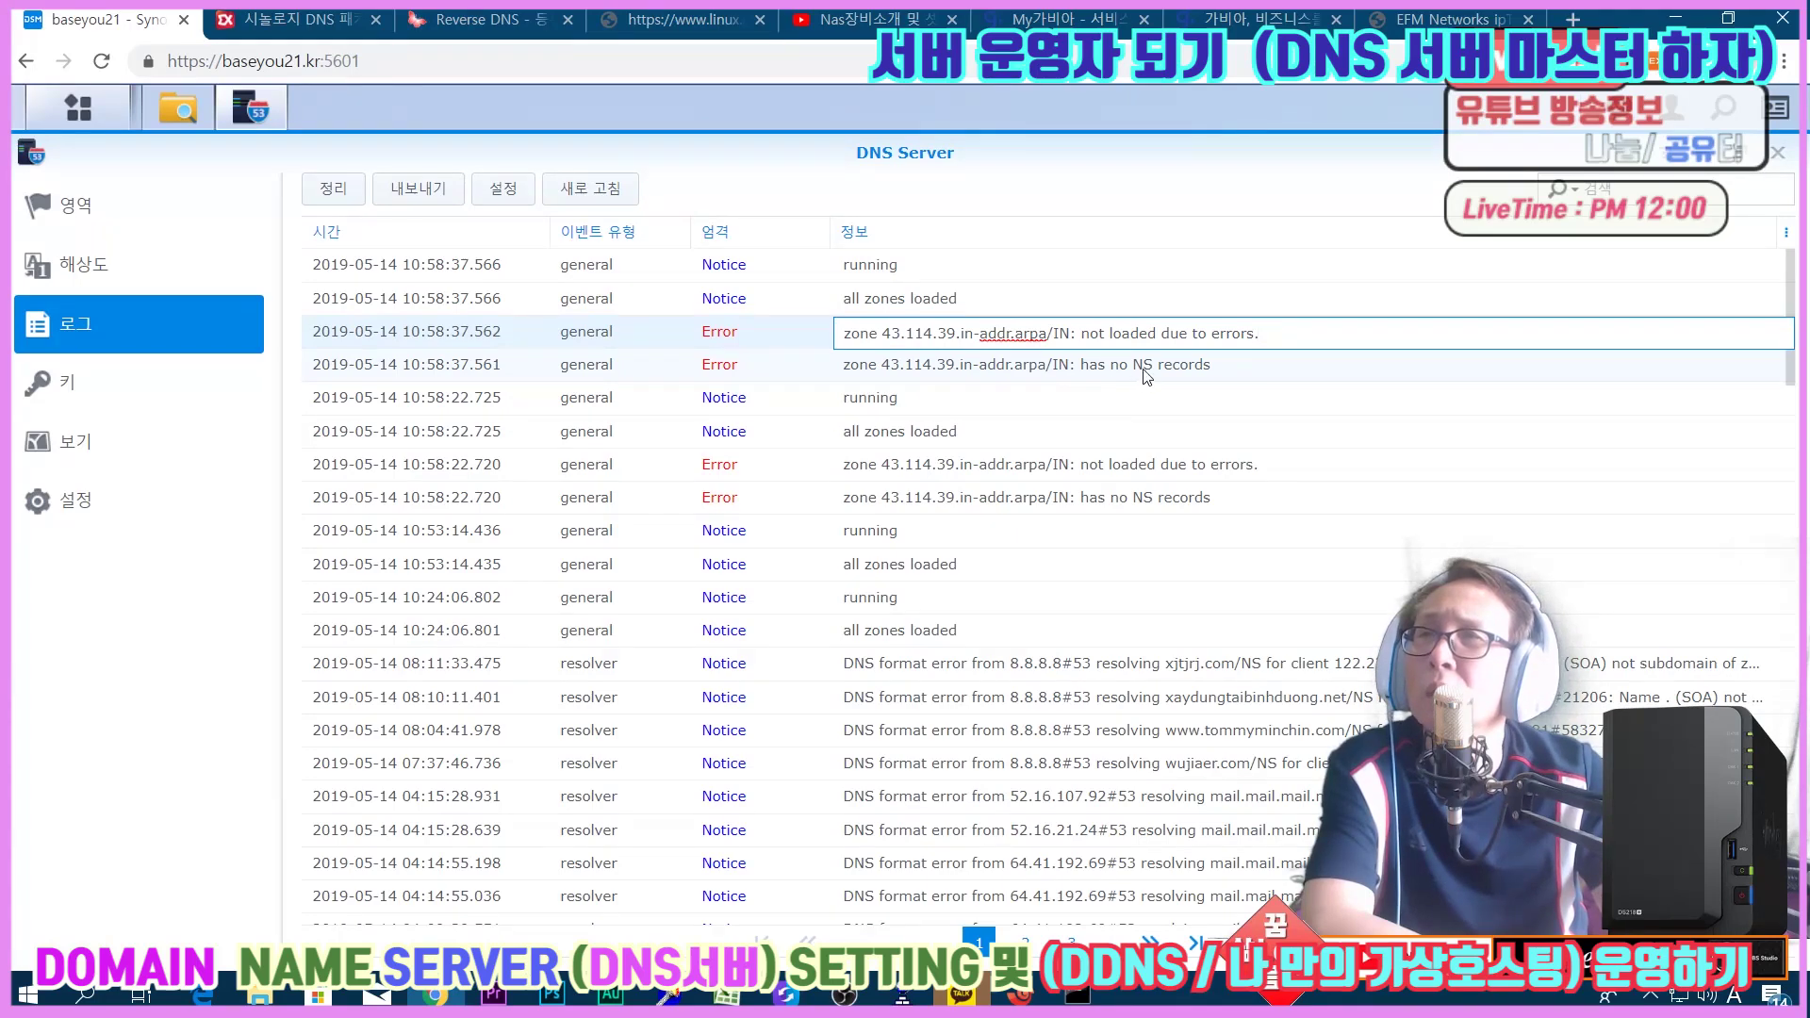
Compare the 'has no NS records' and 'not loaded due to errors' messages for 43.114.39.in-addr.arpa.
click(1241, 370)
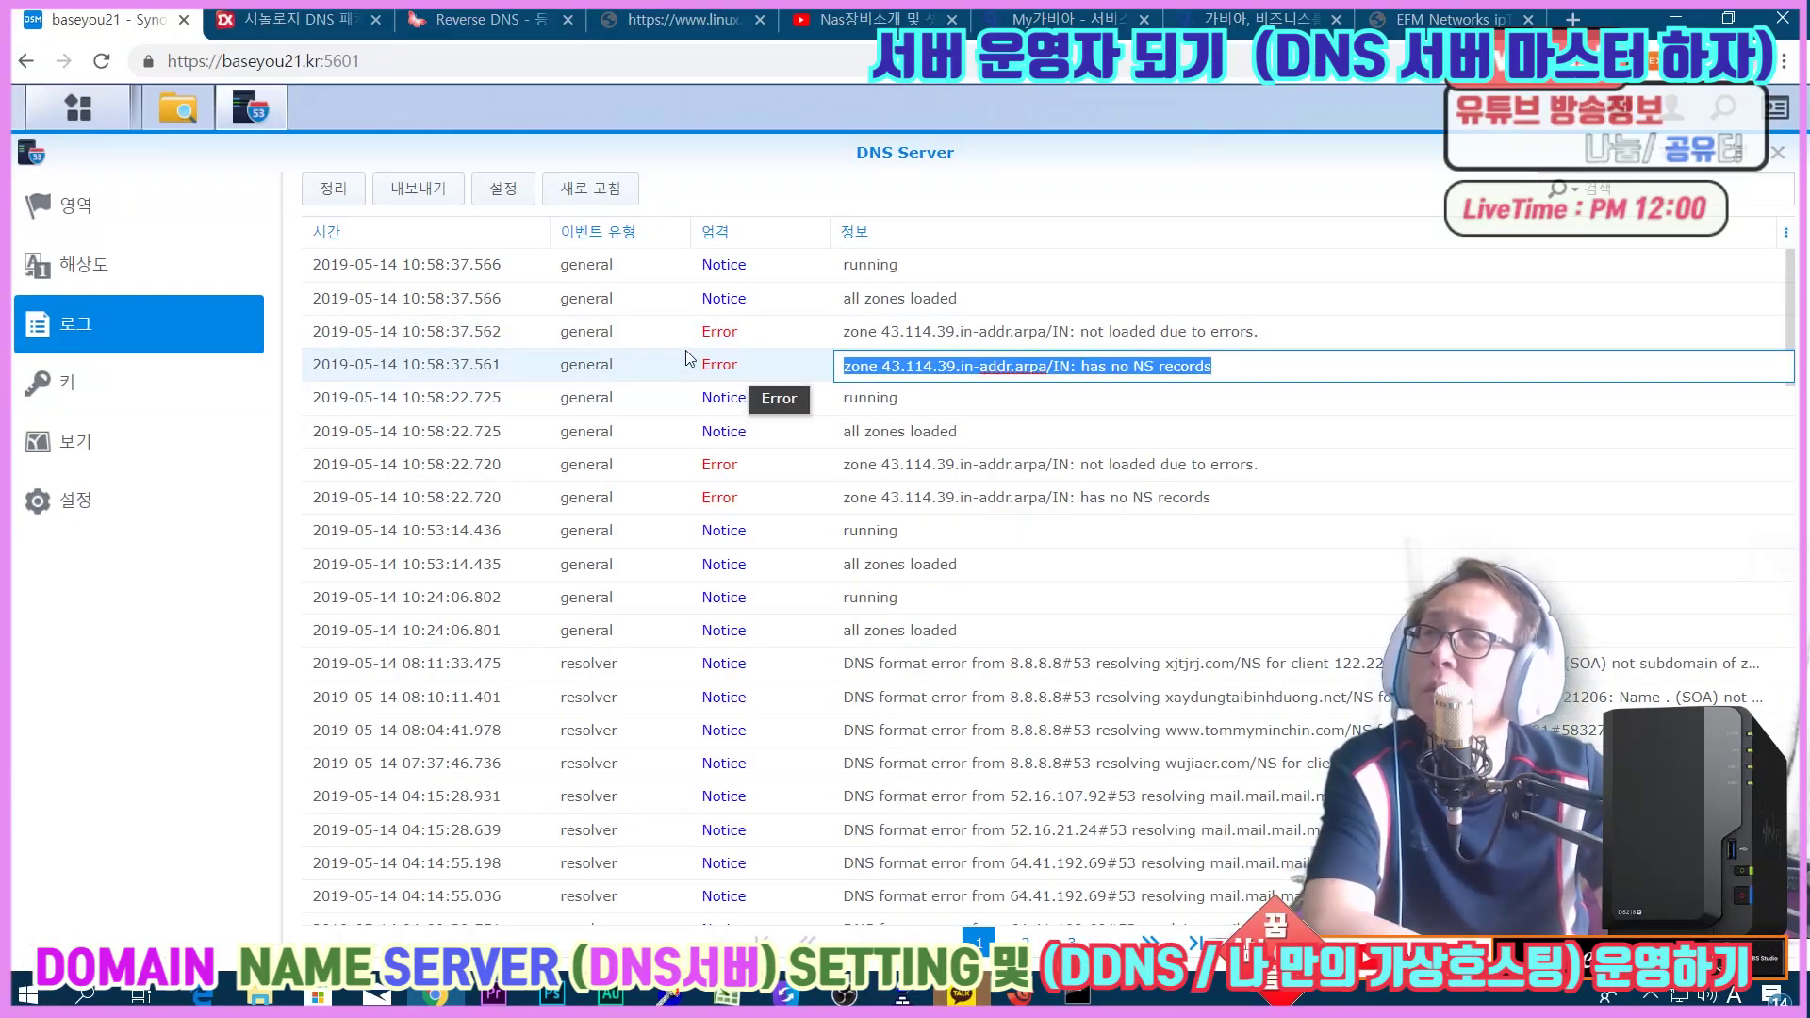
click(721, 366)
click(1041, 331)
click(1051, 365)
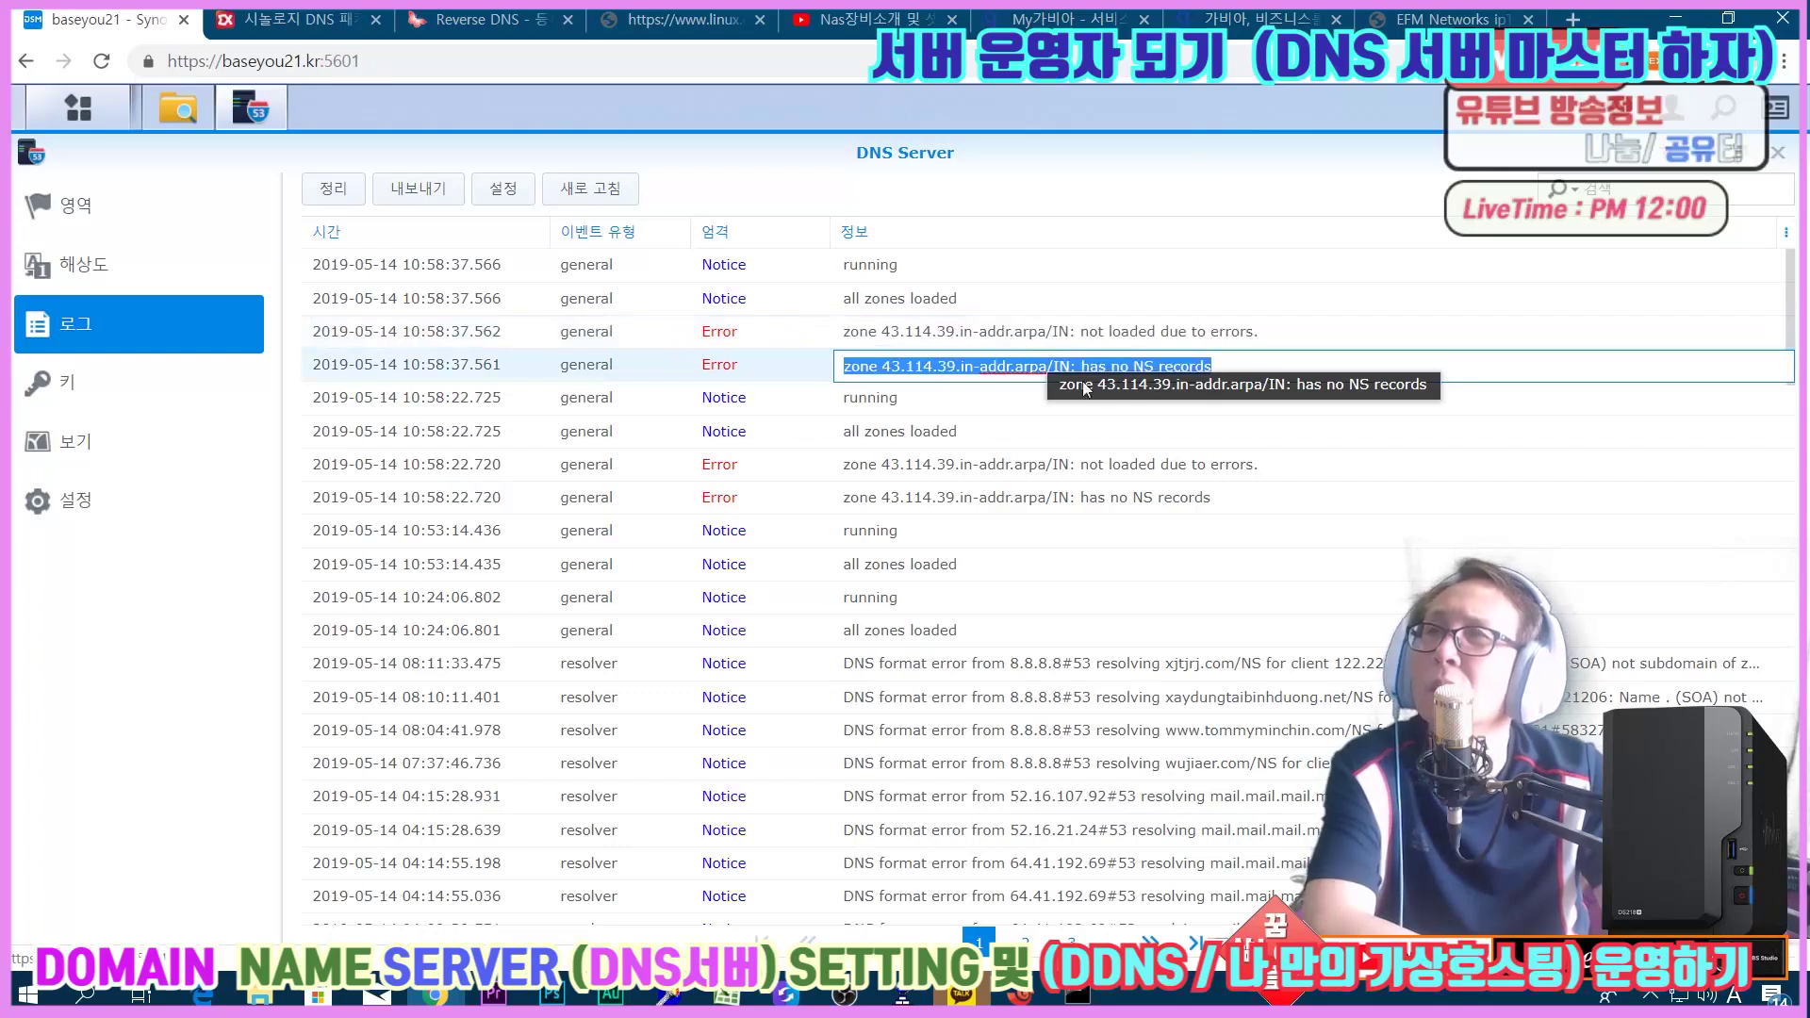
click(1127, 341)
click(1090, 364)
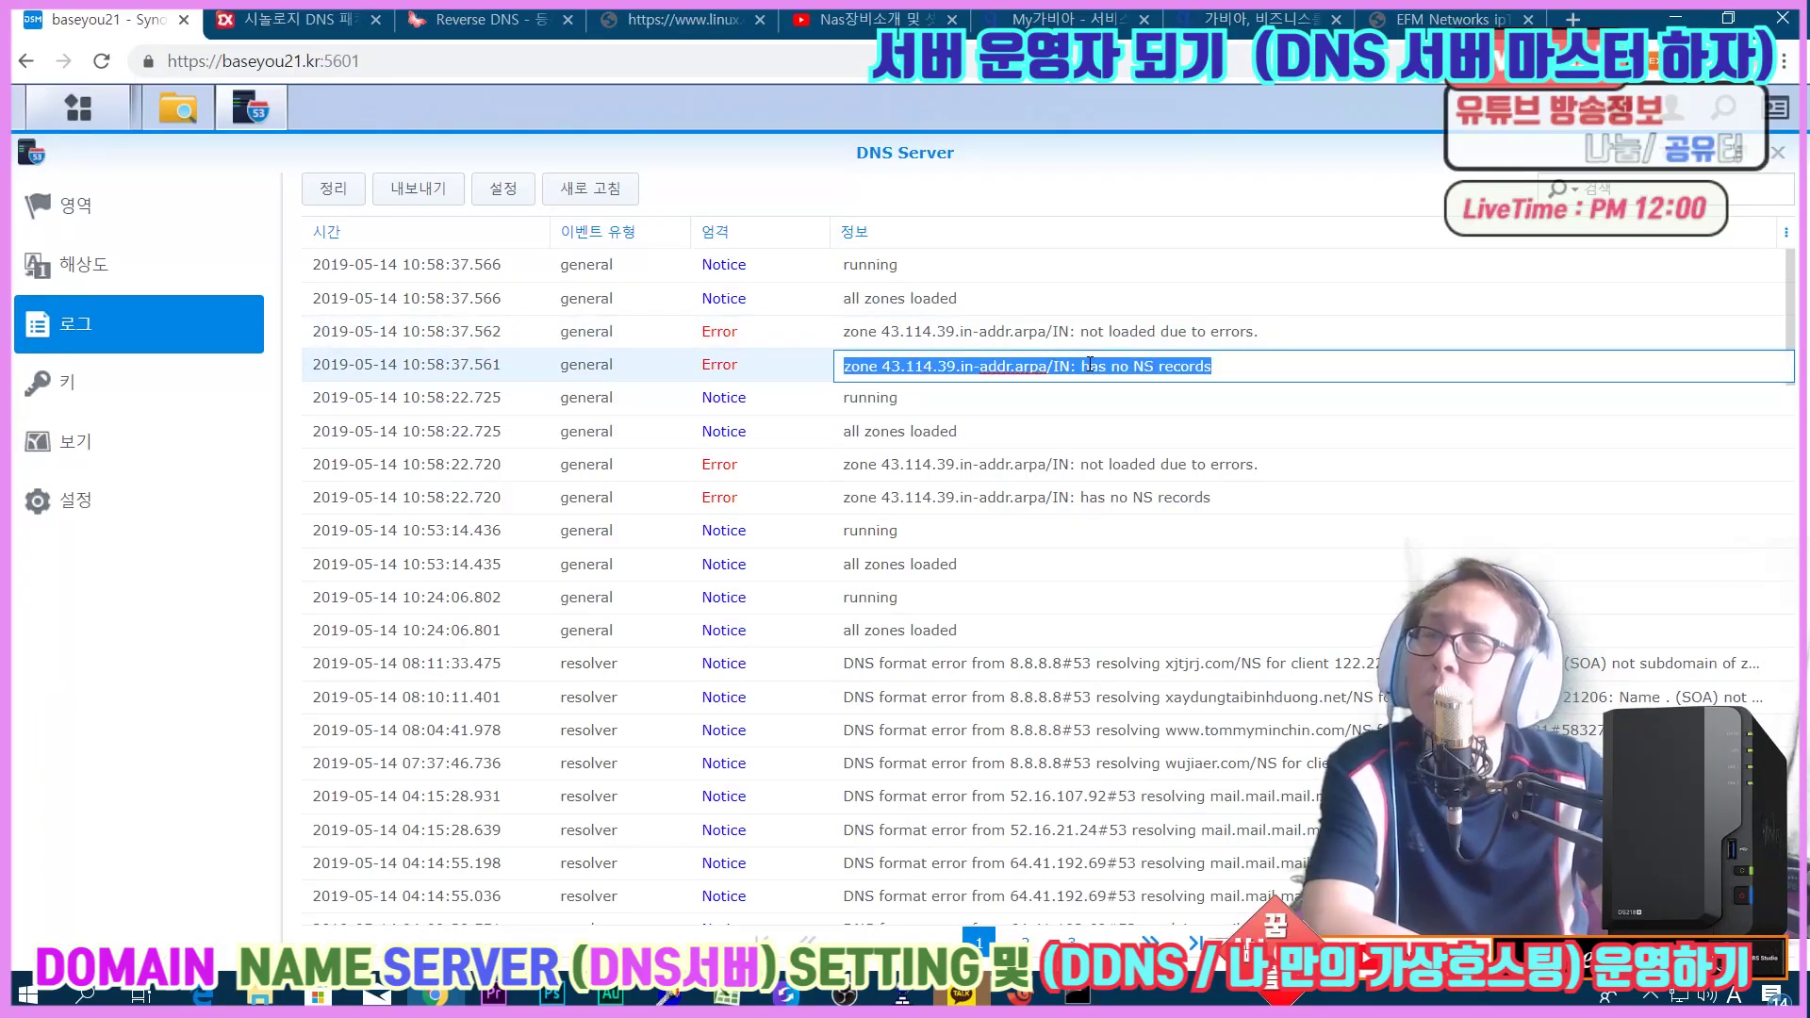
click(1092, 335)
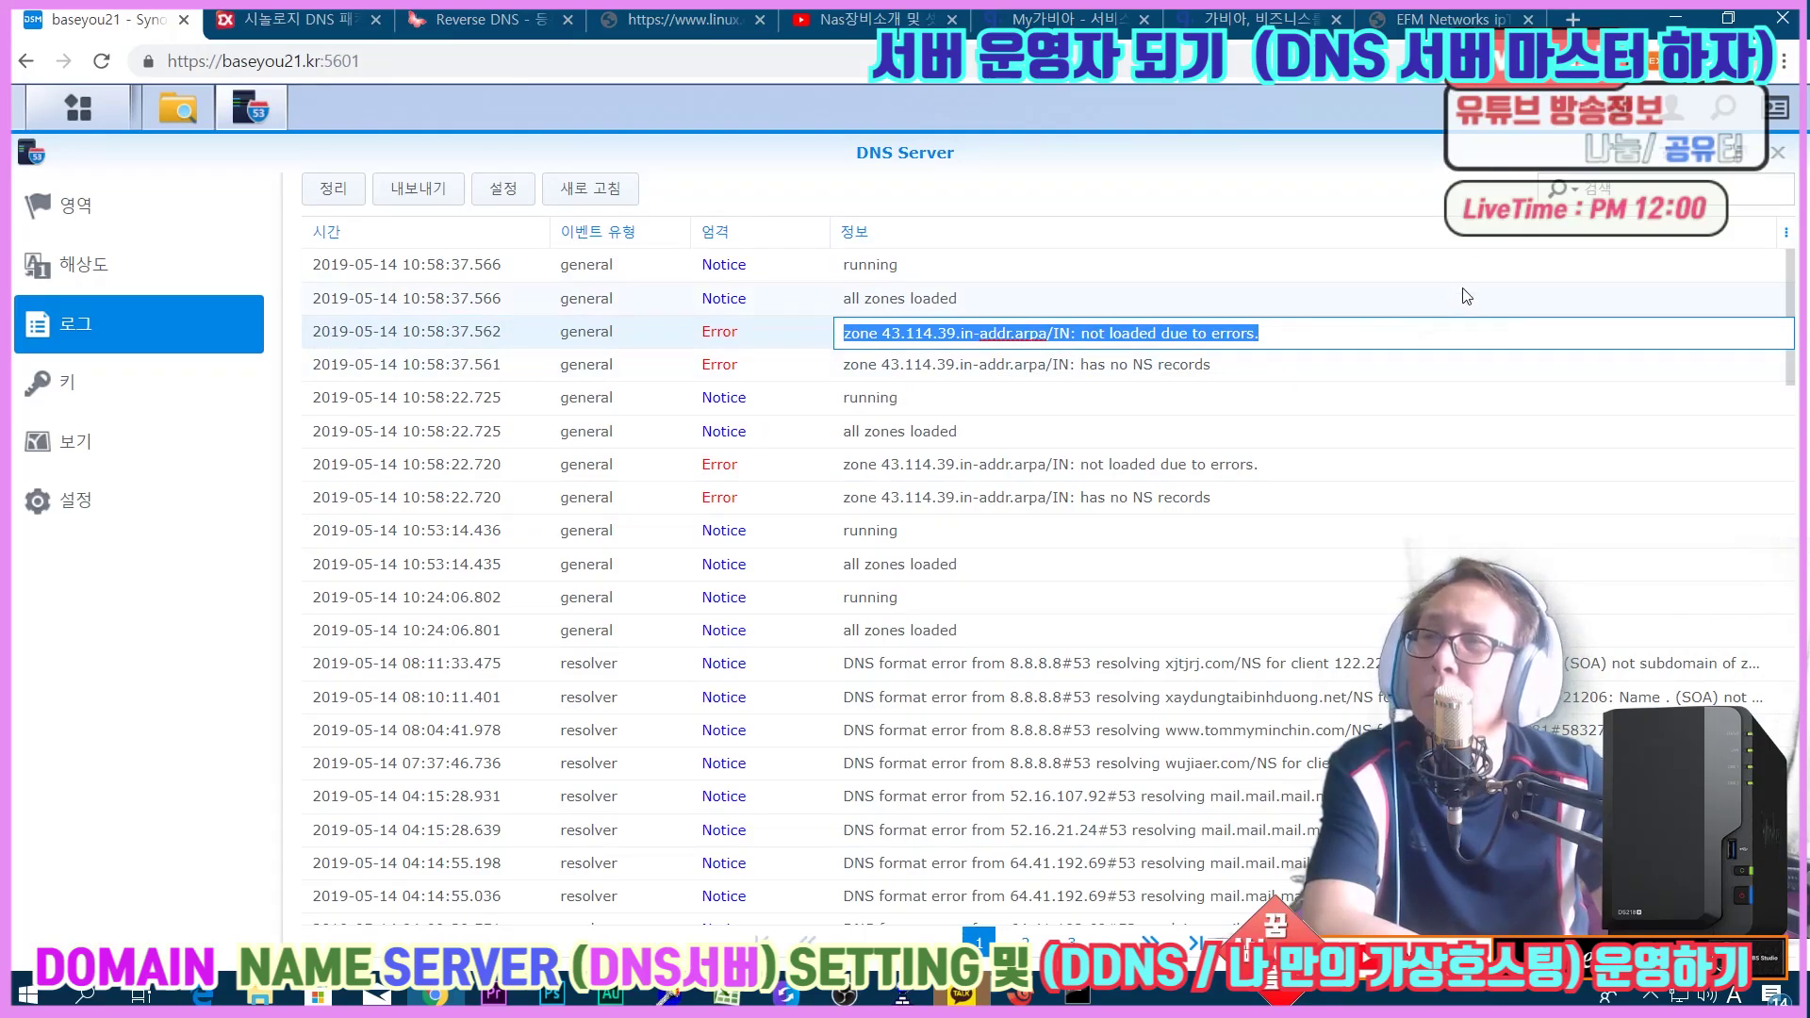
click(1014, 366)
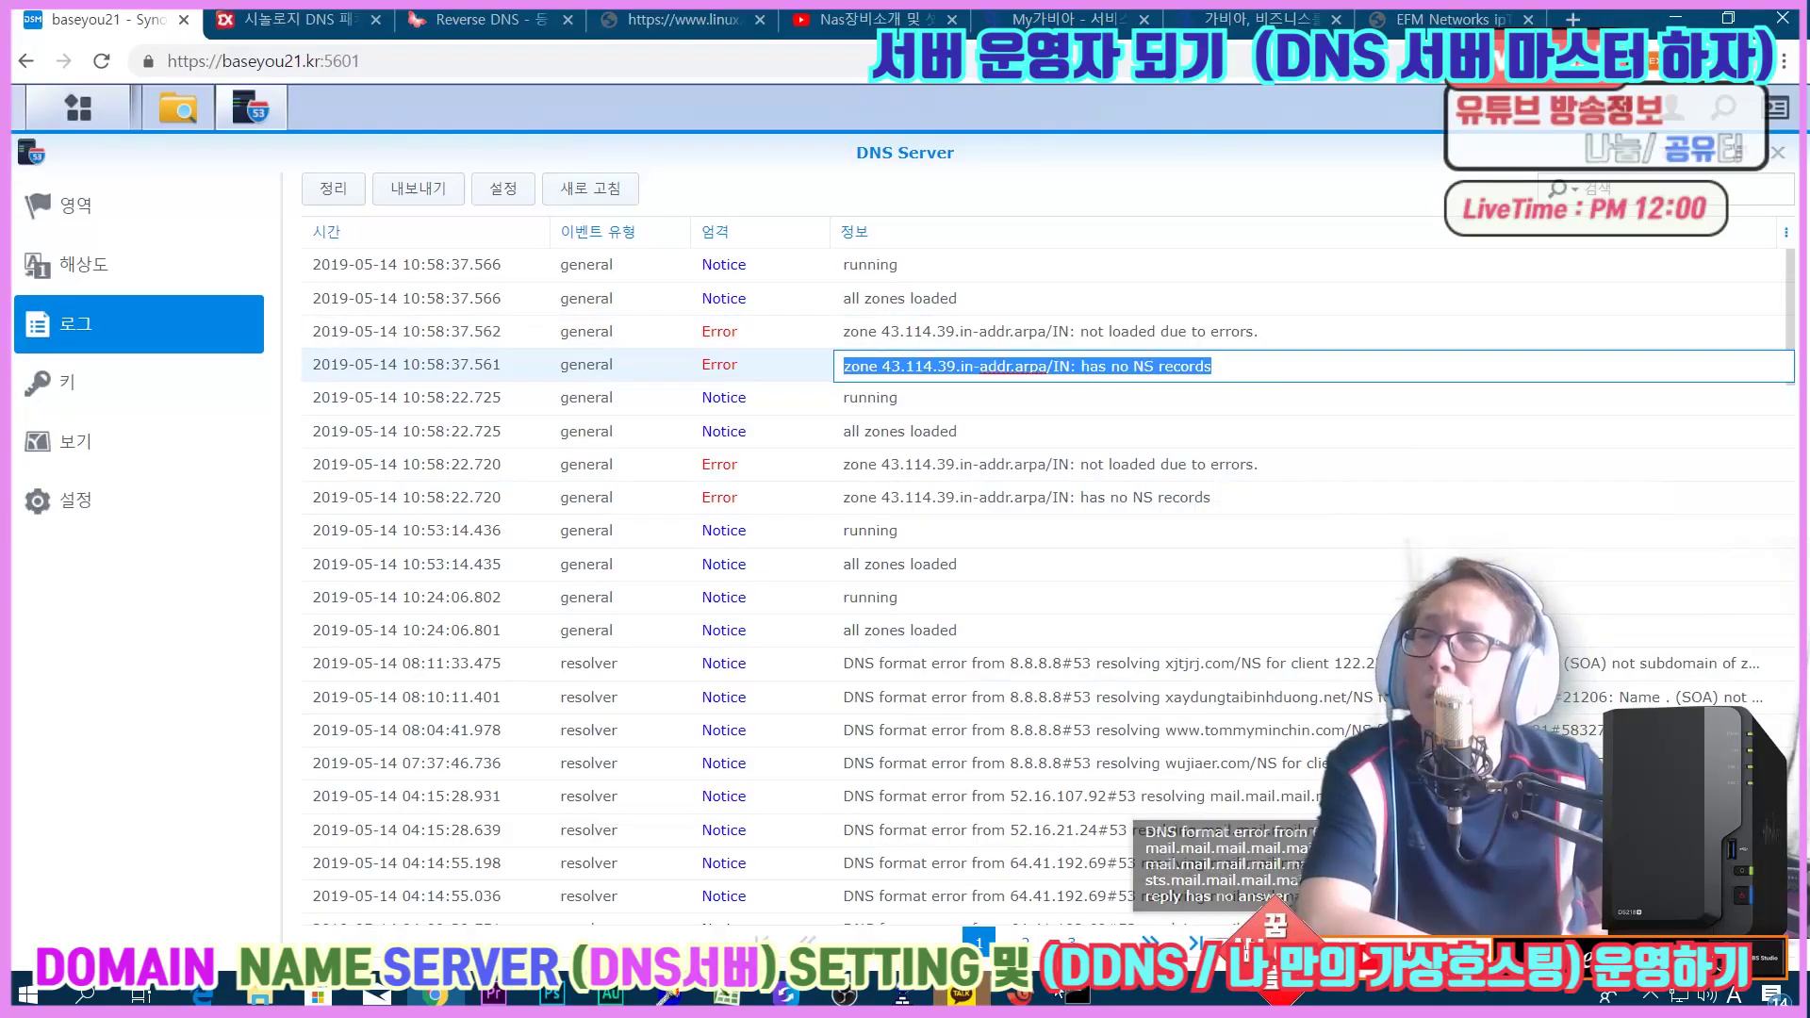
mouse_move(1026, 999)
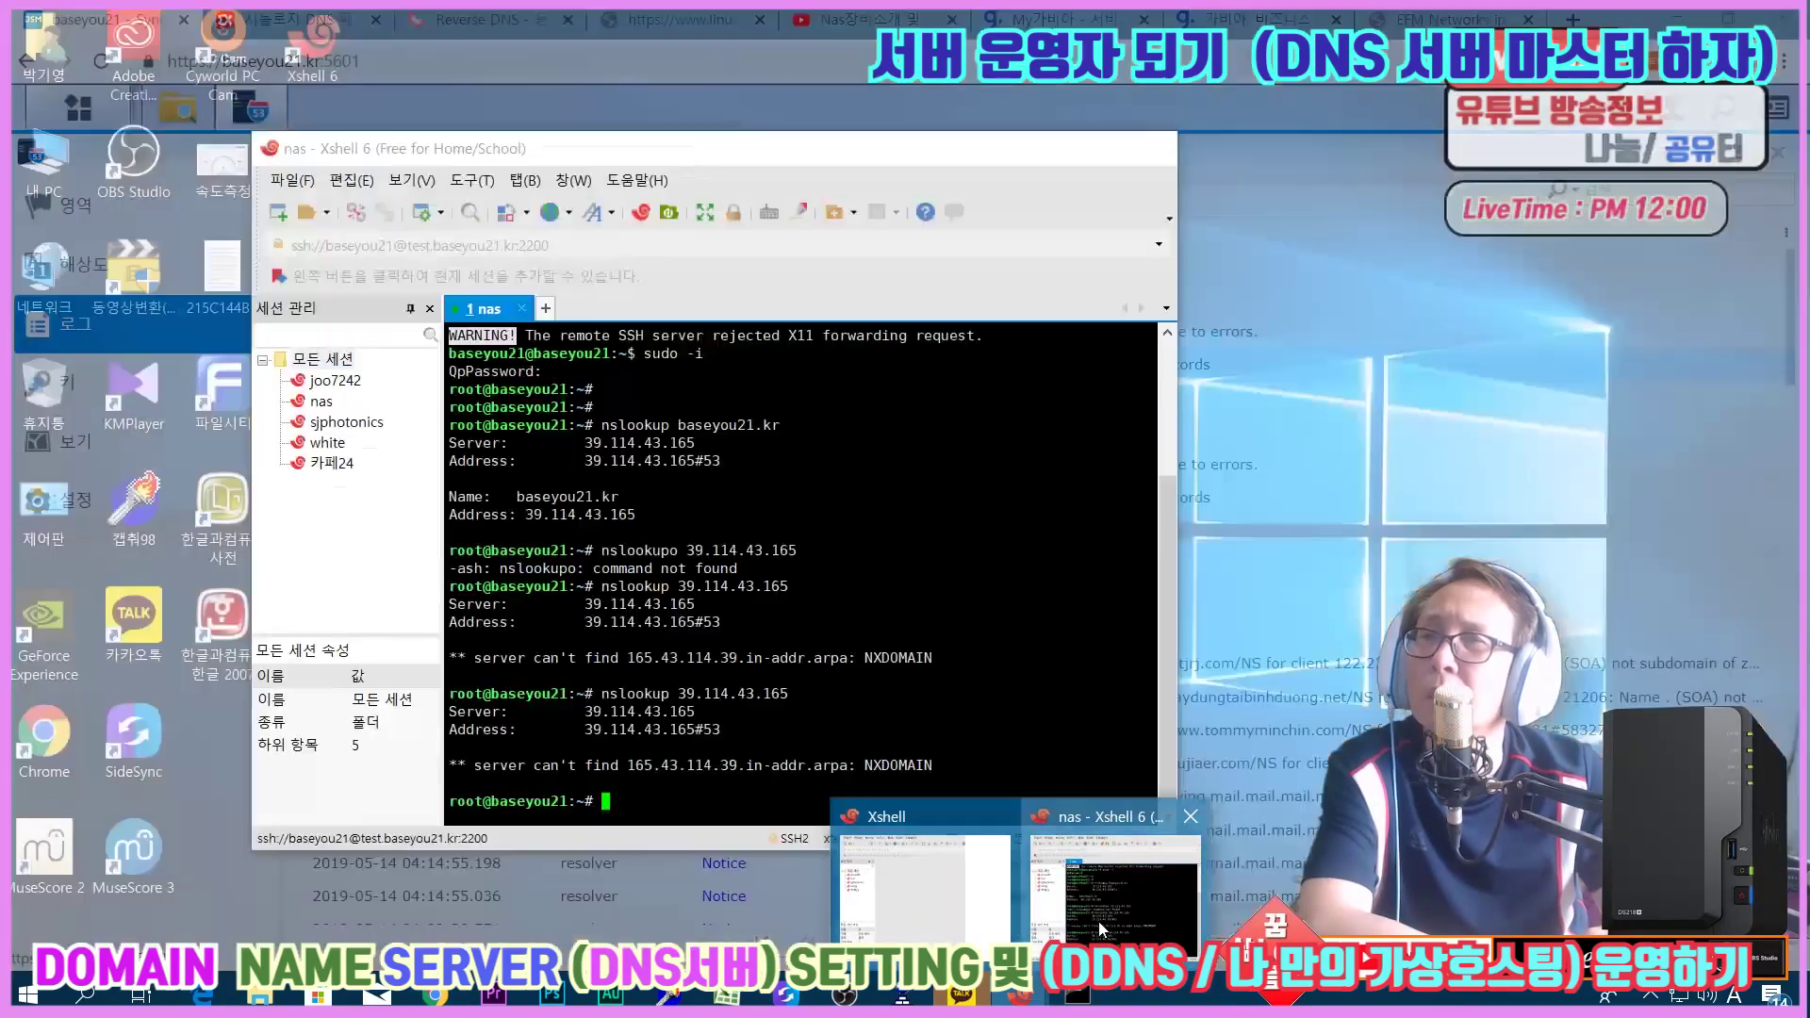
Bring the nas Xshell terminal forward and position it so its NXDOMAIN reverse lookups show.
click(1099, 920)
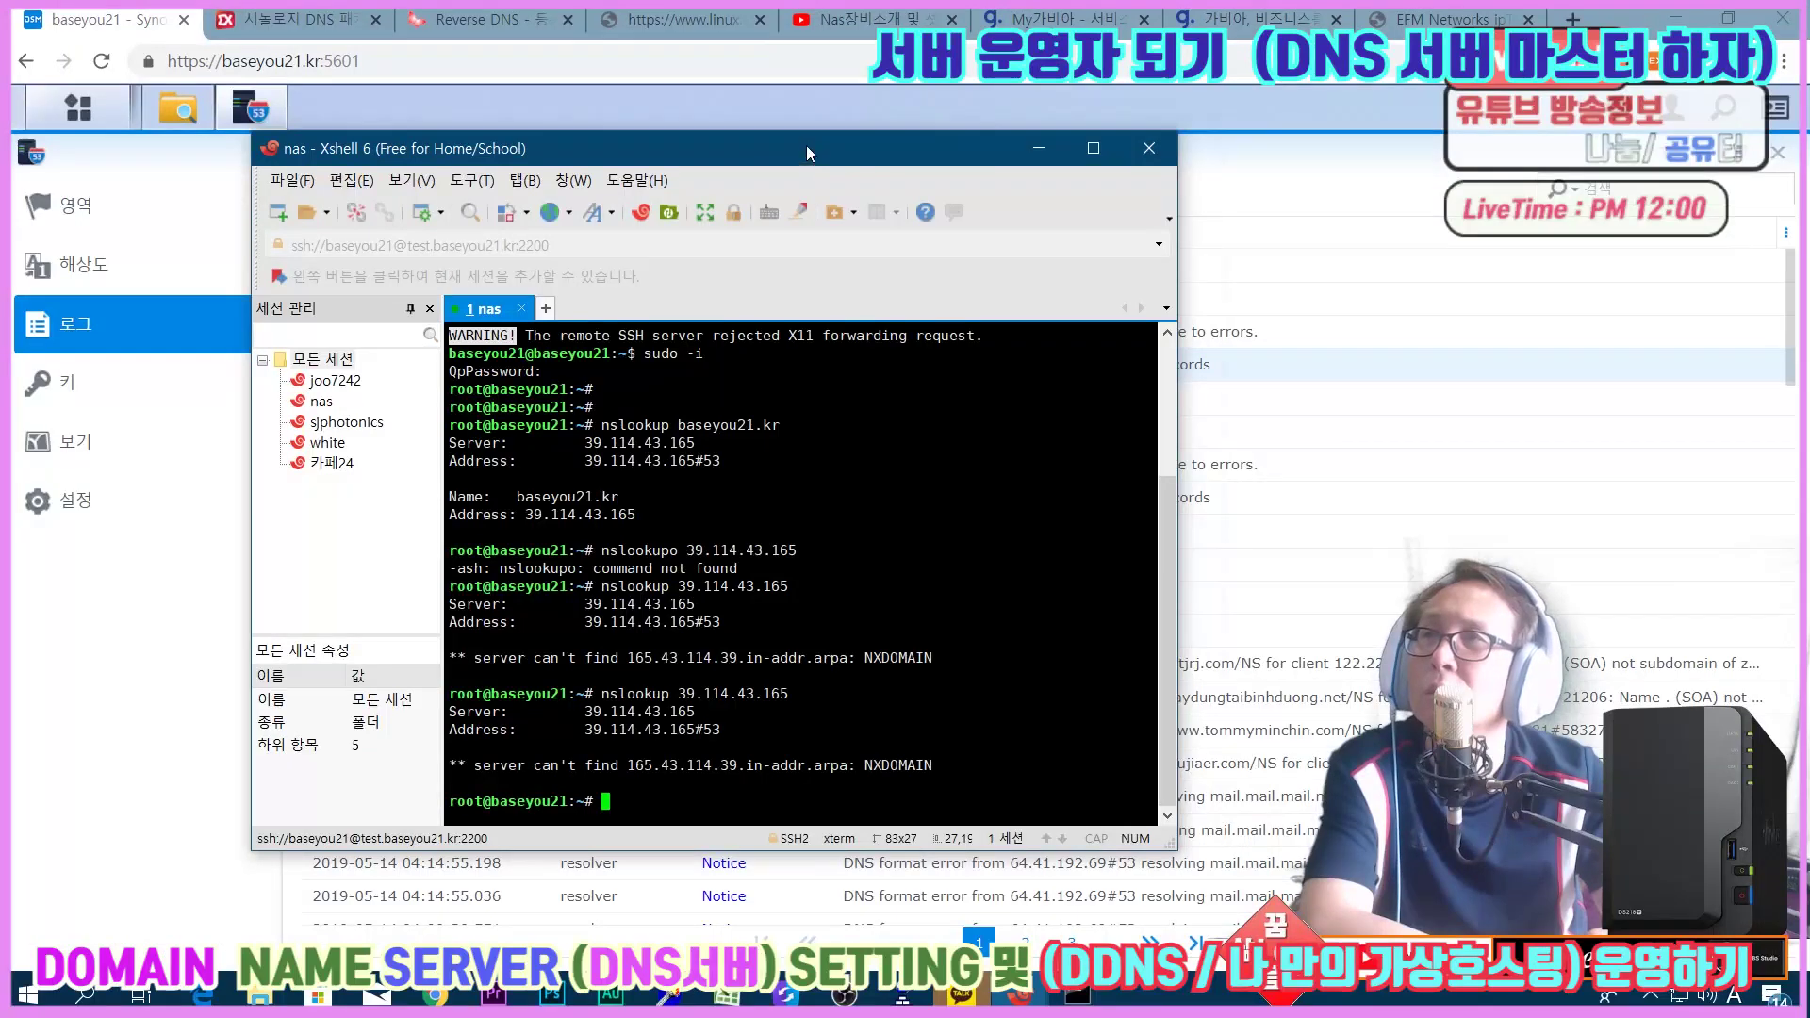
drag(806, 146, 1151, 98)
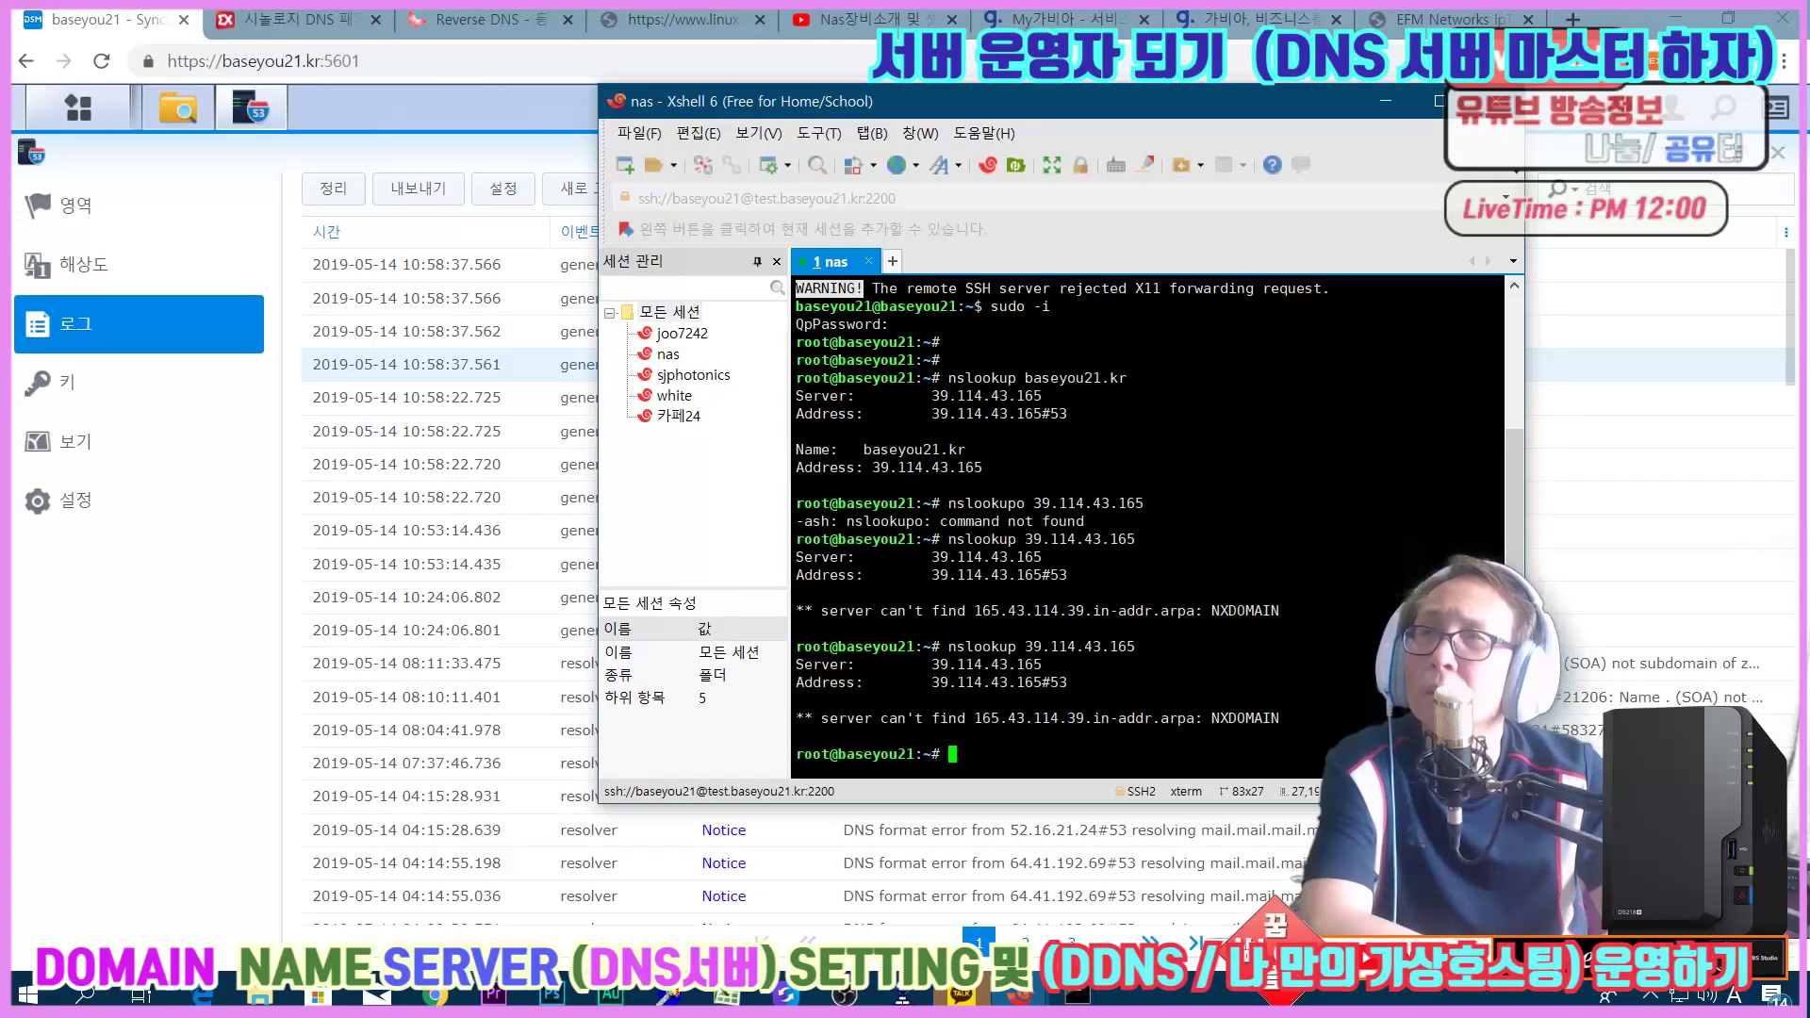
drag(1124, 107, 1273, 488)
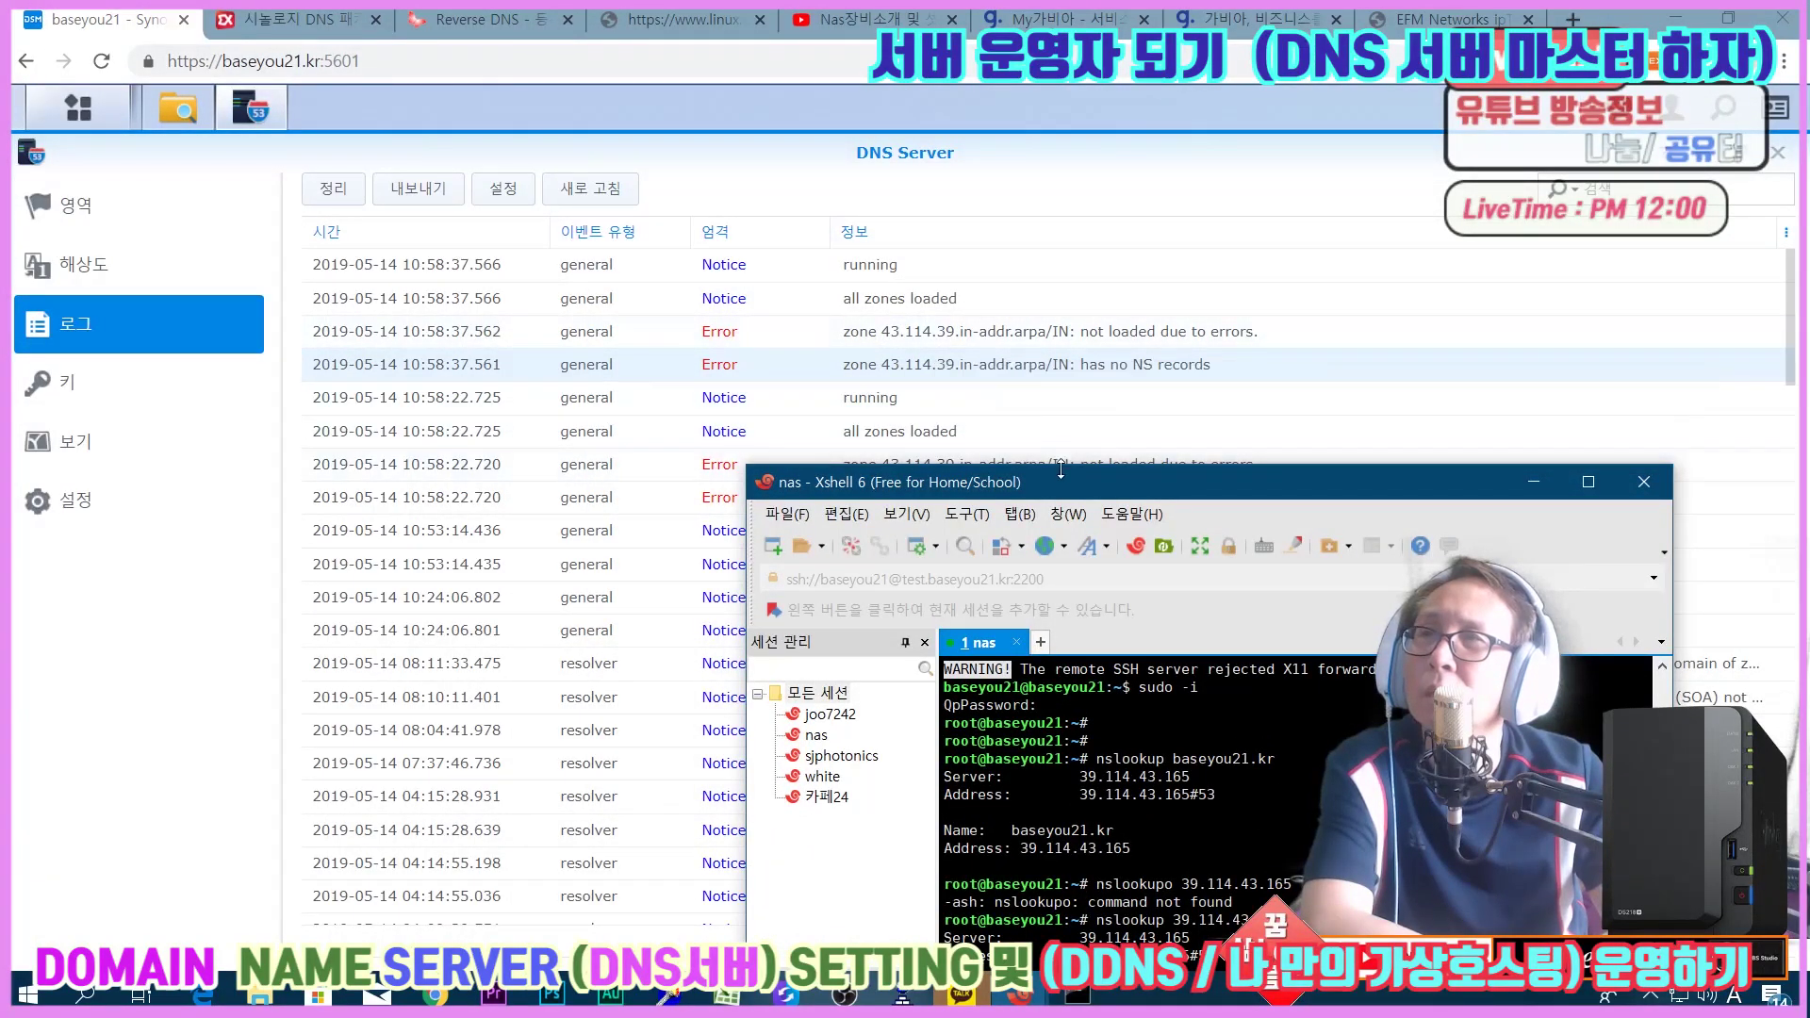
drag(1084, 497, 904, 176)
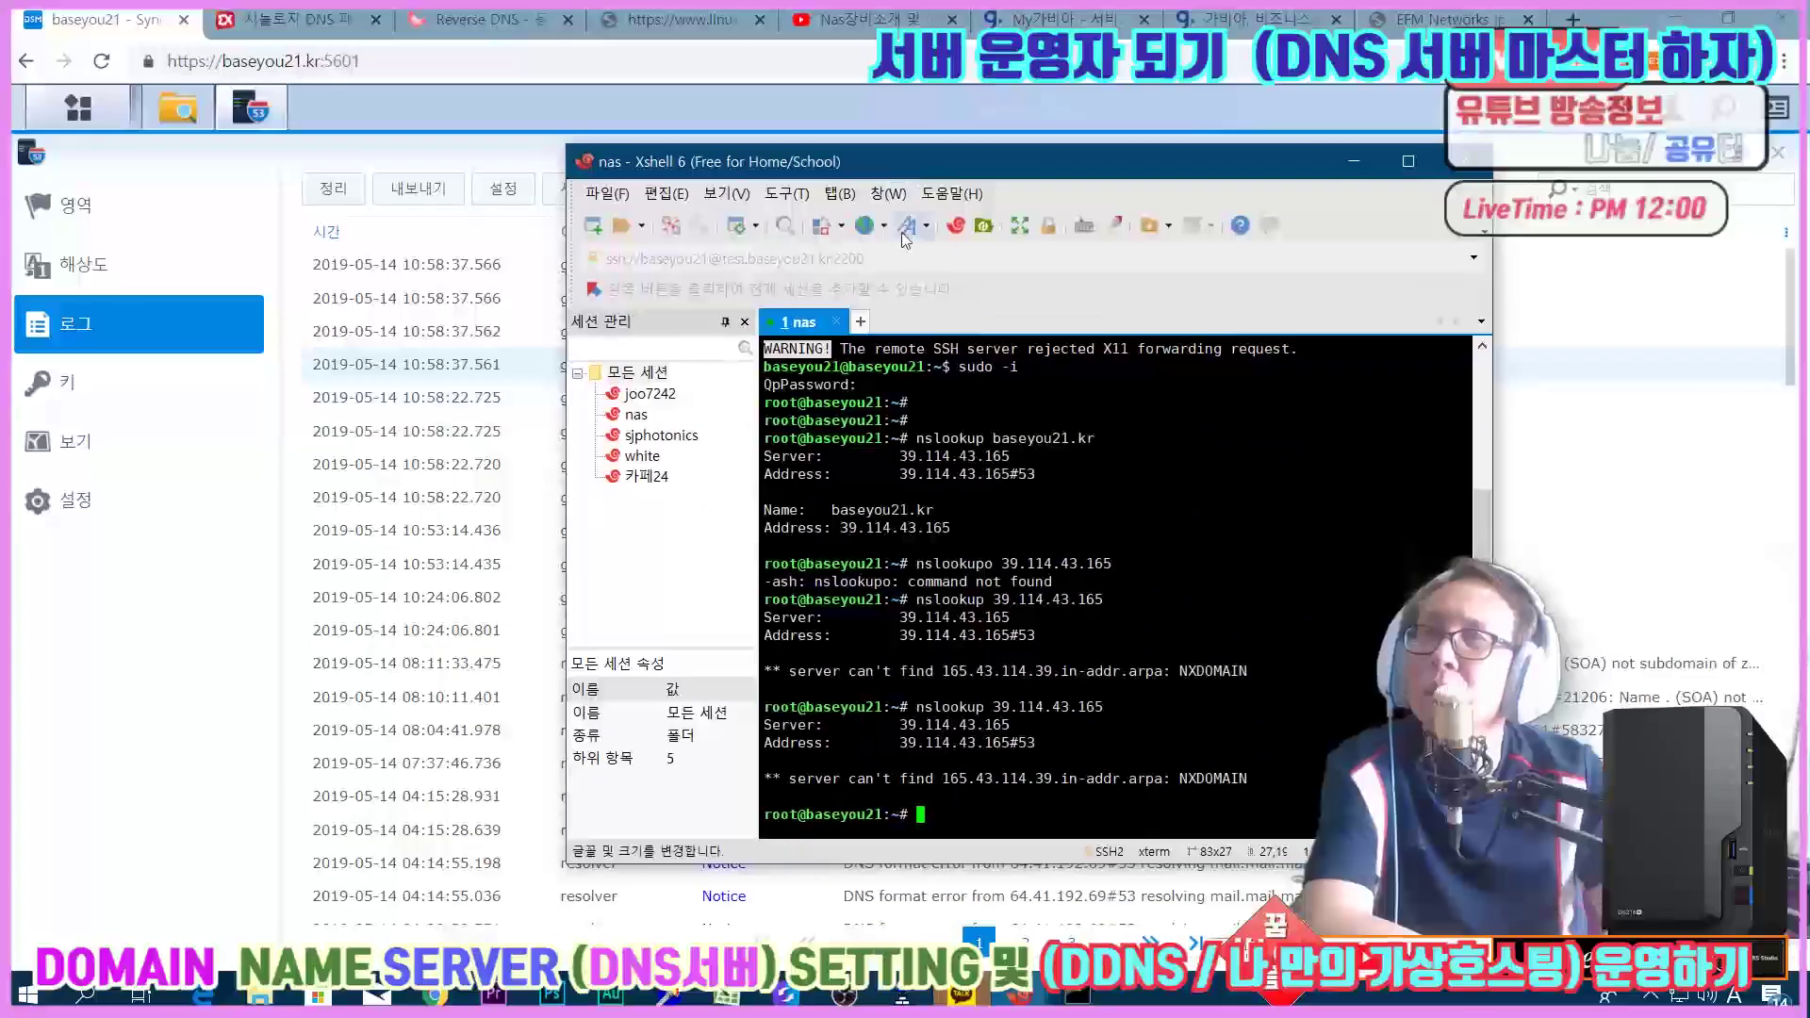